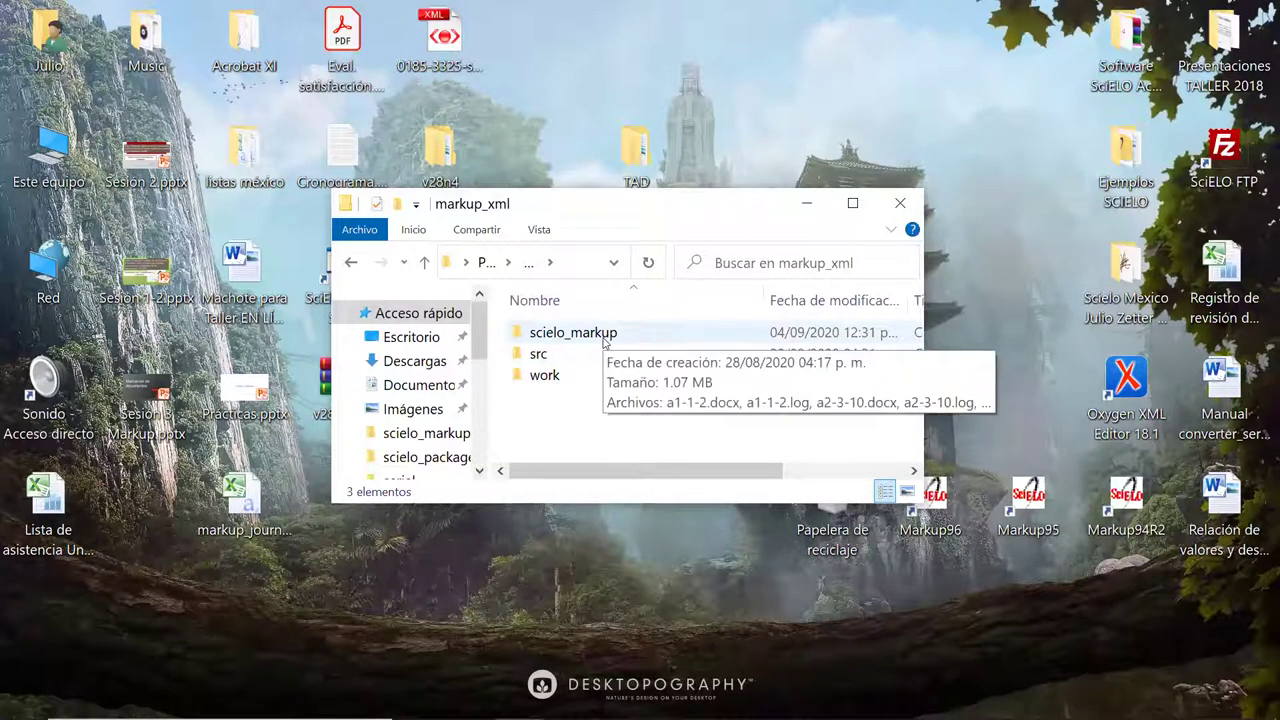
Open the scielo_markup folder and examine the markup details recorded in a3-11-18.log, including the Responsible entry.
click(603, 342)
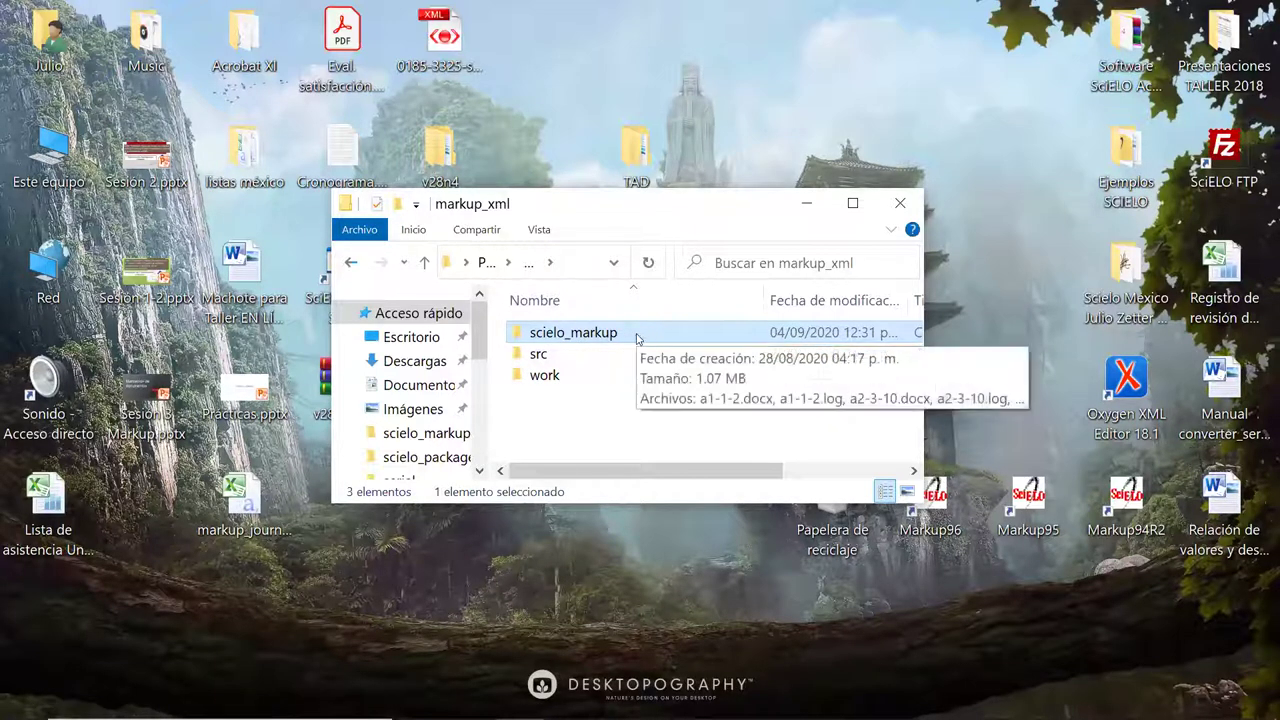
double_click(585, 338)
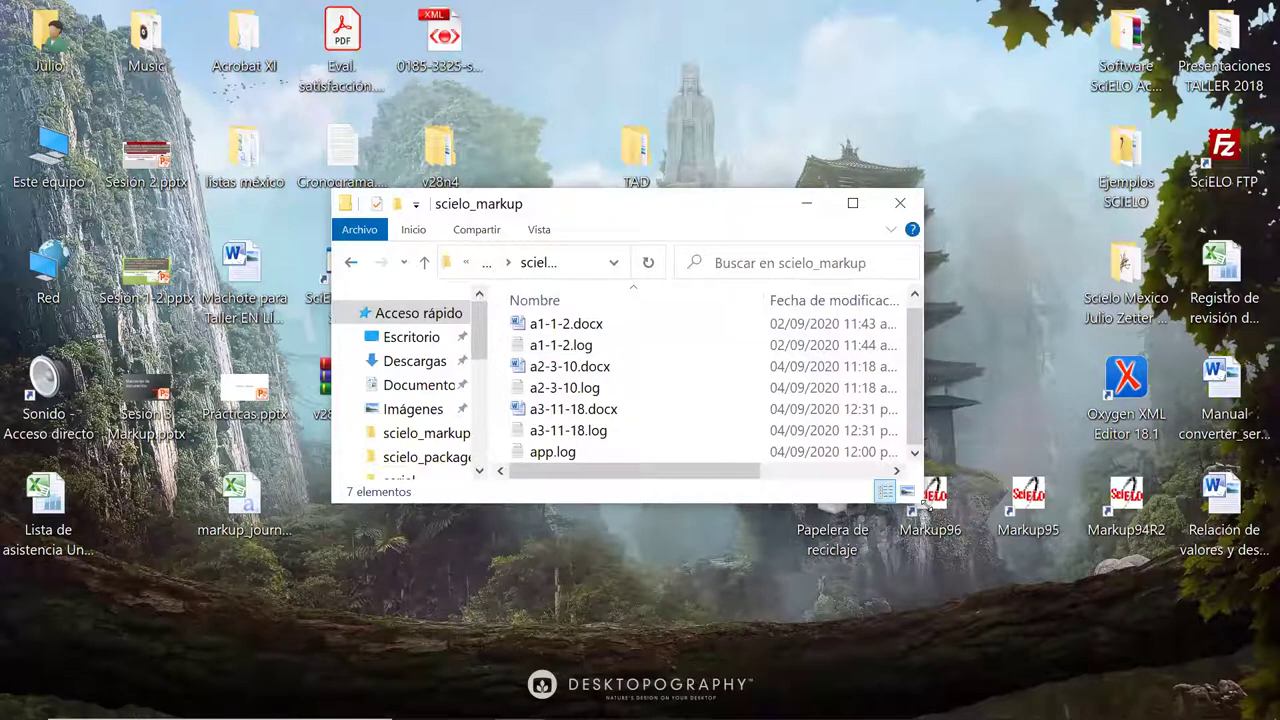
drag(926, 505, 1207, 603)
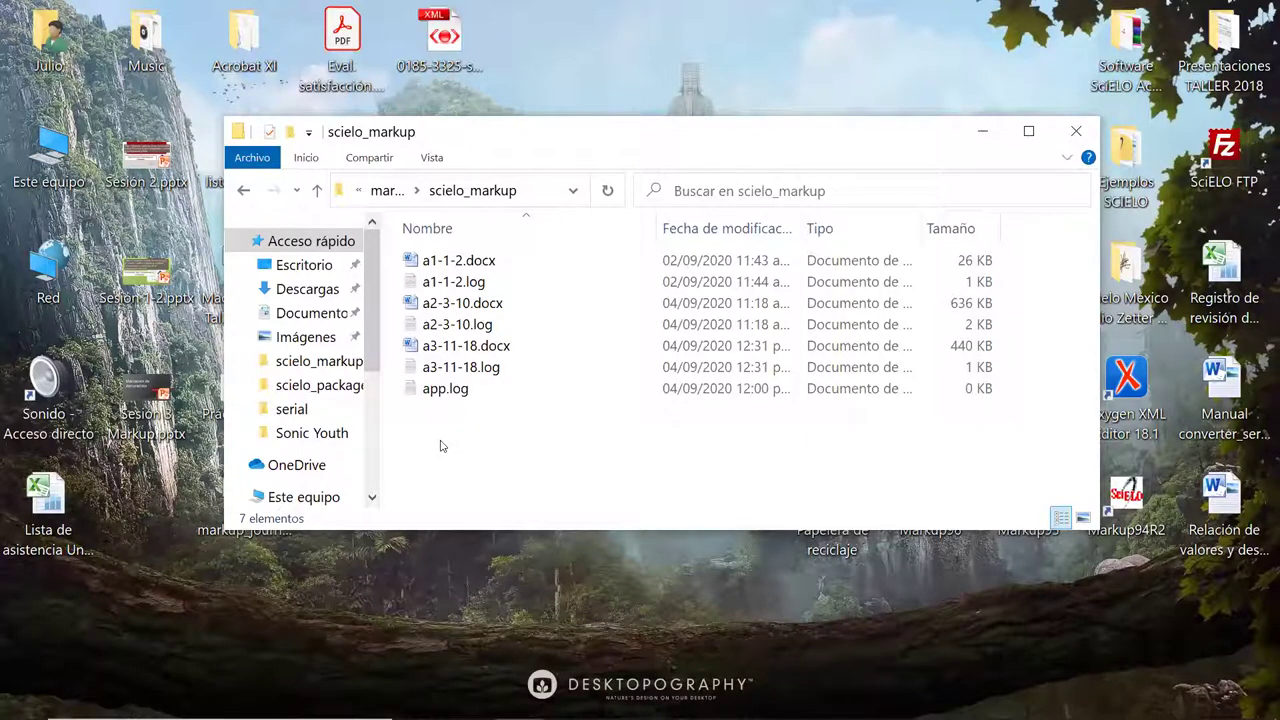
double_click(474, 367)
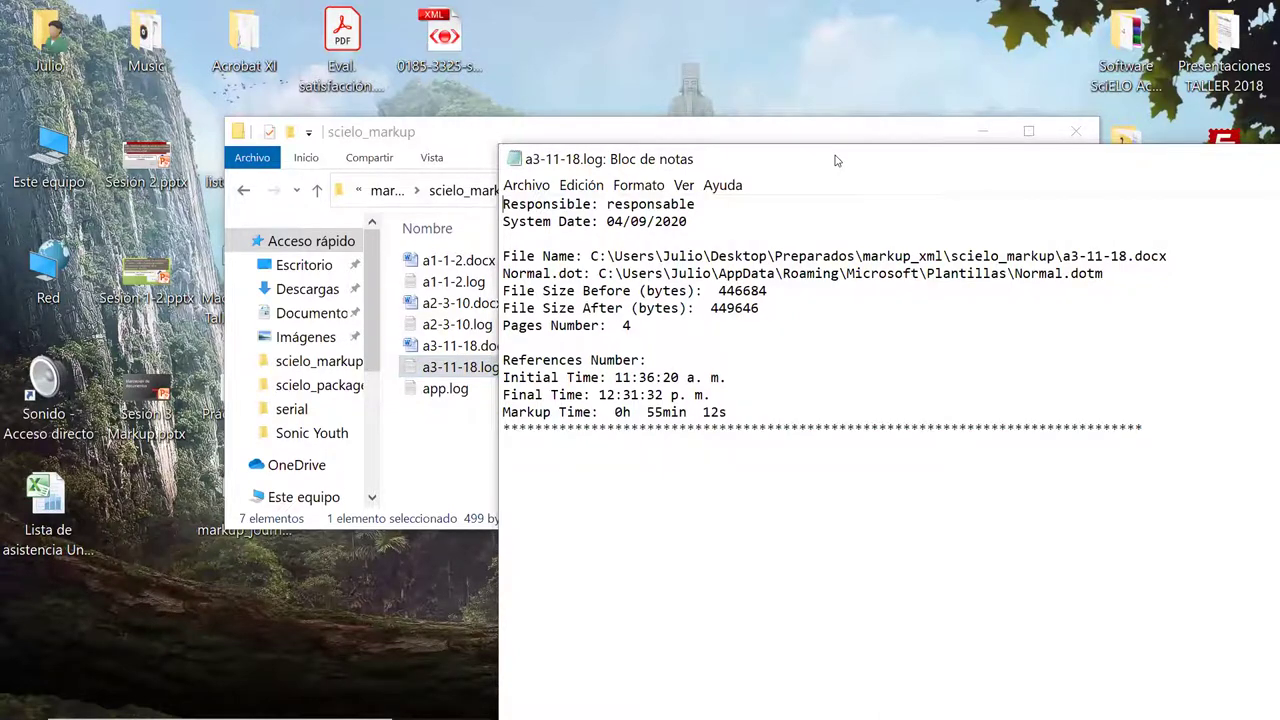
drag(837, 160, 531, 53)
double_click(349, 97)
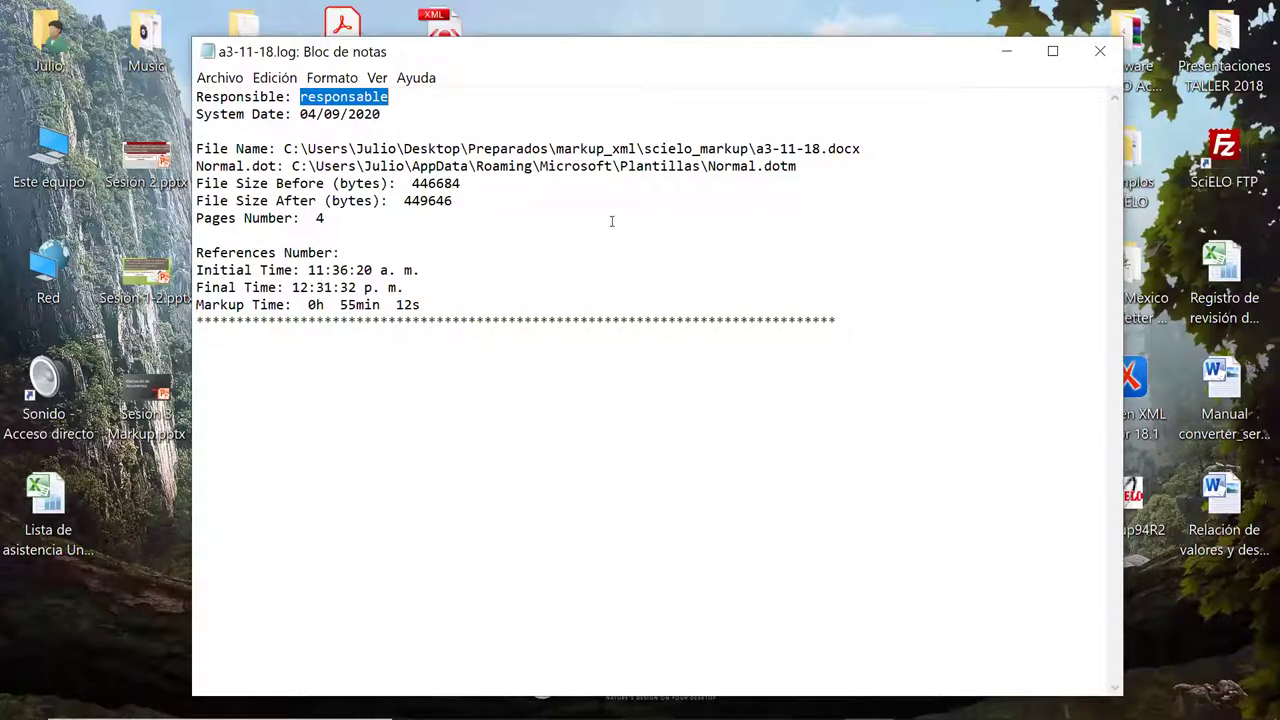
click(1104, 50)
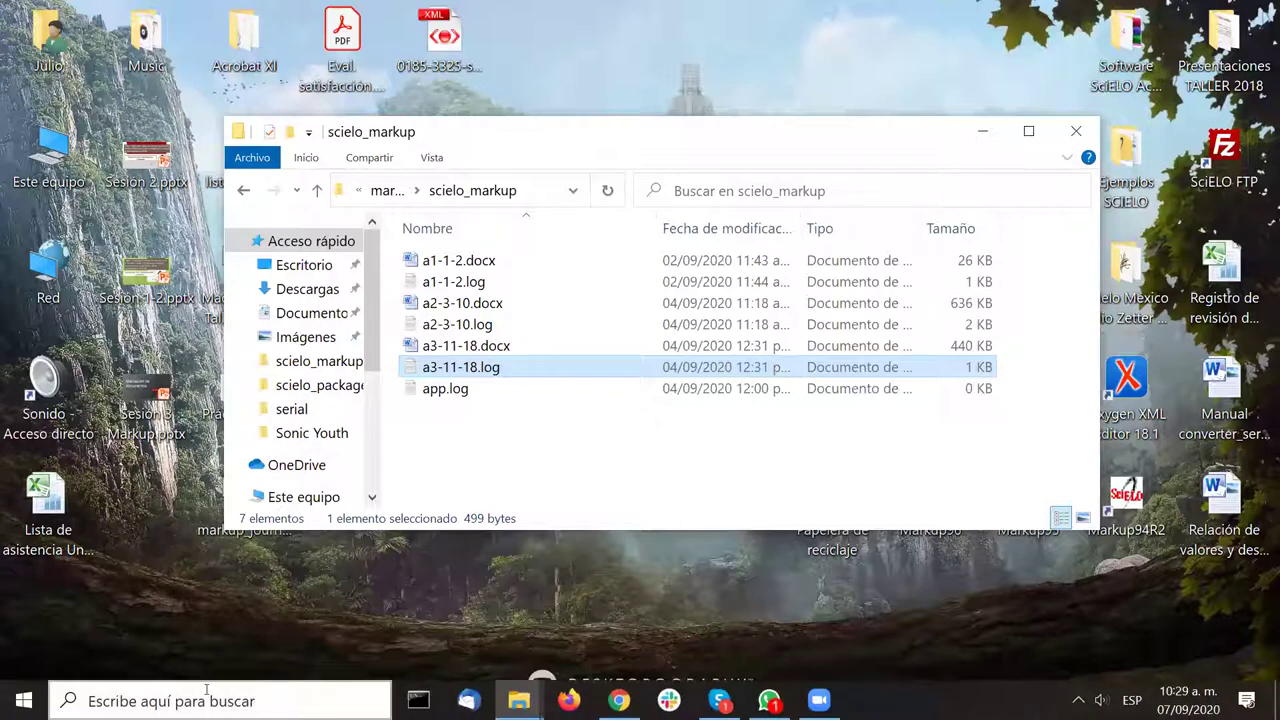
Find and launch Markup96 on the computer, enabling the disabled macro content.
click(207, 700)
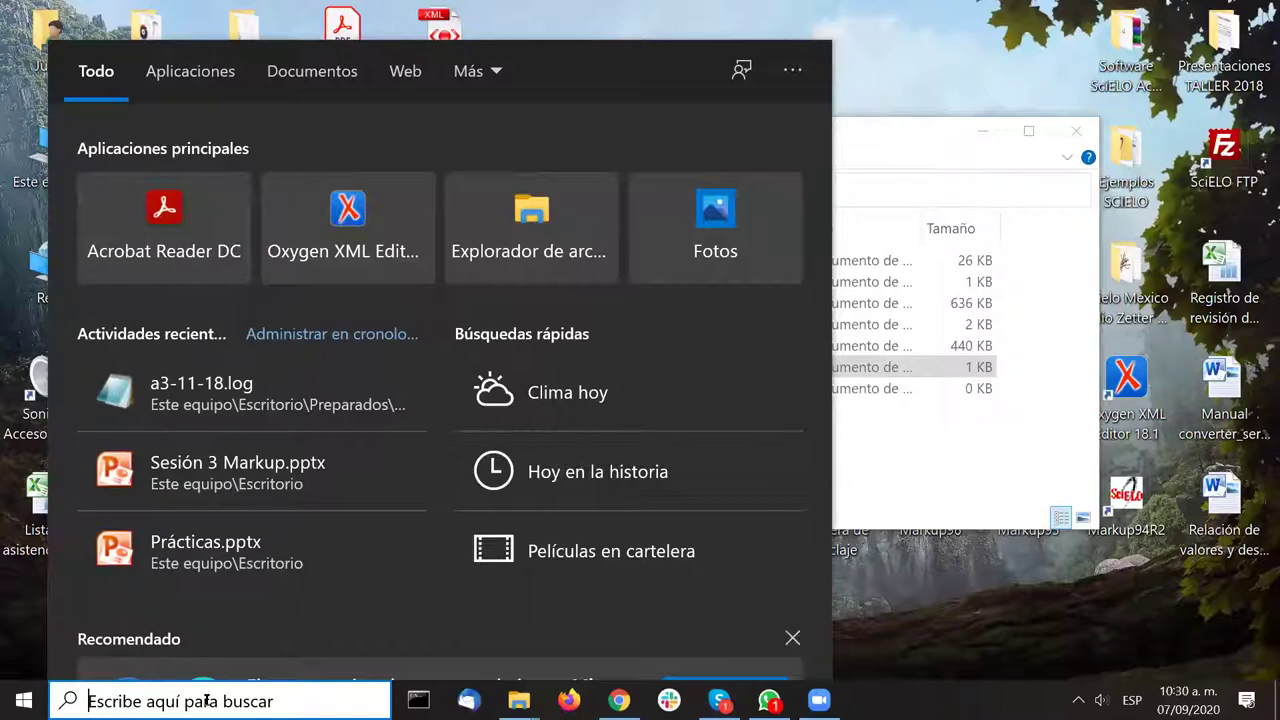
text(markup)
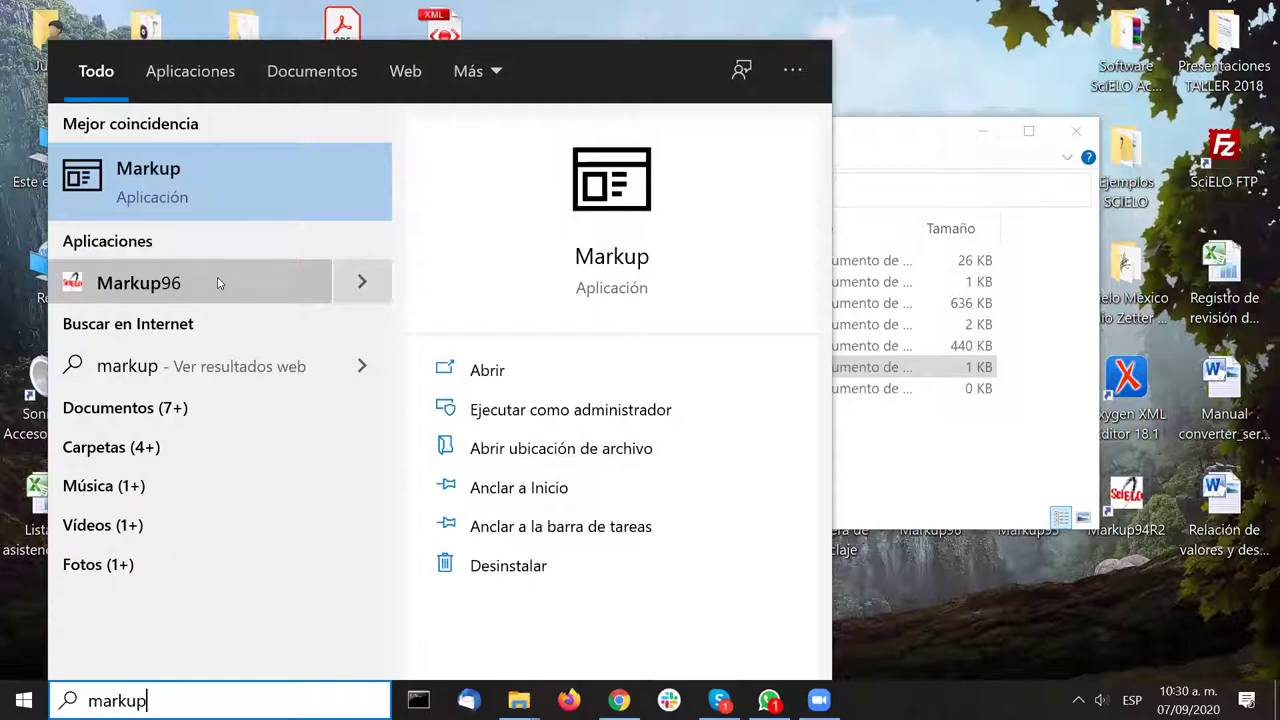
click(217, 283)
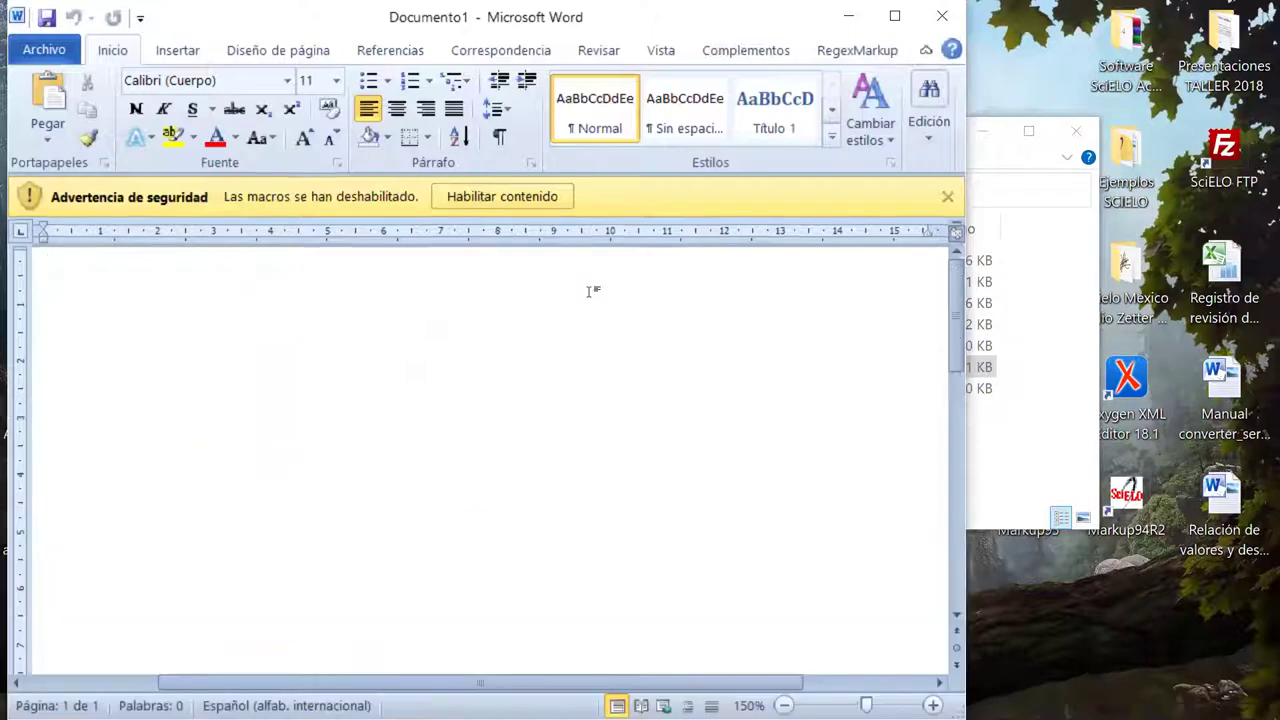
click(506, 198)
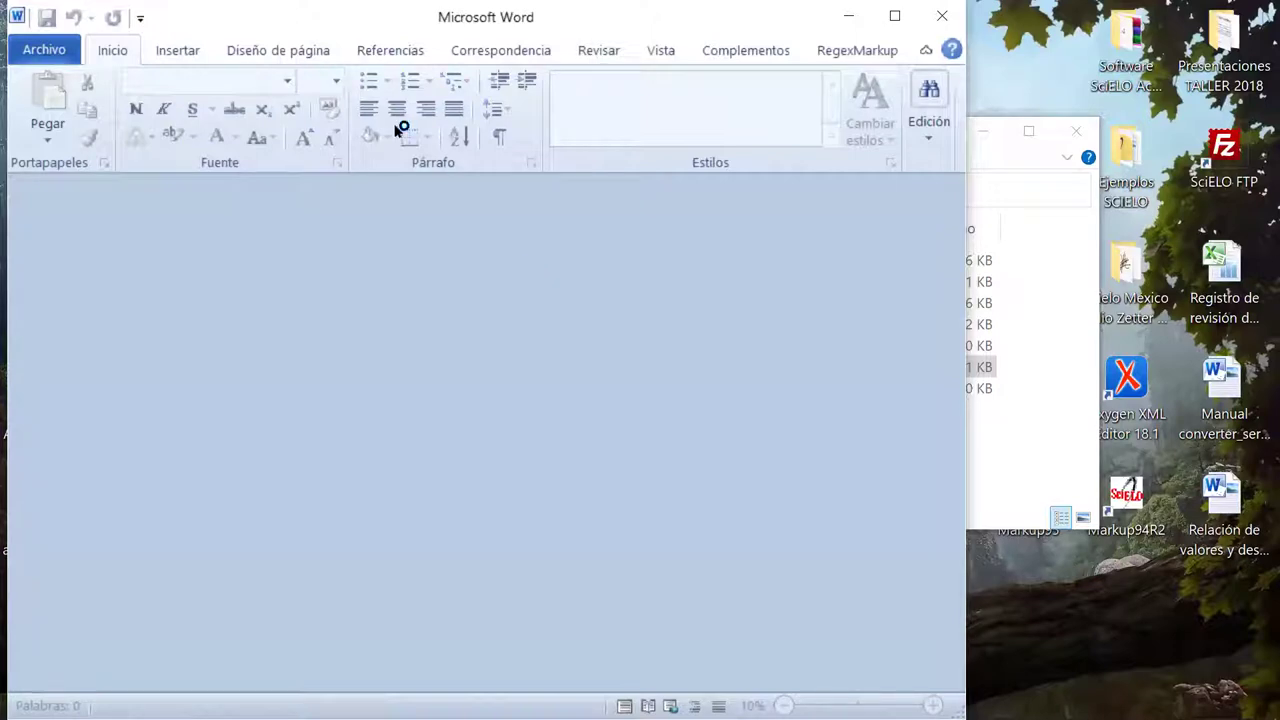
Open the recent document a3-11-18.docx from Preparados\markup_xml\scielo_markup and skim through its marked-up text.
click(45, 50)
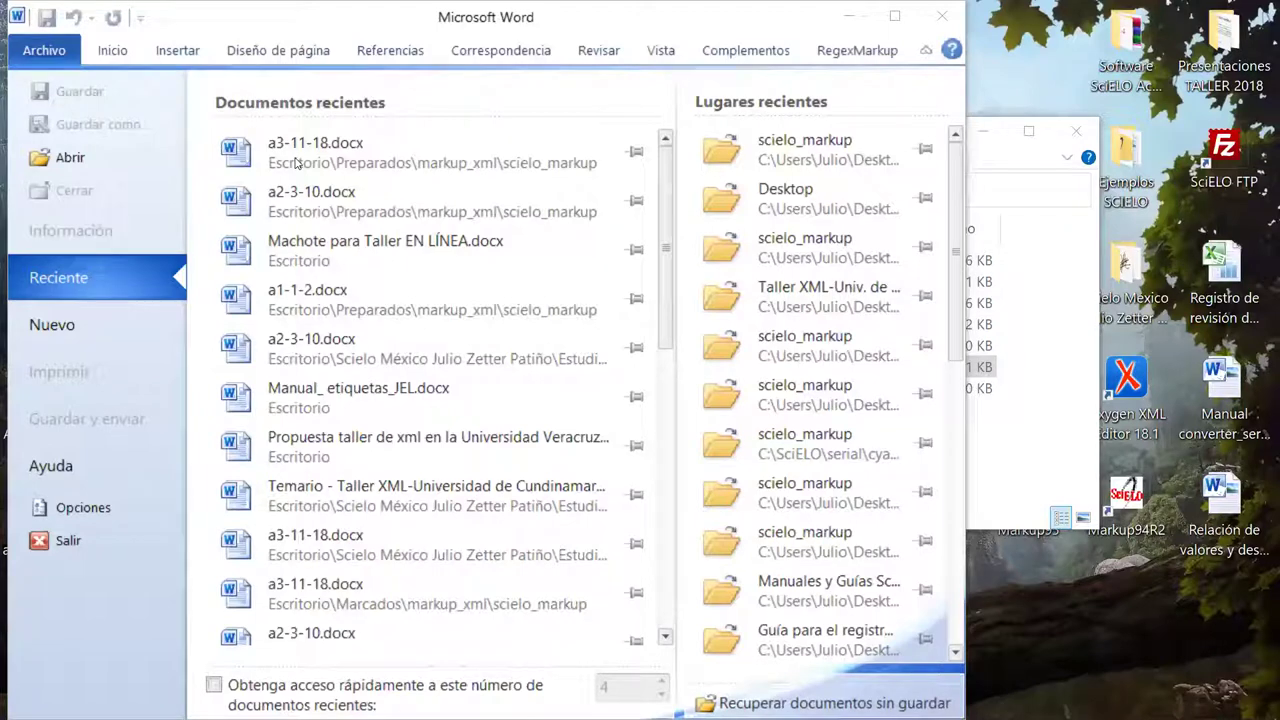
click(390, 158)
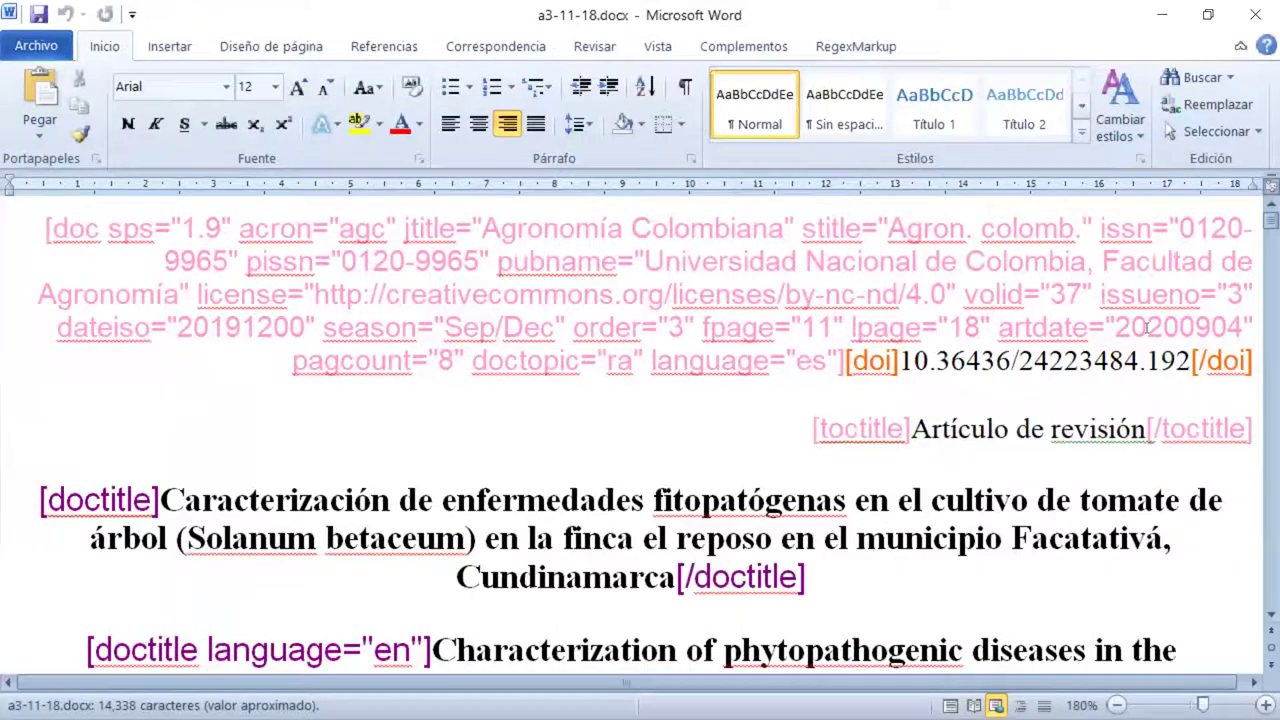
scroll(1147, 330, down, 3)
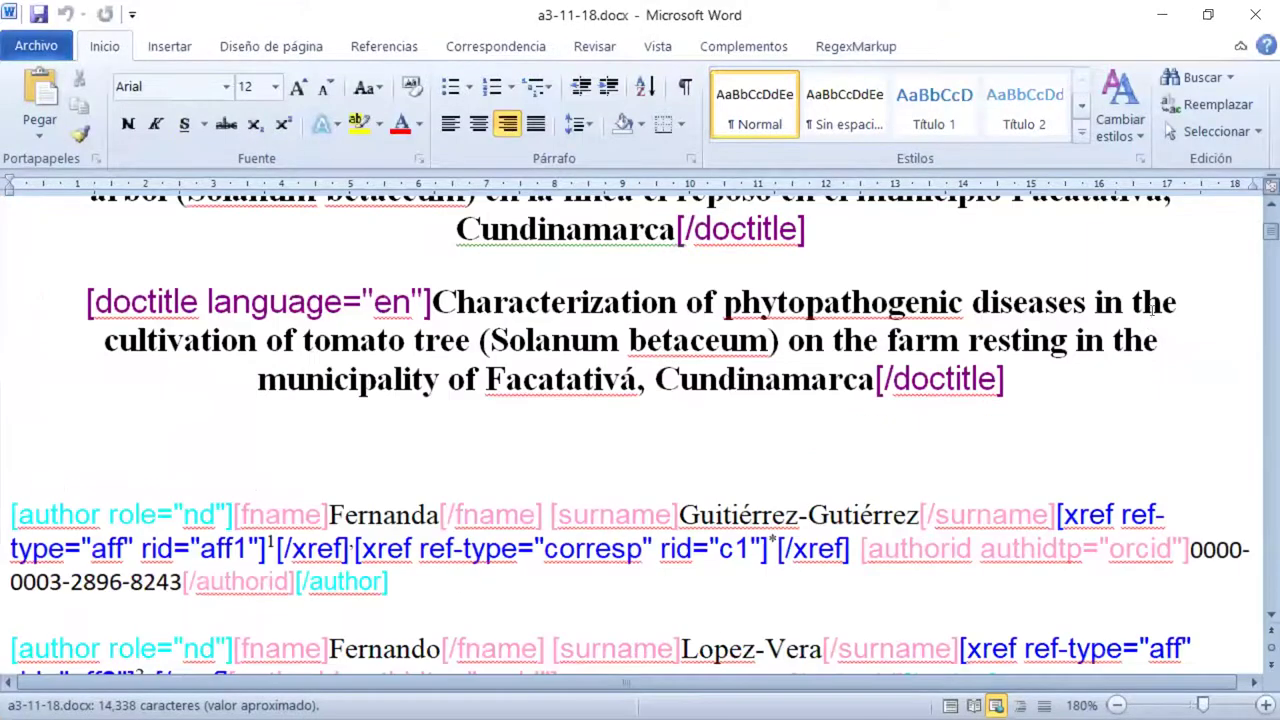
scroll(1150, 312, down, 5)
scroll(1262, 308, down, 7)
drag(1262, 308, 1262, 620)
key(ctrl+Home)
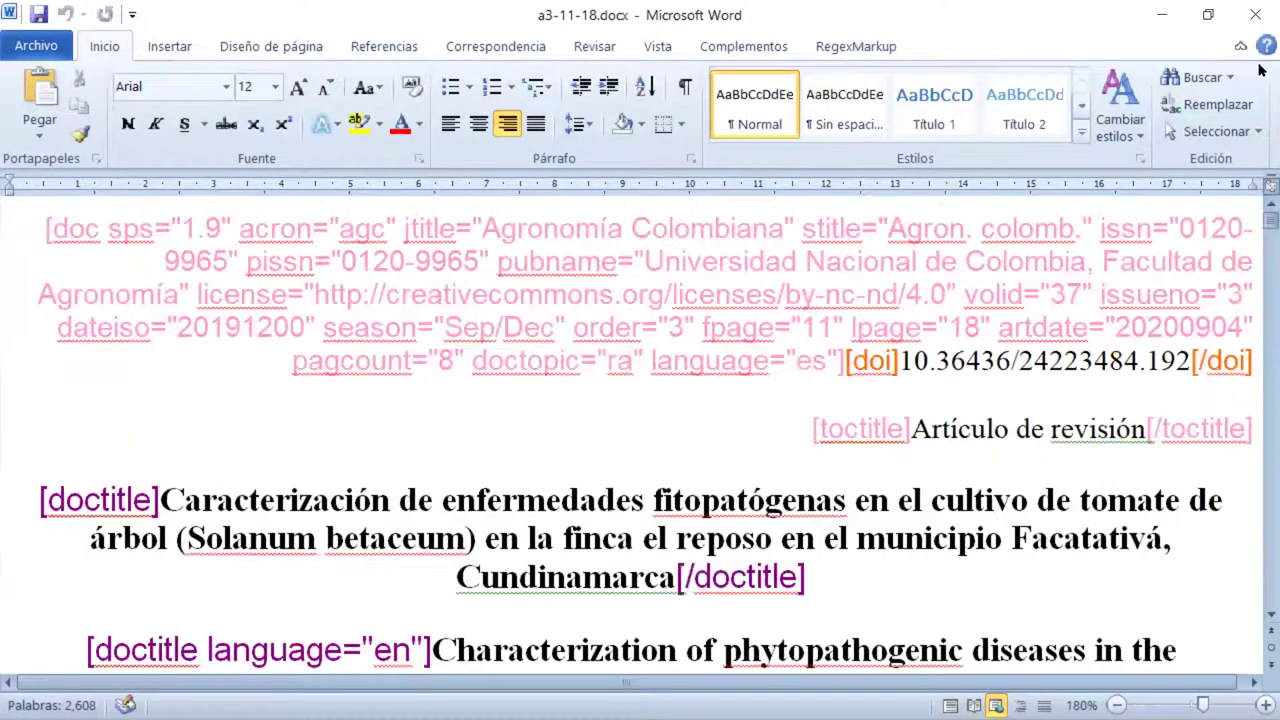
scroll(692, 255, down, 10)
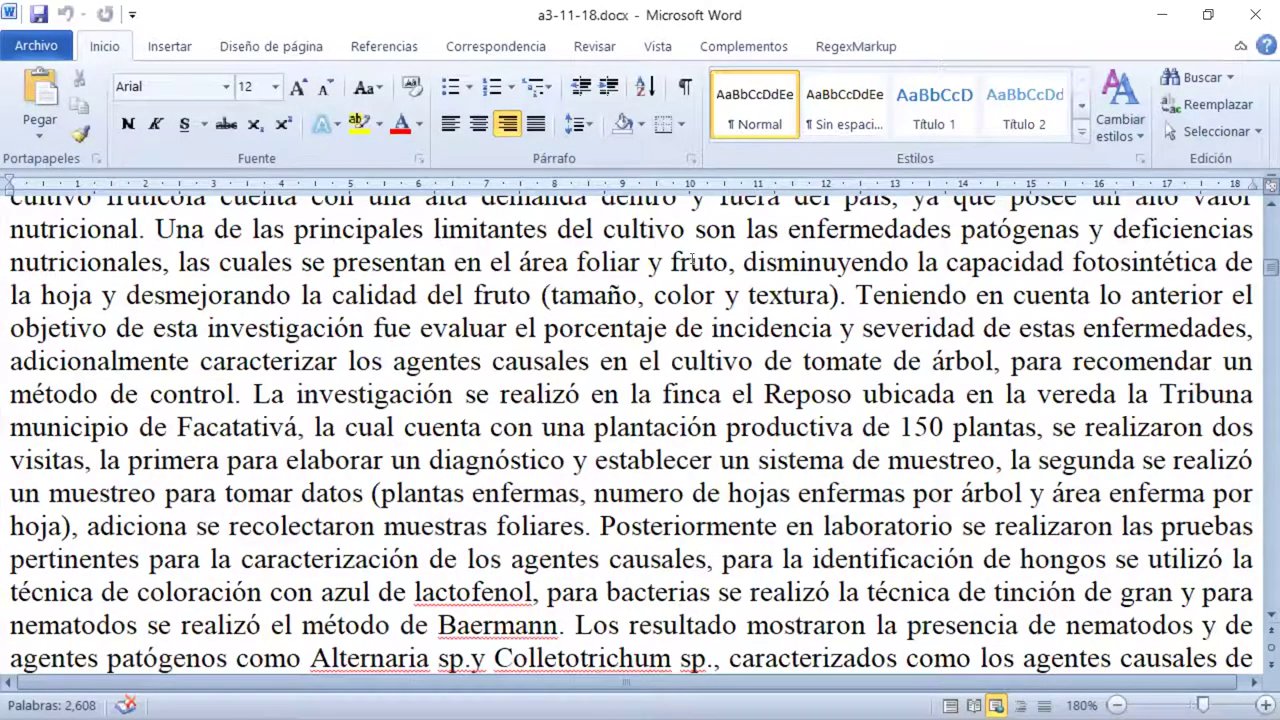
scroll(692, 260, up, 6)
scroll(692, 265, up, 5)
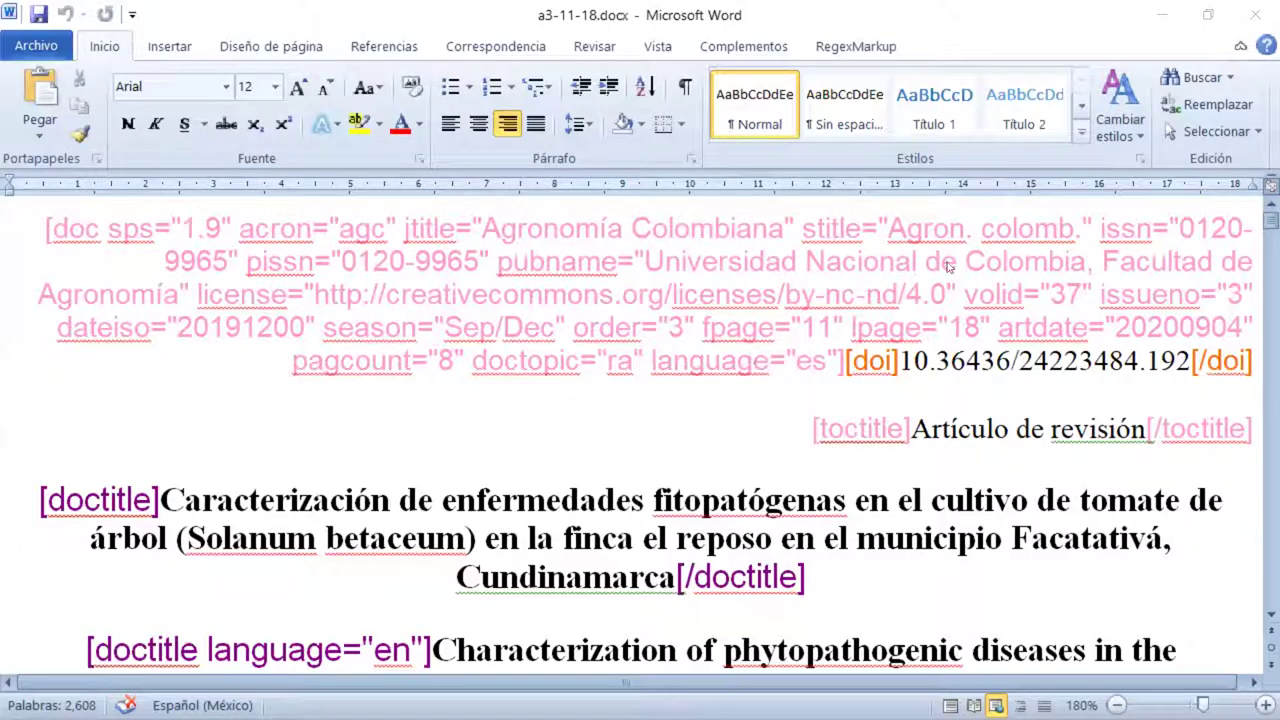
Examine the doi, toctitle and doctitle tags of the article, including the language attribute of the English title.
scroll(940, 266, down, 2)
scroll(925, 269, up, 2)
double_click(870, 361)
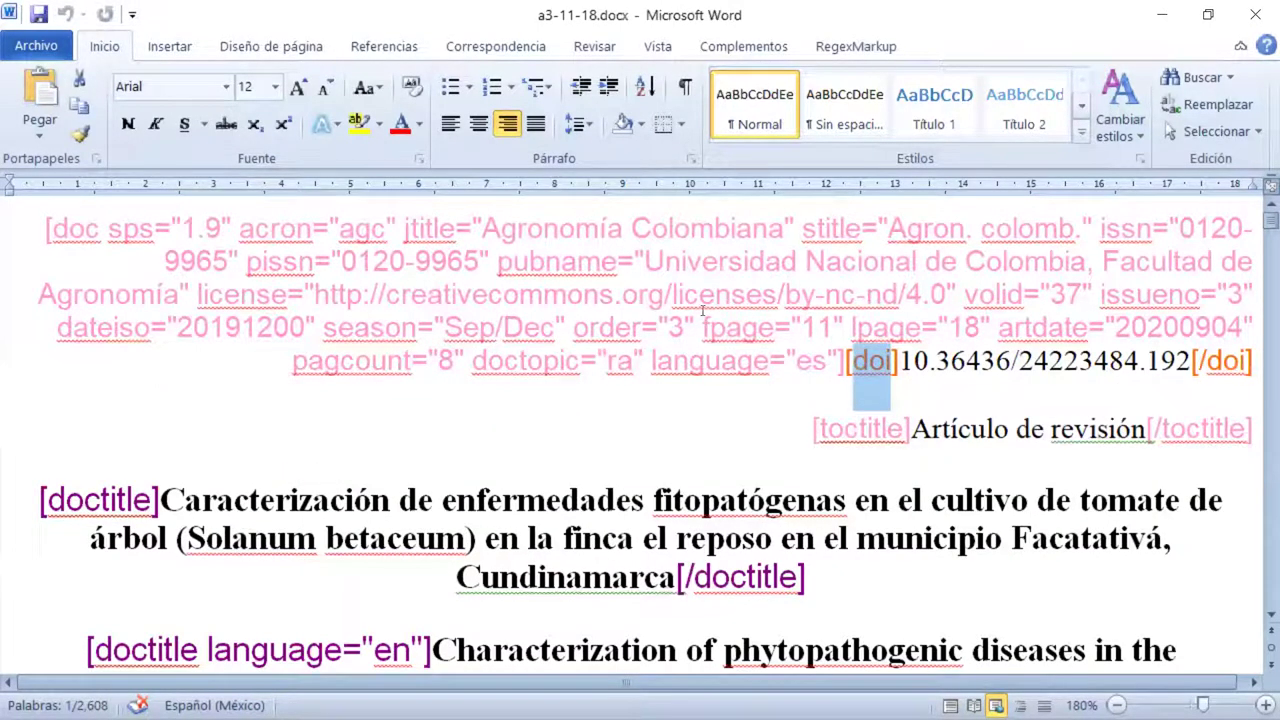
scroll(990, 342, down, 1)
scroll(970, 283, down, 1)
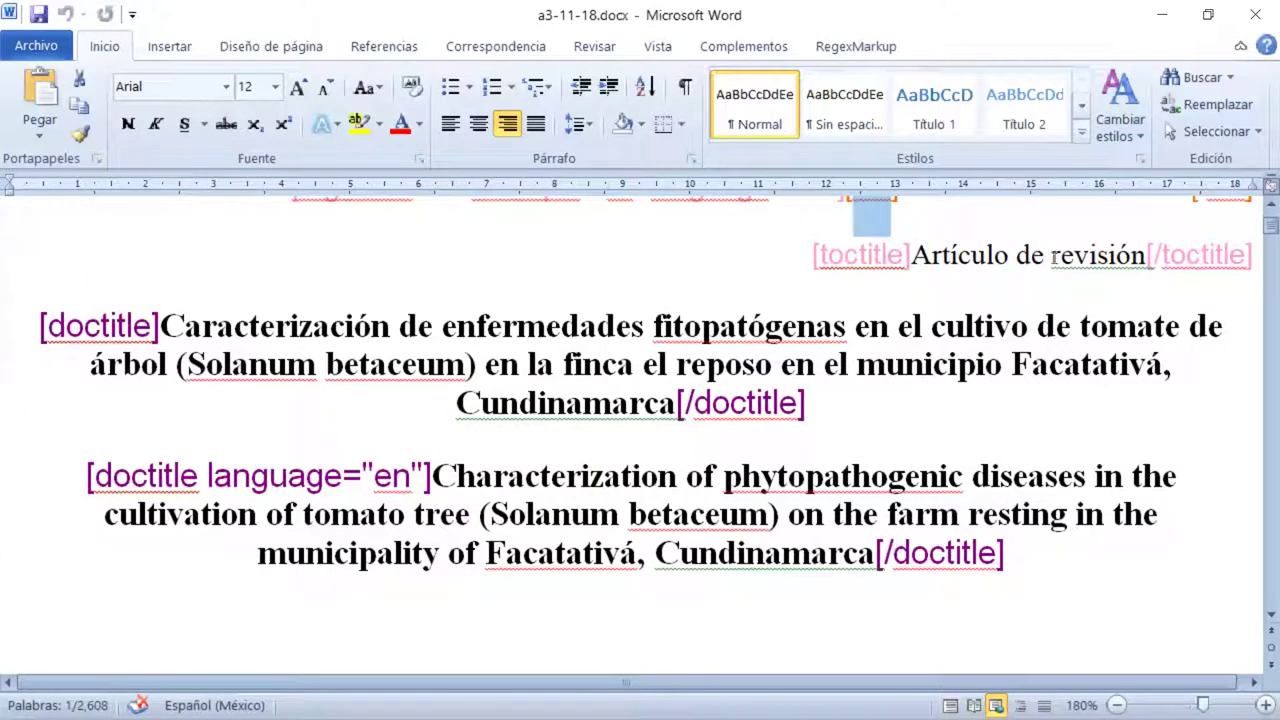
click(859, 255)
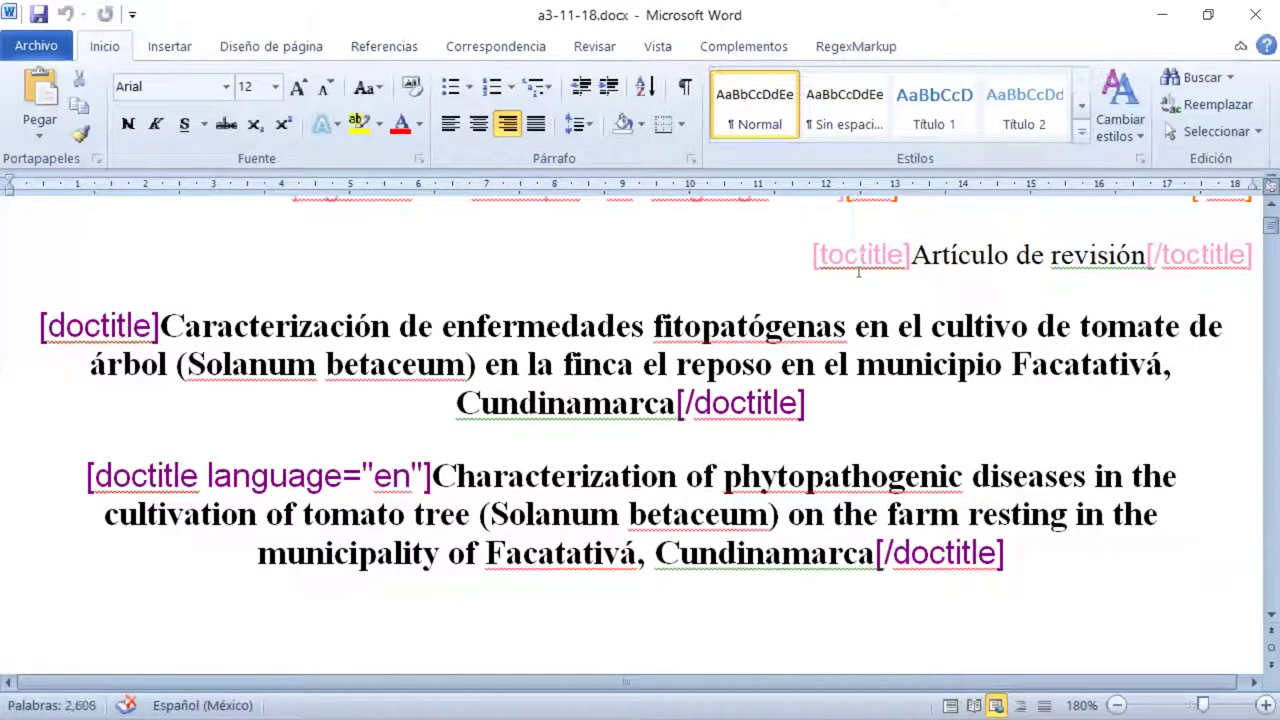
scroll(570, 230, down, 3)
scroll(575, 234, up, 3)
scroll(316, 276, down, 1)
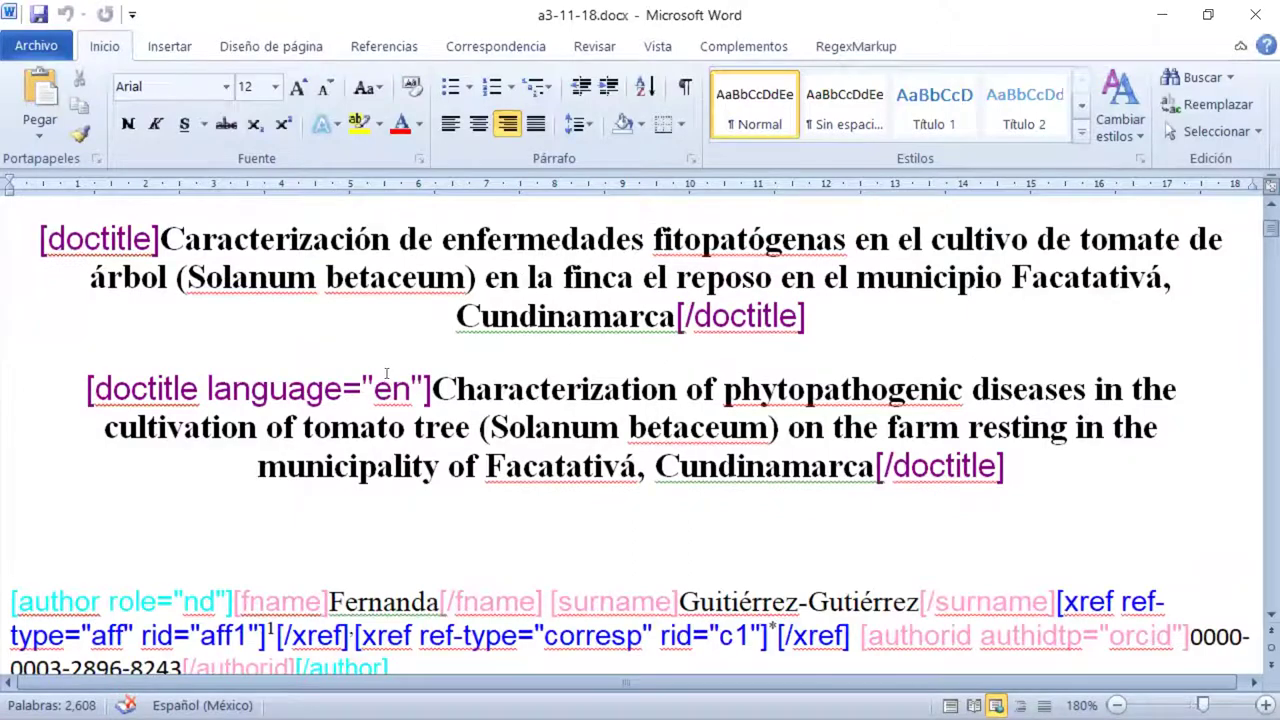
scroll(386, 374, down, 2)
double_click(396, 216)
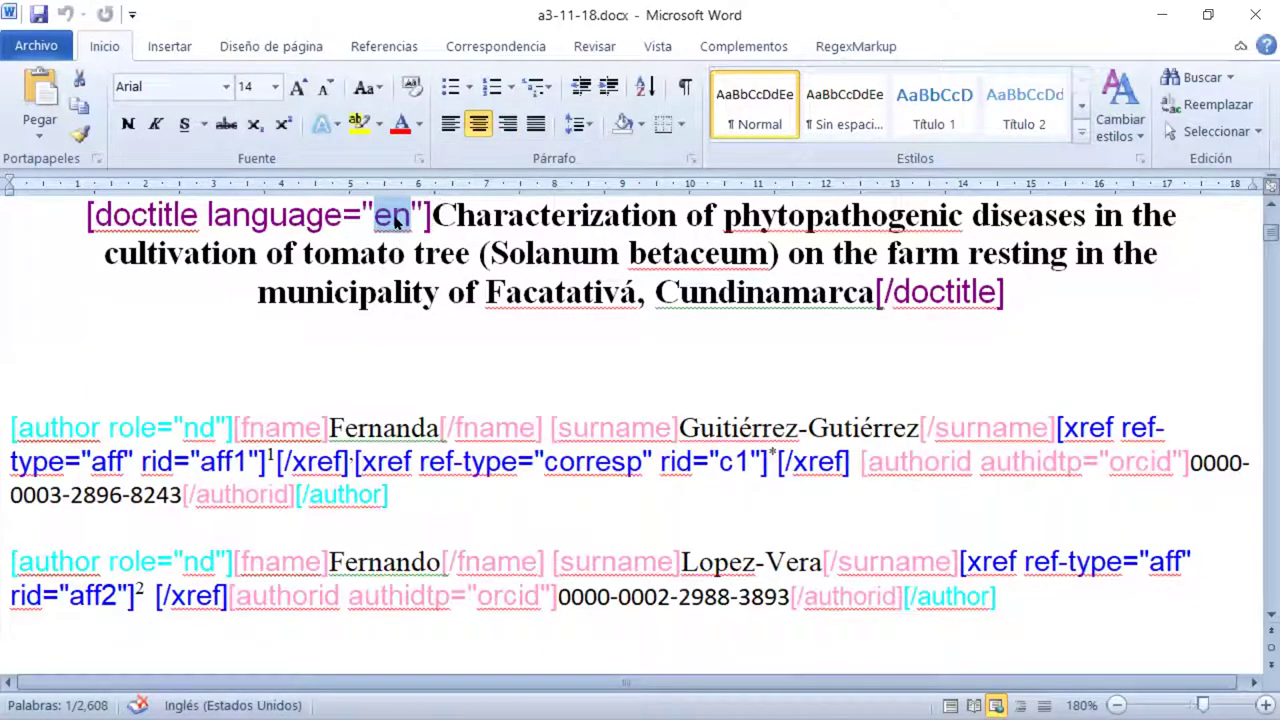
click(395, 220)
key(ctrl)
key(ctrl)
Examine the xref tags of the two authors, comparing the aff1 reference with the corresp reference c1.
scroll(395, 220, down, 1)
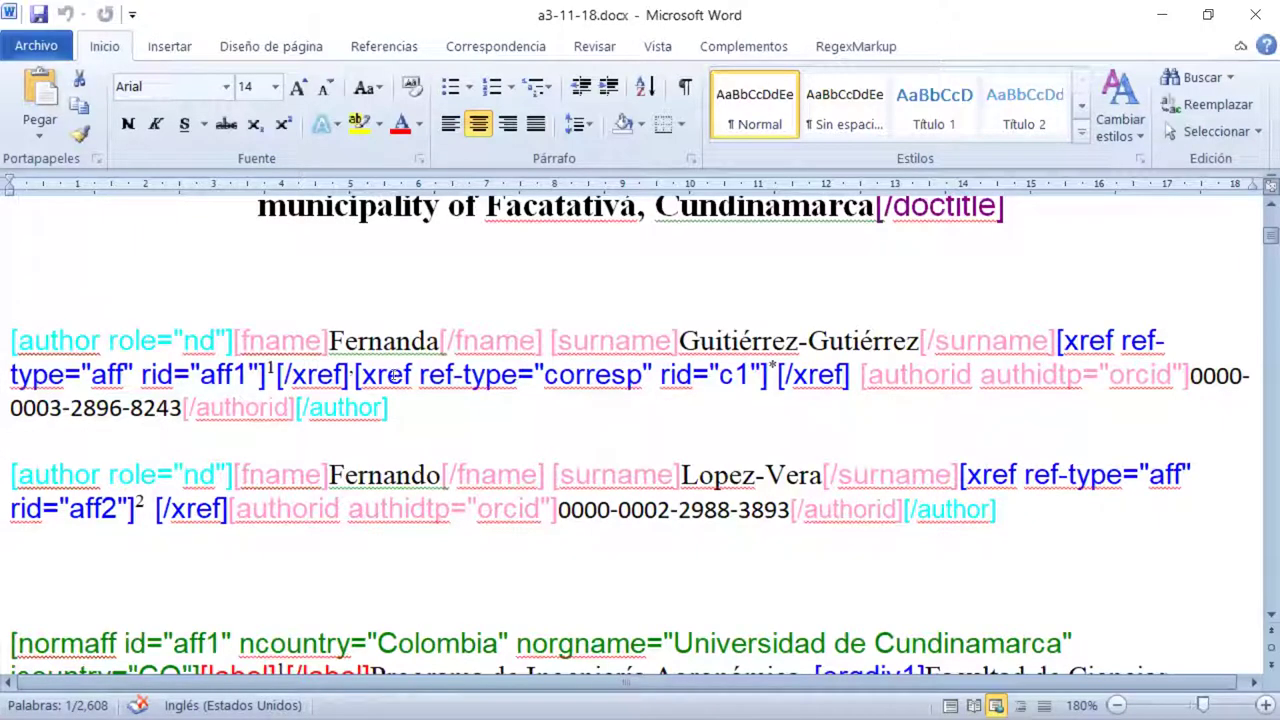
double_click(735, 373)
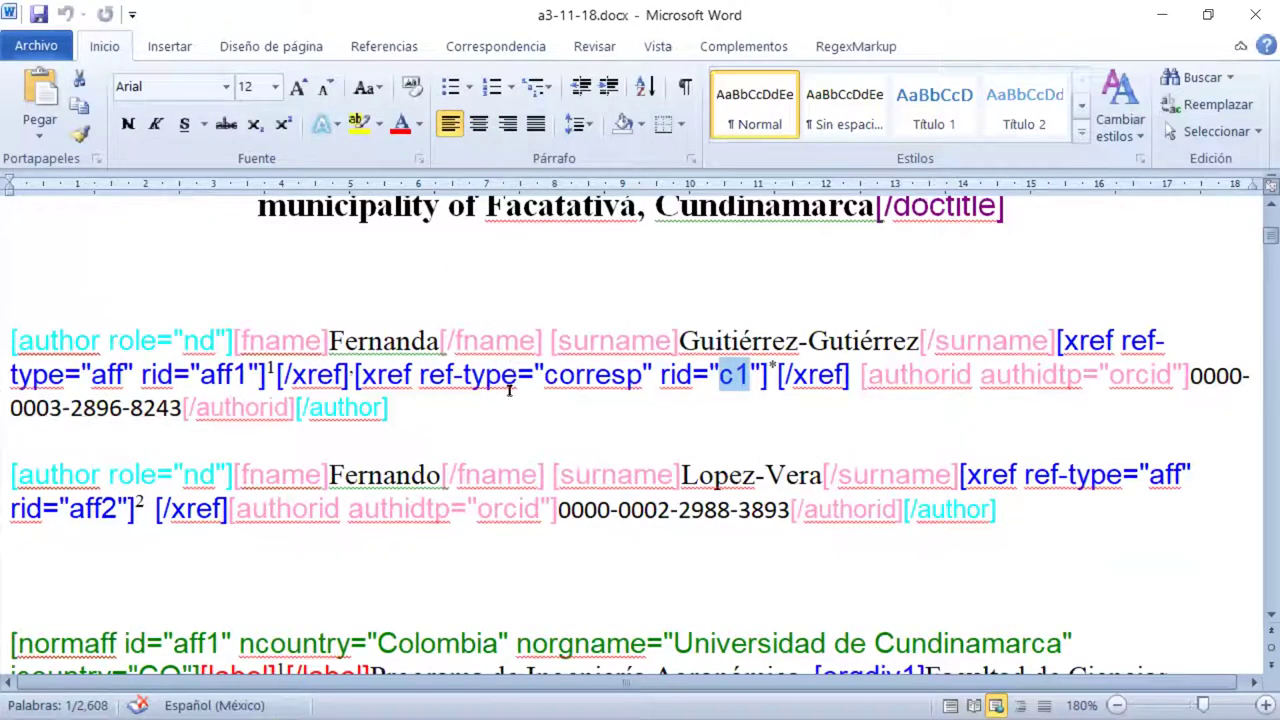
double_click(220, 377)
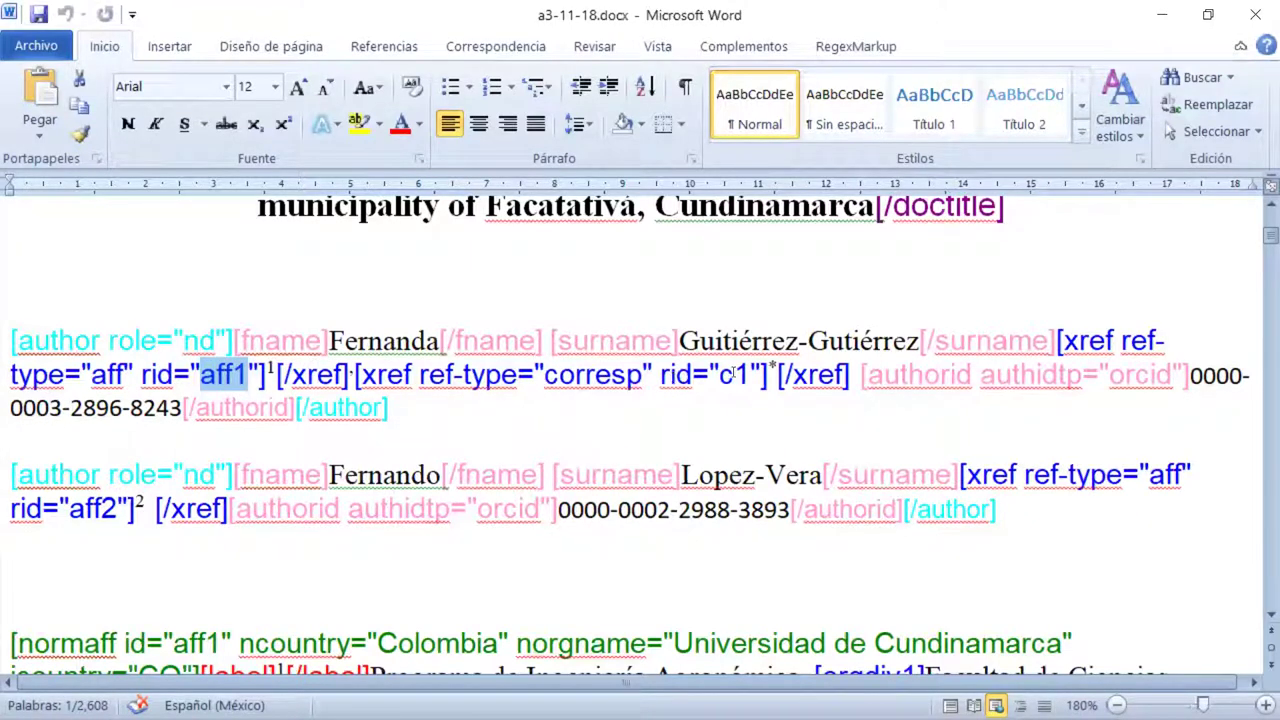
double_click(735, 375)
double_click(562, 378)
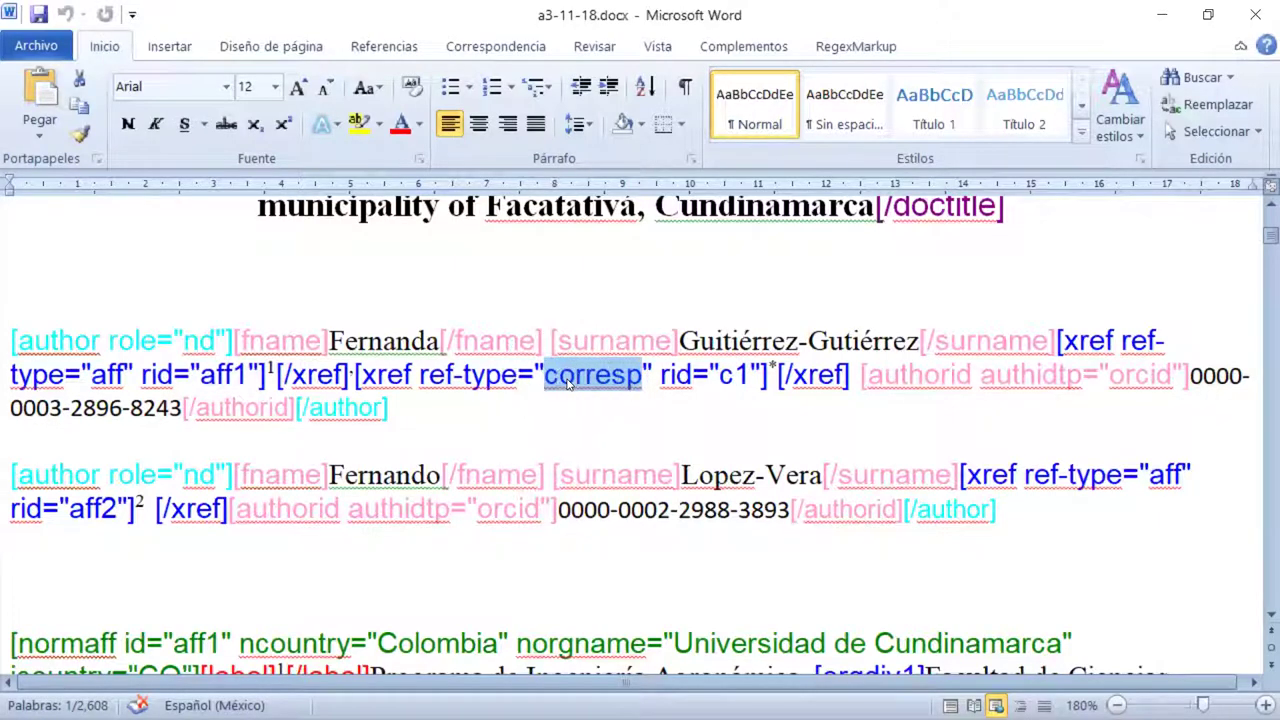
scroll(717, 290, down, 1)
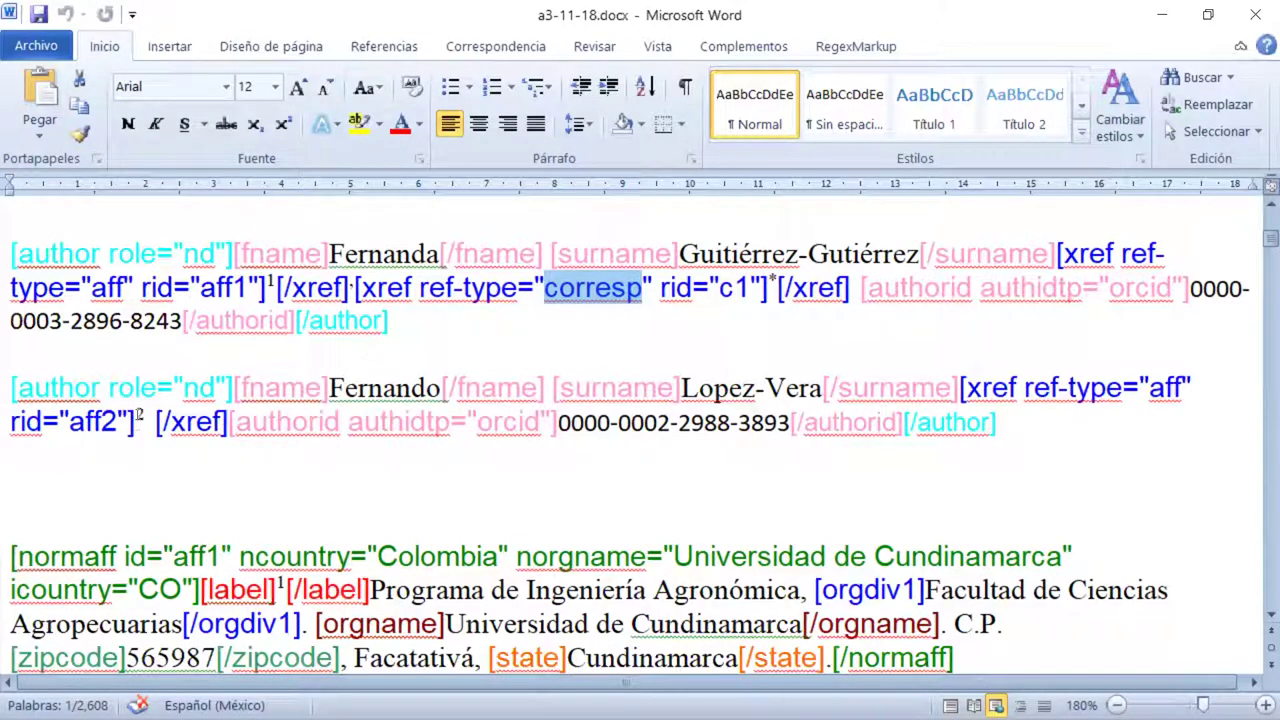
click(638, 410)
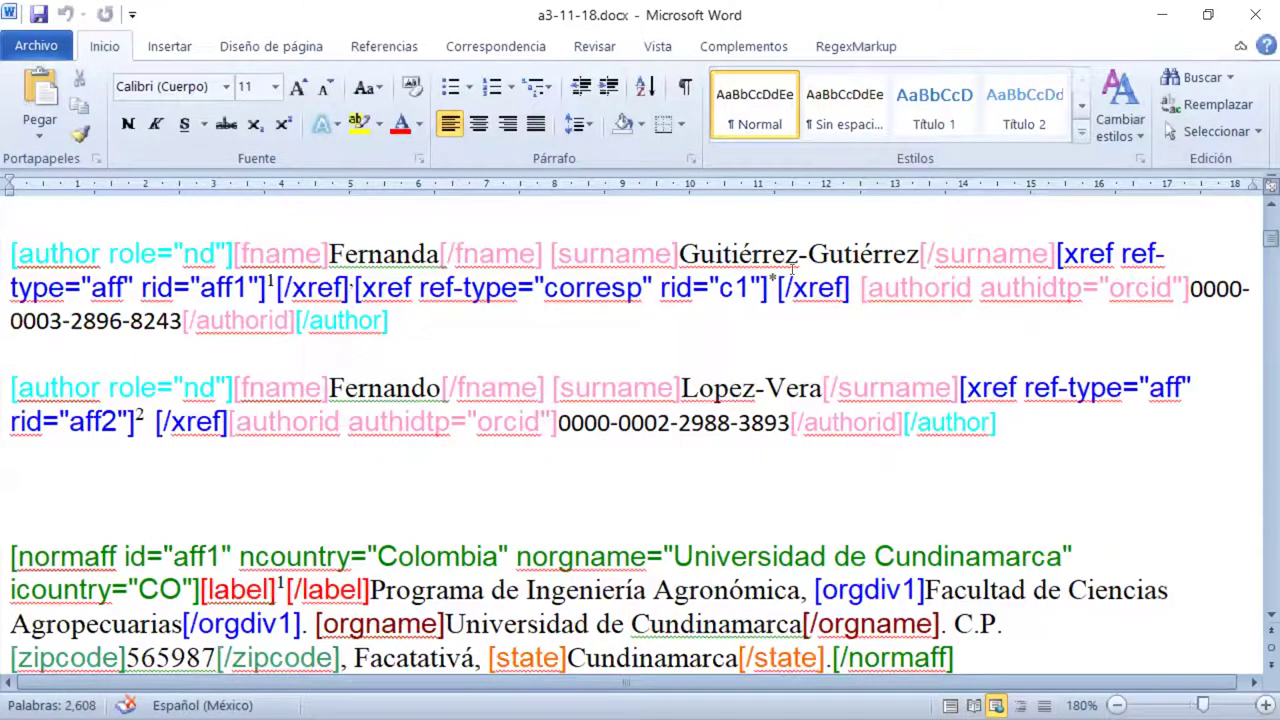
Review the norgname values in the aff1 and aff2 normaff affiliation tags.
scroll(792, 269, down, 2)
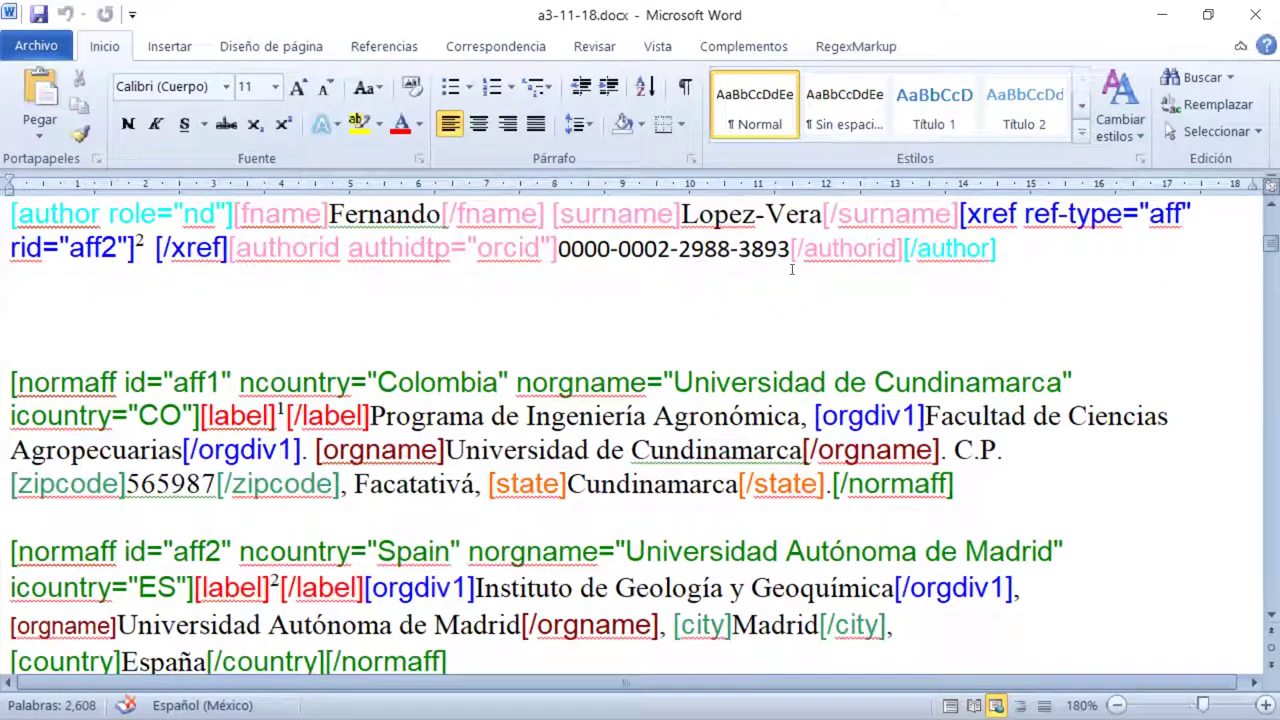
scroll(792, 269, down, 1)
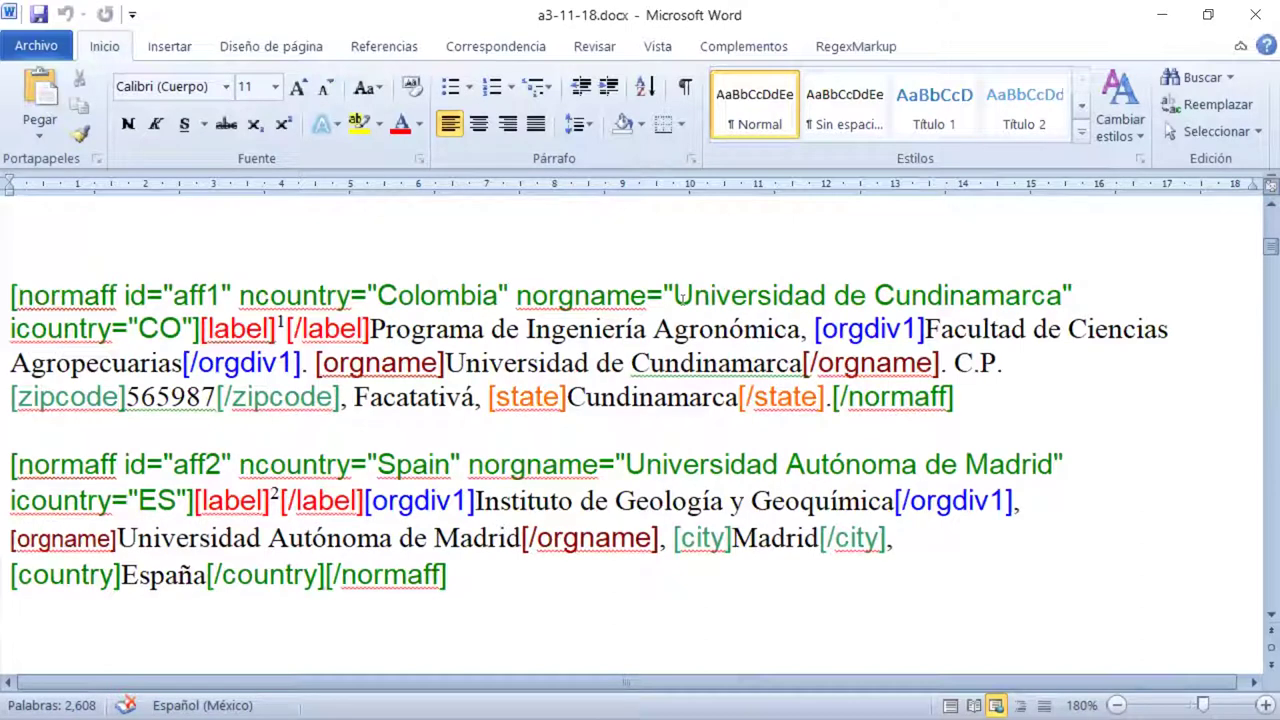
drag(674, 296, 1062, 296)
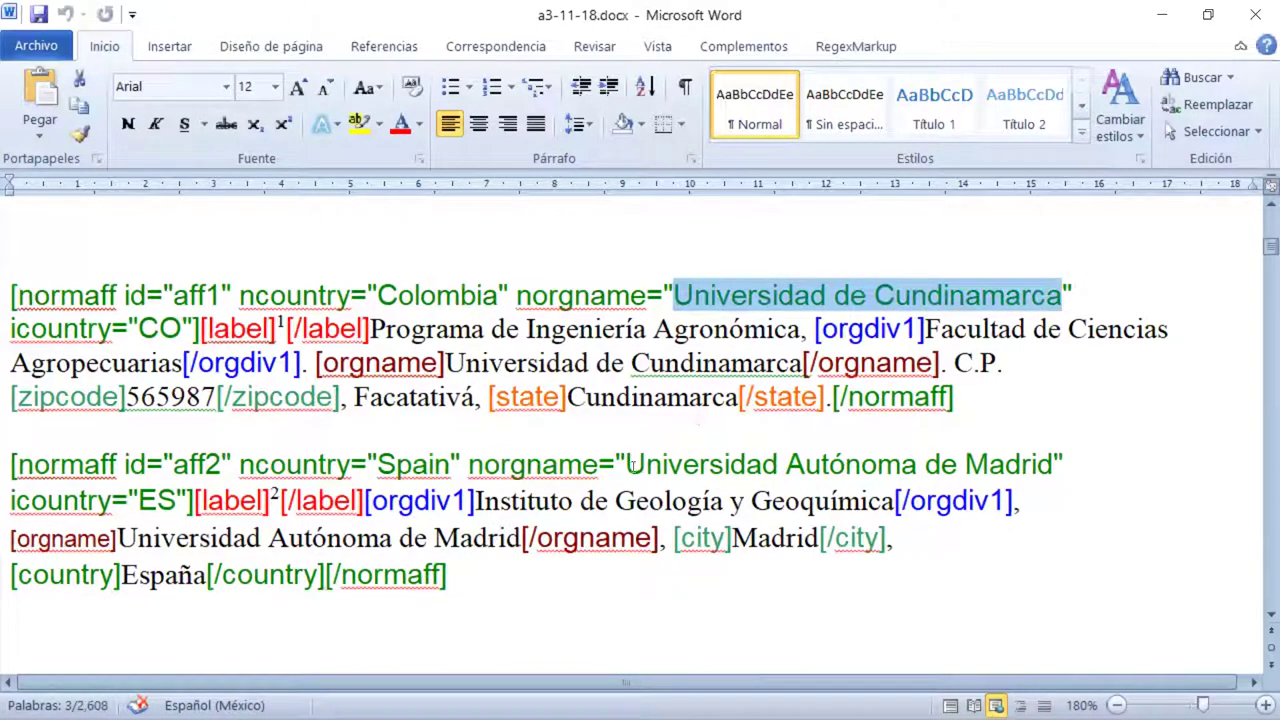
drag(626, 464, 1031, 449)
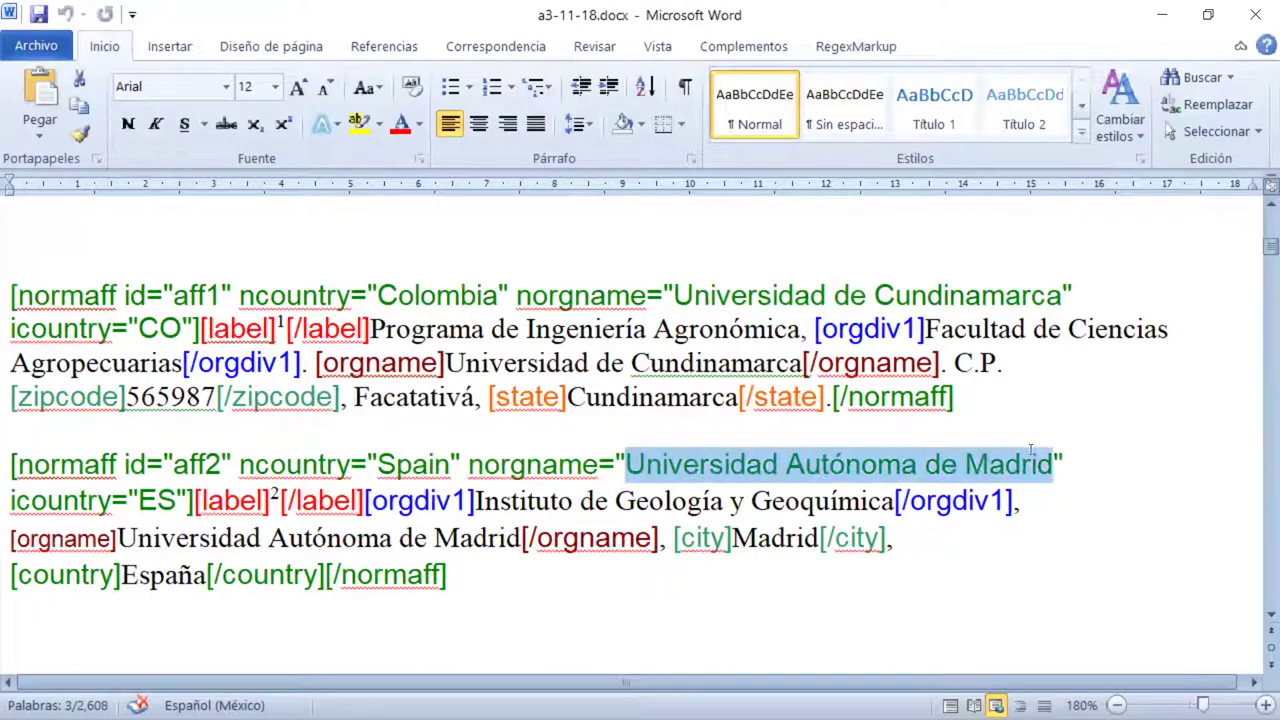
click(785, 255)
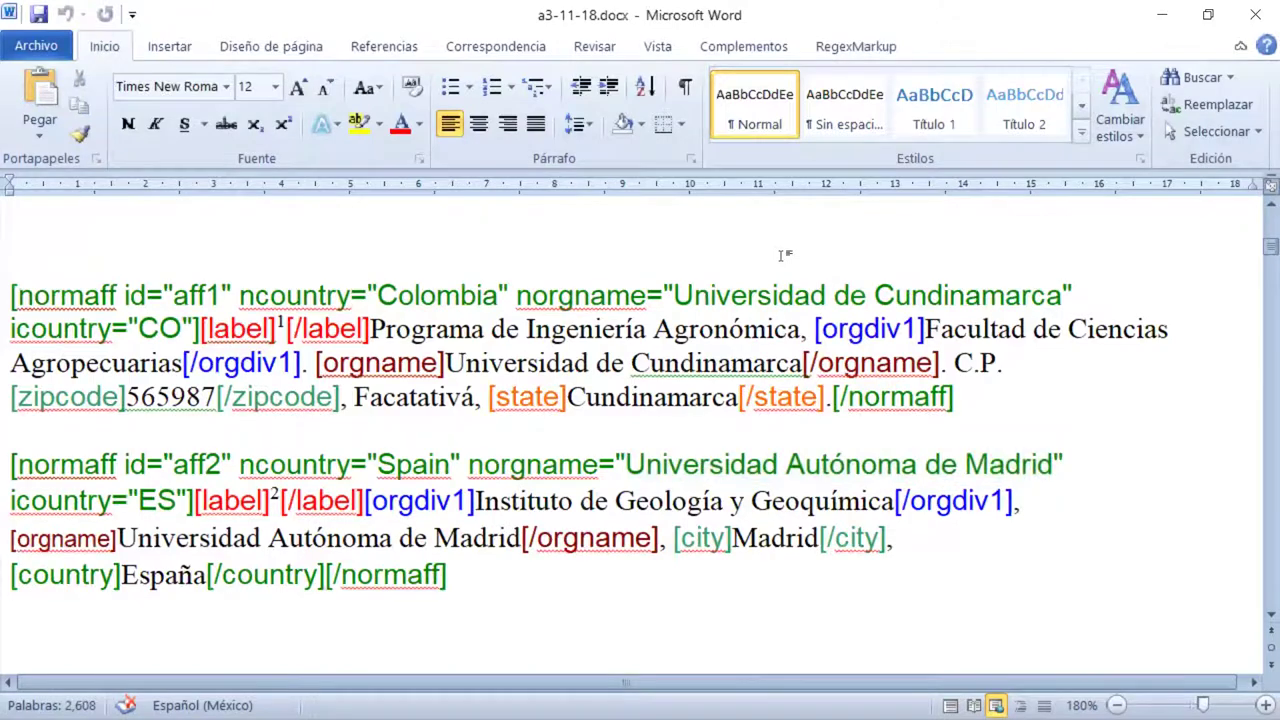
Inspect the corresp tag with id c1, checking its label element and the asterisk inside it.
scroll(785, 255, down, 4)
scroll(783, 256, up, 2)
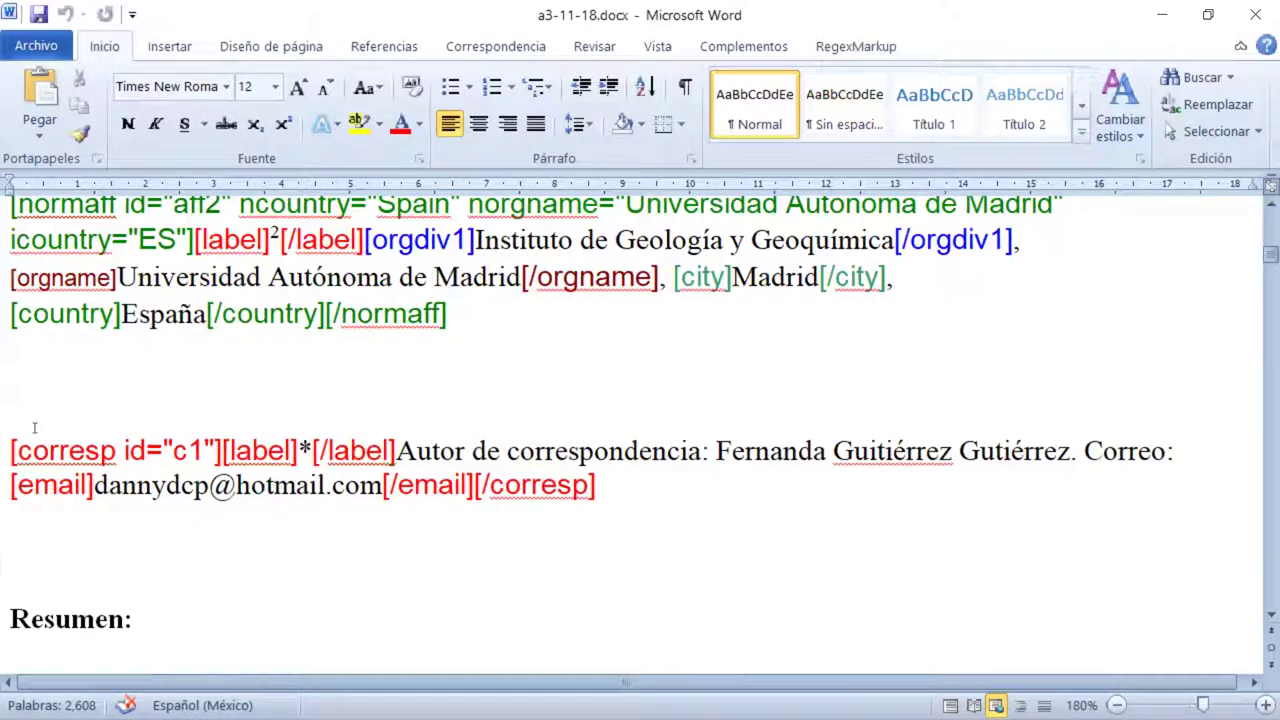
double_click(285, 450)
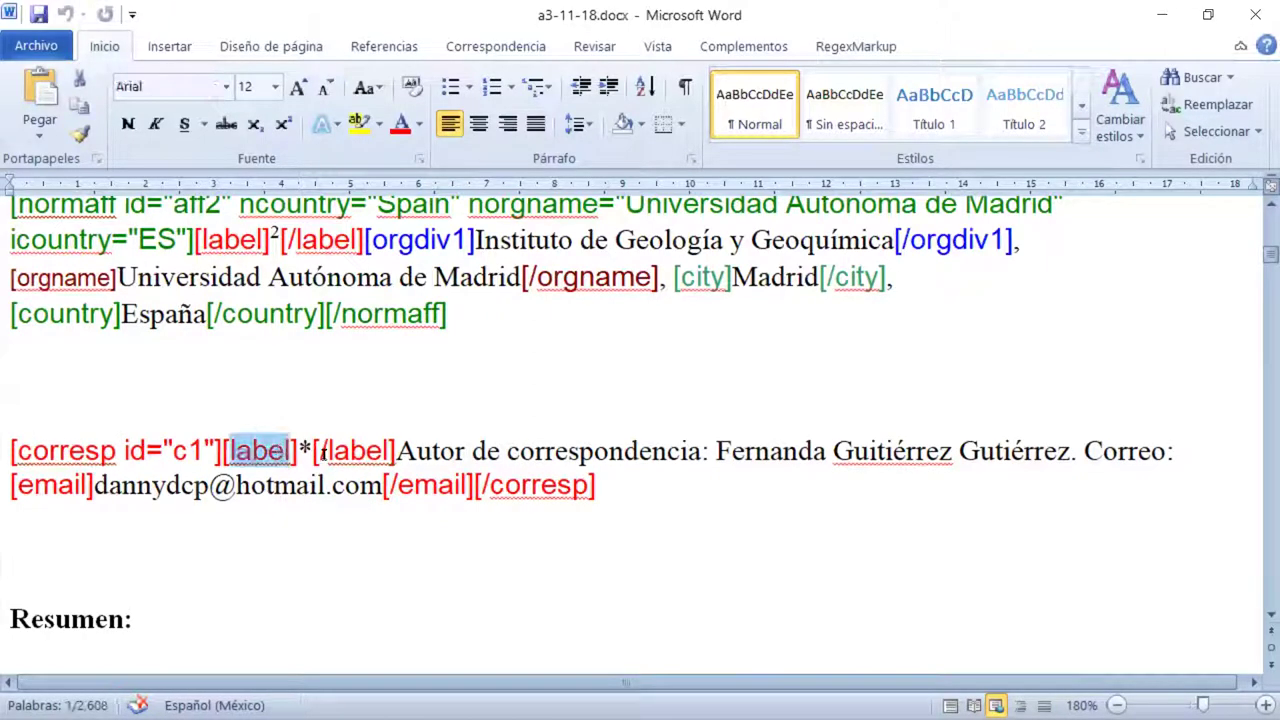
drag(300, 450, 313, 452)
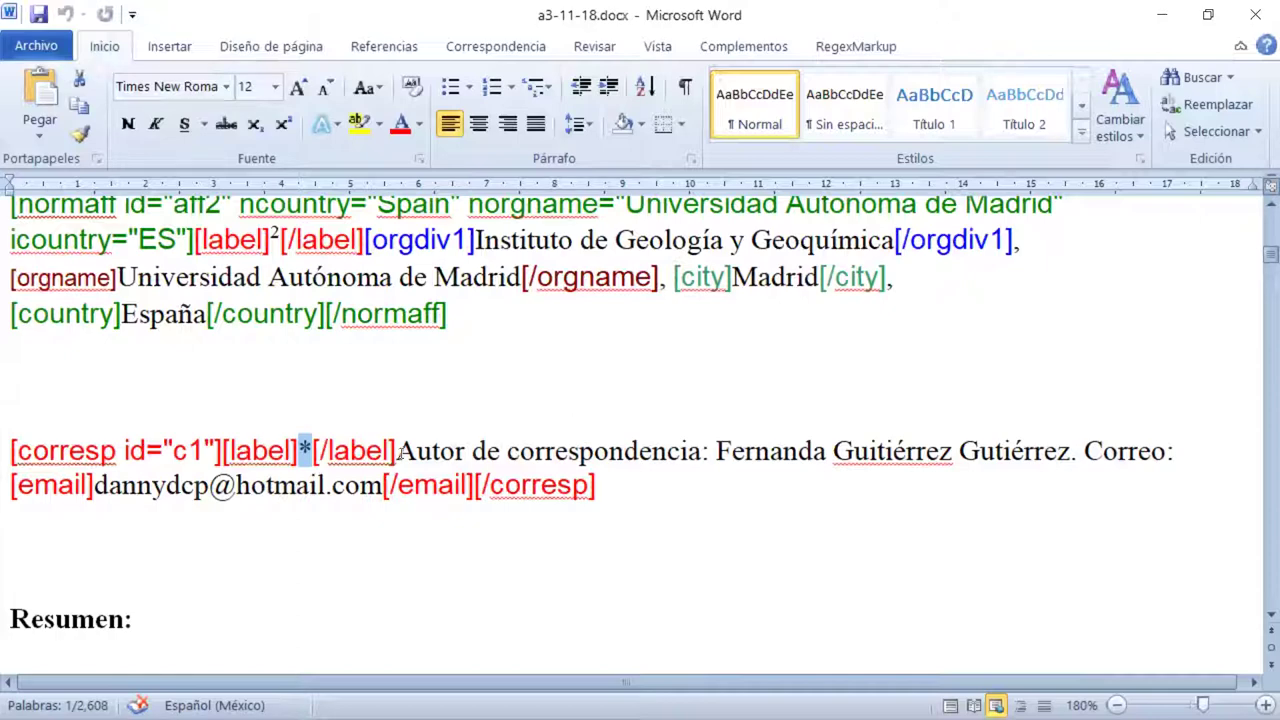
Compare the corresp tag's author note and email element with the corresp xref in the first author's markup.
drag(14, 490, 472, 497)
click(837, 321)
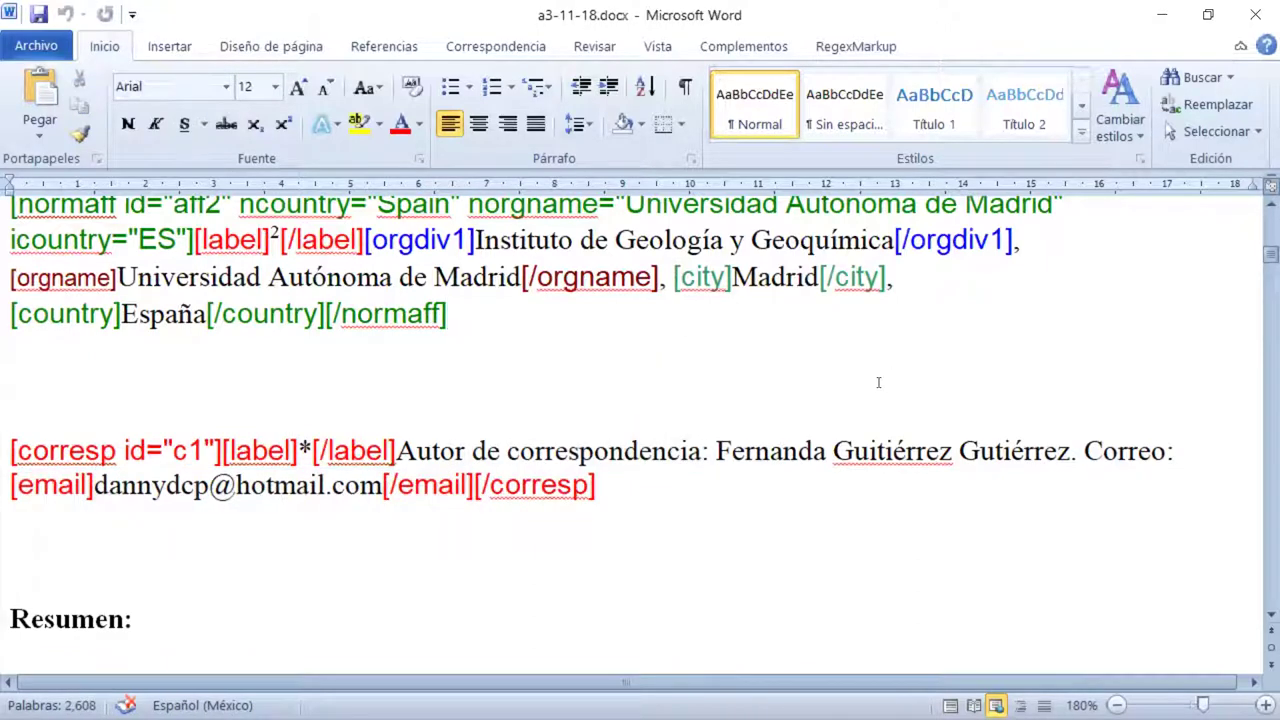
scroll(878, 382, down, 1)
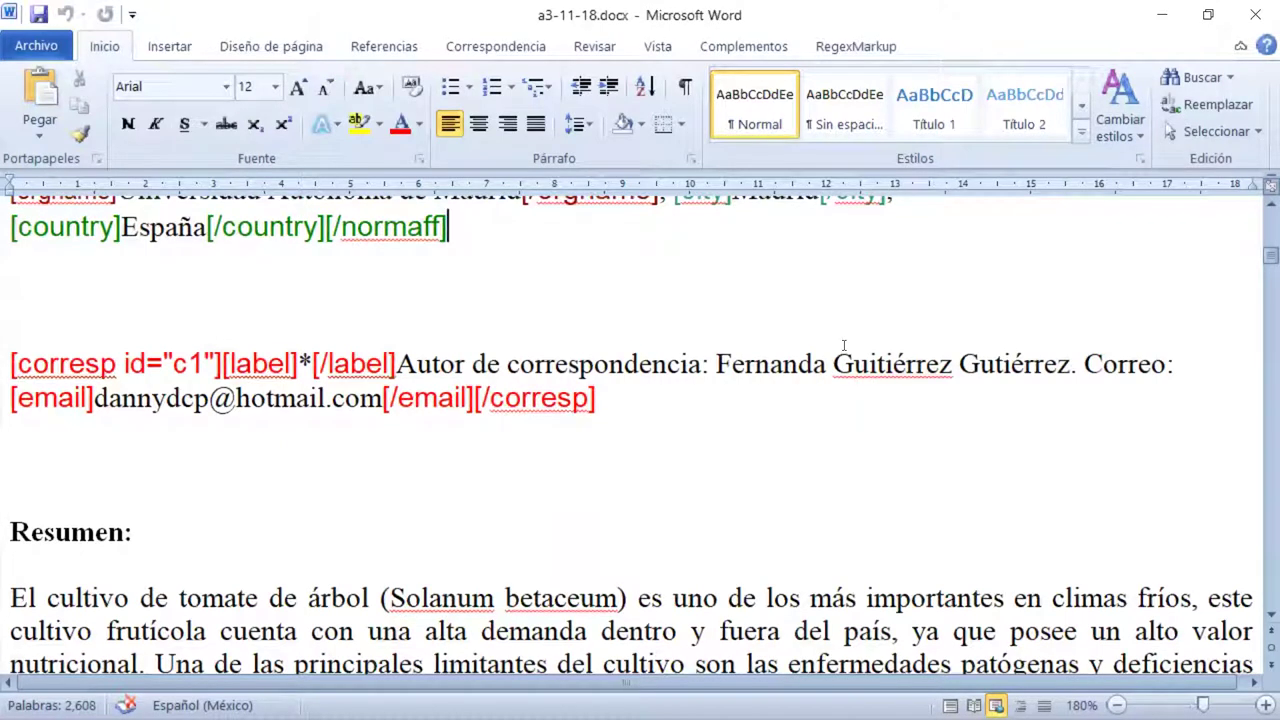
scroll(771, 337, down, 1)
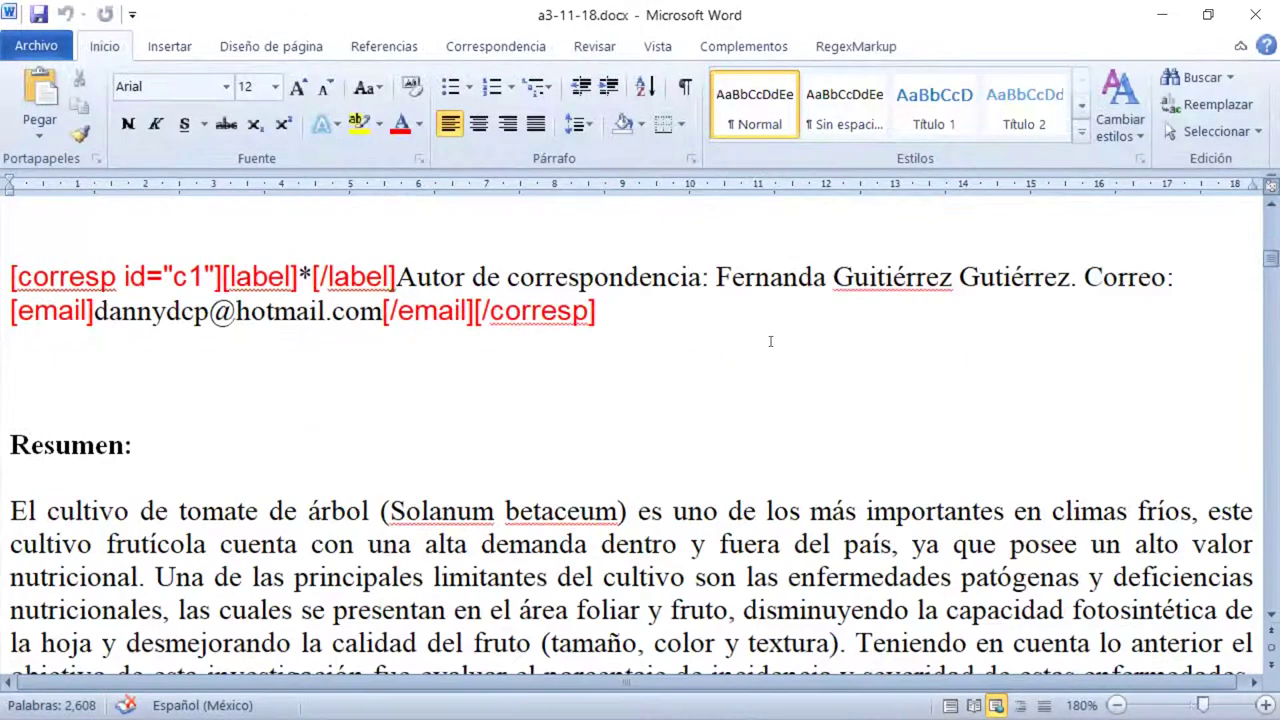
scroll(770, 340, up, 4)
scroll(770, 341, up, 4)
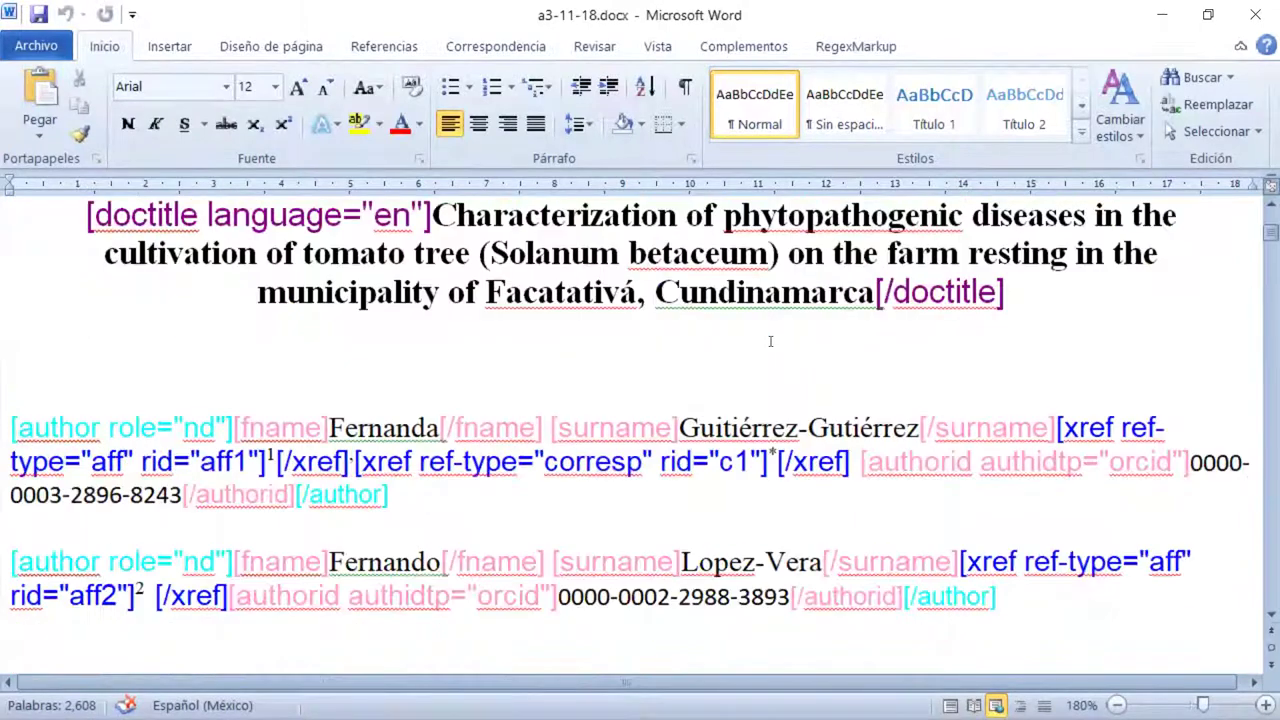
scroll(770, 341, down, 6)
scroll(770, 341, up, 1)
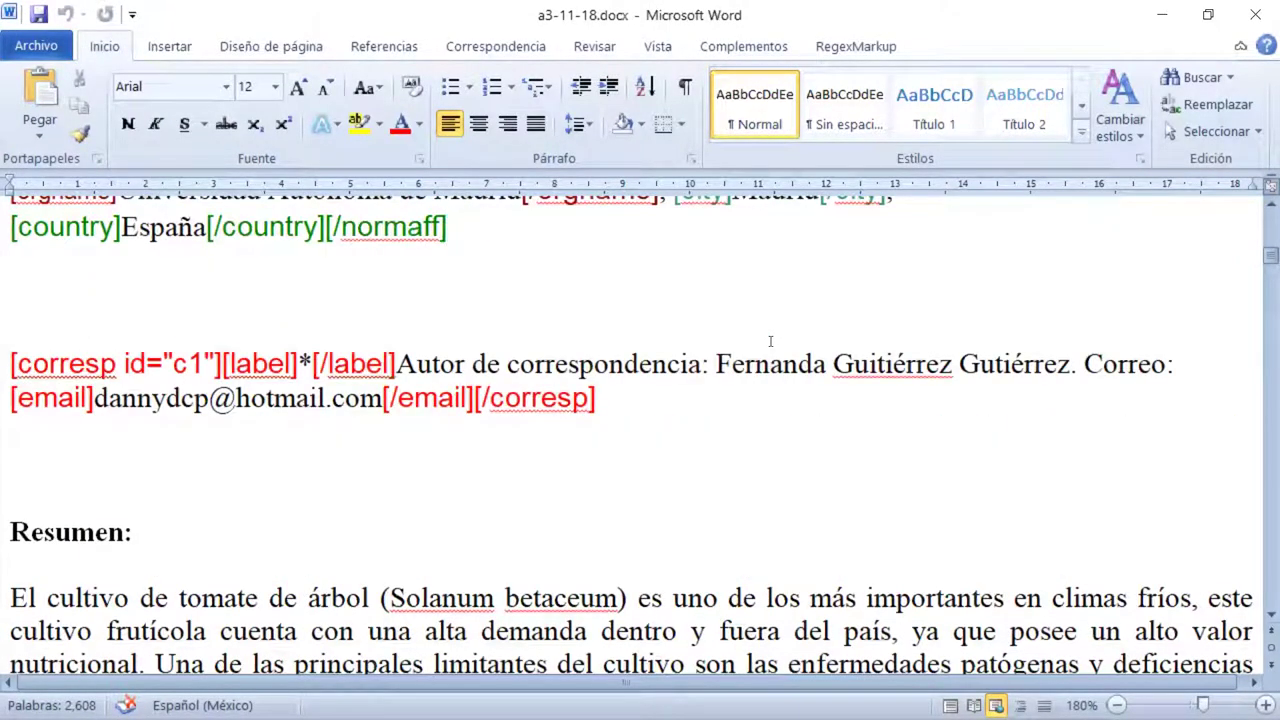
scroll(770, 341, down, 2)
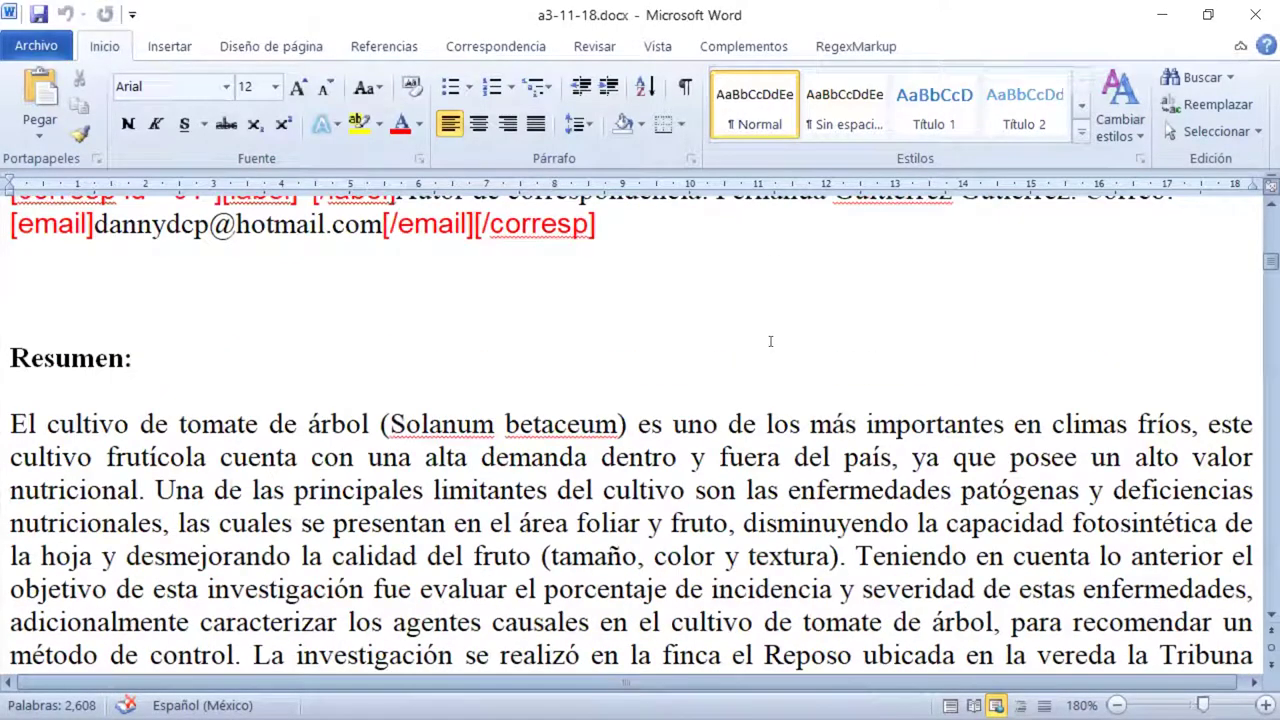
Look through the unmarked Resumen, Palabras clave, Abstract, Key words and date lines between the corresp tag and Introducción.
scroll(770, 341, down, 12)
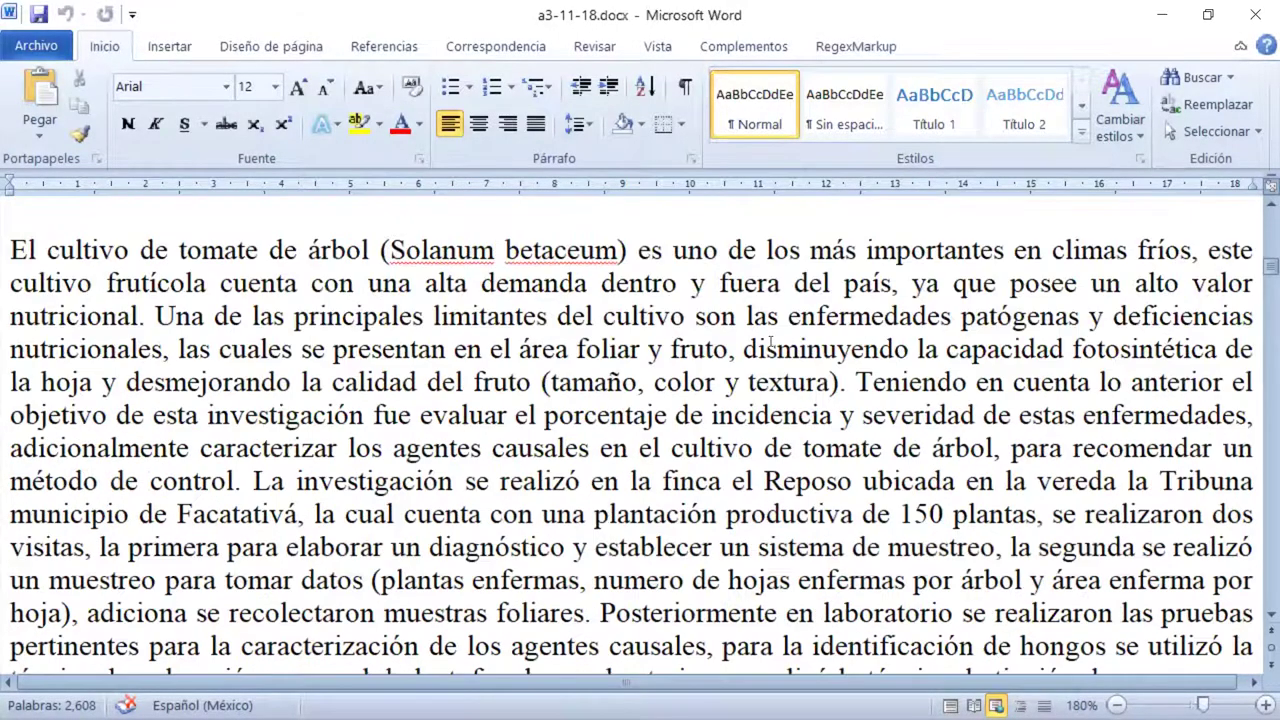
scroll(770, 341, down, 4)
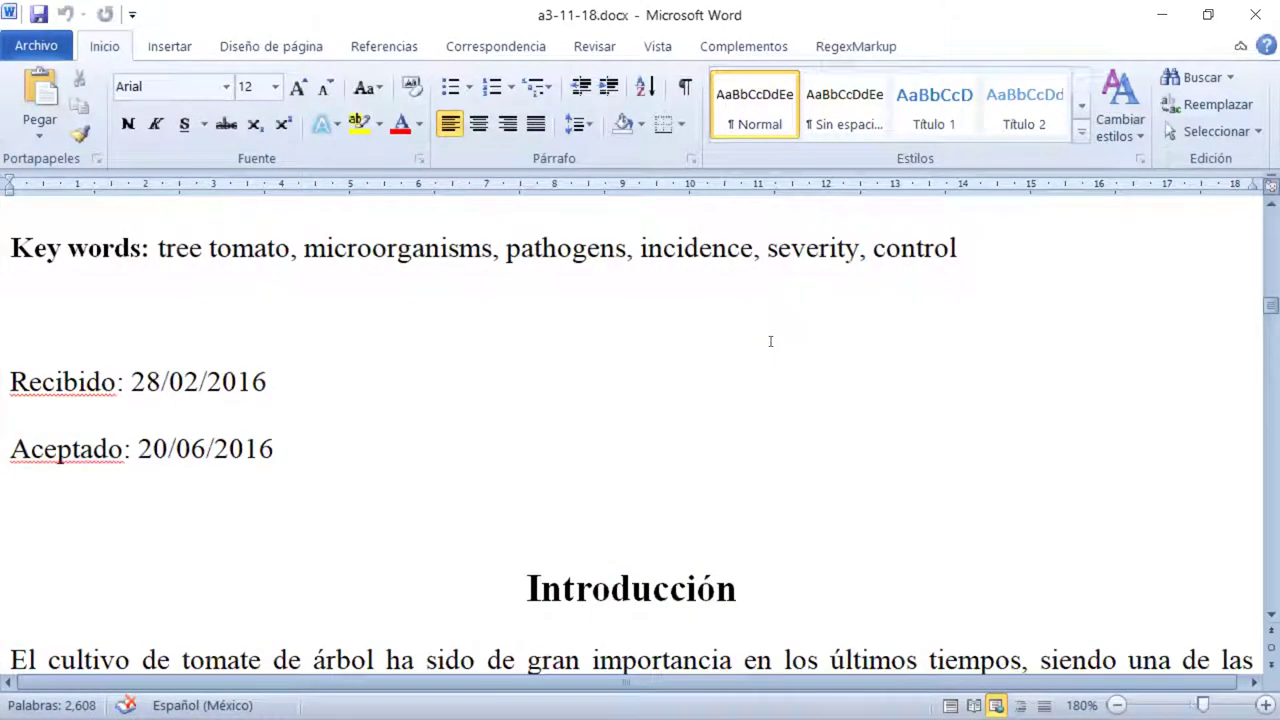
scroll(770, 341, up, 3)
scroll(770, 341, up, 3)
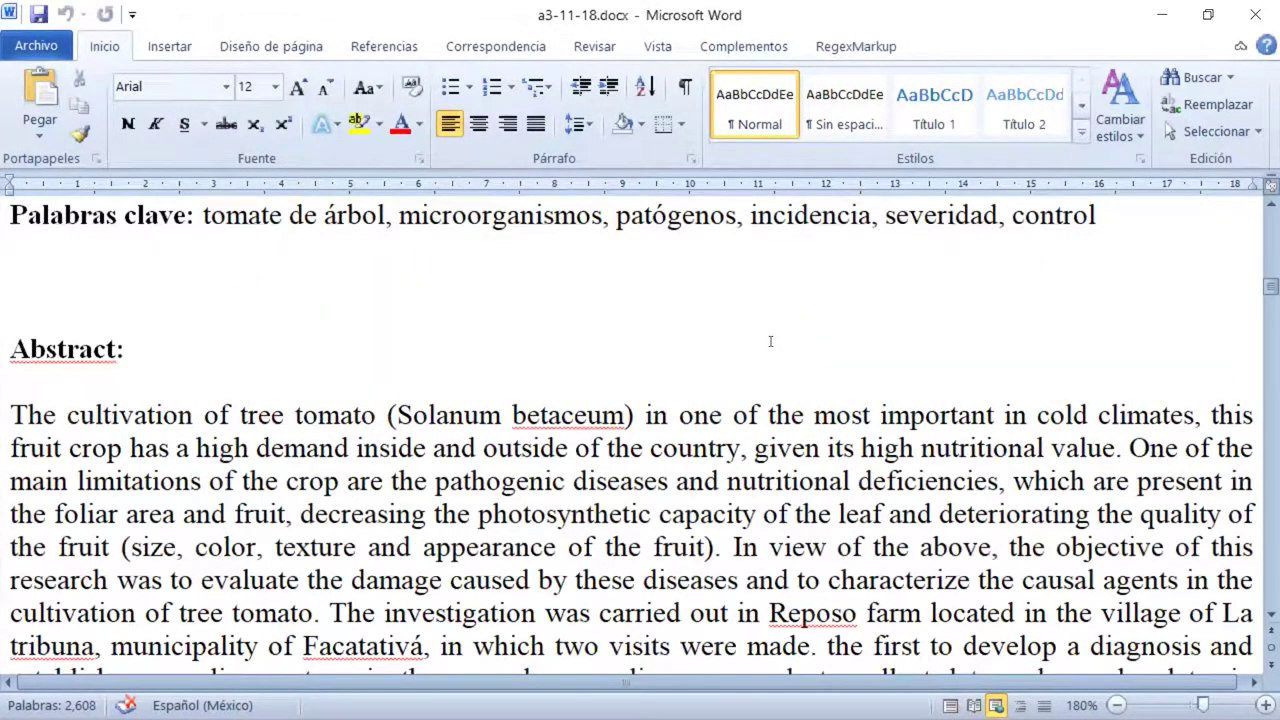
scroll(770, 341, up, 3)
scroll(770, 341, up, 3)
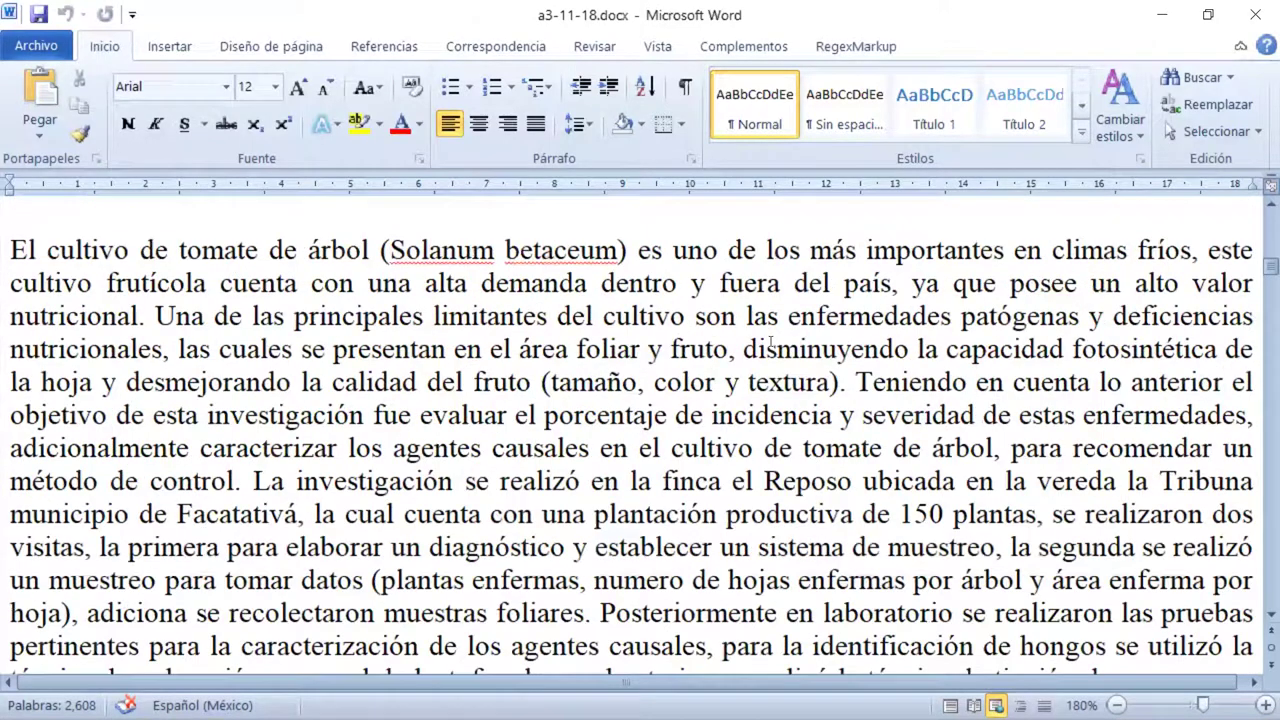
scroll(770, 341, up, 3)
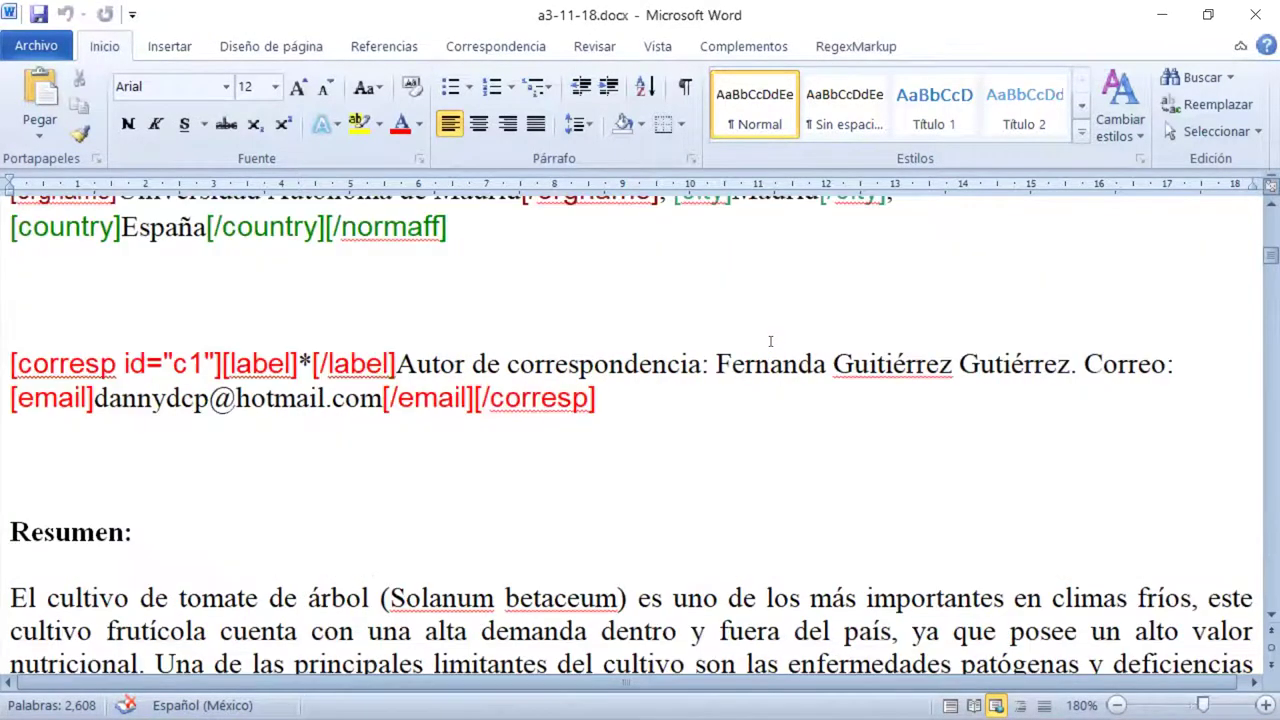
scroll(770, 341, down, 1)
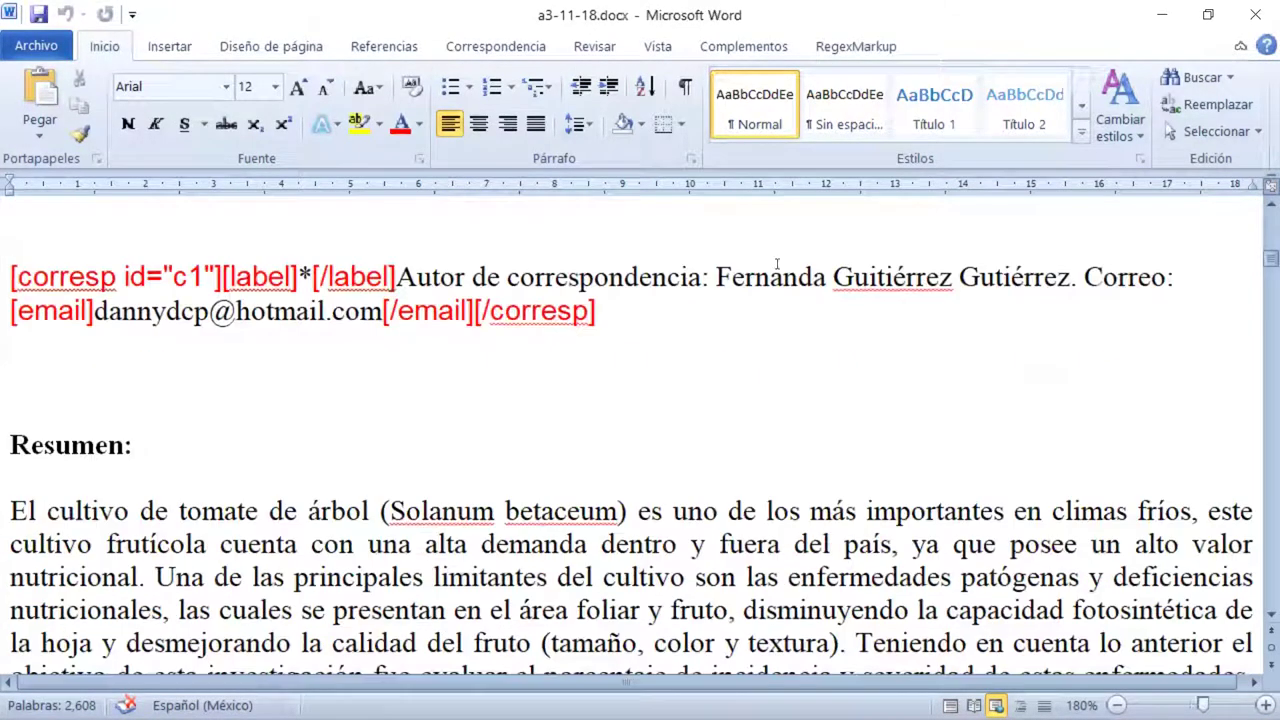
Load the Marcación DTD-SciELO tagging bars for the document.
click(742, 47)
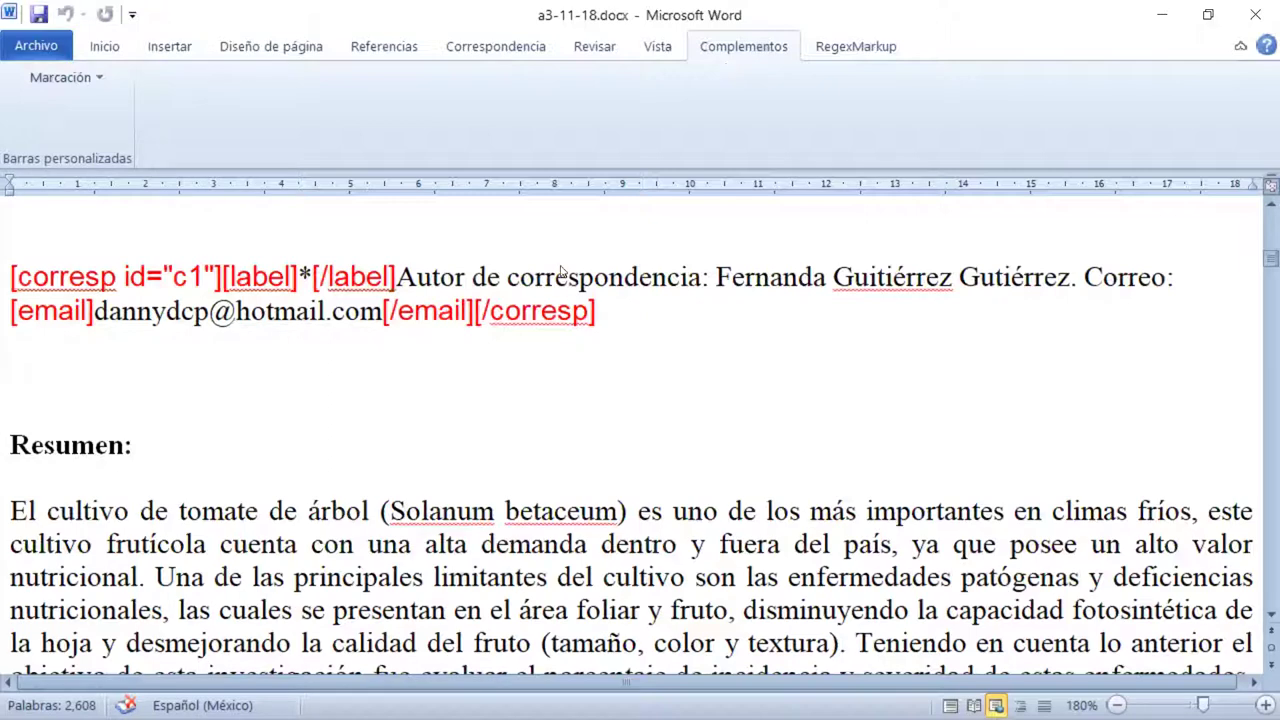
click(82, 78)
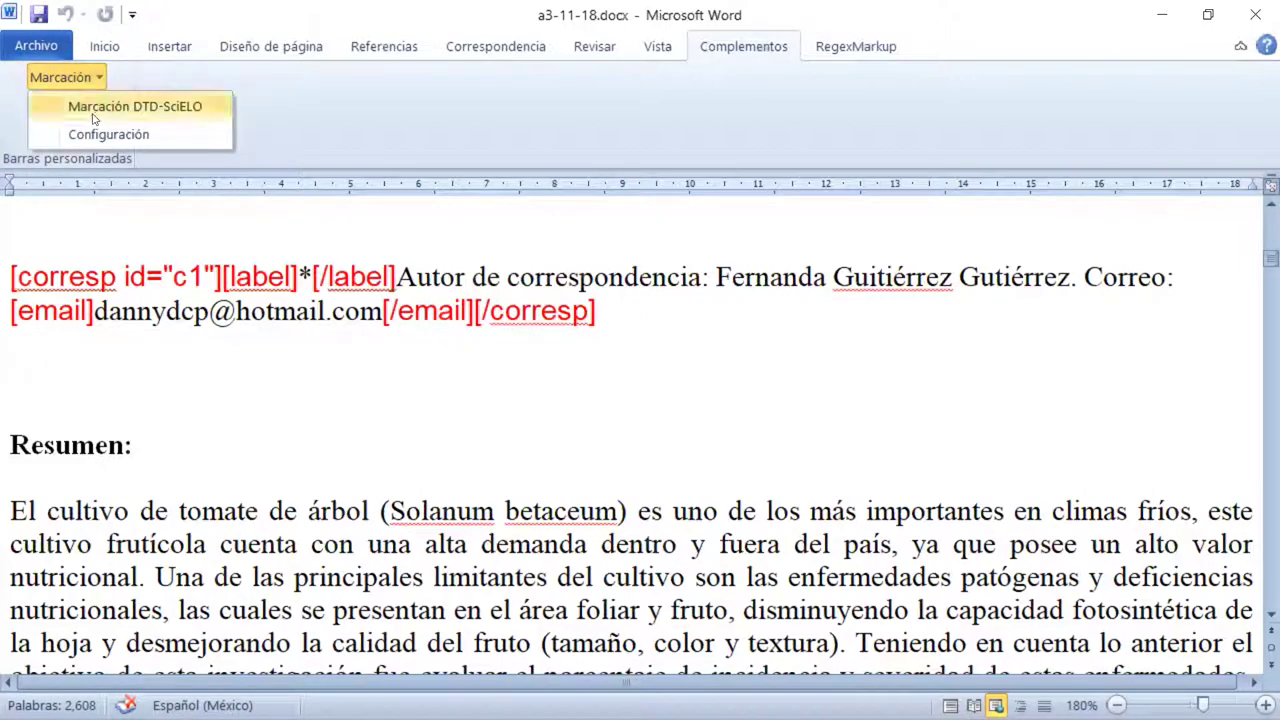
click(108, 104)
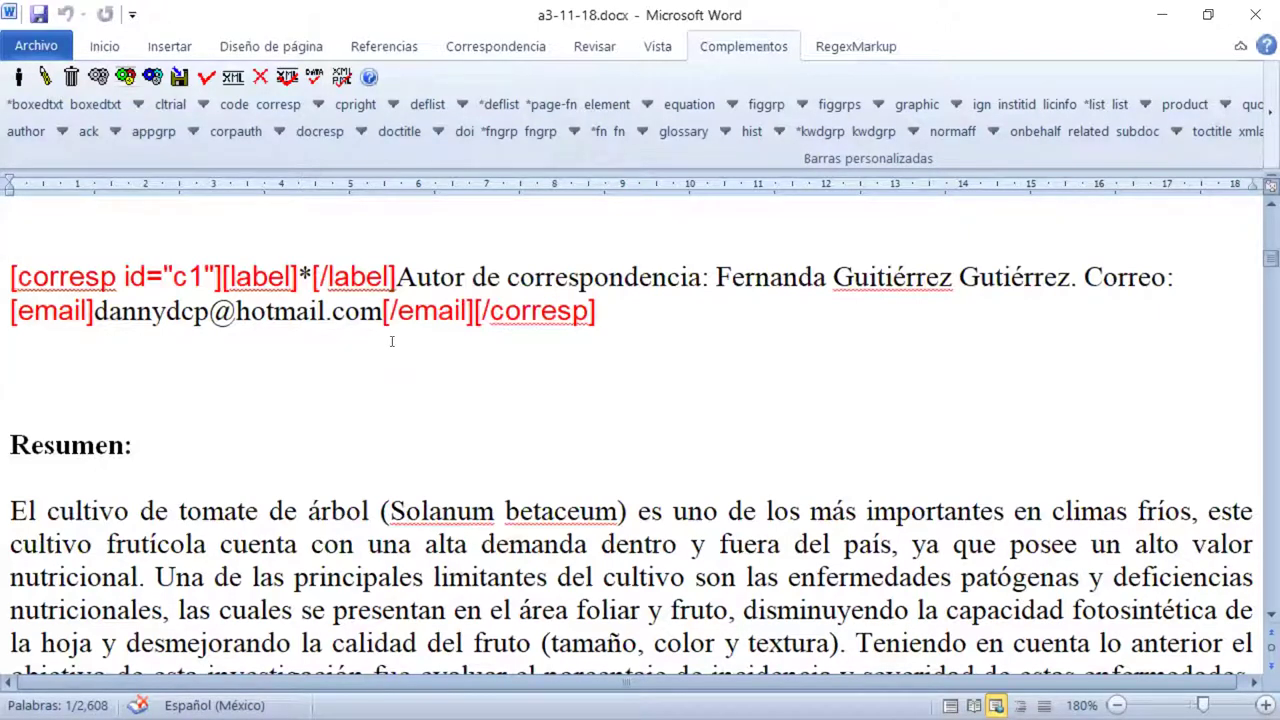
Tag the Resumen heading together with its full paragraph as xmlabstr, with the language Español.
scroll(512, 262, down, 3)
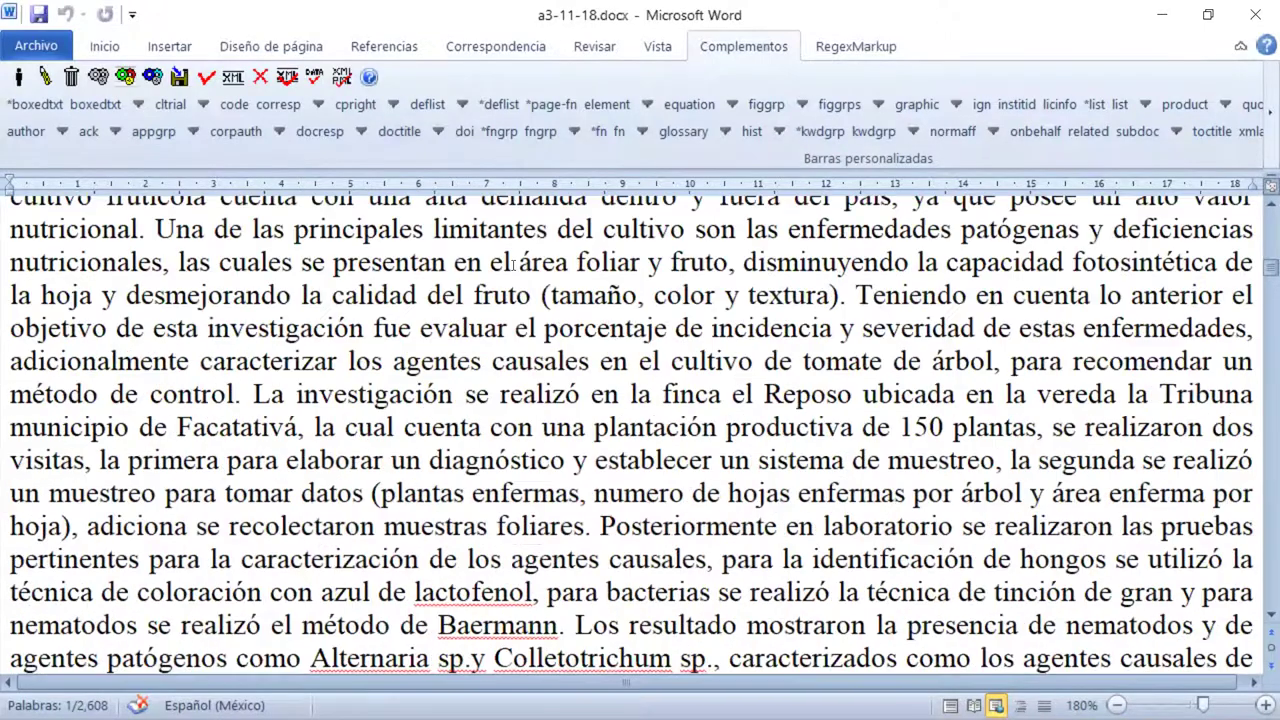
scroll(512, 263, up, 2)
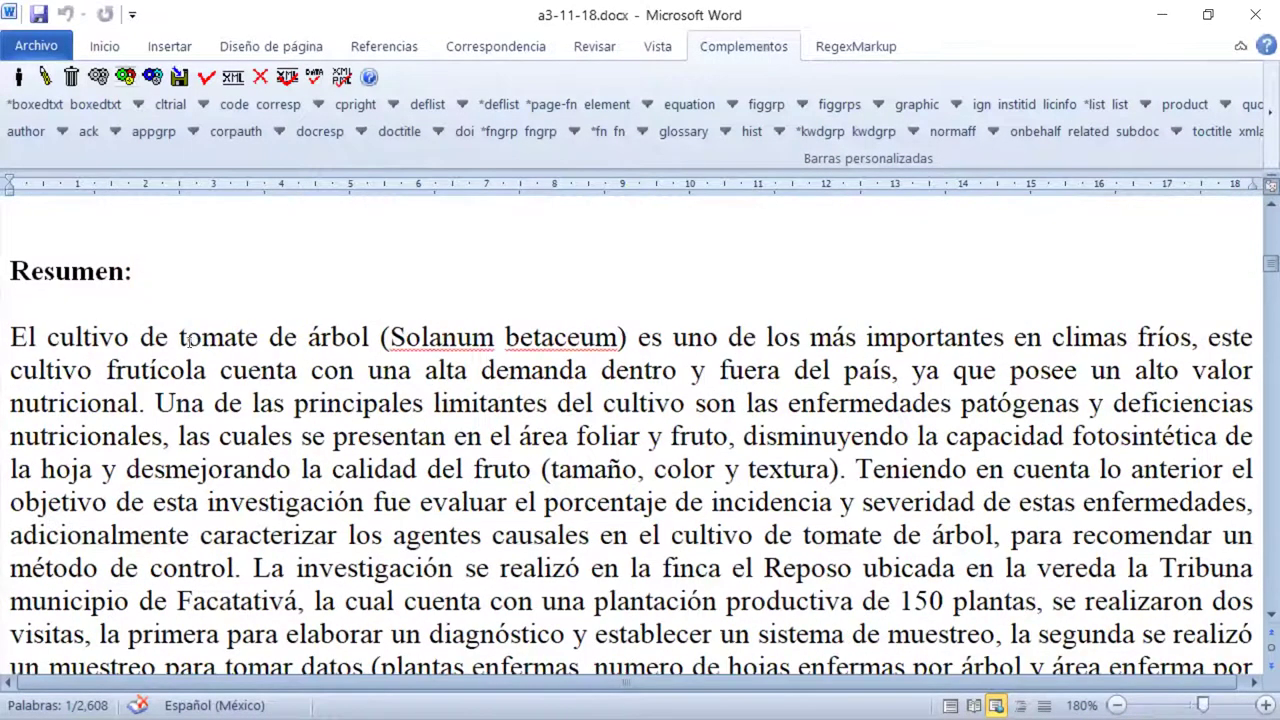
click(8, 268)
drag(534, 305, 980, 406)
scroll(688, 360, up, 3)
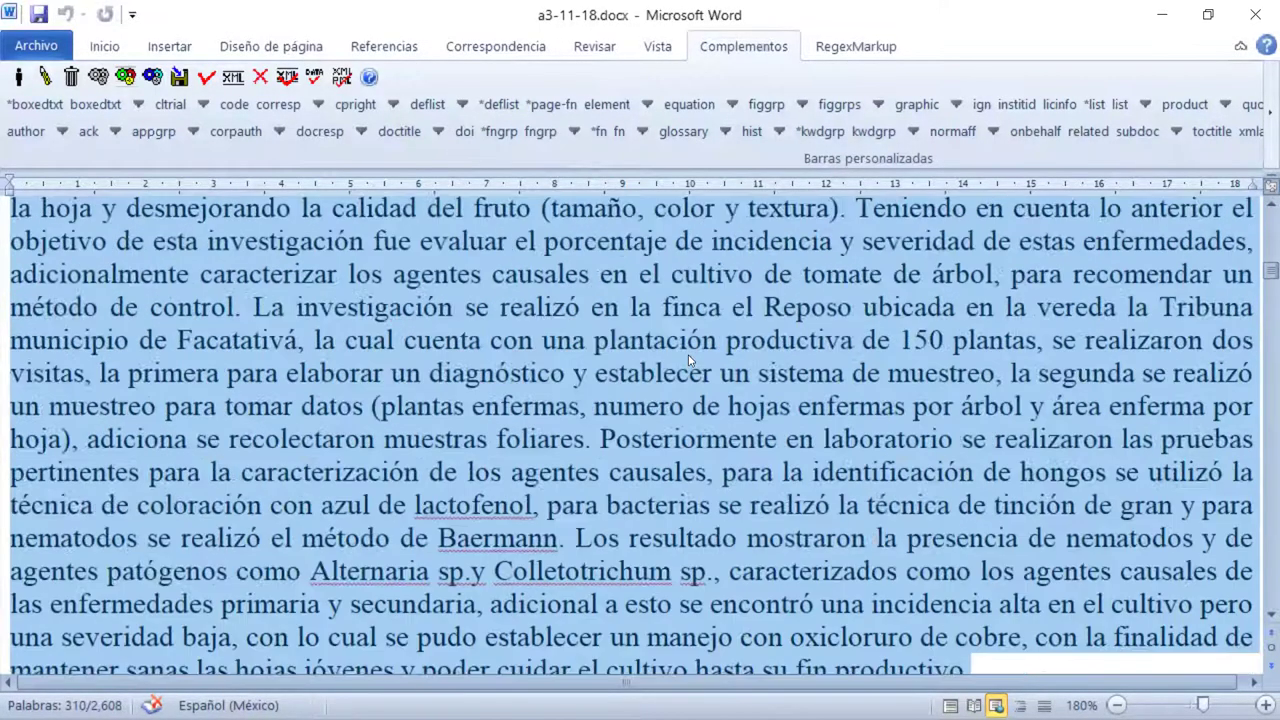
scroll(688, 360, up, 3)
scroll(688, 360, down, 3)
scroll(688, 360, down, 2)
scroll(688, 360, up, 5)
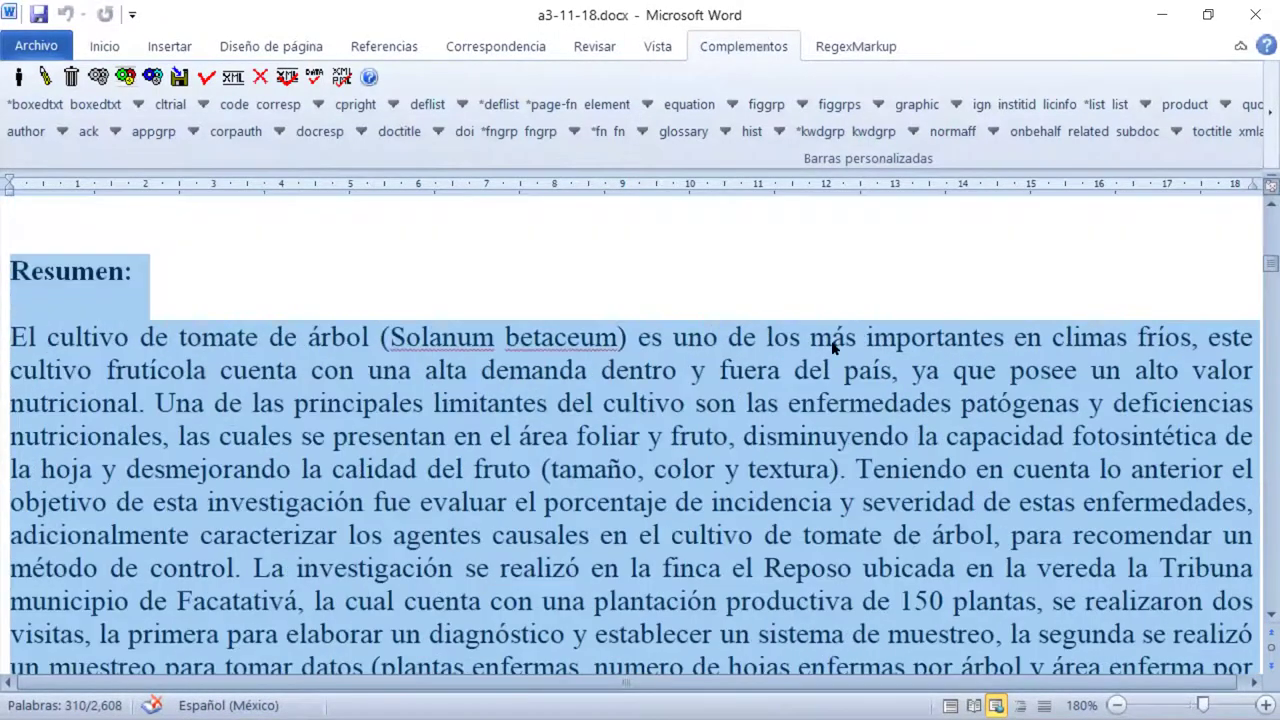
click(1262, 136)
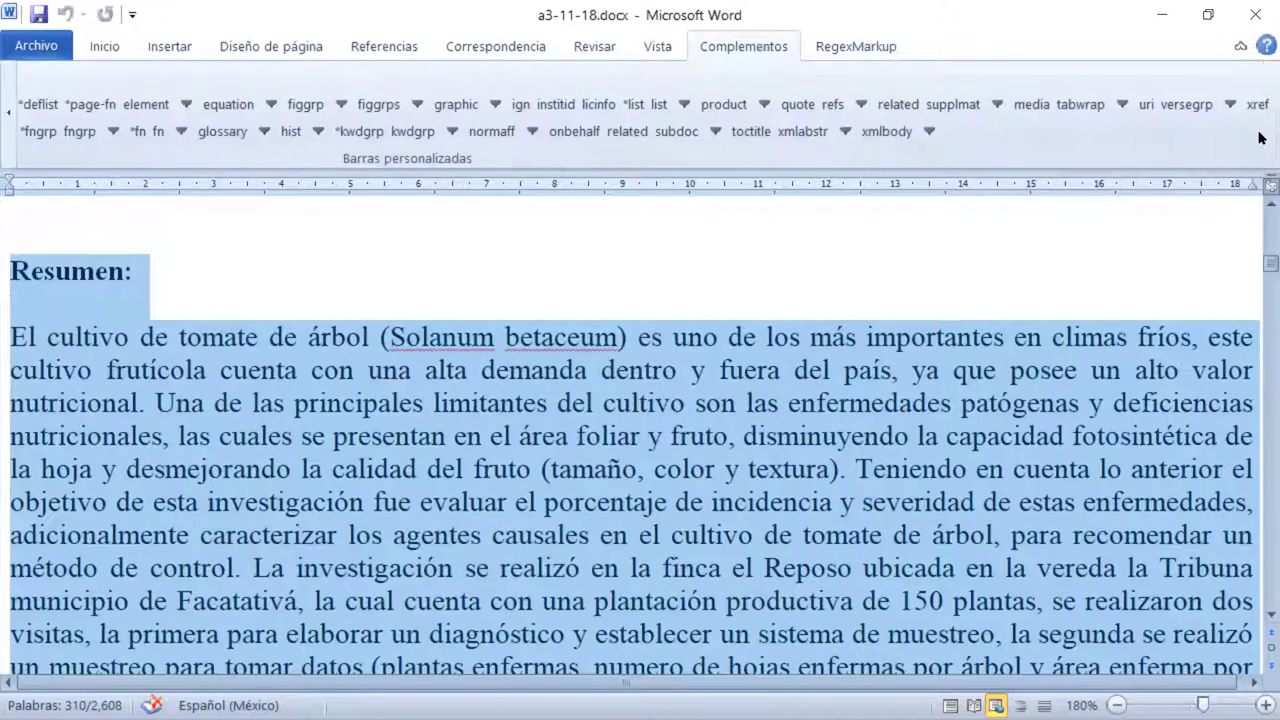
click(804, 131)
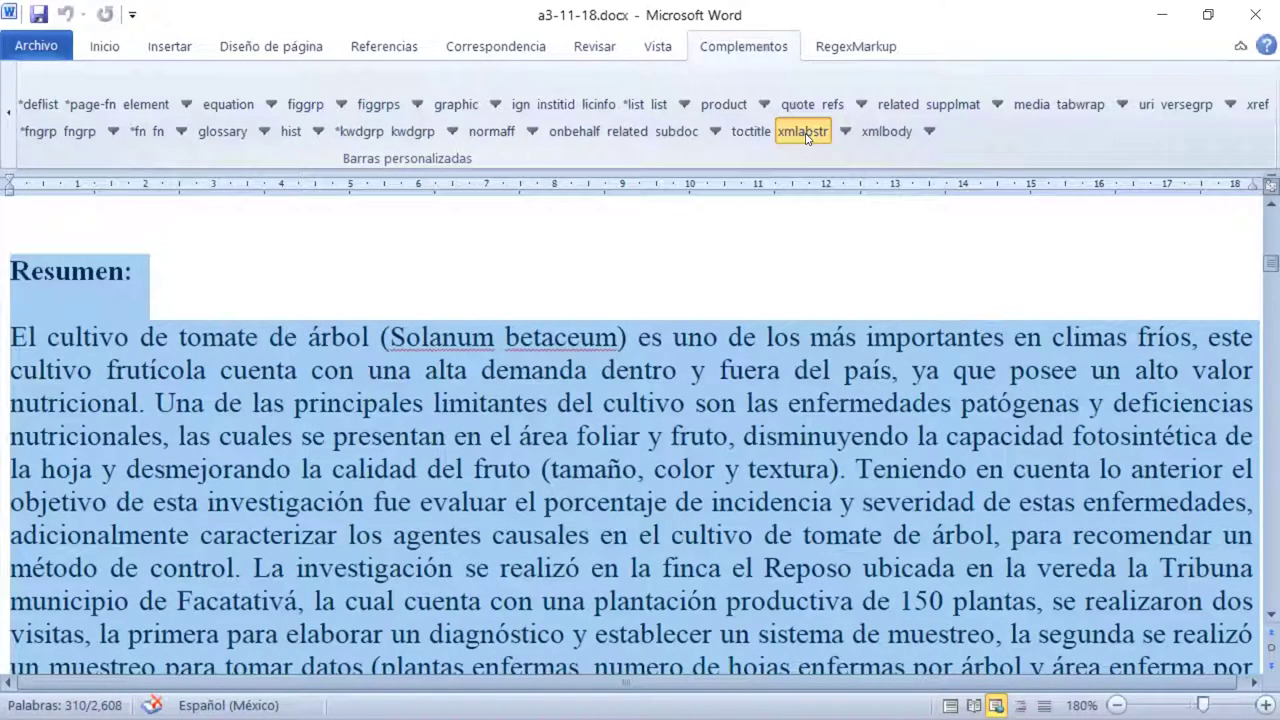
click(806, 133)
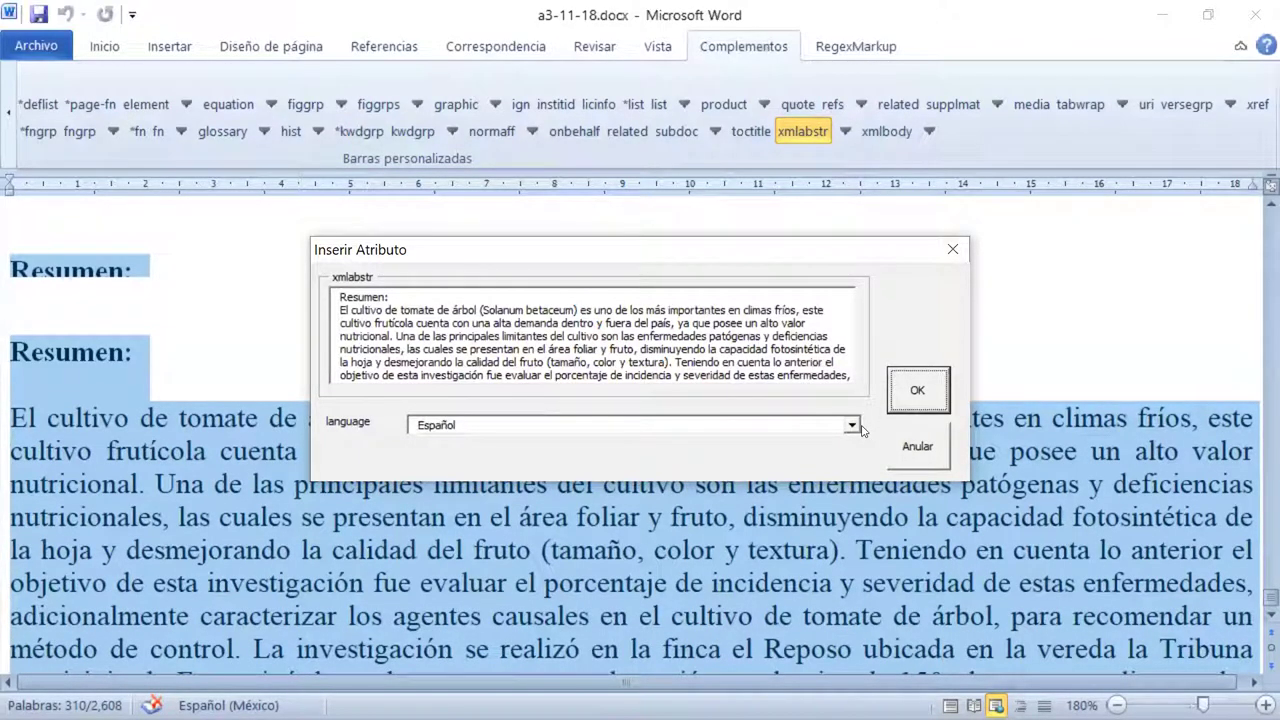
click(918, 392)
Check the xmlabstr markup of the Resumen, including its language attribute and the sectitle and p tags.
scroll(872, 408, up, 4)
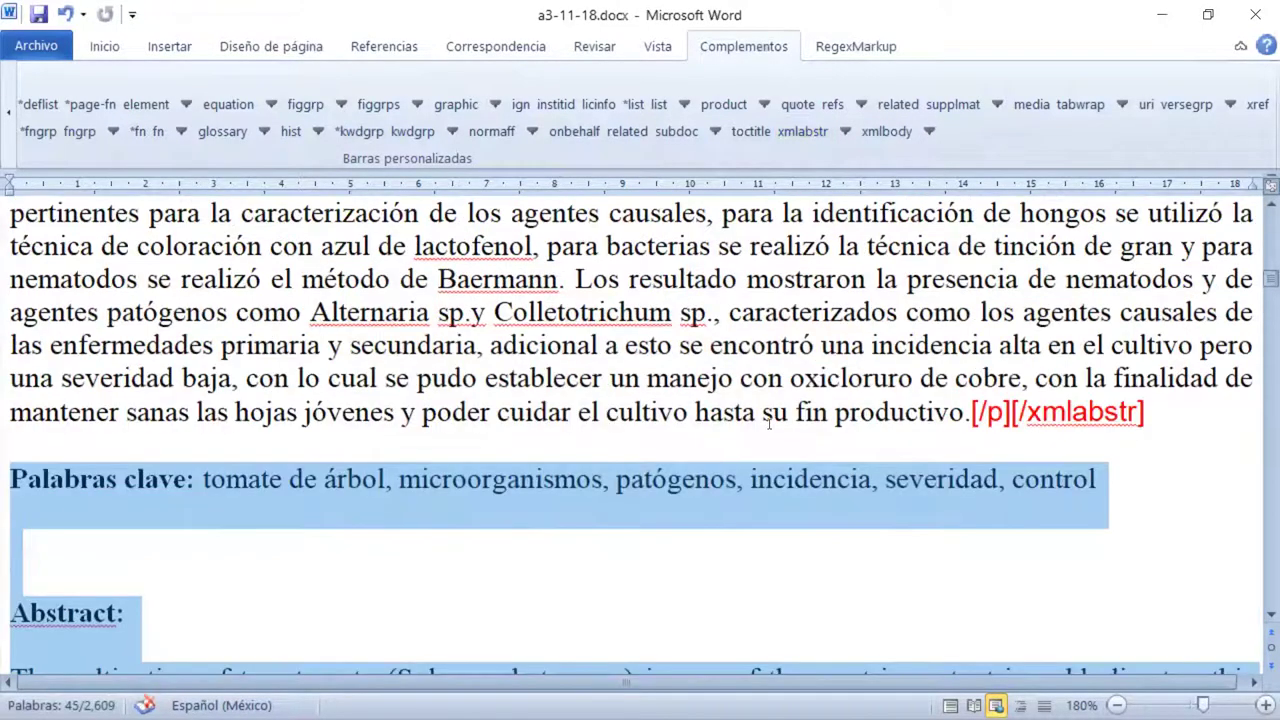
scroll(770, 424, up, 4)
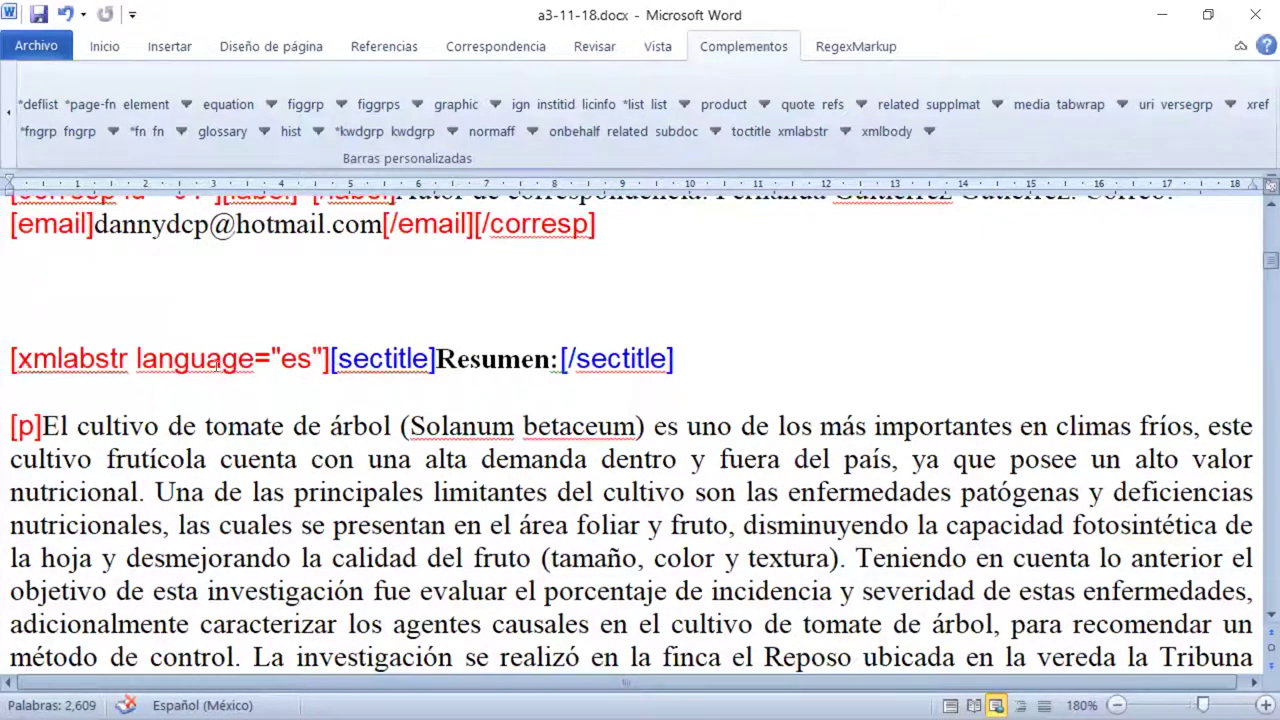
double_click(288, 360)
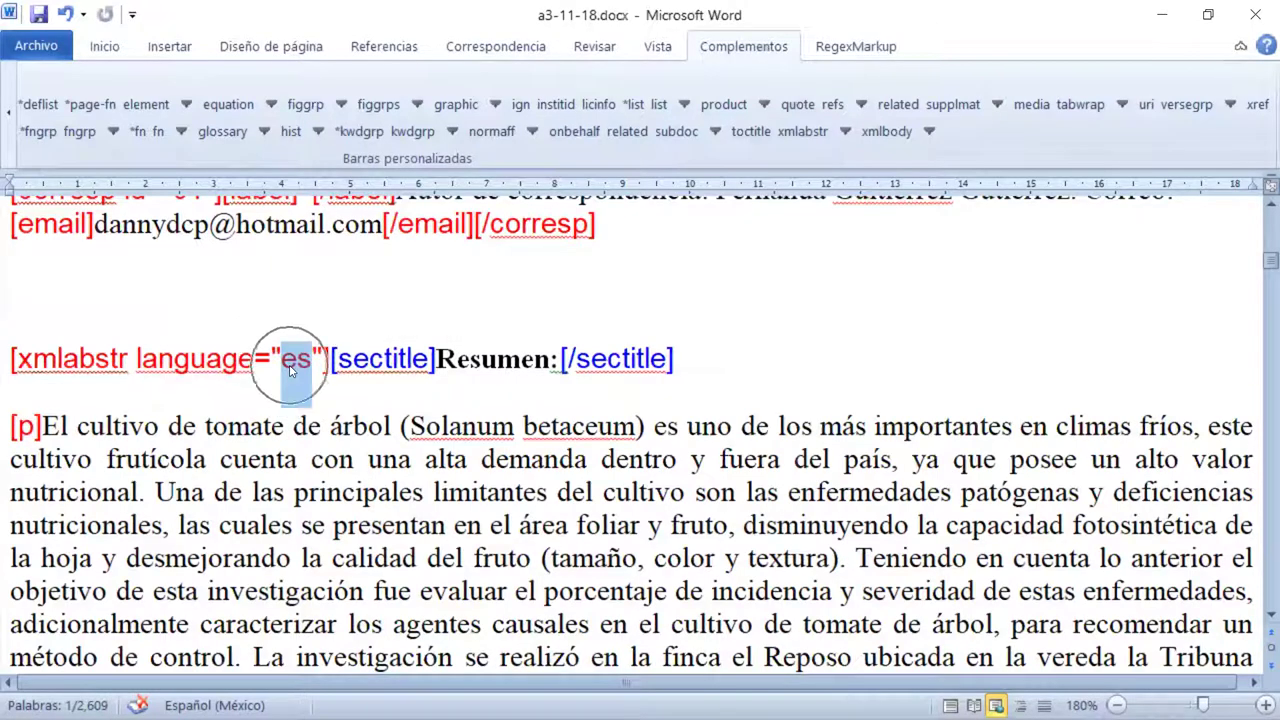
click(190, 376)
scroll(190, 376, down, 3)
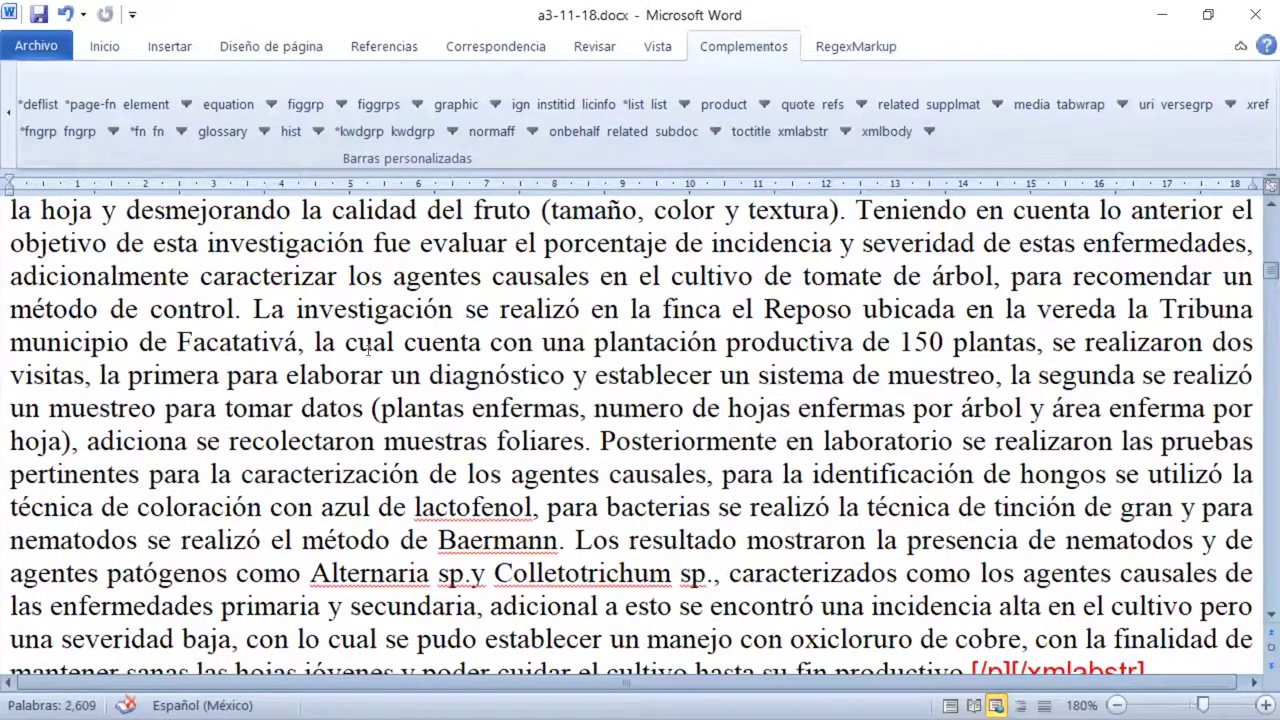
Tag the Palabras clave heading and its keyword list as *kwdgrp, with the language Español.
scroll(368, 348, down, 3)
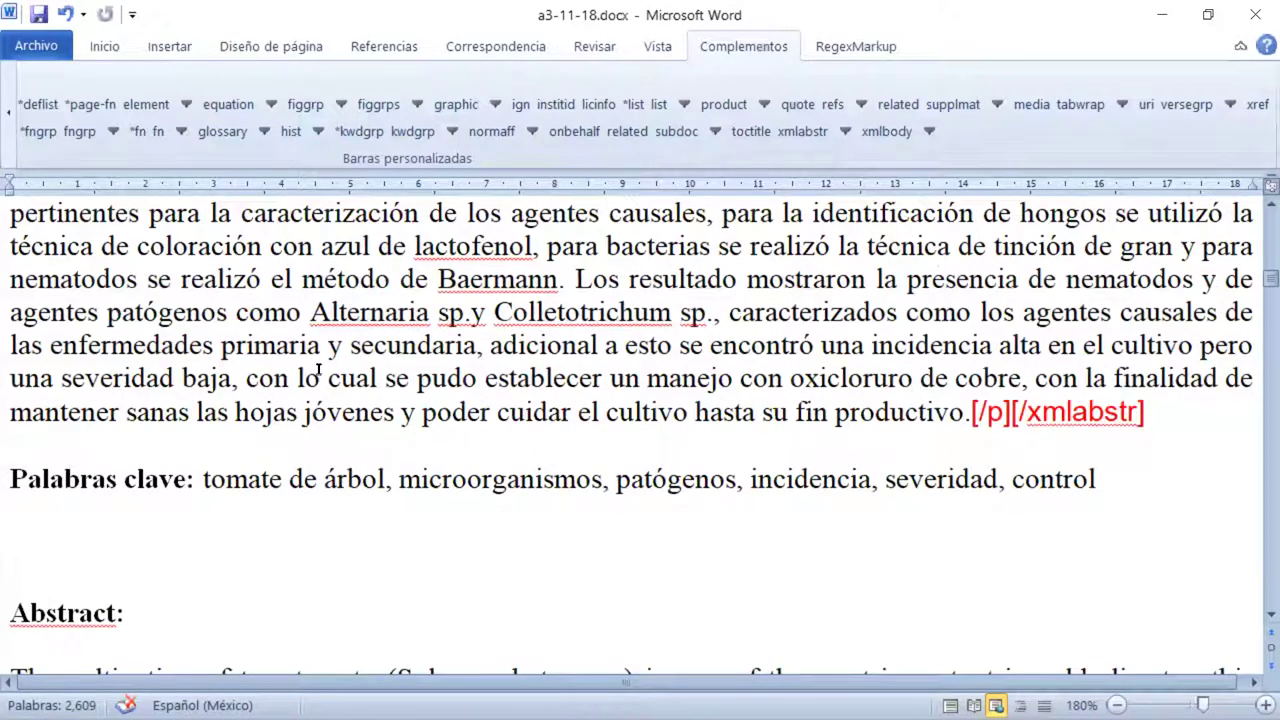
drag(12, 479, 1098, 481)
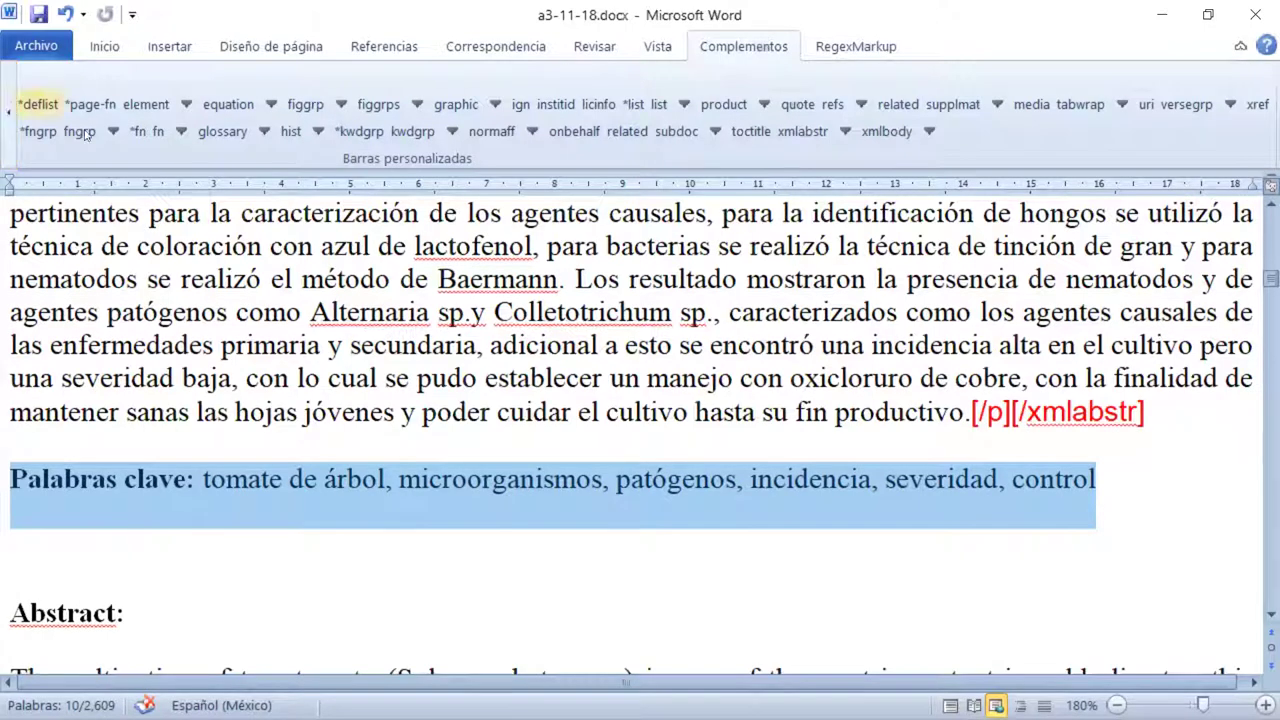
click(360, 132)
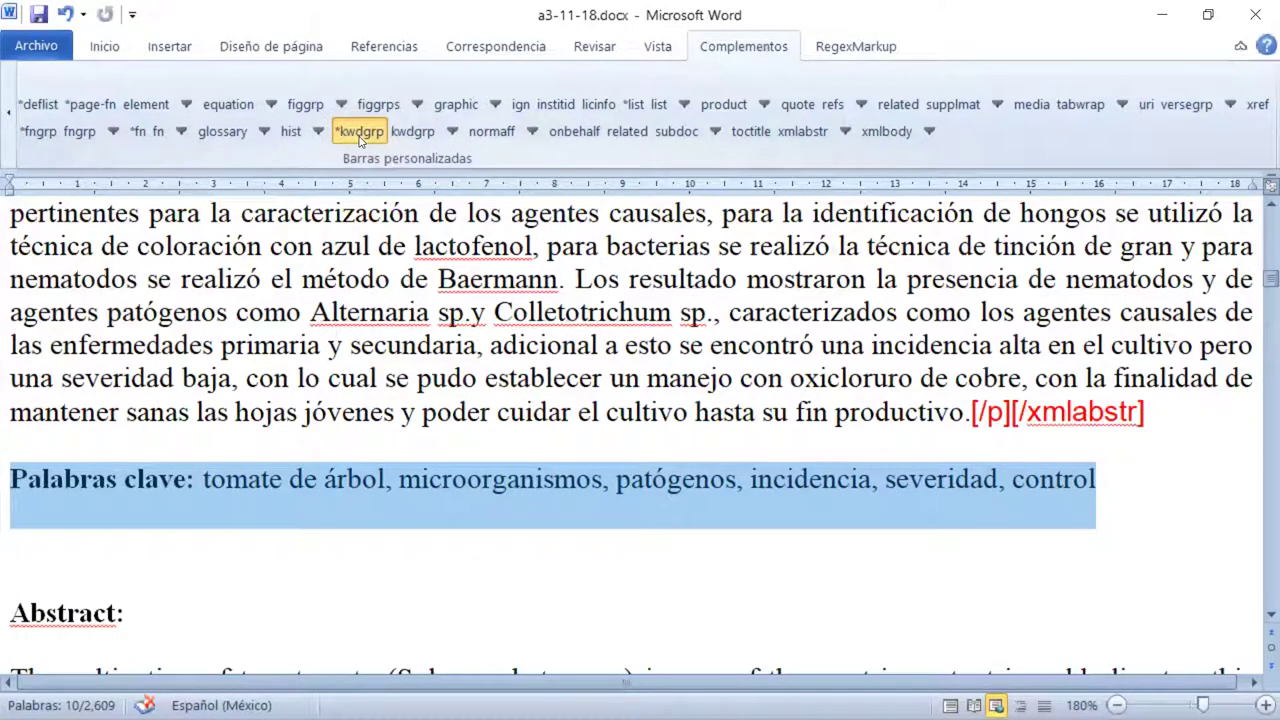
click(360, 135)
click(360, 137)
click(360, 137)
click(360, 137)
click(360, 137)
click(361, 134)
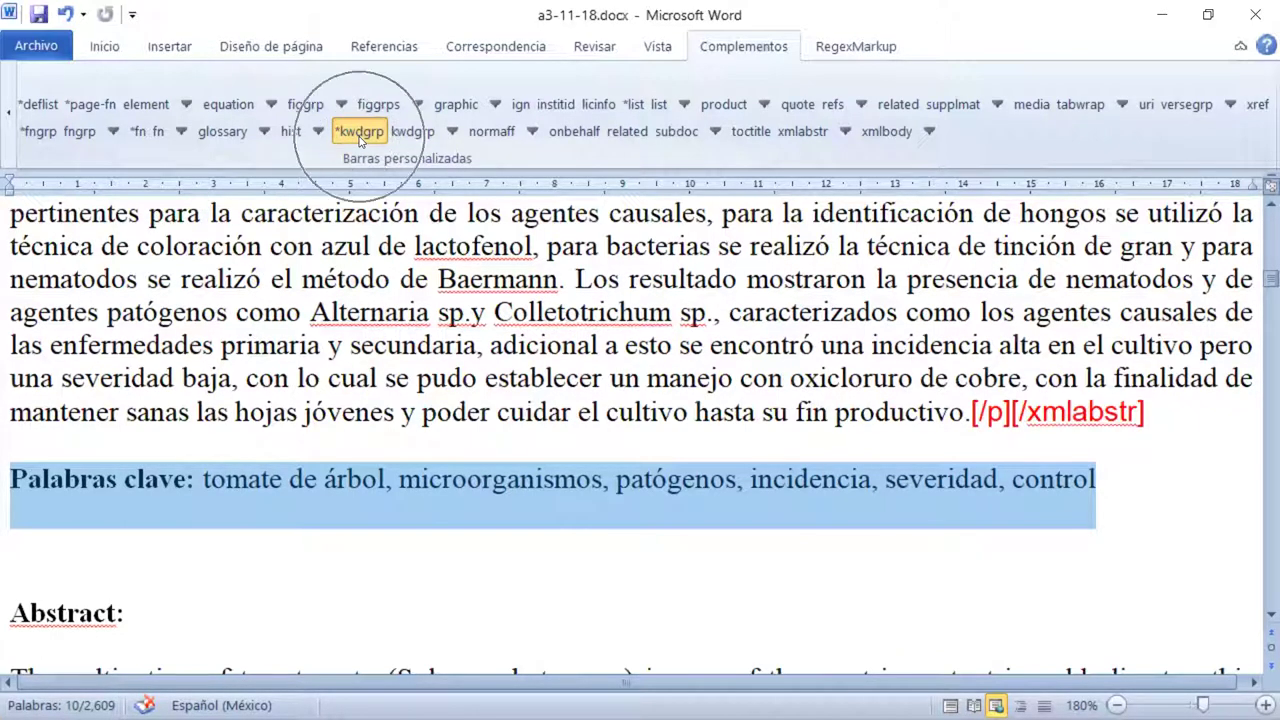
click(361, 136)
click(361, 138)
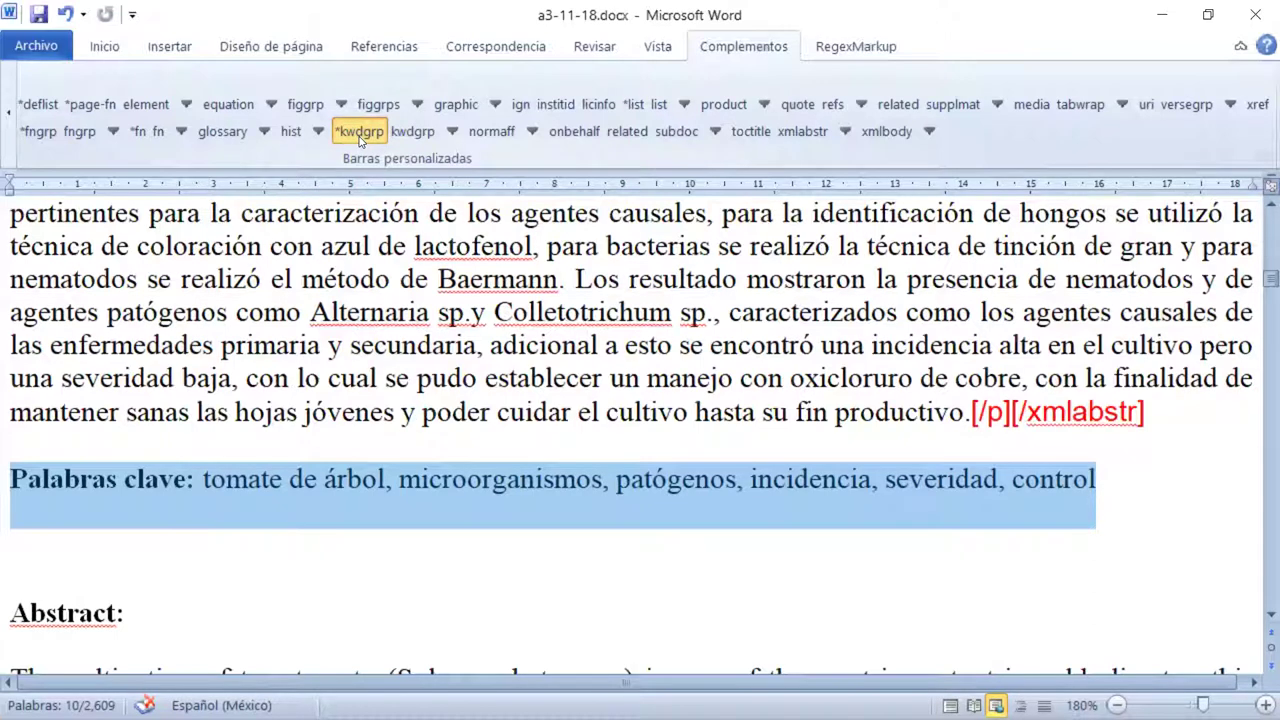
click(361, 137)
click(361, 137)
click(361, 133)
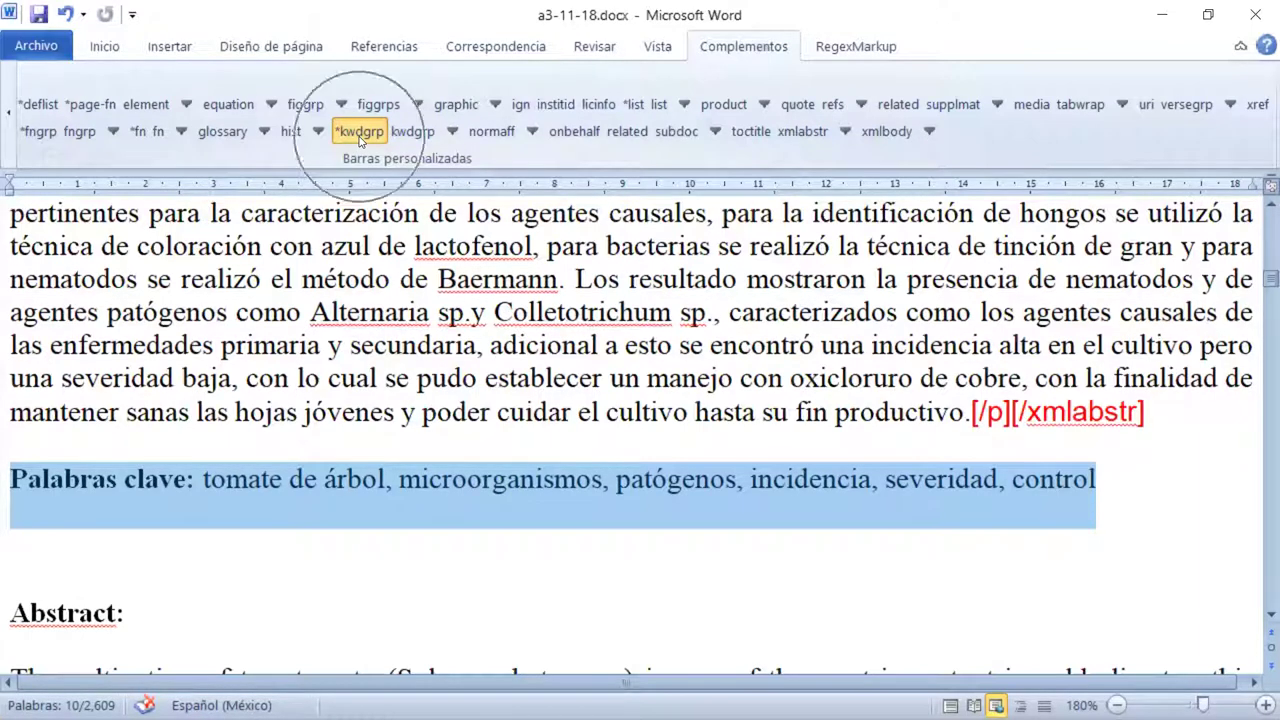
click(361, 133)
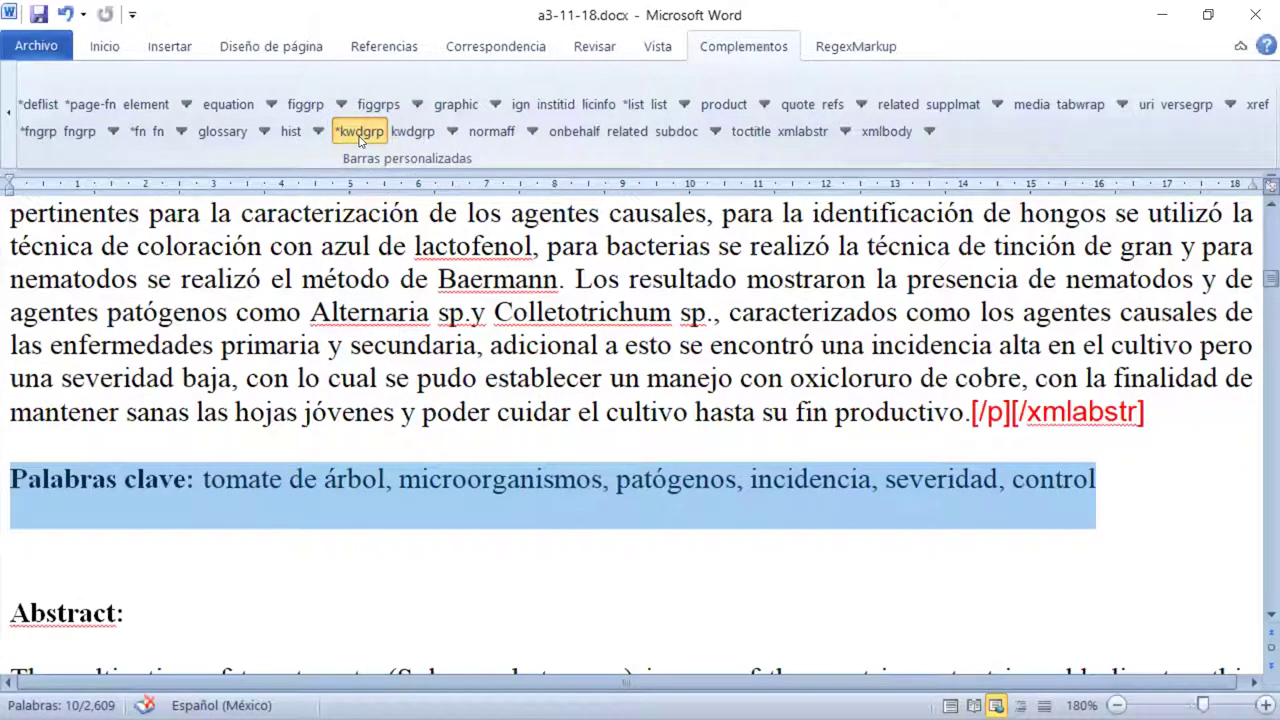
click(361, 135)
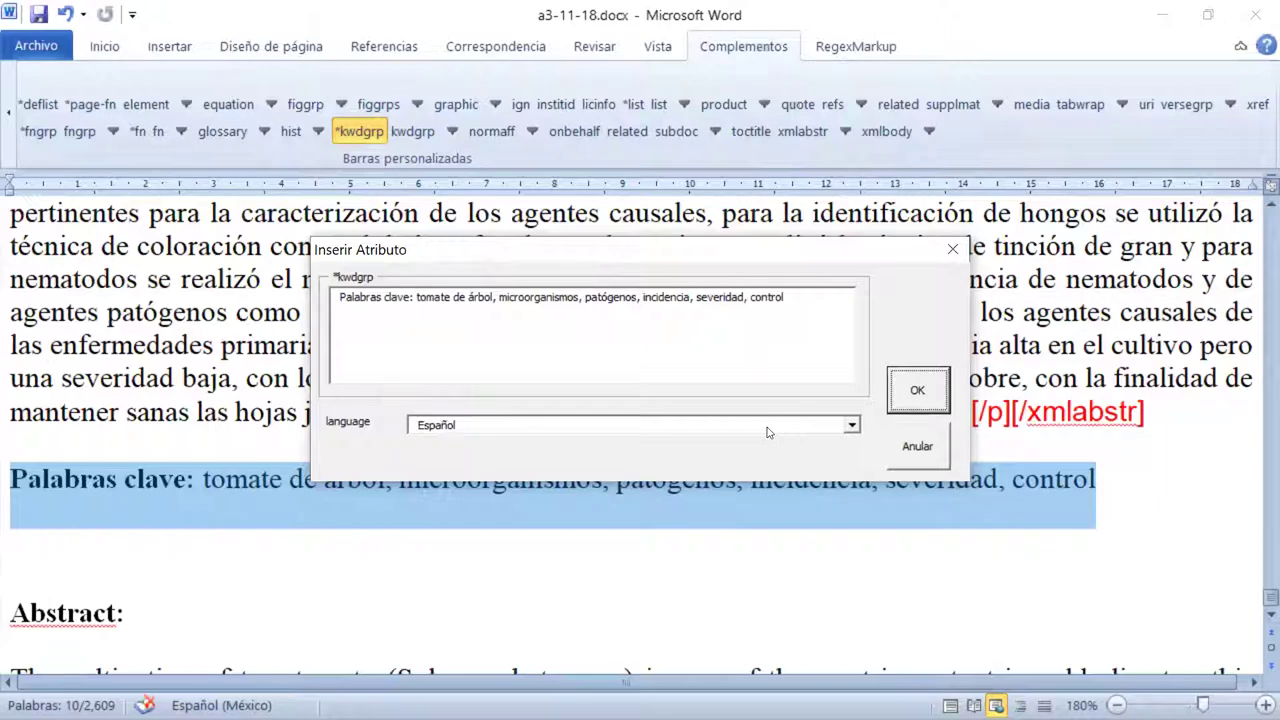
click(768, 432)
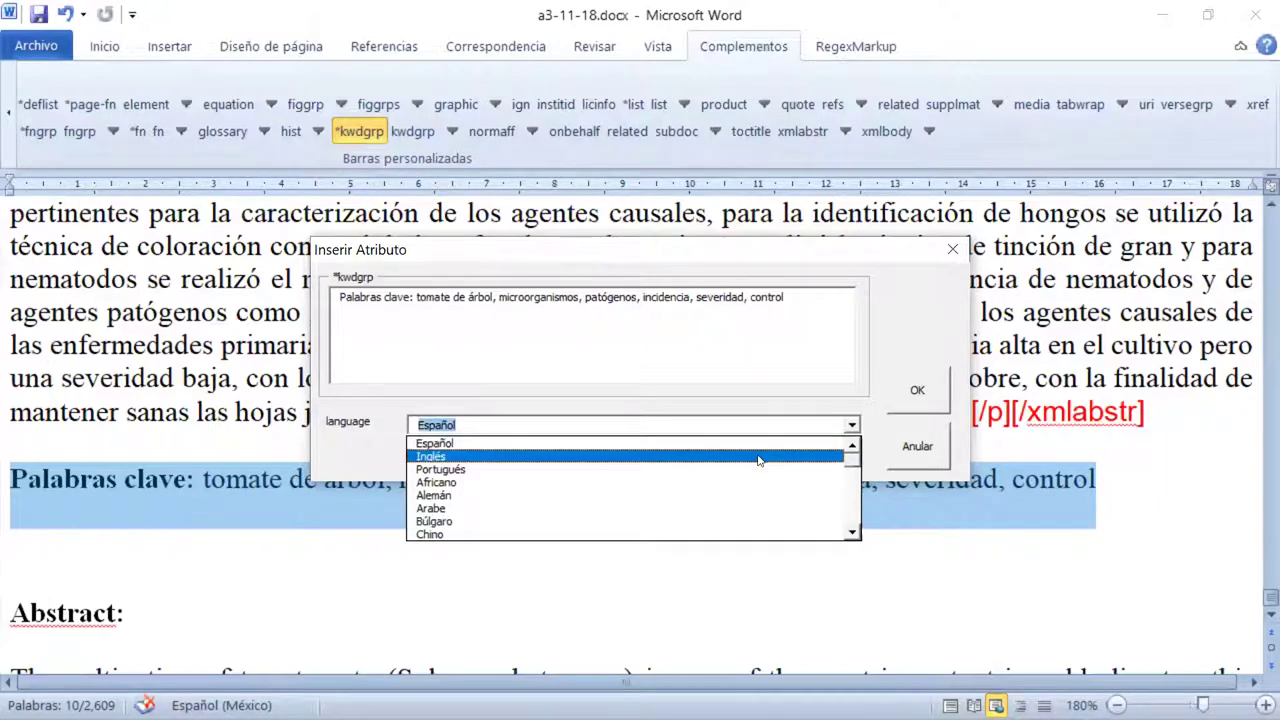
click(759, 456)
click(767, 424)
click(780, 446)
click(917, 390)
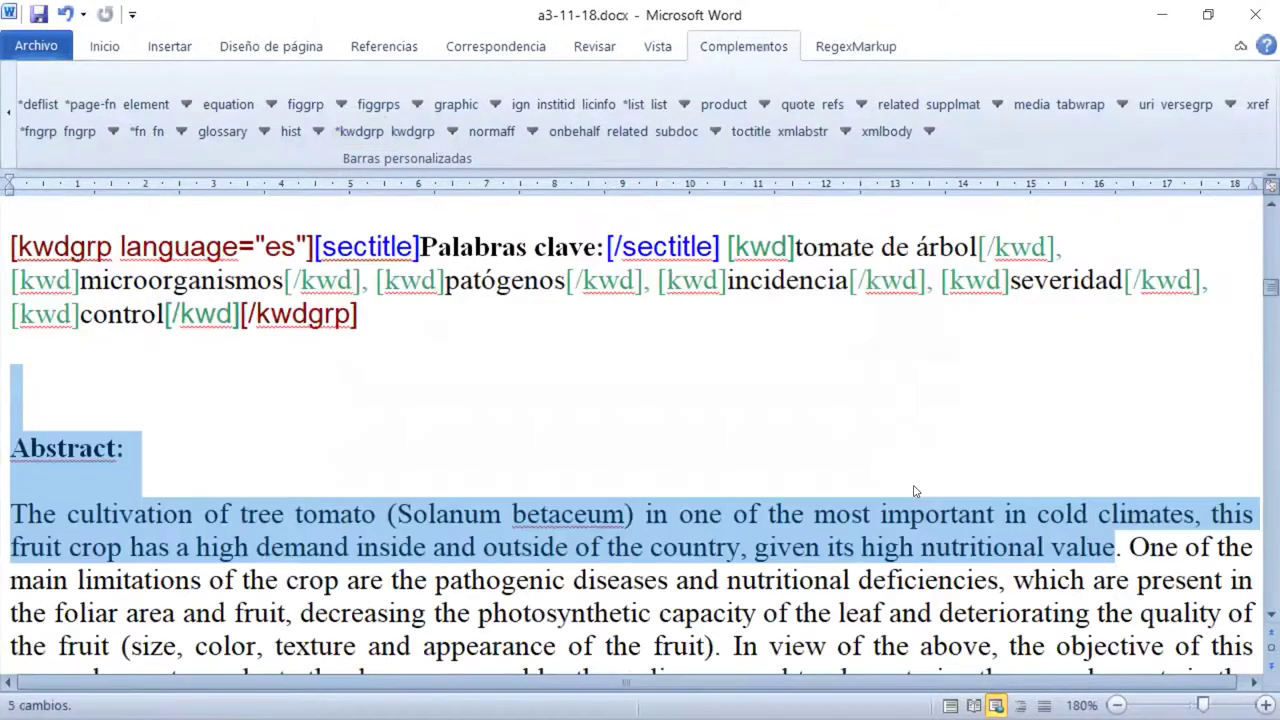
scroll(790, 497, up, 3)
scroll(790, 497, up, 1)
scroll(790, 500, down, 4)
scroll(779, 501, up, 1)
click(309, 267)
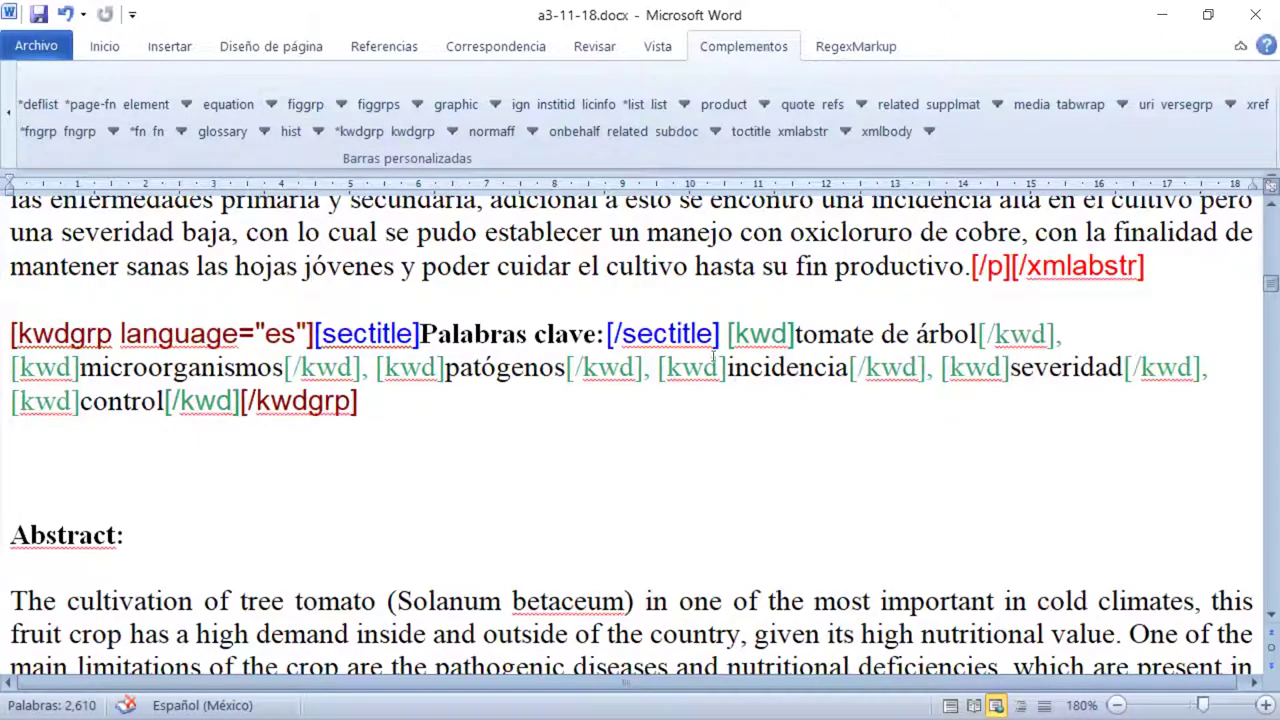
Tag the Abstract heading together with its full English paragraph as xmlabstr, with the language Inglés.
scroll(713, 357, down, 3)
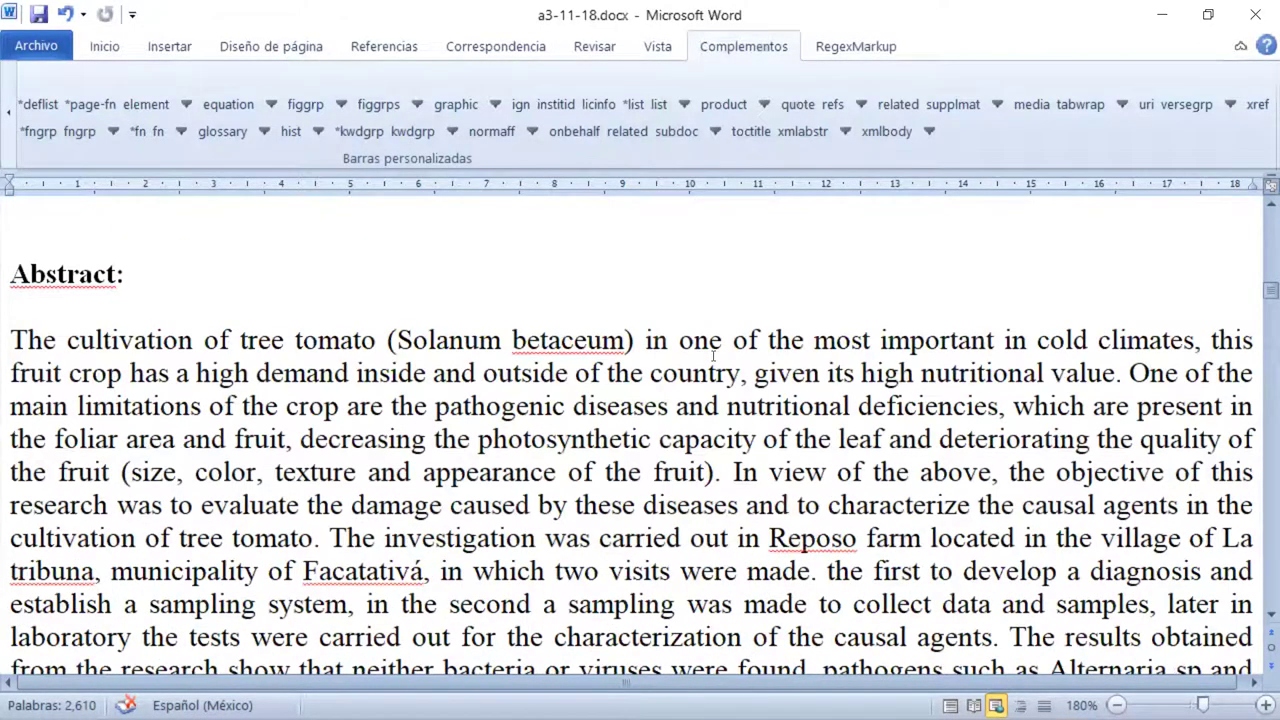
scroll(713, 355, down, 5)
scroll(713, 355, up, 4)
key(ctrl+Up)
key(ctrl+Up)
key(ctrl+Up)
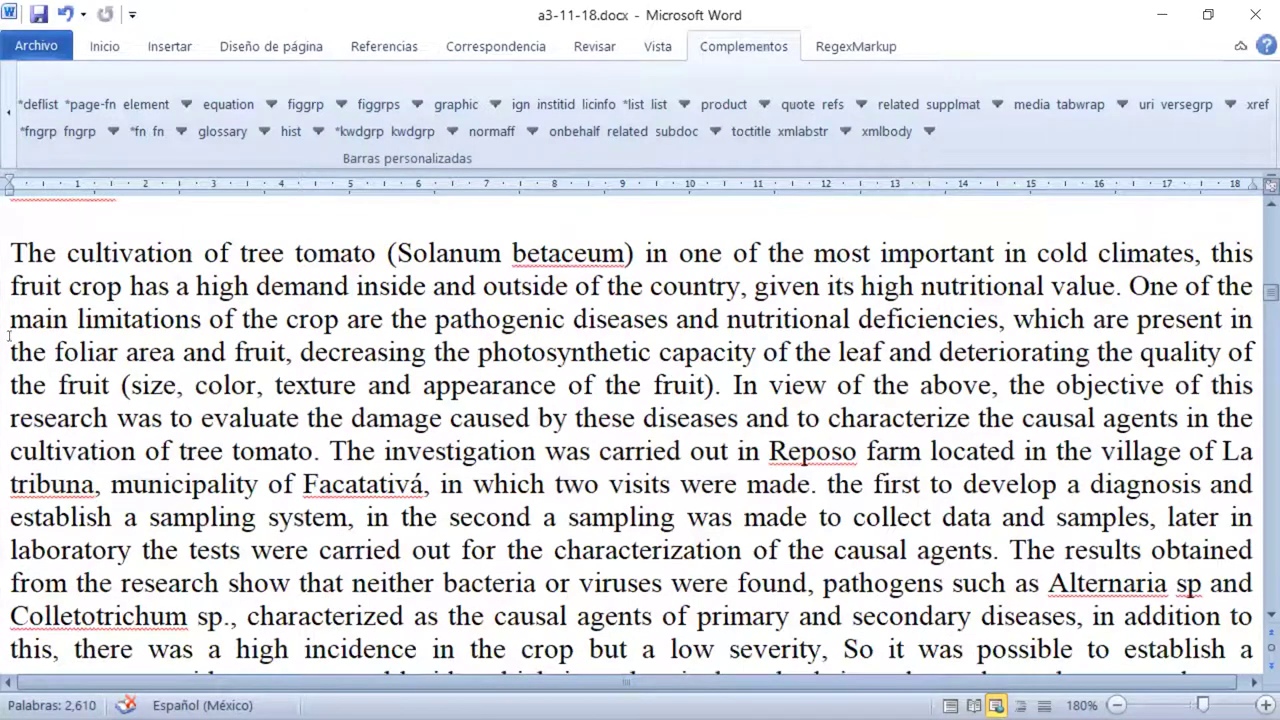
key(ctrl+shift+Down)
drag(648, 362, 831, 545)
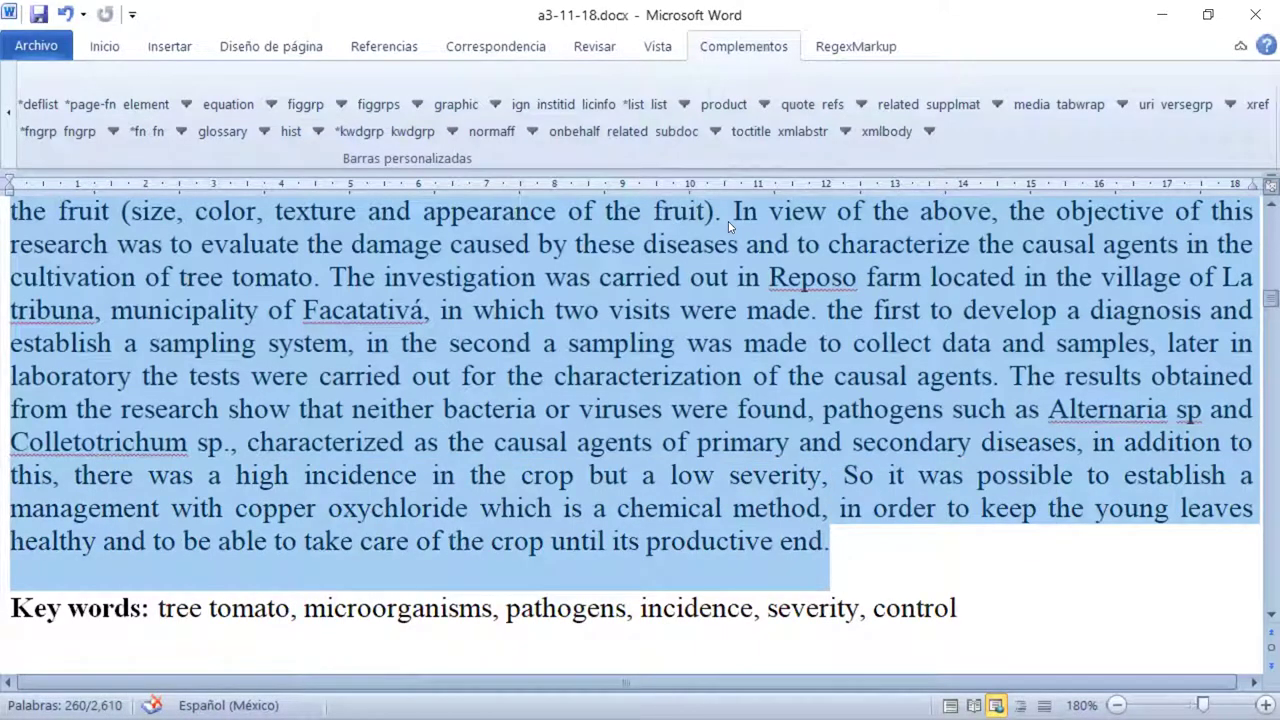
click(815, 132)
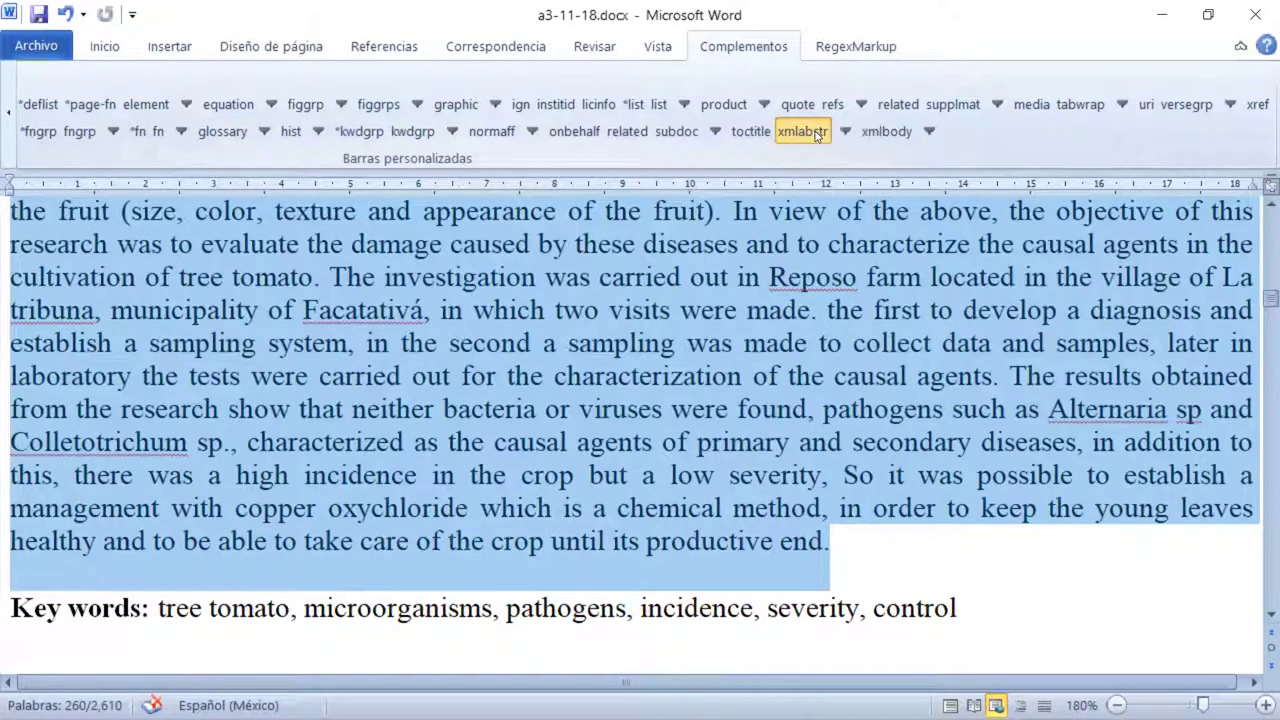
click(815, 132)
click(815, 132)
click(816, 134)
click(816, 134)
click(816, 136)
click(816, 136)
click(816, 136)
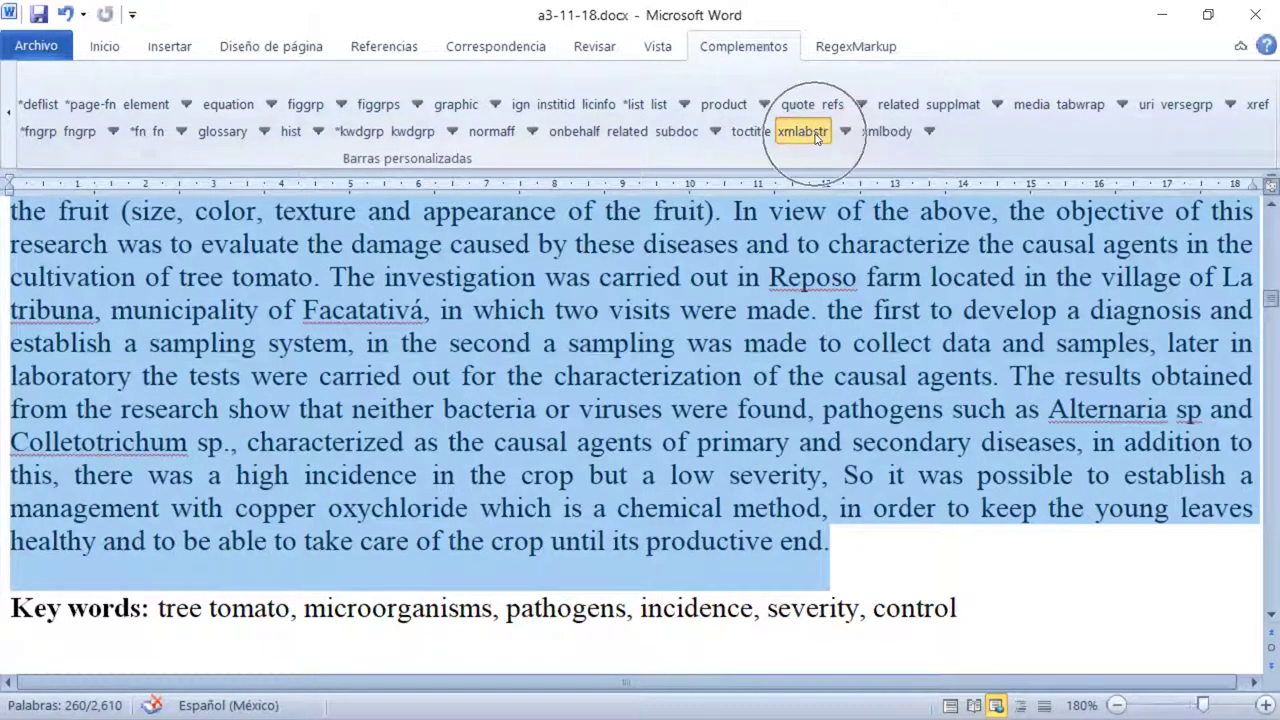
click(816, 136)
click(816, 136)
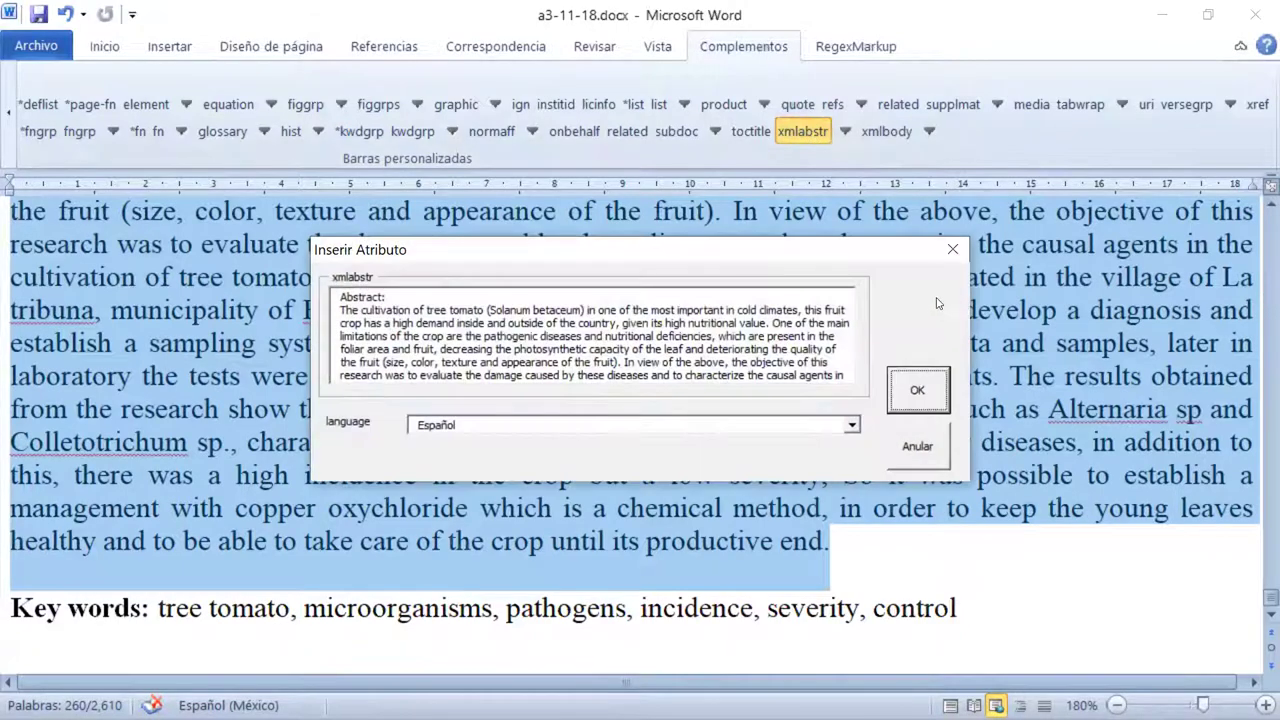
click(671, 424)
click(672, 454)
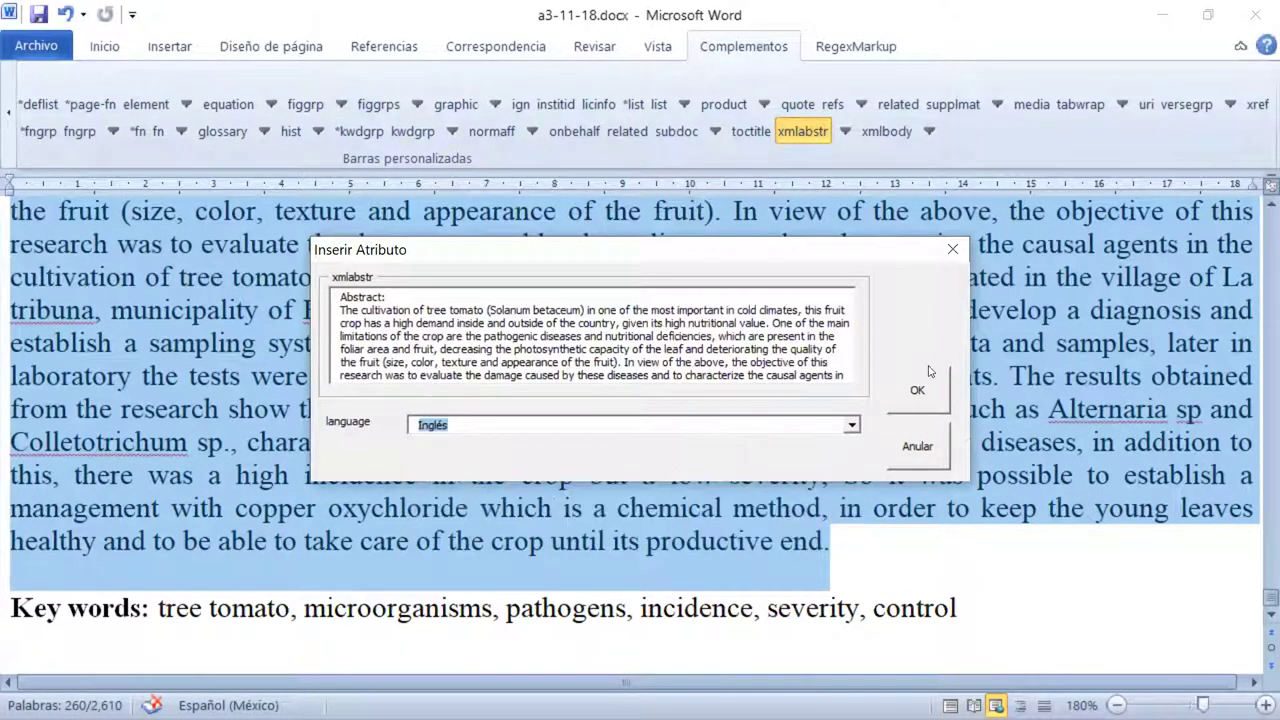
click(922, 396)
click(922, 395)
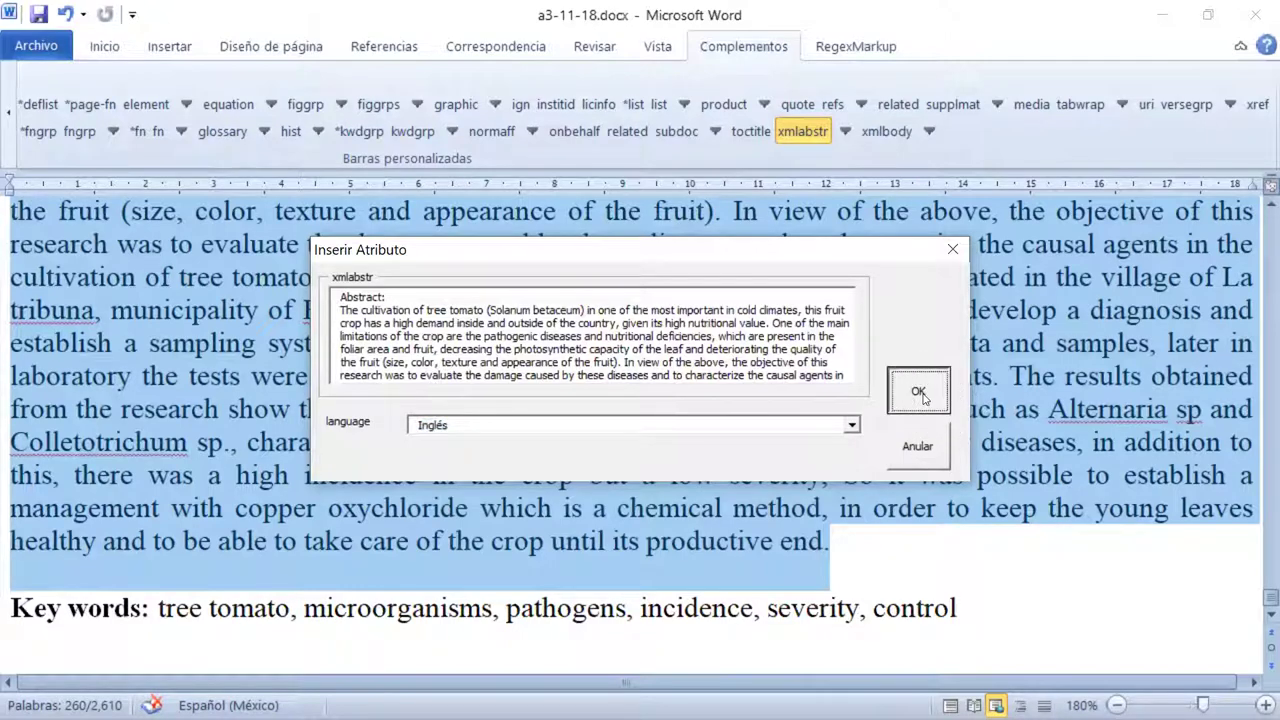
click(922, 395)
click(922, 395)
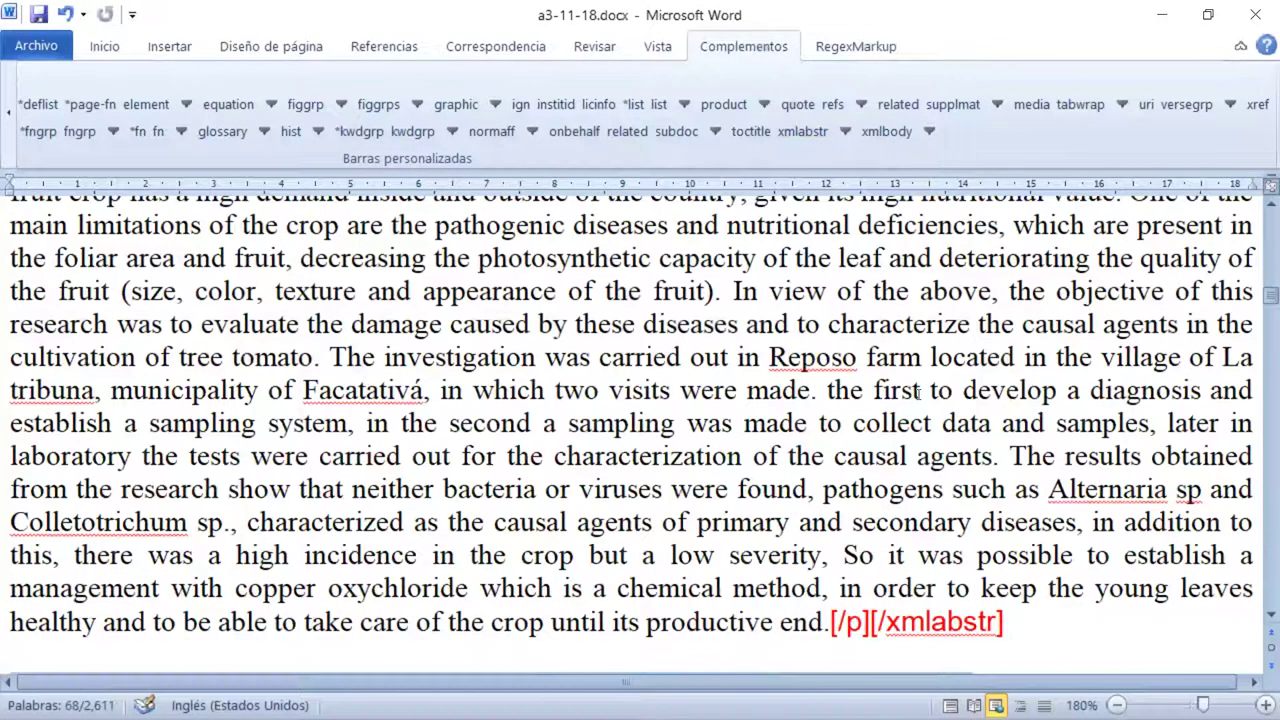
scroll(813, 396, up, 5)
scroll(742, 388, down, 4)
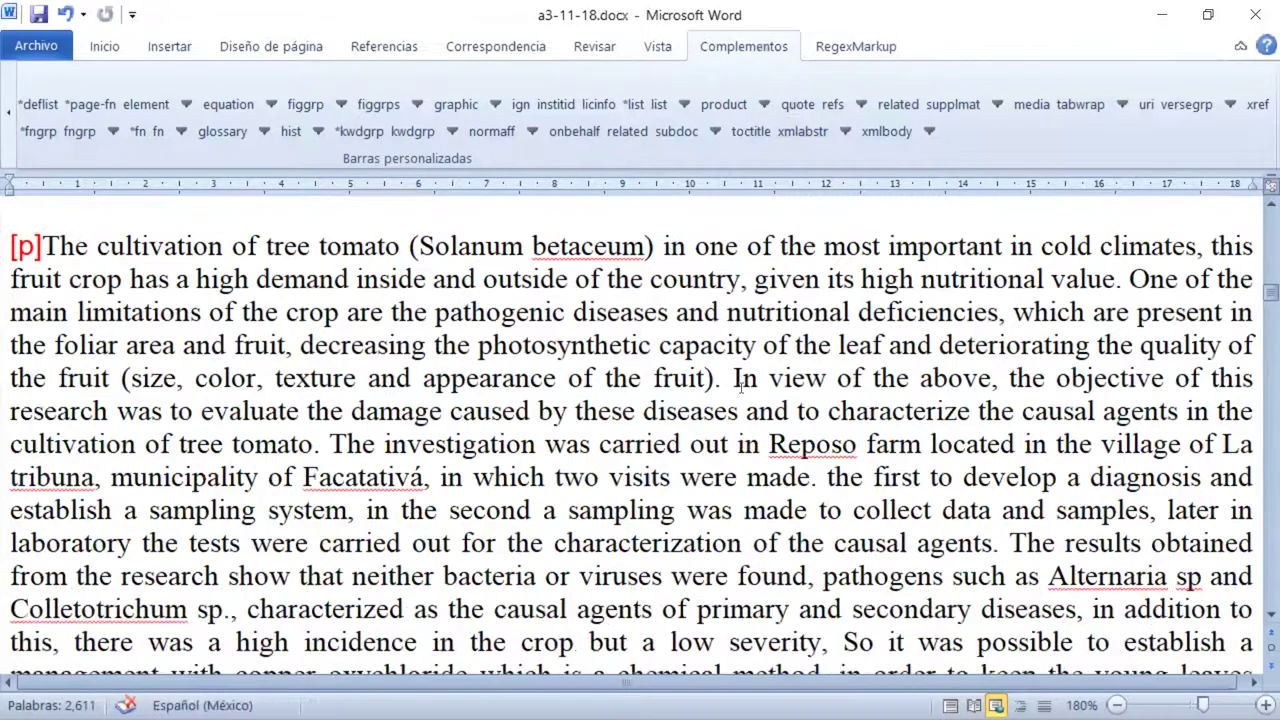
Tag the Key words heading and its keyword list as *kwdgrp, with the language Inglés.
scroll(740, 388, down, 3)
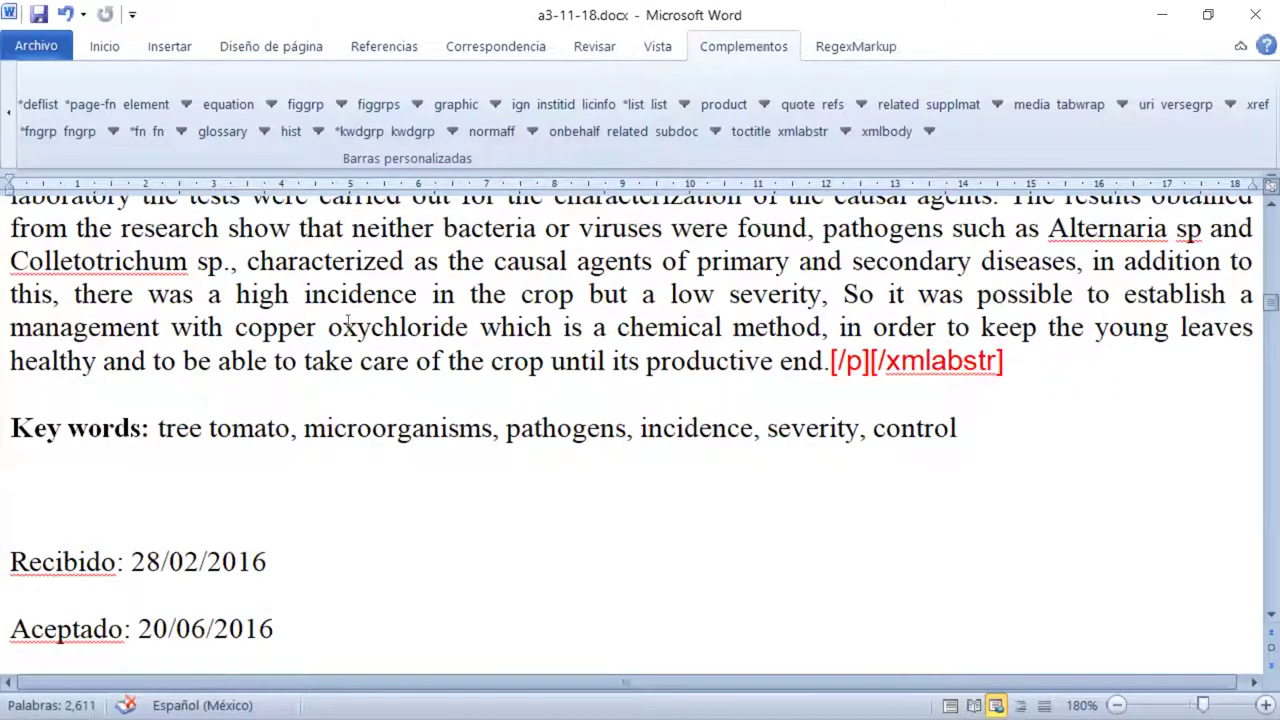
drag(10, 430, 955, 440)
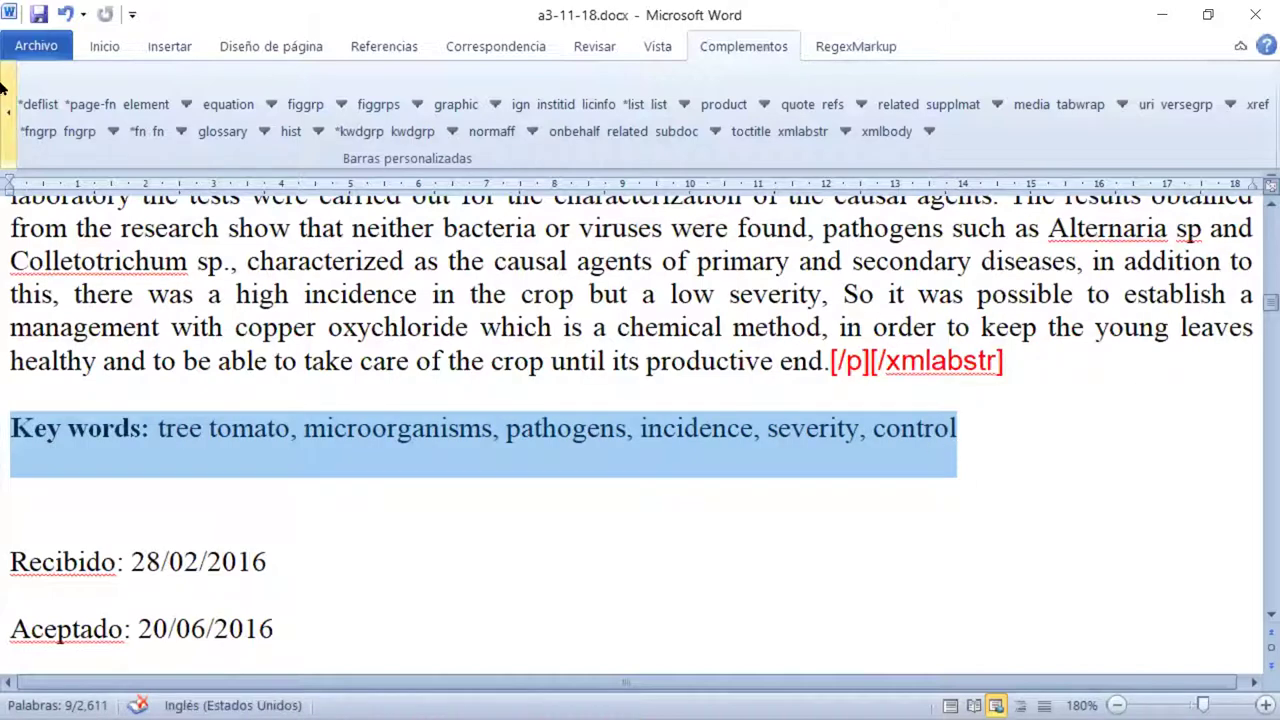
click(351, 134)
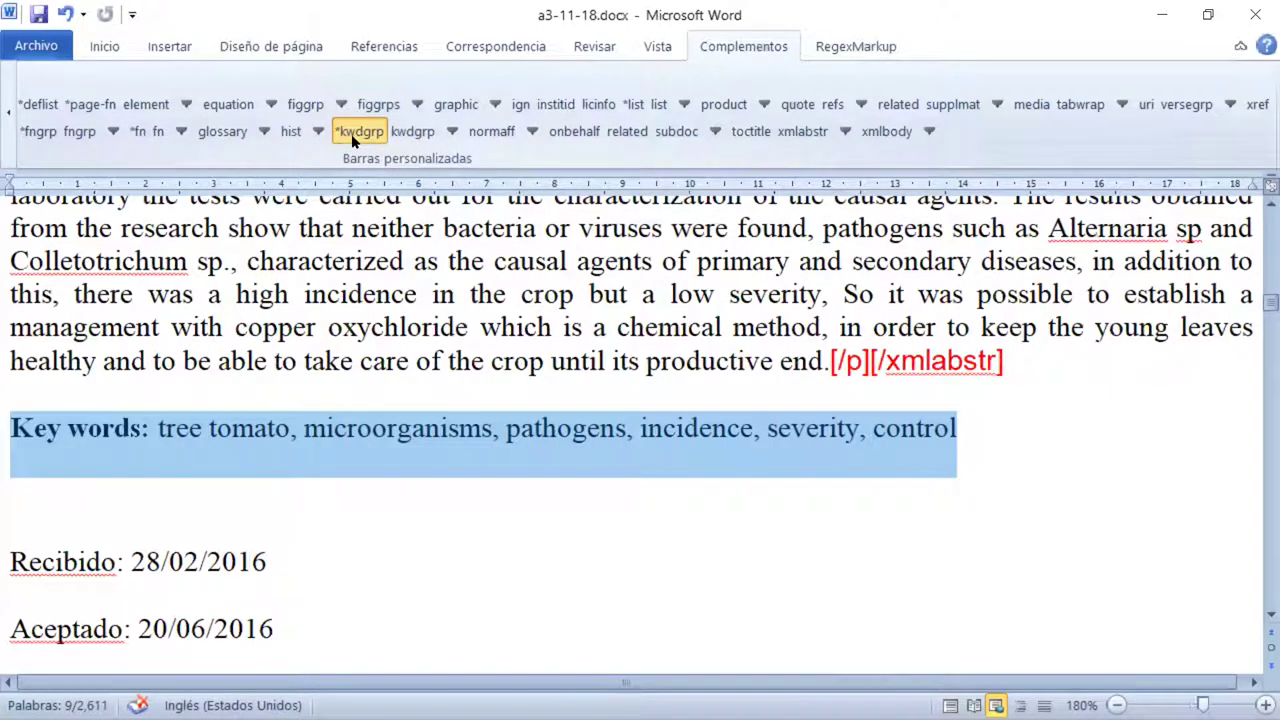
click(351, 134)
click(351, 134)
click(351, 134)
click(351, 134)
click(351, 134)
click(351, 134)
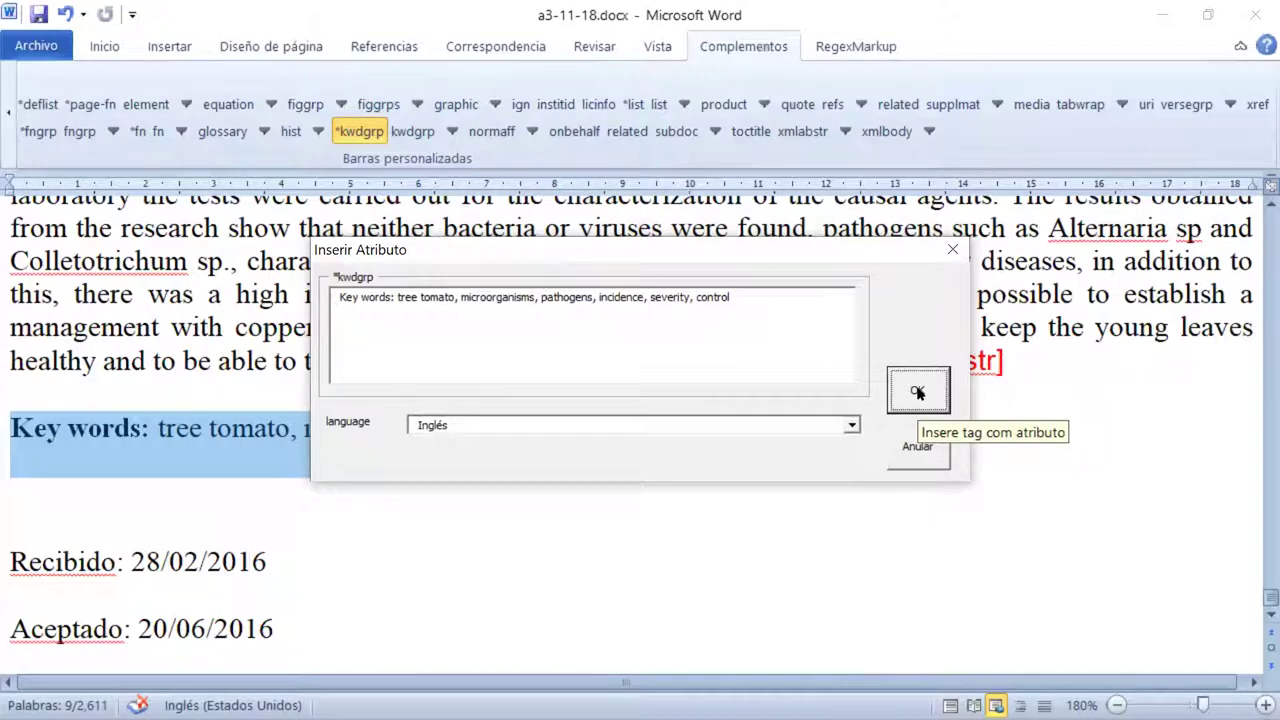
click(918, 393)
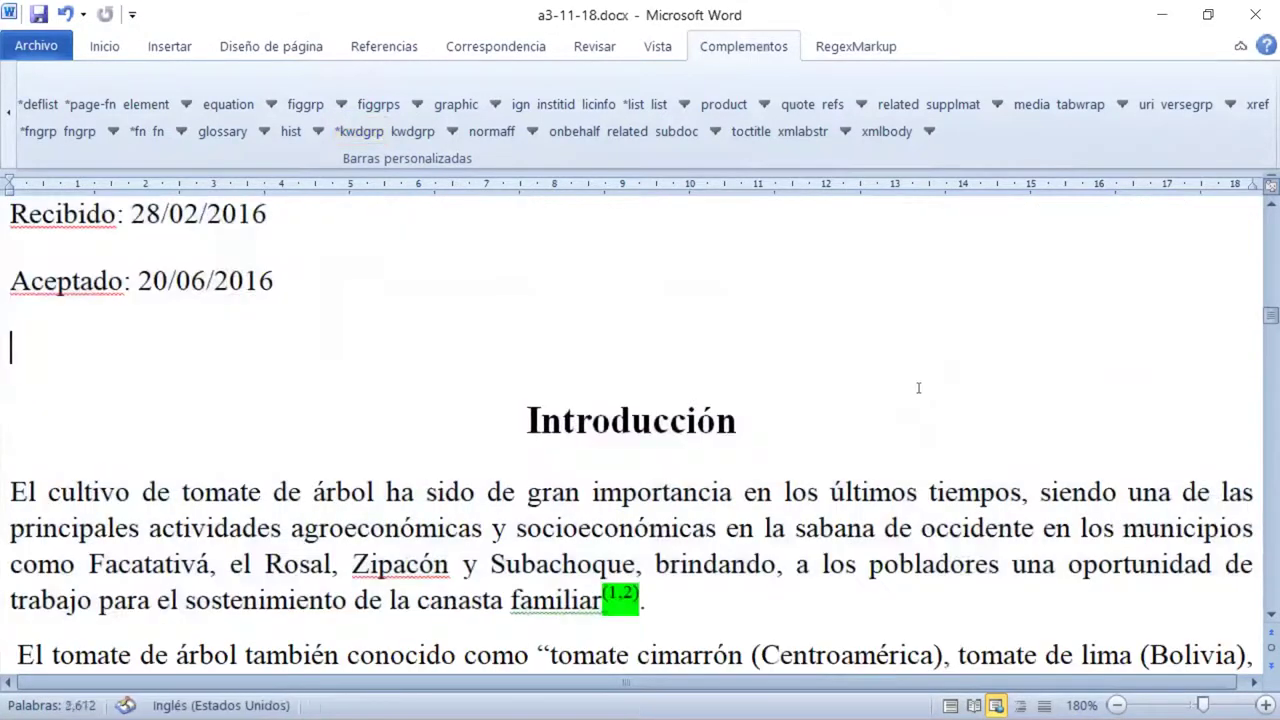
scroll(918, 393, up, 4)
scroll(918, 390, down, 1)
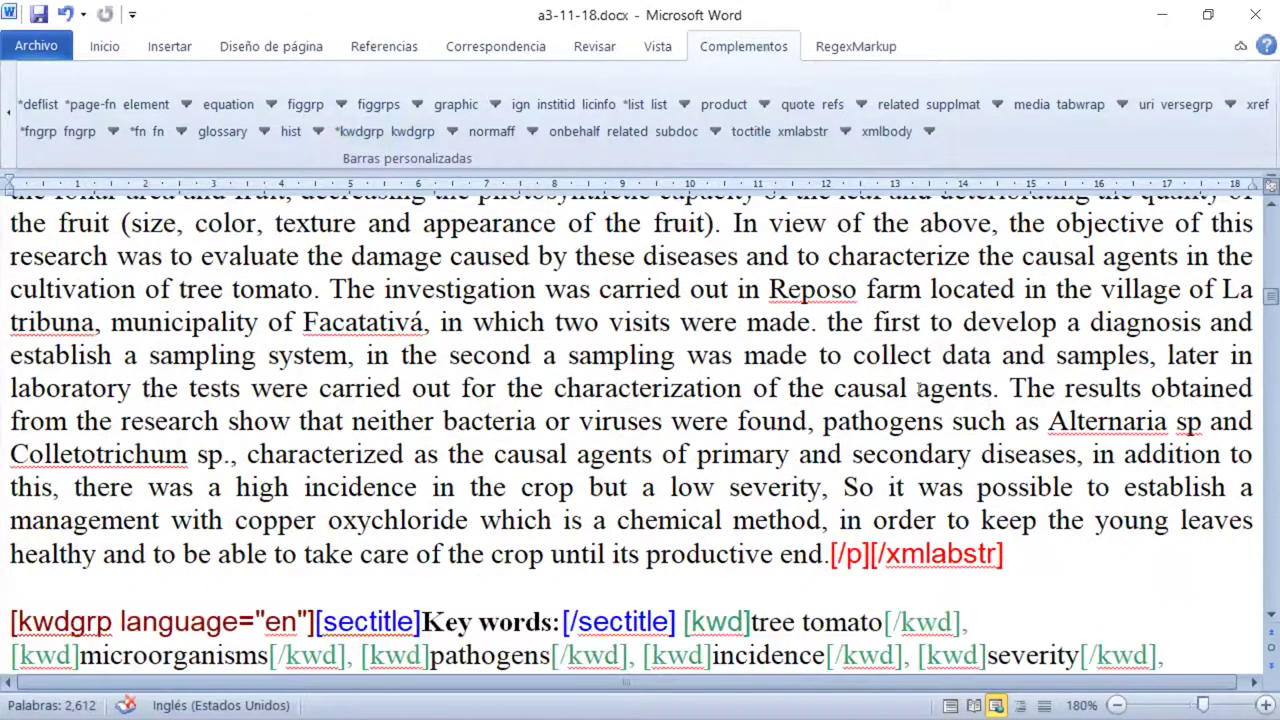
Tag the Recibido and Aceptado date lines above Introducción together as hist.
scroll(918, 390, down, 2)
scroll(650, 432, down, 1)
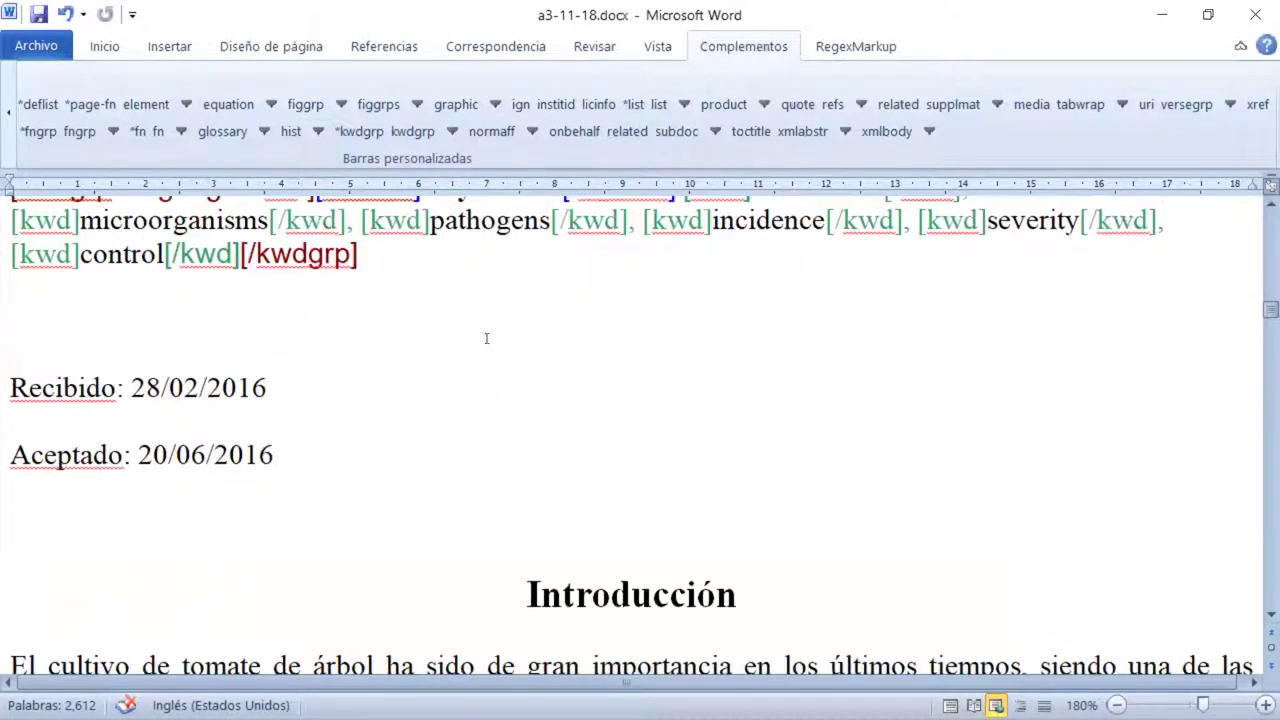
scroll(486, 338, down, 2)
drag(10, 387, 278, 458)
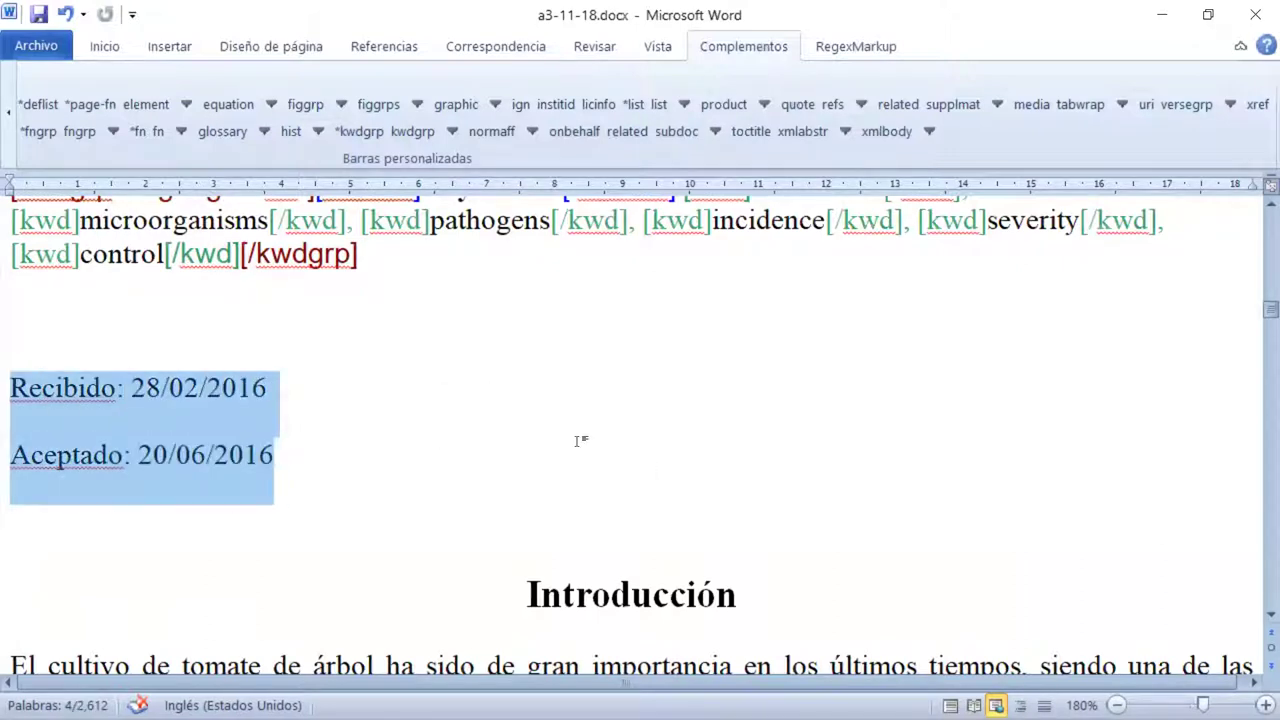
click(291, 133)
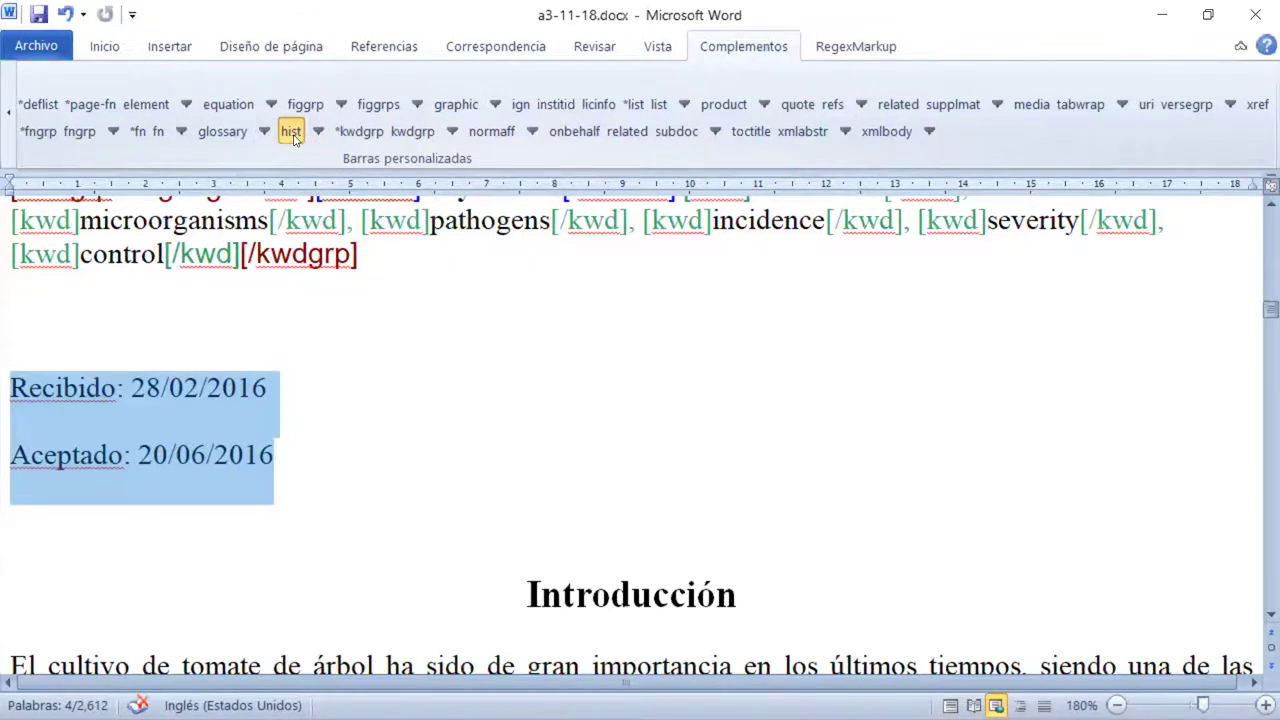
click(291, 133)
scroll(698, 405, up, 3)
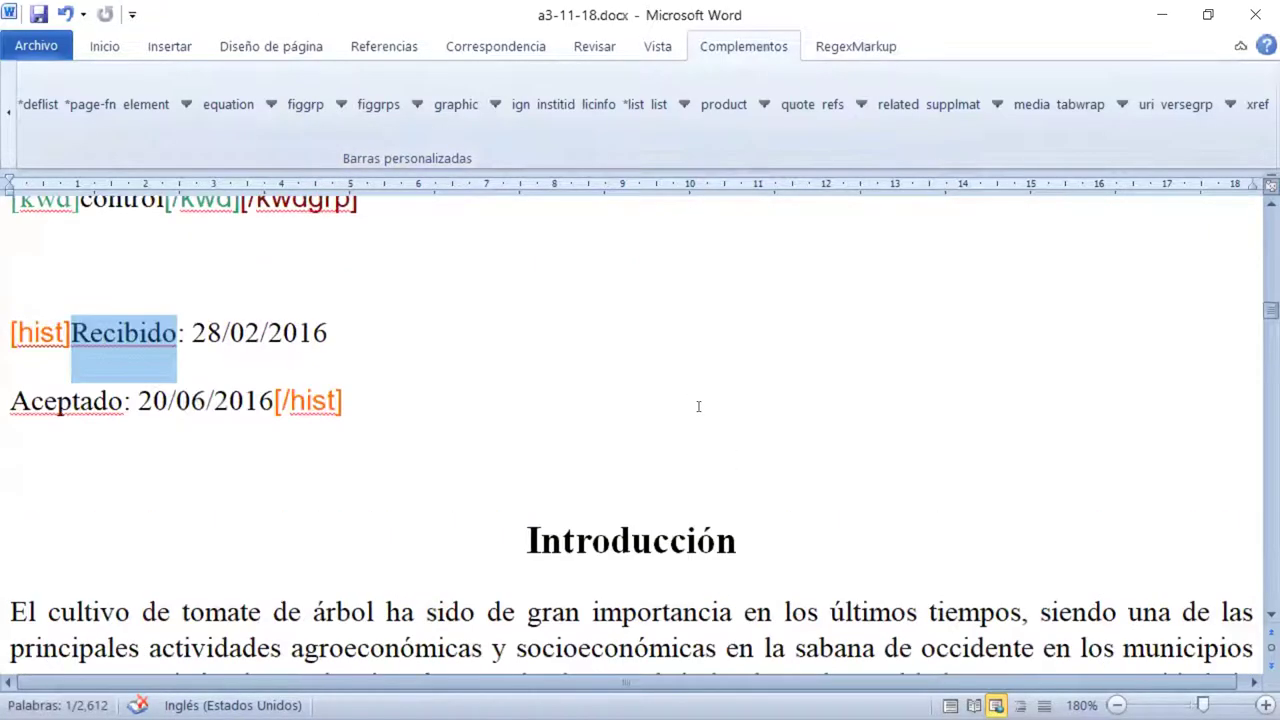
scroll(698, 405, down, 2)
Tag the Recibido date 28/02/2016 inside hist as received, with dateiso 20160228.
click(8, 135)
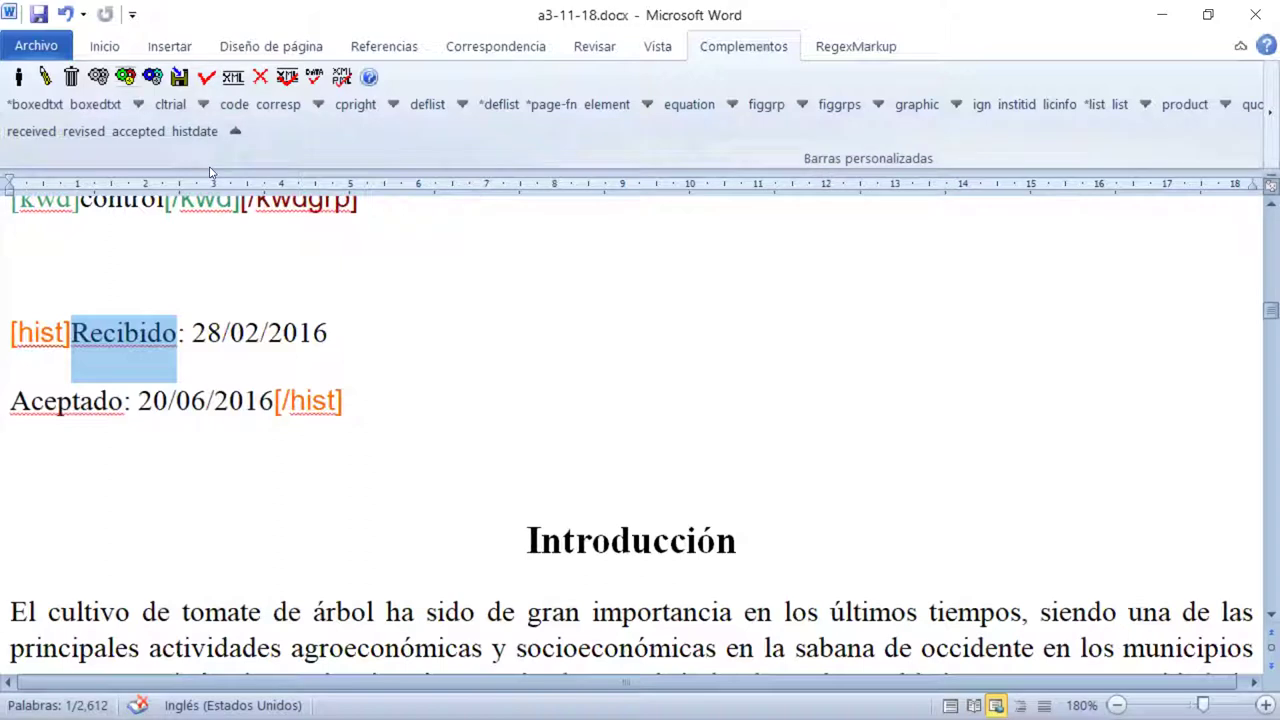
click(192, 332)
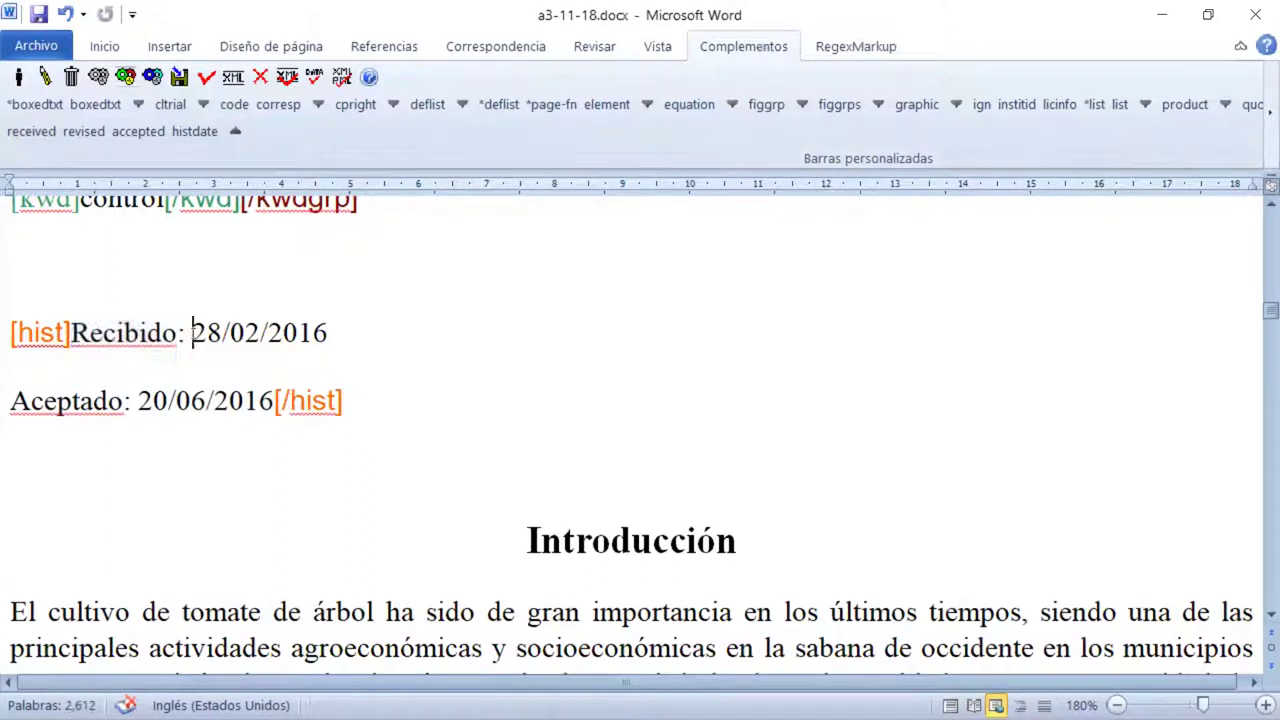
drag(192, 332, 331, 334)
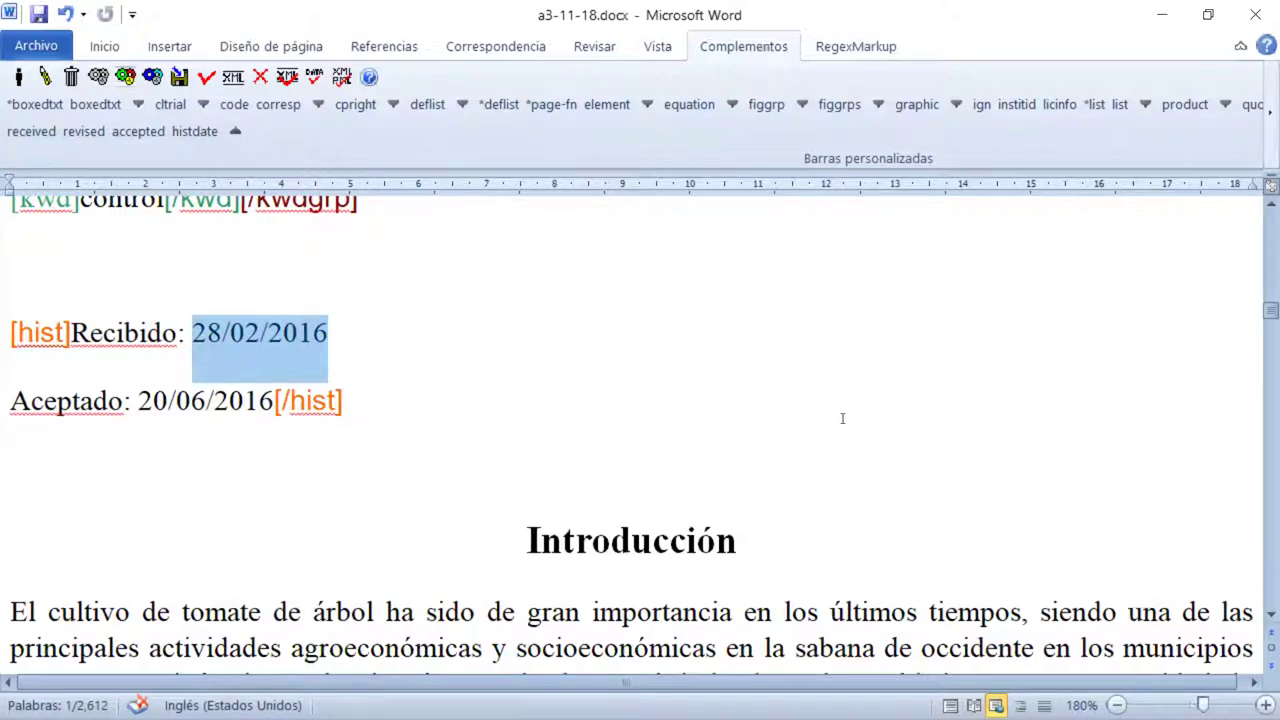
click(32, 131)
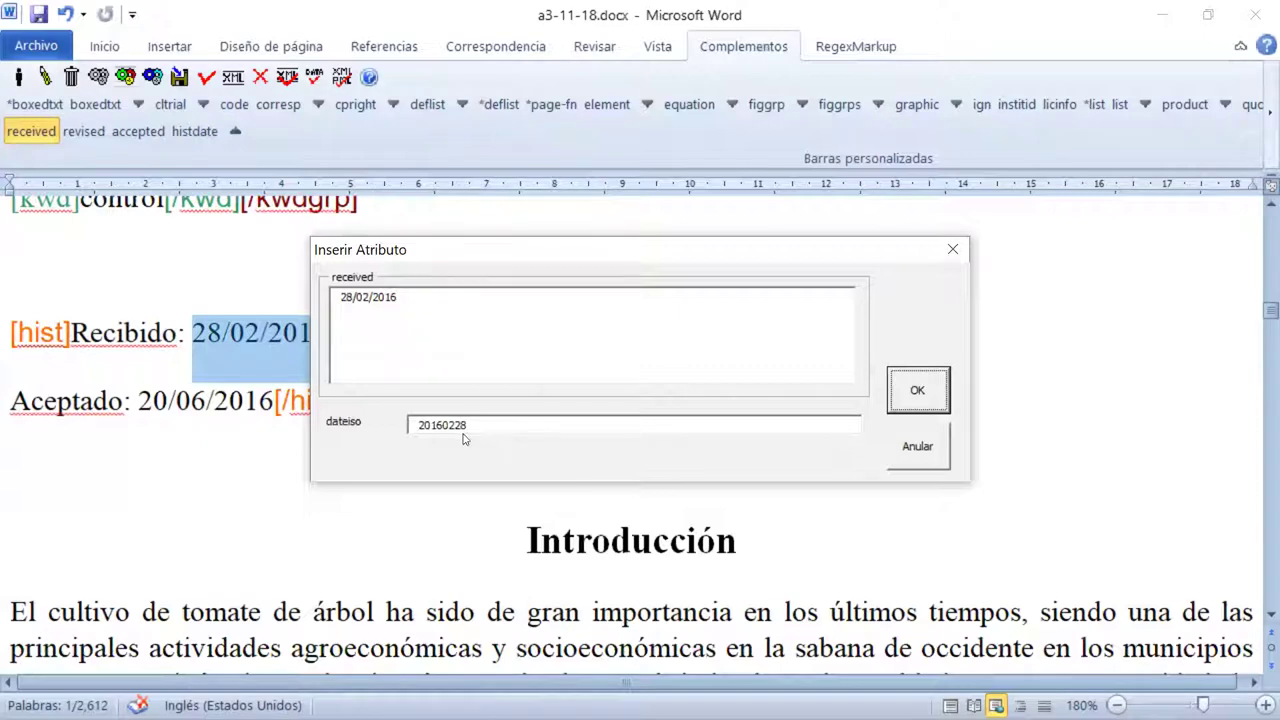
click(920, 396)
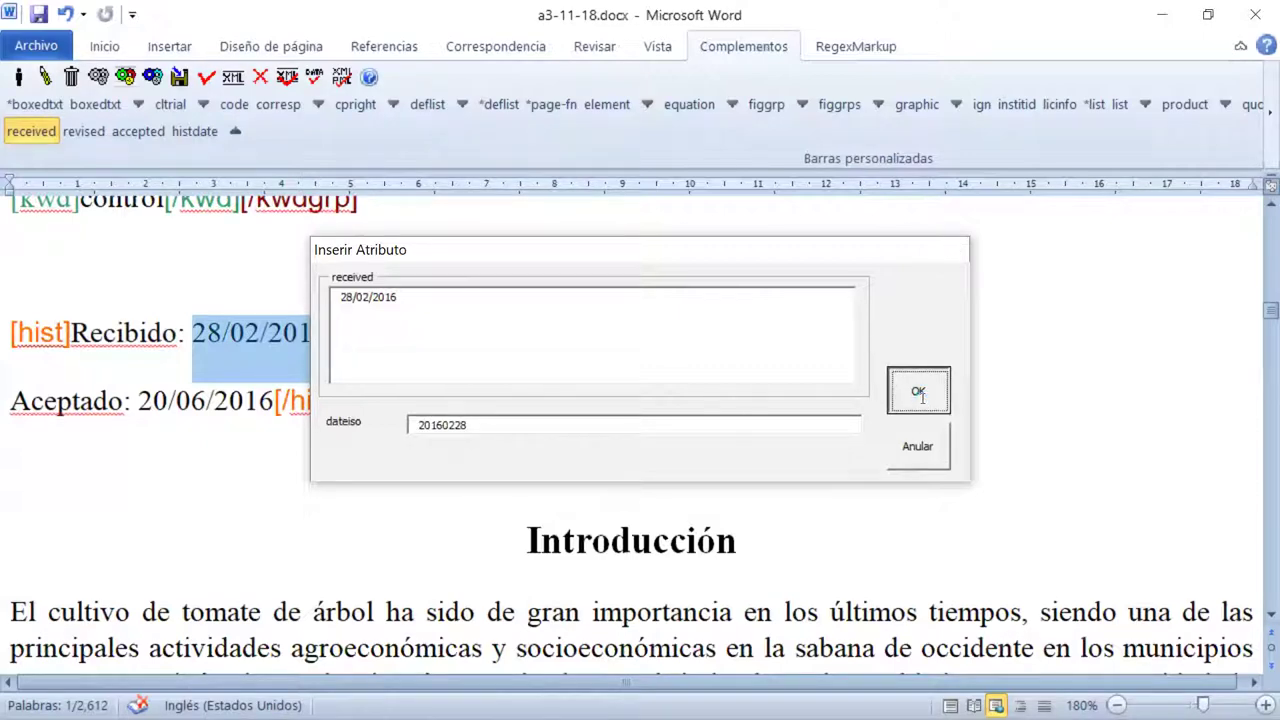
click(922, 398)
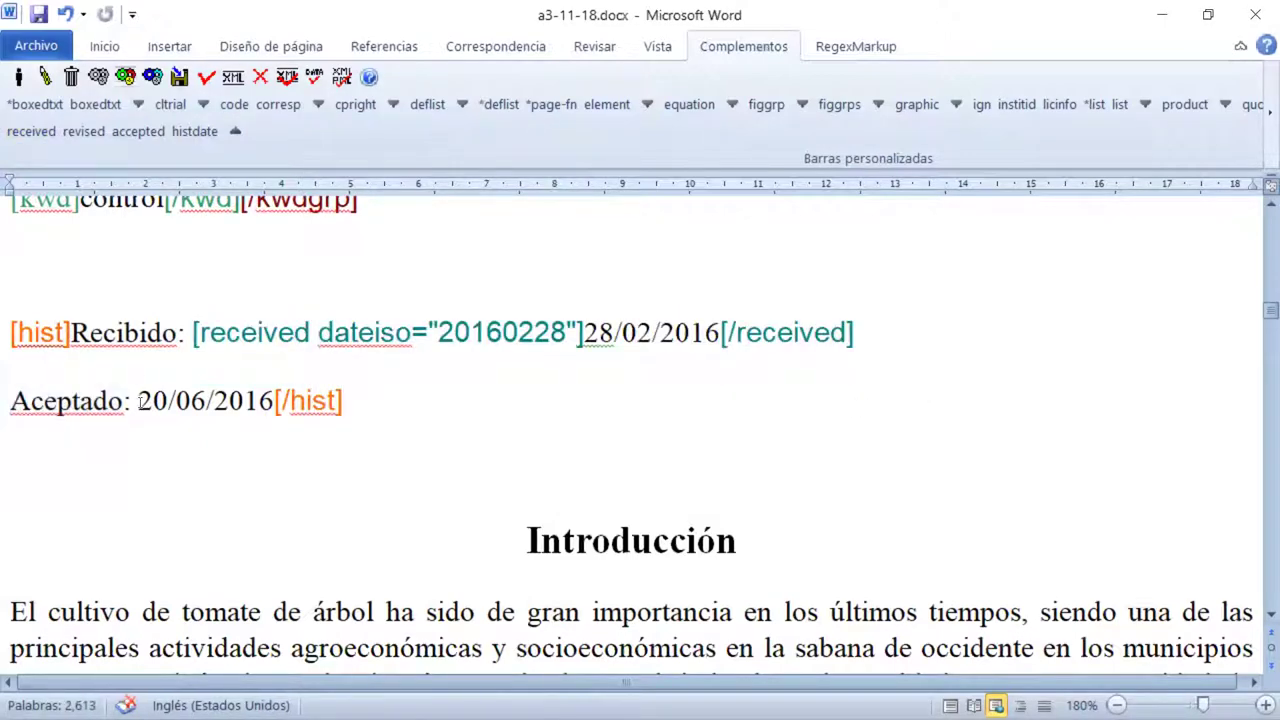
Tag the Aceptado date 20/06/2016 inside hist as accepted, with dateiso 20160620.
drag(139, 400, 273, 400)
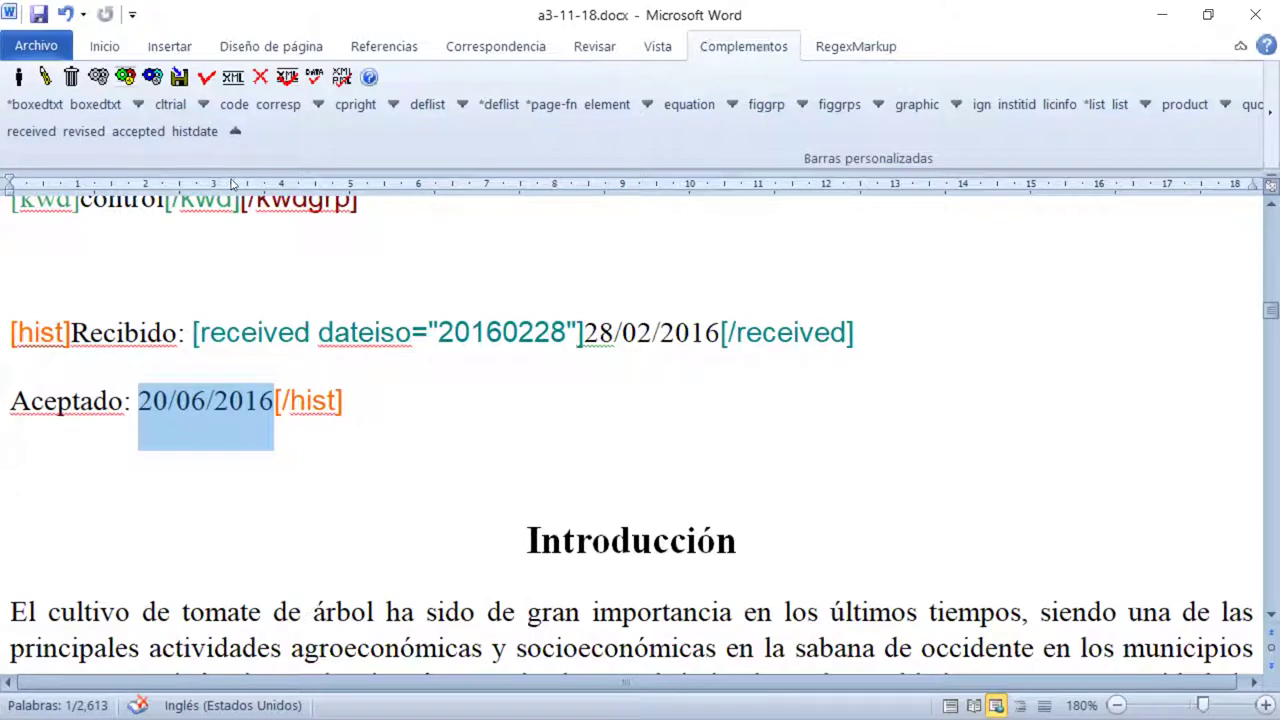
click(147, 138)
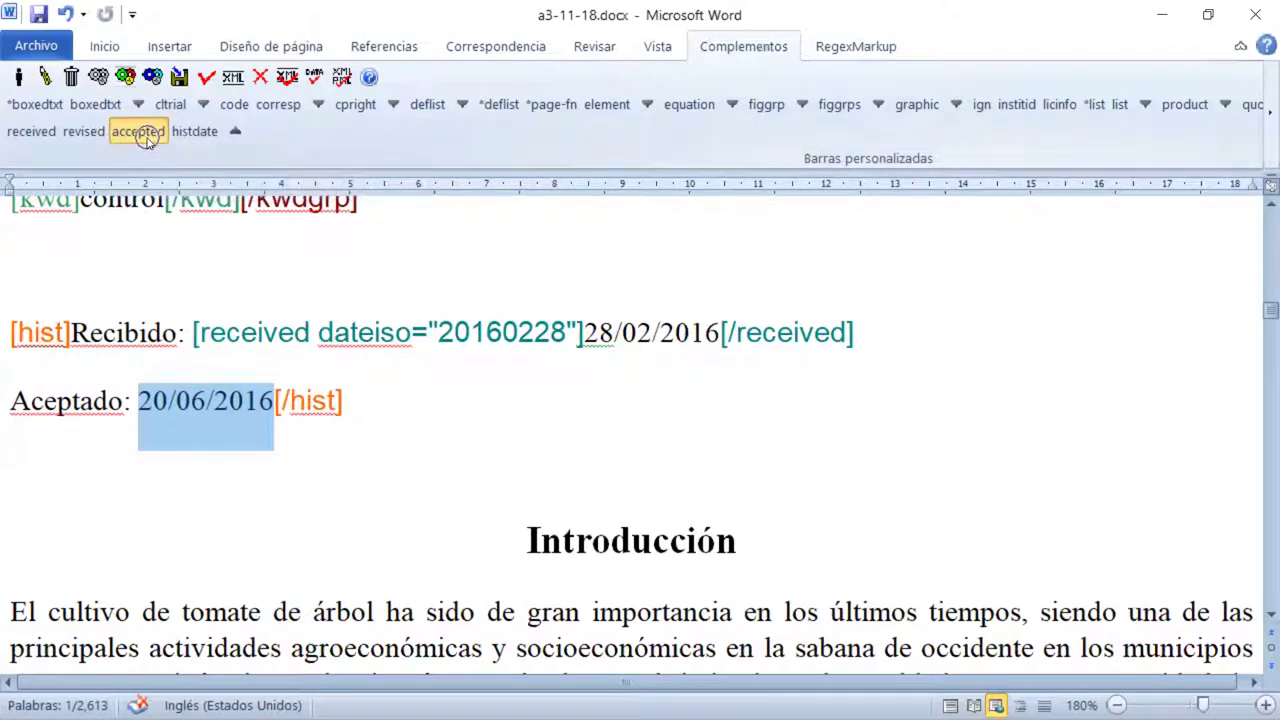
click(147, 138)
click(147, 138)
click(147, 138)
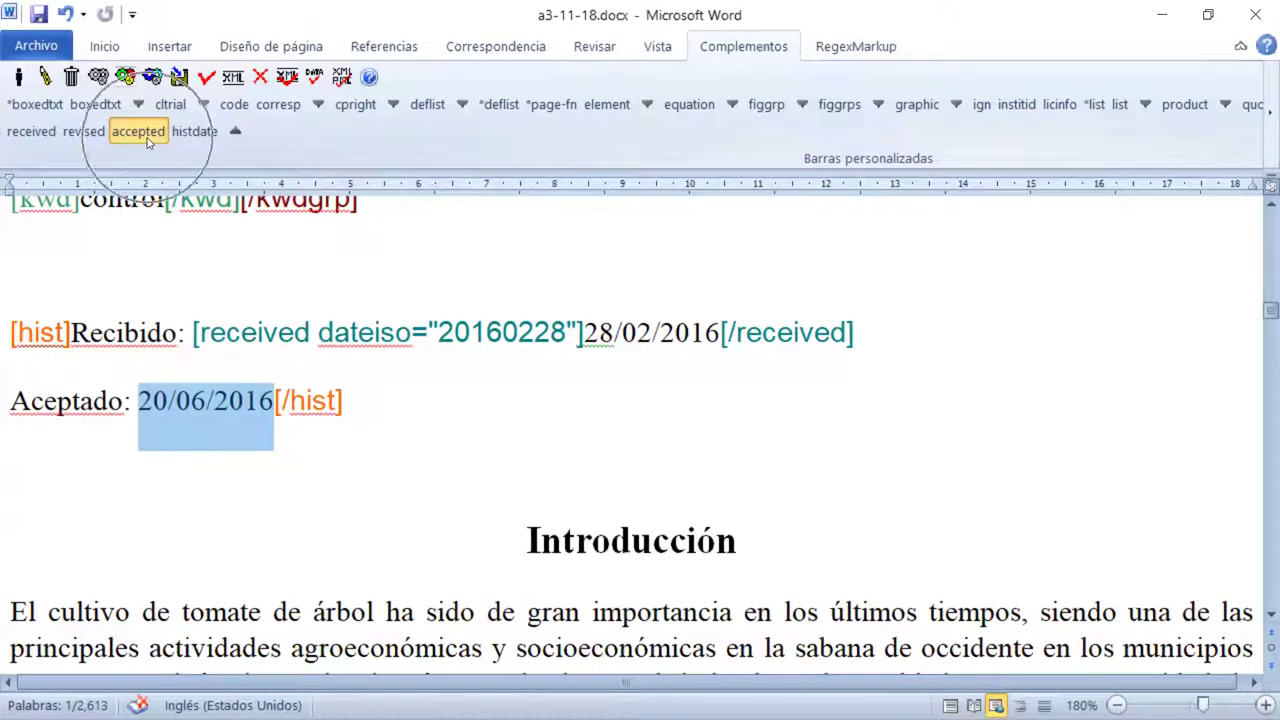
click(147, 138)
click(147, 138)
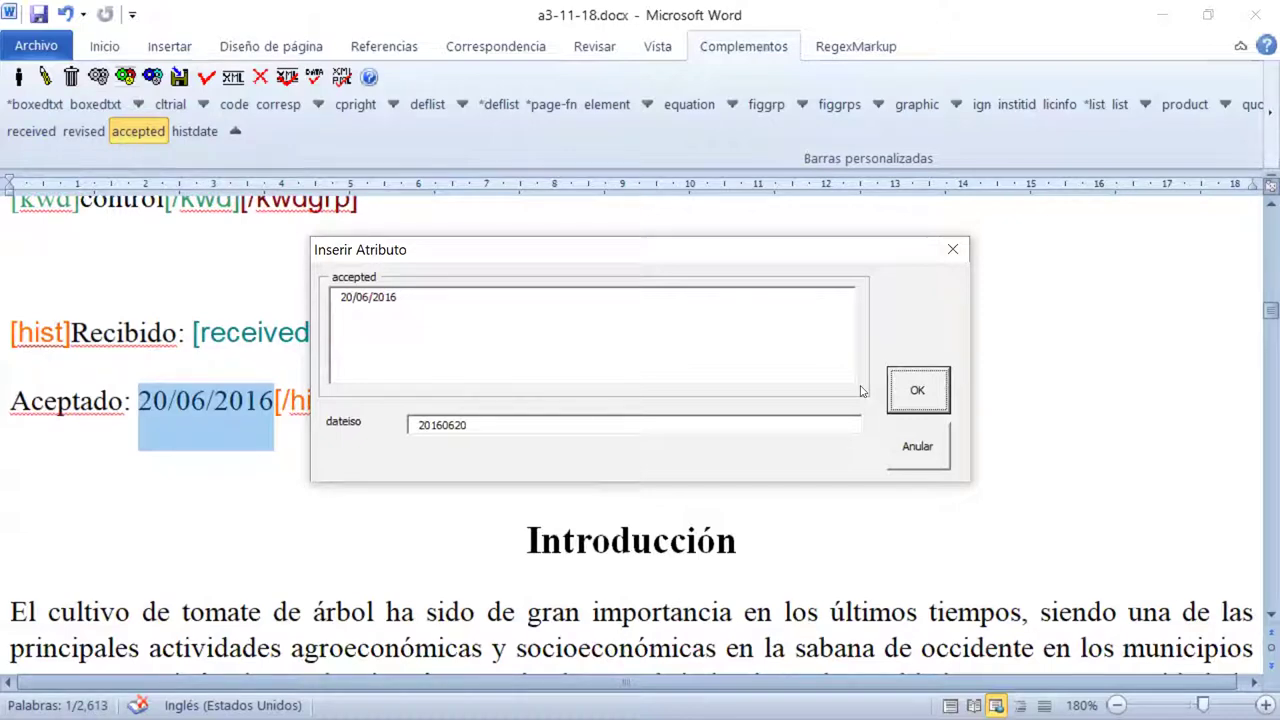
click(929, 406)
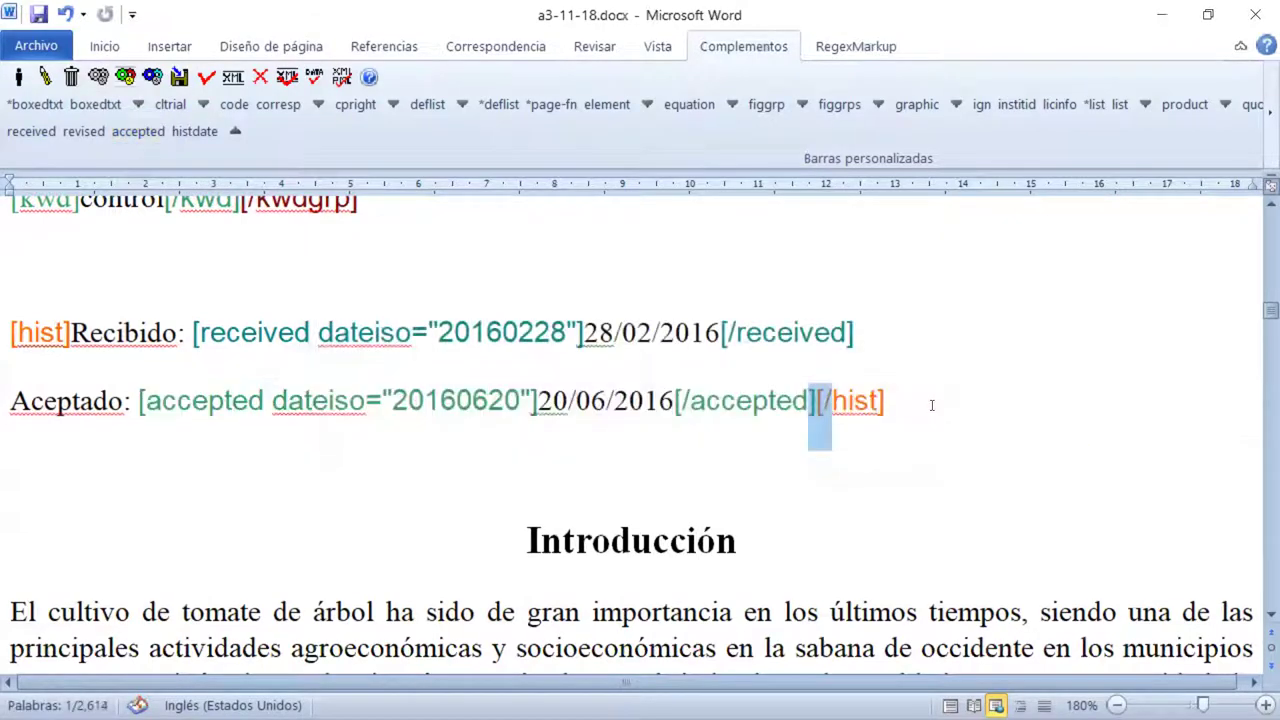
click(931, 405)
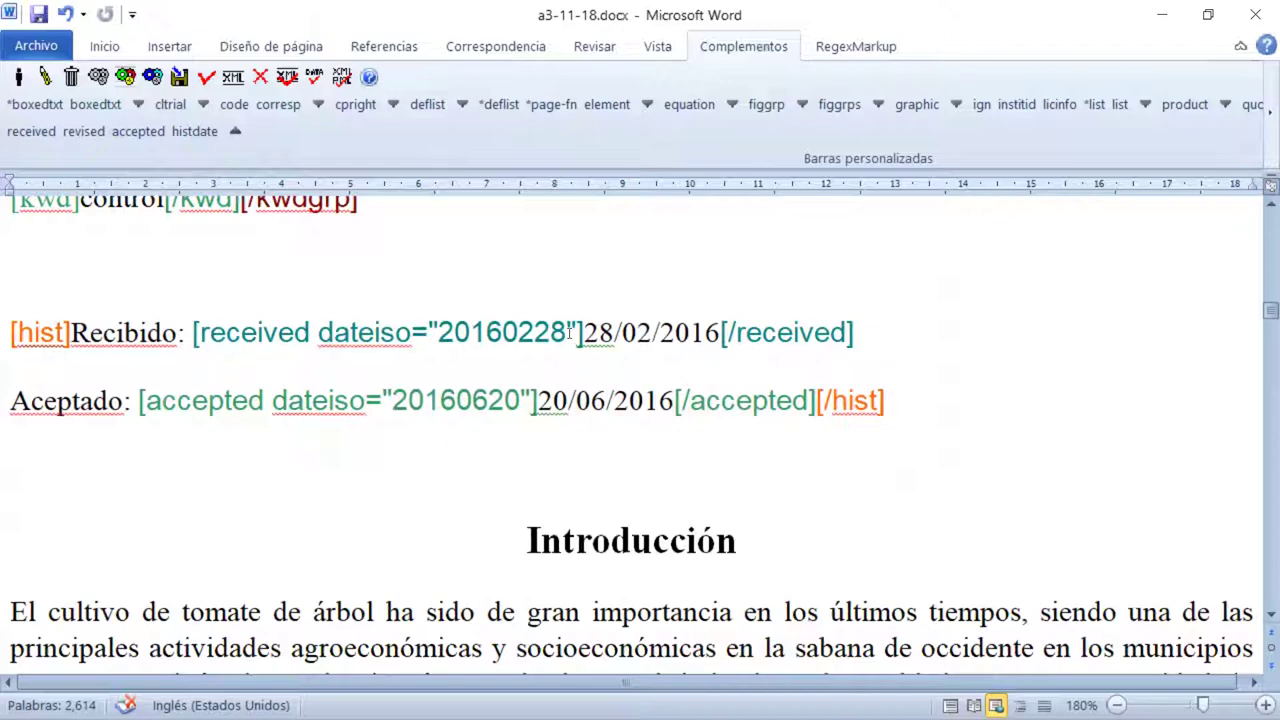
Review the tagged front matter between the authors and the hist dates, and save the document.
scroll(575, 336, up, 6)
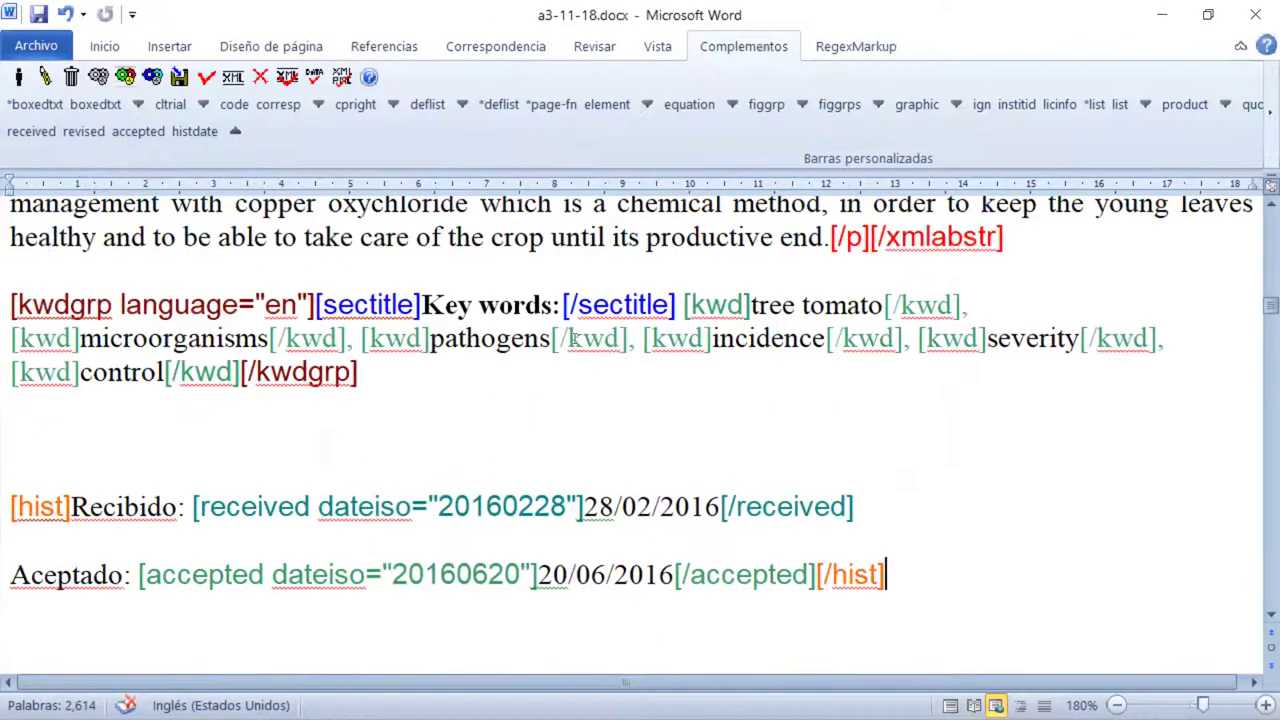
scroll(582, 366, up, 6)
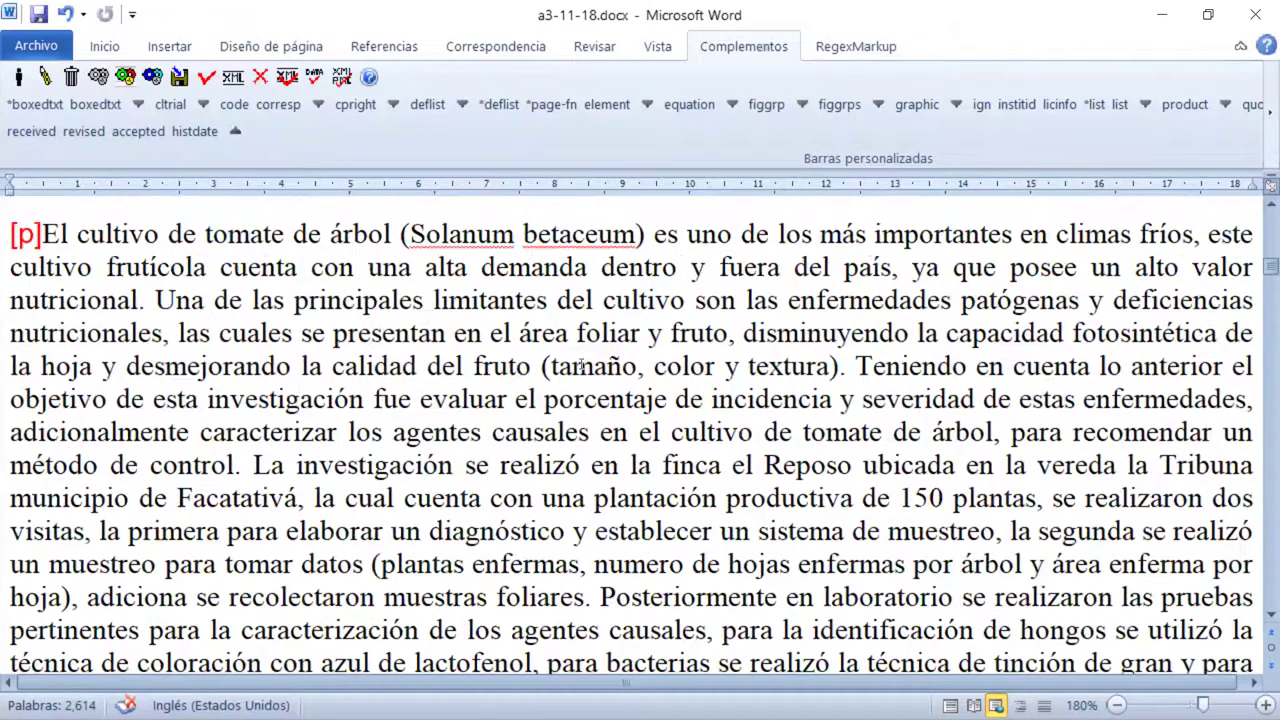
scroll(590, 375, up, 3)
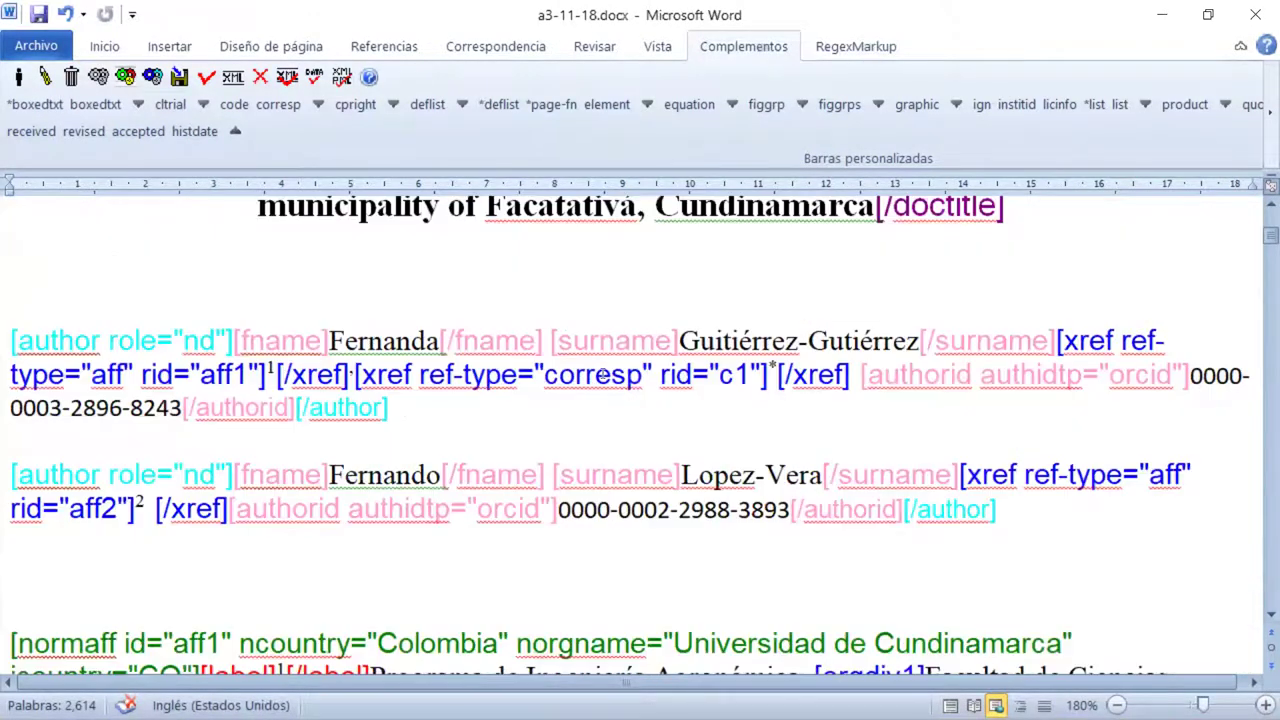
scroll(600, 382, down, 4)
scroll(603, 390, down, 15)
scroll(603, 390, up, 3)
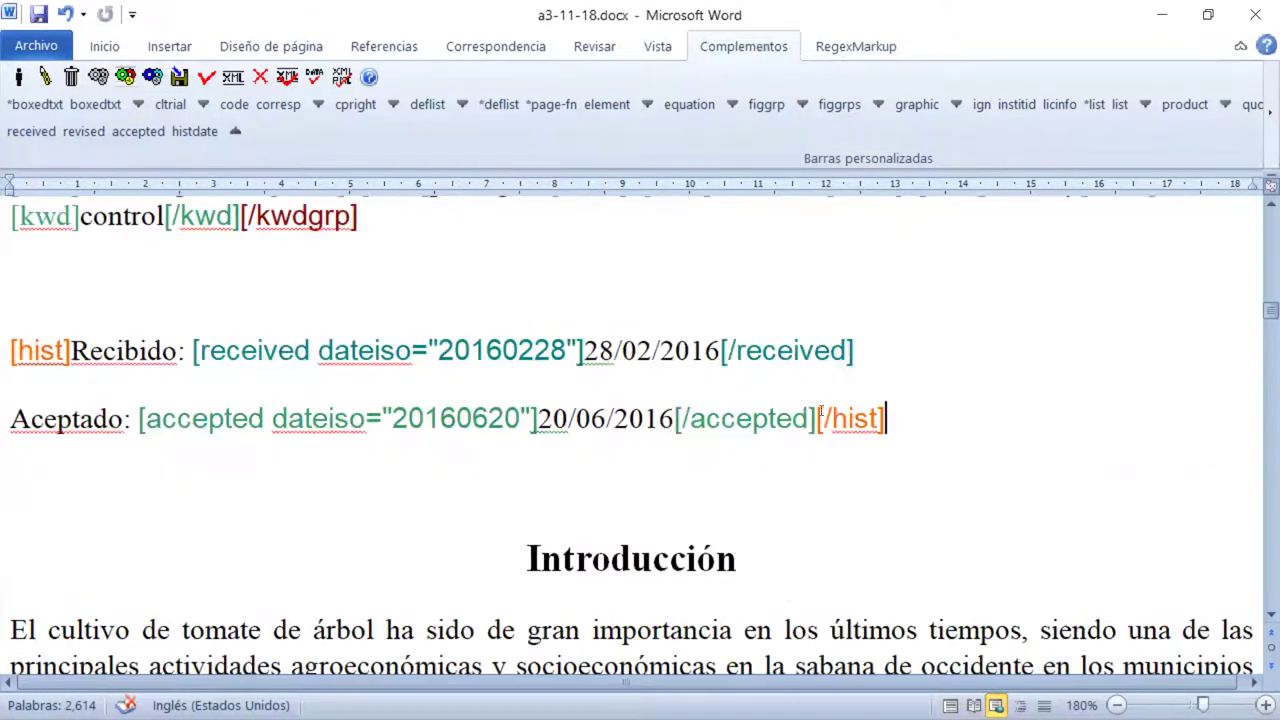
click(38, 15)
Select the Referencias heading with its five references, and bring up the article-level markup tags that include refs.
scroll(1027, 330, down, 3)
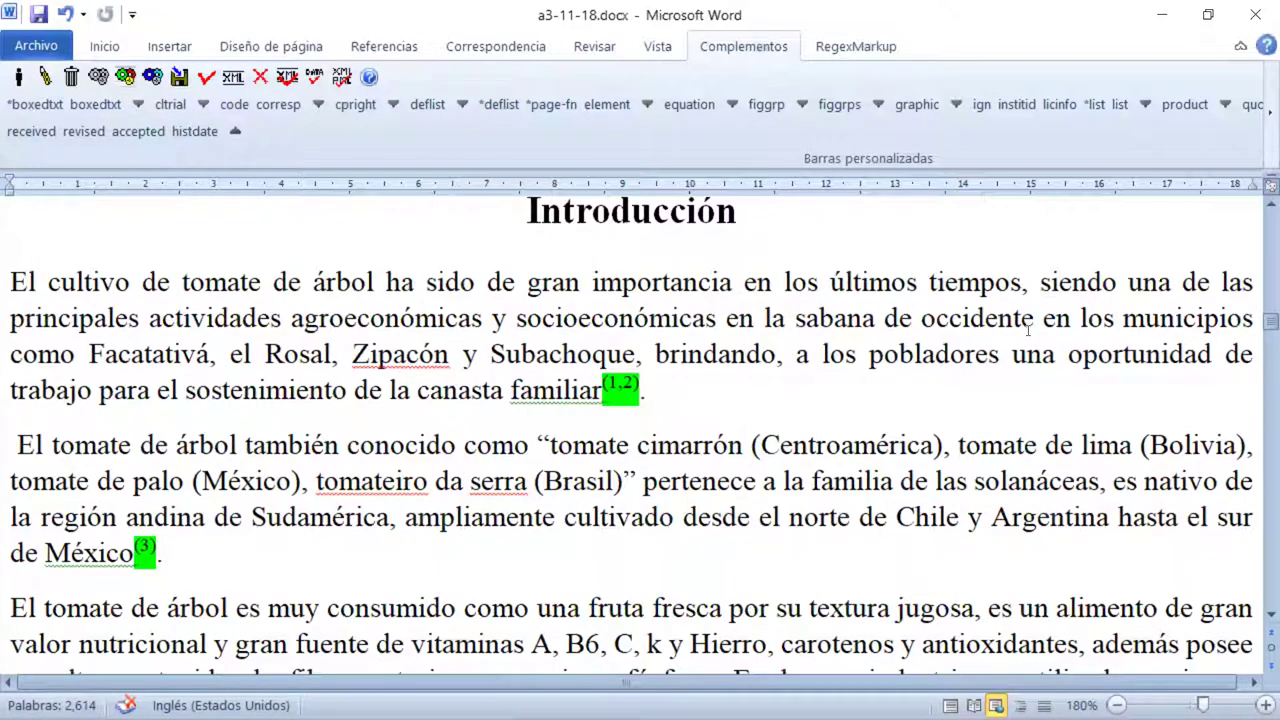
scroll(1030, 330, down, 15)
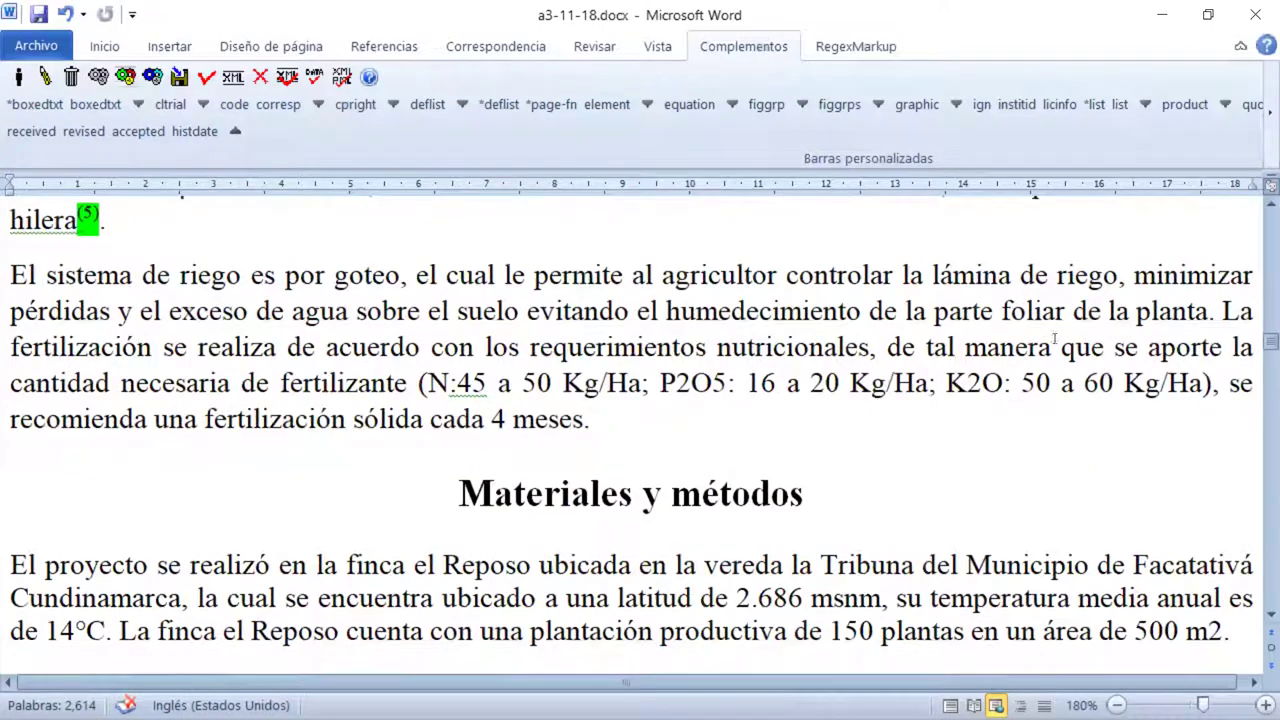
scroll(1060, 333, down, 3)
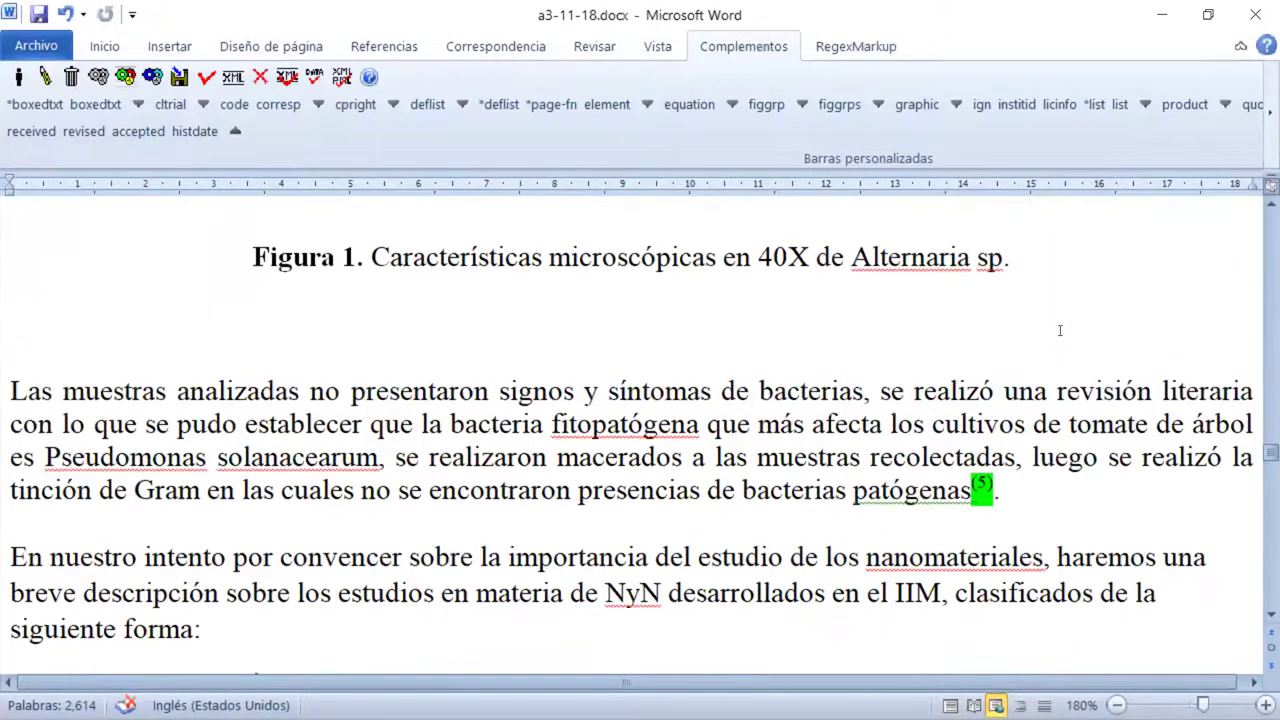
scroll(1060, 330, down, 12)
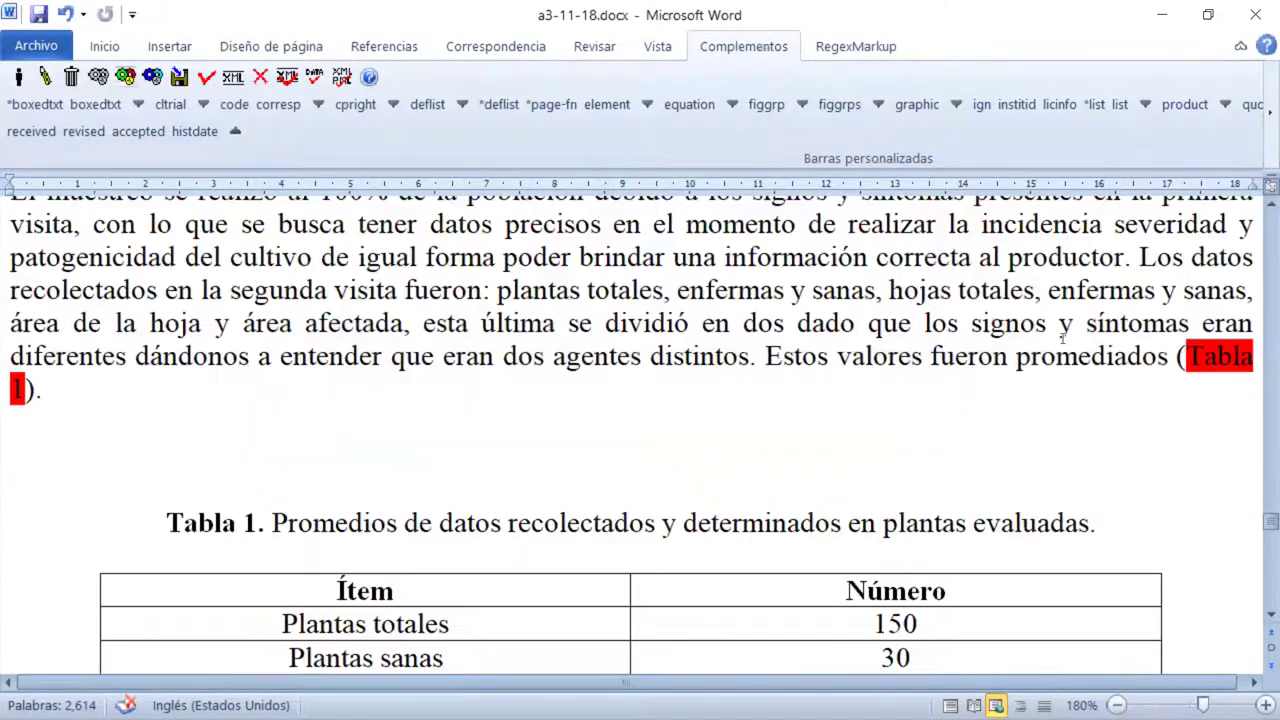
scroll(1062, 338, down, 15)
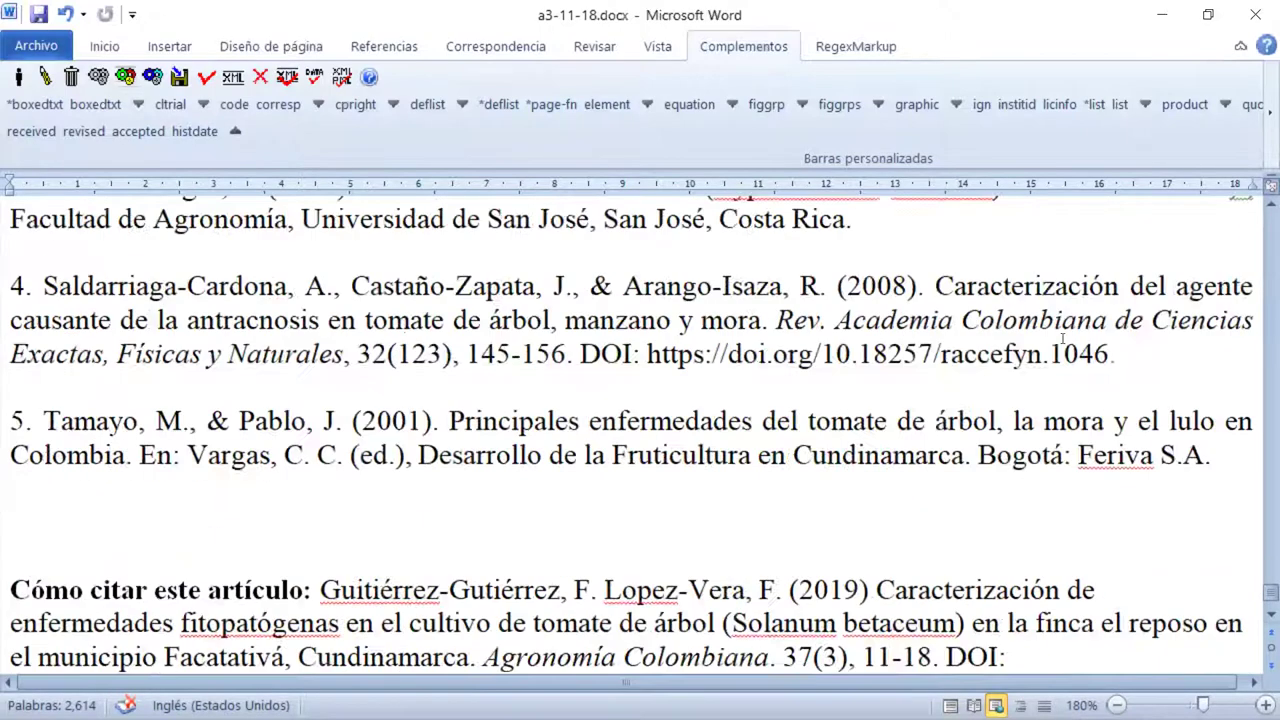
scroll(1062, 340, up, 3)
scroll(1062, 340, up, 3)
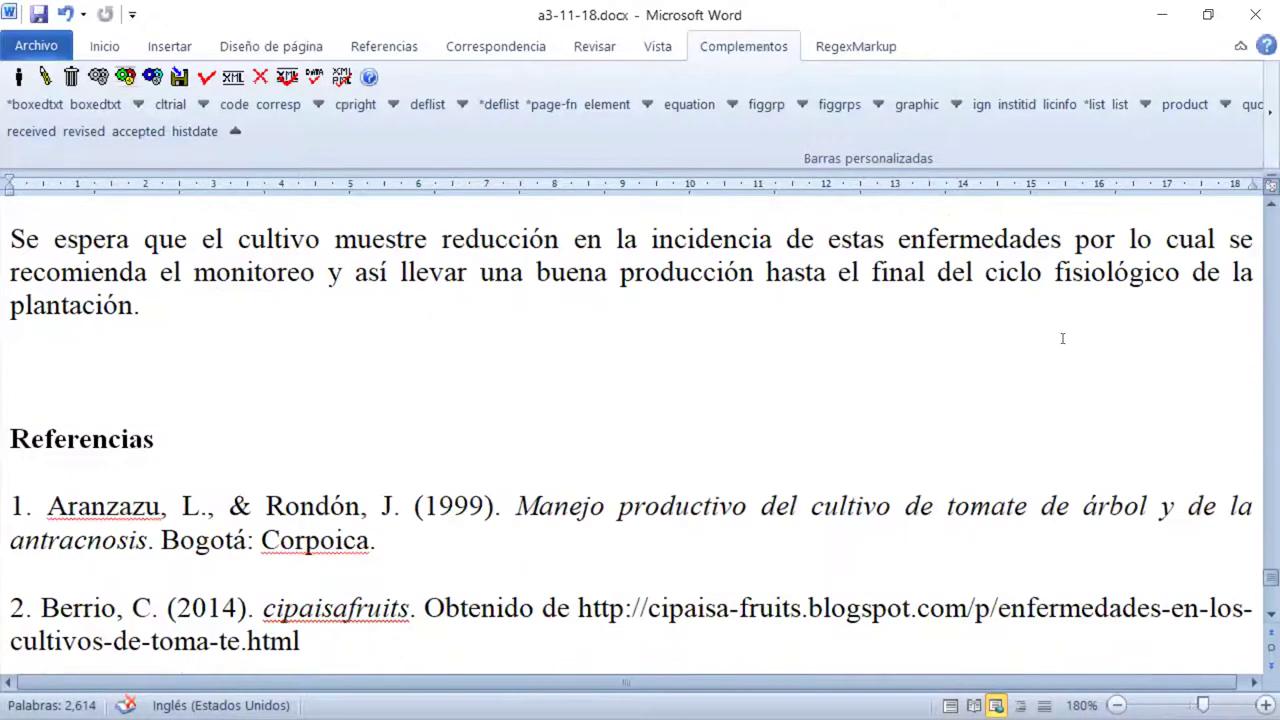
scroll(1063, 338, down, 6)
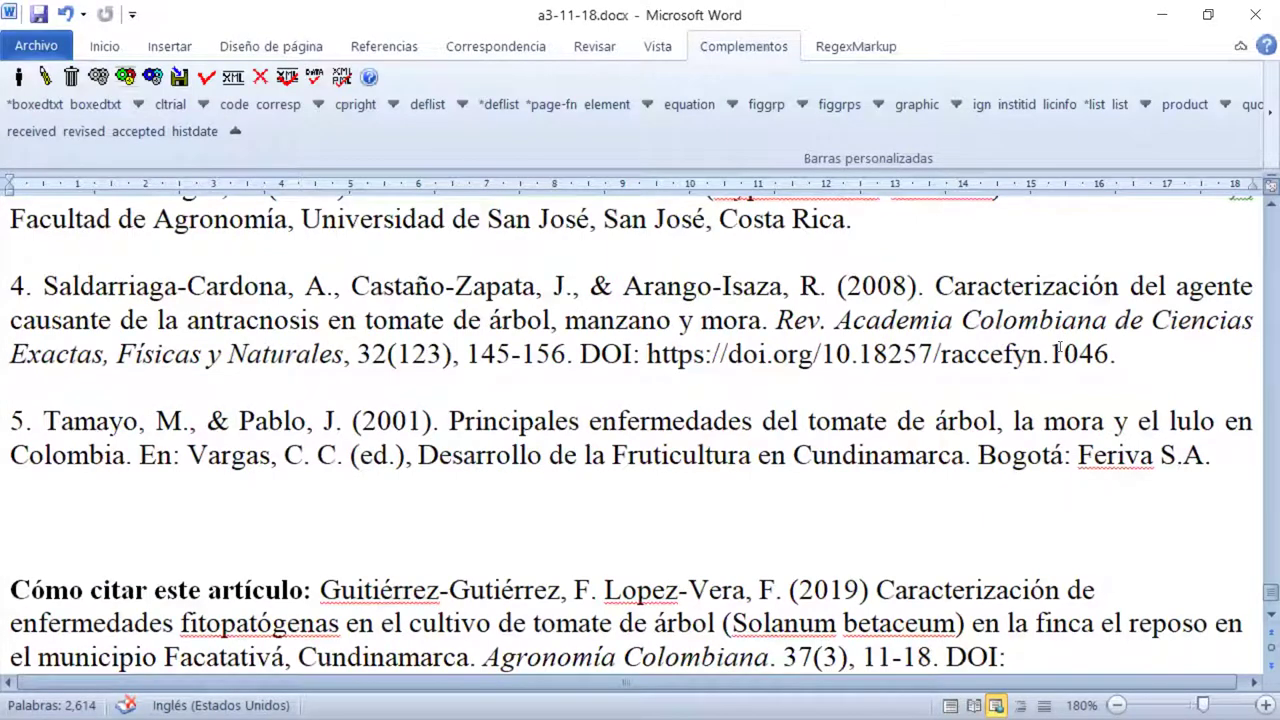
scroll(1014, 367, up, 3)
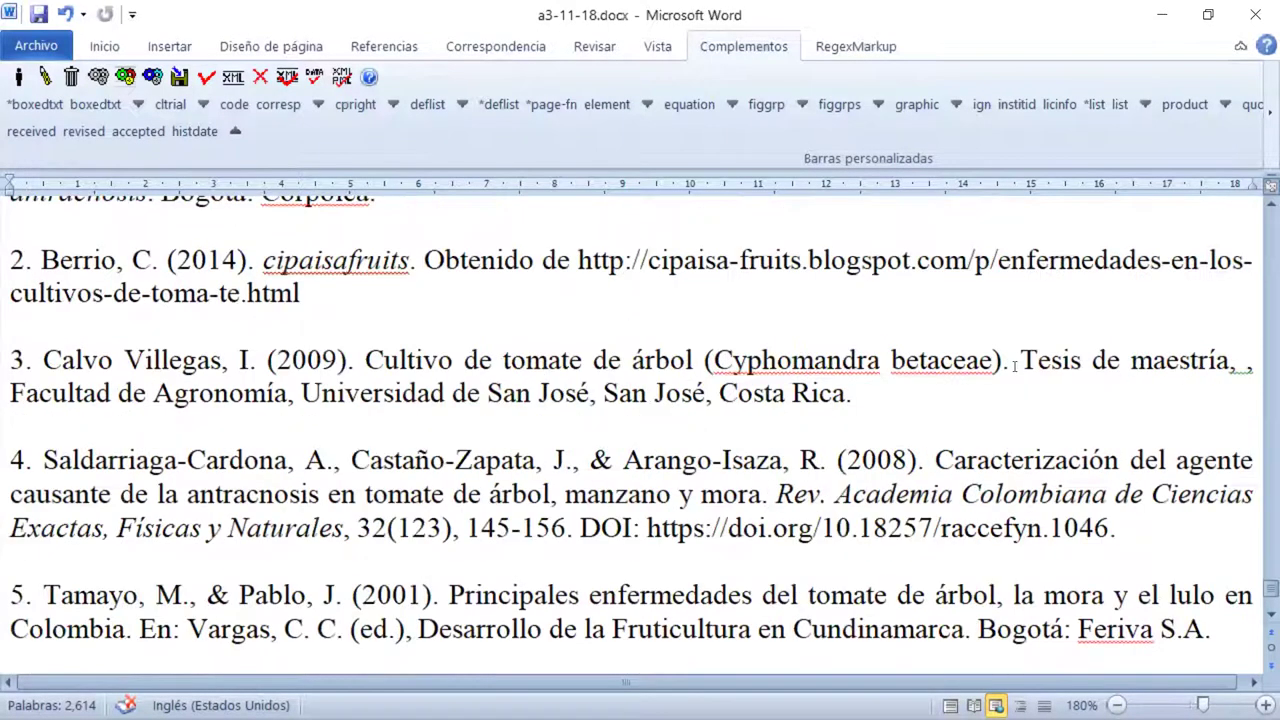
scroll(1014, 367, up, 1)
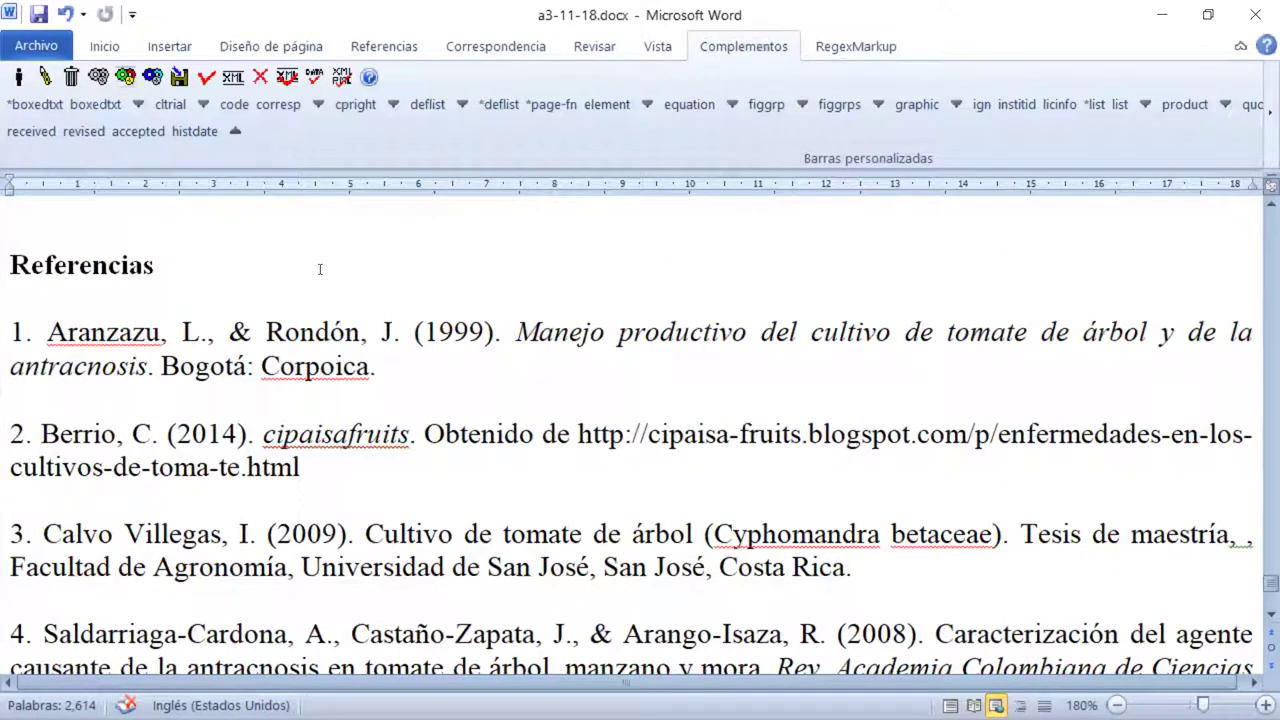
click(11, 265)
drag(11, 265, 1218, 545)
scroll(607, 336, down, 2)
scroll(607, 336, down, 1)
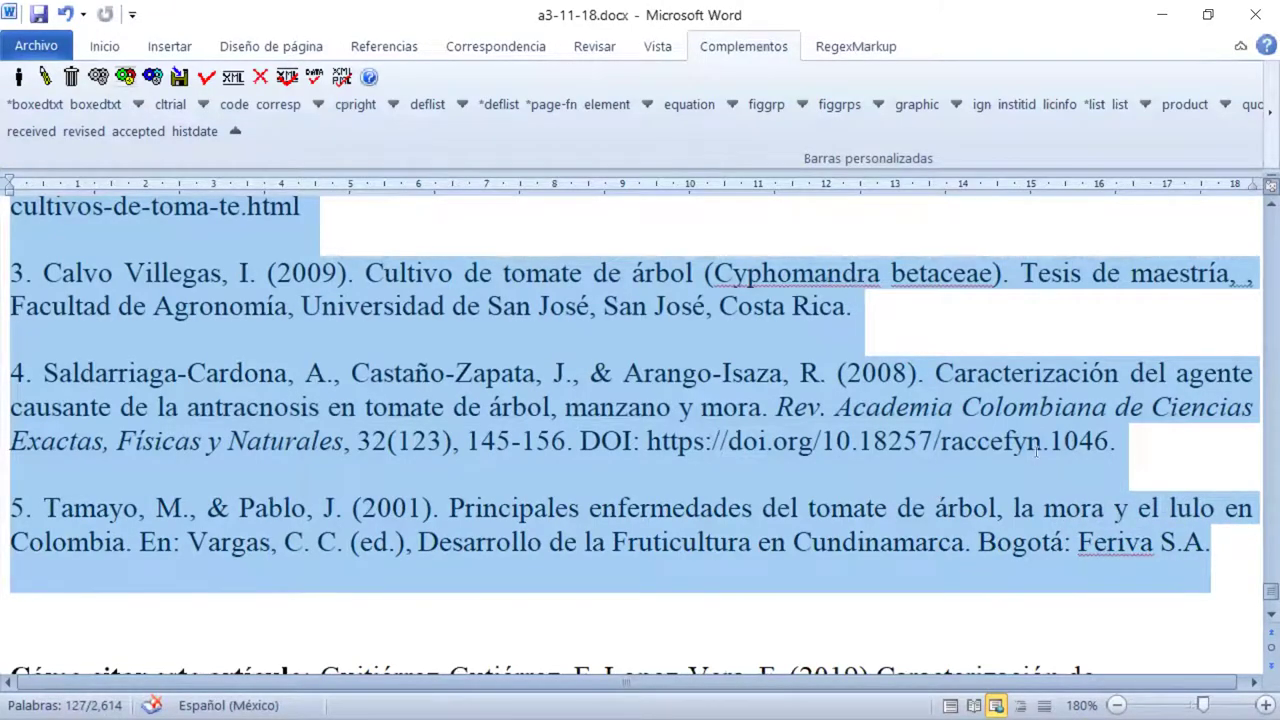
scroll(937, 493, down, 3)
scroll(1035, 453, up, 8)
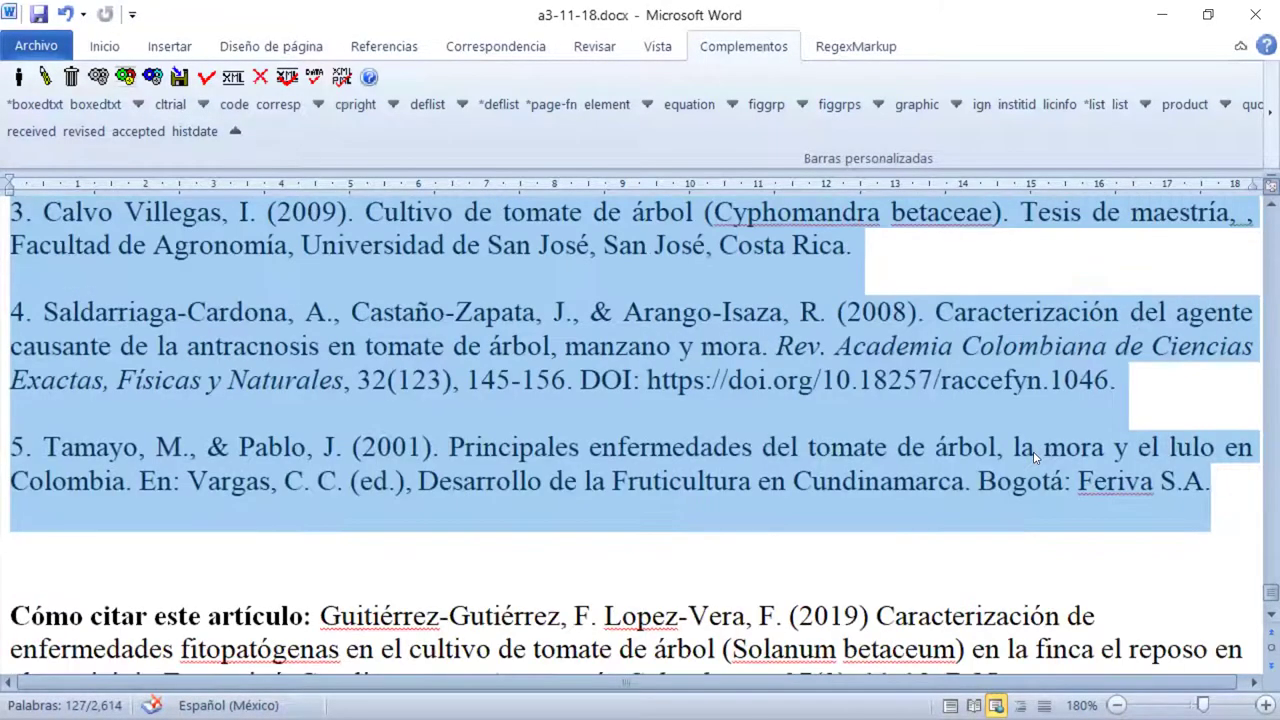
scroll(1035, 457, down, 2)
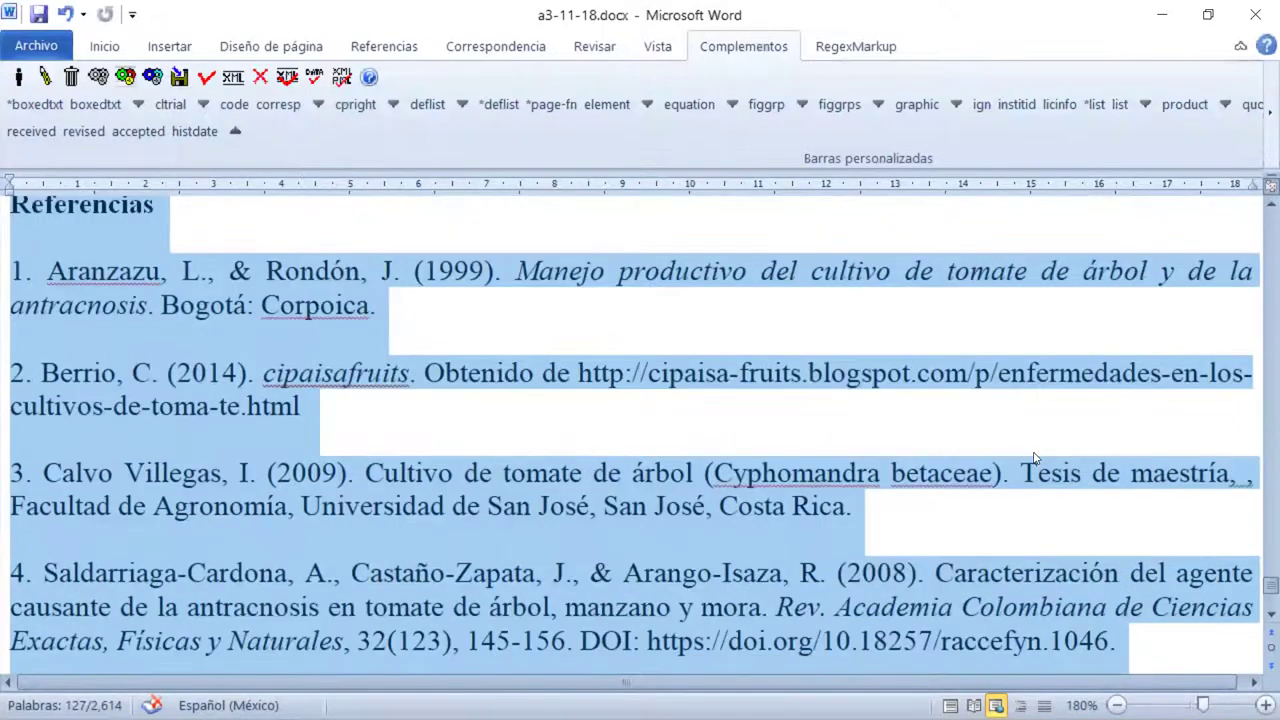
scroll(1035, 457, down, 2)
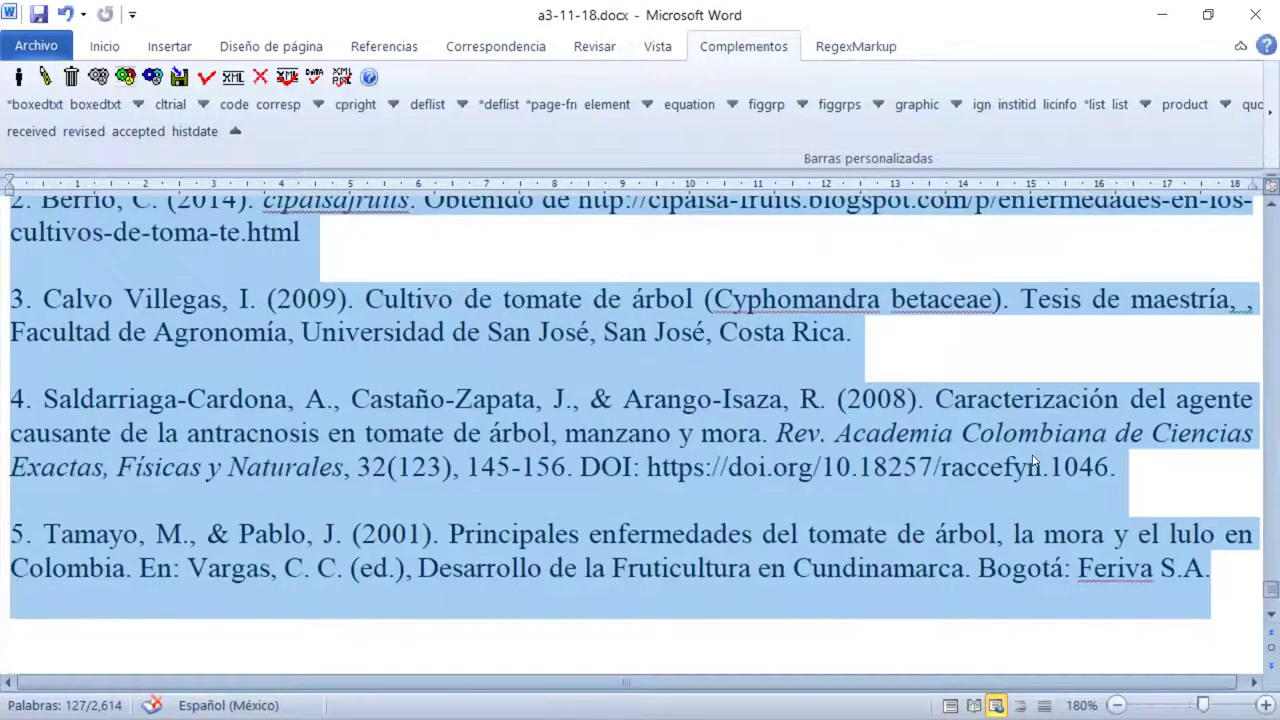
scroll(1035, 460, down, 1)
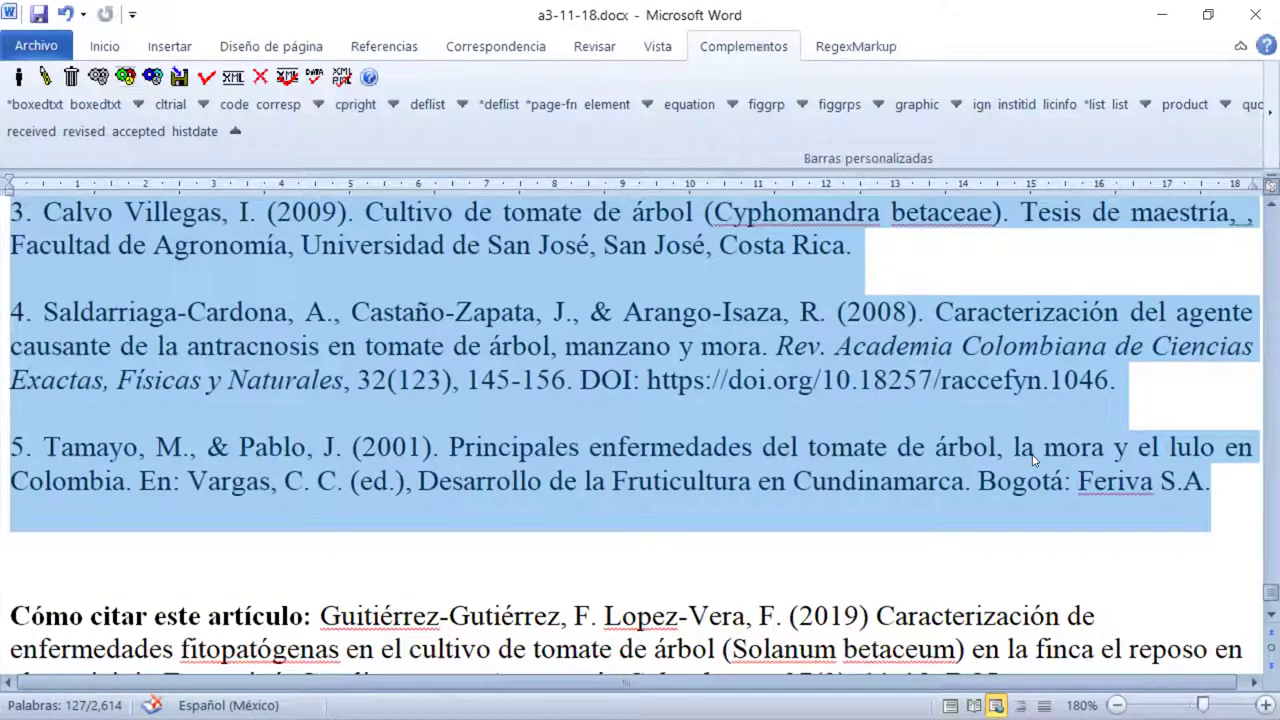
scroll(1133, 514, up, 3)
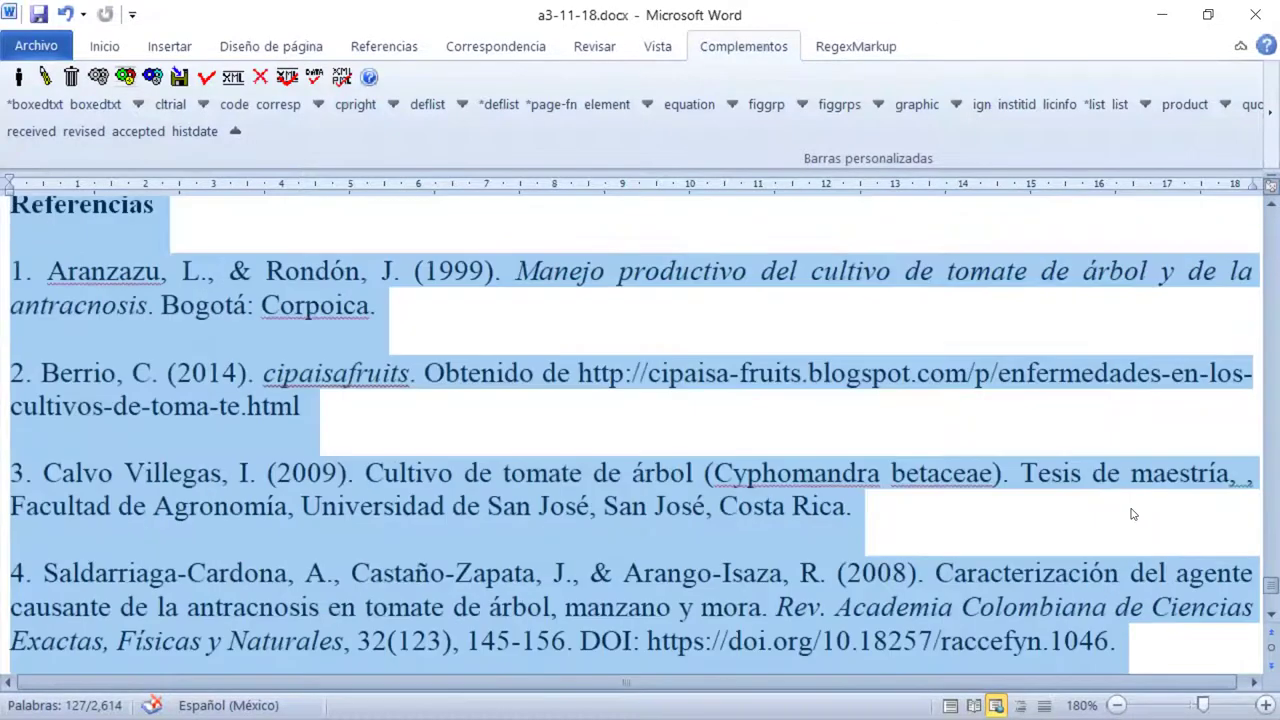
scroll(1133, 514, down, 2)
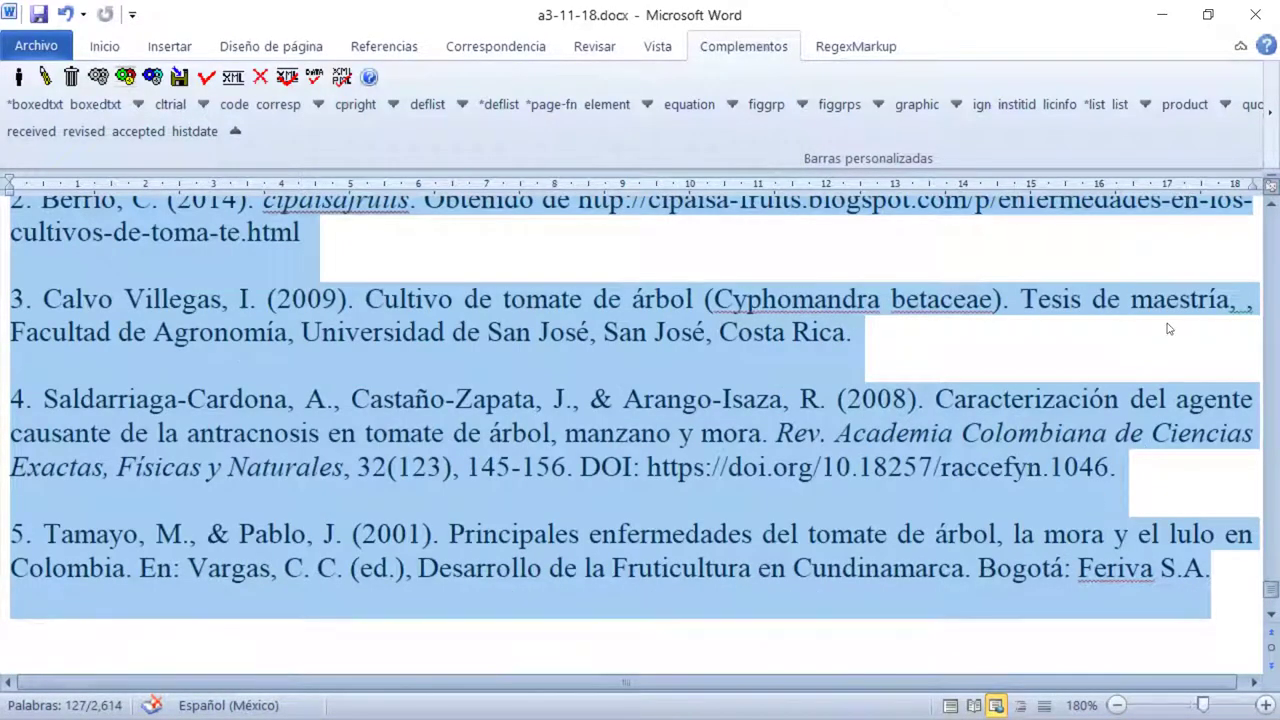
click(233, 133)
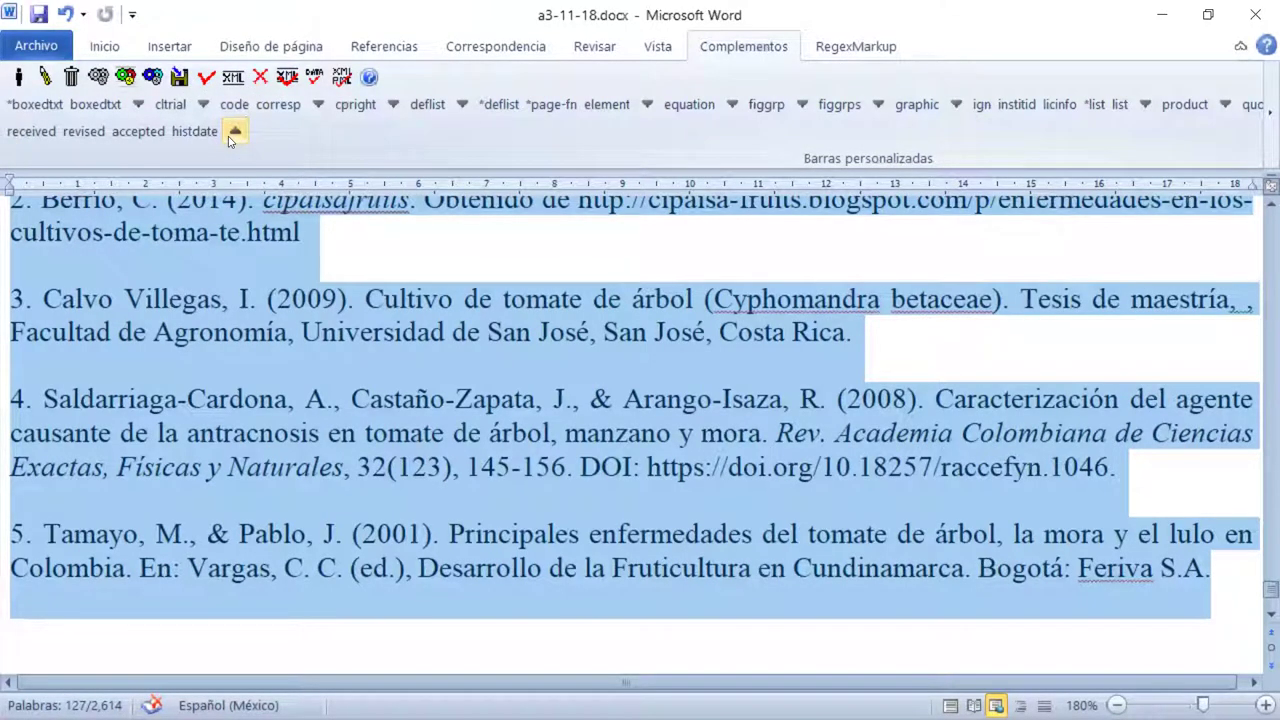
click(233, 133)
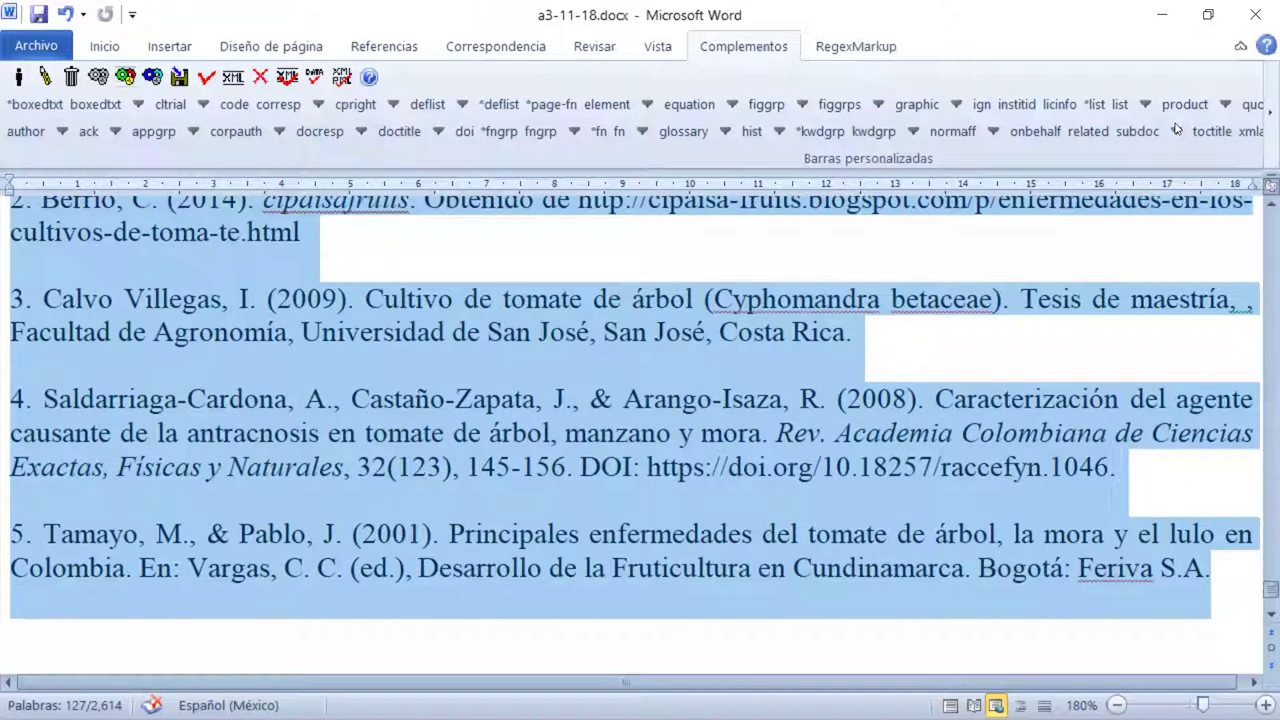
click(1262, 133)
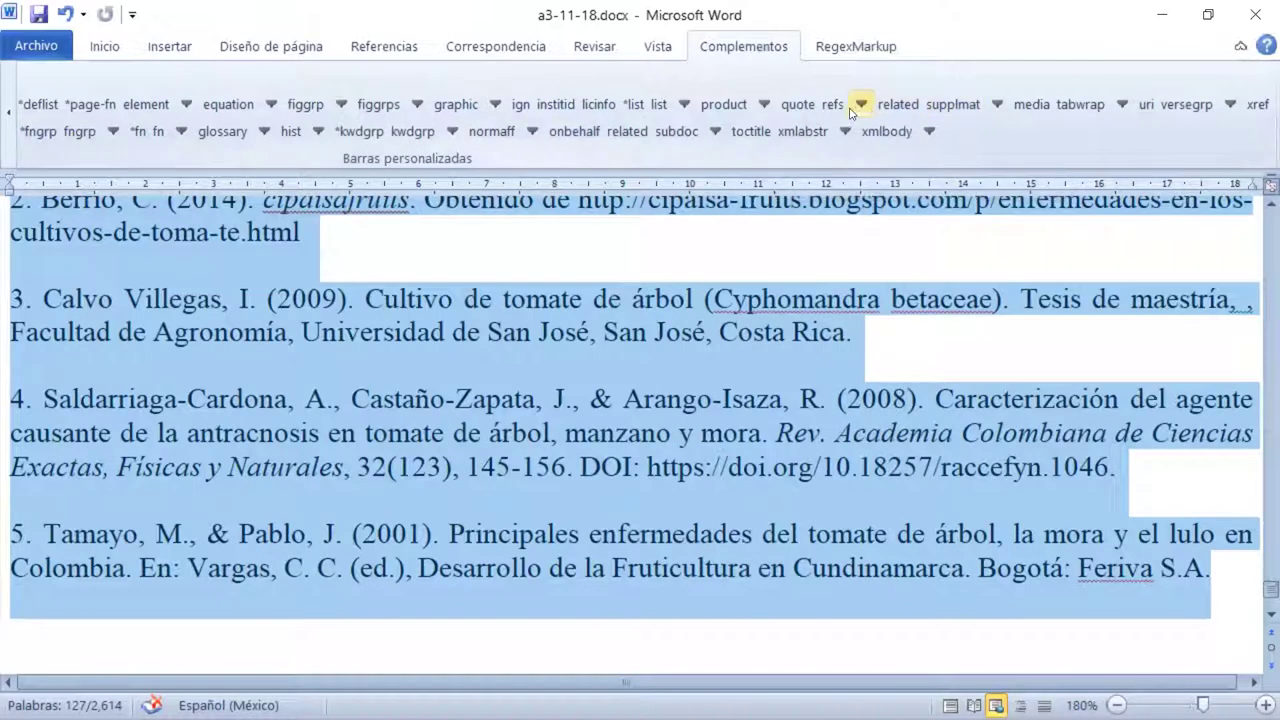
Mark the selected Referencias heading and its five references with the refs tag.
click(838, 113)
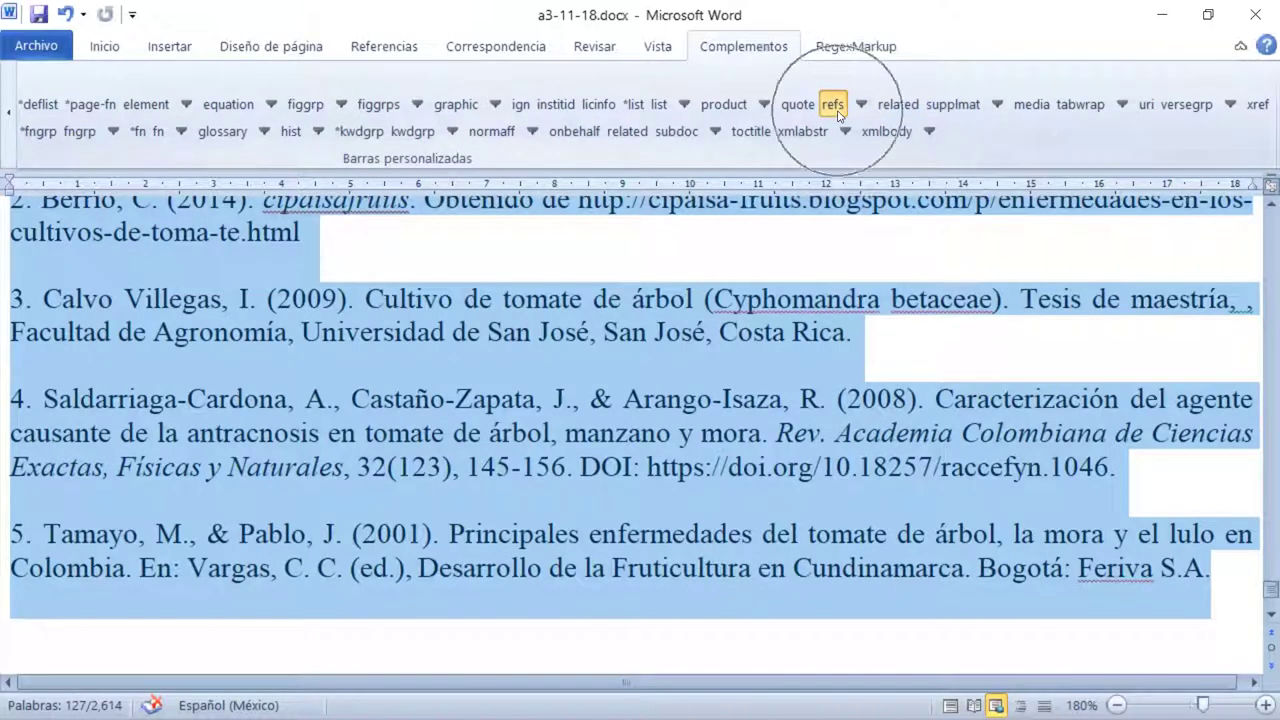
click(838, 113)
click(838, 113)
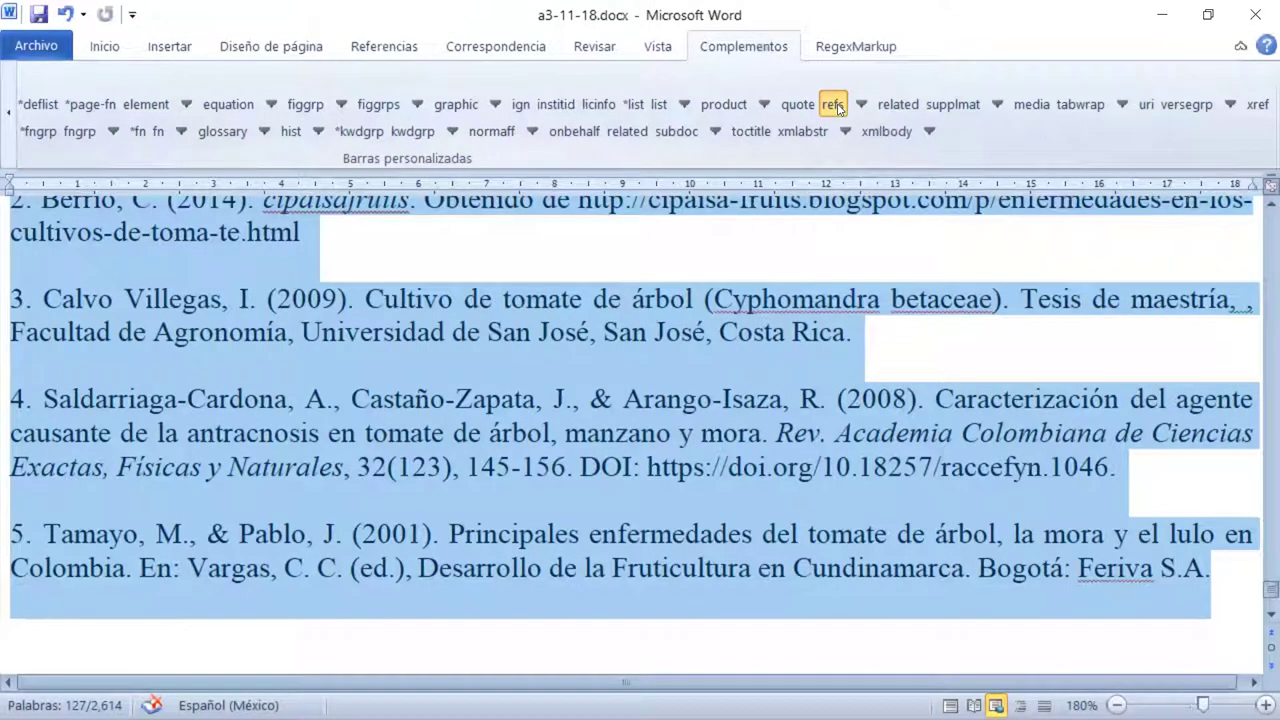
click(838, 108)
click(838, 108)
click(838, 108)
click(838, 108)
click(838, 108)
click(838, 108)
click(838, 108)
click(838, 108)
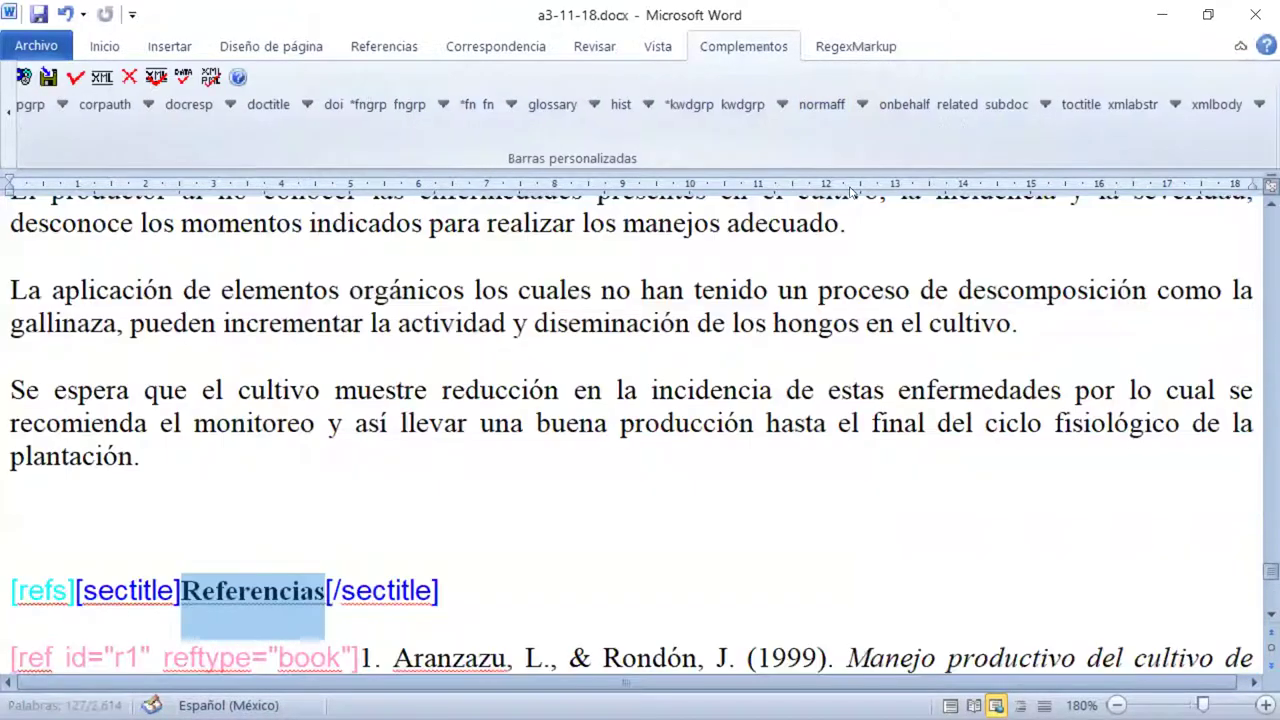
Examine the generated refs, sectitle and ref tags, checking the id and reftype of each of the five references.
scroll(533, 222, down, 2)
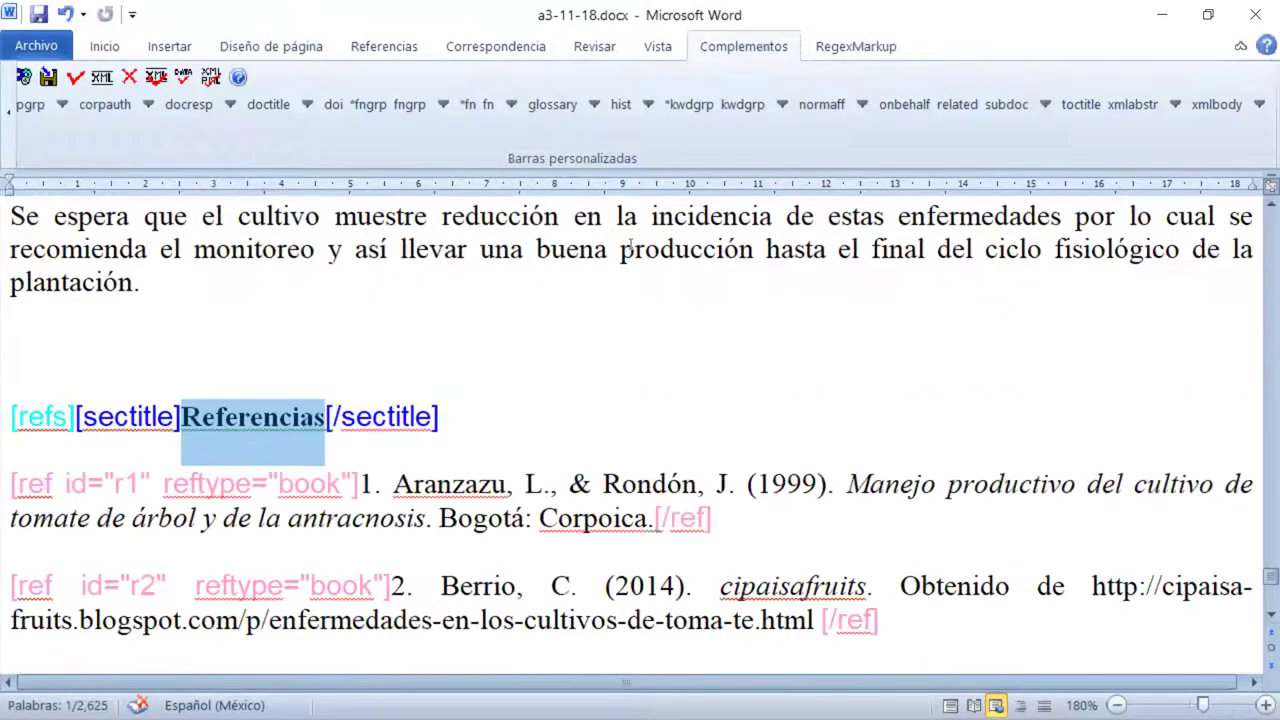
scroll(630, 245, down, 1)
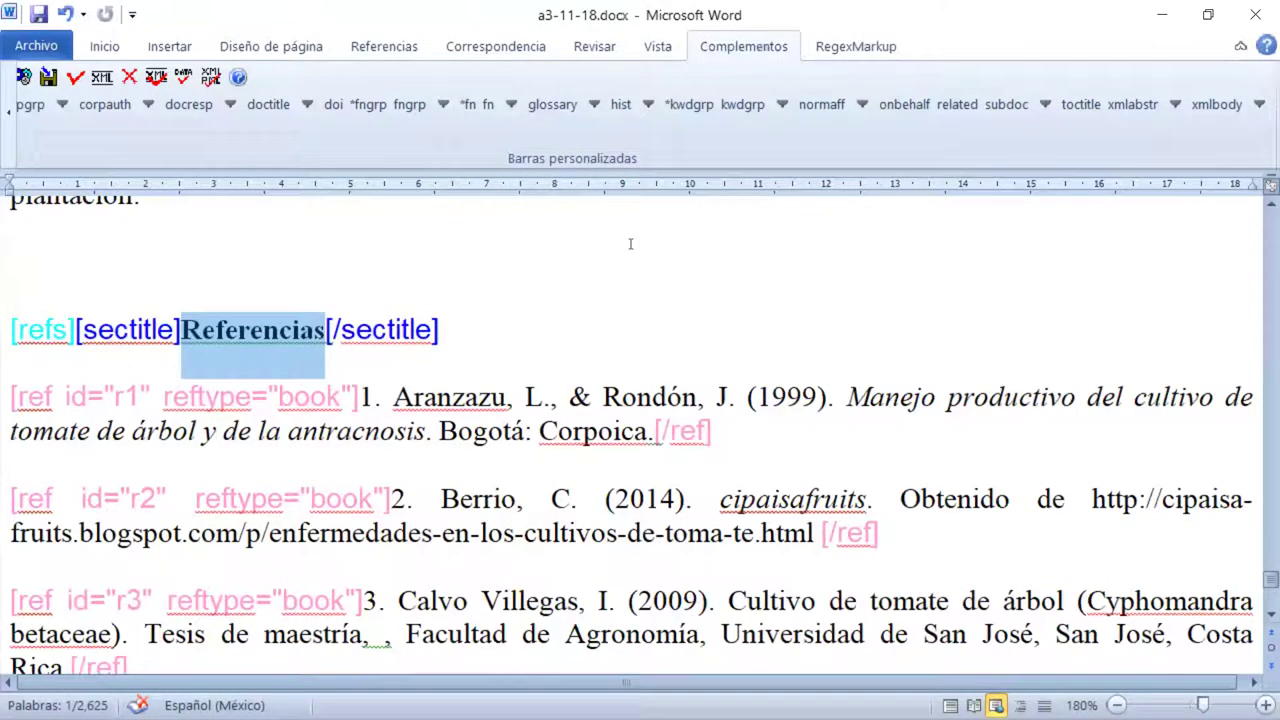
scroll(630, 244, down, 3)
scroll(630, 244, down, 1)
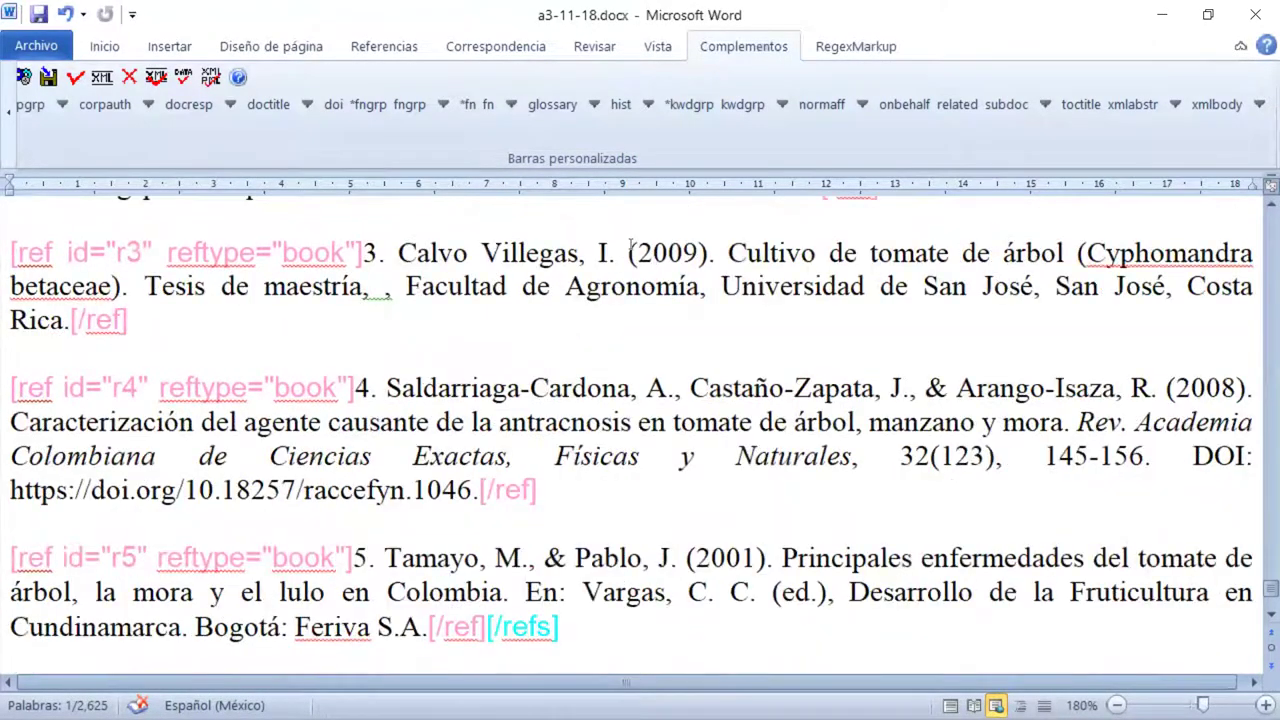
scroll(630, 245, up, 5)
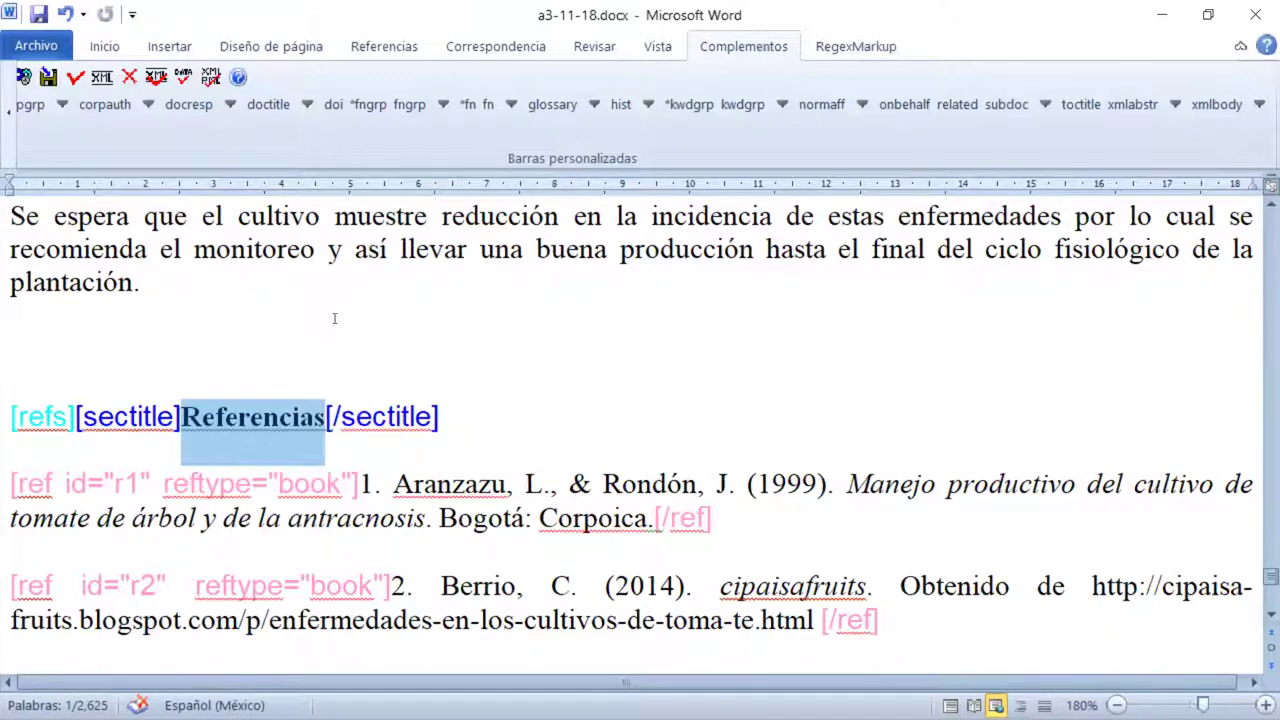
scroll(334, 318, down, 3)
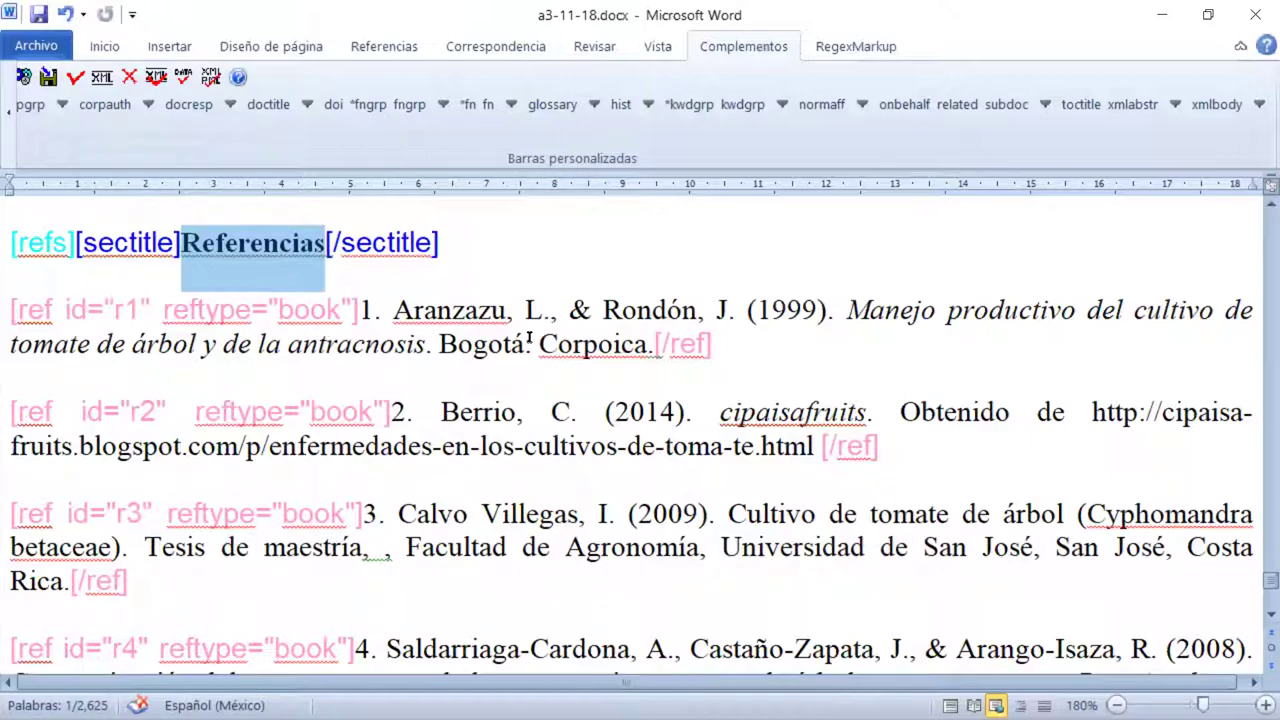
key(ctrl)
key(ctrl)
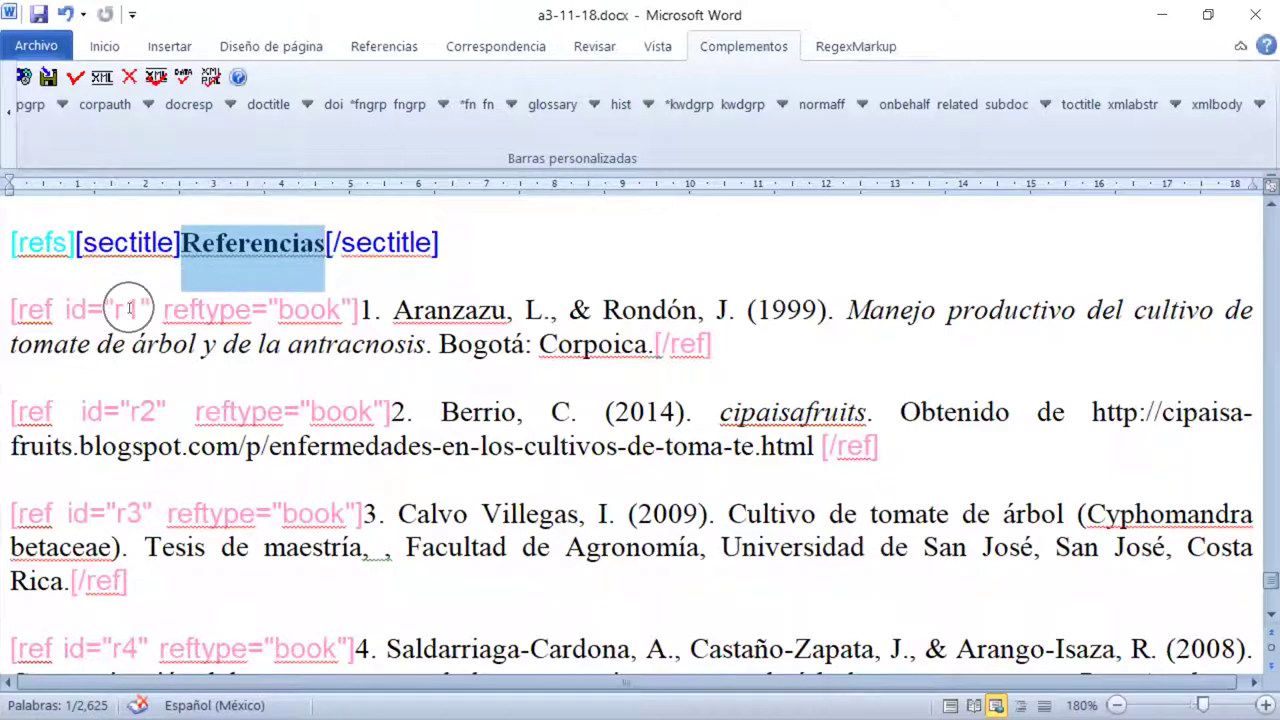
click(130, 310)
scroll(270, 342, down, 2)
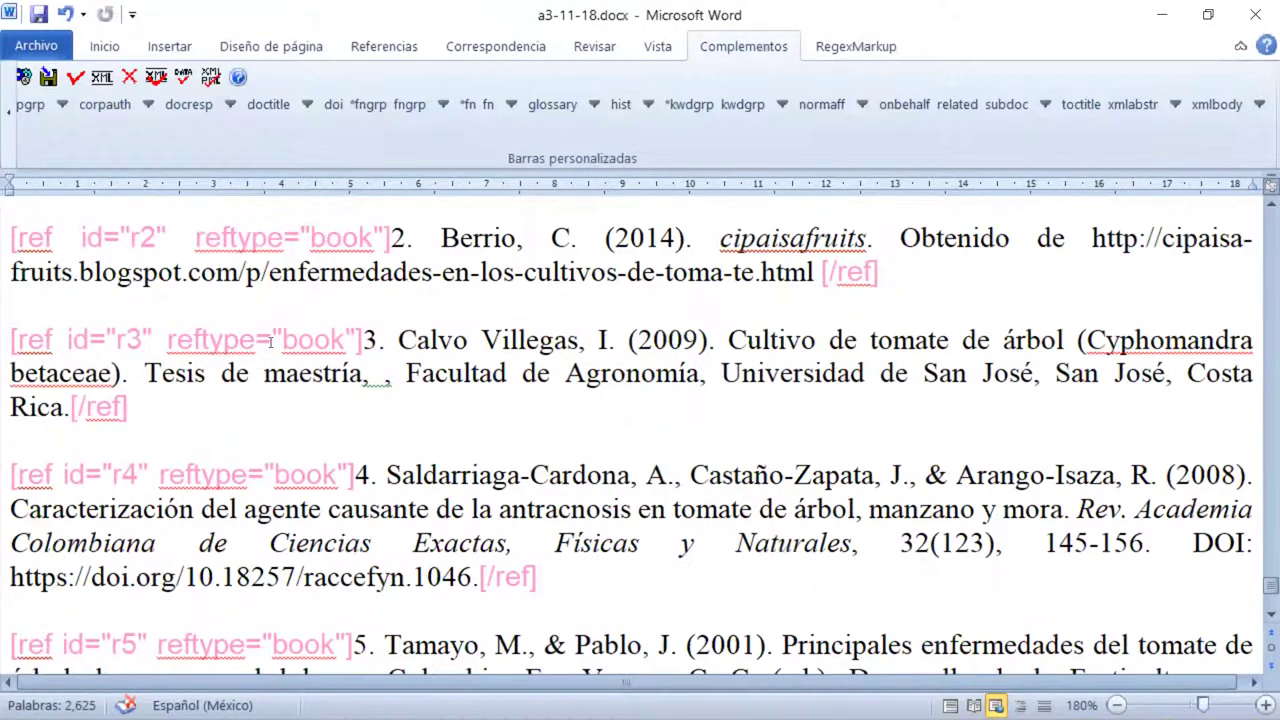
scroll(270, 342, down, 2)
scroll(270, 342, down, 1)
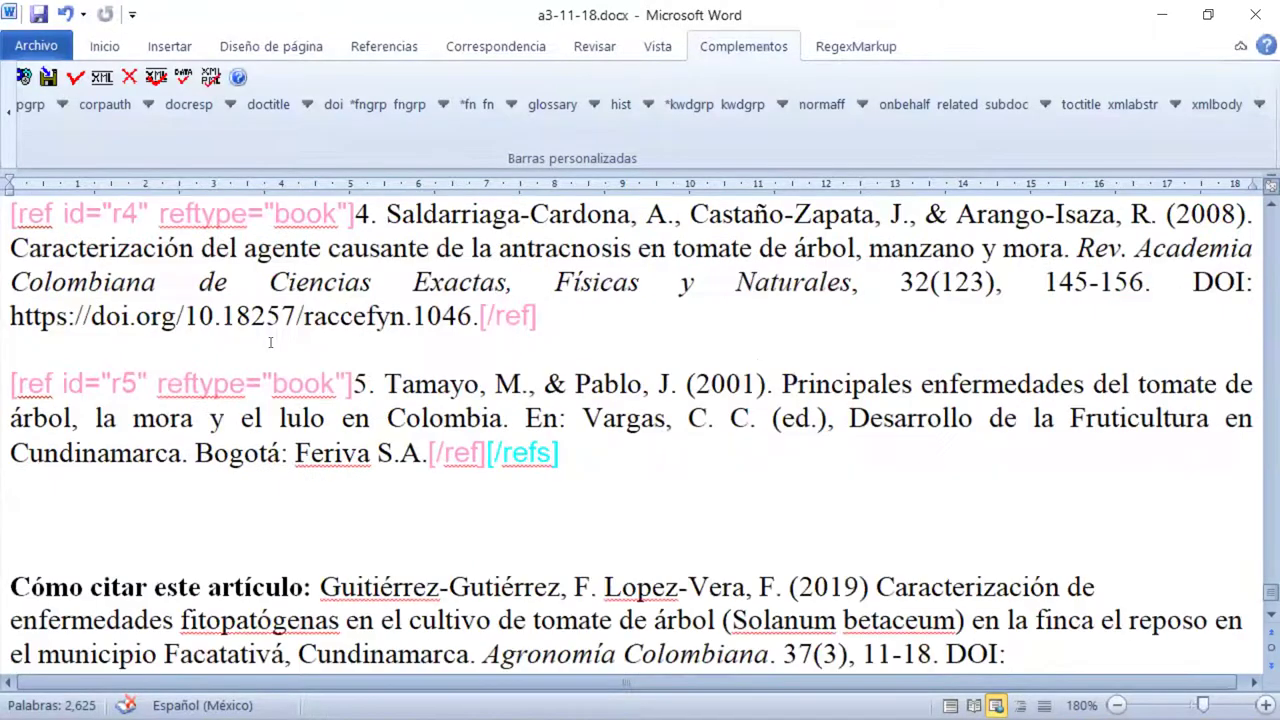
scroll(184, 359, up, 6)
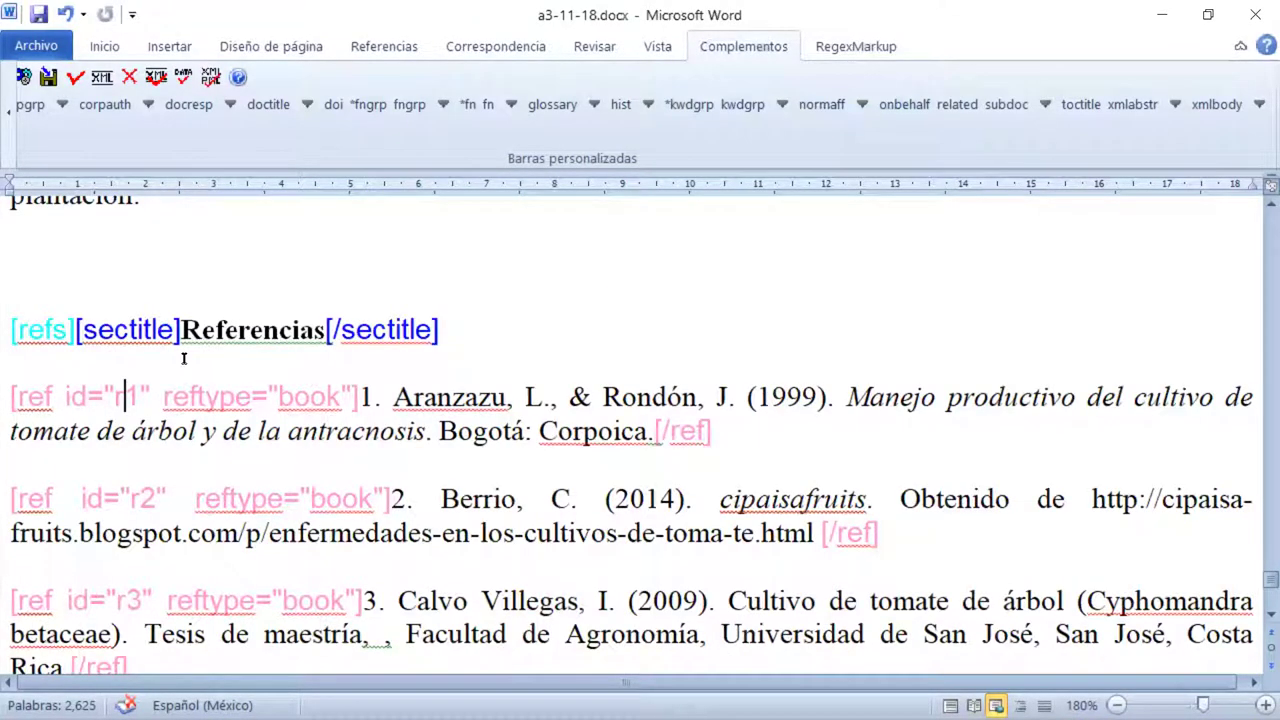
scroll(184, 359, down, 2)
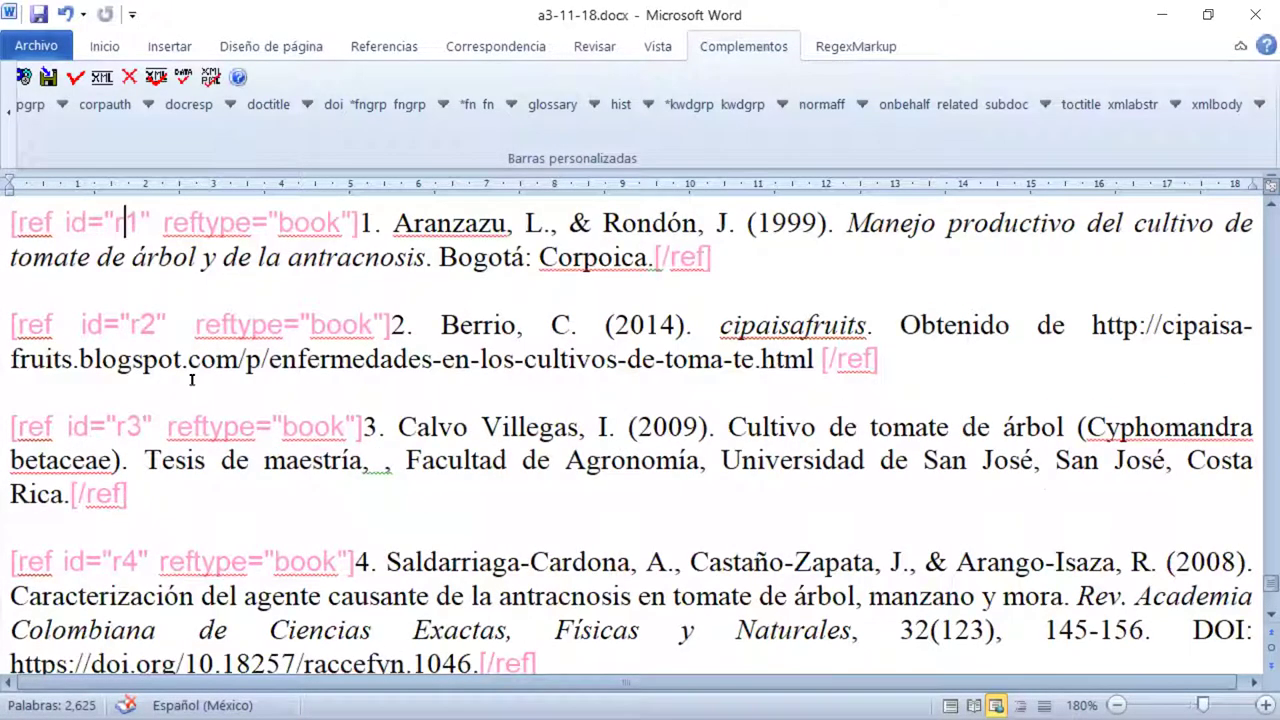
scroll(189, 380, up, 1)
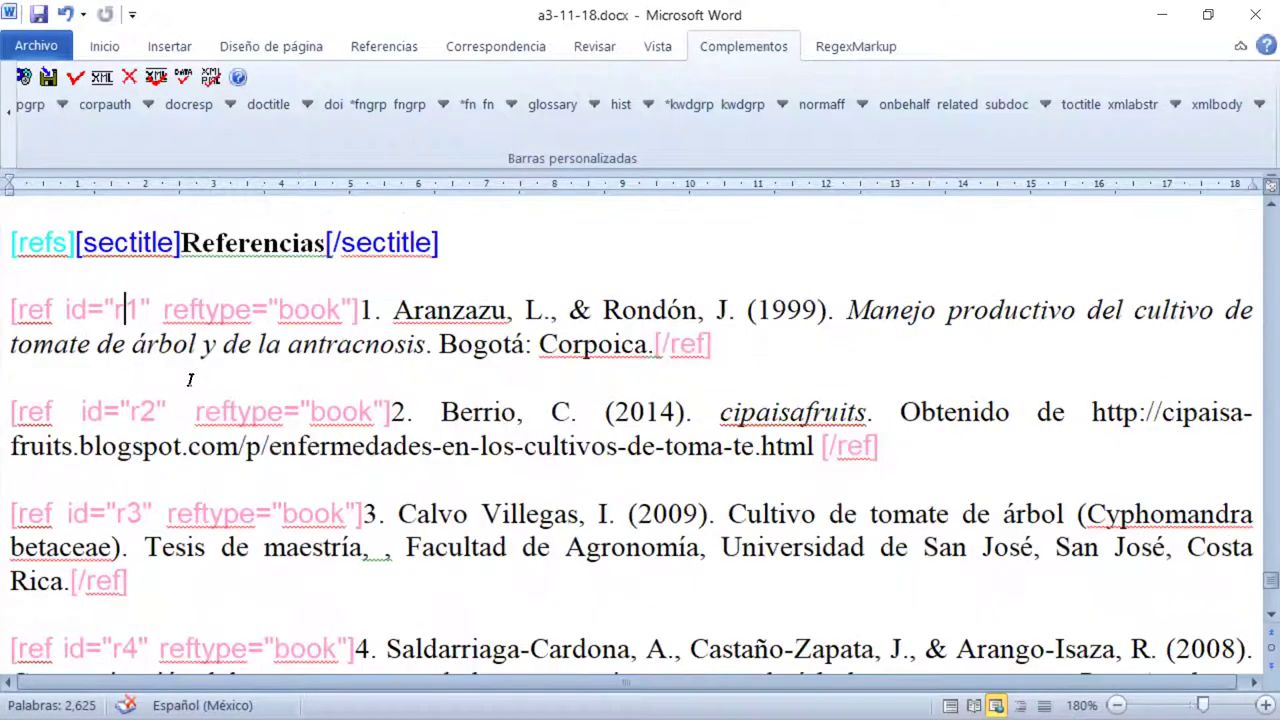
Bring up the markup tags available inside a ref, going down from the refs level.
click(310, 316)
click(8, 152)
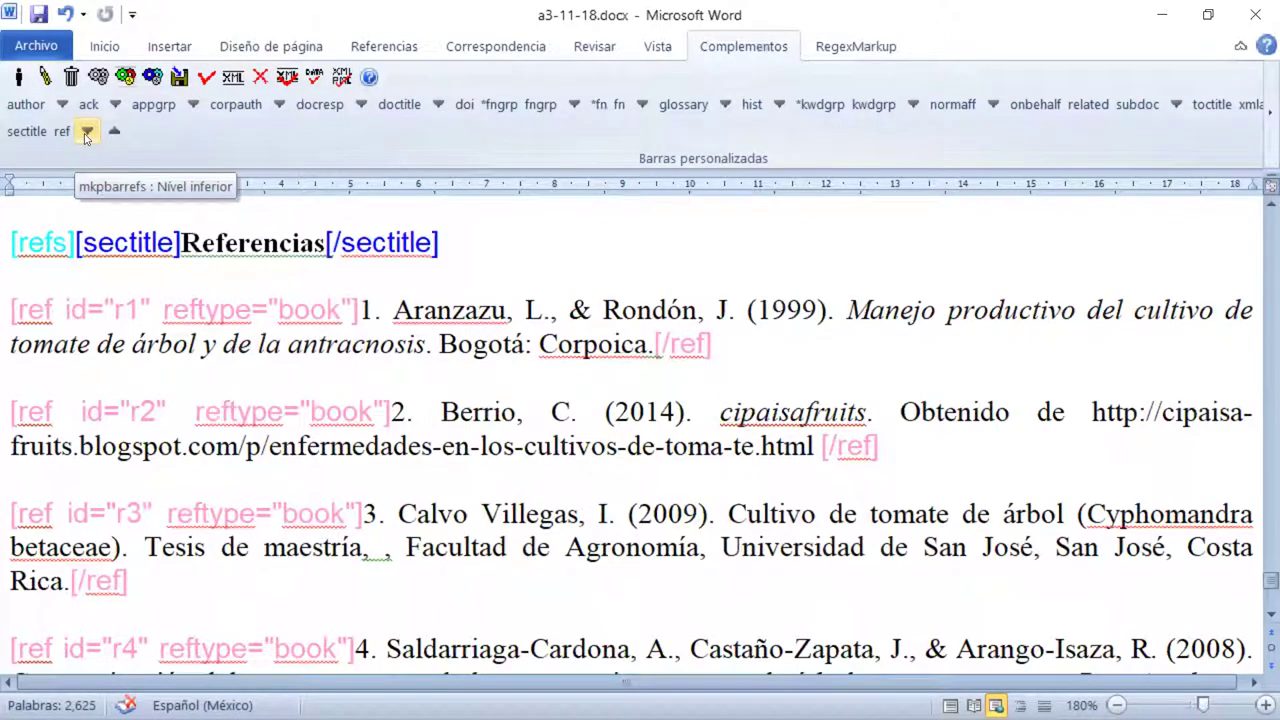
click(86, 133)
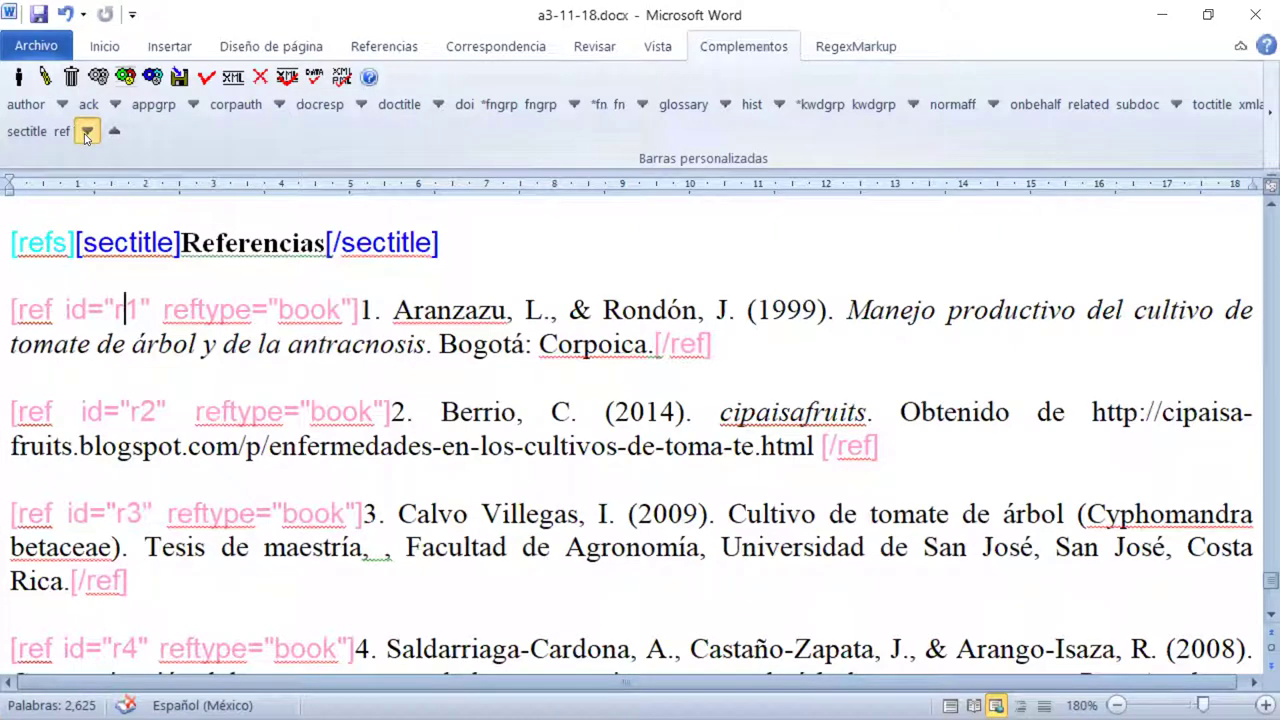
click(86, 133)
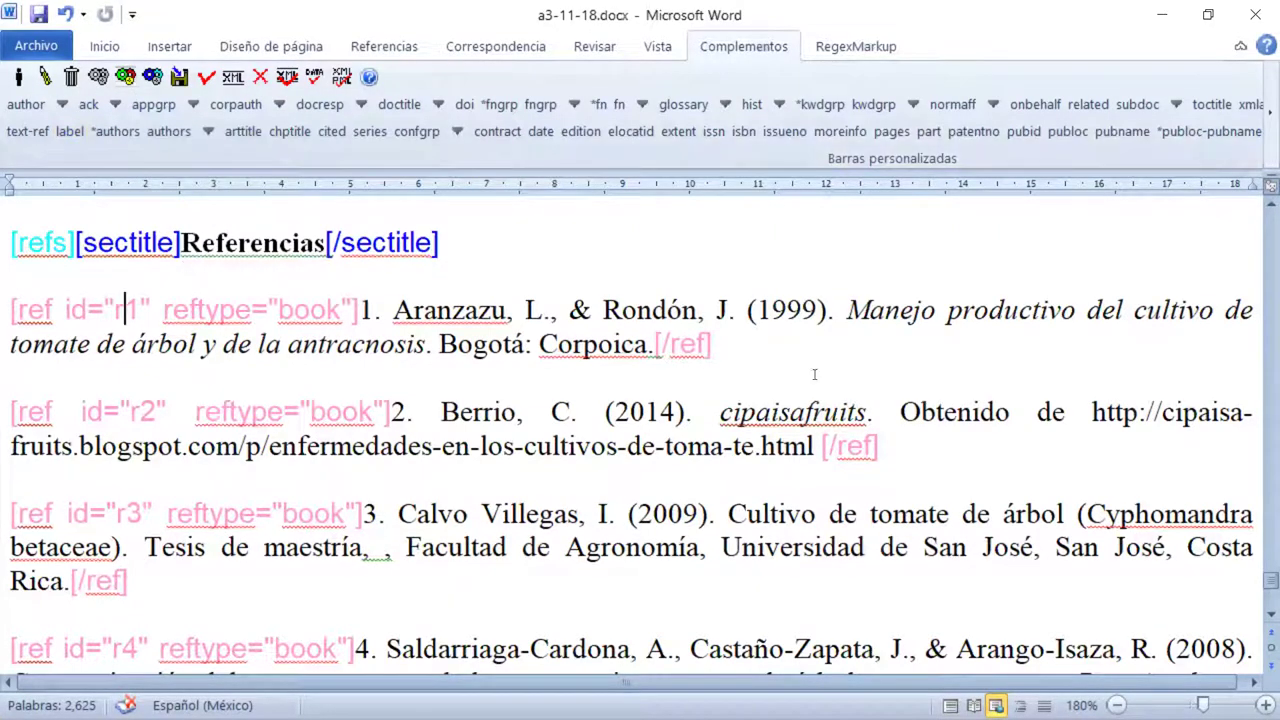
scroll(918, 382, down, 3)
scroll(920, 383, up, 4)
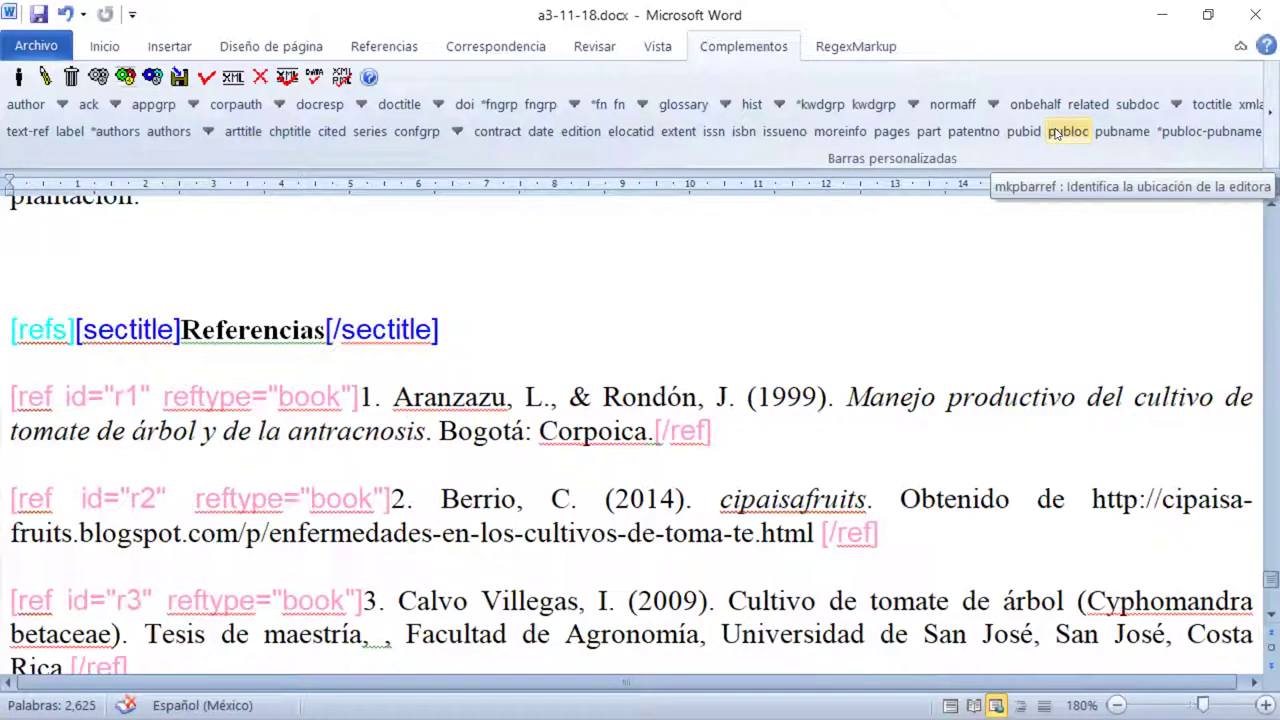
scroll(408, 237, down, 2)
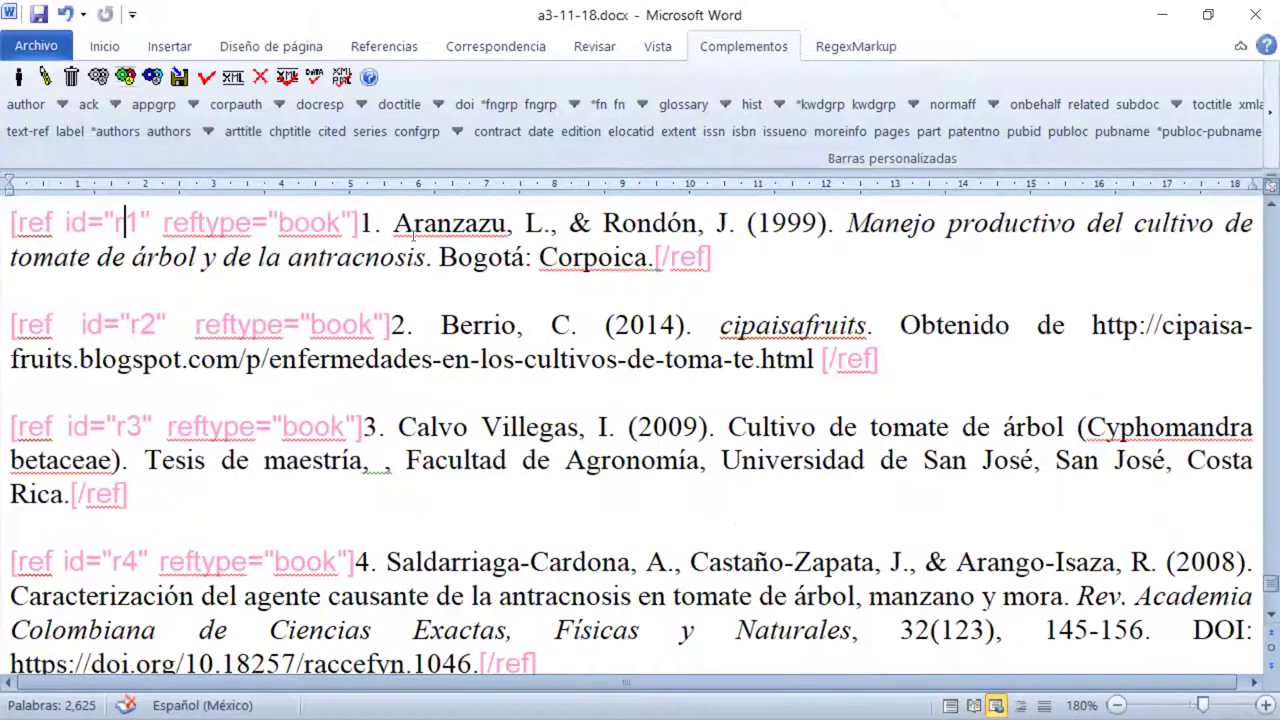
scroll(413, 237, up, 1)
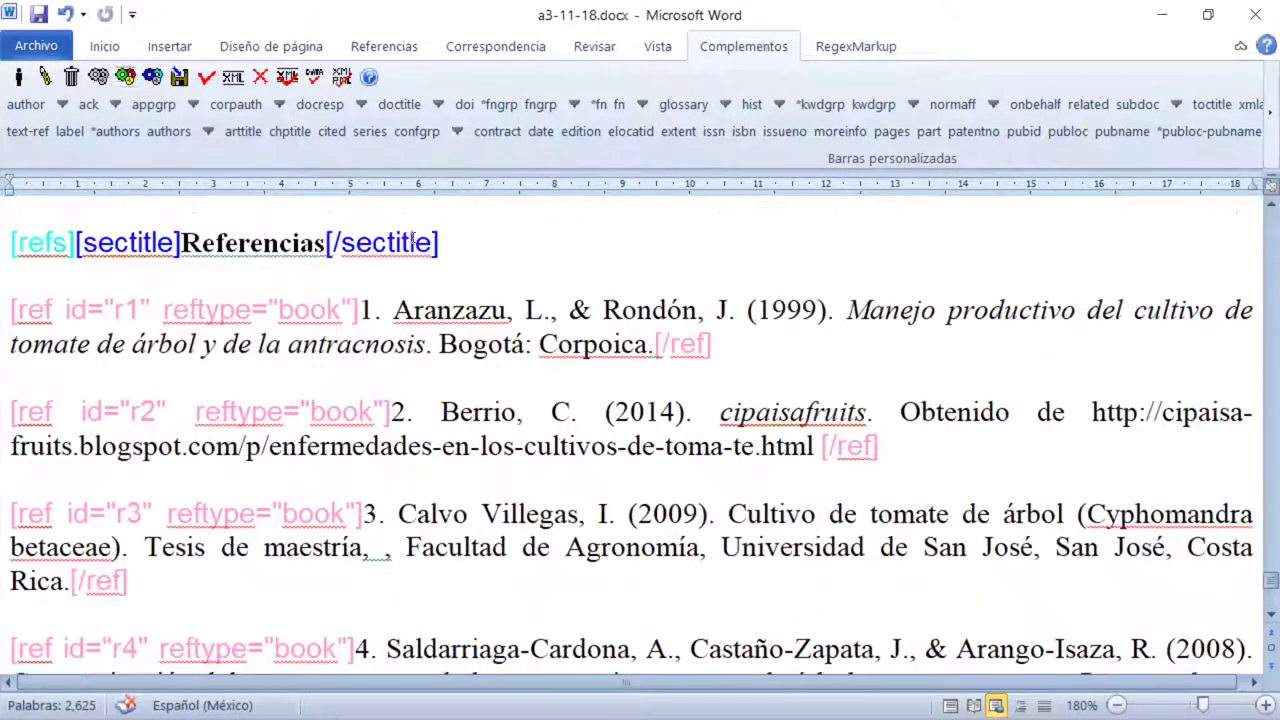
Tag the number 1 at the start of the first reference as label.
double_click(366, 310)
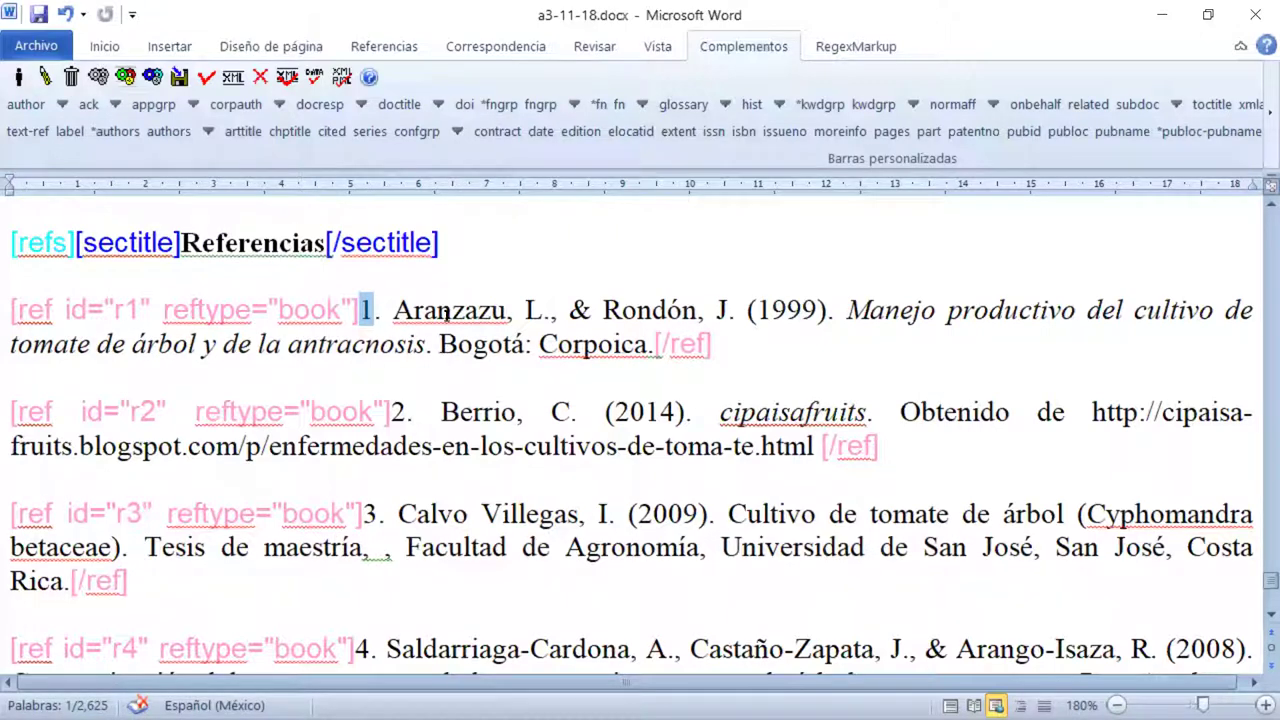
mouse_move(443, 306)
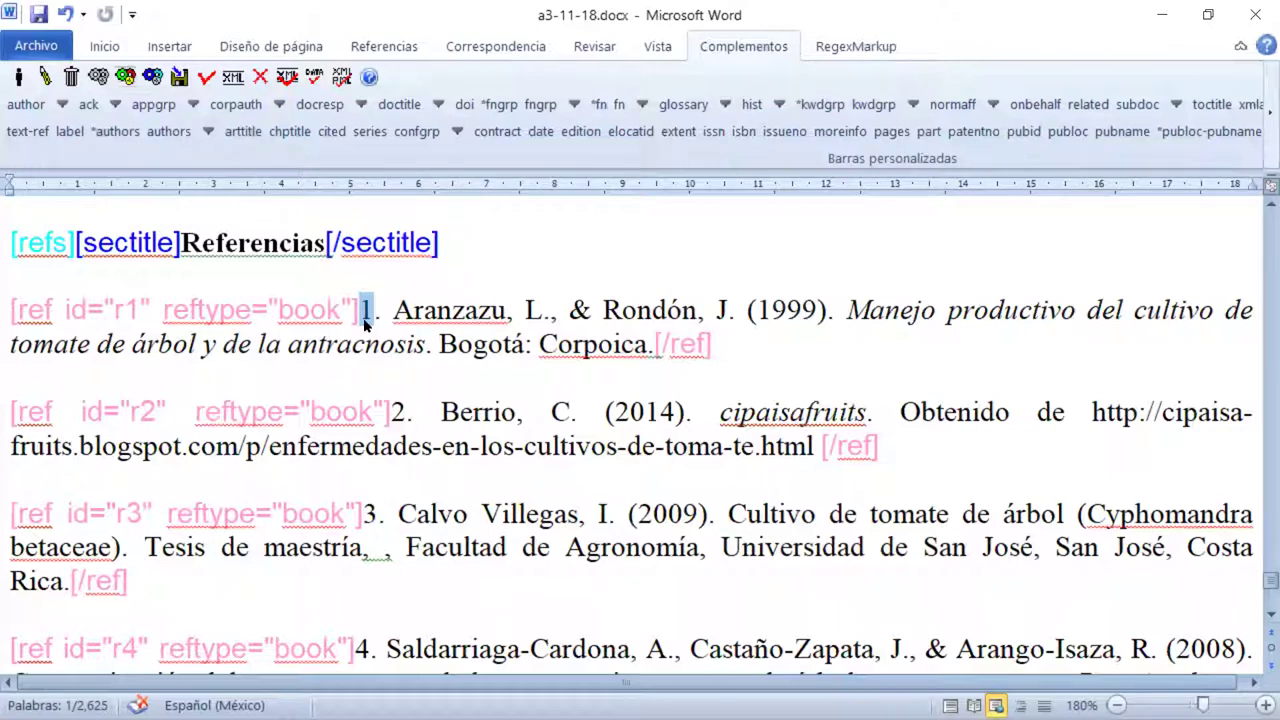
click(70, 134)
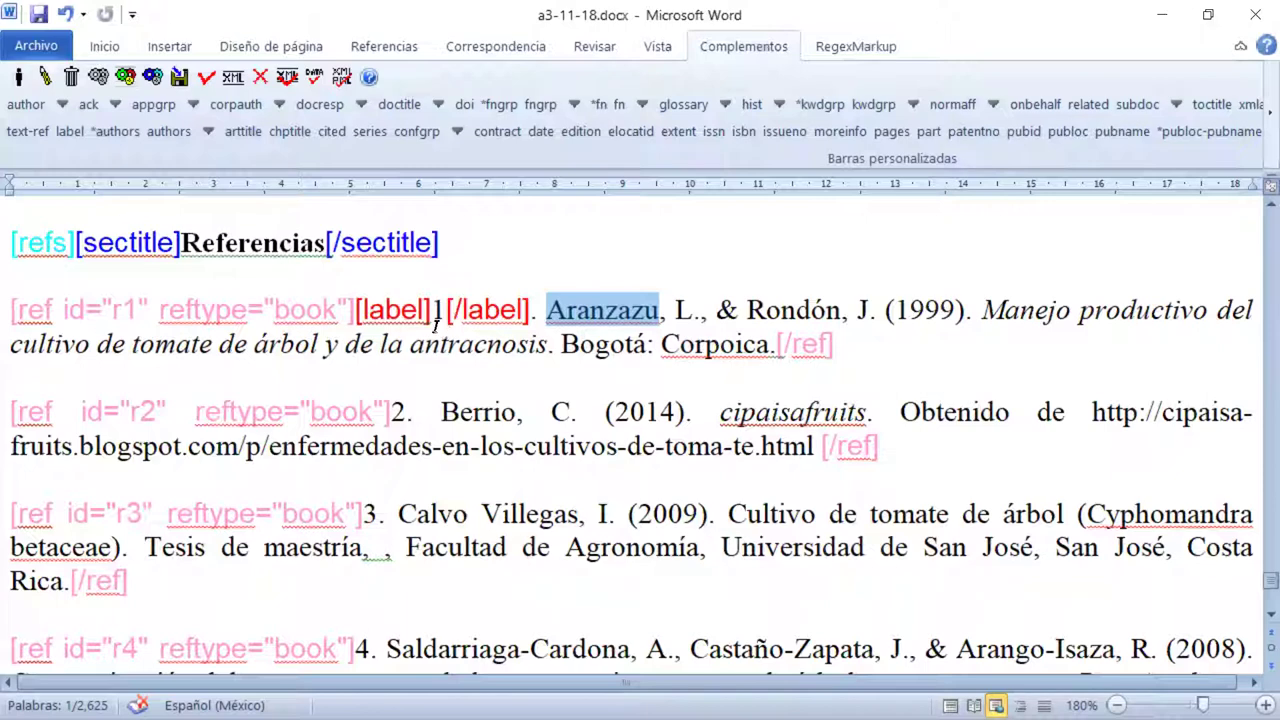
Tag both authors of the first reference together with the automatic *authors markup, using the role No definido.
click(594, 314)
double_click(570, 312)
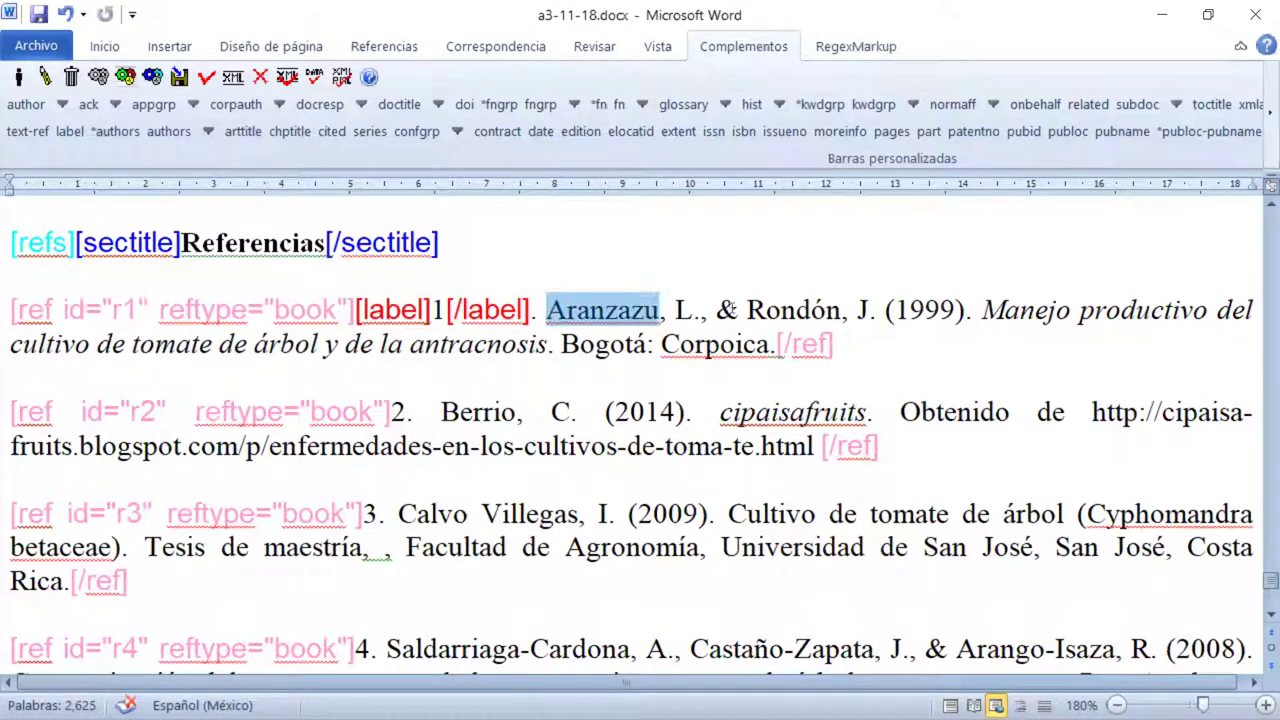
drag(728, 310, 876, 312)
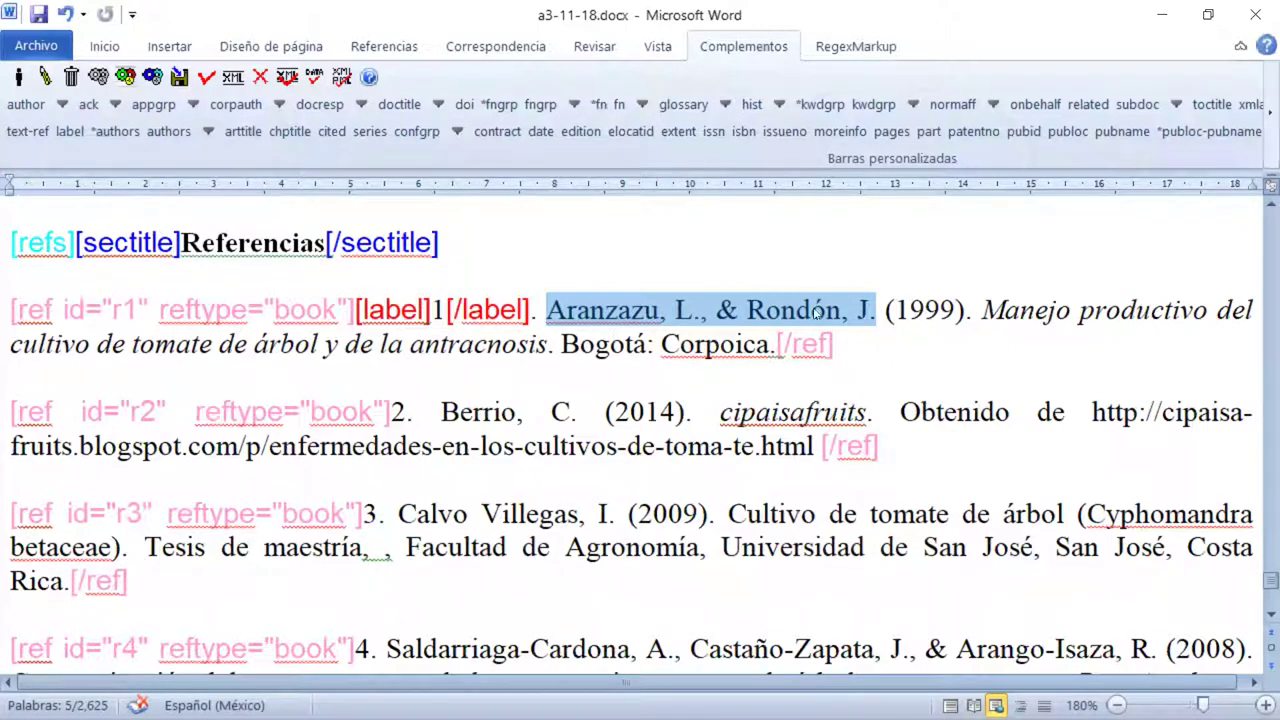
click(127, 131)
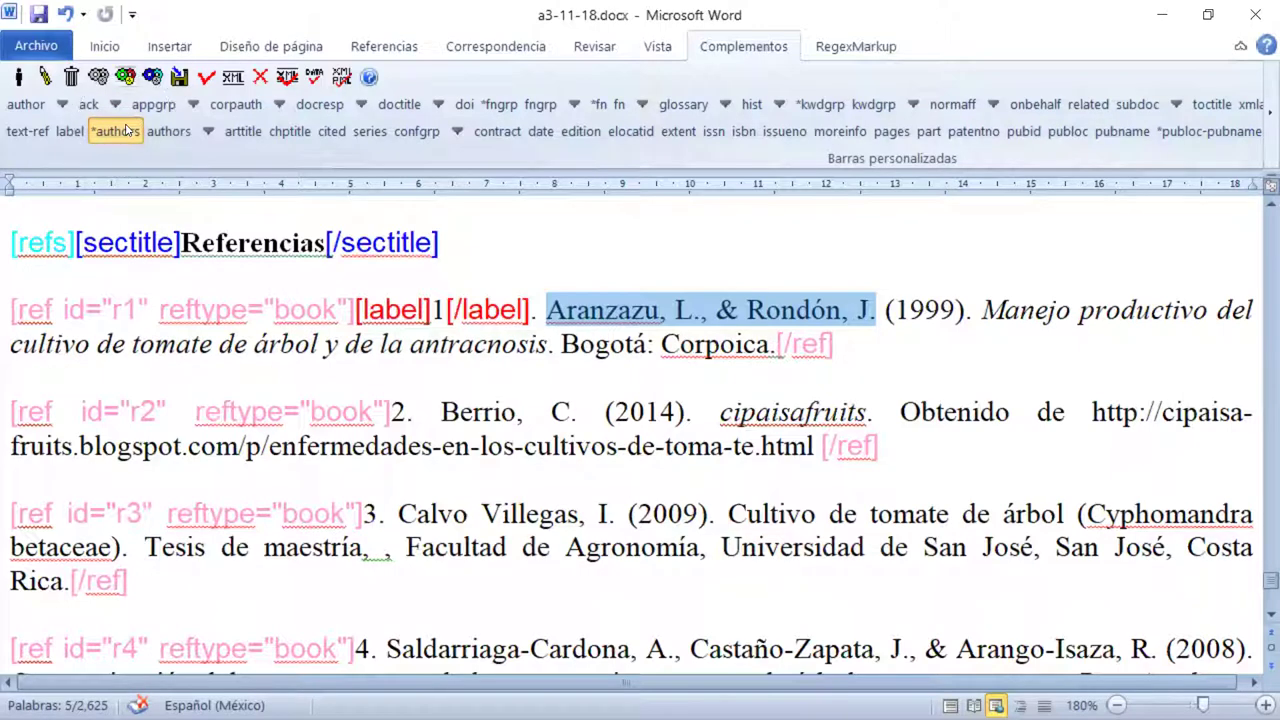
click(127, 131)
click(127, 131)
click(127, 131)
click(127, 131)
click(127, 131)
click(127, 131)
click(127, 136)
click(127, 136)
click(127, 136)
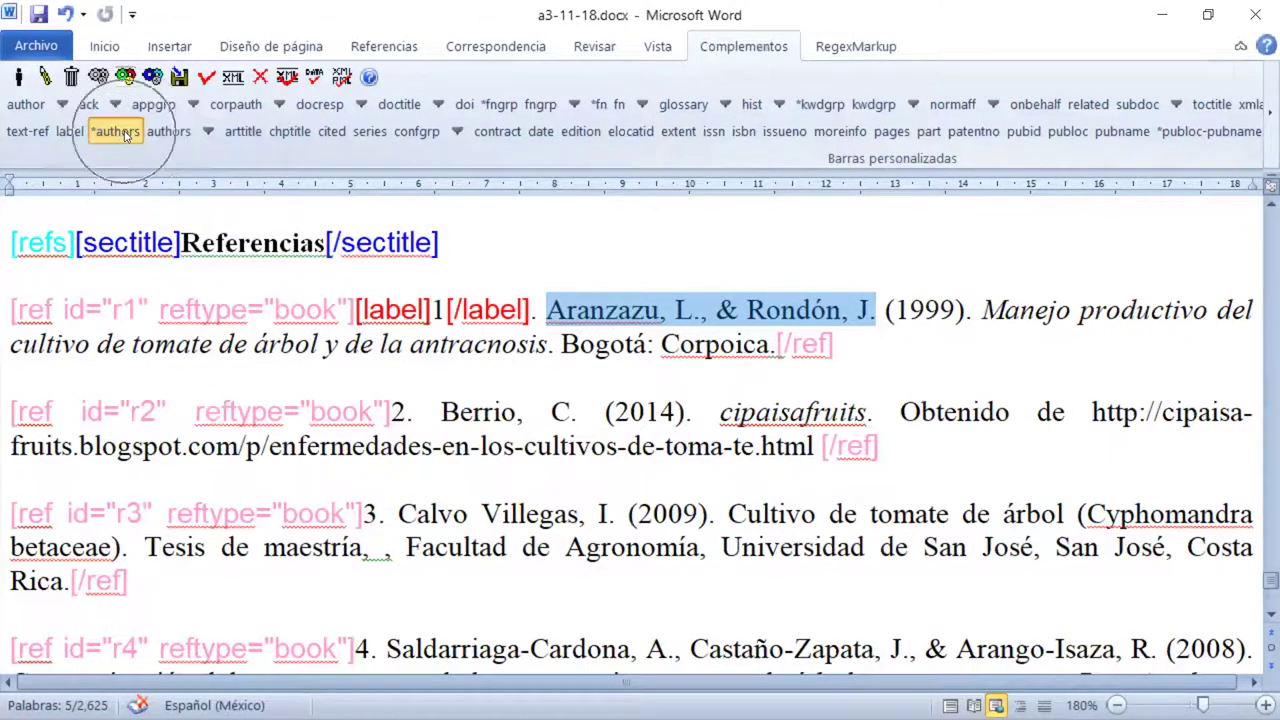
click(127, 136)
click(127, 136)
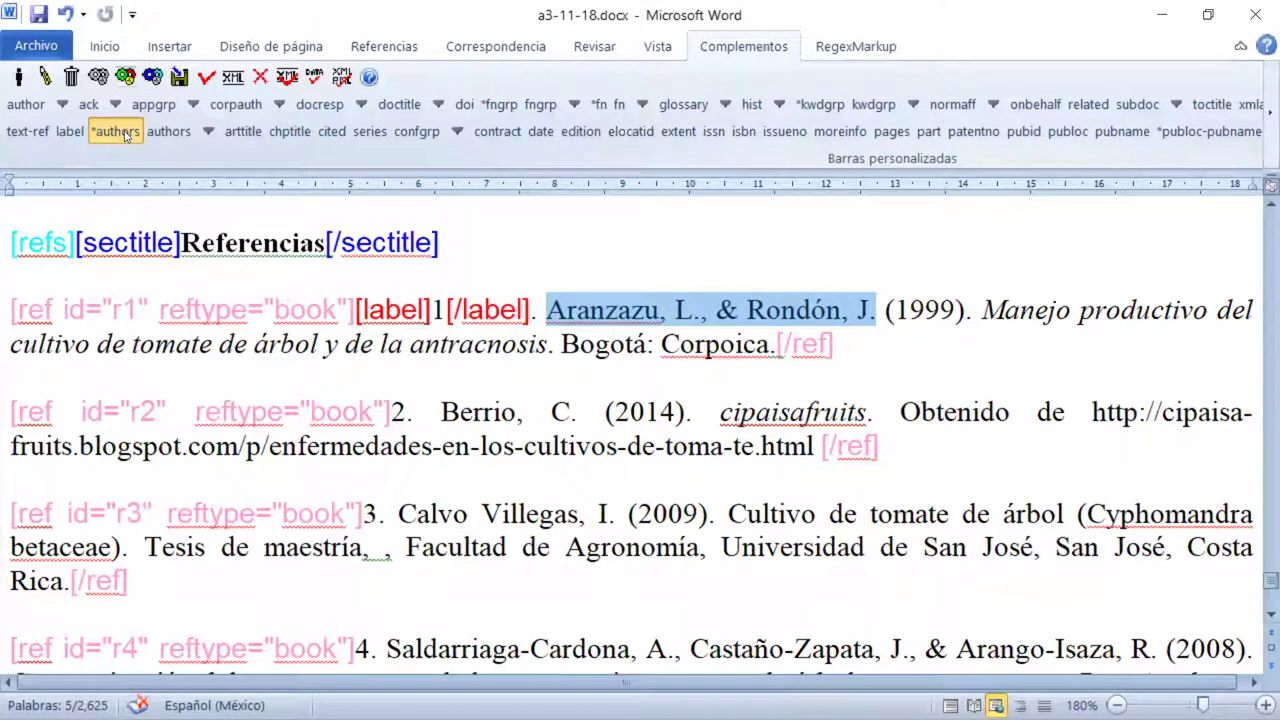
click(127, 136)
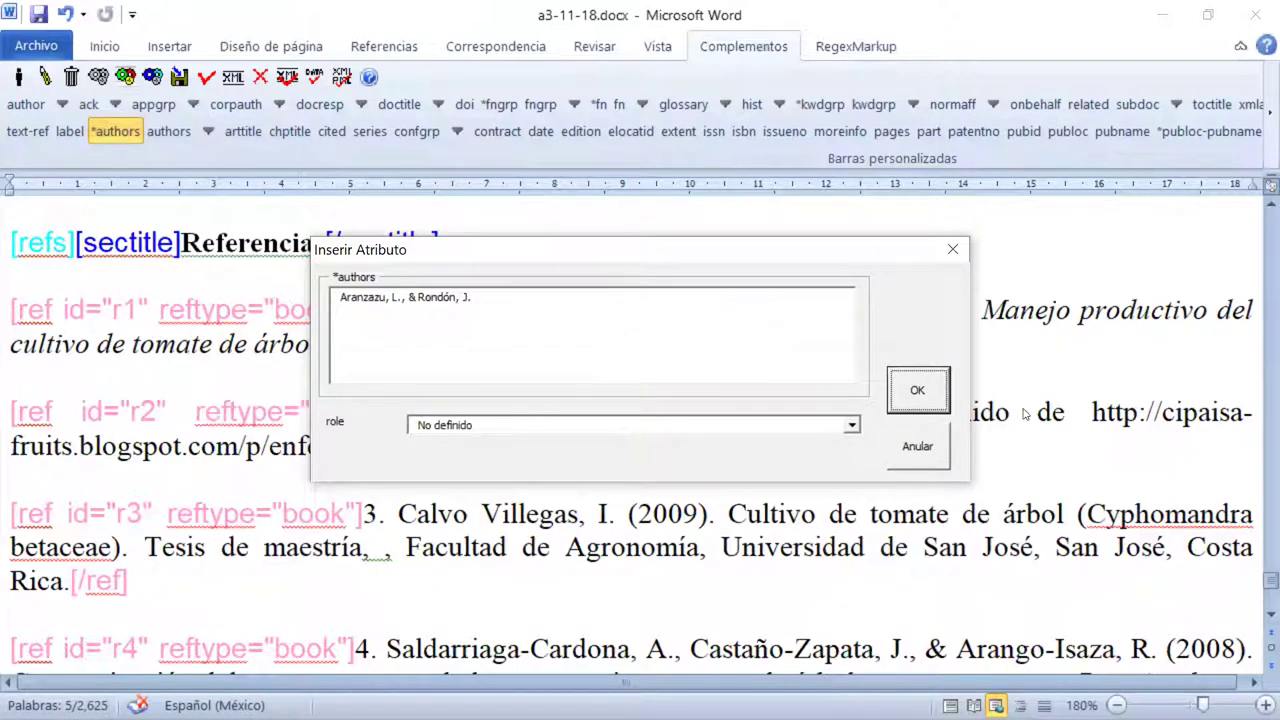
click(912, 403)
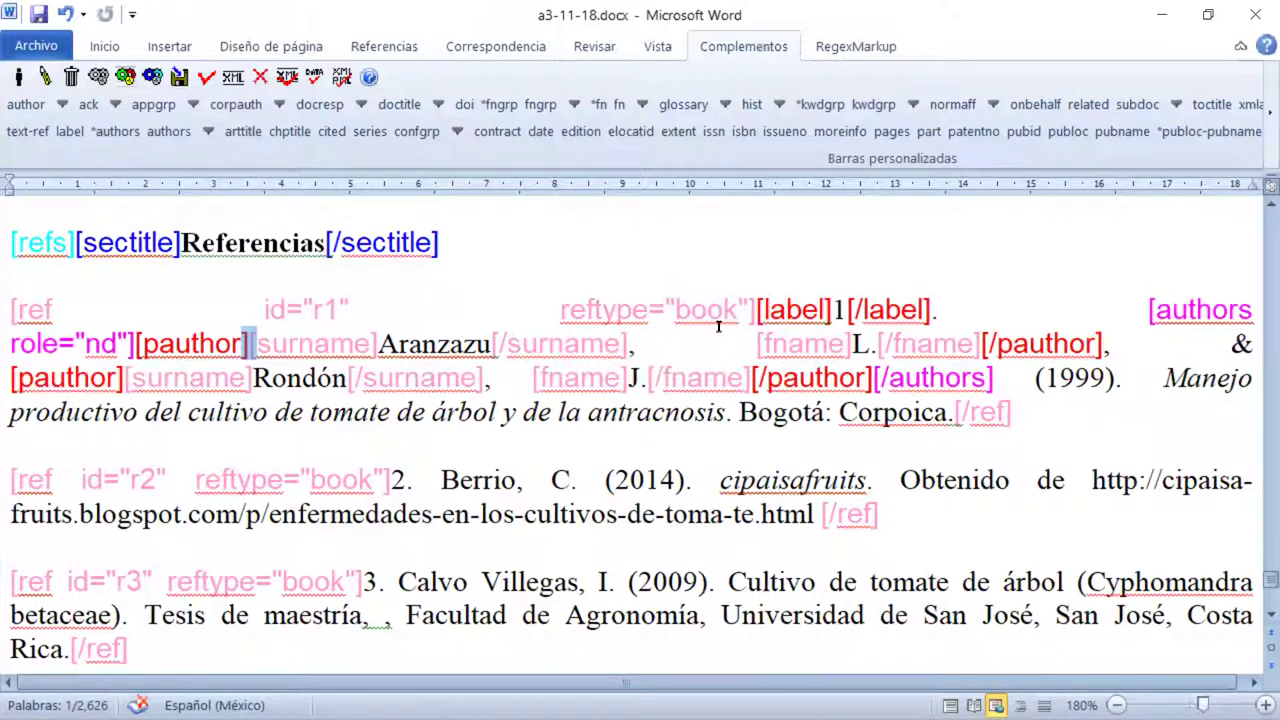
click(175, 342)
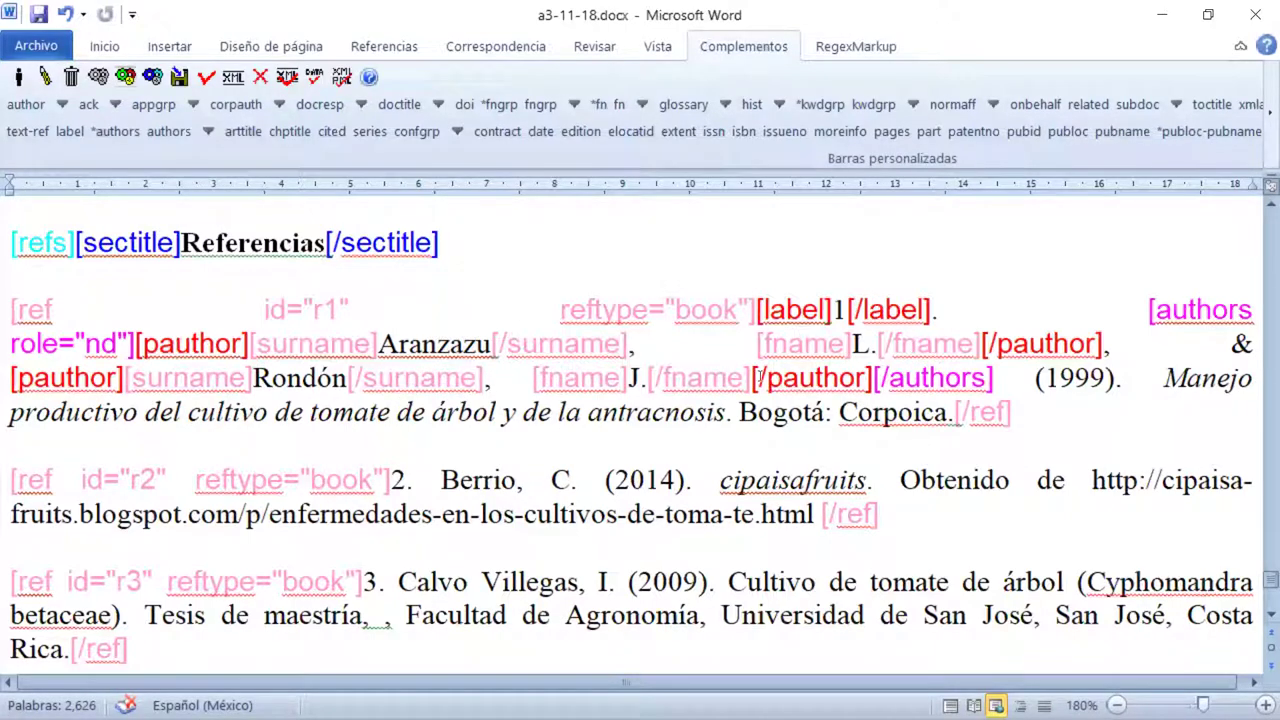
Tag the year 1999 in the first reference as date, with dateiso 19990000 and specyear 1999.
double_click(1052, 378)
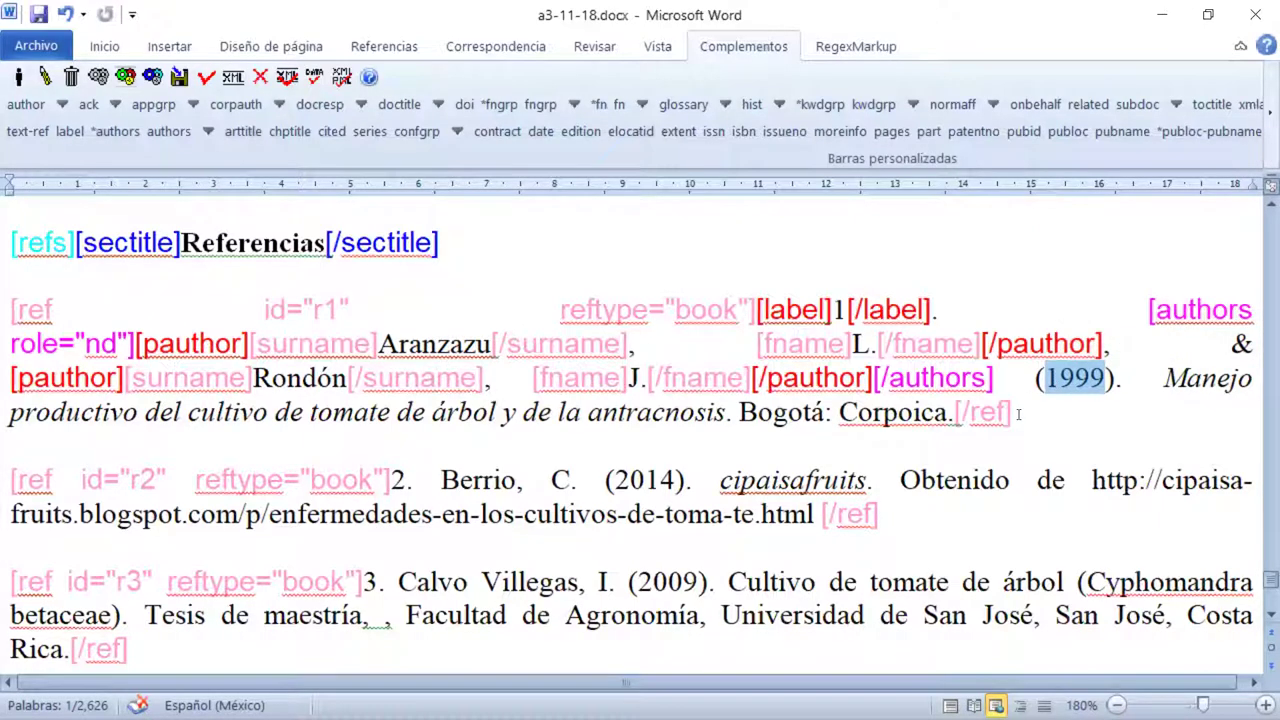
click(541, 134)
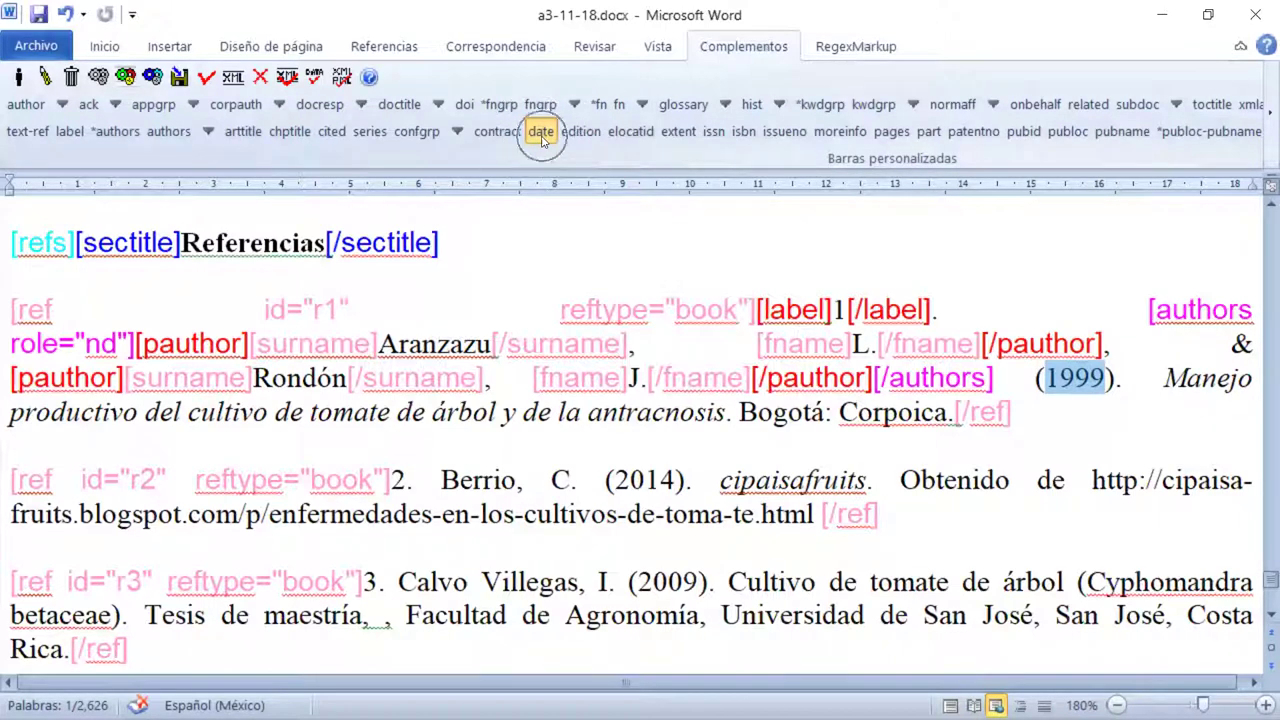
click(541, 134)
click(541, 134)
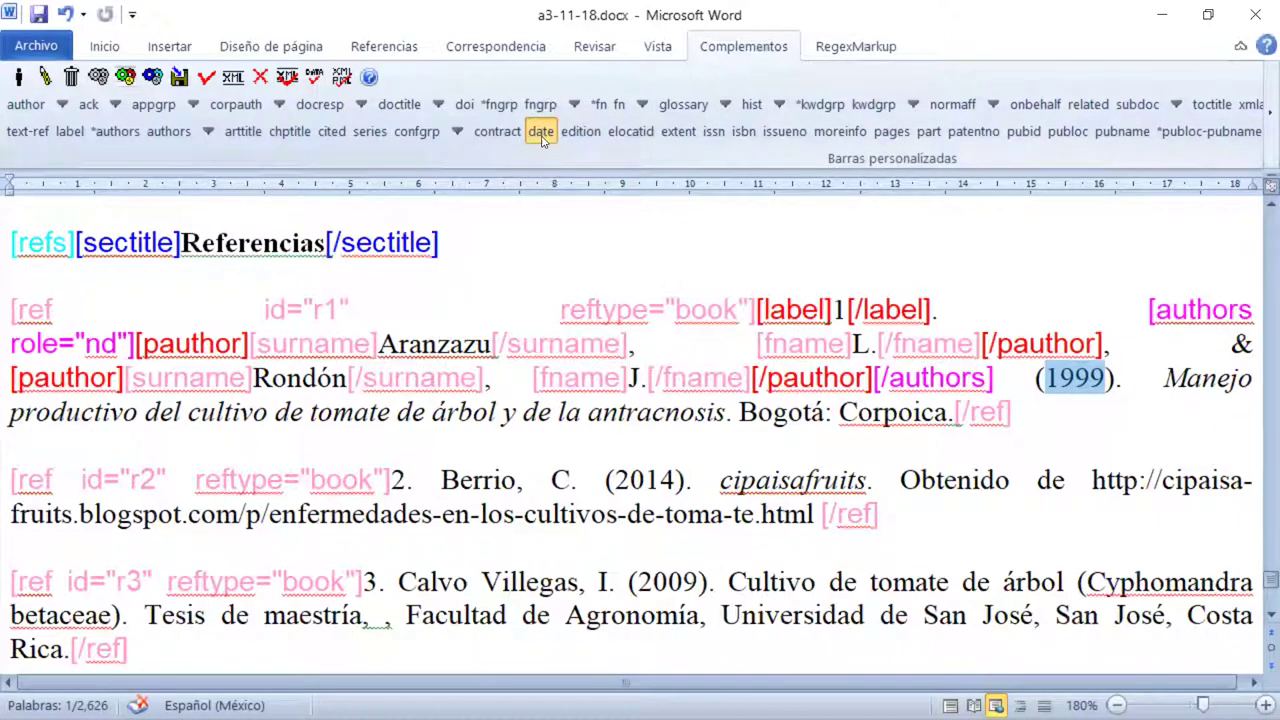
click(541, 134)
click(541, 134)
click(541, 134)
click(541, 134)
click(541, 134)
click(541, 134)
click(541, 134)
click(541, 134)
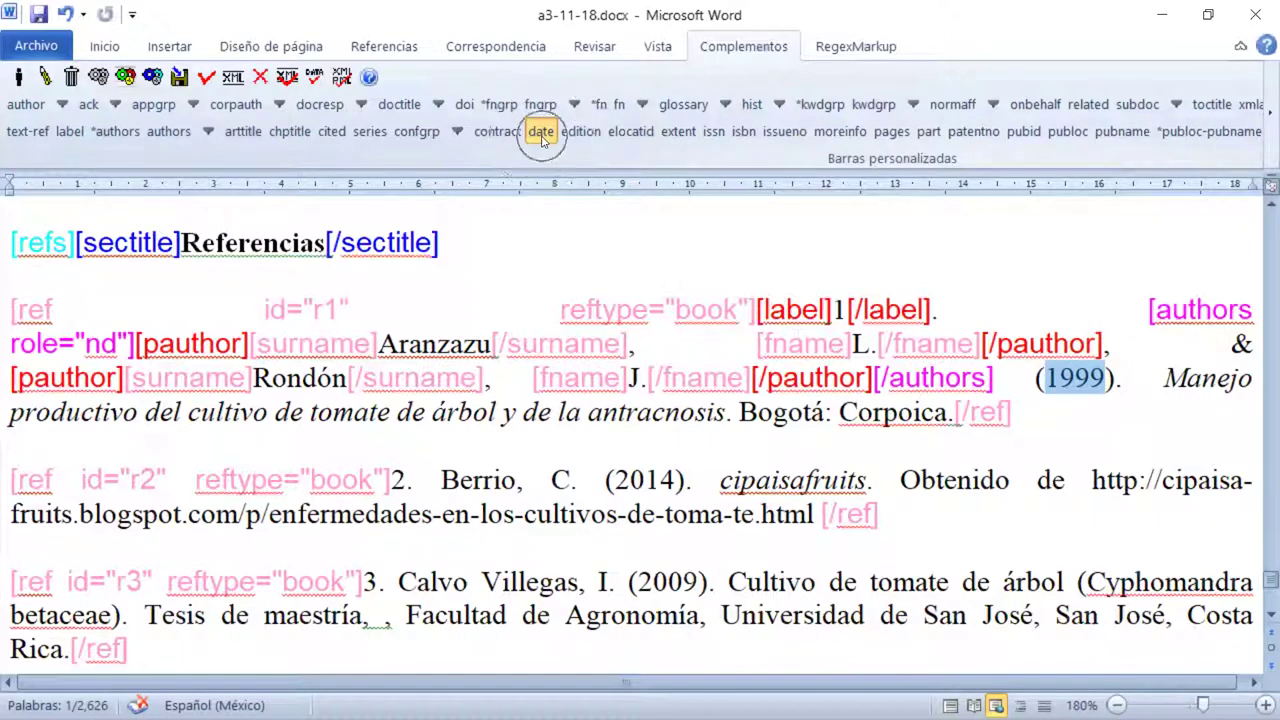
click(541, 134)
click(541, 134)
click(541, 134)
click(541, 134)
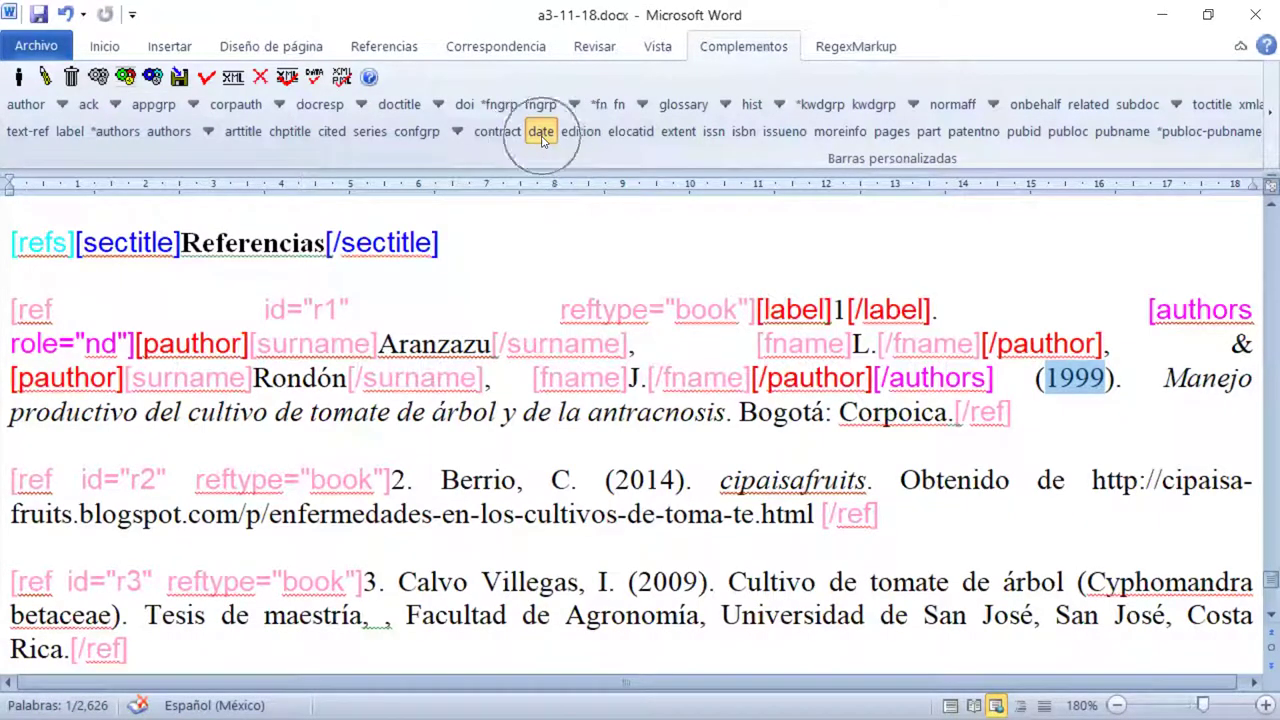
click(541, 134)
click(541, 134)
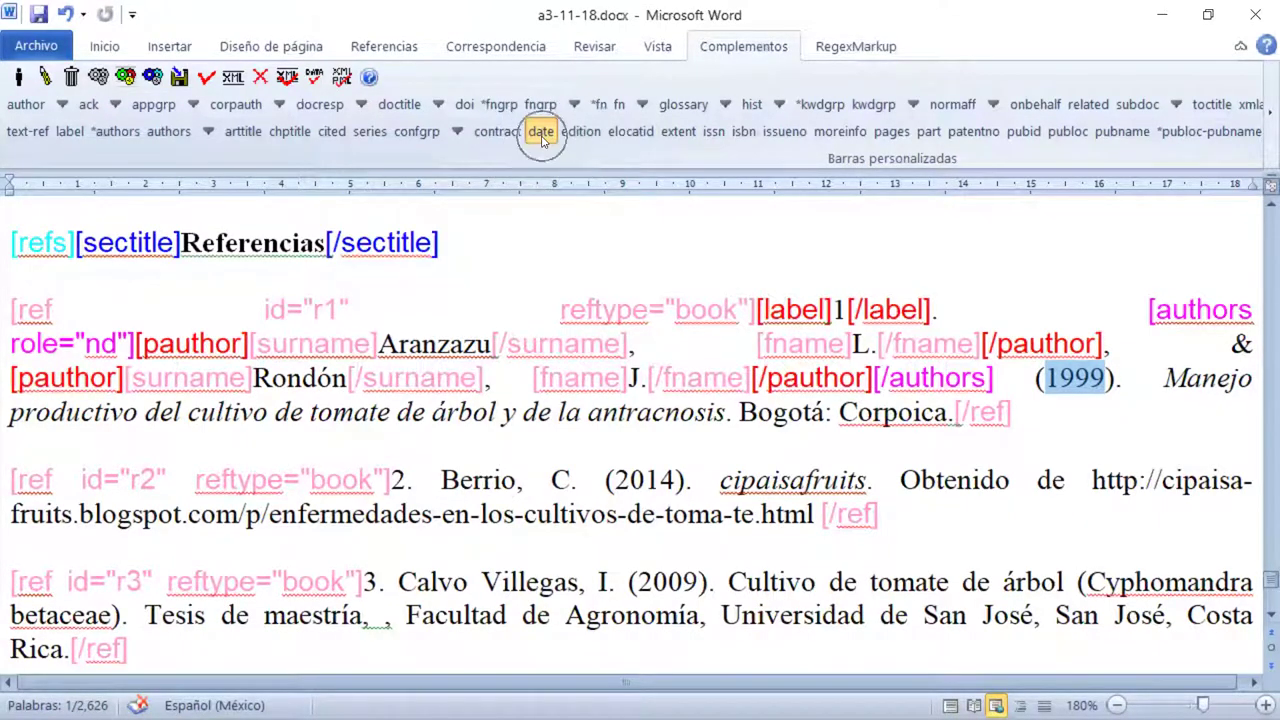
click(541, 134)
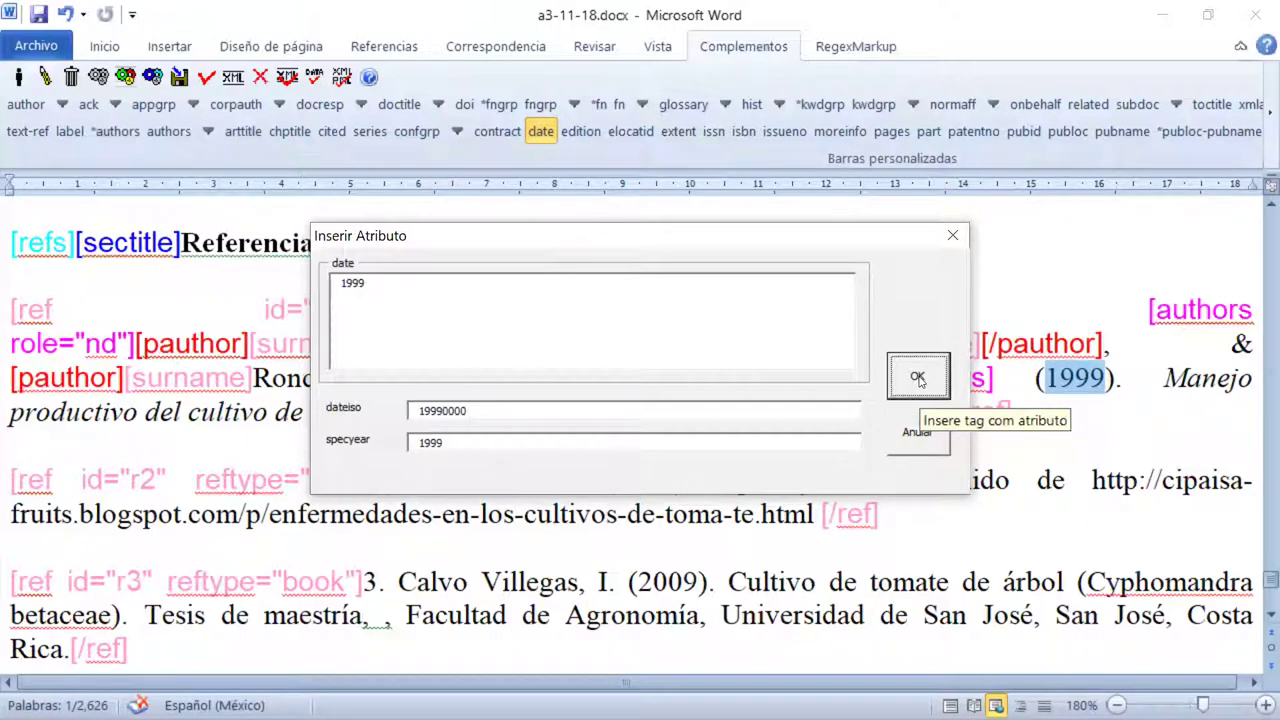
click(918, 378)
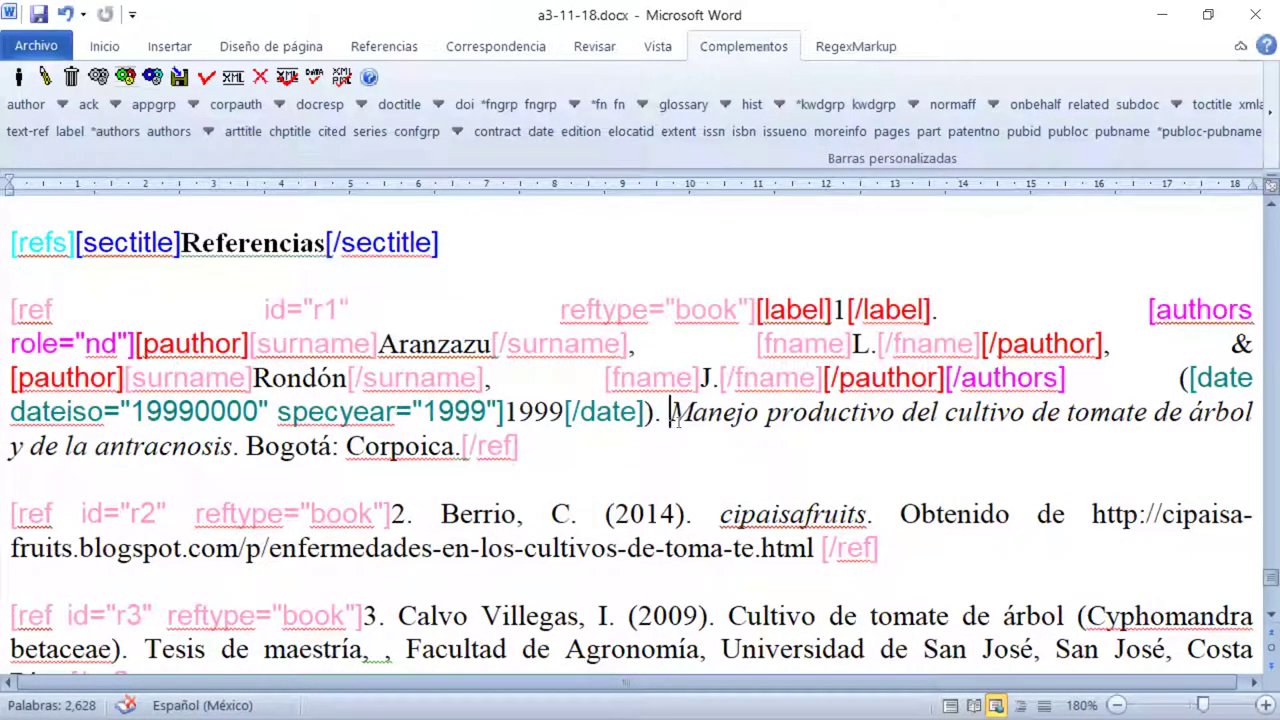
Tag the first reference's title, "Manejo productivo del cultivo de tomate de árbol y de la antracnosis", as source.
drag(670, 420, 233, 450)
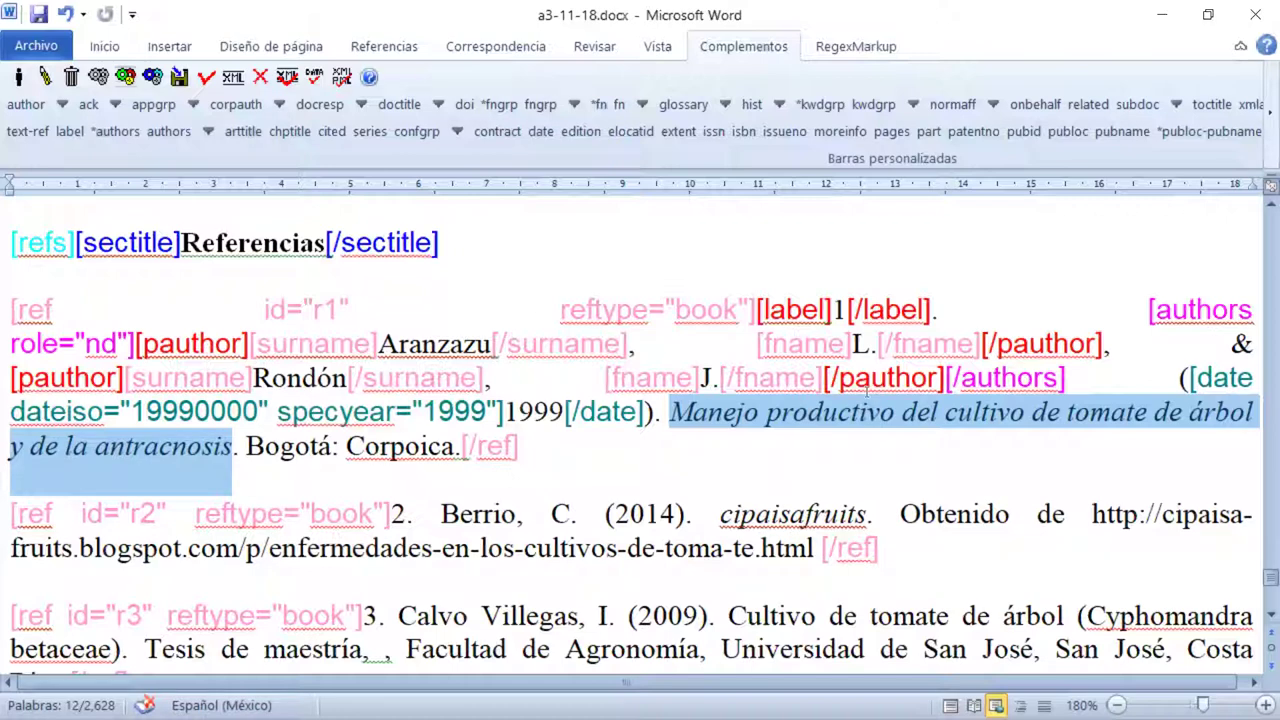
click(1262, 118)
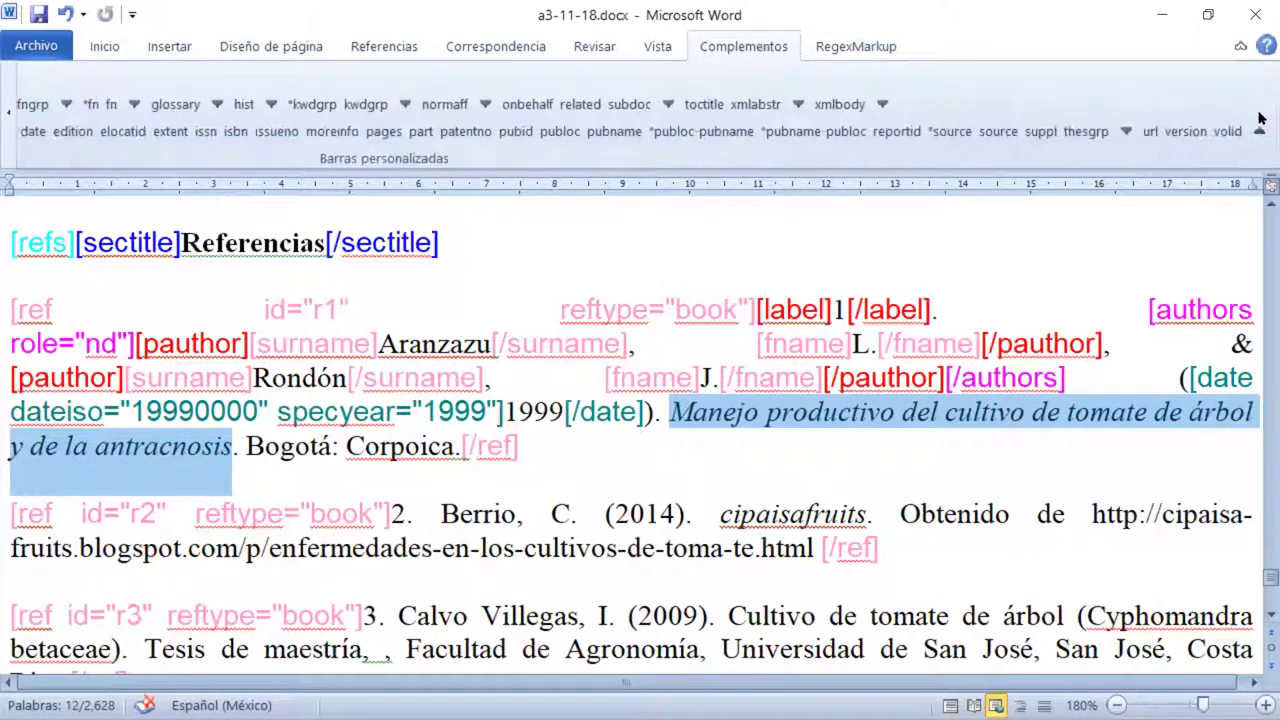
click(998, 131)
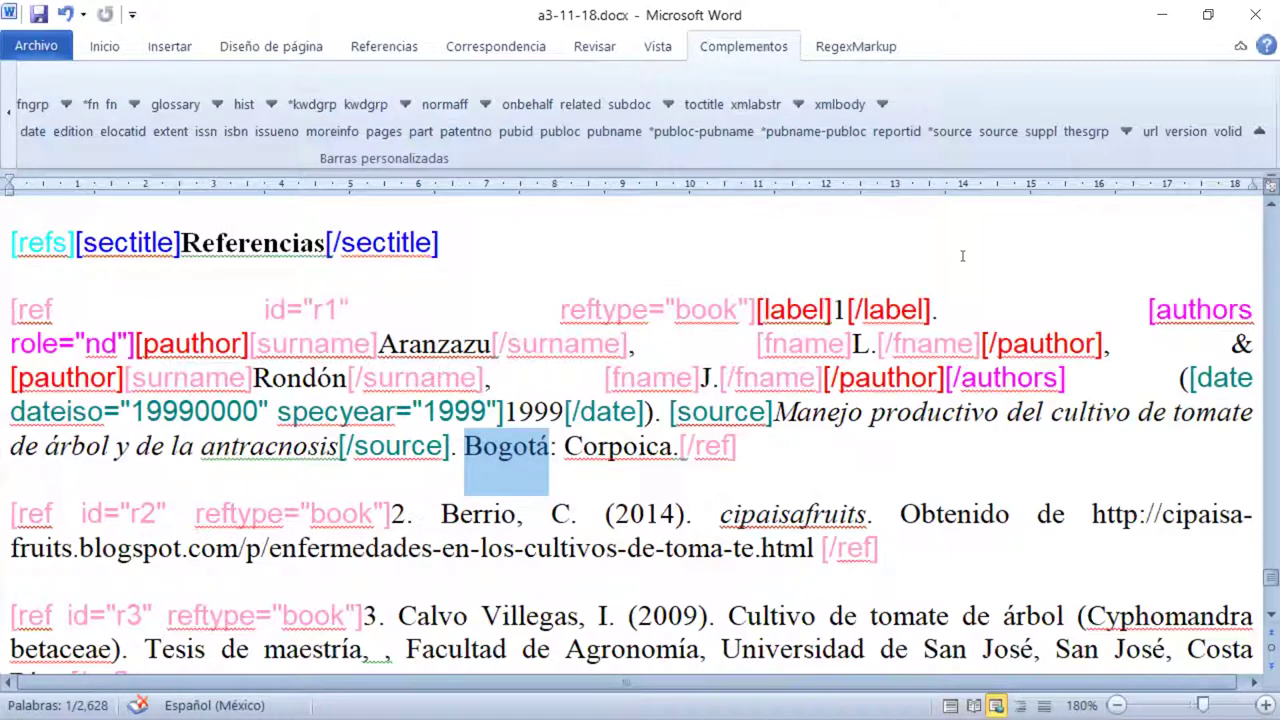
Tag Bogotá as publoc and Corpoica as pubname in the first reference.
scroll(963, 256, down, 1)
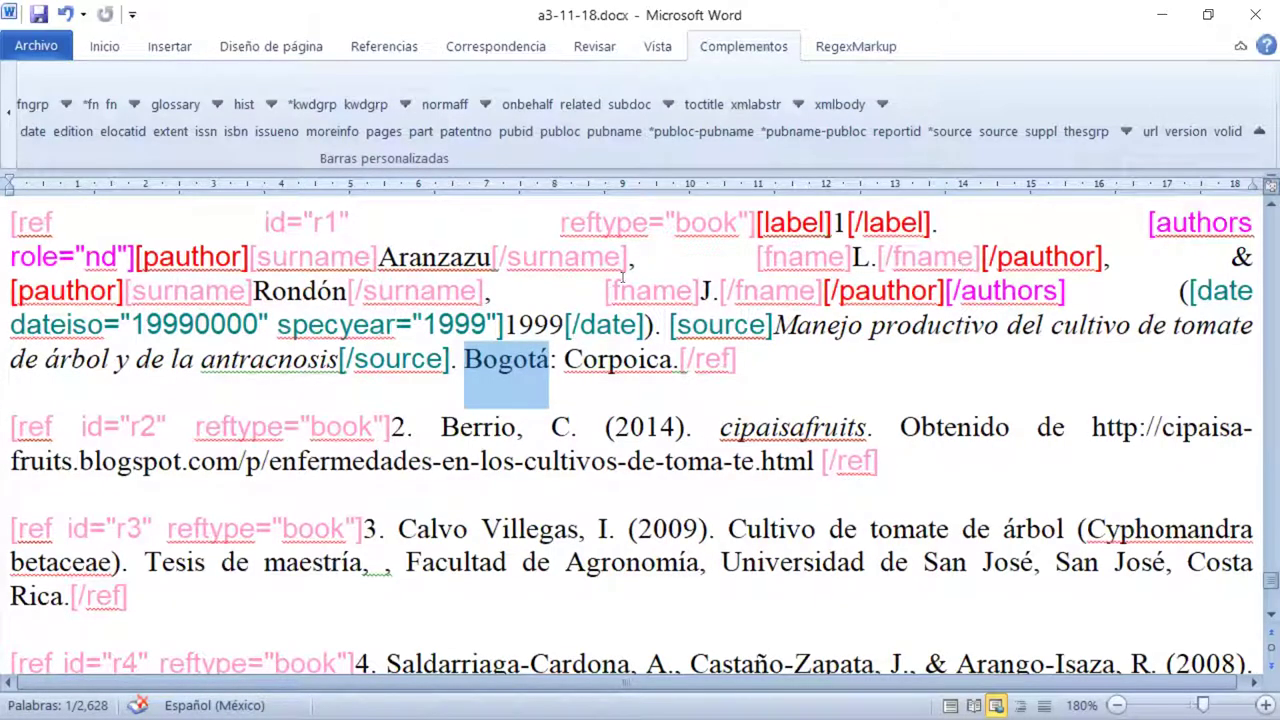
click(495, 375)
double_click(512, 368)
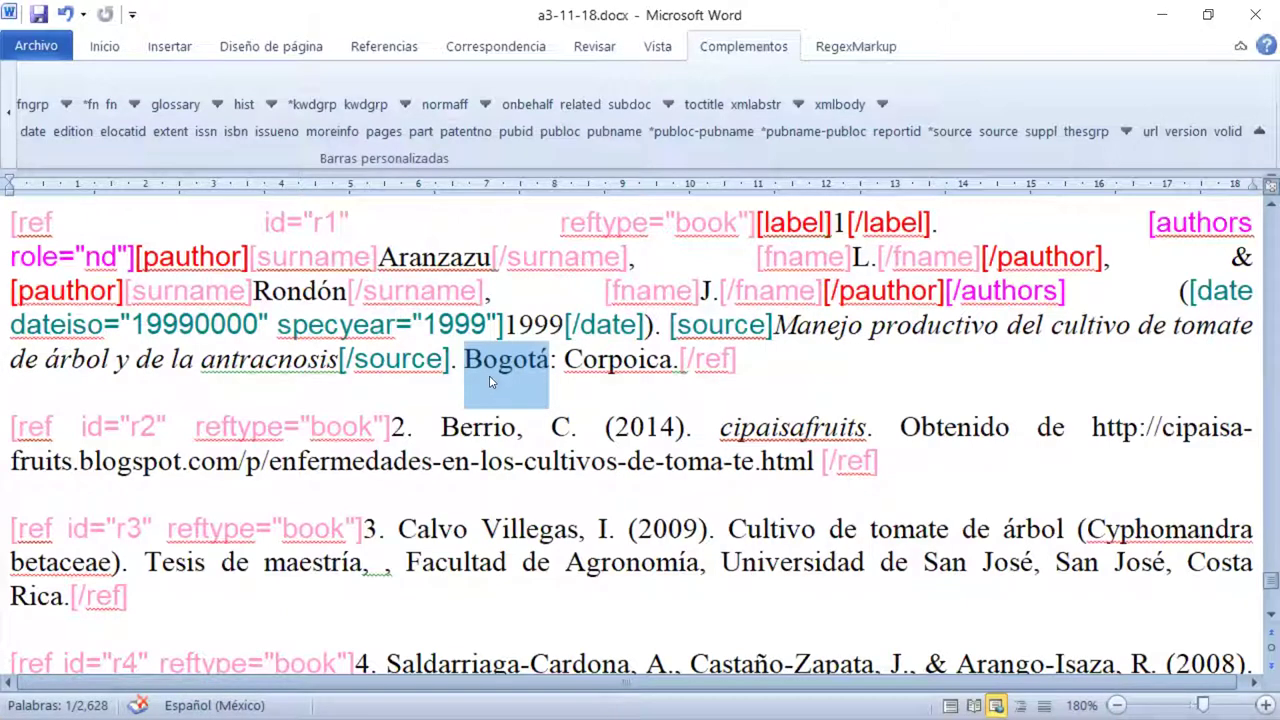
click(562, 132)
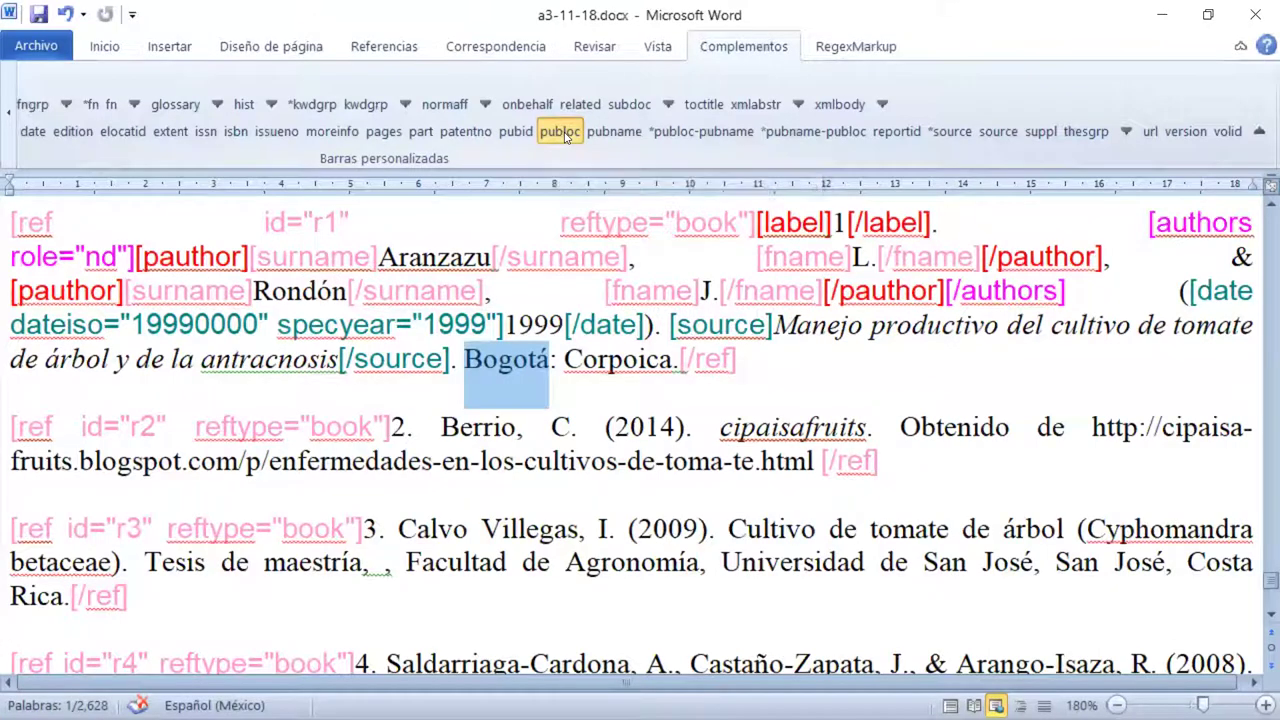
click(562, 132)
click(562, 132)
click(562, 132)
click(562, 132)
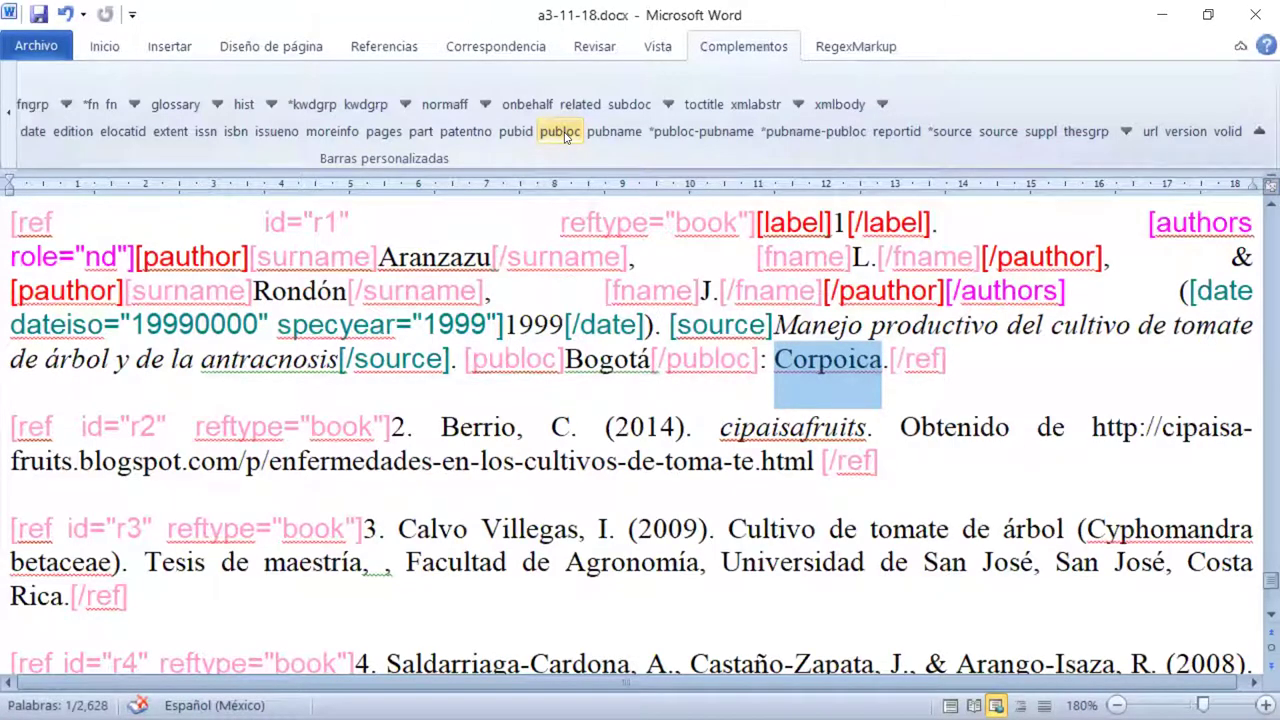
click(563, 132)
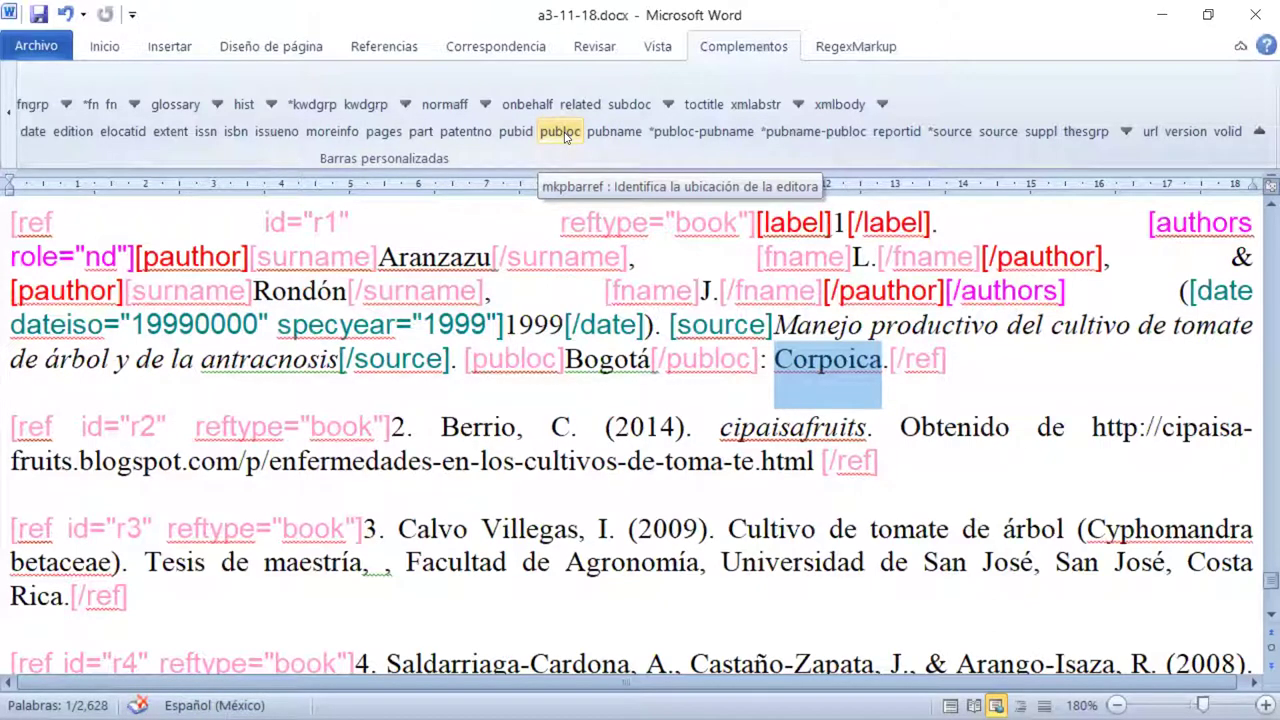
click(619, 136)
click(619, 136)
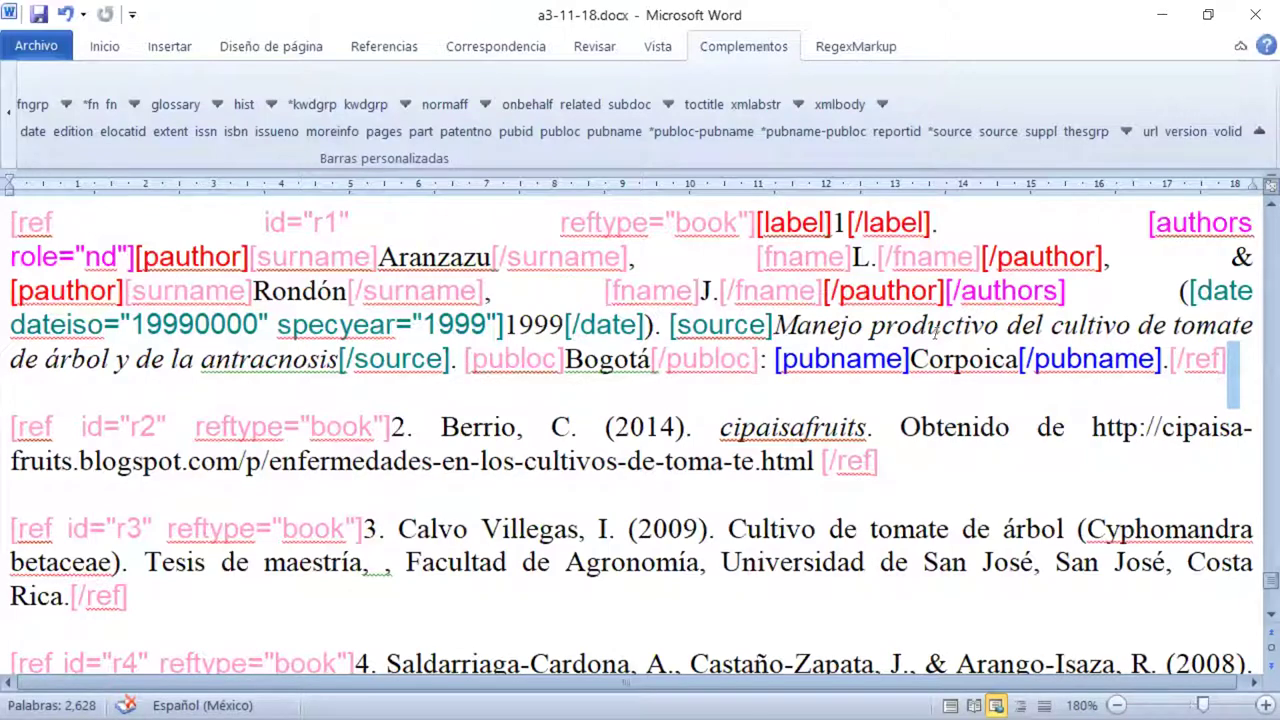
Tag the number 2 at the start of the second reference as label.
scroll(935, 331, up, 1)
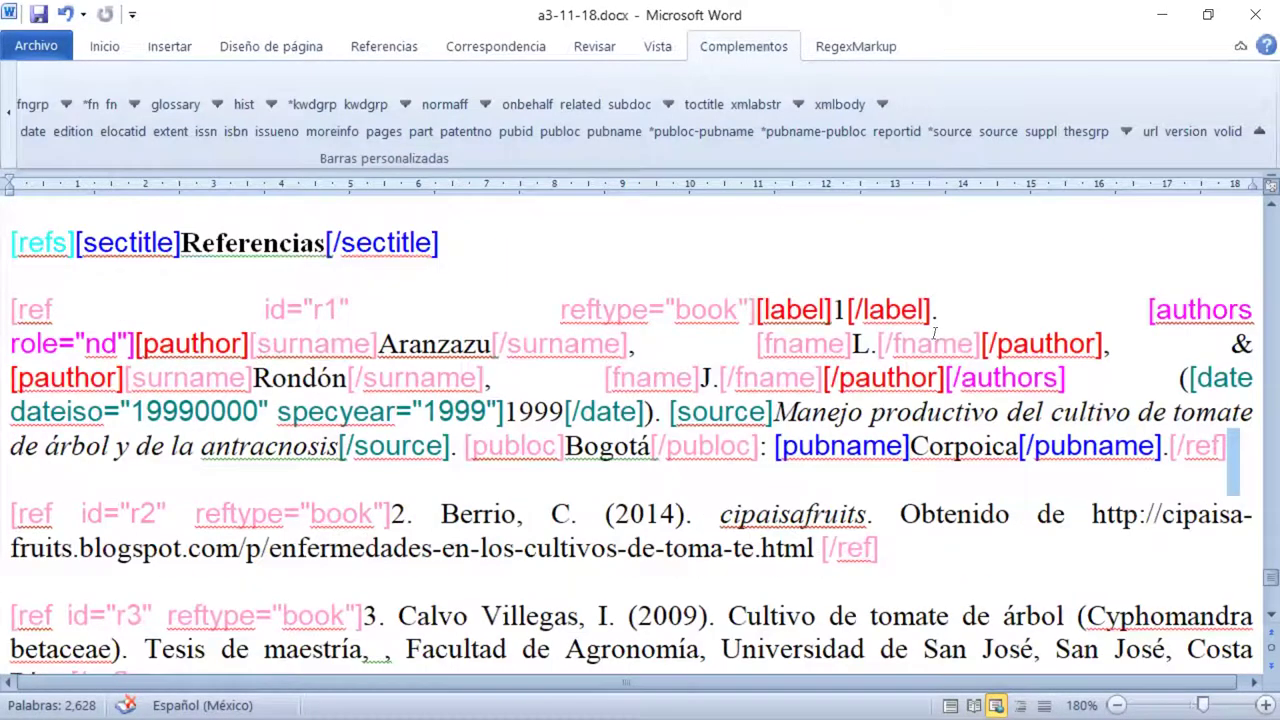
scroll(935, 331, down, 1)
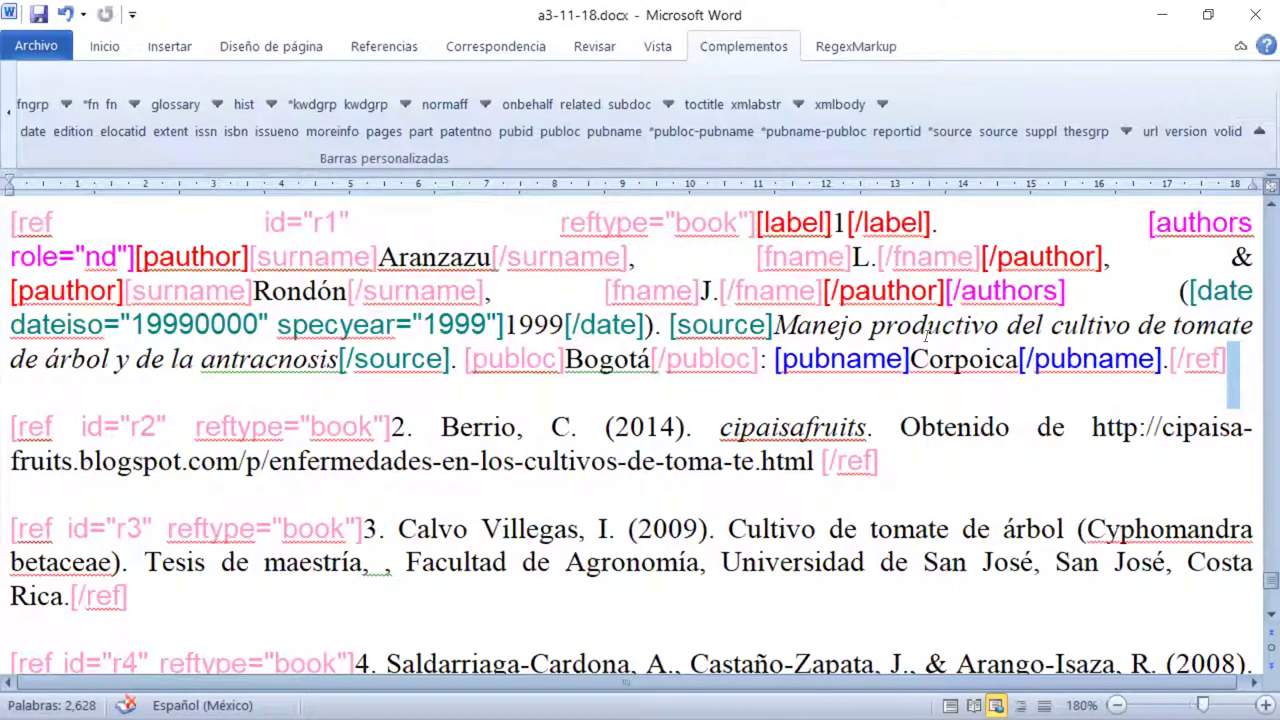
scroll(926, 337, down, 1)
scroll(926, 337, down, 5)
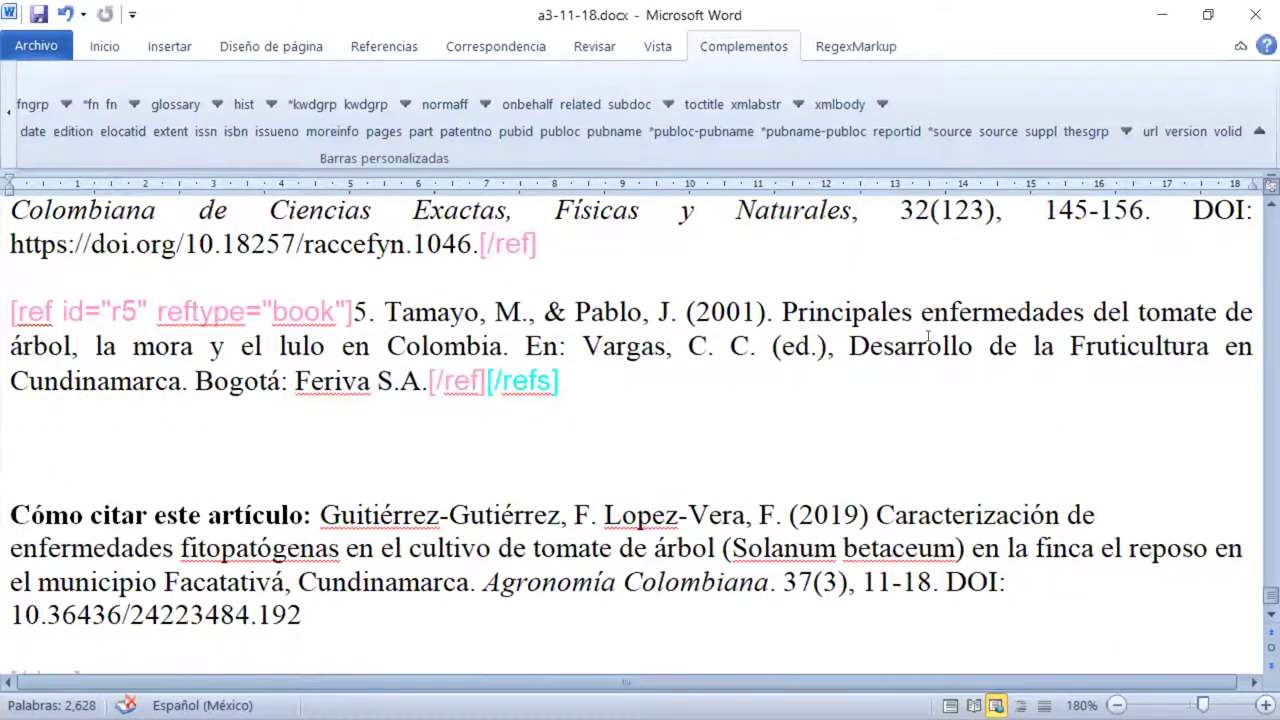
scroll(928, 337, up, 5)
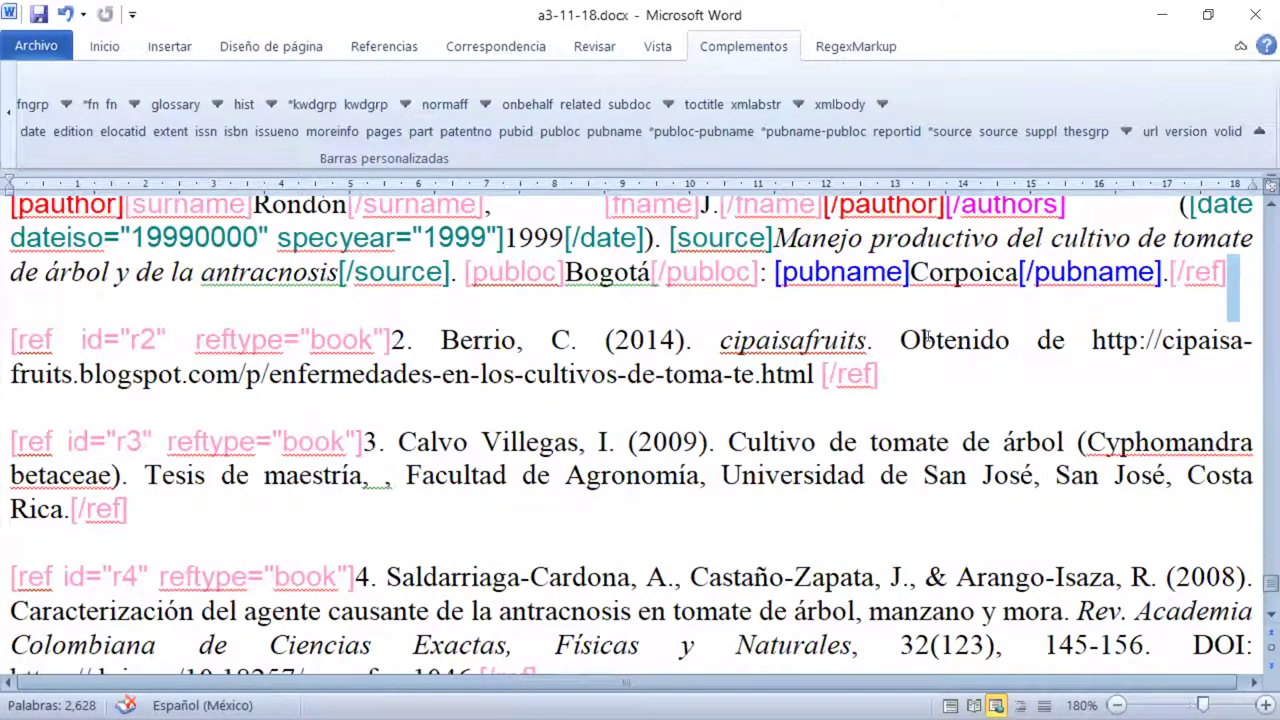
drag(390, 340, 404, 340)
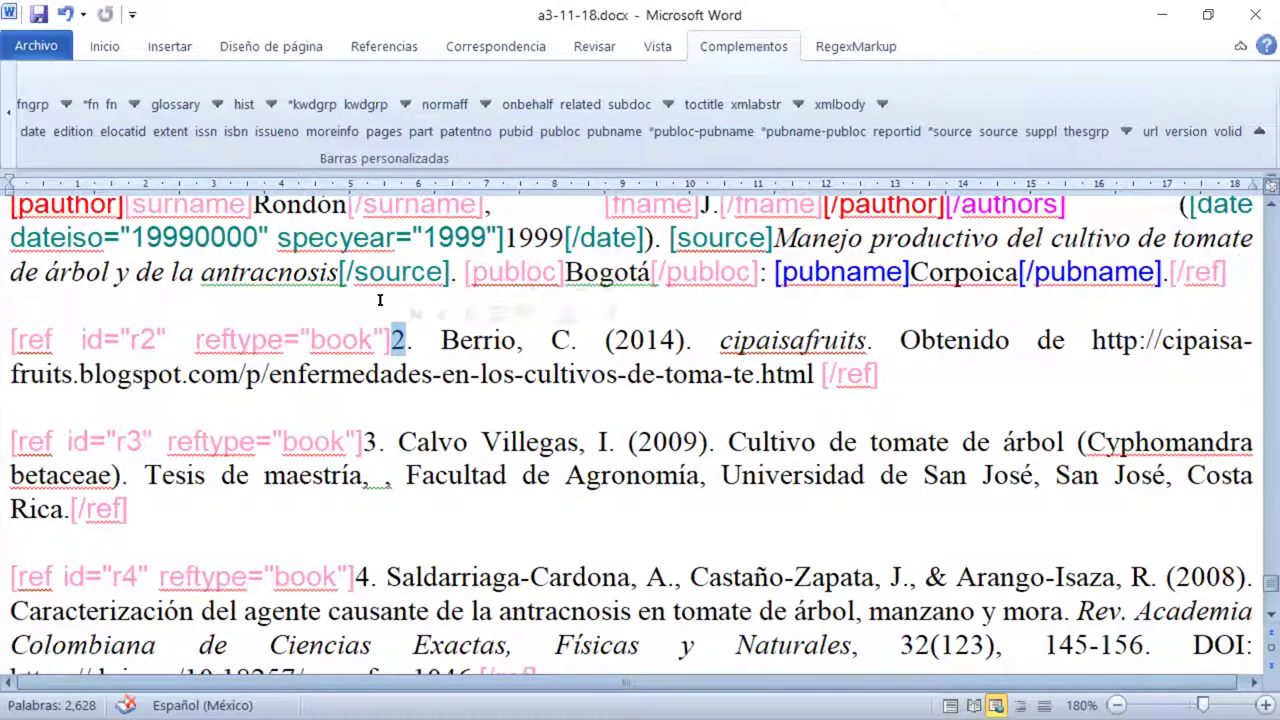
click(8, 143)
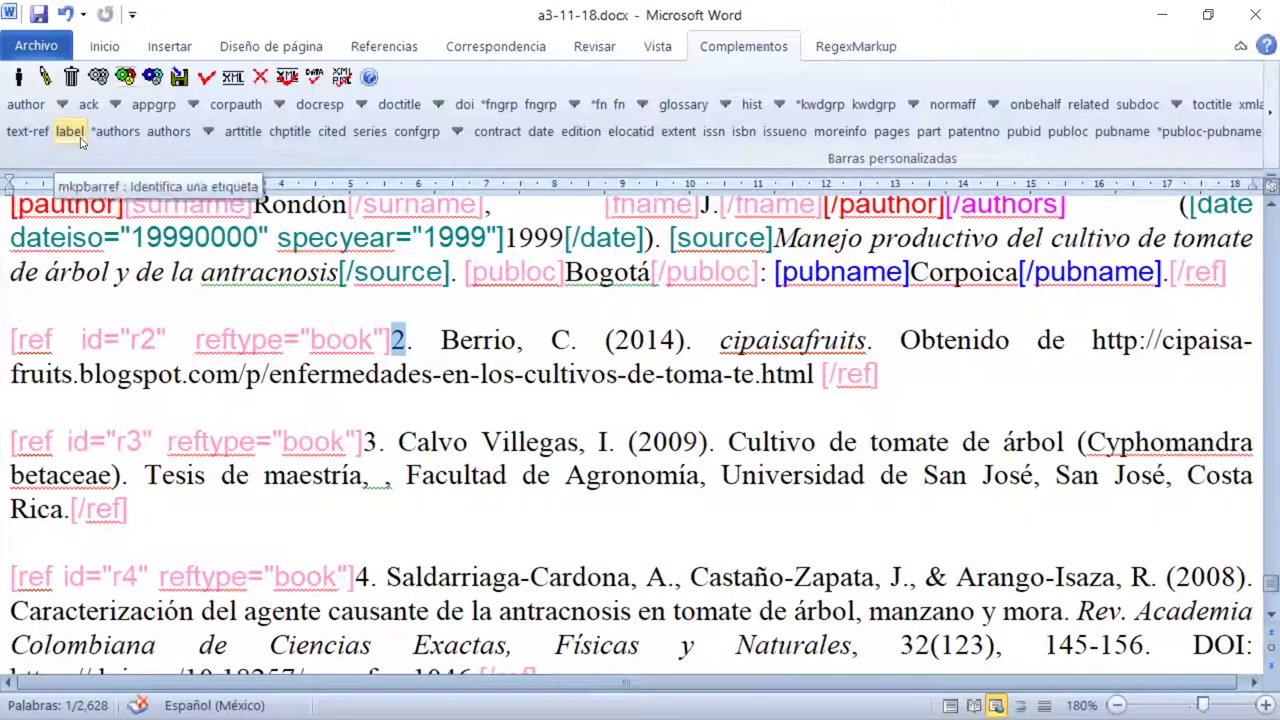
click(81, 142)
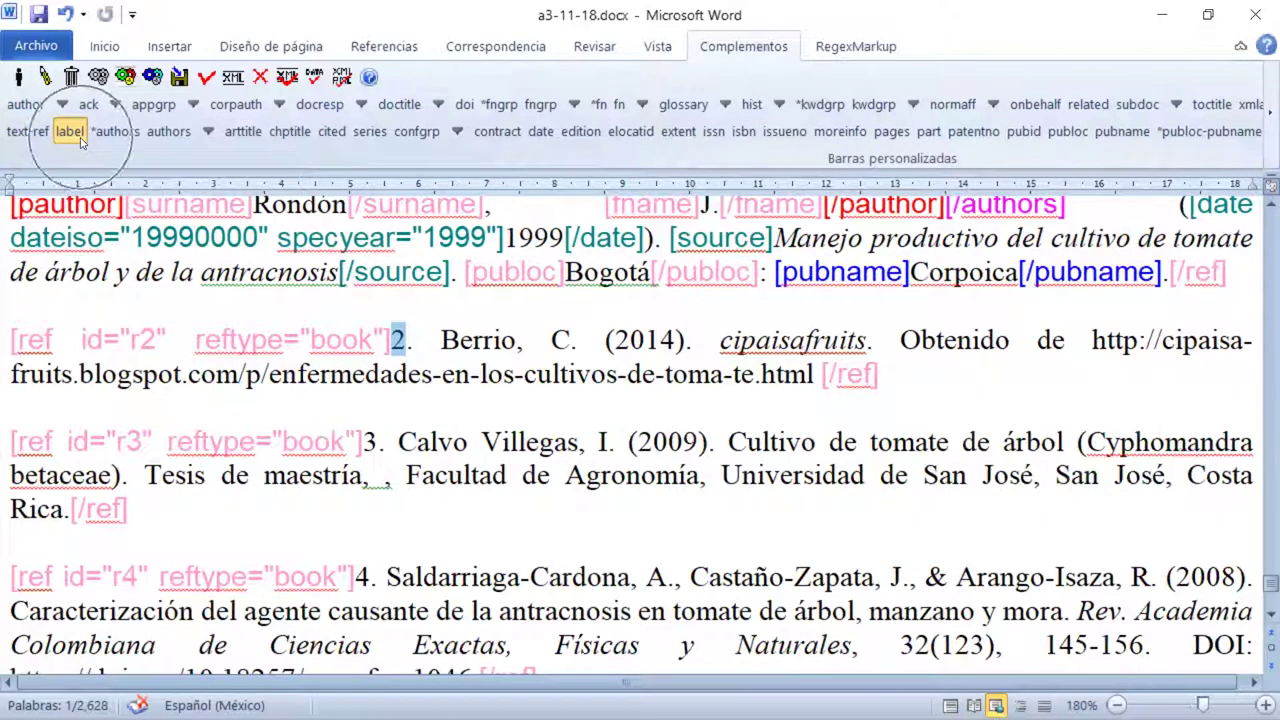
click(81, 142)
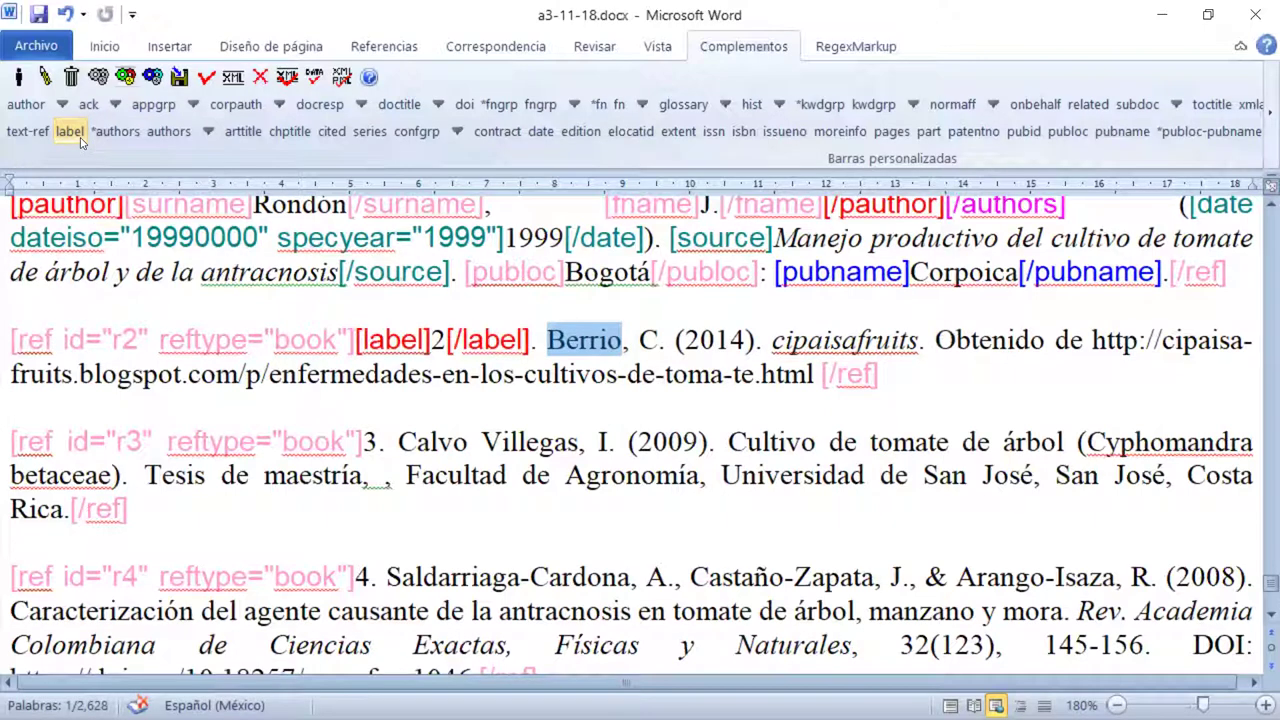
Try to tag the second reference's author with the automatic *authors markup.
click(548, 341)
drag(548, 341, 664, 341)
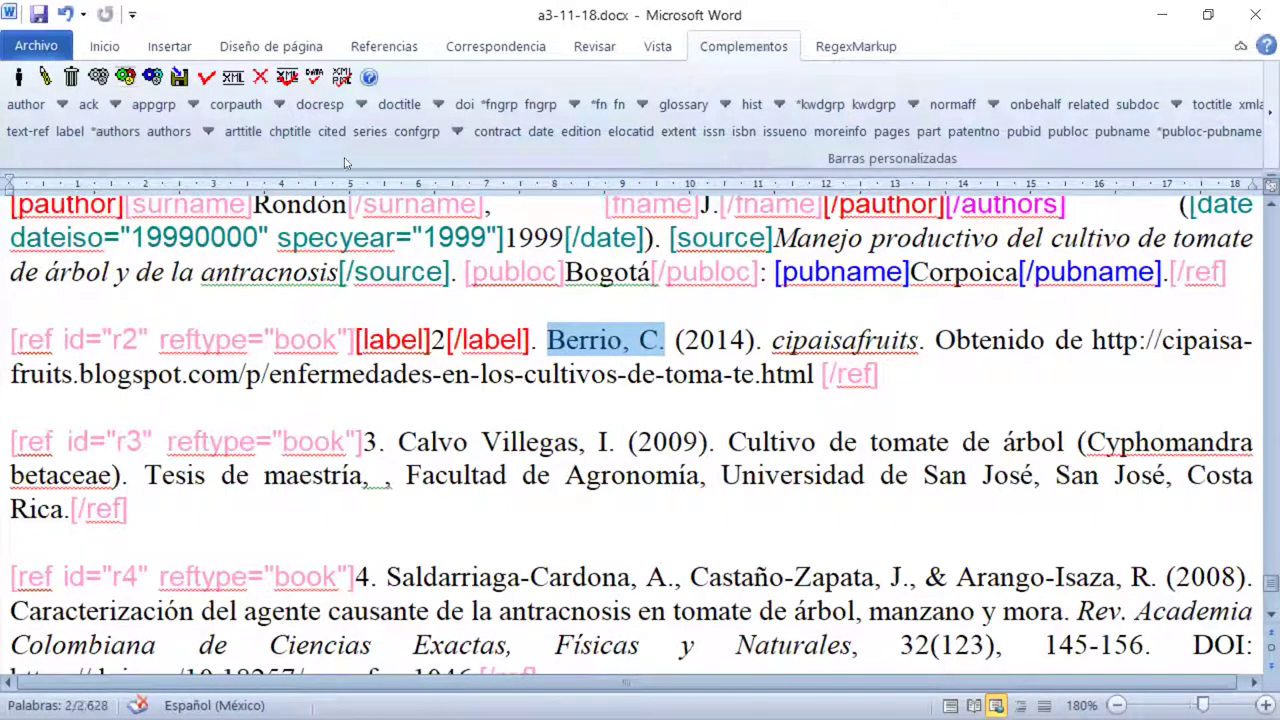
click(116, 136)
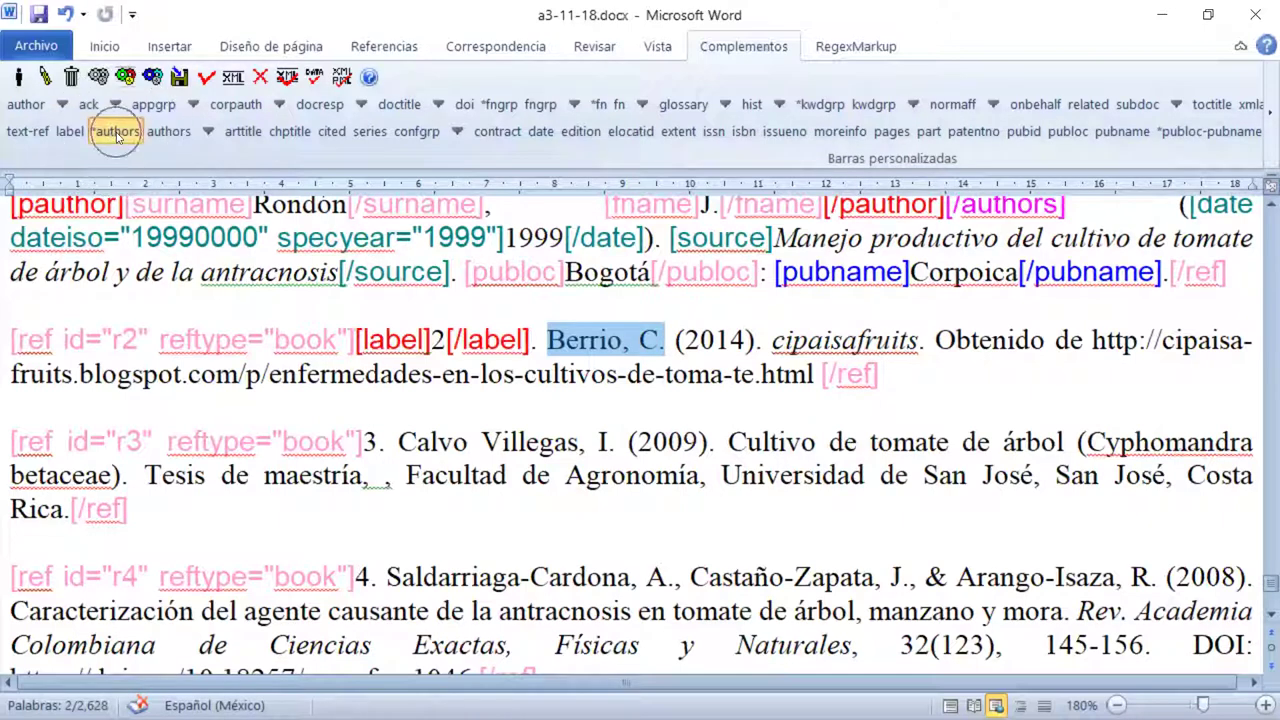
click(116, 133)
click(116, 133)
click(116, 133)
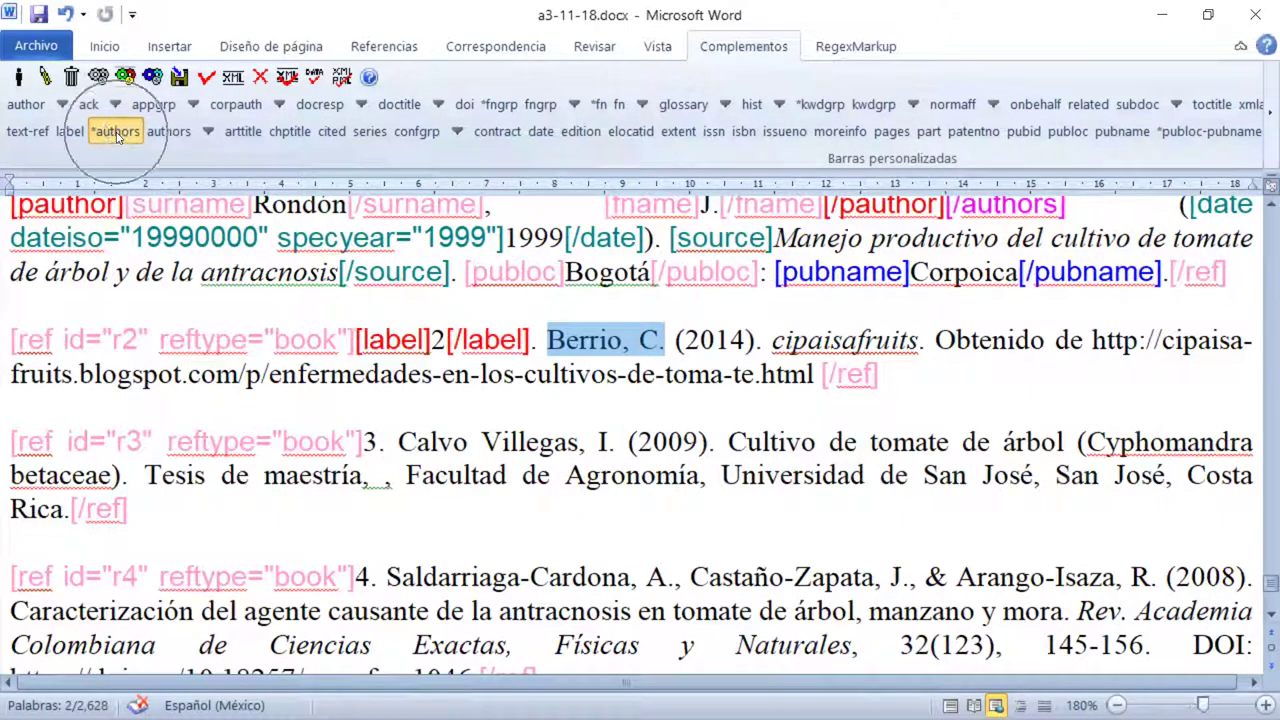
click(116, 133)
click(116, 133)
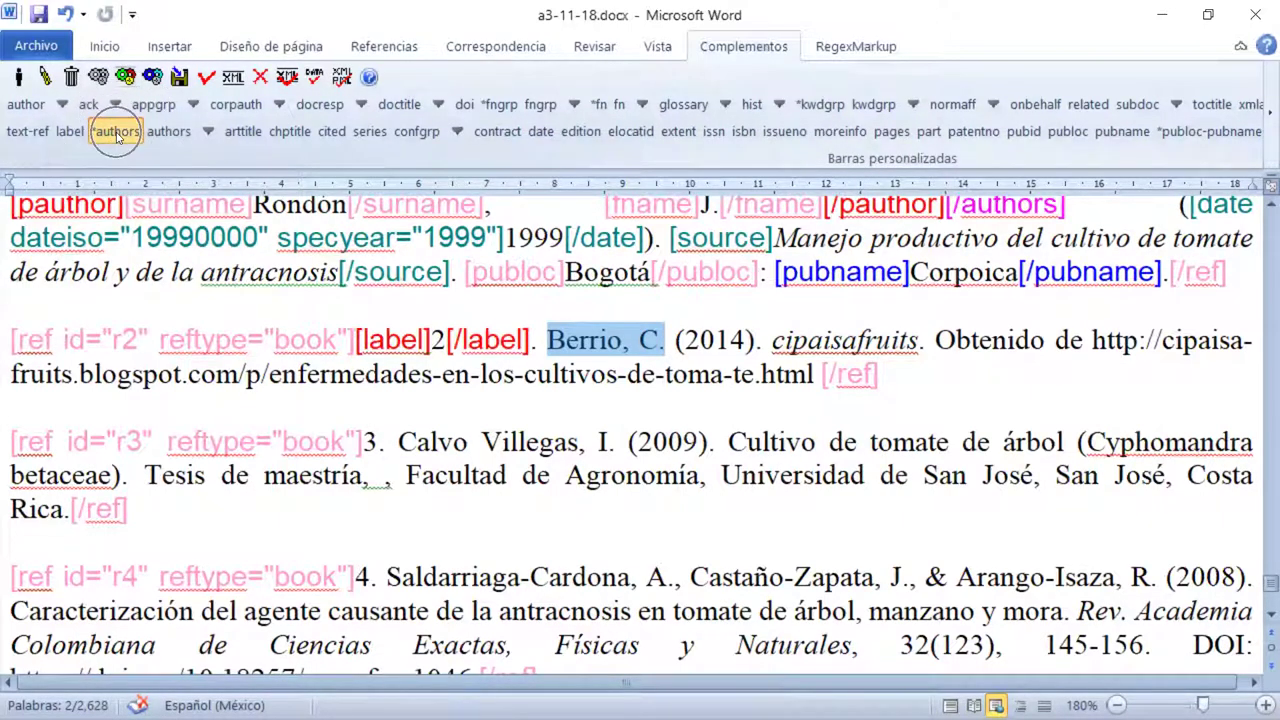
click(116, 133)
click(116, 134)
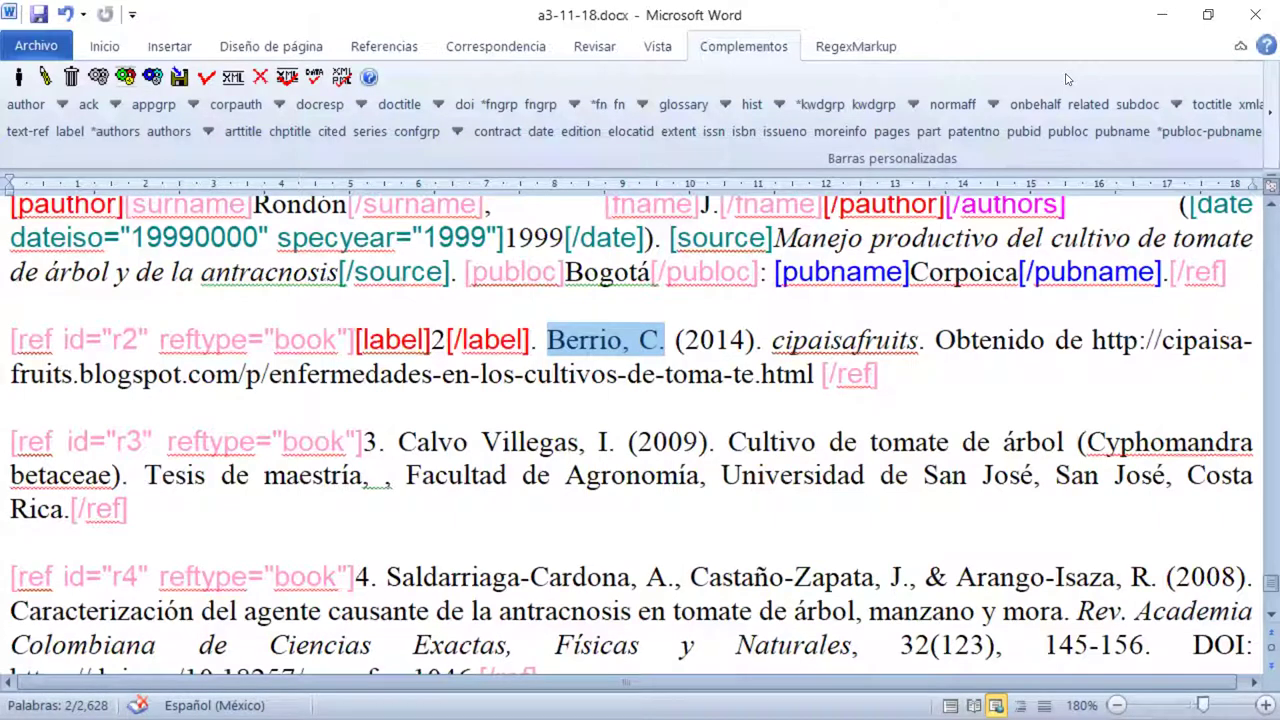
click(570, 347)
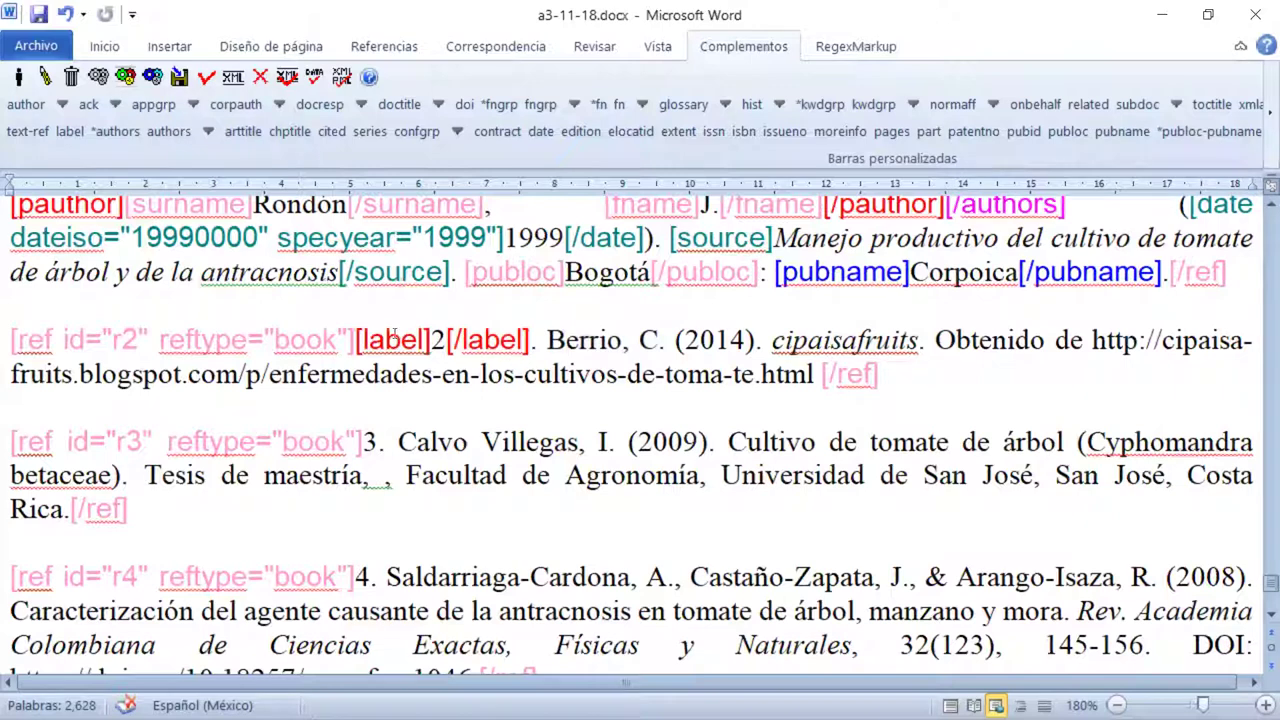
Delete the label tag around the number 2 in the second reference and confirm the removal.
click(402, 340)
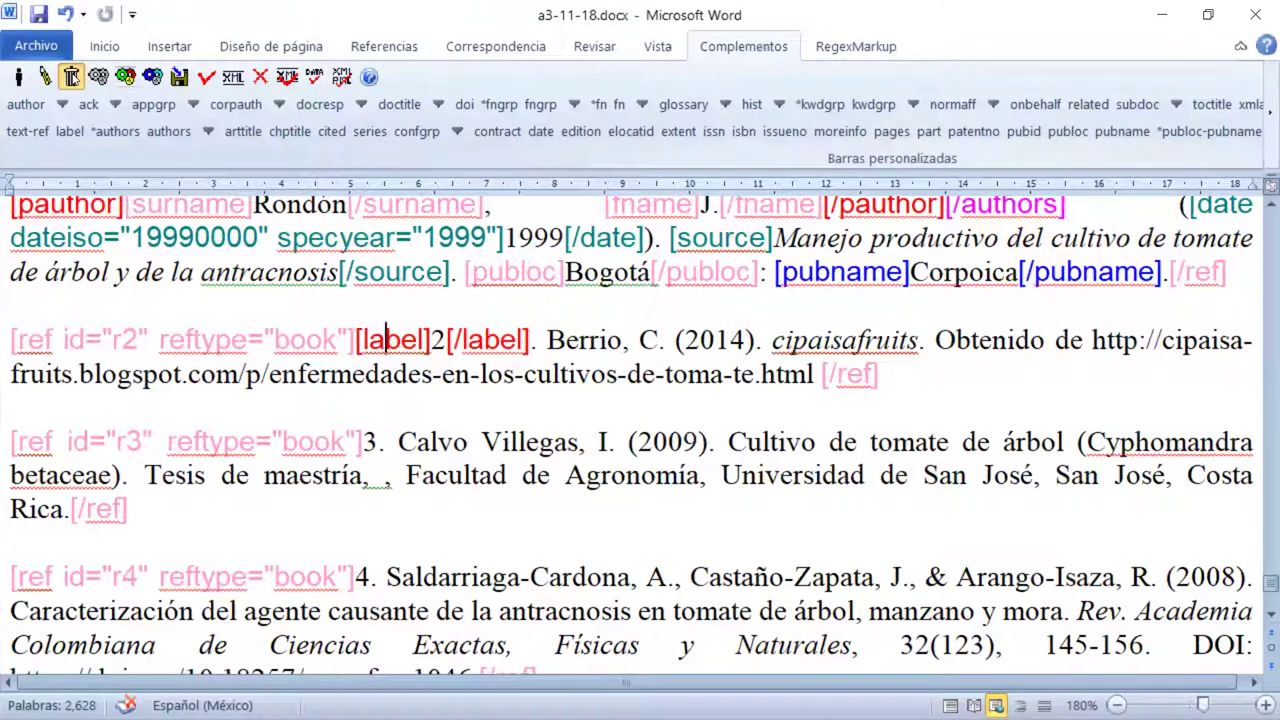
click(72, 78)
click(72, 78)
click(72, 78)
click(72, 78)
click(72, 78)
click(72, 78)
click(72, 78)
click(72, 78)
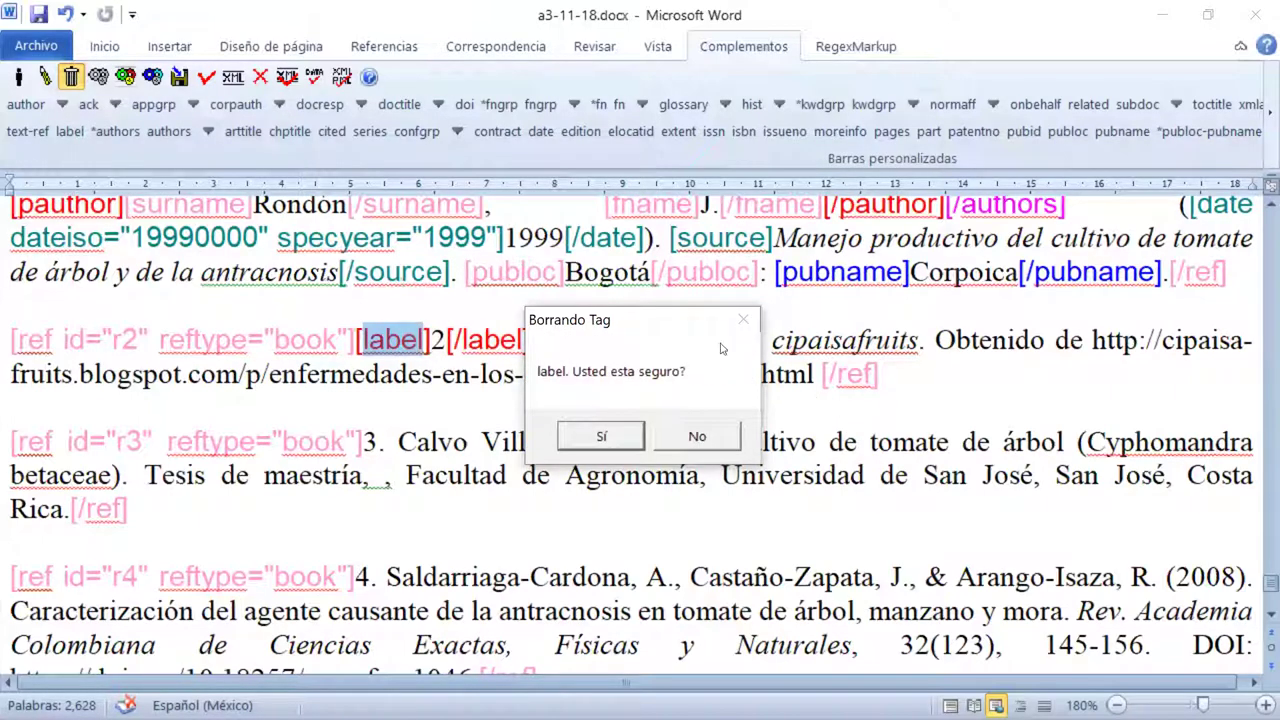
drag(670, 322, 686, 216)
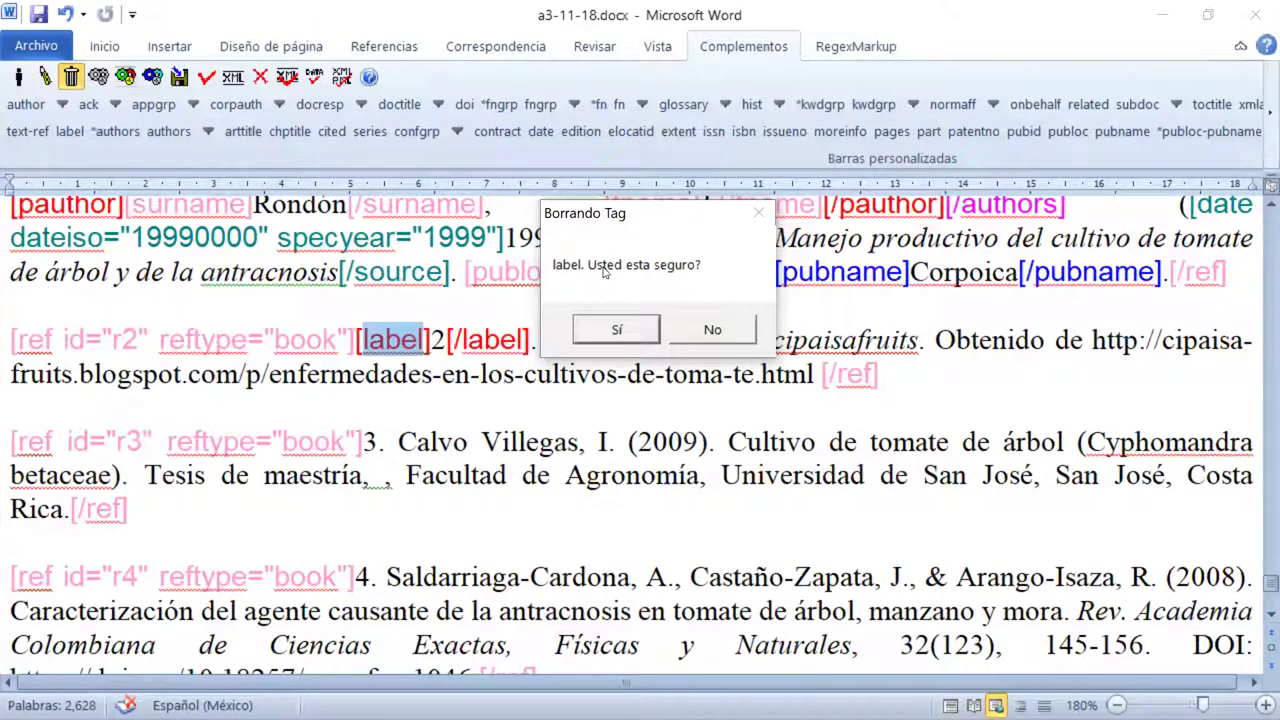
click(614, 331)
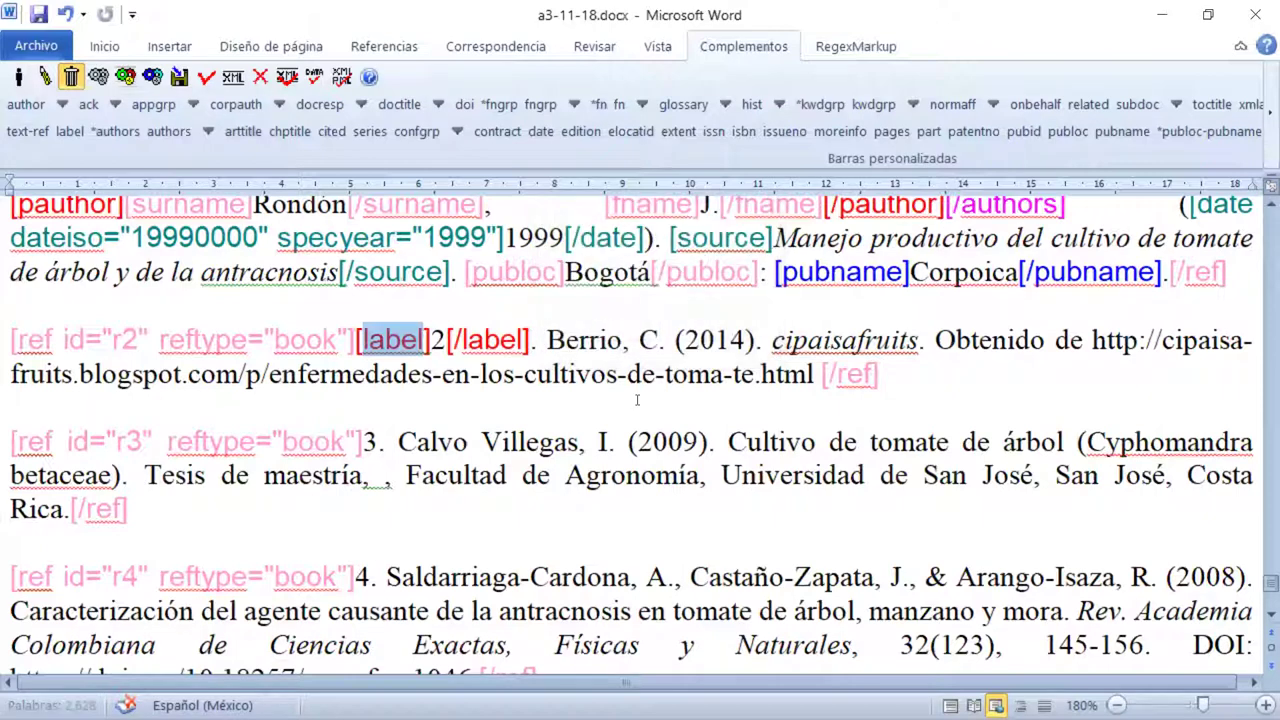
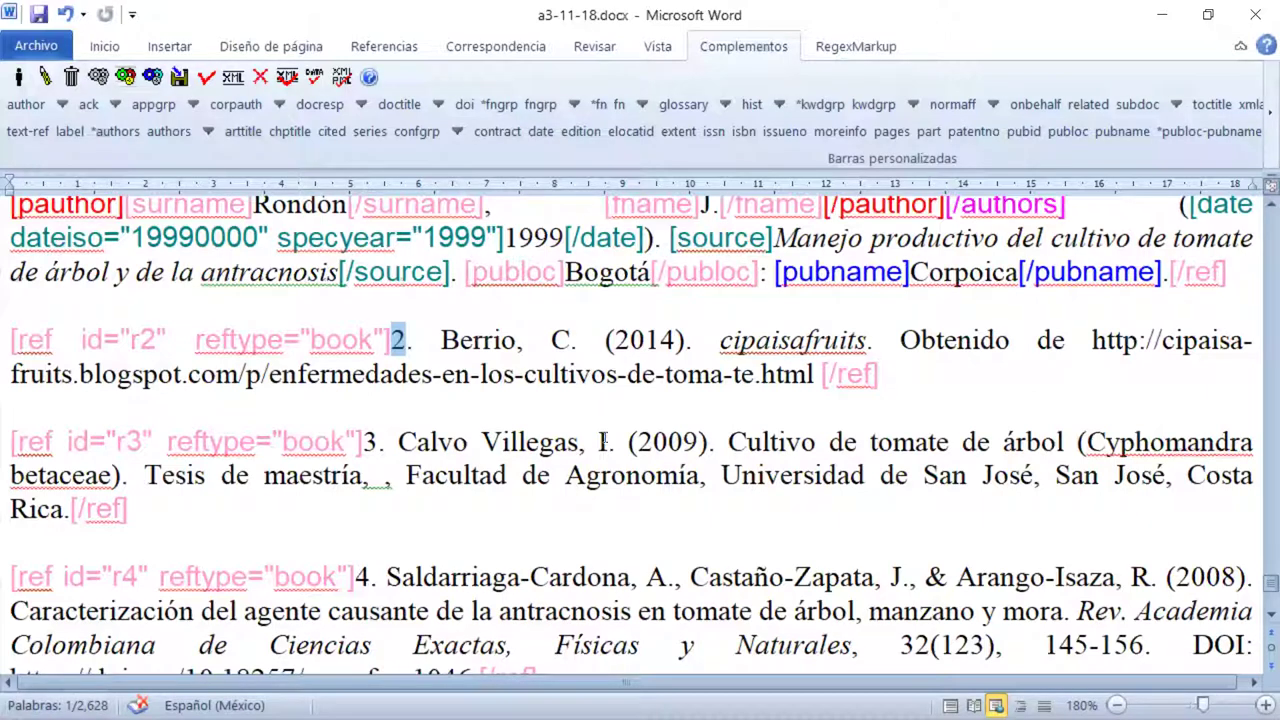
Tag the number 2 as label and the second reference's author with the automatic *authors markup, using role nd.
click(72, 133)
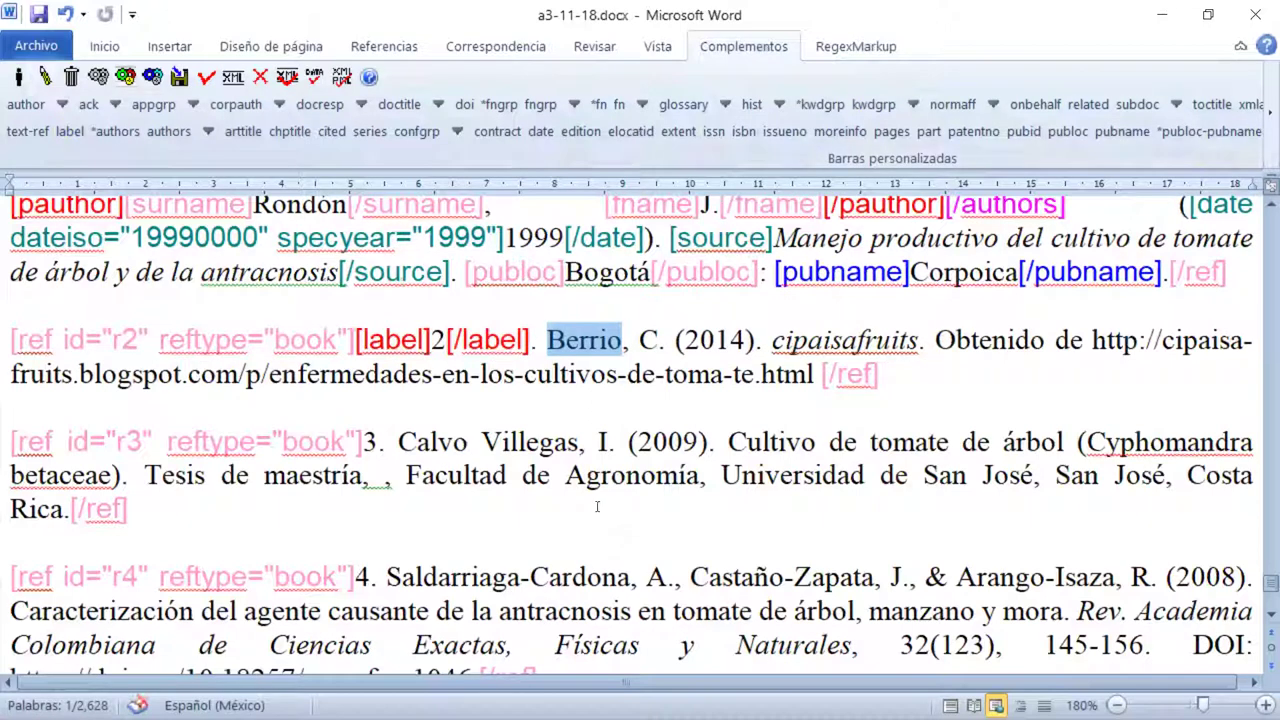
click(591, 345)
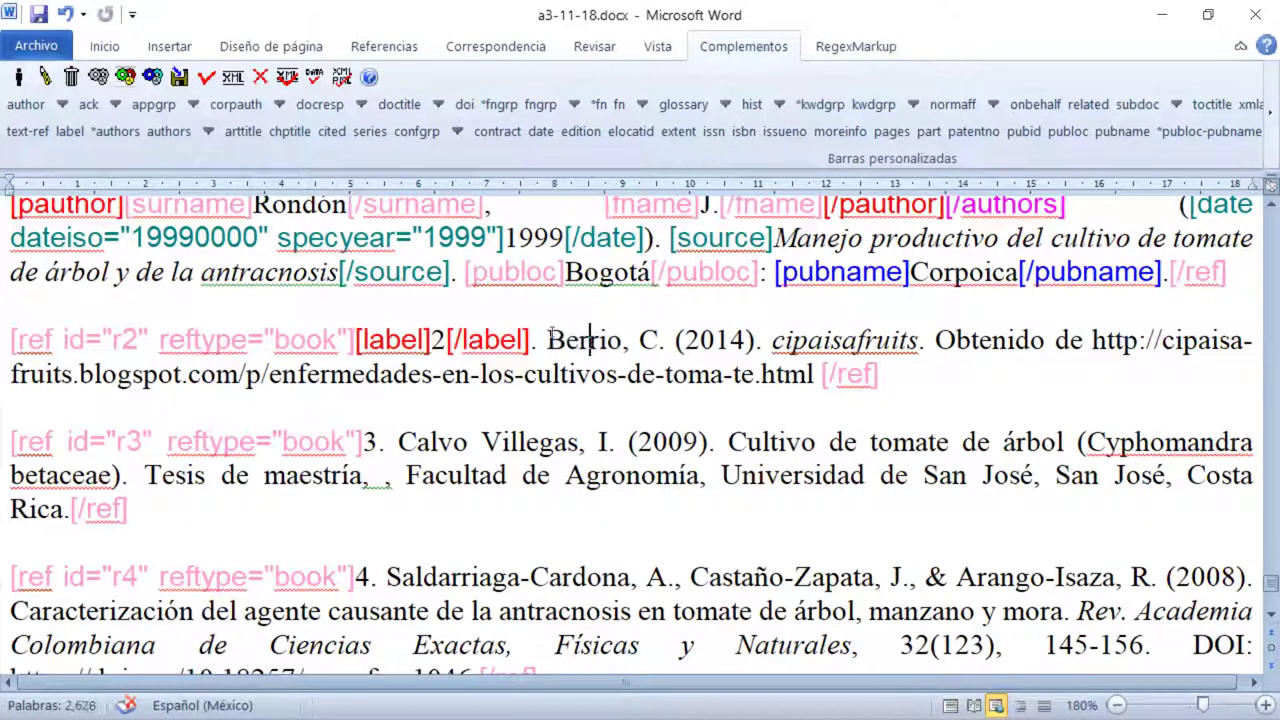
click(548, 340)
drag(548, 340, 666, 340)
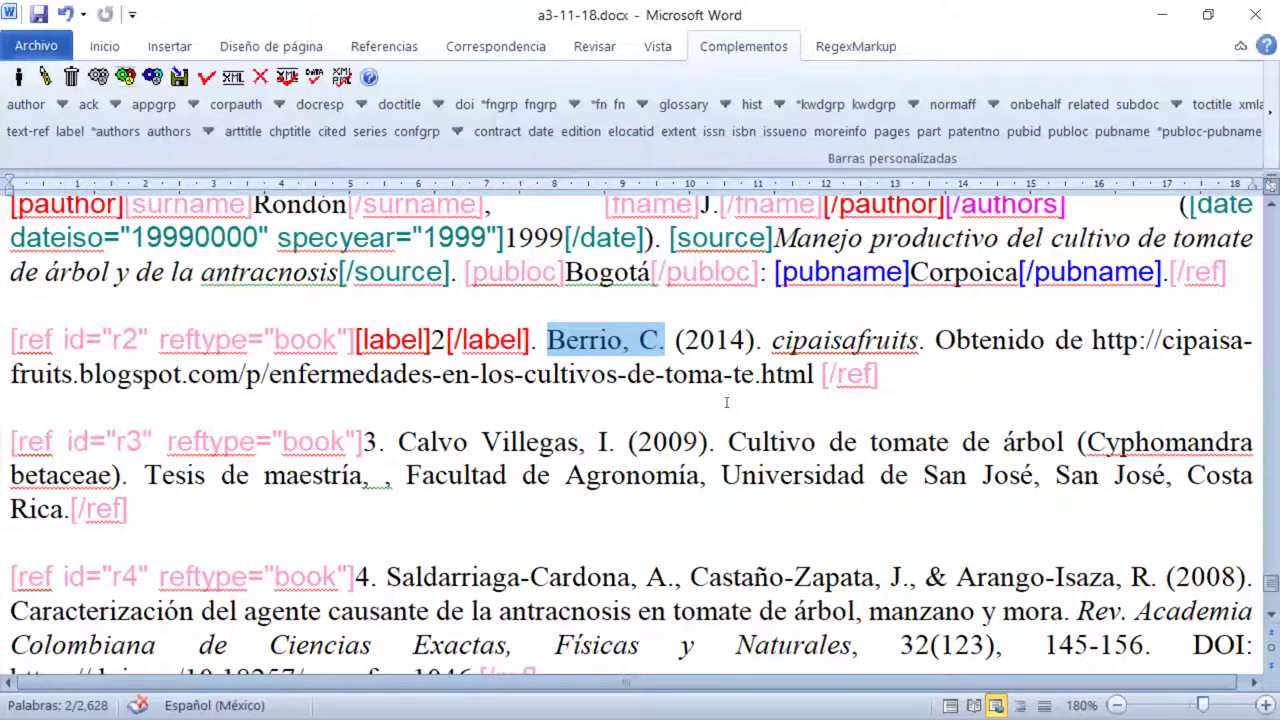
click(128, 135)
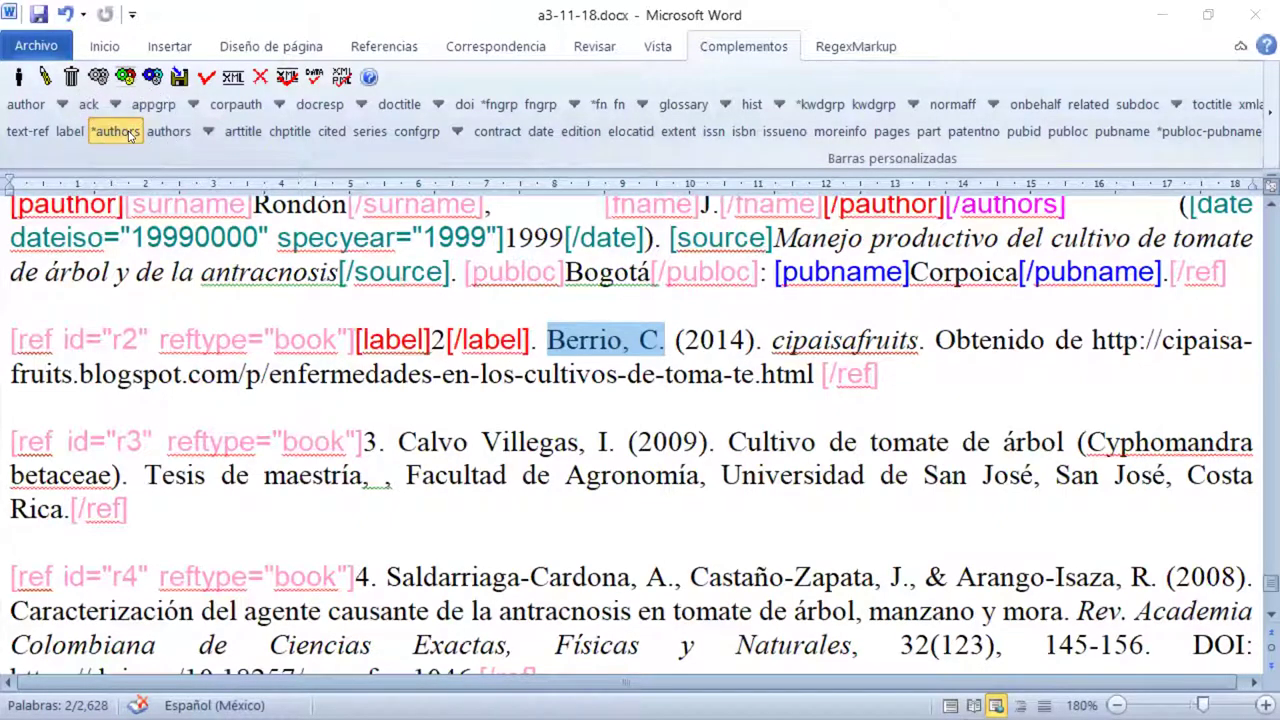
click(128, 135)
click(912, 388)
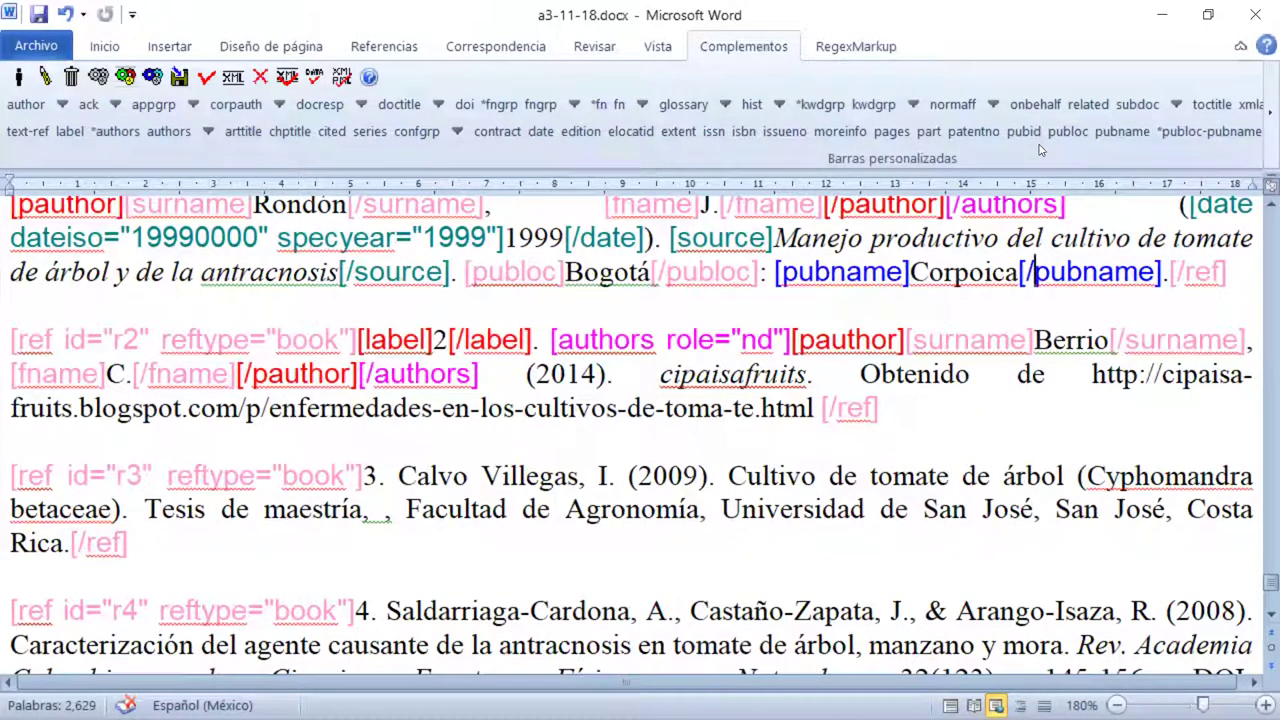
Switch to WhatsApp, close its window and return to the a3-11-18.docx document in Word.
click(1161, 15)
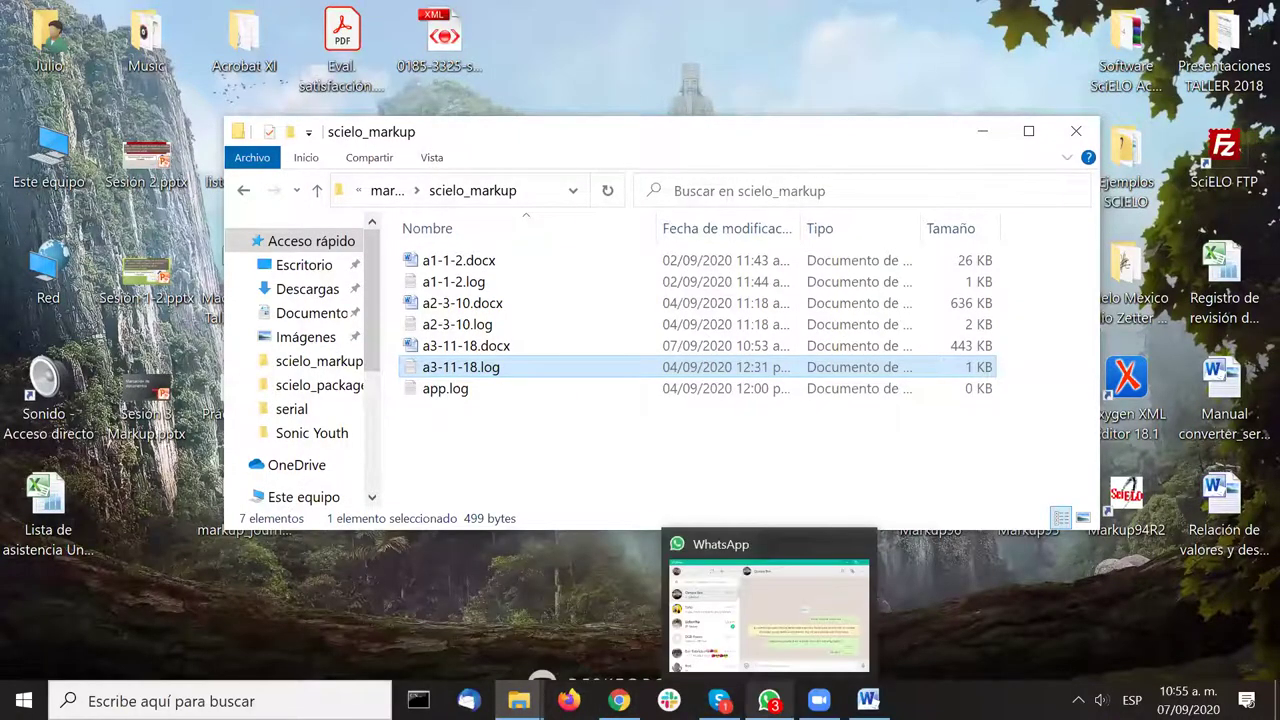
click(769, 700)
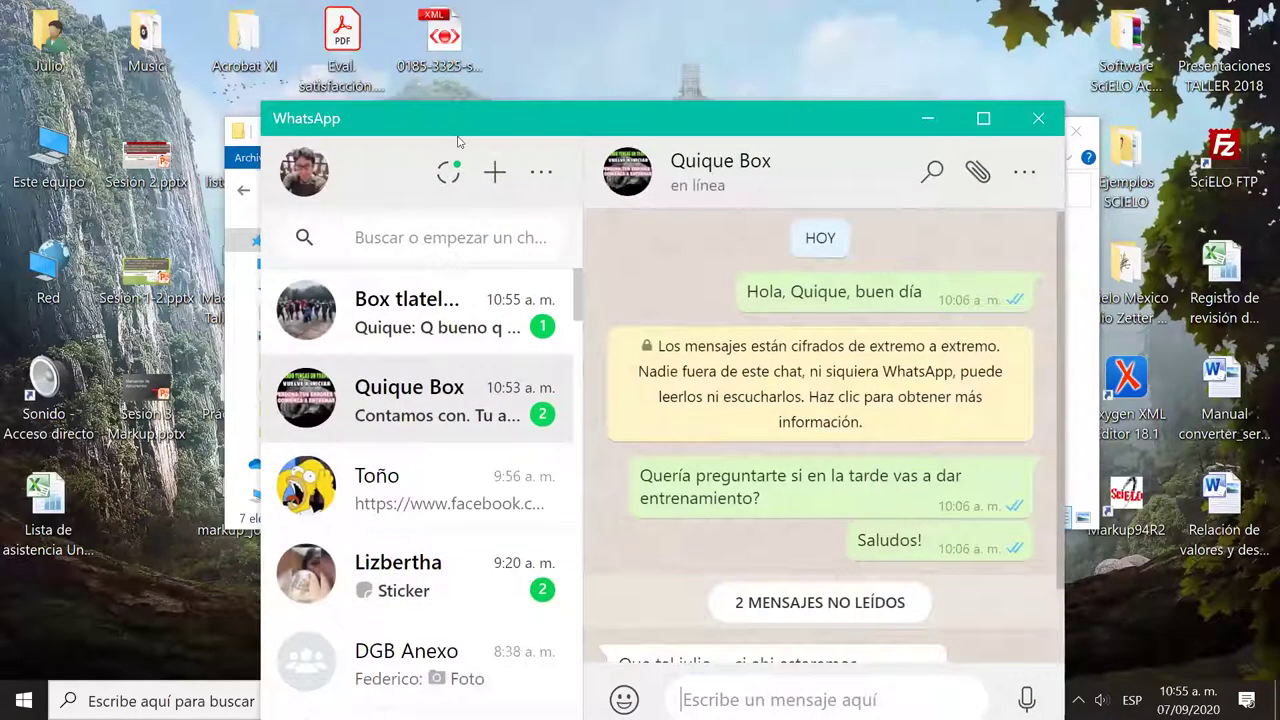
click(928, 118)
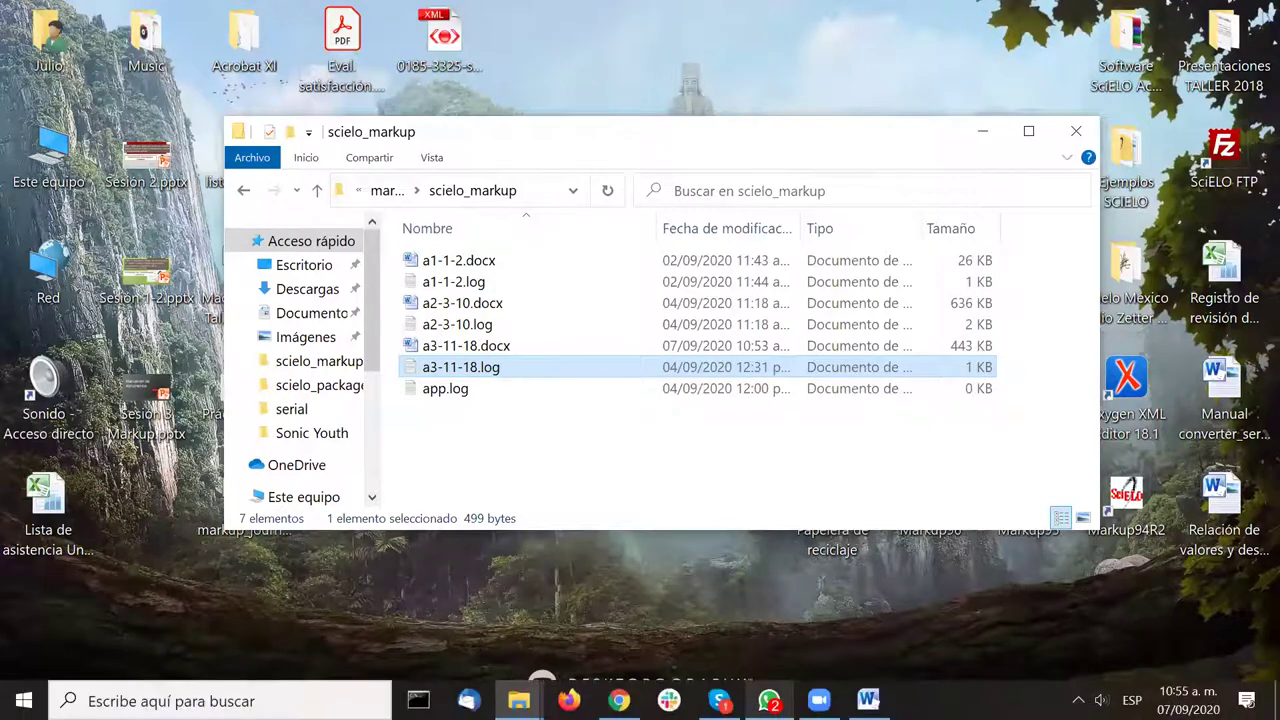
click(769, 700)
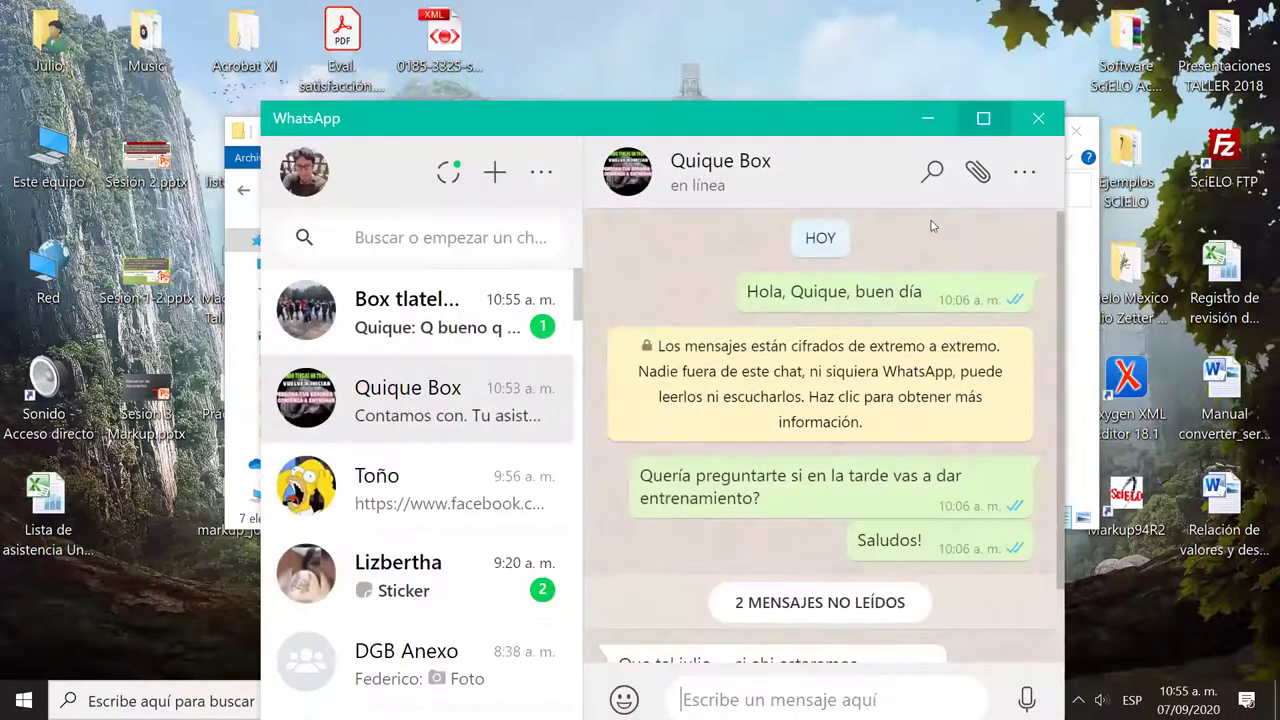
click(1038, 118)
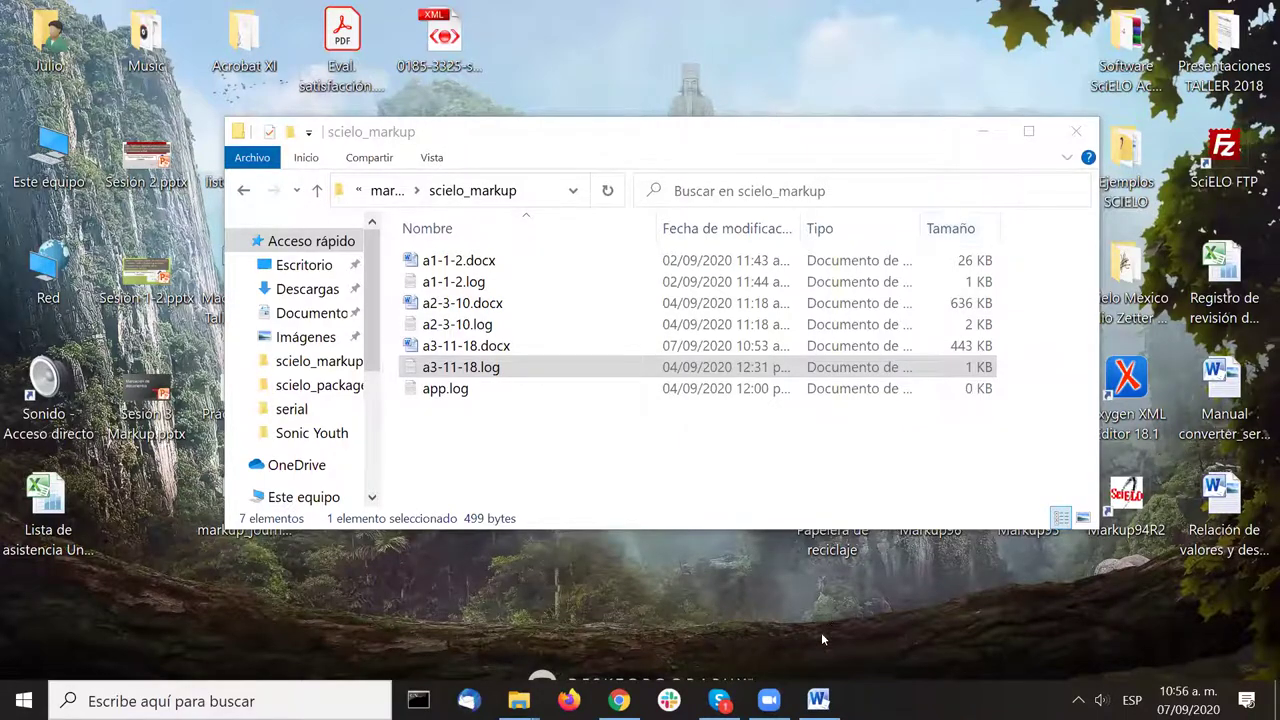
click(818, 700)
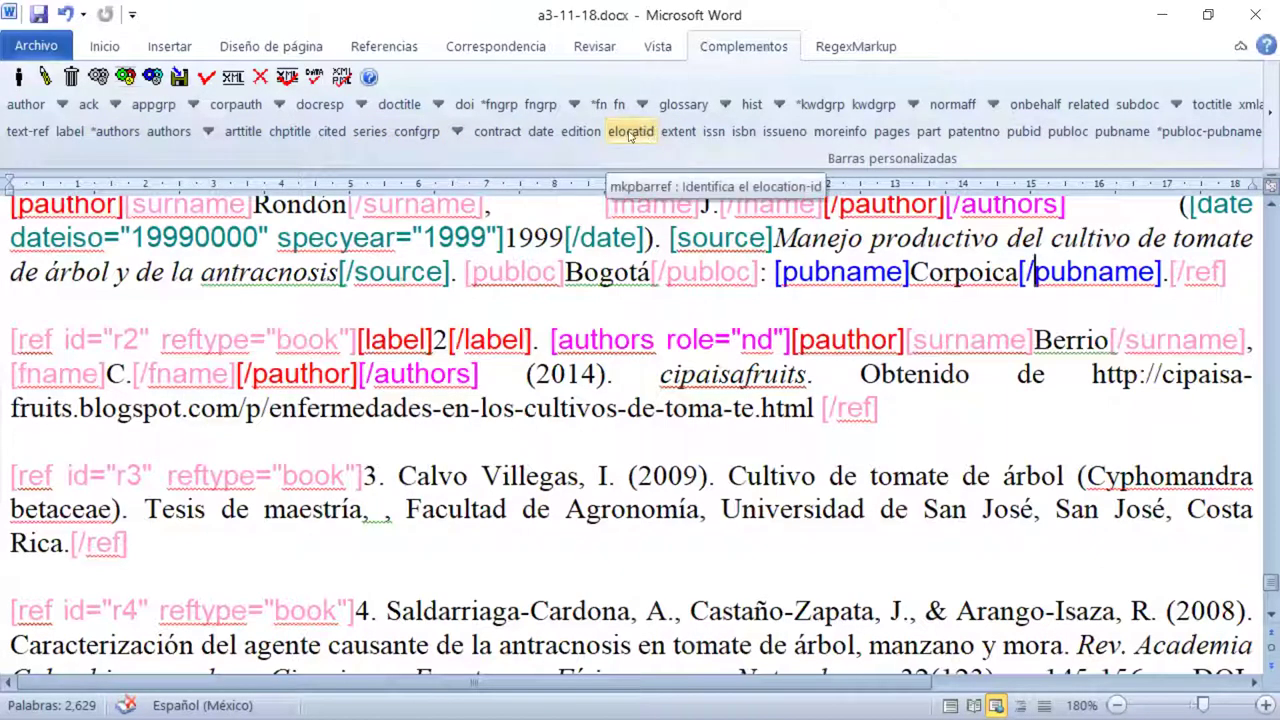
Move the markup tags up from the elements inside ref to the main document level containing refs.
click(1260, 112)
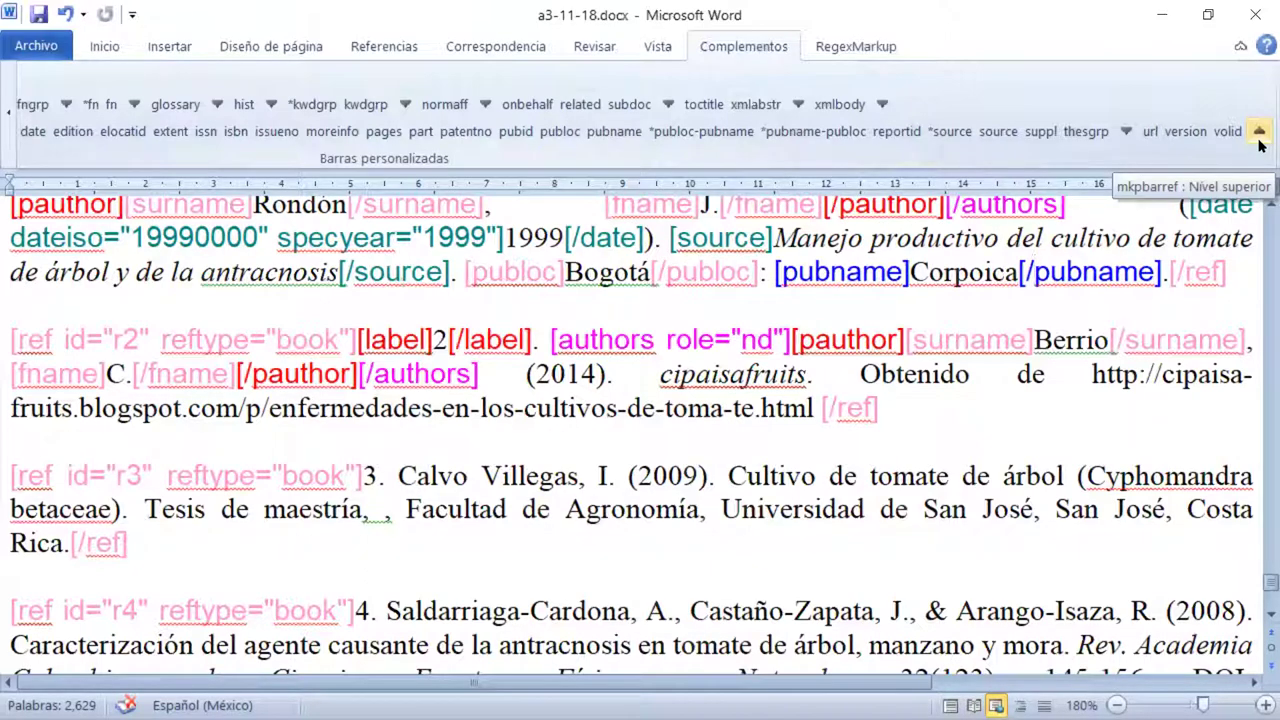
click(1259, 135)
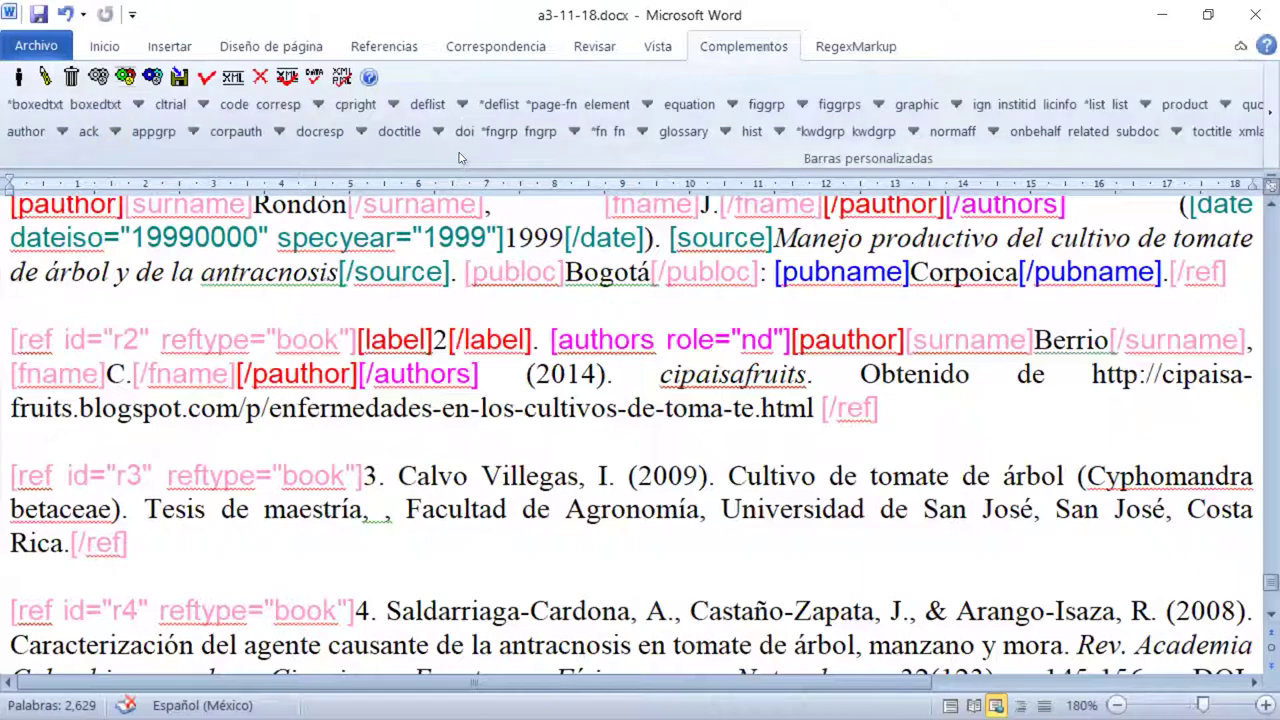
click(1263, 113)
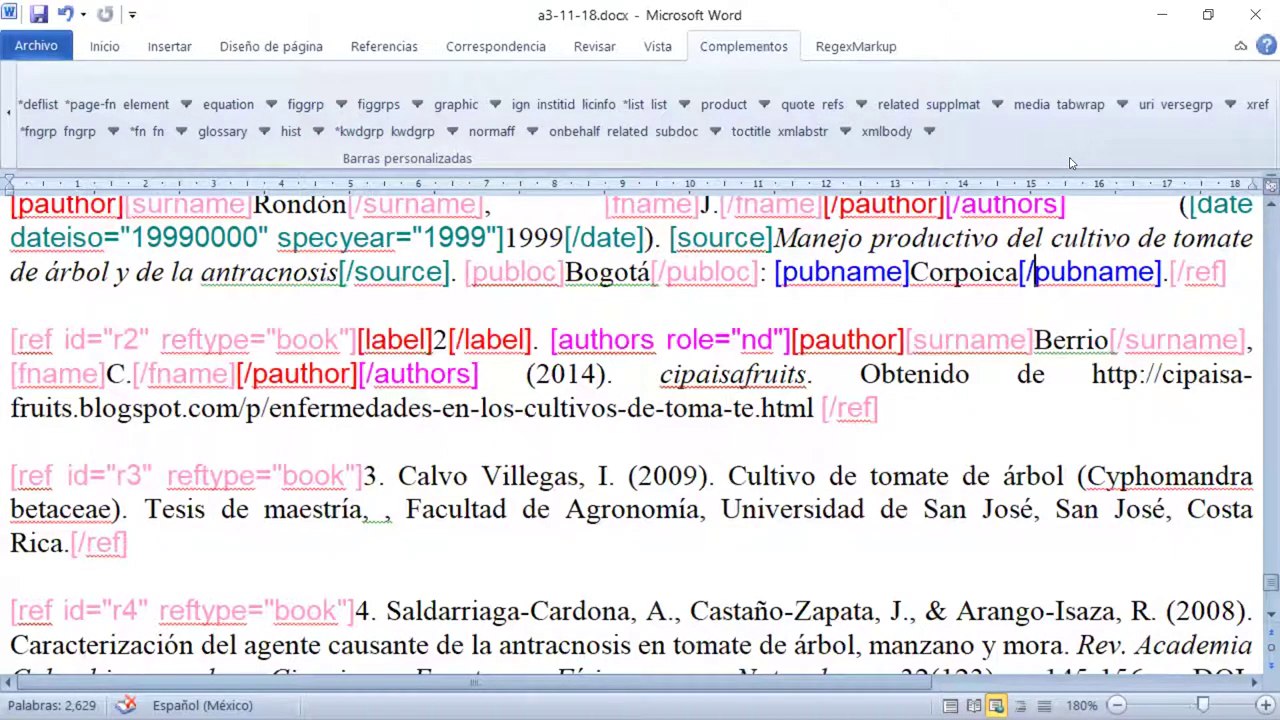
scroll(975, 360, up, 2)
scroll(975, 360, down, 1)
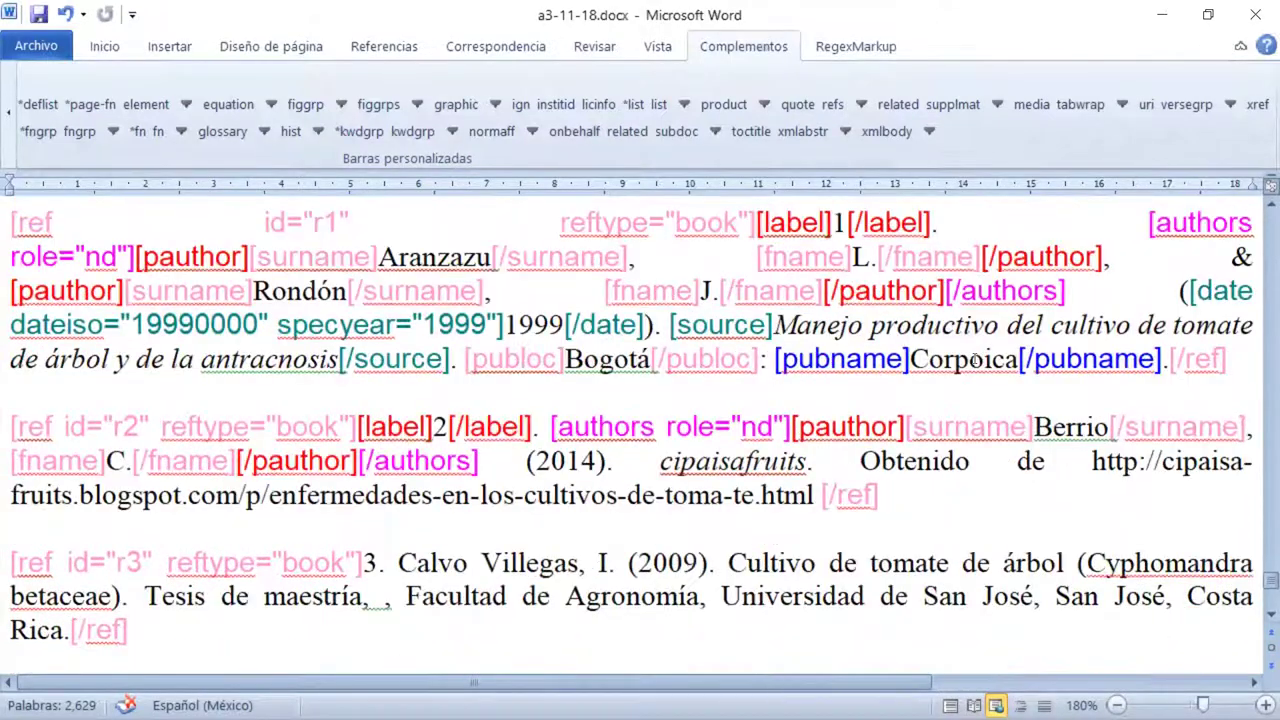
Open the lower-level tags of the refs element to reach sectitle and ref.
click(857, 105)
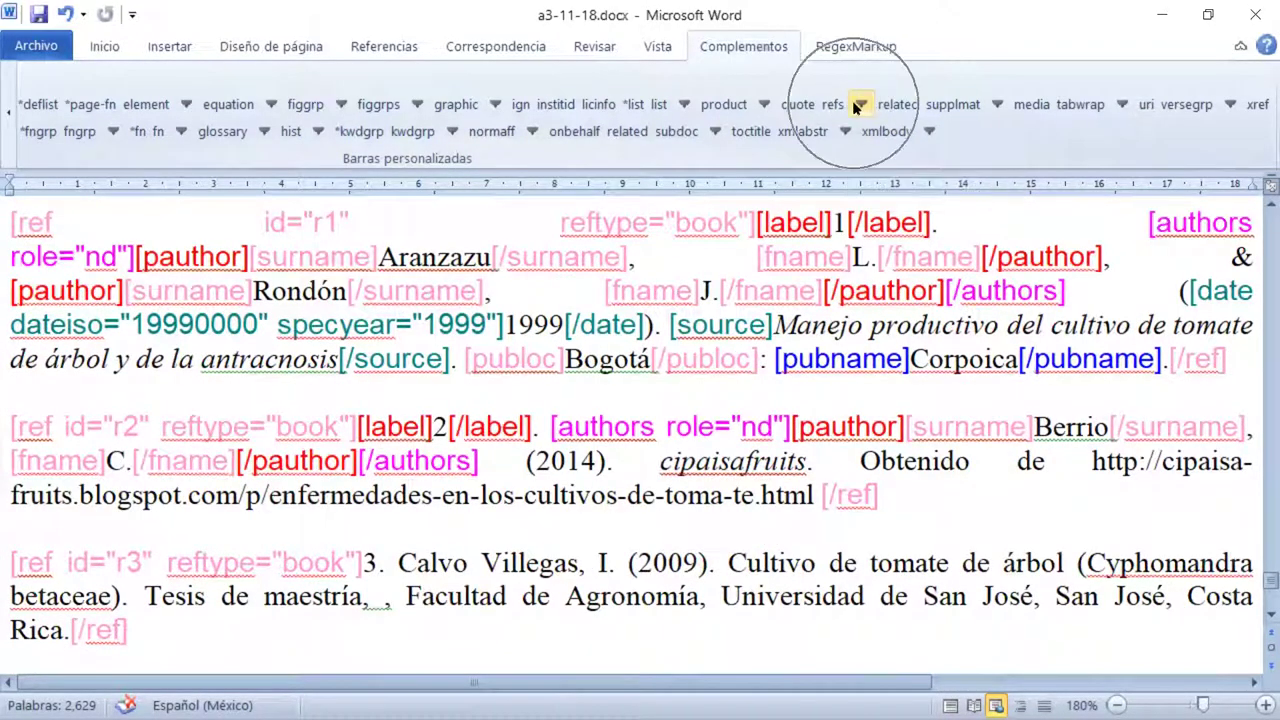
click(857, 105)
click(857, 105)
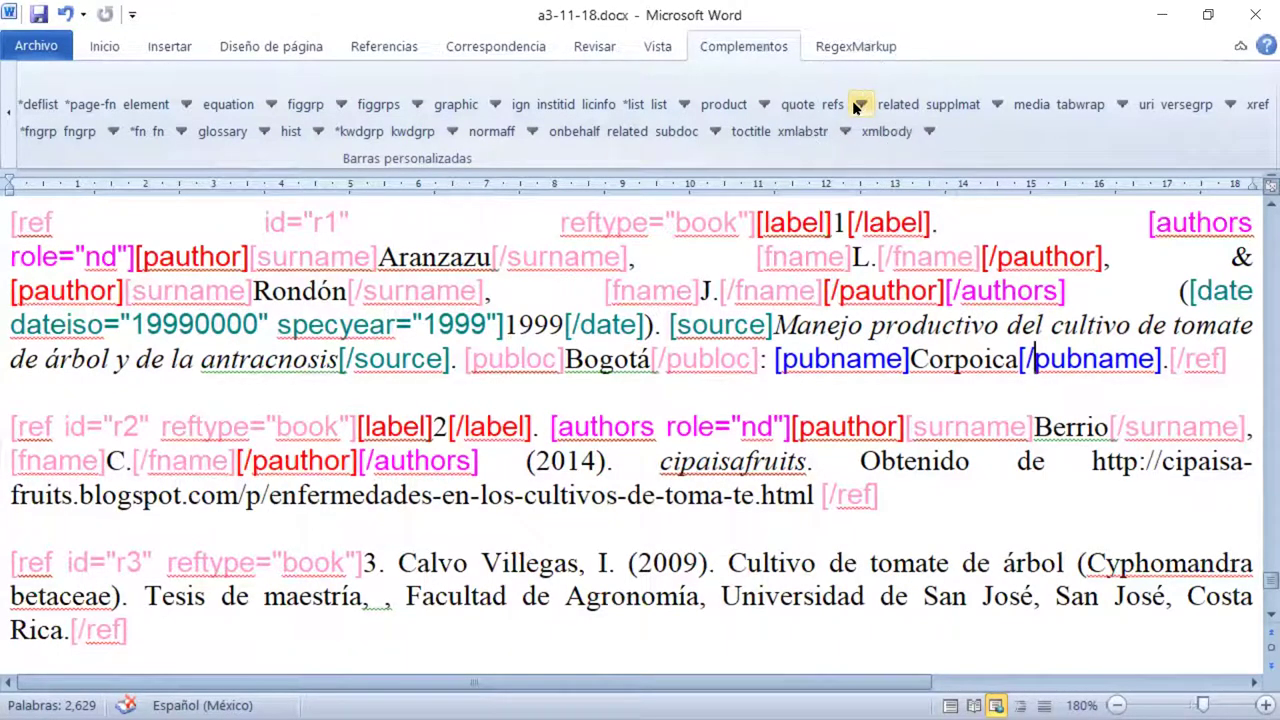
click(857, 105)
click(858, 106)
click(860, 105)
click(860, 105)
click(8, 112)
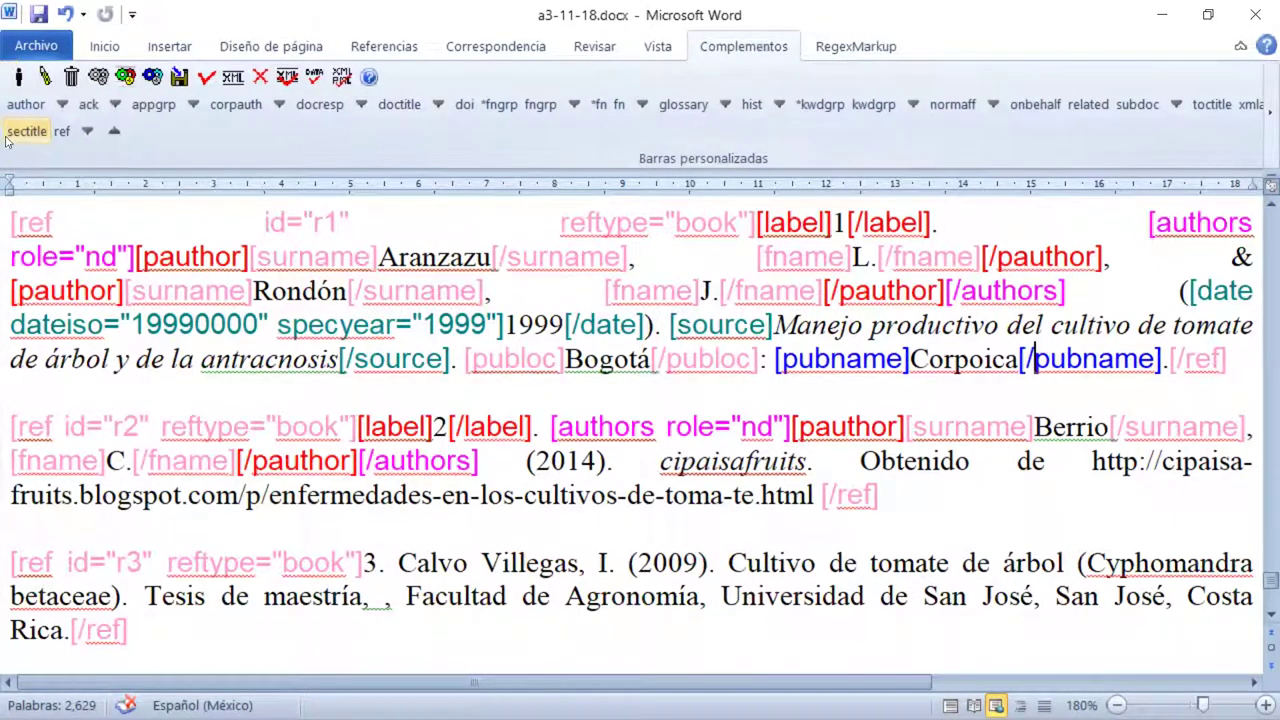
Open the lower-level tags of the ref element to reach label, authors, date and source.
click(87, 137)
click(87, 137)
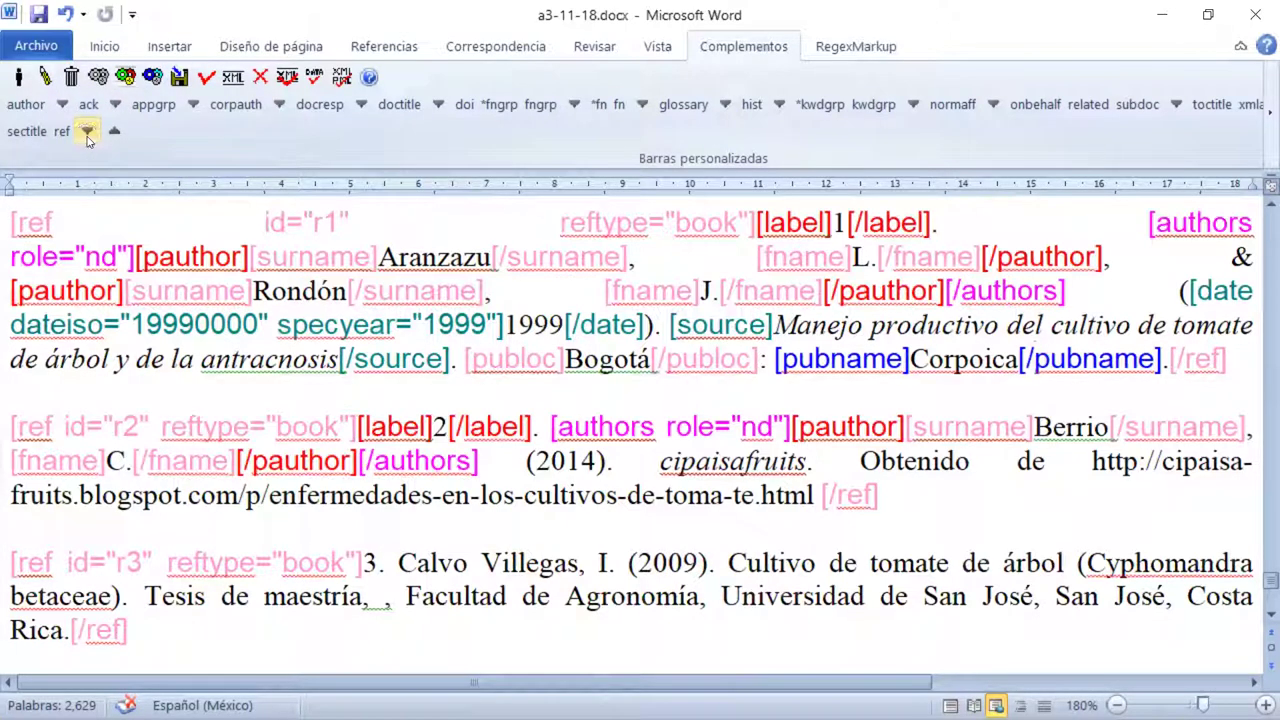
click(87, 137)
click(87, 137)
click(87, 137)
click(87, 137)
click(87, 137)
click(87, 137)
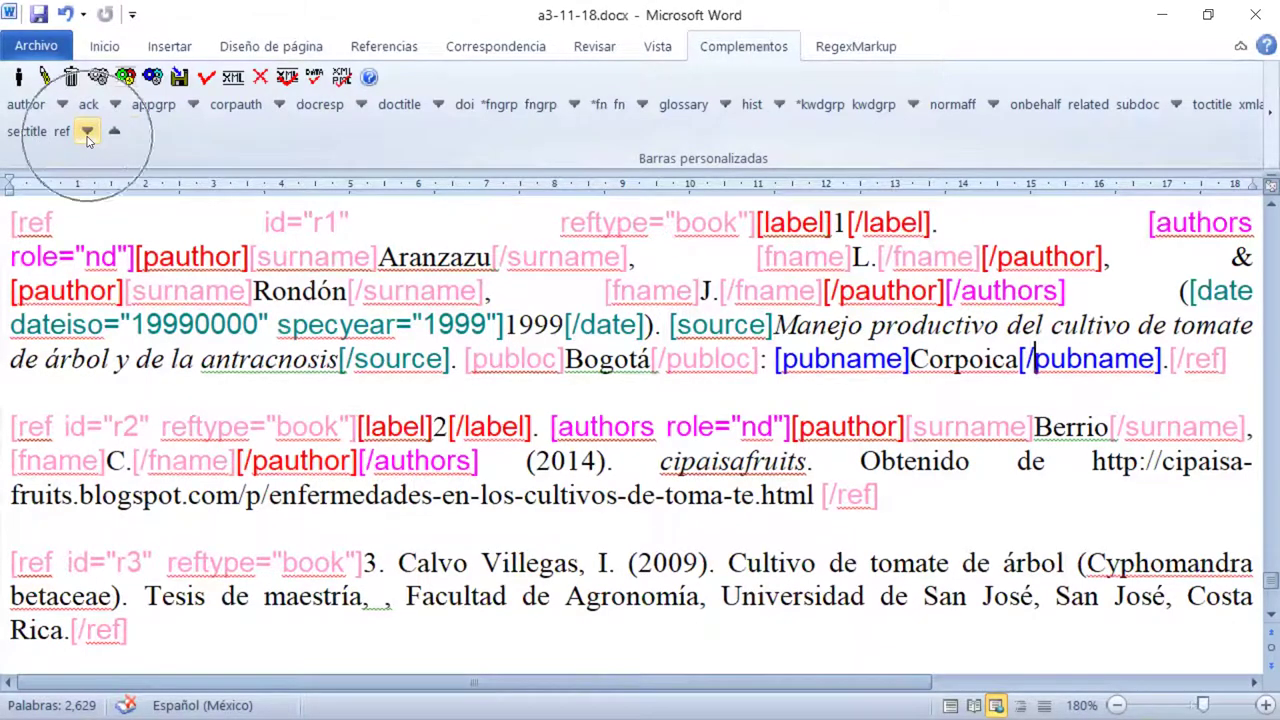
click(87, 137)
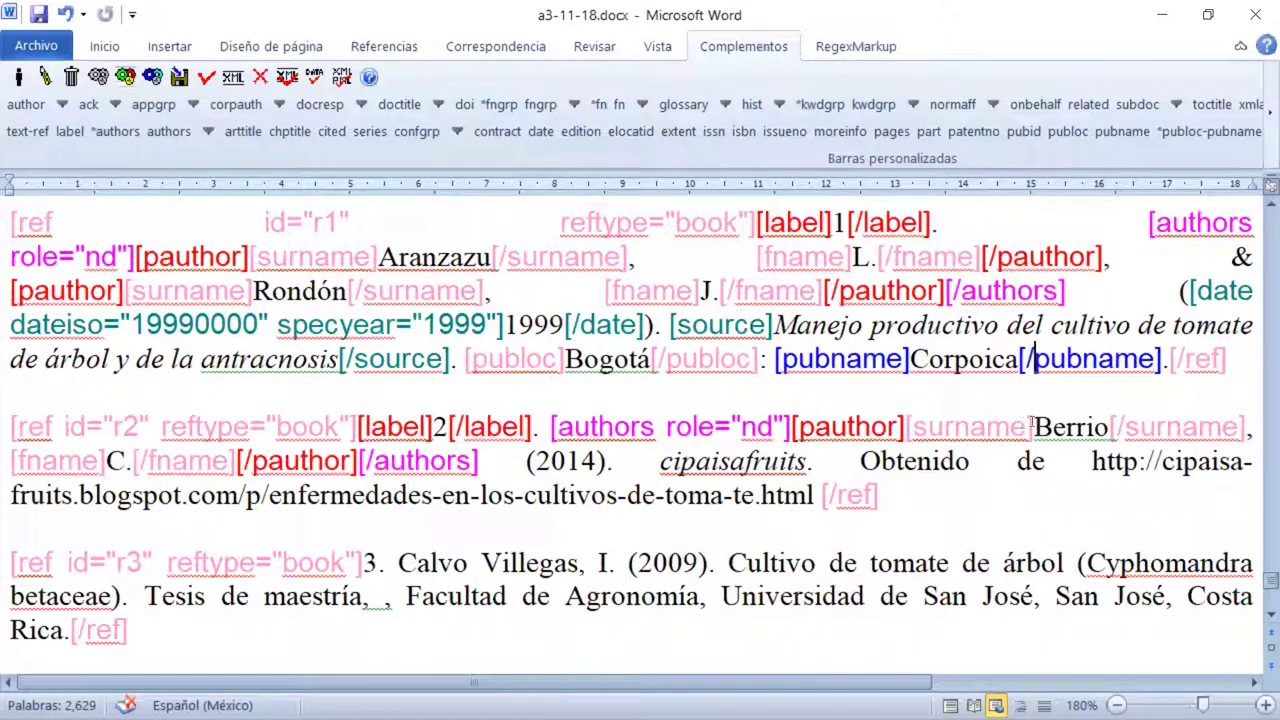
click(115, 133)
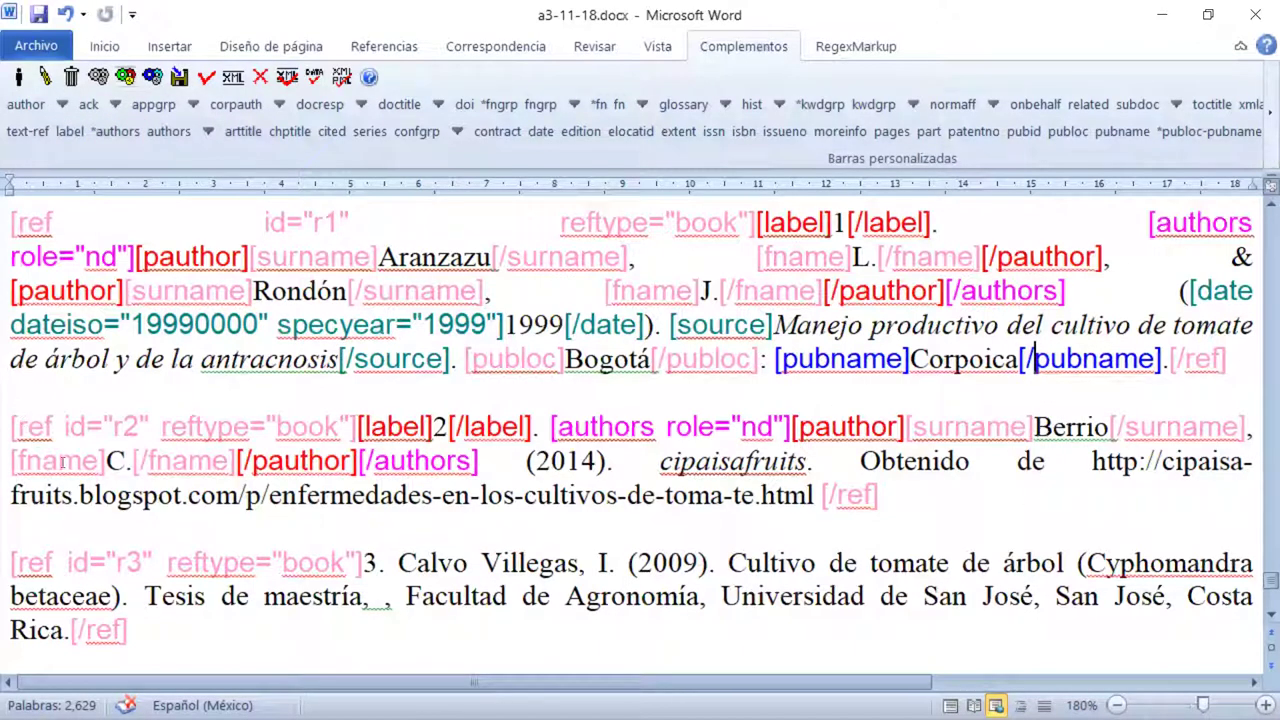
Tag 2014 in the second reference as date with dateiso 20140000 and specyear 2014.
key(ctrl)
key(ctrl)
triple_click(570, 462)
double_click(570, 462)
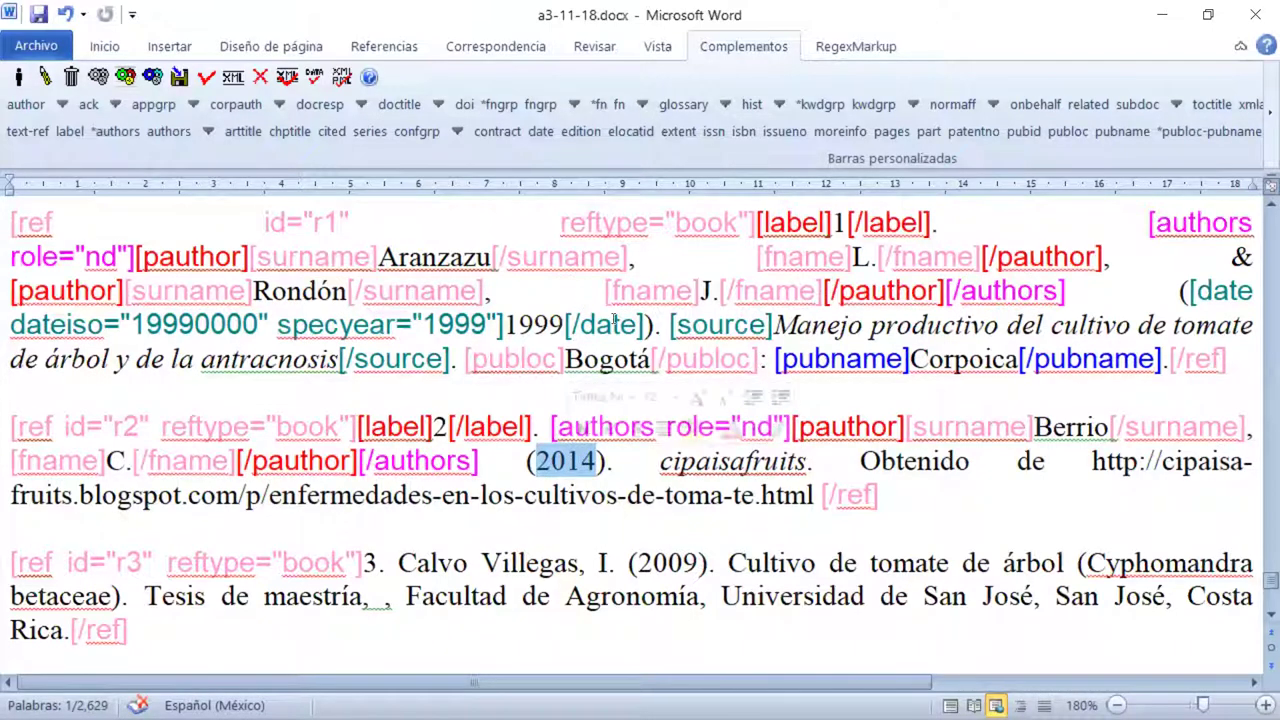
click(541, 132)
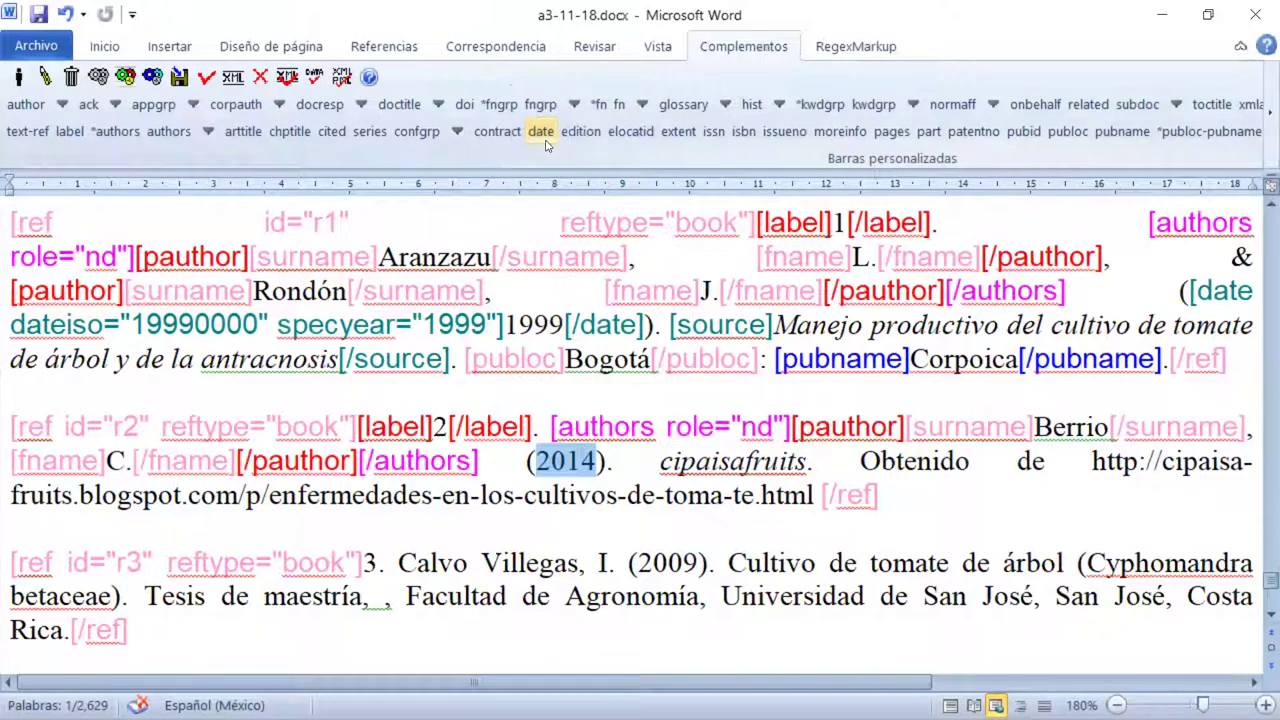
click(541, 132)
click(545, 143)
click(545, 143)
click(546, 144)
click(546, 144)
click(546, 144)
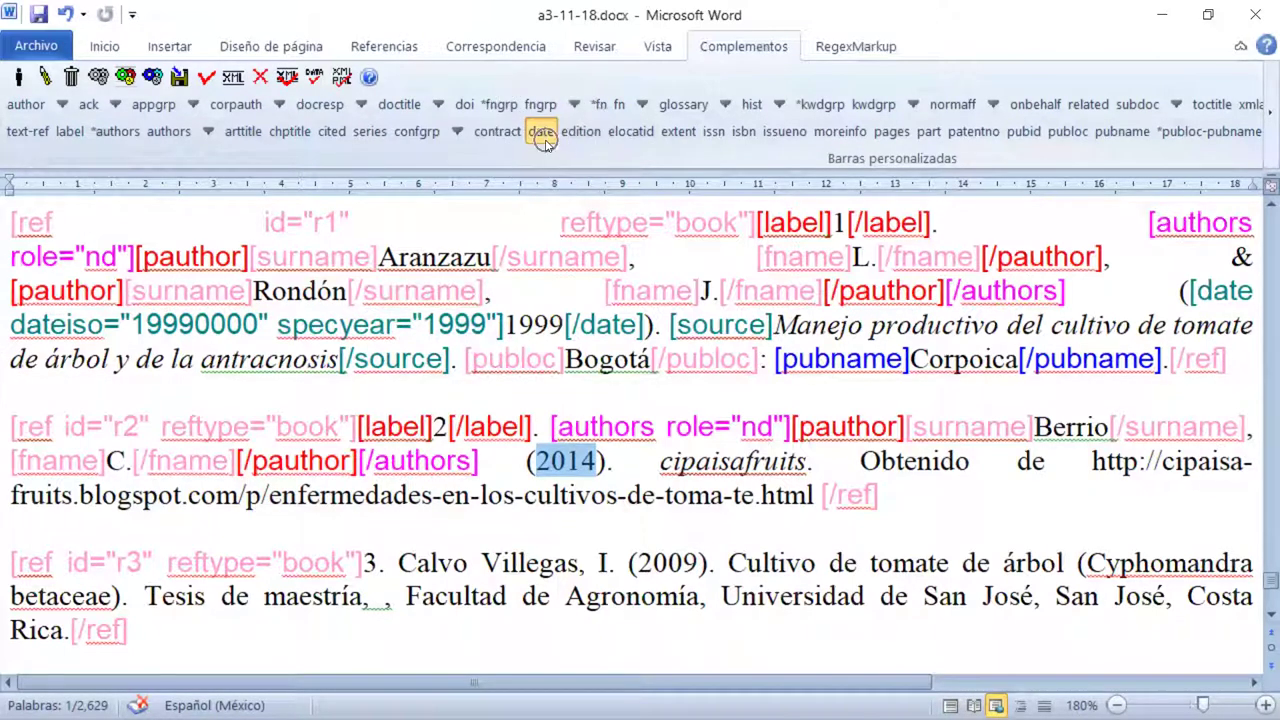
click(546, 144)
click(546, 144)
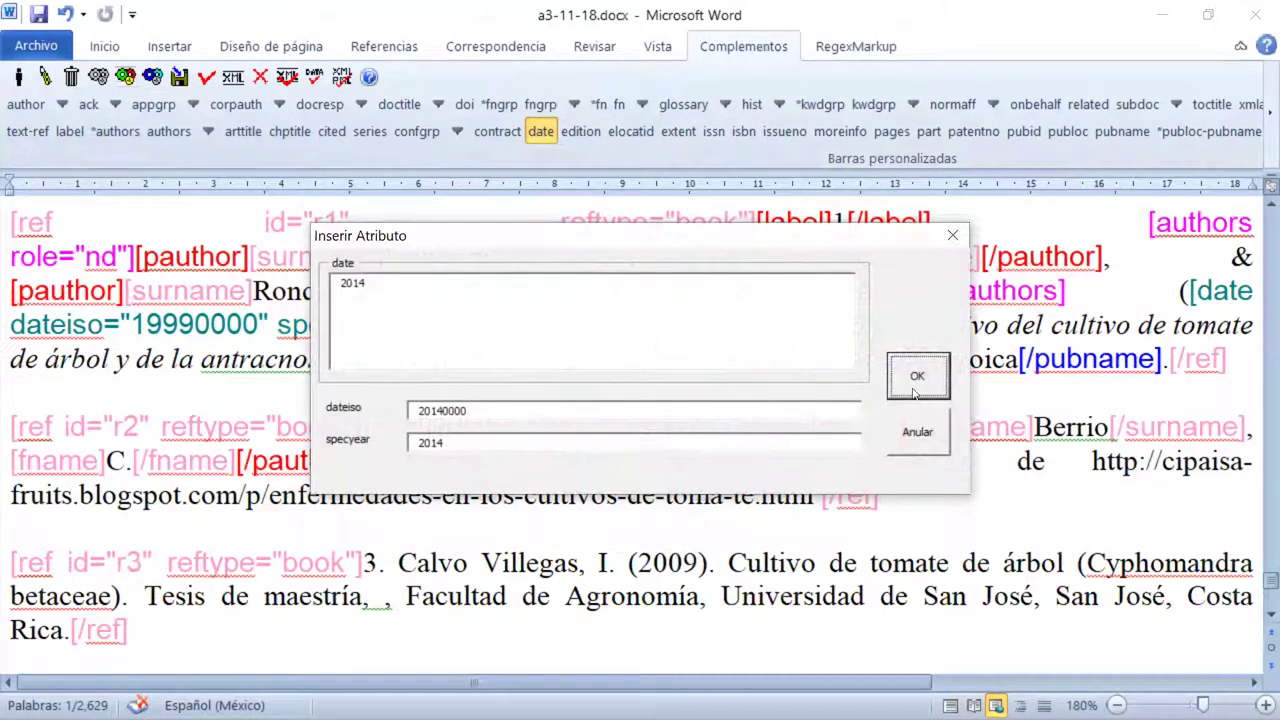
click(917, 385)
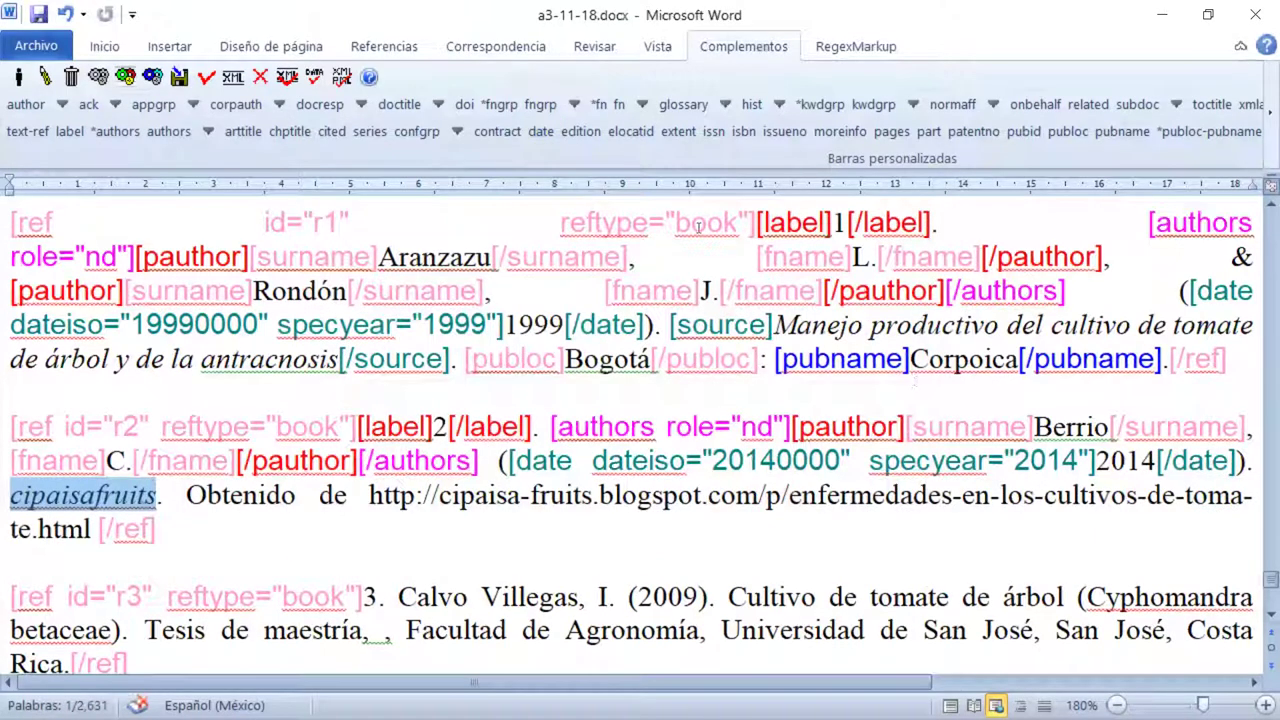
Tag the italic title cipaisafruits in the second reference with the automatic *source markup.
scroll(700, 240, down, 1)
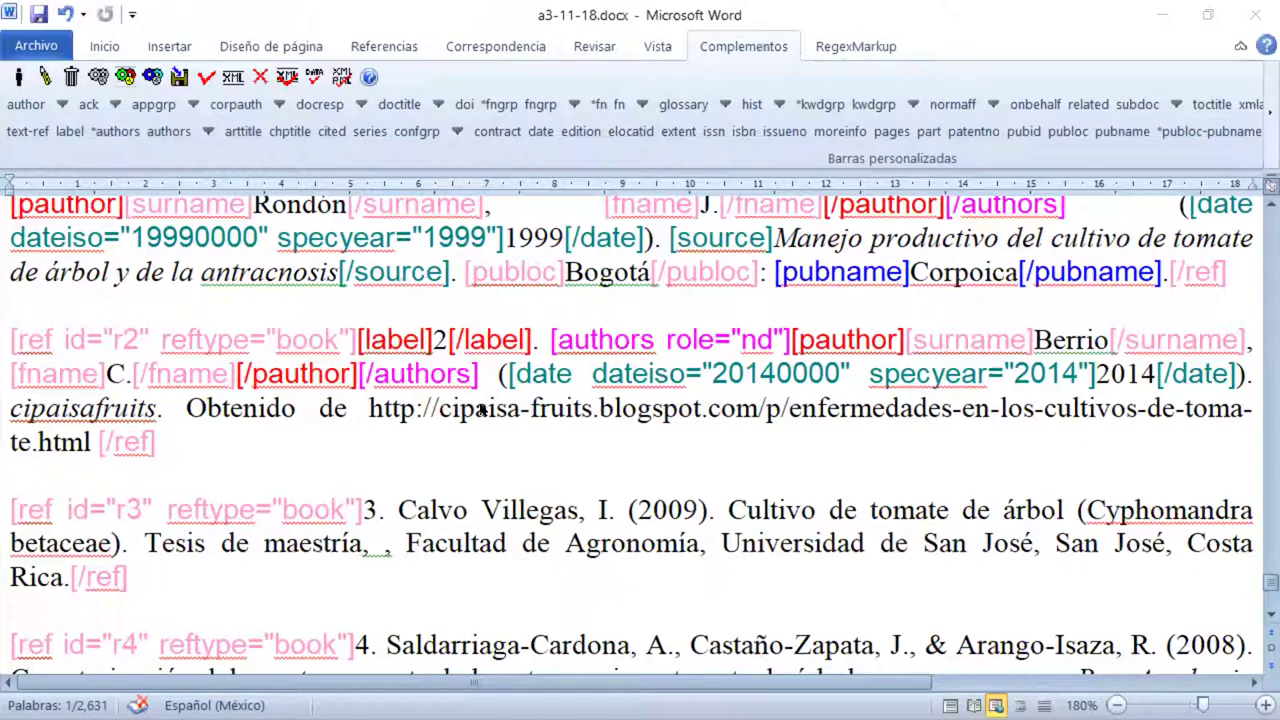
double_click(108, 418)
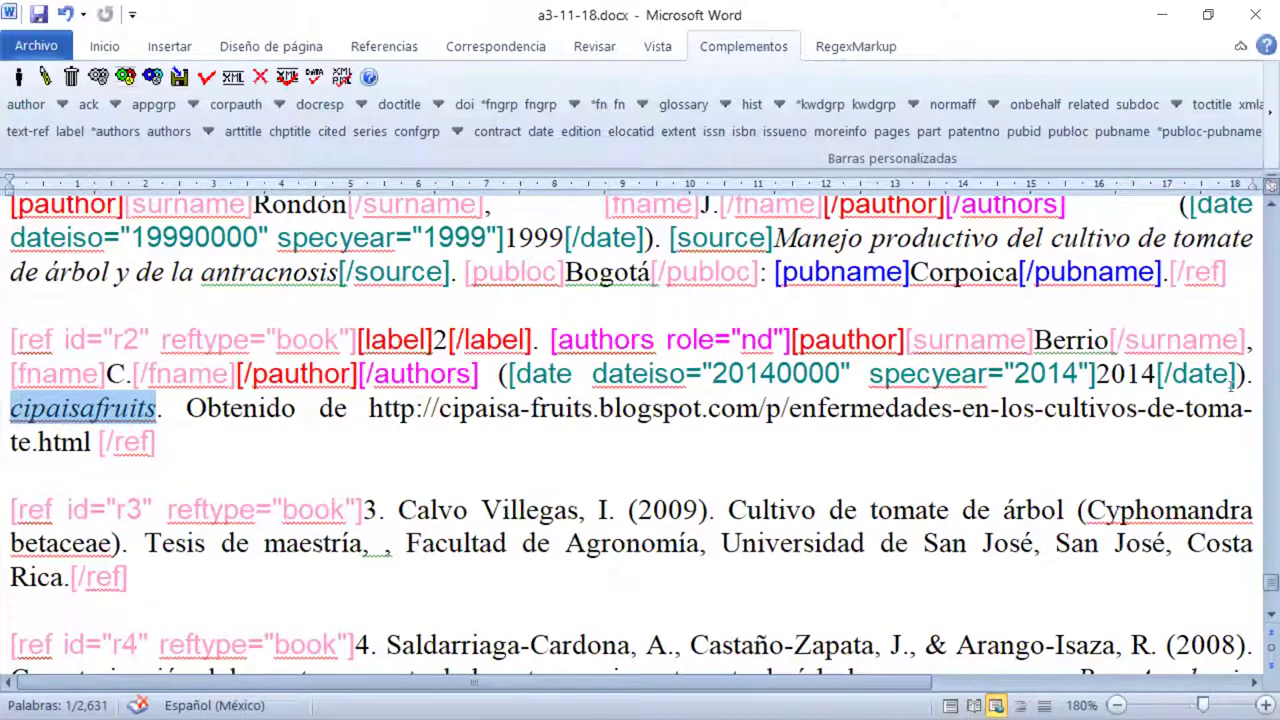
click(1262, 112)
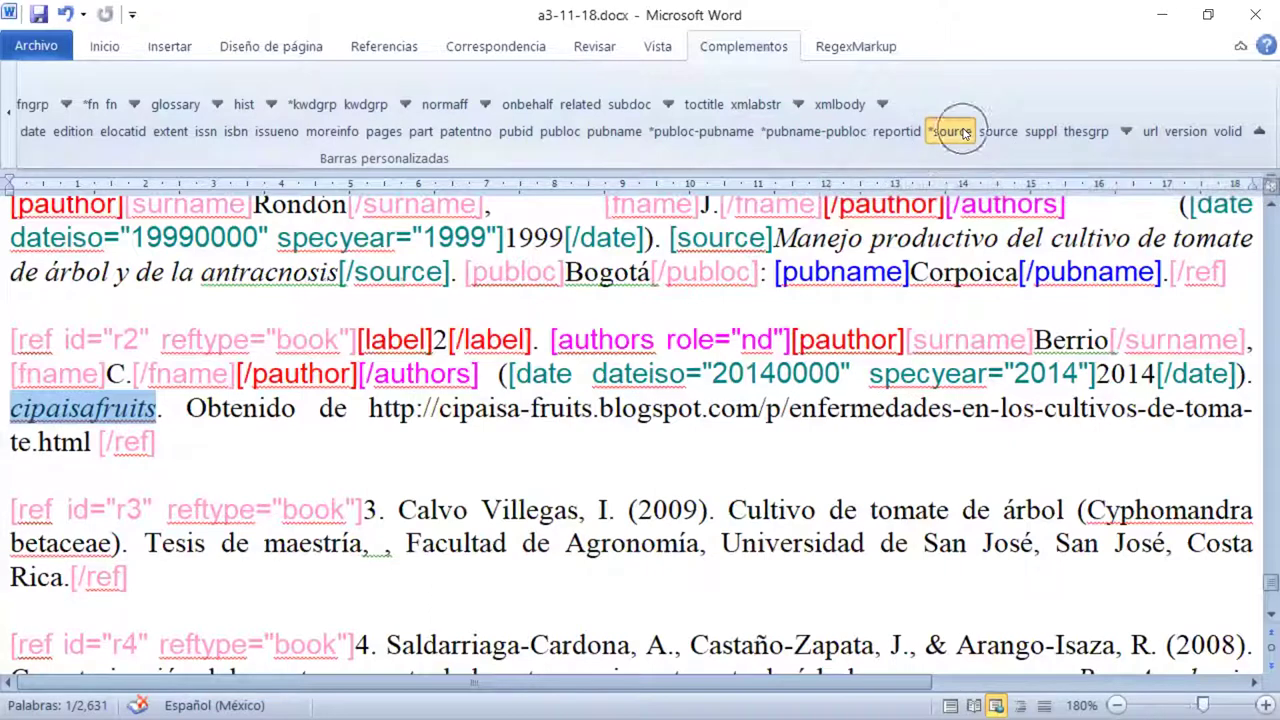
Mark up "cipaisafruits" in reference r2 with the *source tag.
click(964, 133)
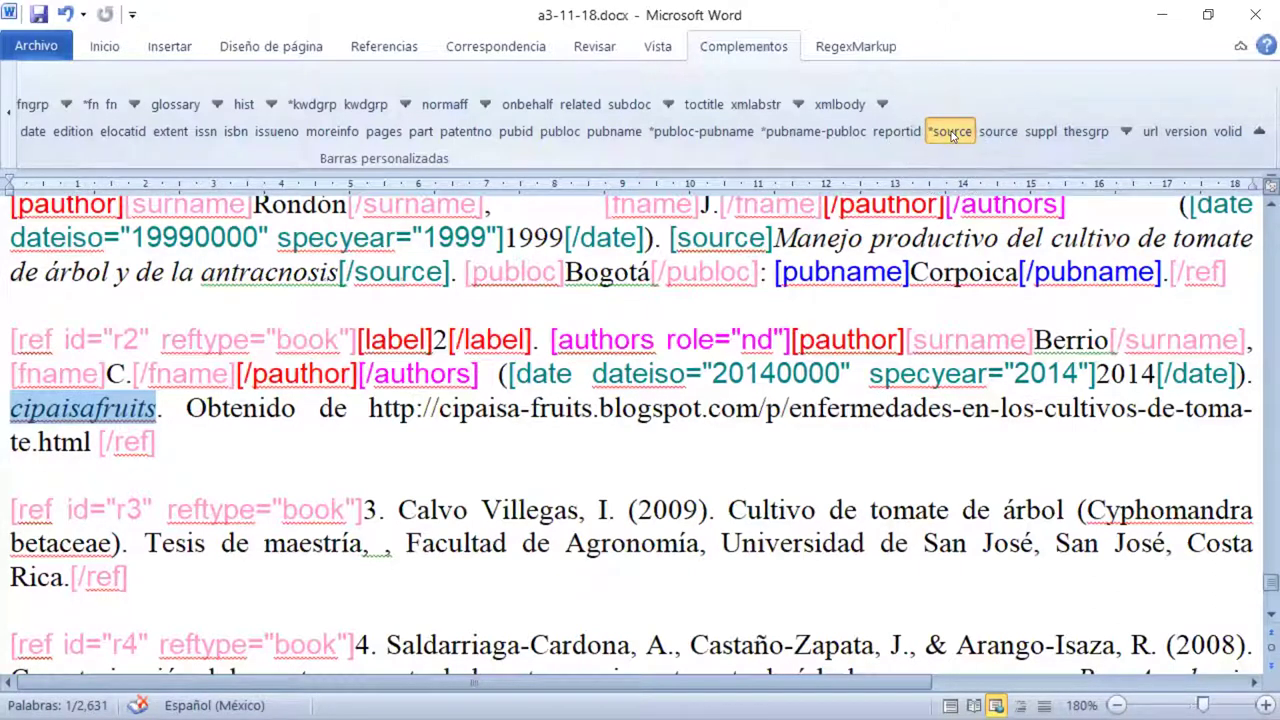
click(951, 135)
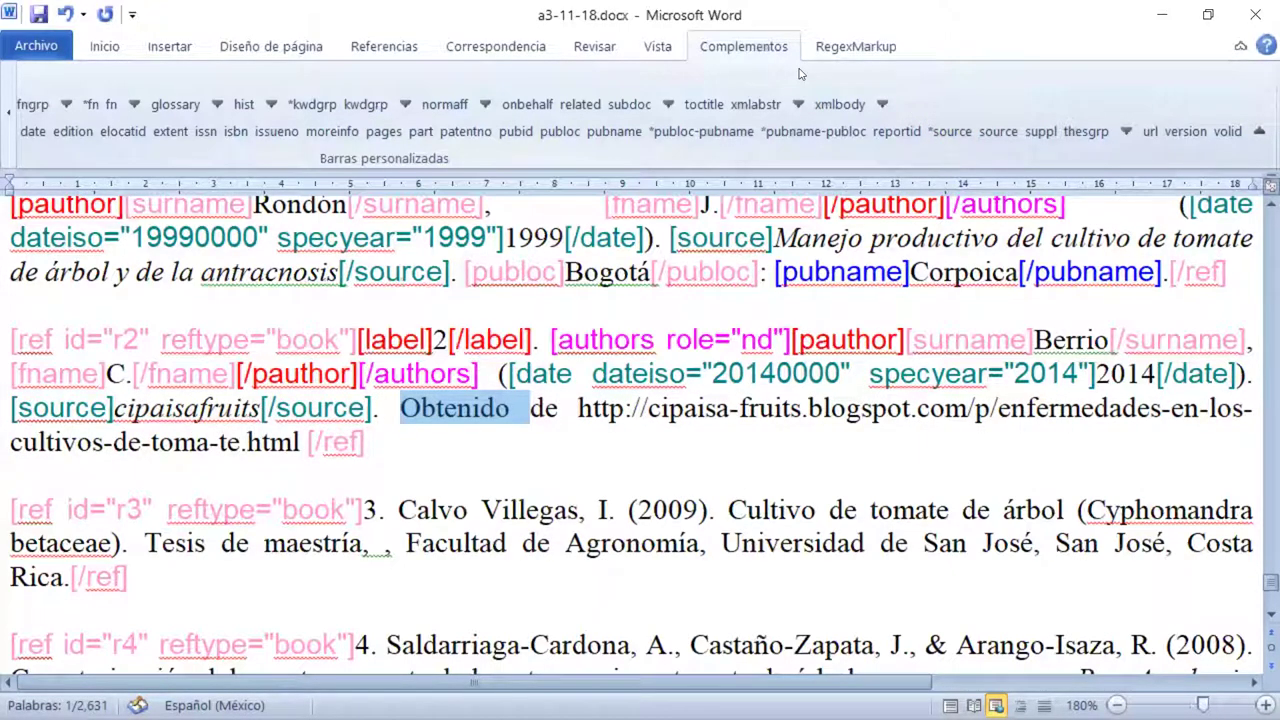
click(772, 558)
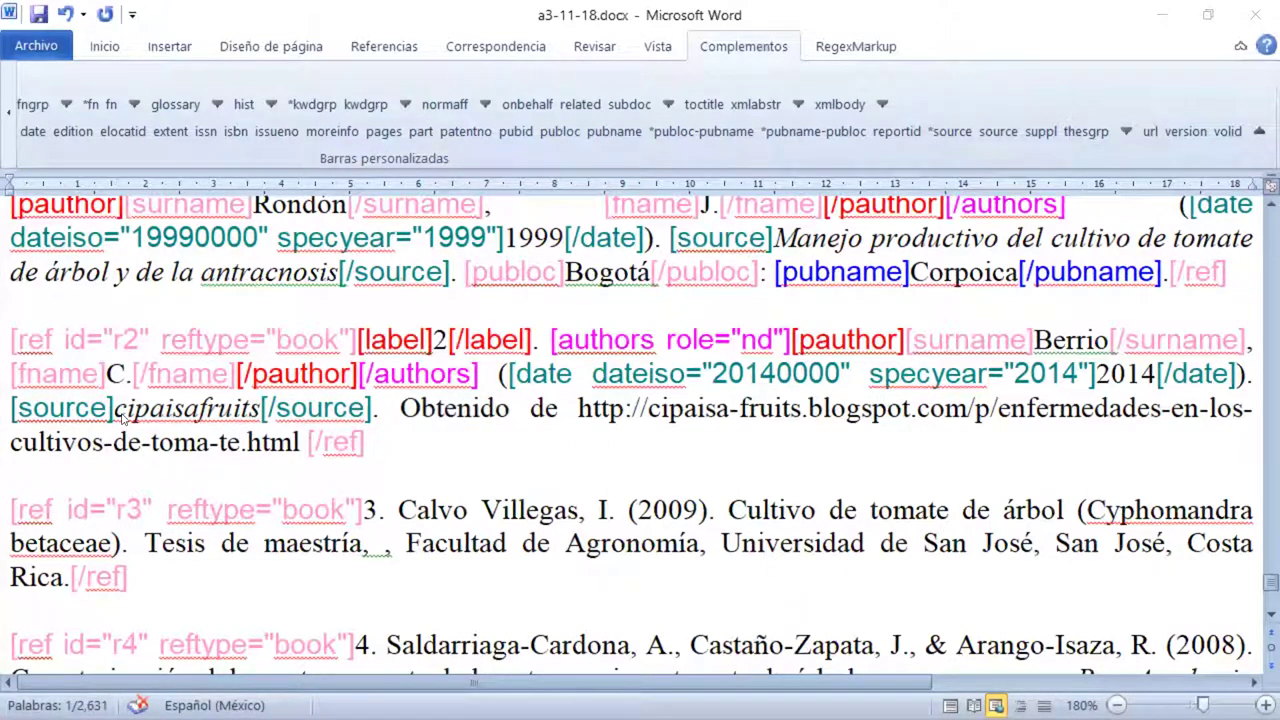
click(178, 412)
key(ctrl+shift+Left)
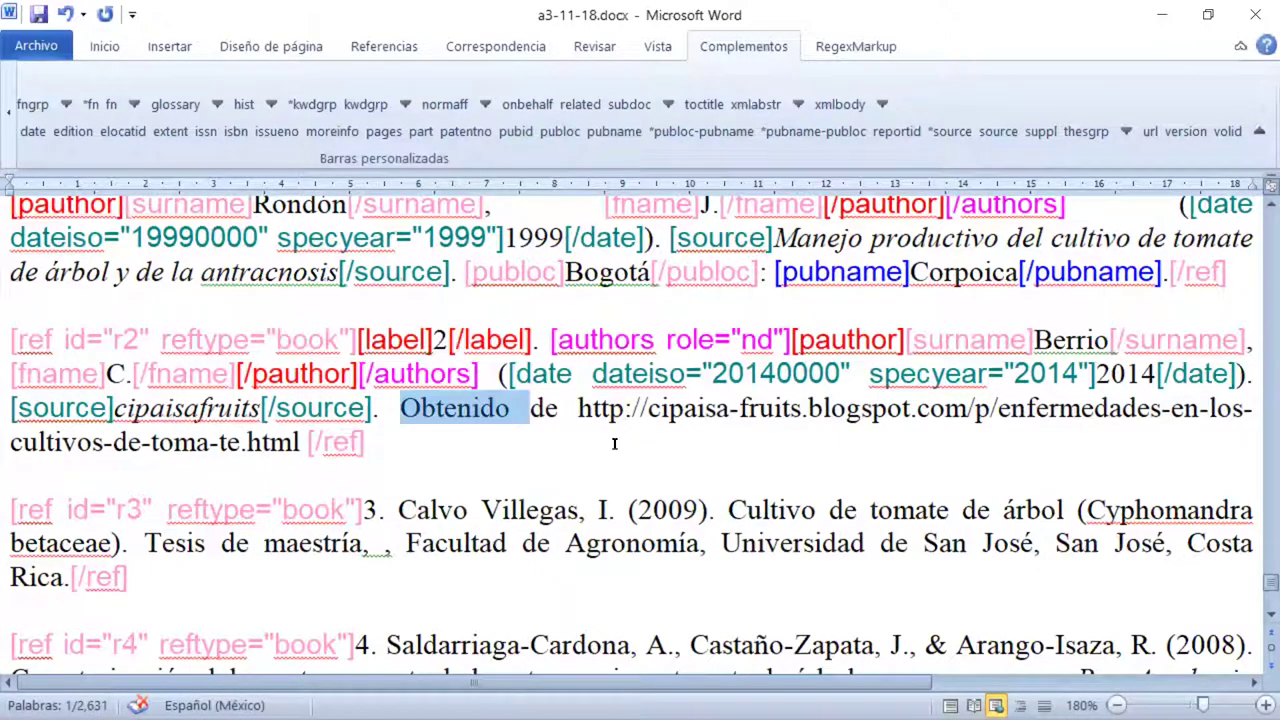
Tag the full cipaisa-fruits.blogspot.com web address in reference r2 as url.
drag(580, 409, 302, 442)
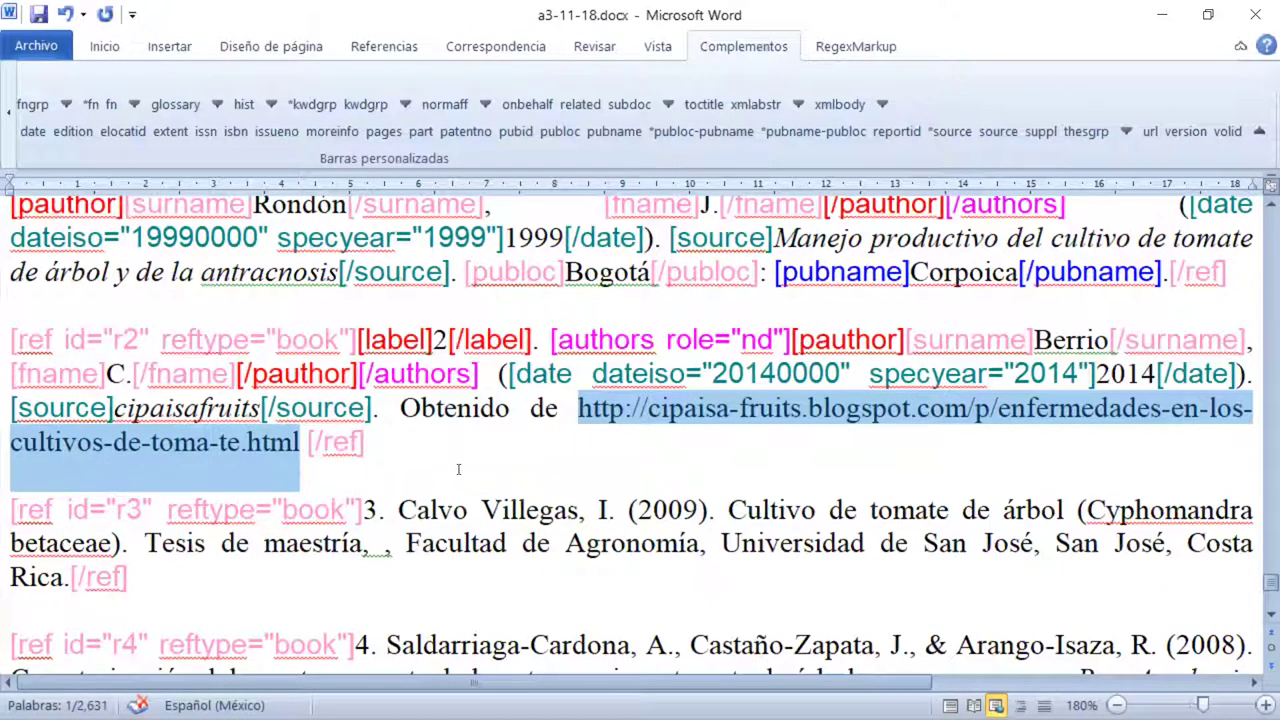
click(1150, 132)
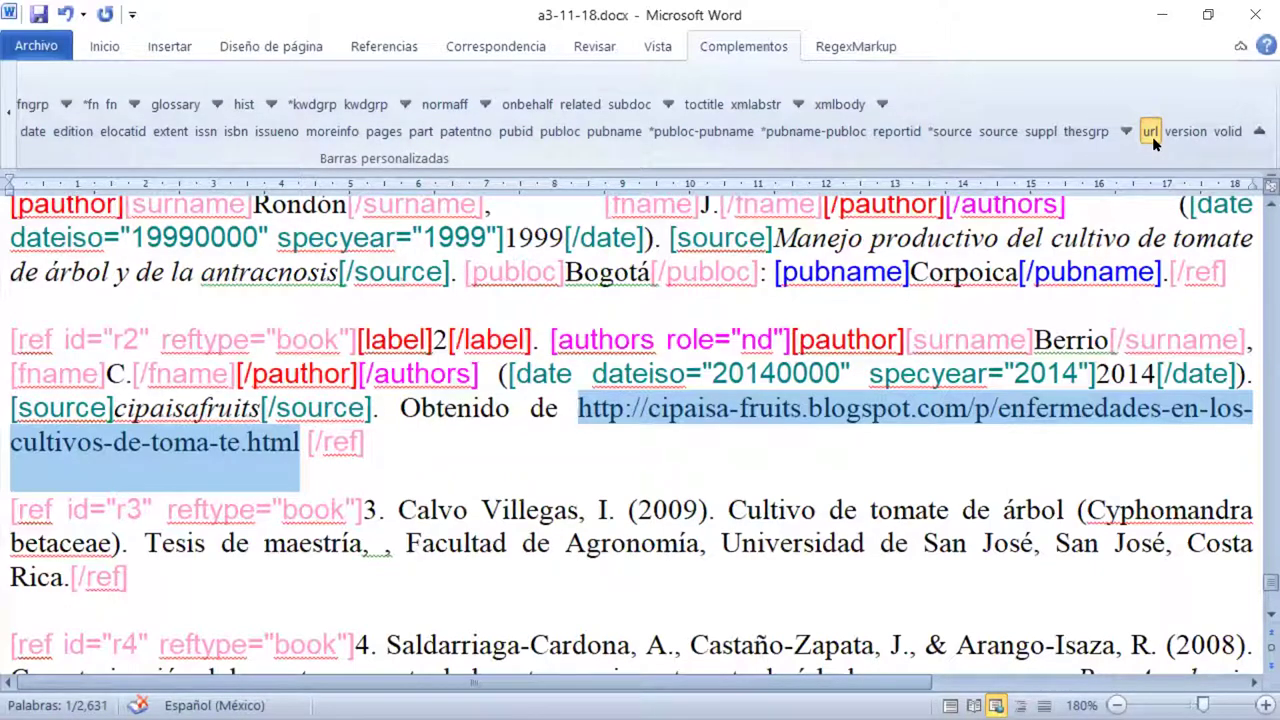
click(1150, 132)
click(1150, 132)
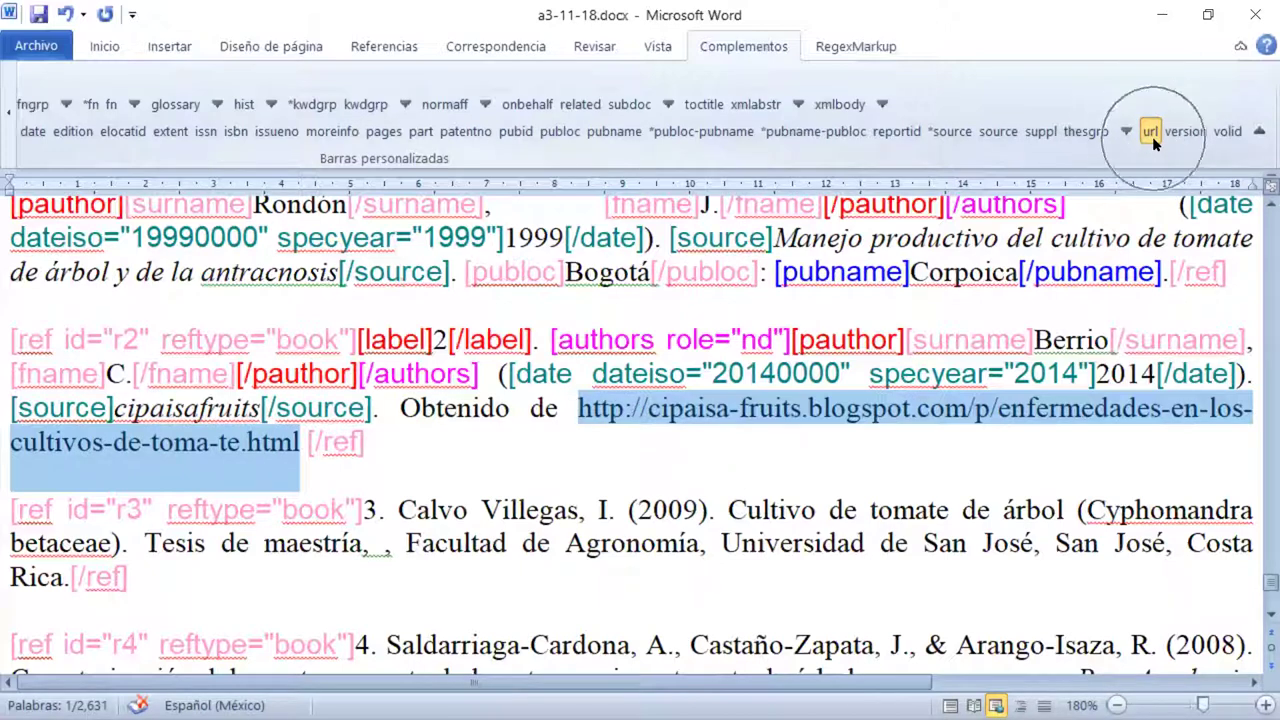
click(1152, 136)
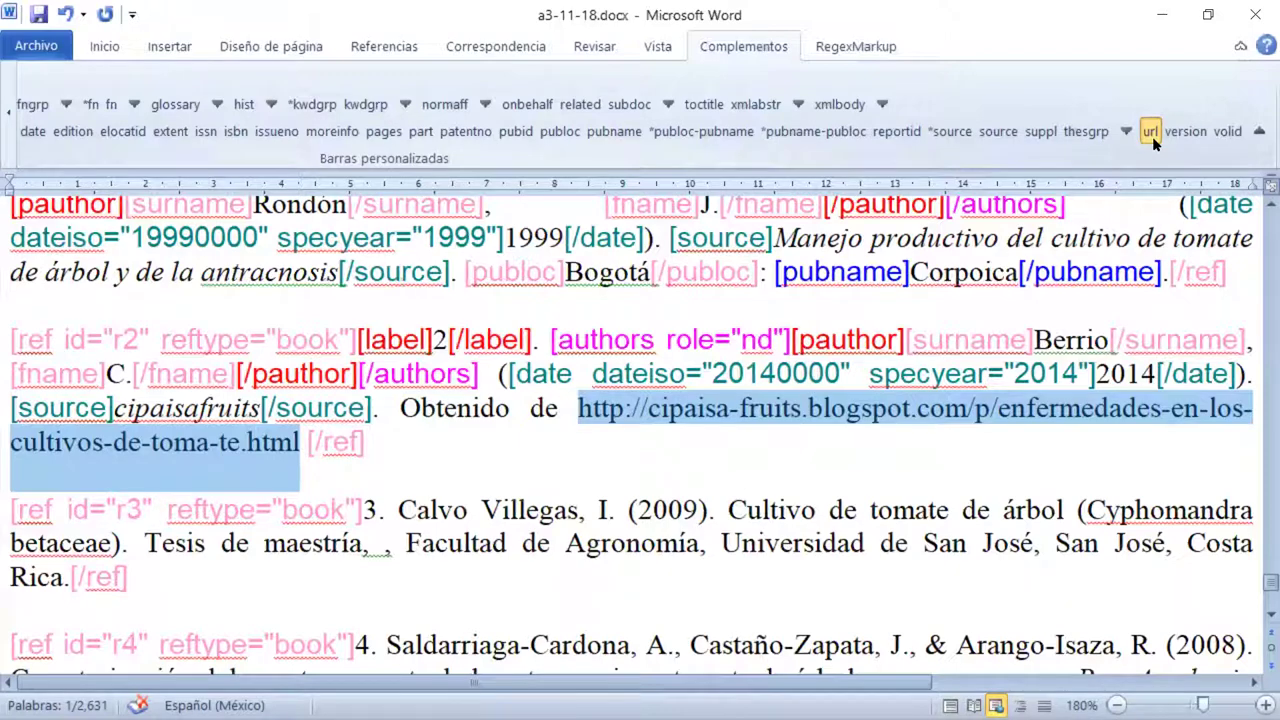
click(1152, 136)
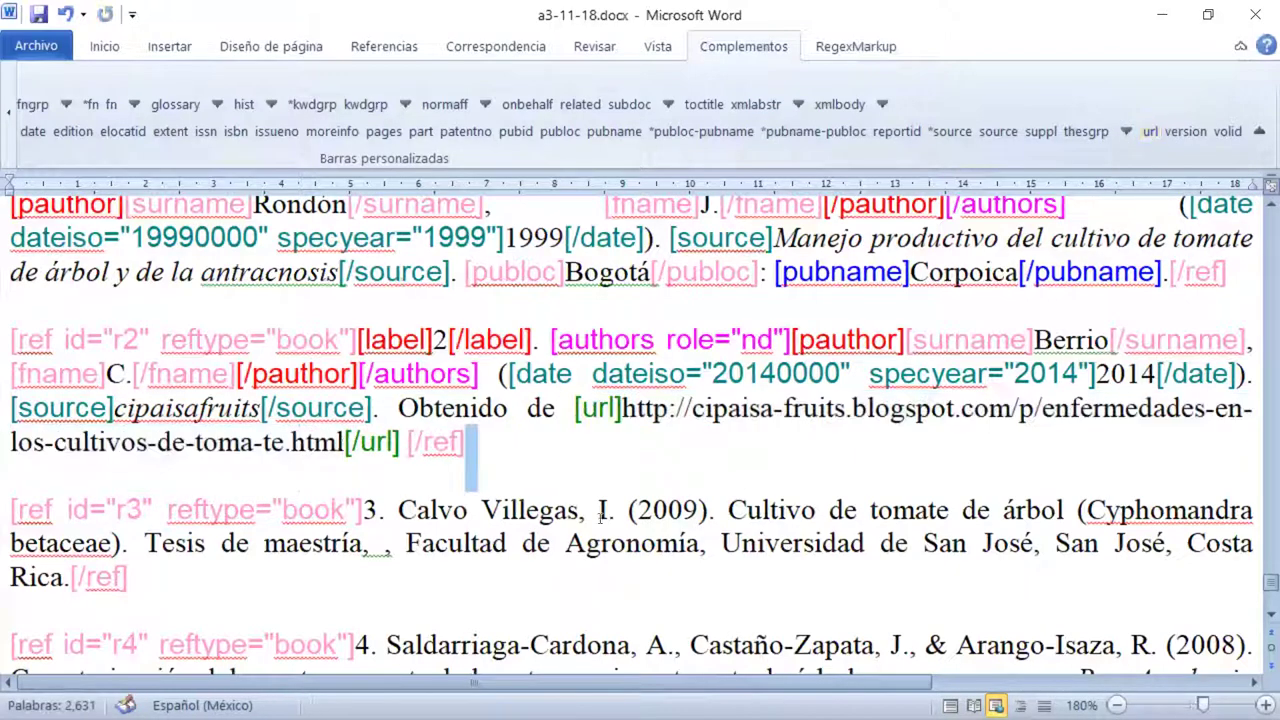
click(555, 449)
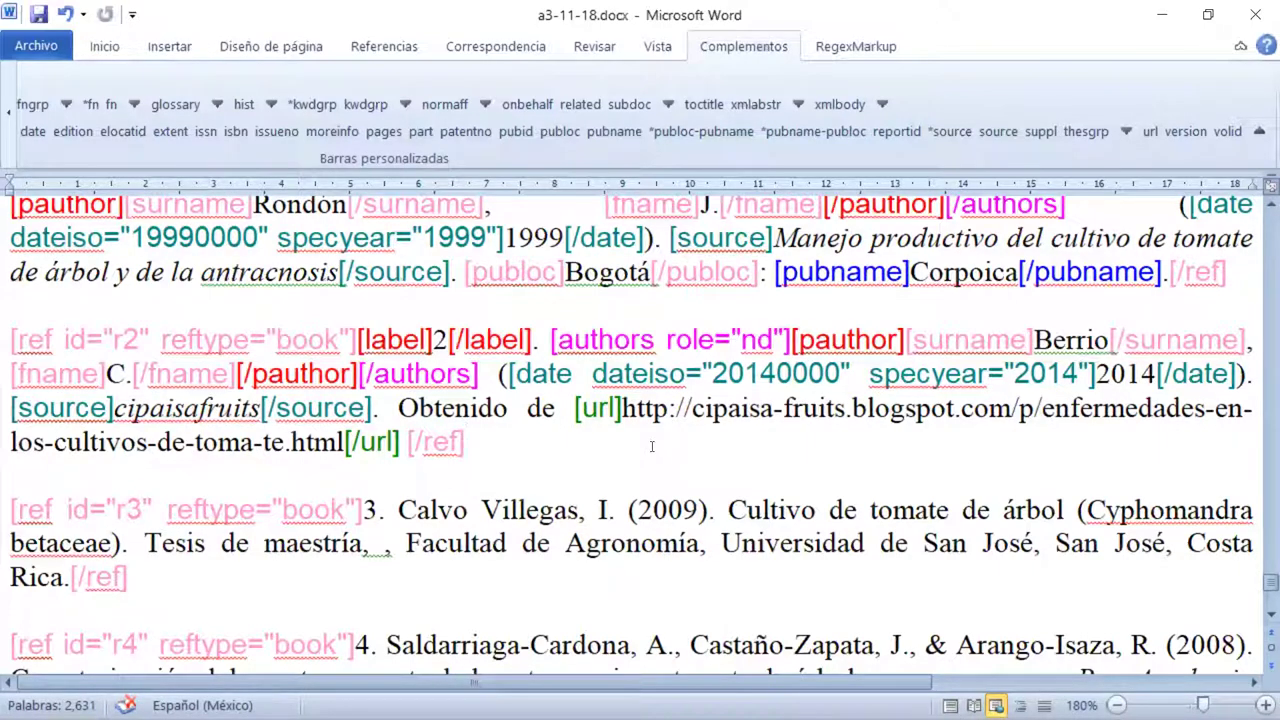
Edit the attributes of the r2 ref tag and set its reftype to webpage.
click(29, 340)
click(10, 104)
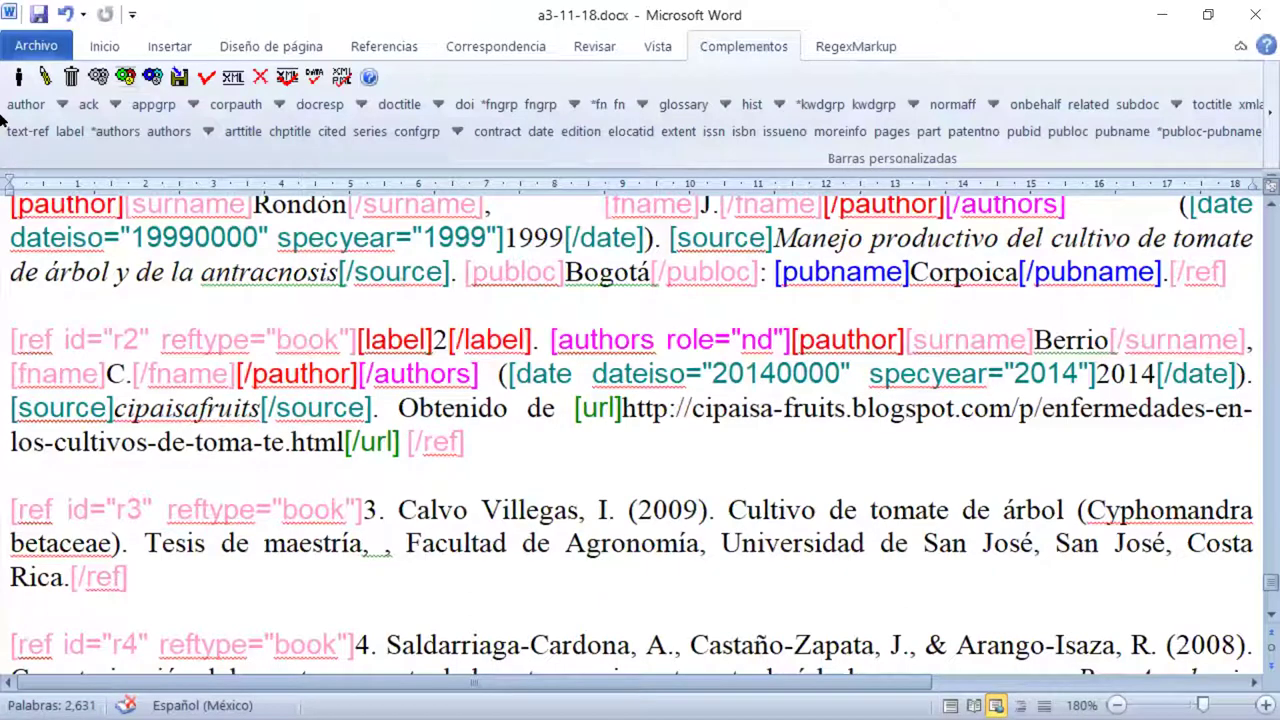
click(47, 80)
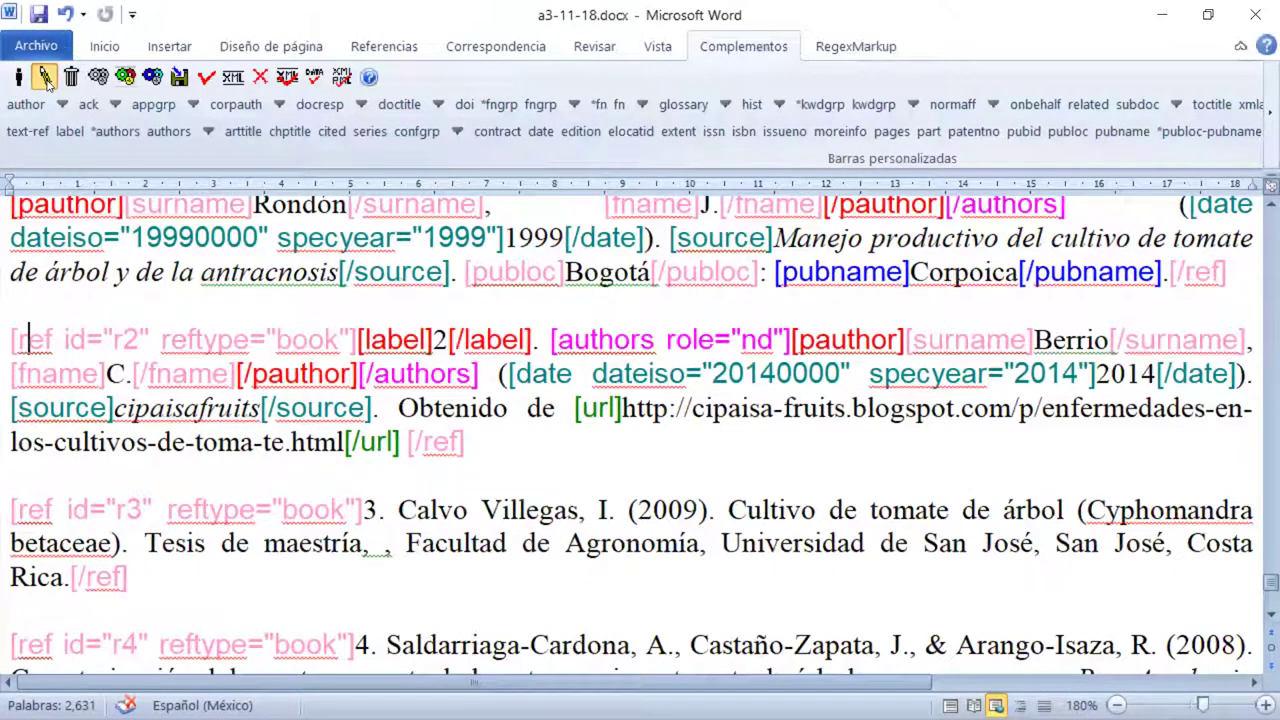
click(47, 80)
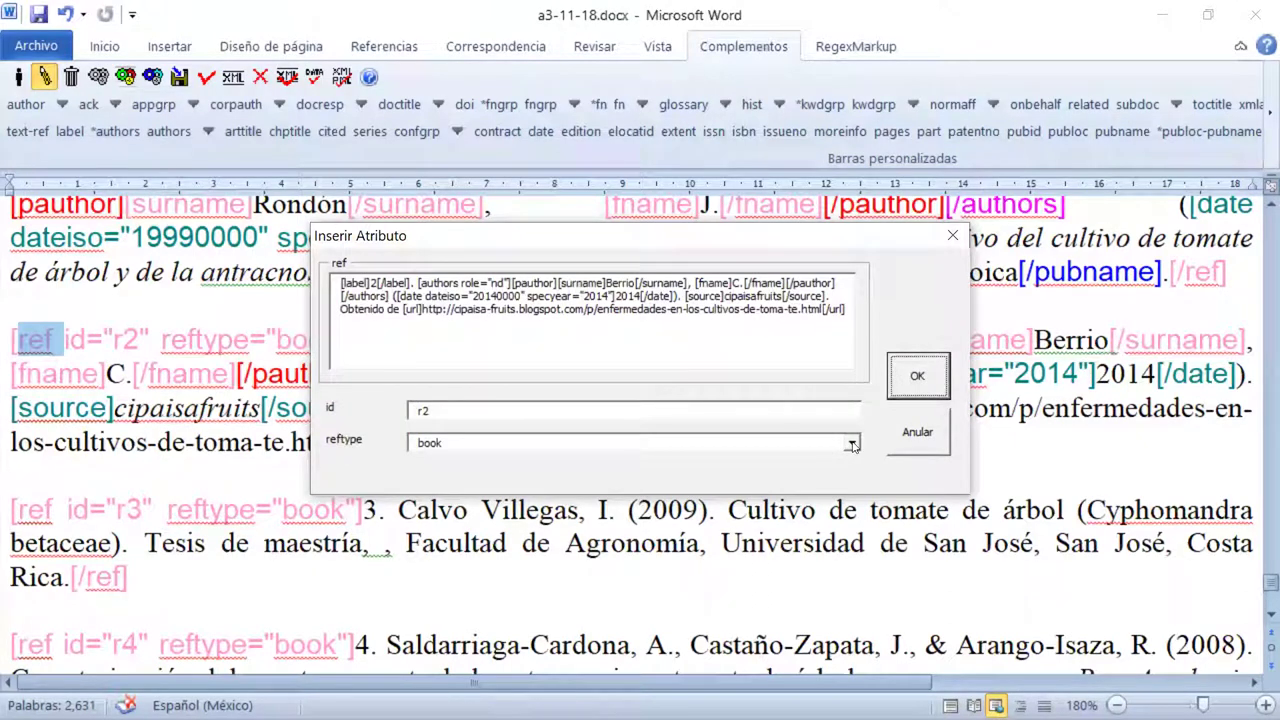
click(852, 445)
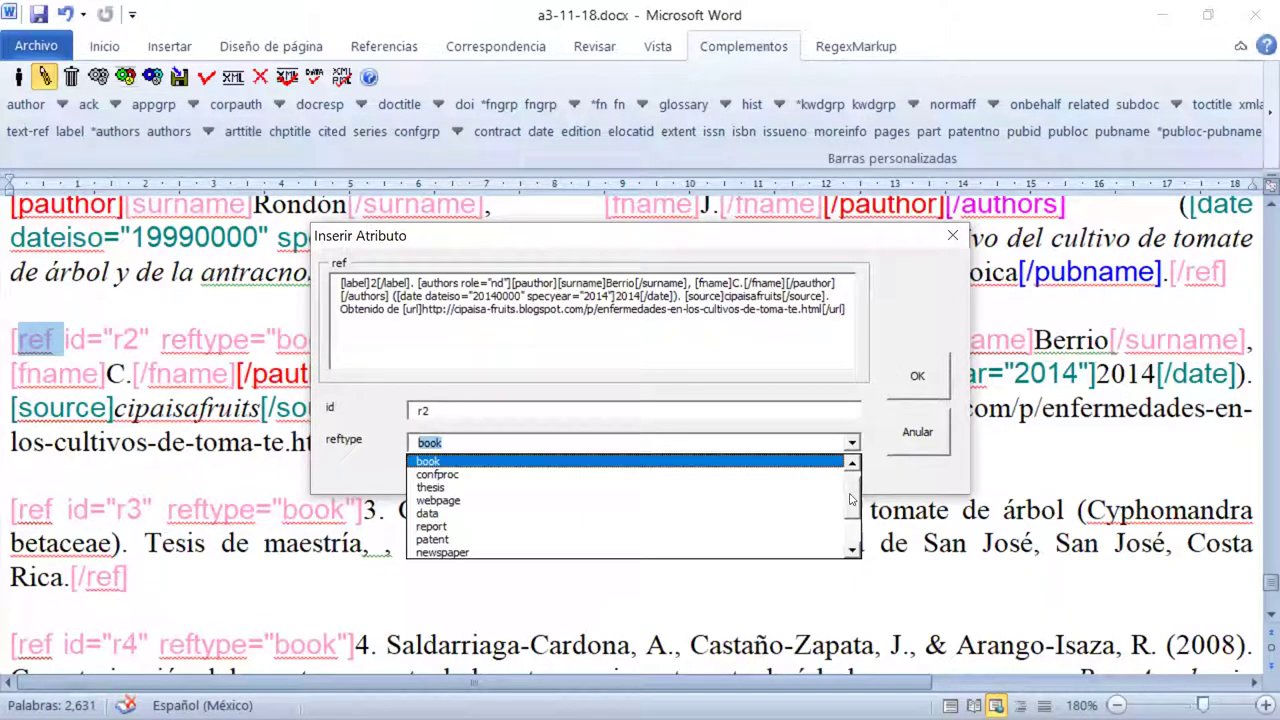
scroll(851, 498, down, 2)
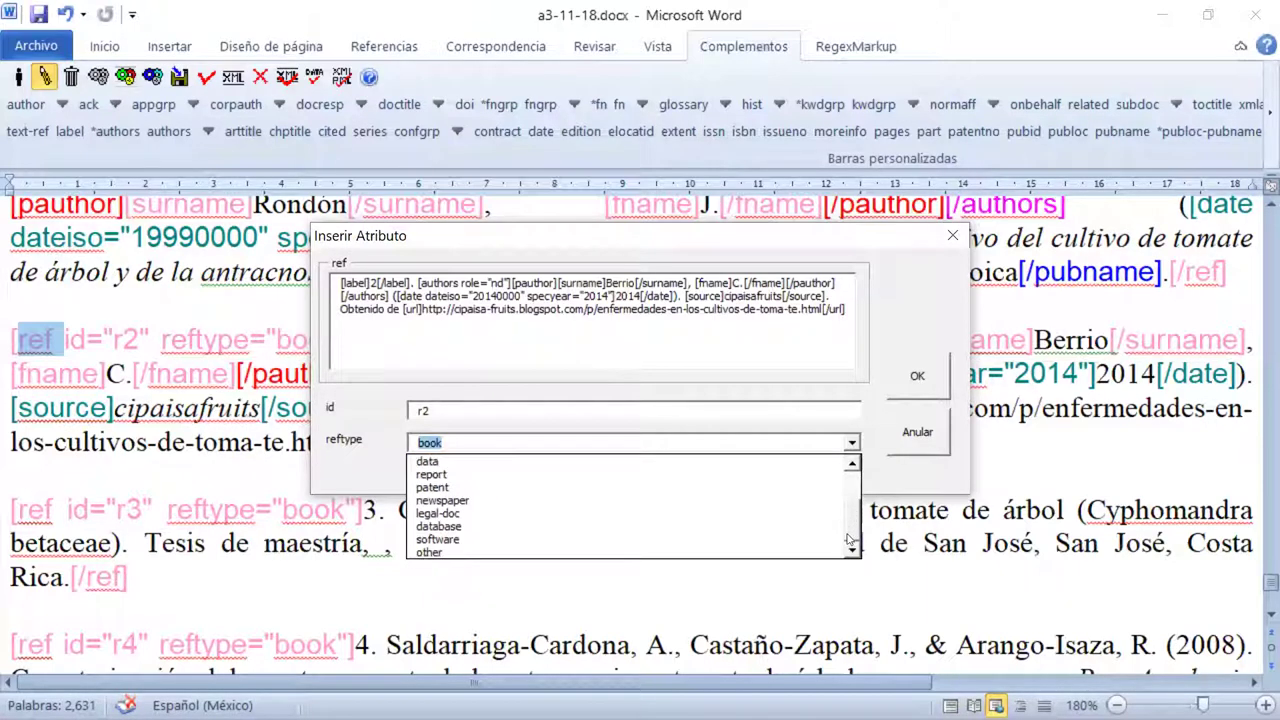
scroll(855, 510, up, 2)
click(797, 500)
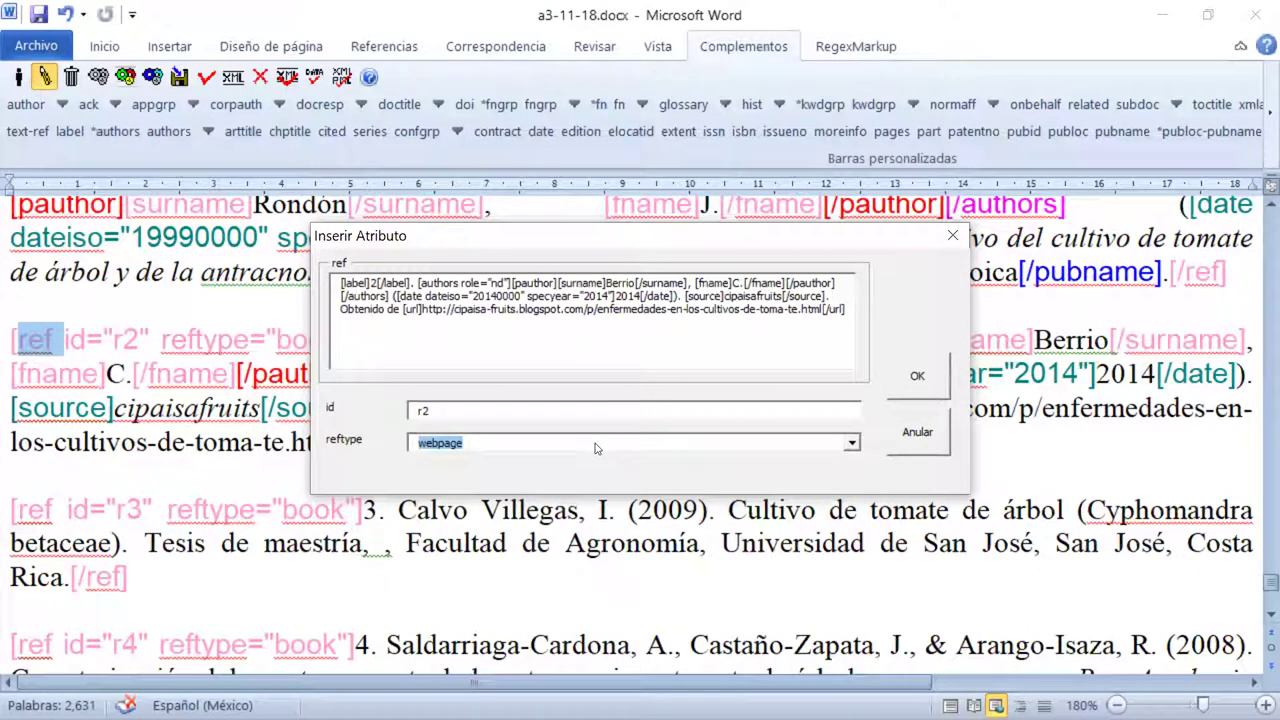
click(945, 384)
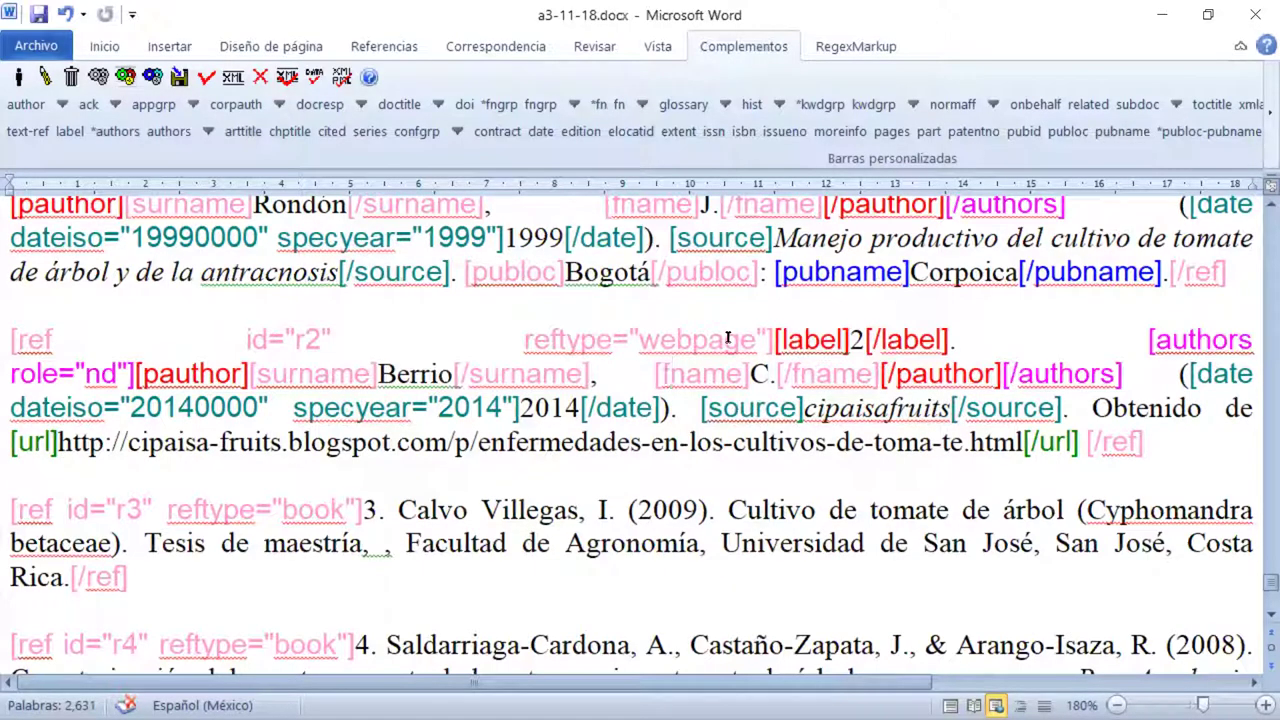
Tag the number 3 at the start of reference r3 as label.
scroll(728, 340, down, 2)
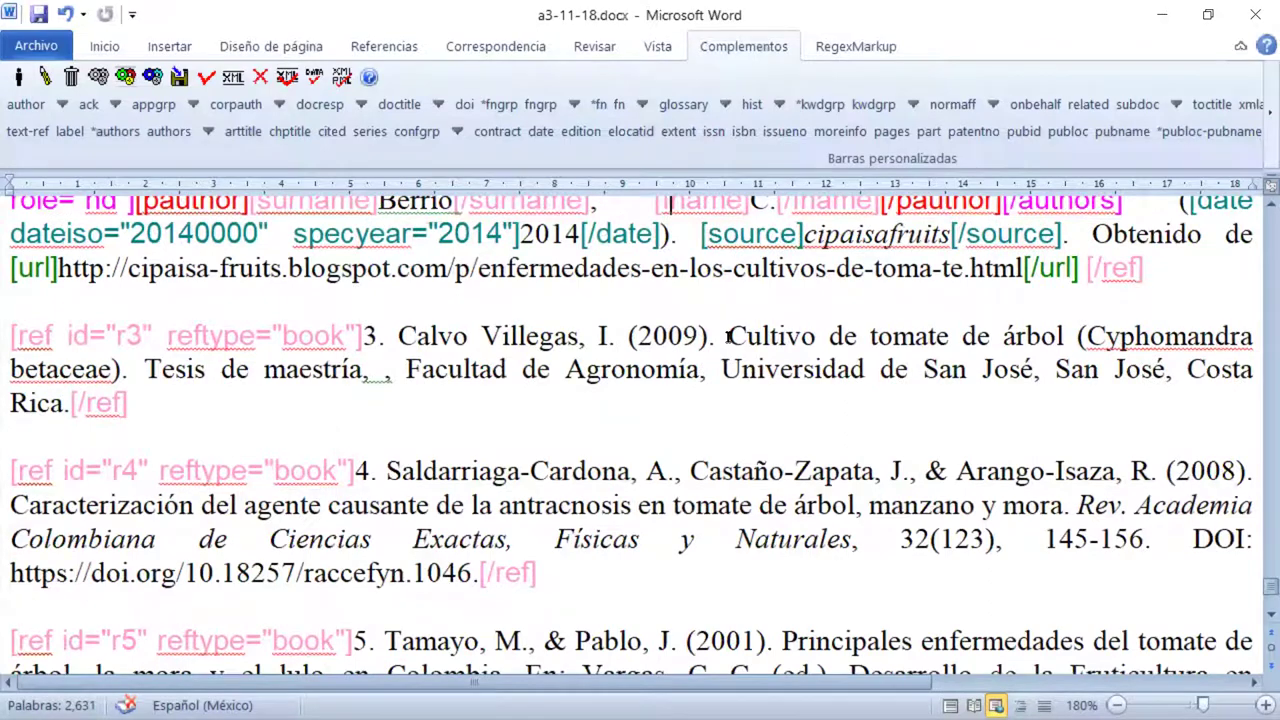
scroll(728, 337, up, 2)
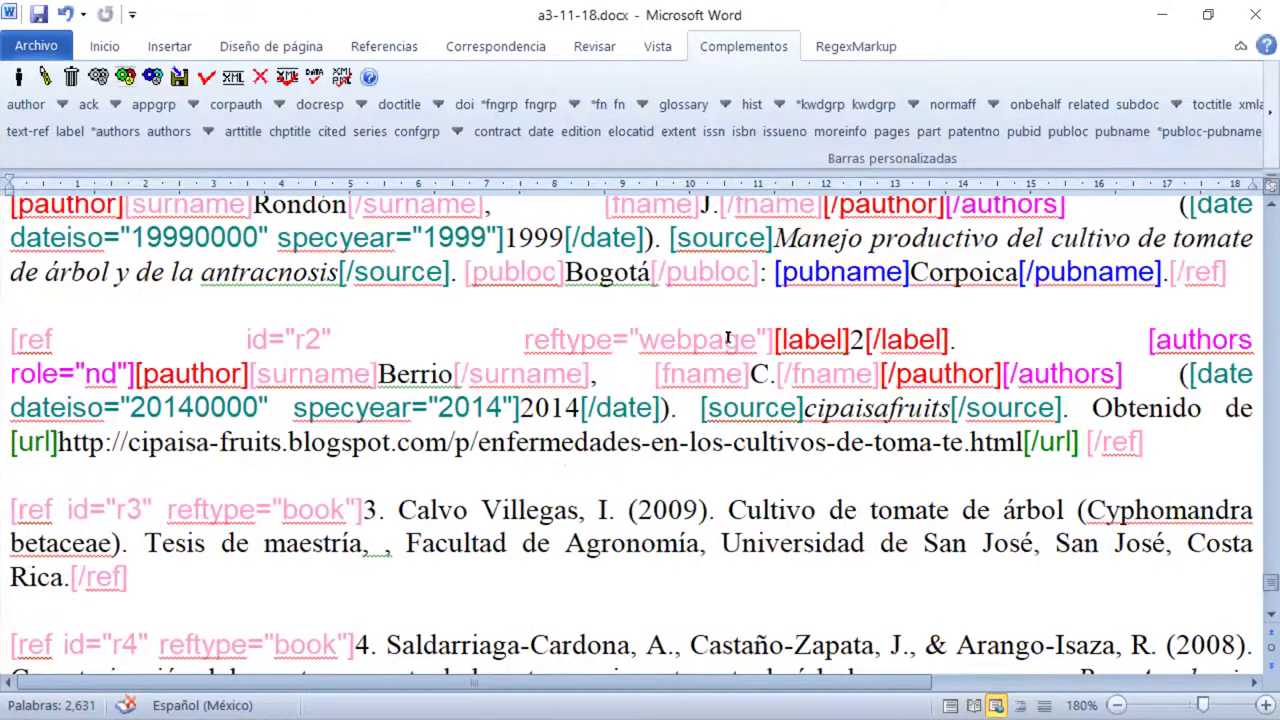
scroll(728, 340, down, 1)
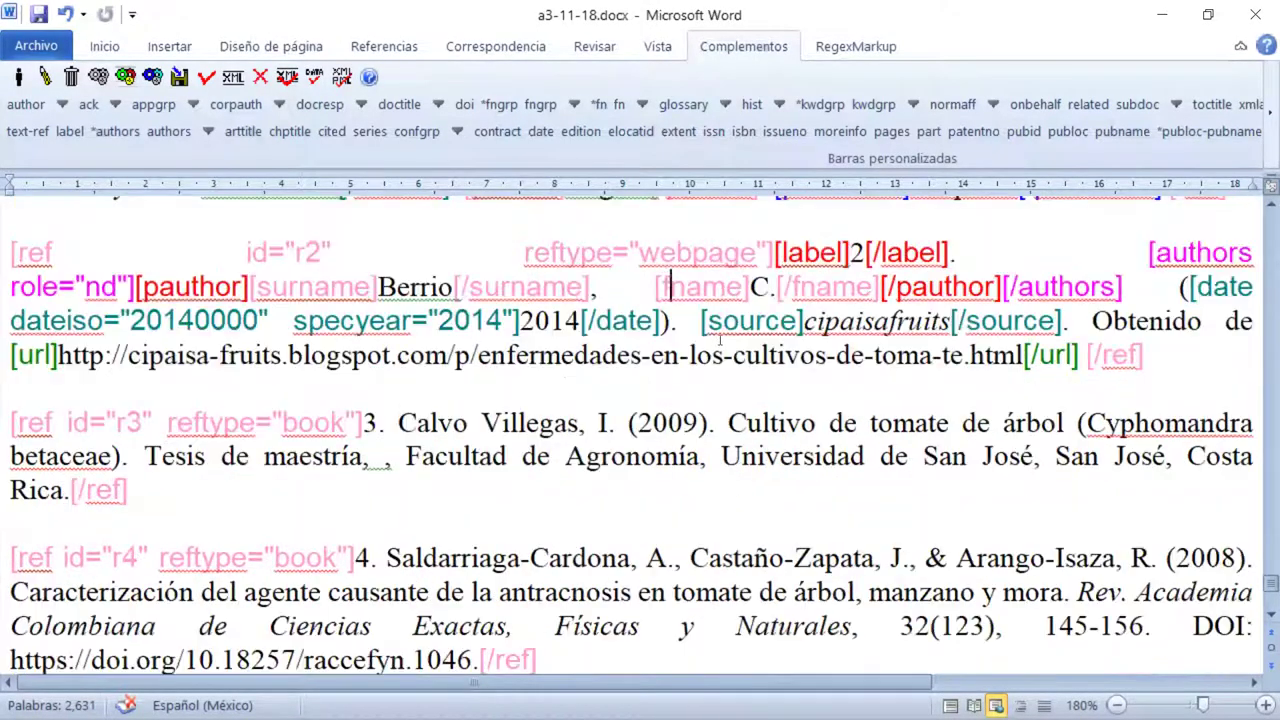
click(365, 418)
drag(365, 418, 378, 420)
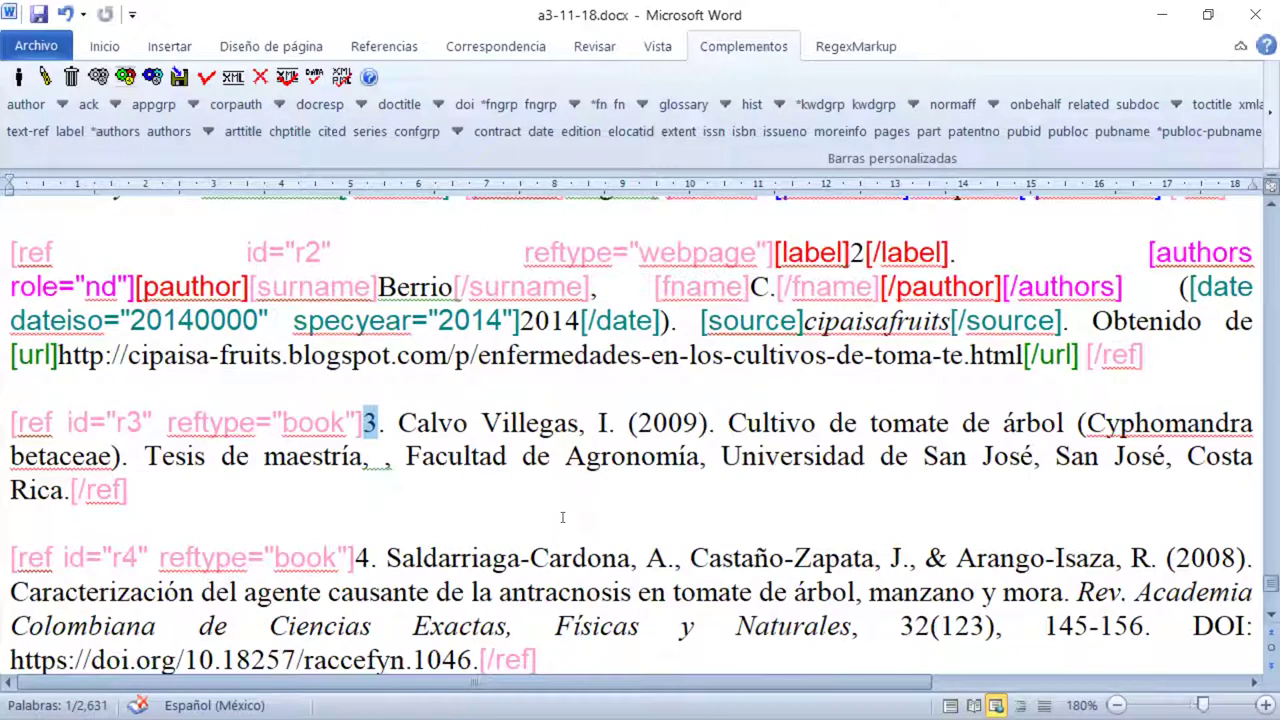
click(74, 136)
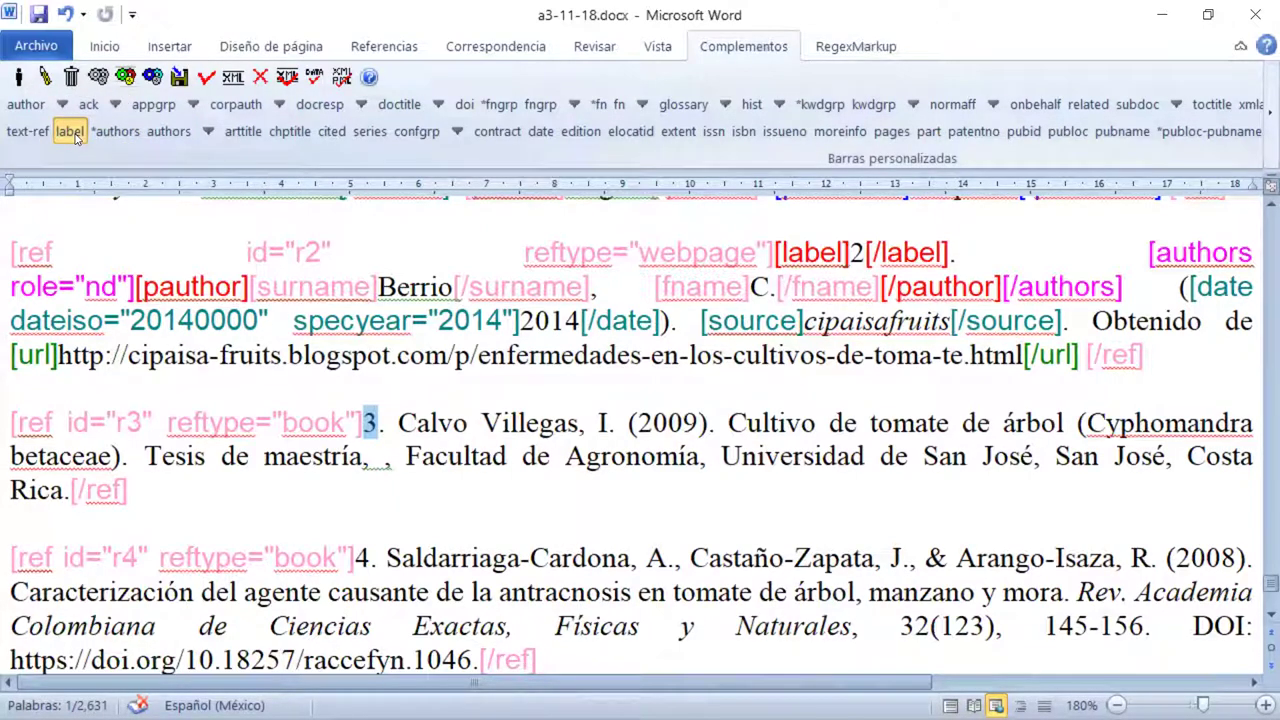
click(74, 136)
click(75, 137)
click(75, 137)
click(75, 137)
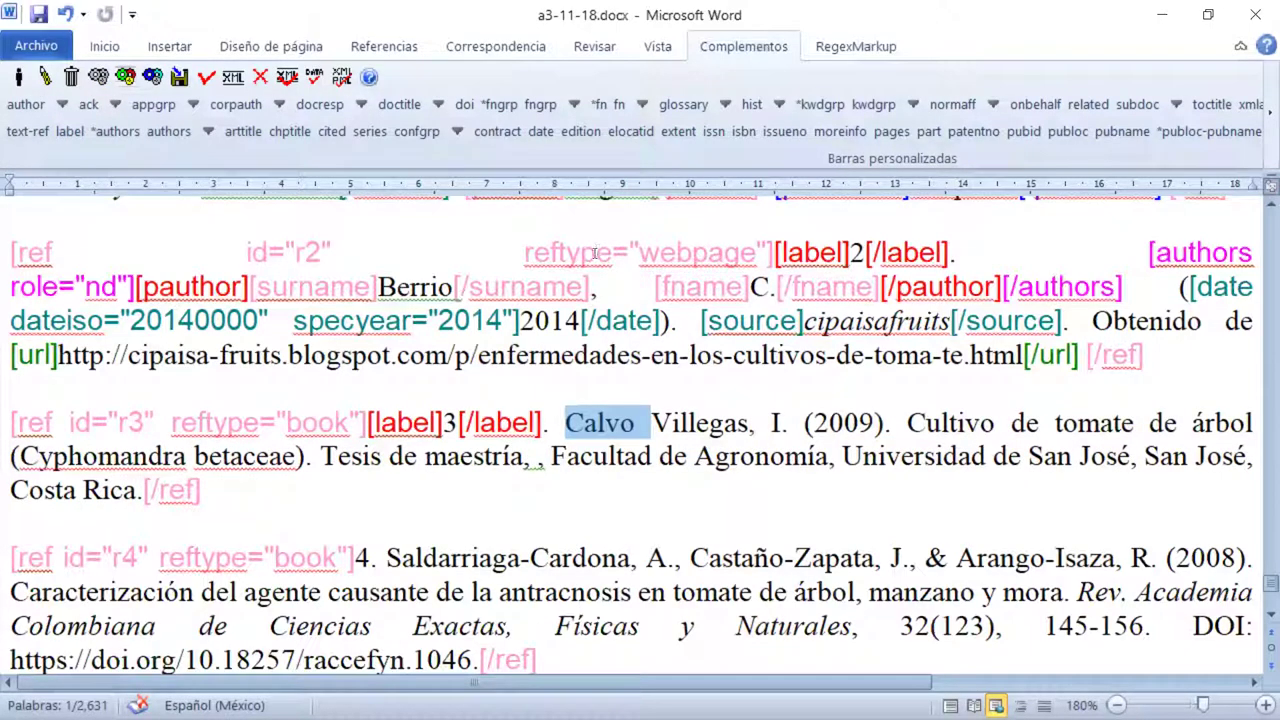
Mark up the author's surname and initial in reference r3 with *authors, keeping the role as "No definido".
click(640, 423)
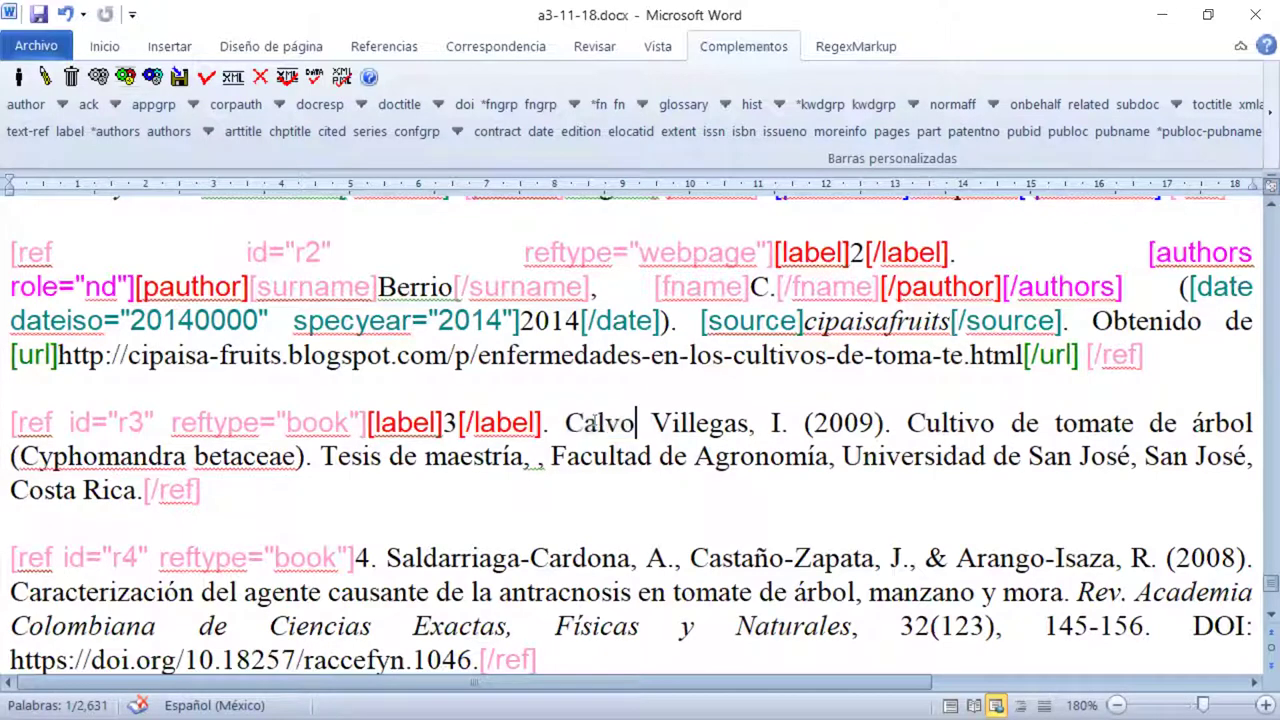
key(ctrl+Left)
key(shift+Right)
shift+click(790, 423)
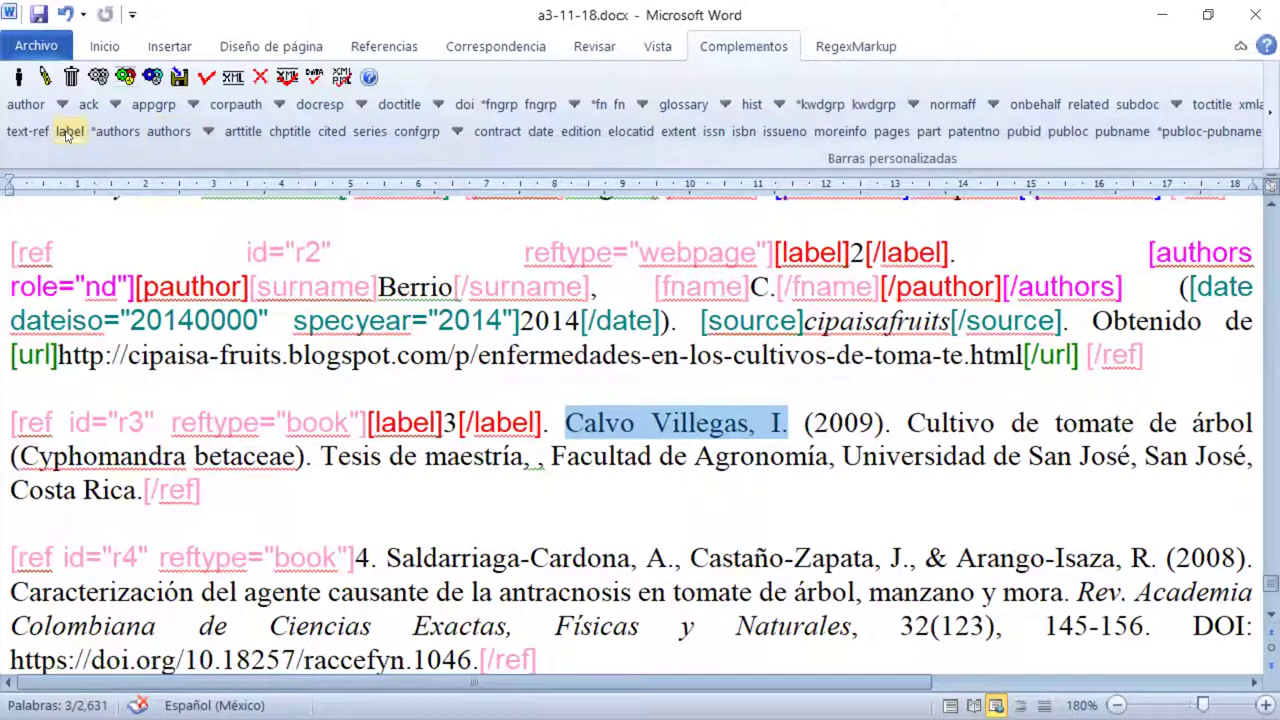
click(127, 133)
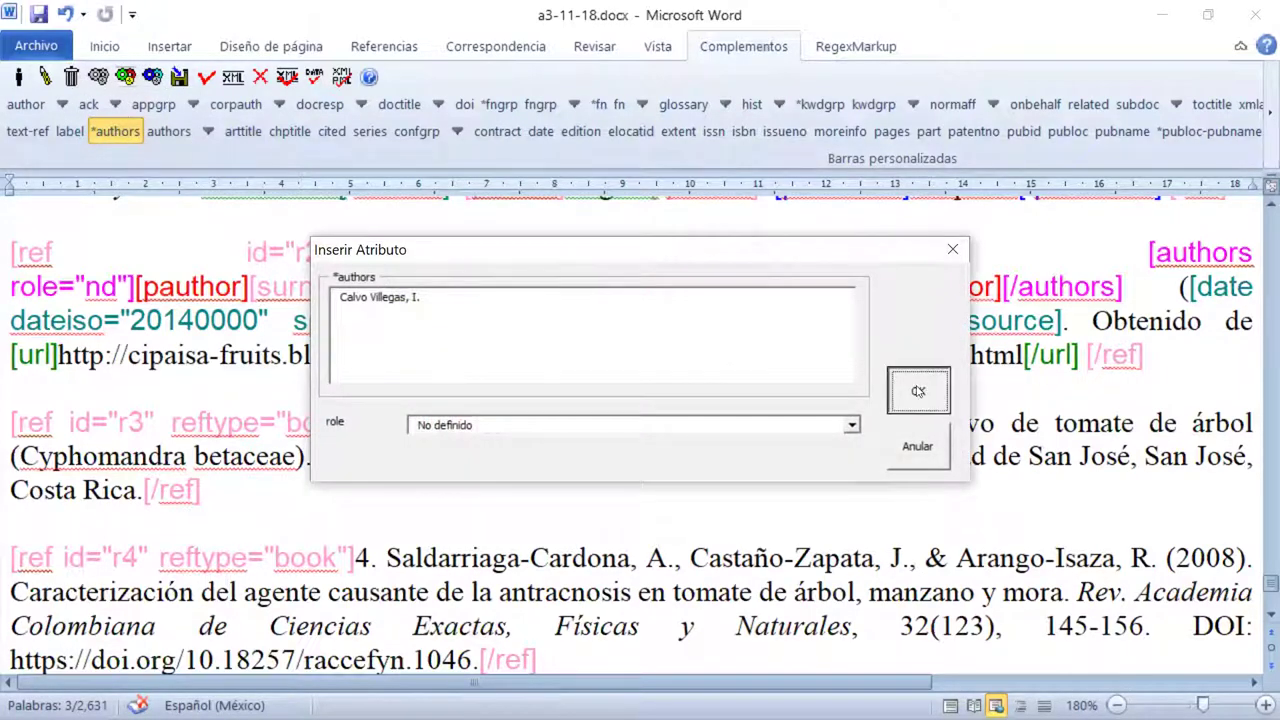
click(918, 391)
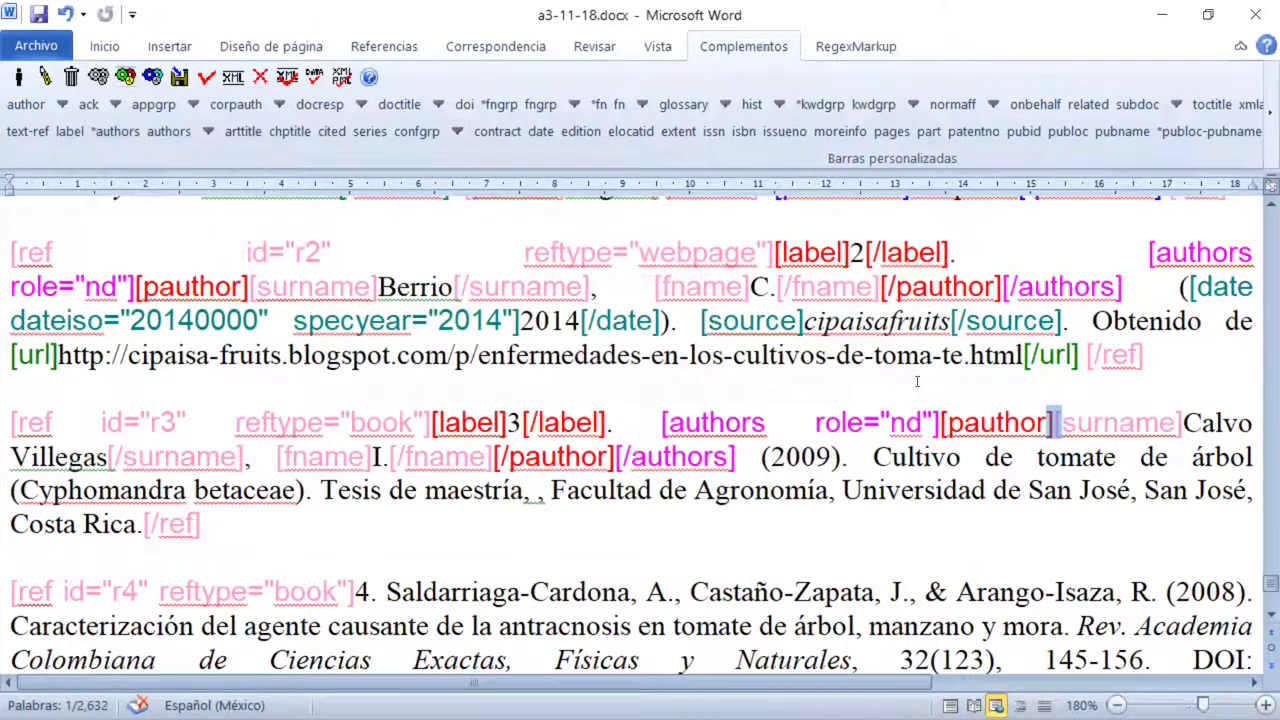
Tag the year 2009 in reference r3 as date, with dateiso 20090000 and specyear 2009.
scroll(608, 270, down, 1)
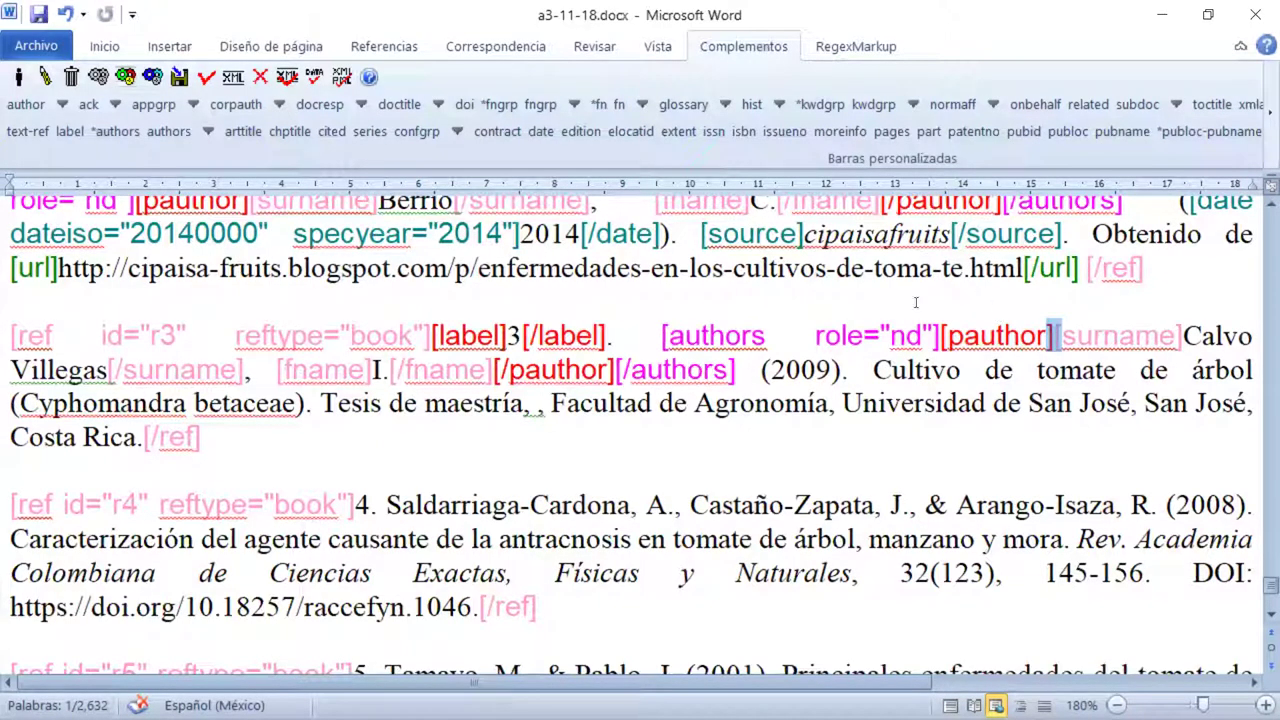
double_click(790, 369)
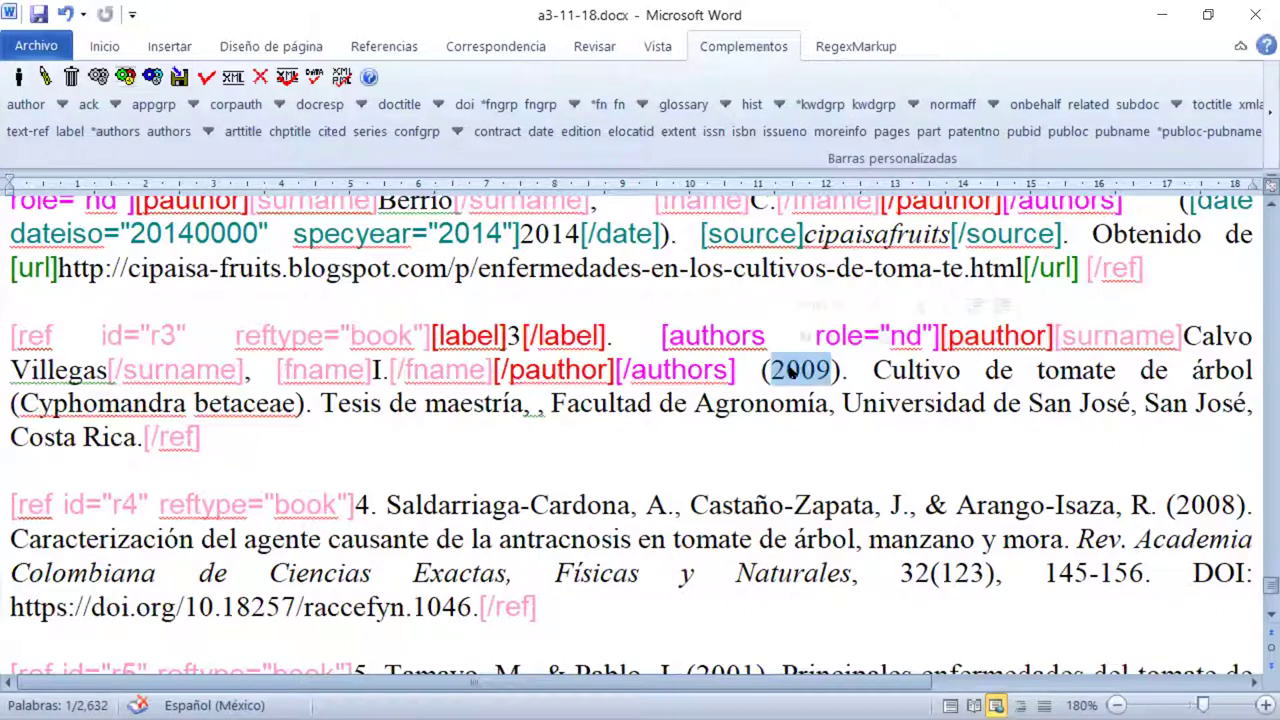
click(537, 134)
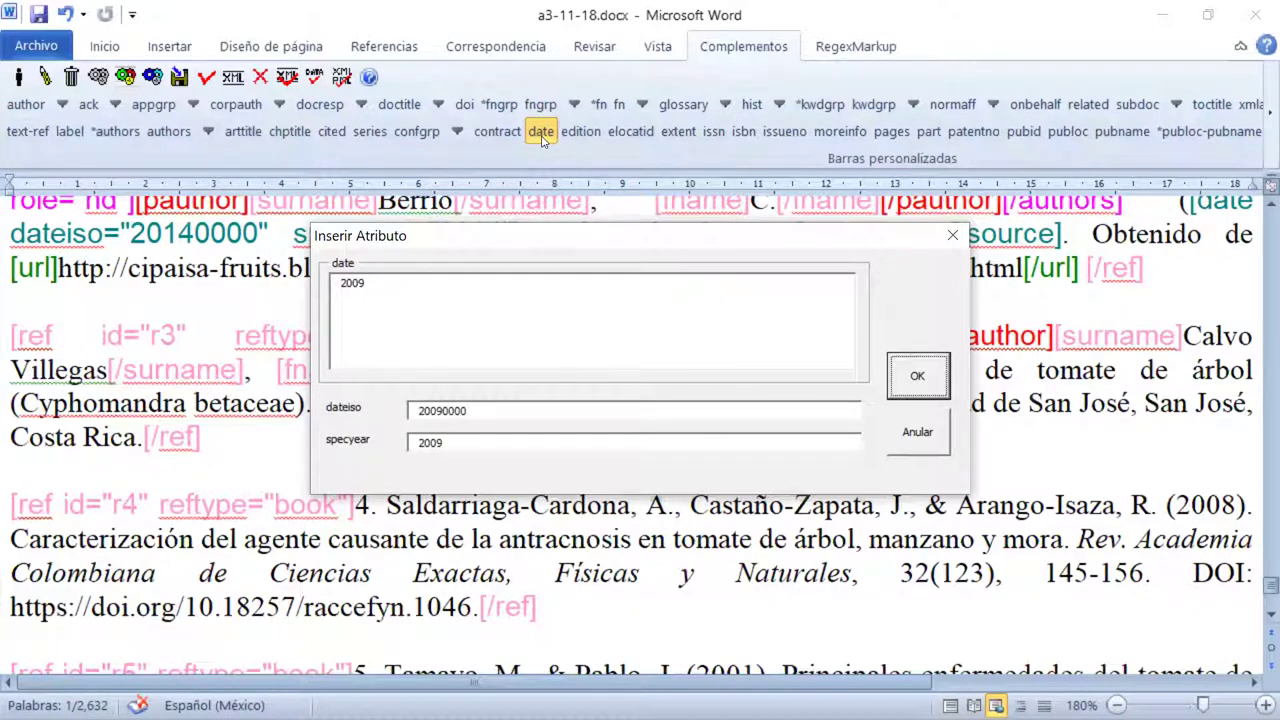
click(941, 381)
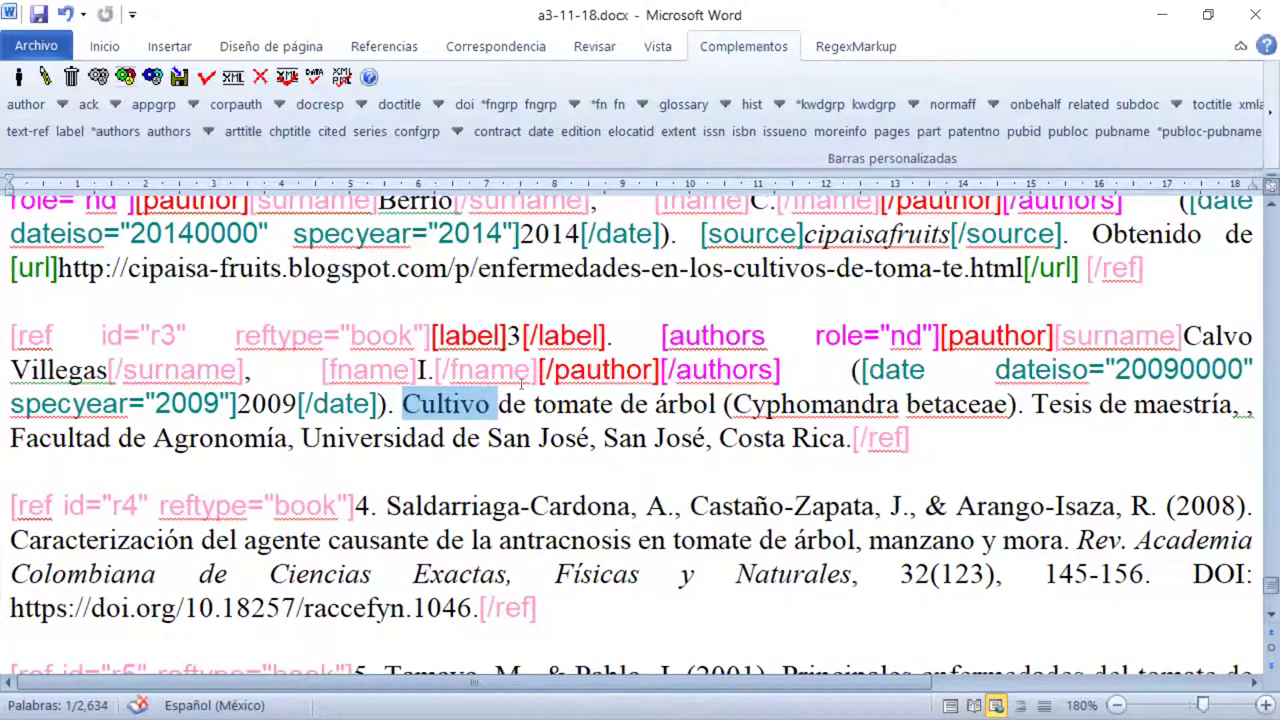
click(632, 268)
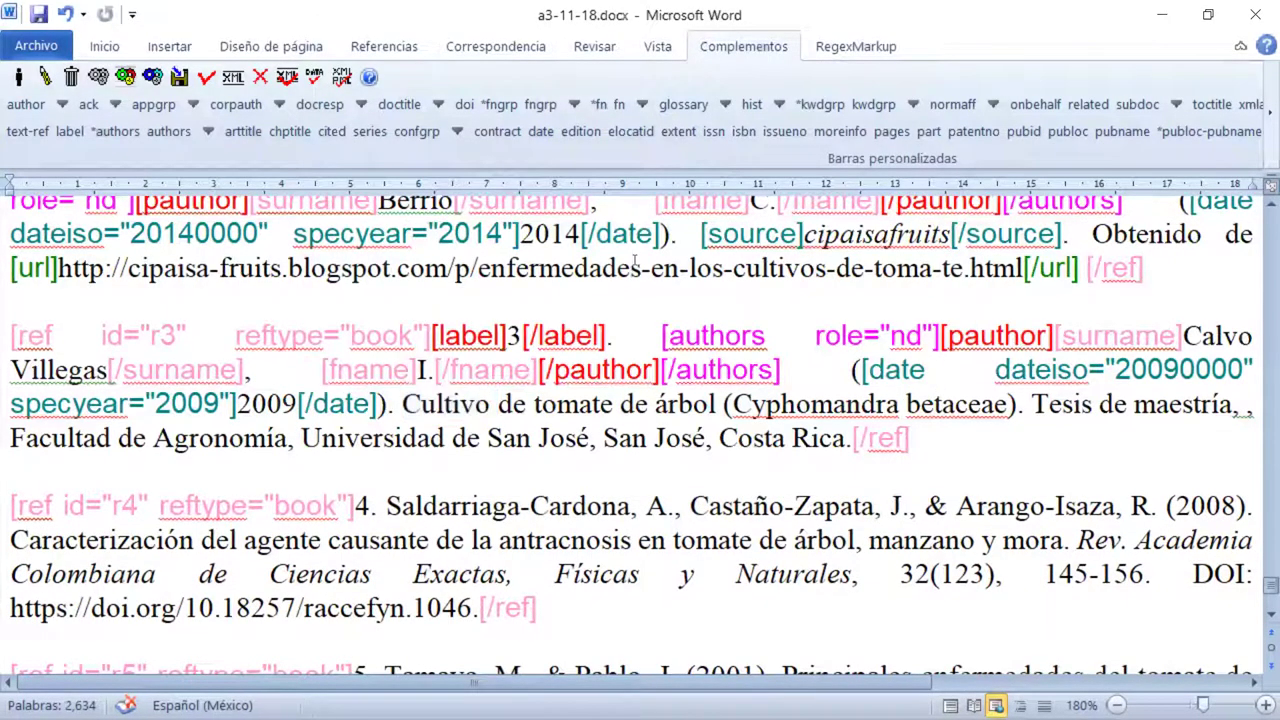
Mark up the title "Cultivo de tomate de árbol (Cyphomandra betaceae)" in reference r3 with the *source tag.
scroll(634, 260, up, 3)
scroll(634, 260, down, 3)
click(735, 404)
click(404, 404)
drag(403, 404, 1018, 404)
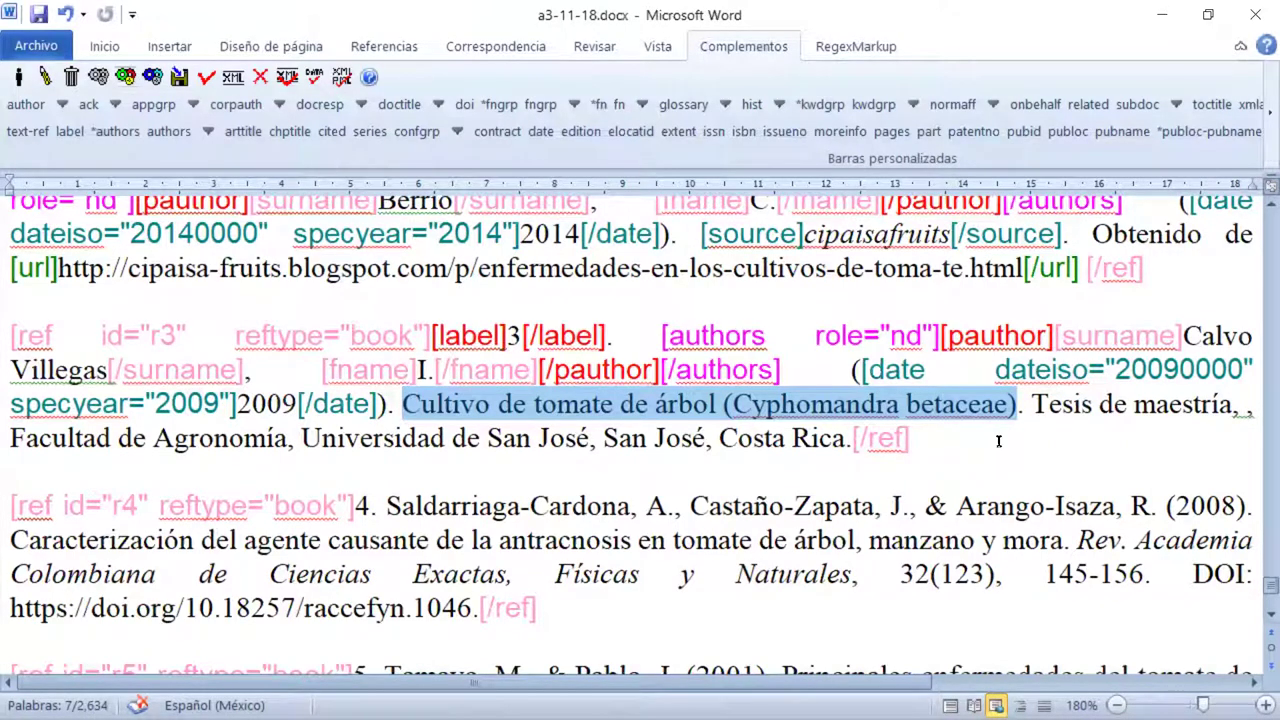
click(1262, 116)
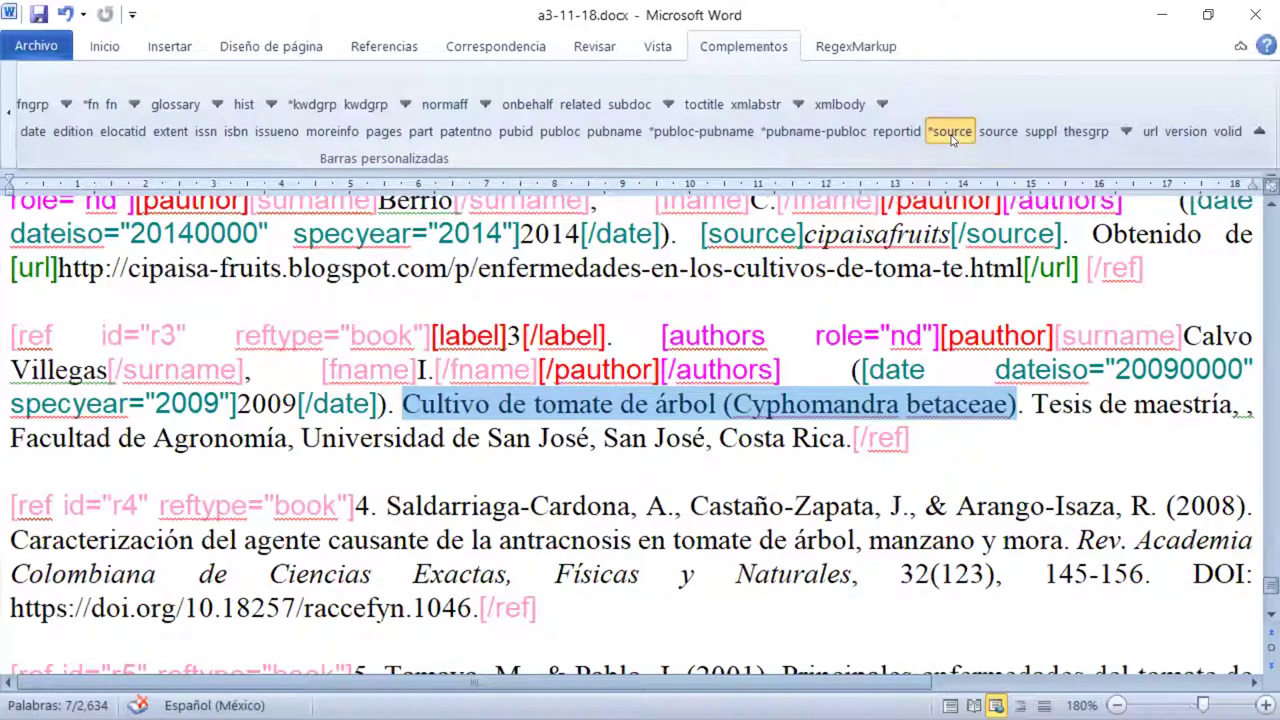
click(951, 133)
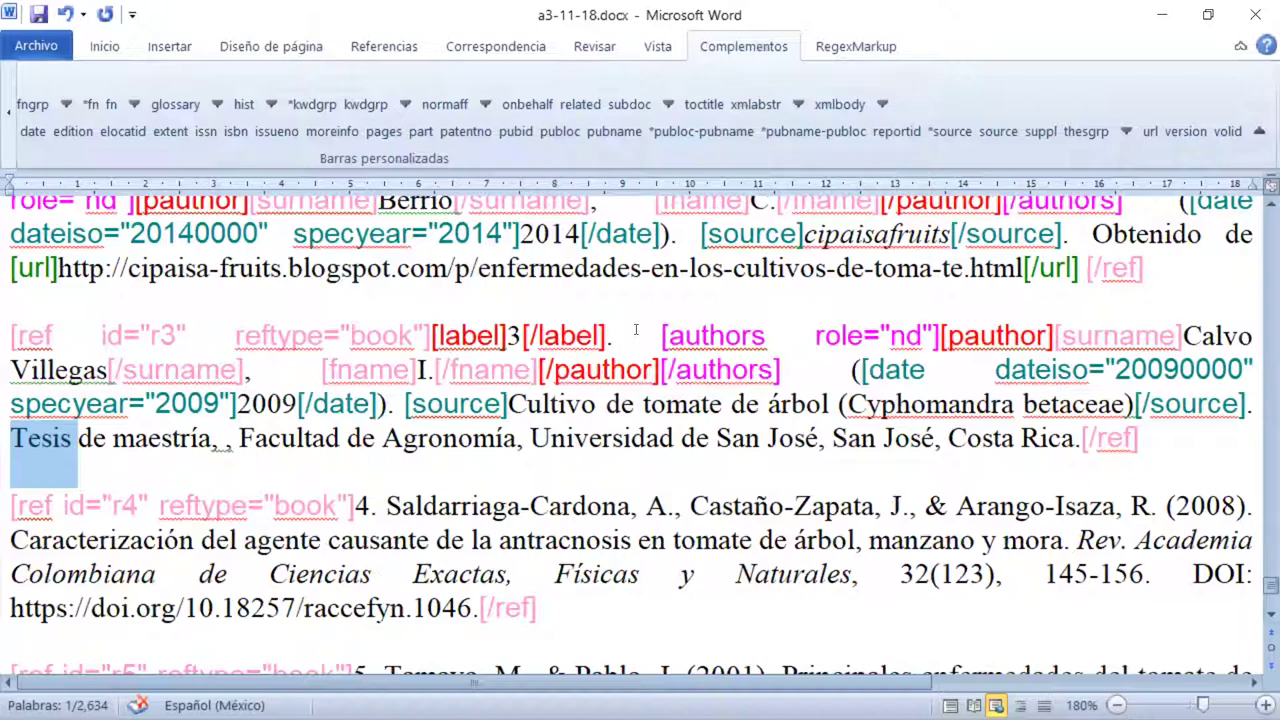
Group the text from "Tesis de maestría" through "Costa Rica" in reference r3 with the thesgrp tag.
click(75, 447)
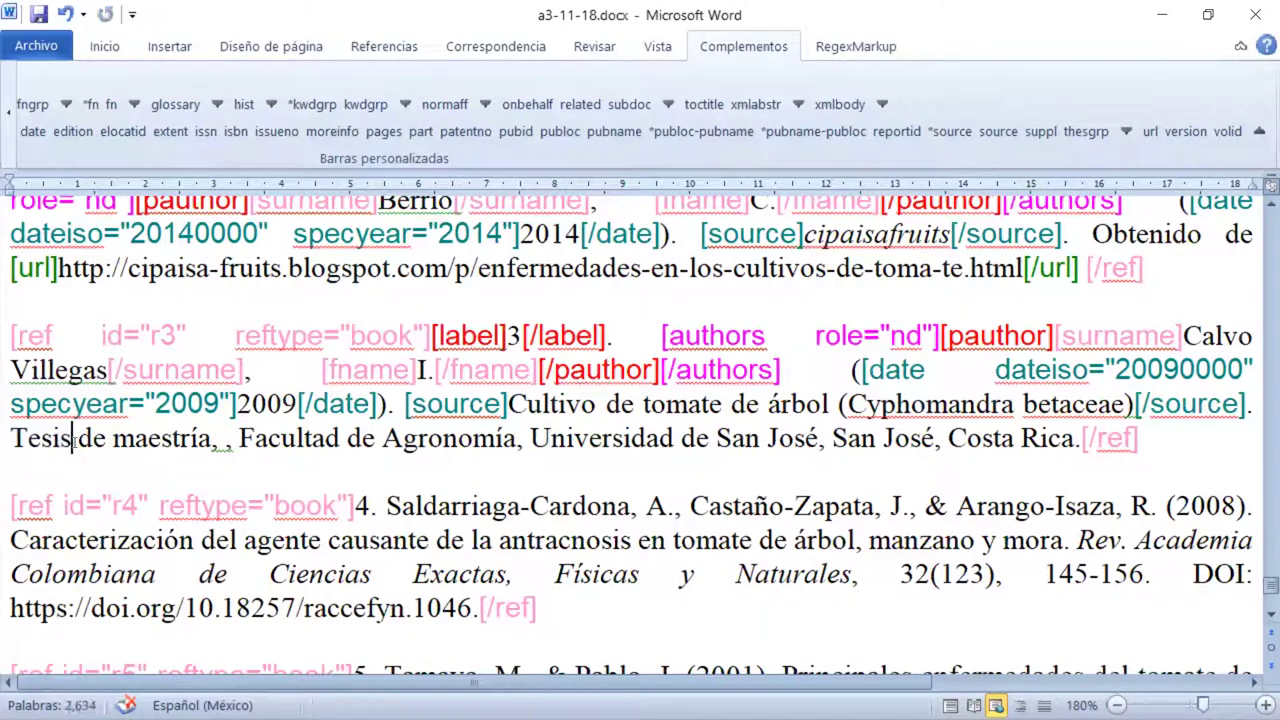
click(18, 441)
drag(18, 441, 1077, 450)
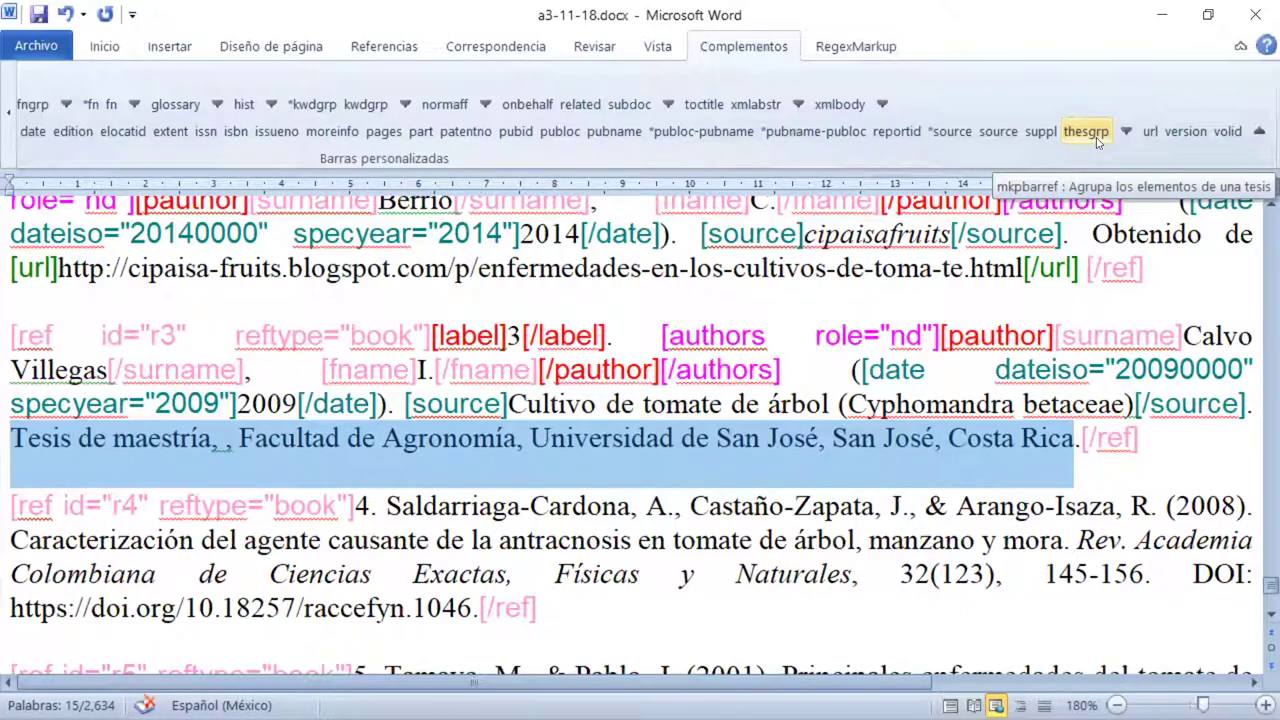
click(1097, 139)
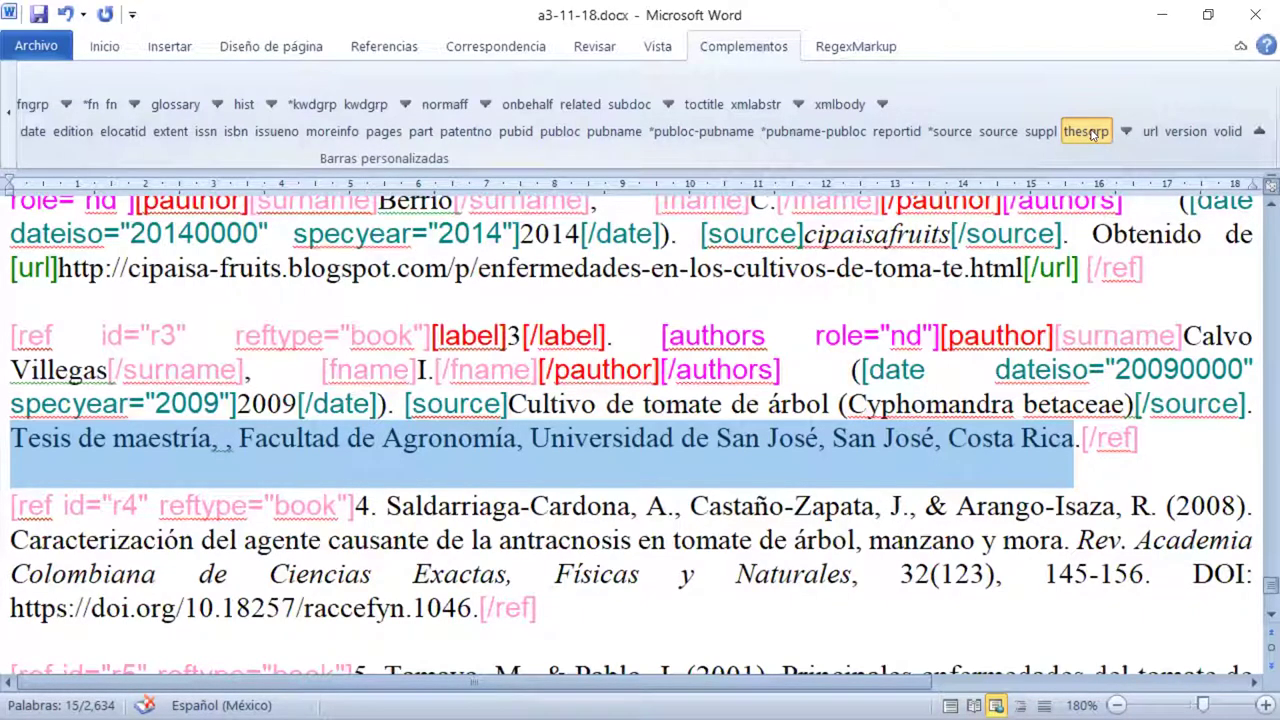
click(1090, 132)
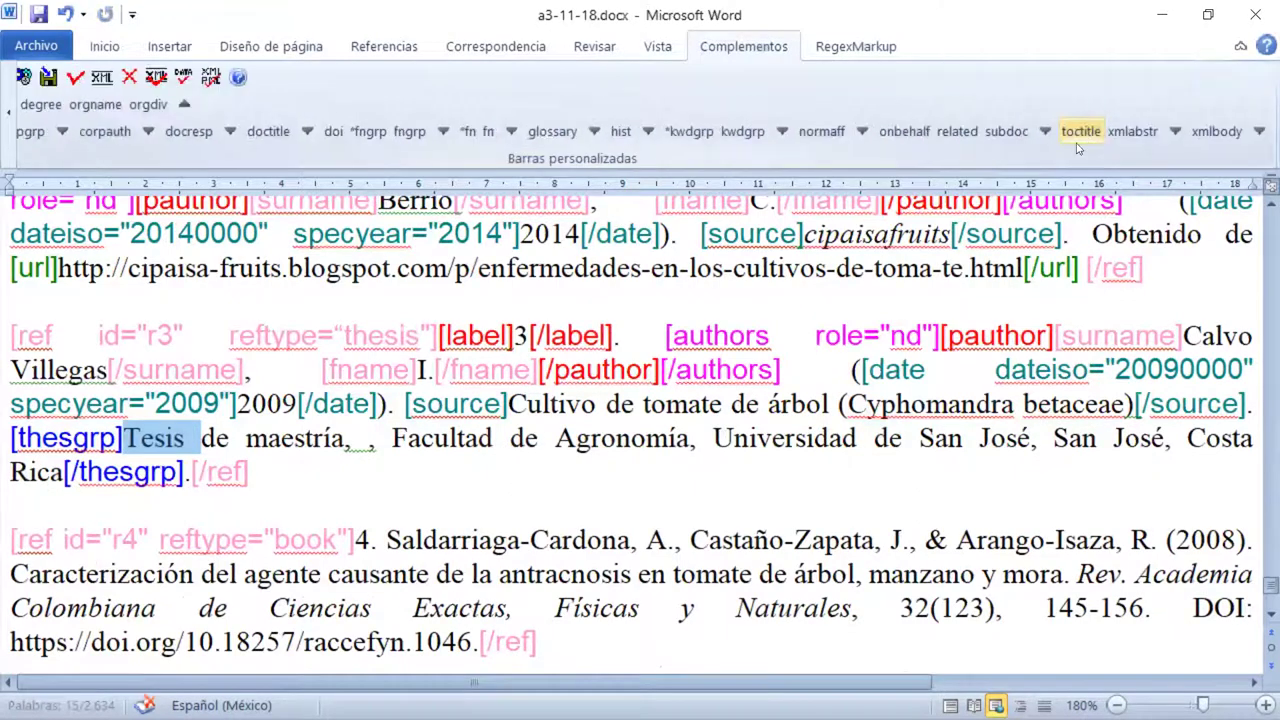
Tag the word "maestría" inside the thesis group of reference r3 as degree.
click(8, 112)
click(8, 112)
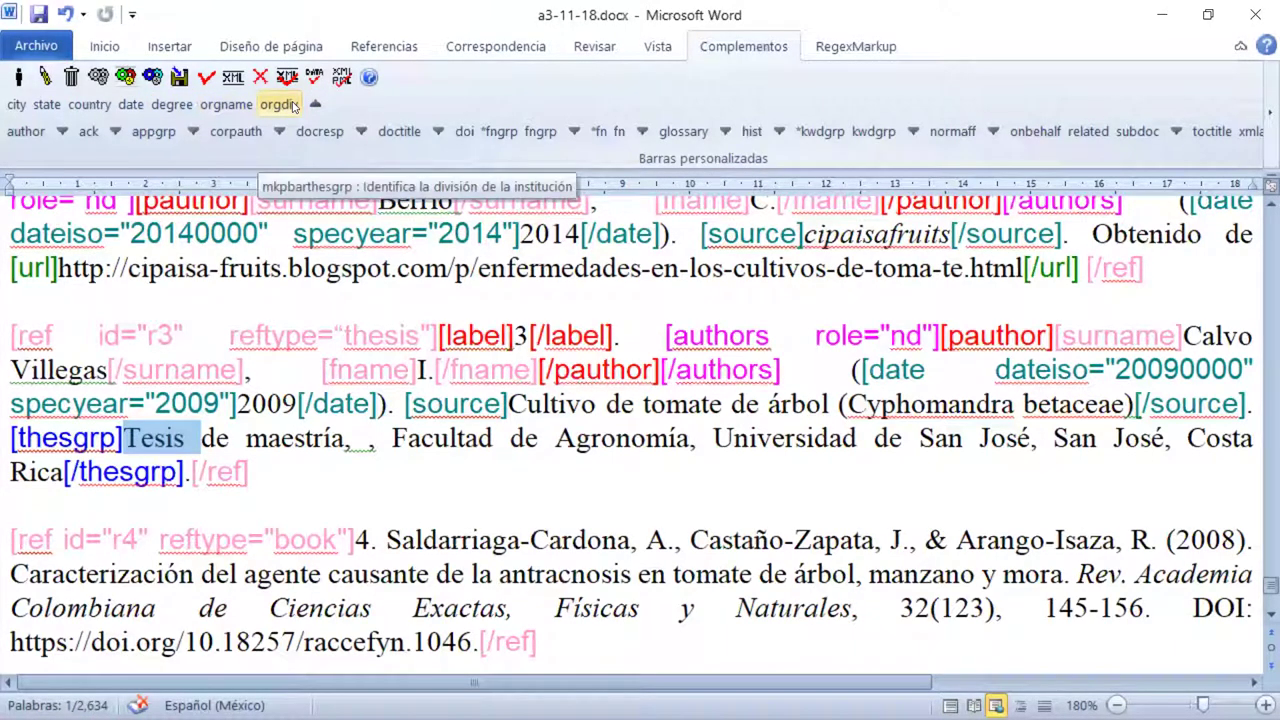
double_click(298, 440)
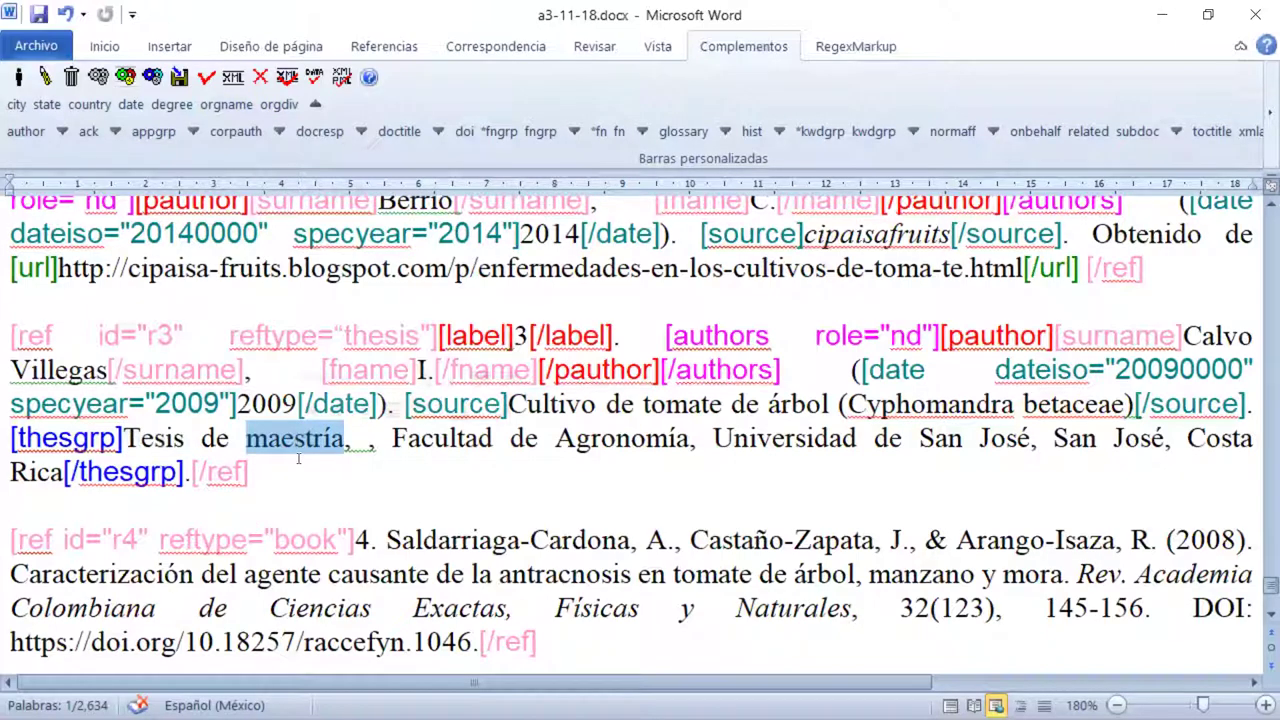
click(171, 105)
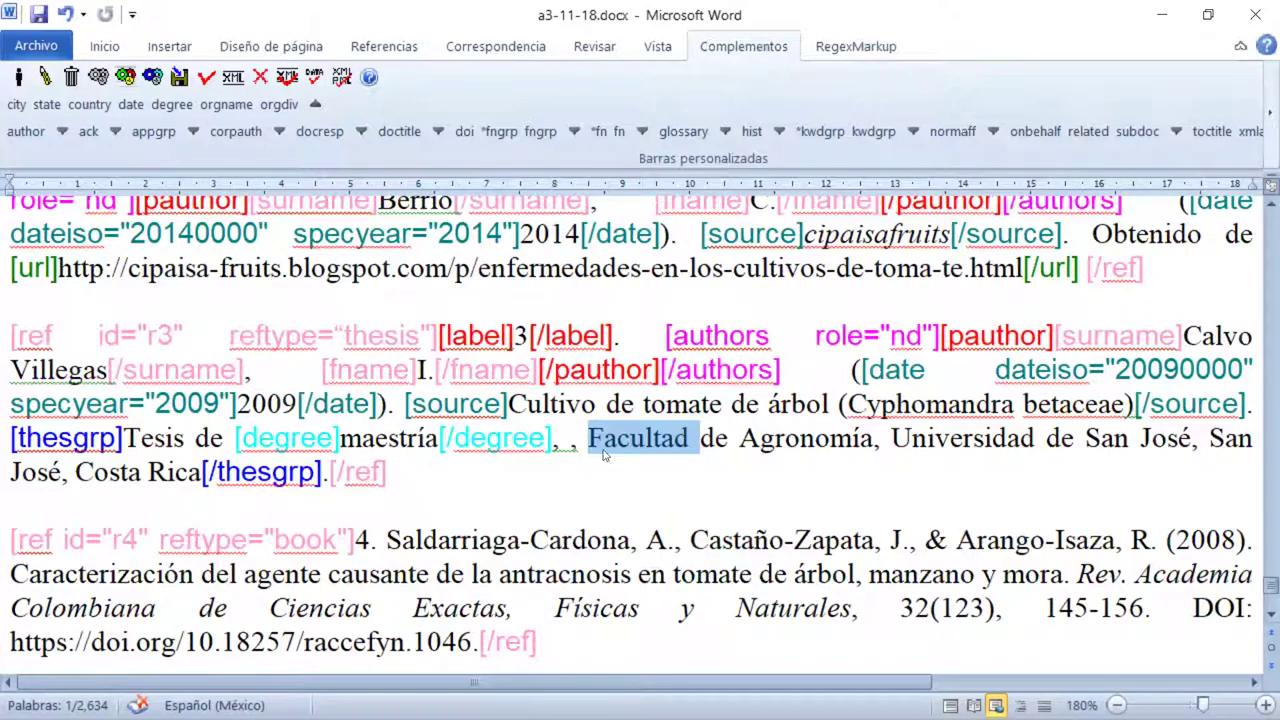
In reference r3's thesis group, tag "Facultad de Agronomía" as orgdiv and "Universidad de San José" as orgname.
click(631, 440)
drag(589, 441, 756, 451)
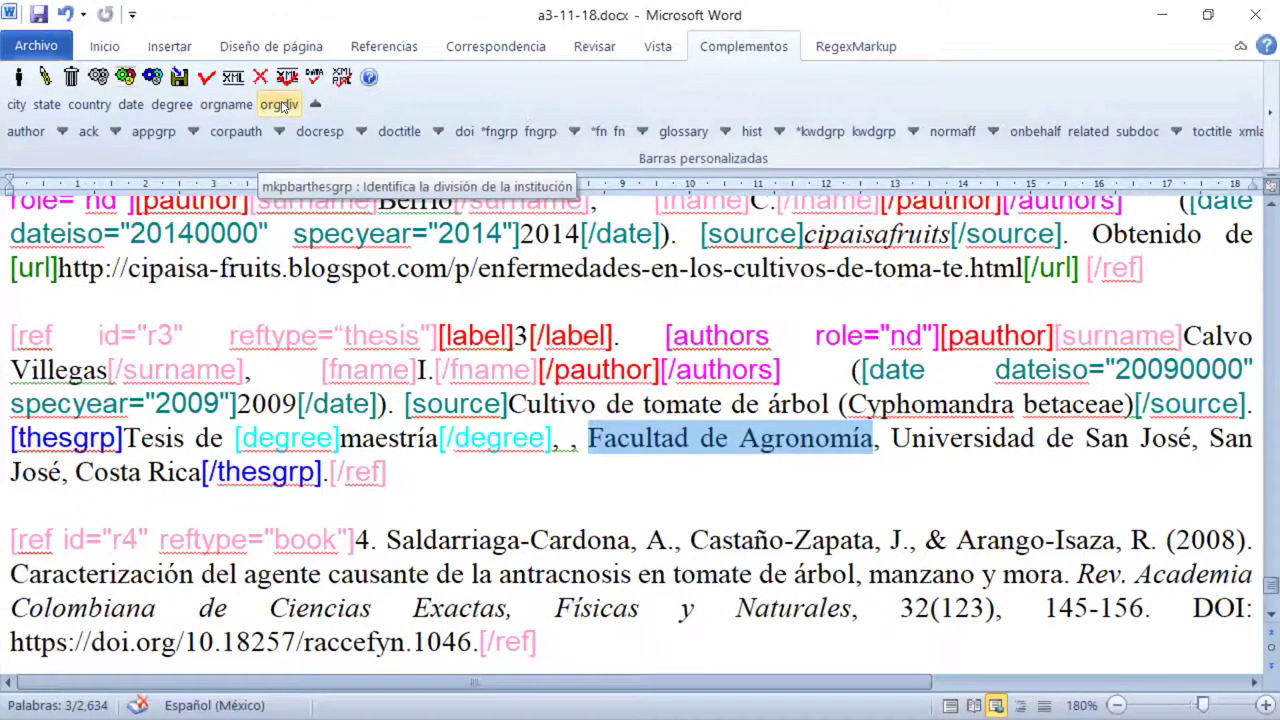
click(280, 105)
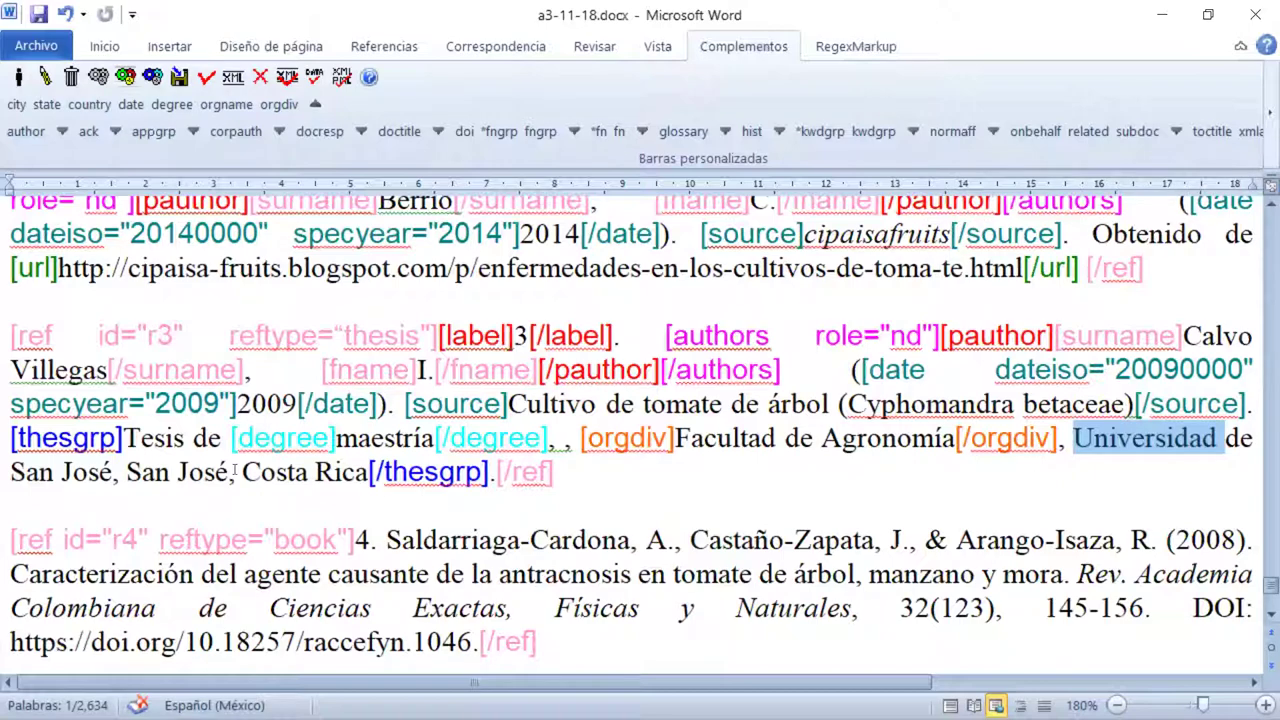
shift+click(111, 472)
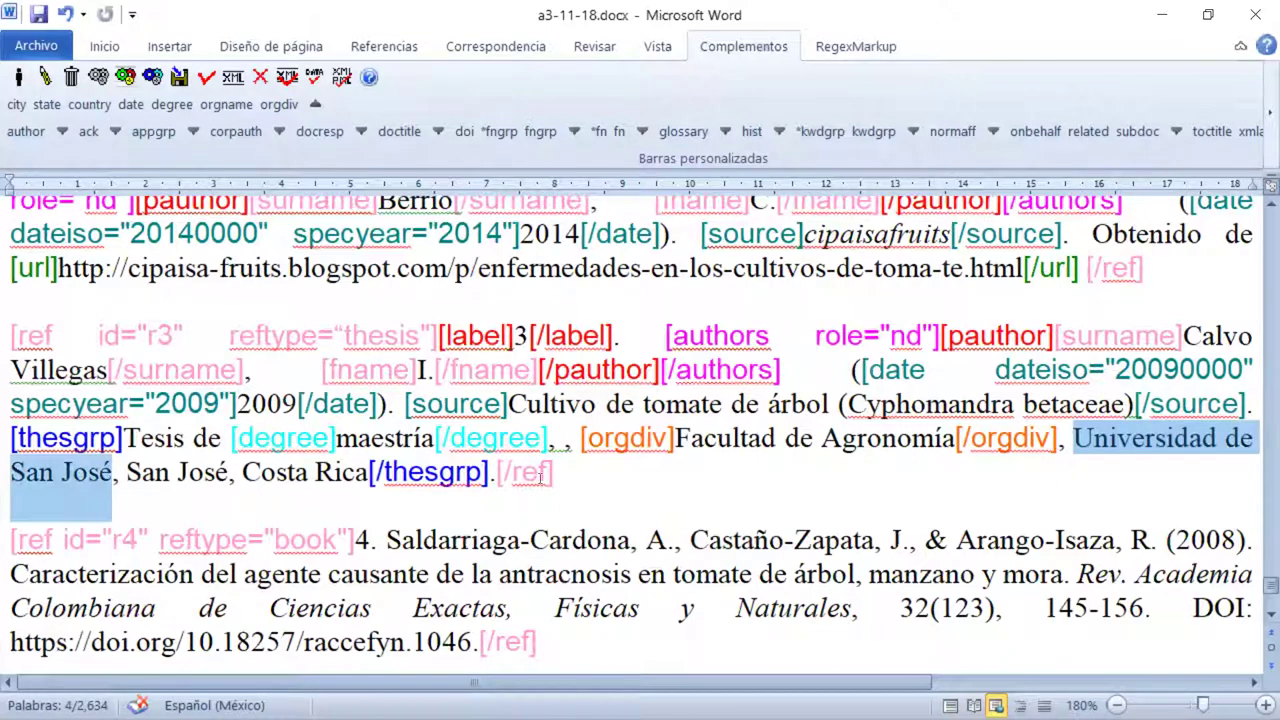
click(235, 106)
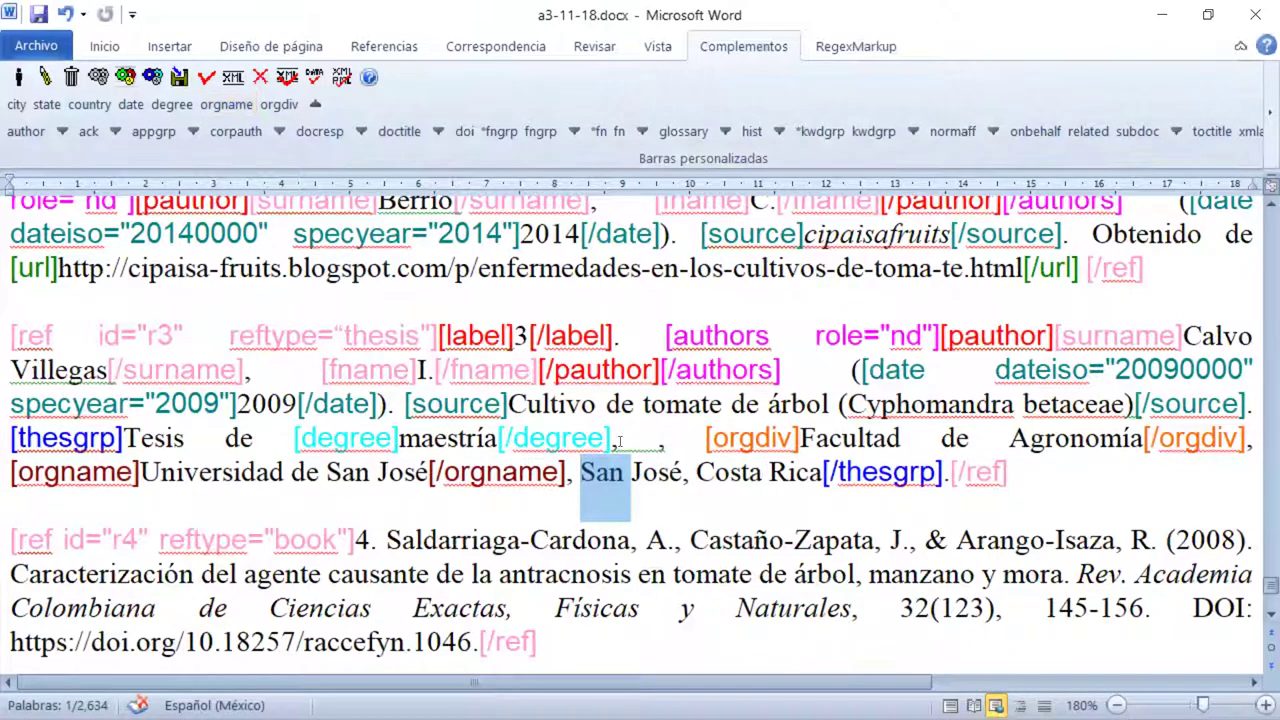
Tag the standalone "San José" as city and "Costa Rica" as country in reference r3, and return to the reference-level tags.
drag(581, 474, 682, 476)
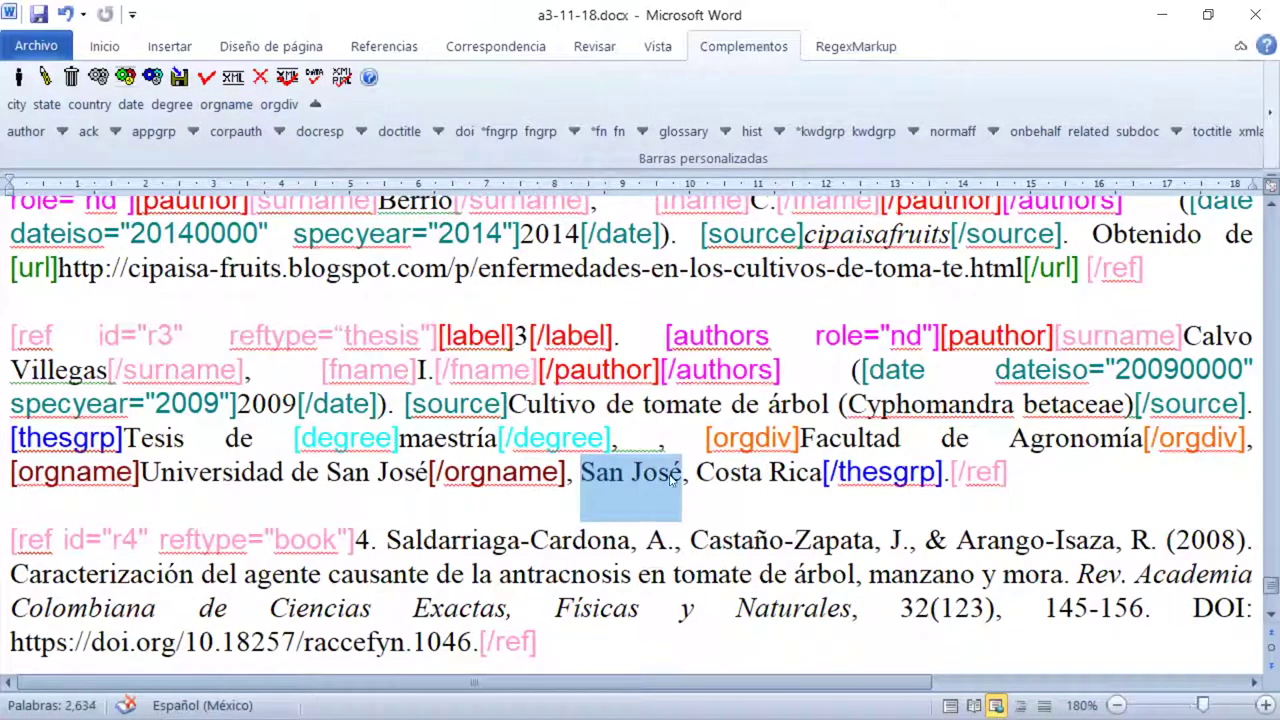
click(16, 106)
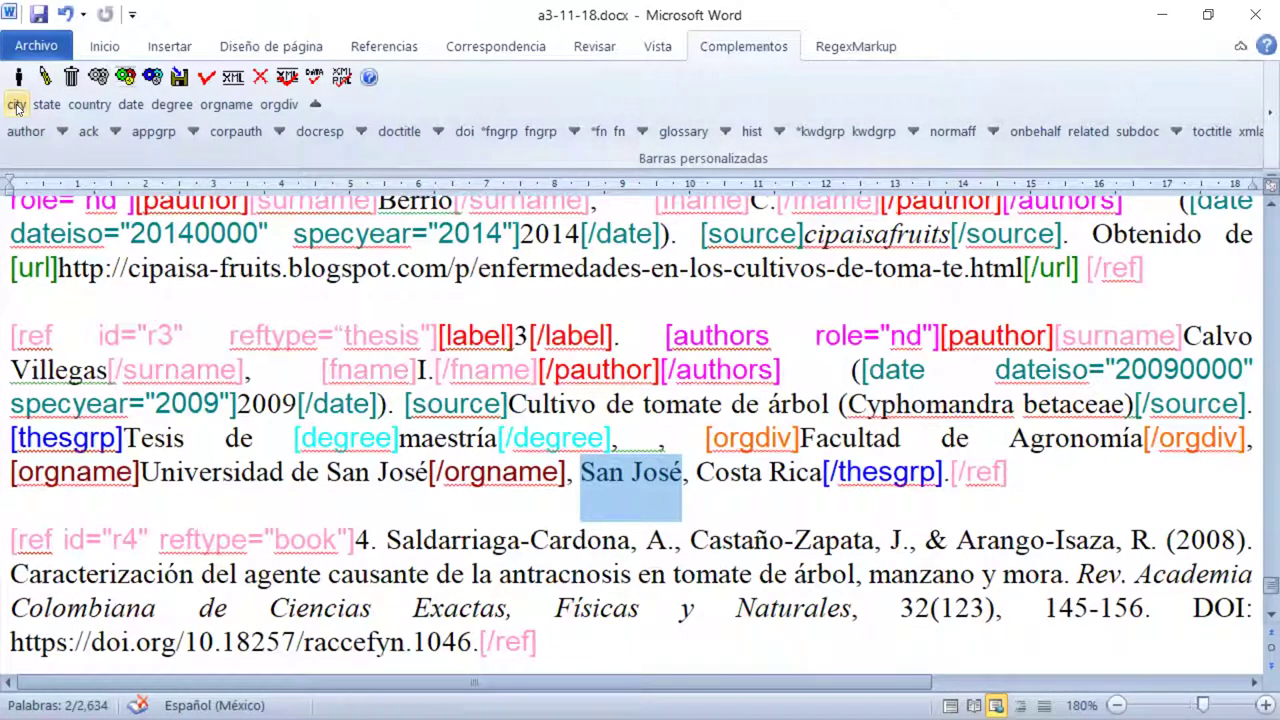
click(16, 106)
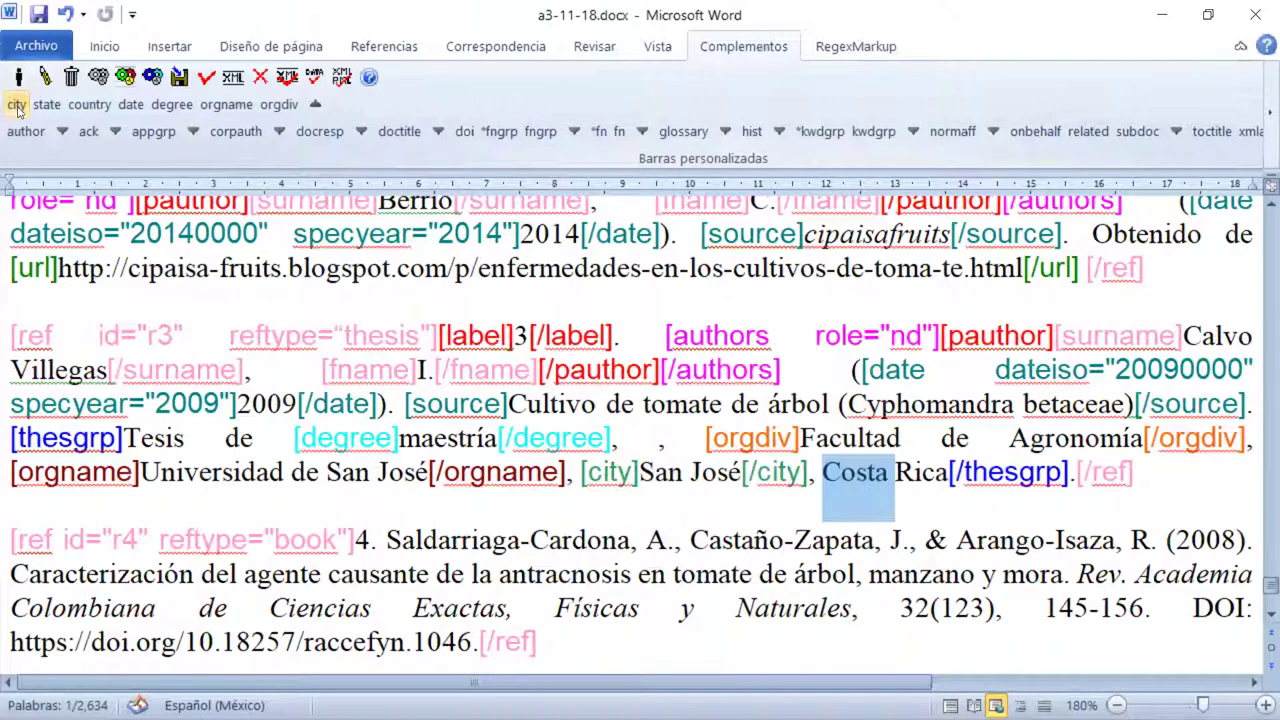
click(832, 472)
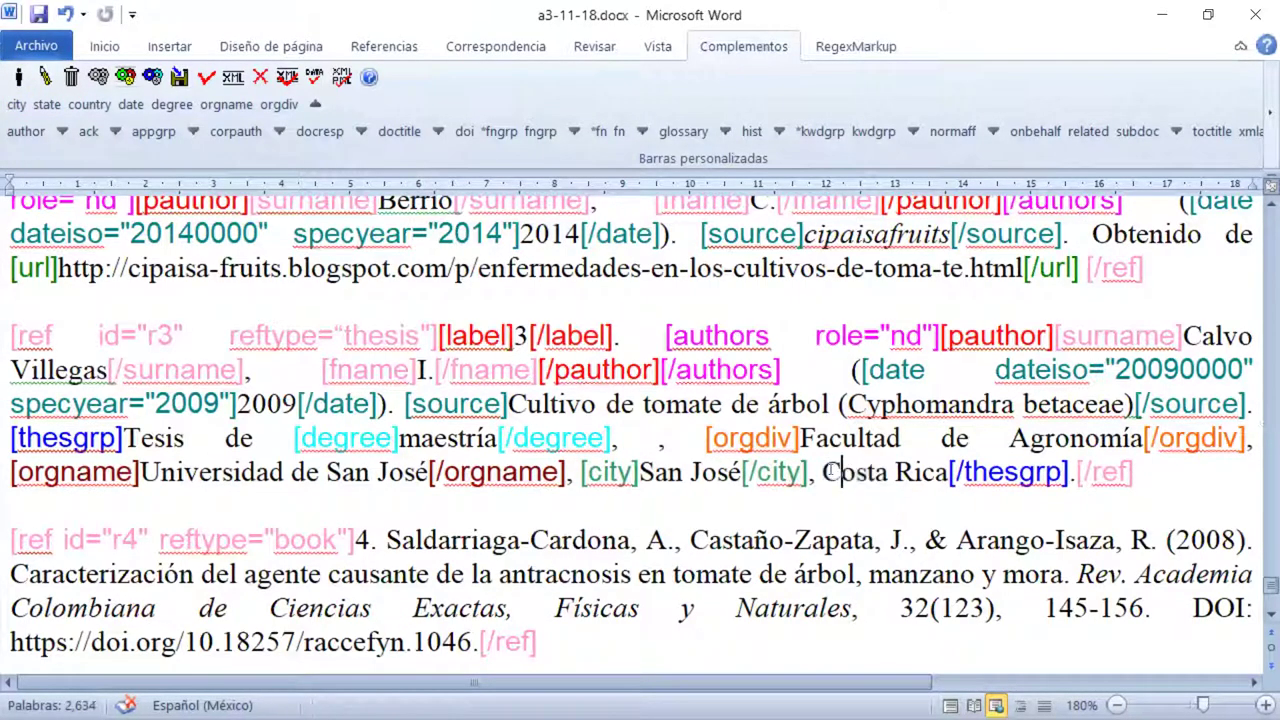
drag(824, 472, 946, 474)
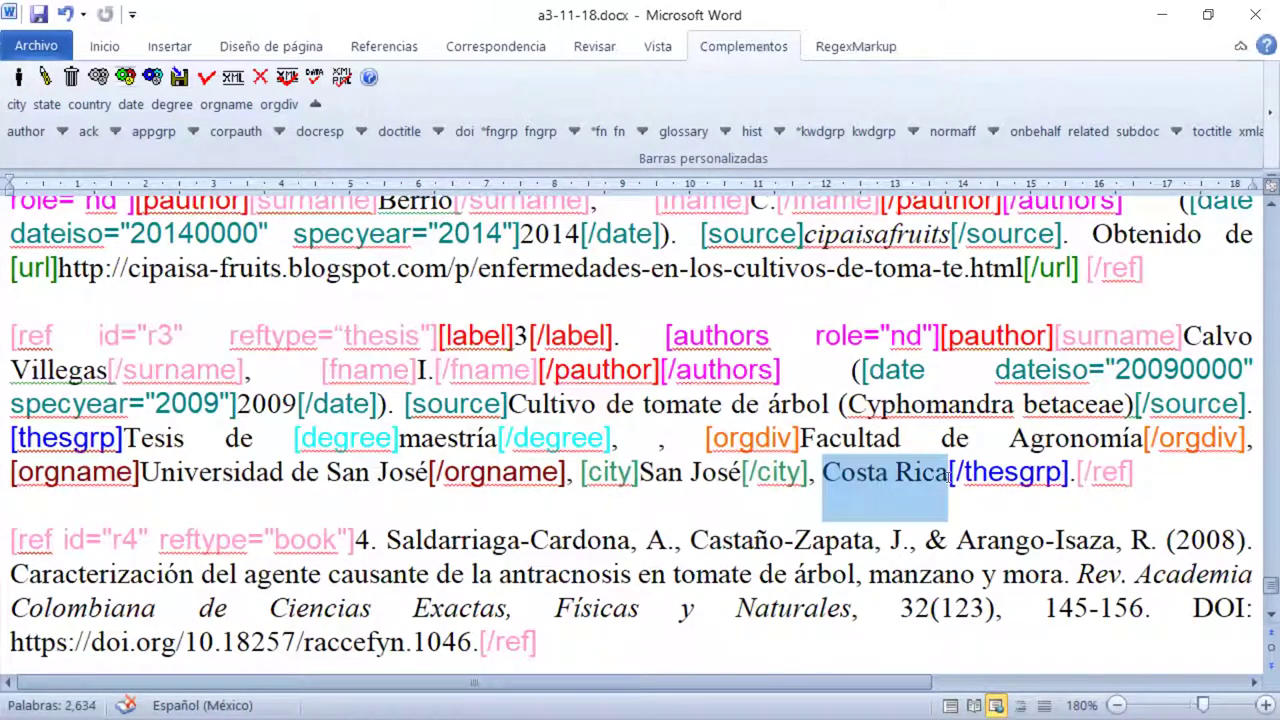
click(94, 106)
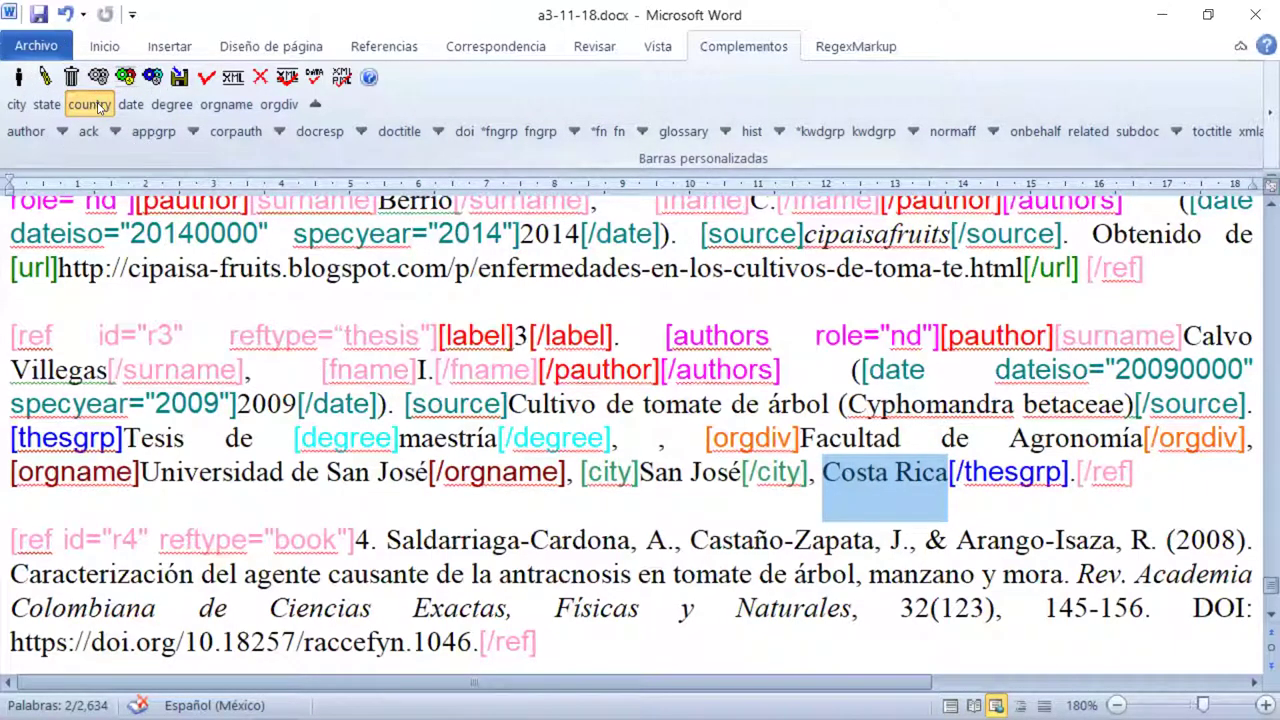
click(636, 234)
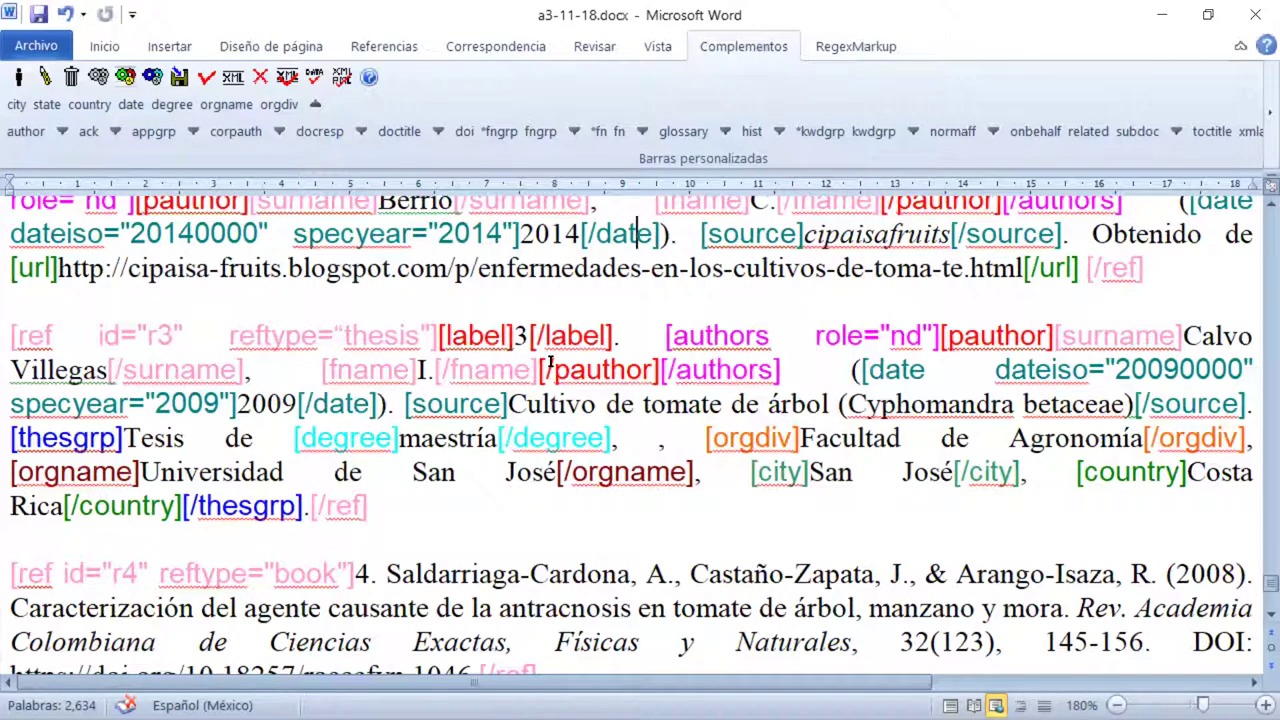
click(317, 106)
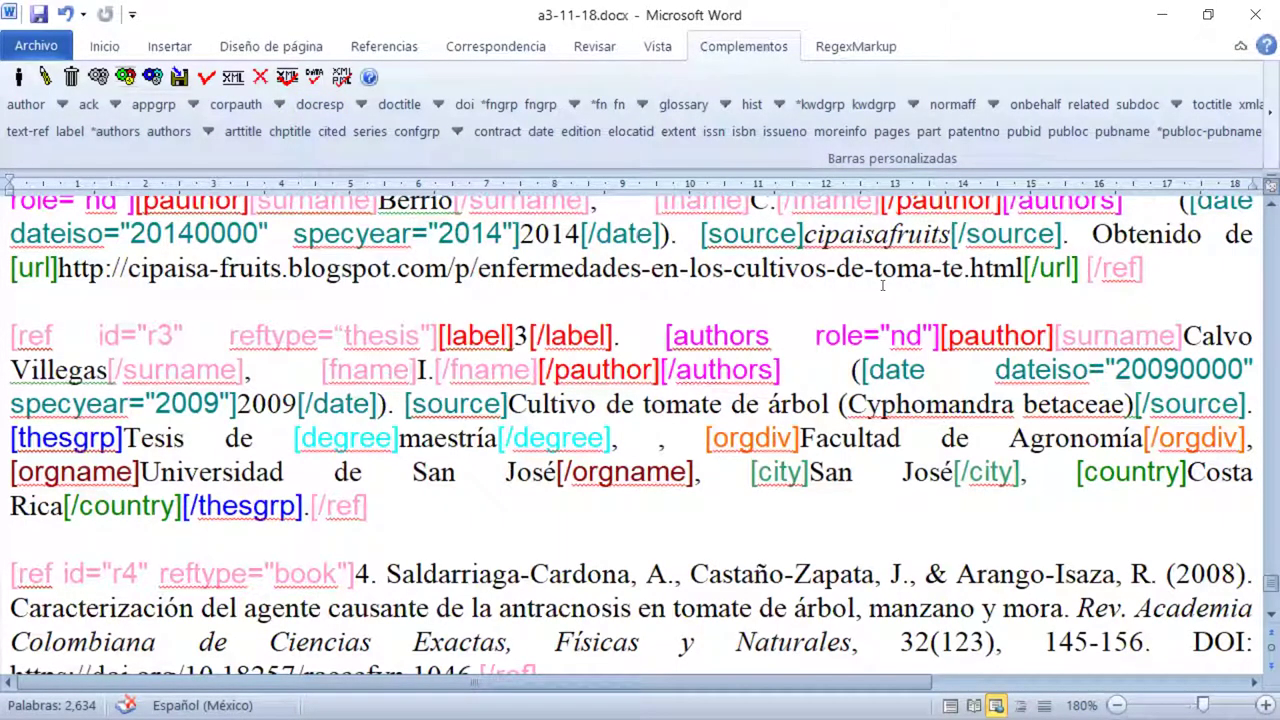
Tag the number 4 at the start of reference r4 as label.
scroll(882, 286, down, 2)
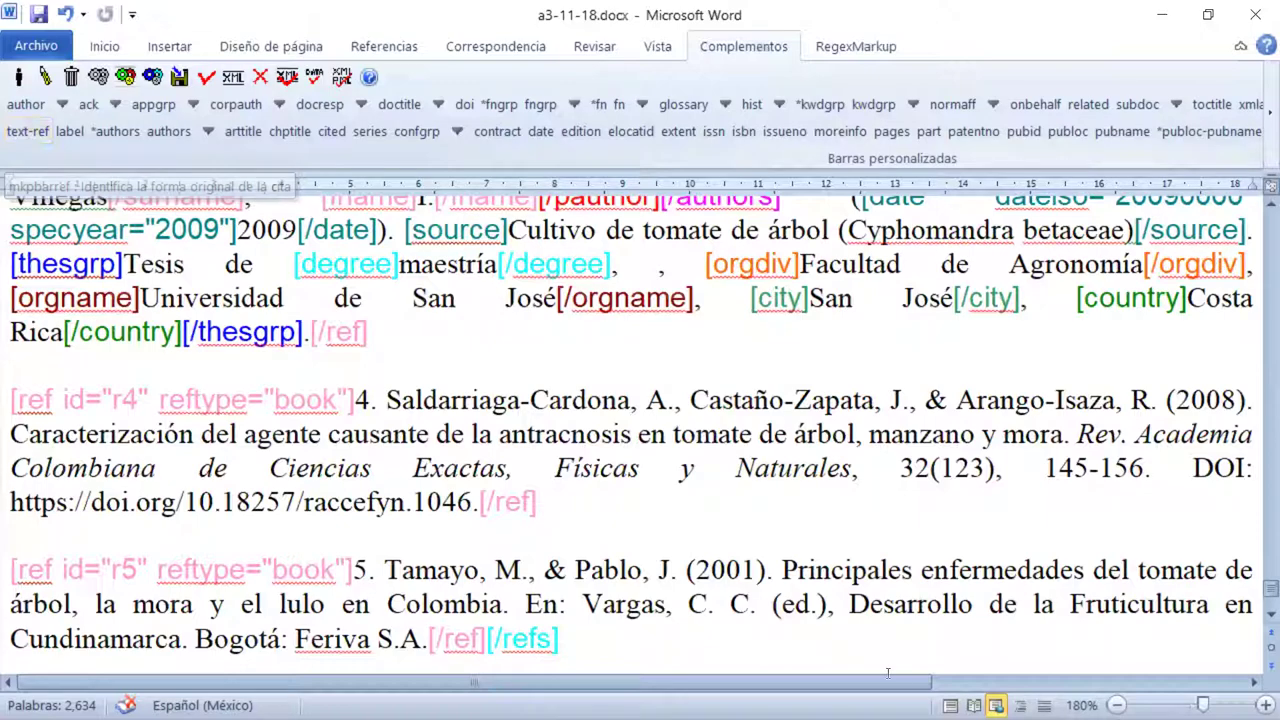
scroll(595, 313, down, 3)
scroll(595, 313, up, 4)
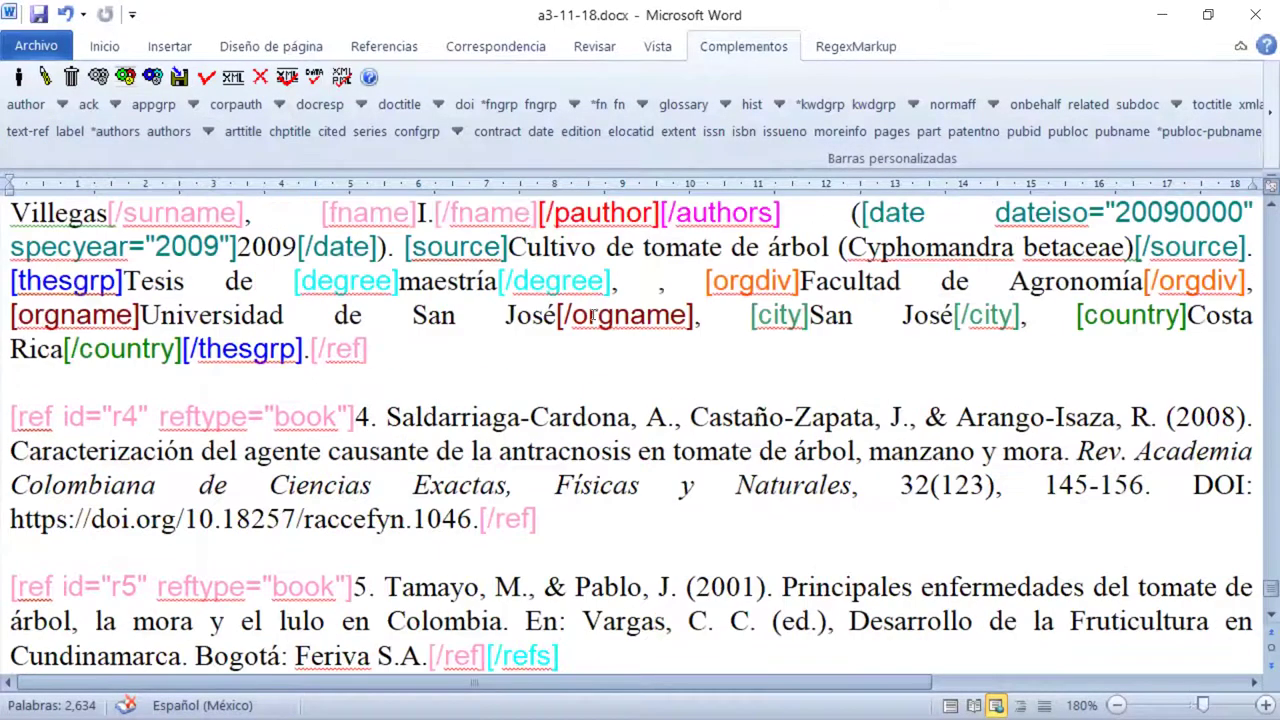
scroll(593, 316, down, 1)
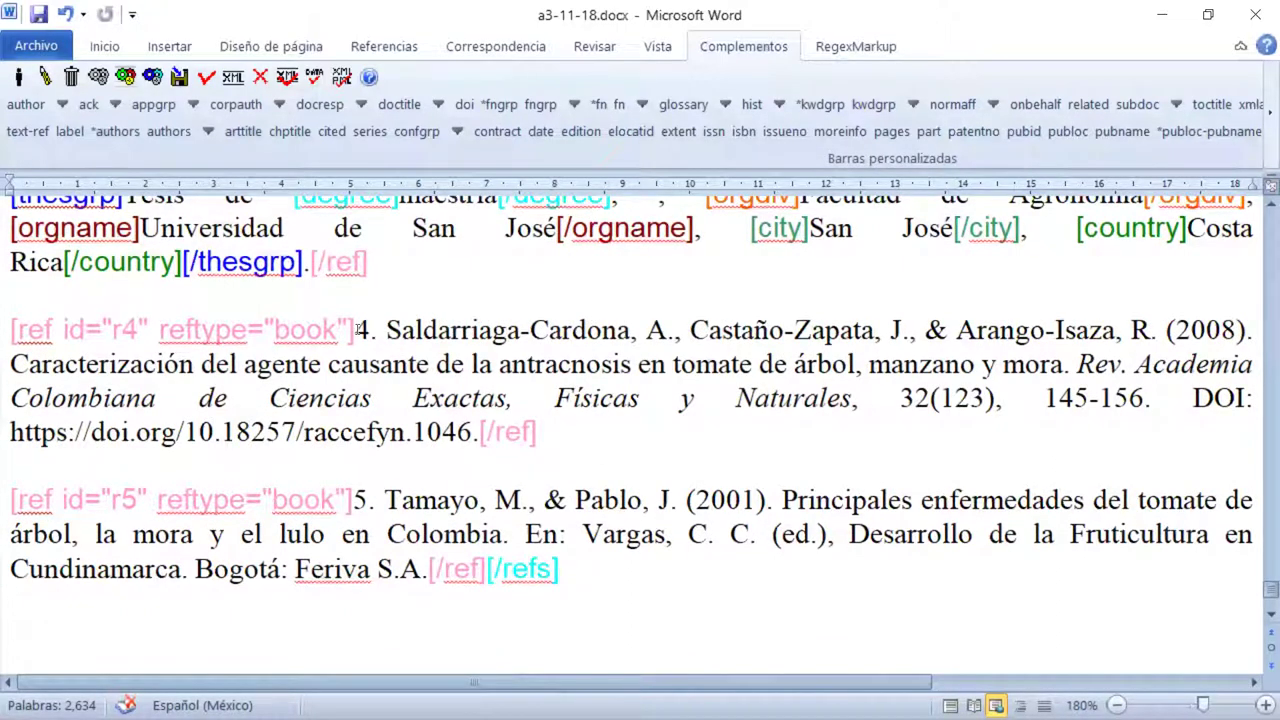
drag(356, 330, 370, 330)
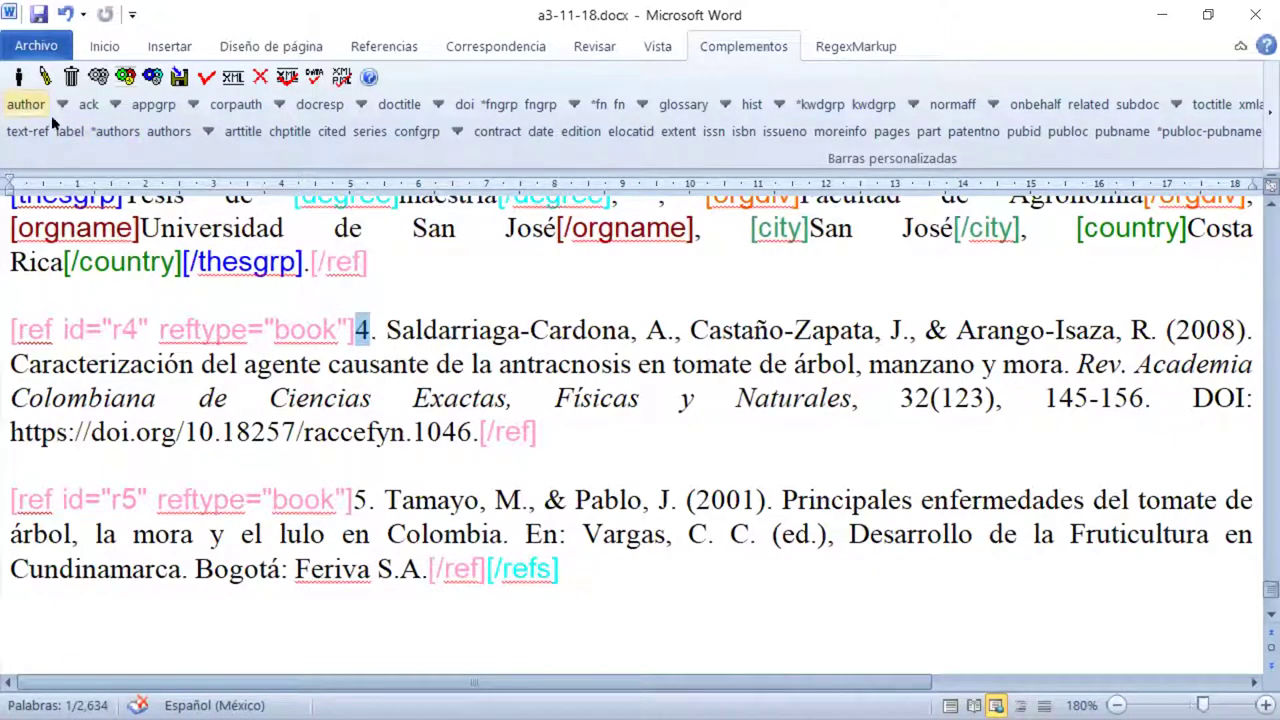
click(68, 133)
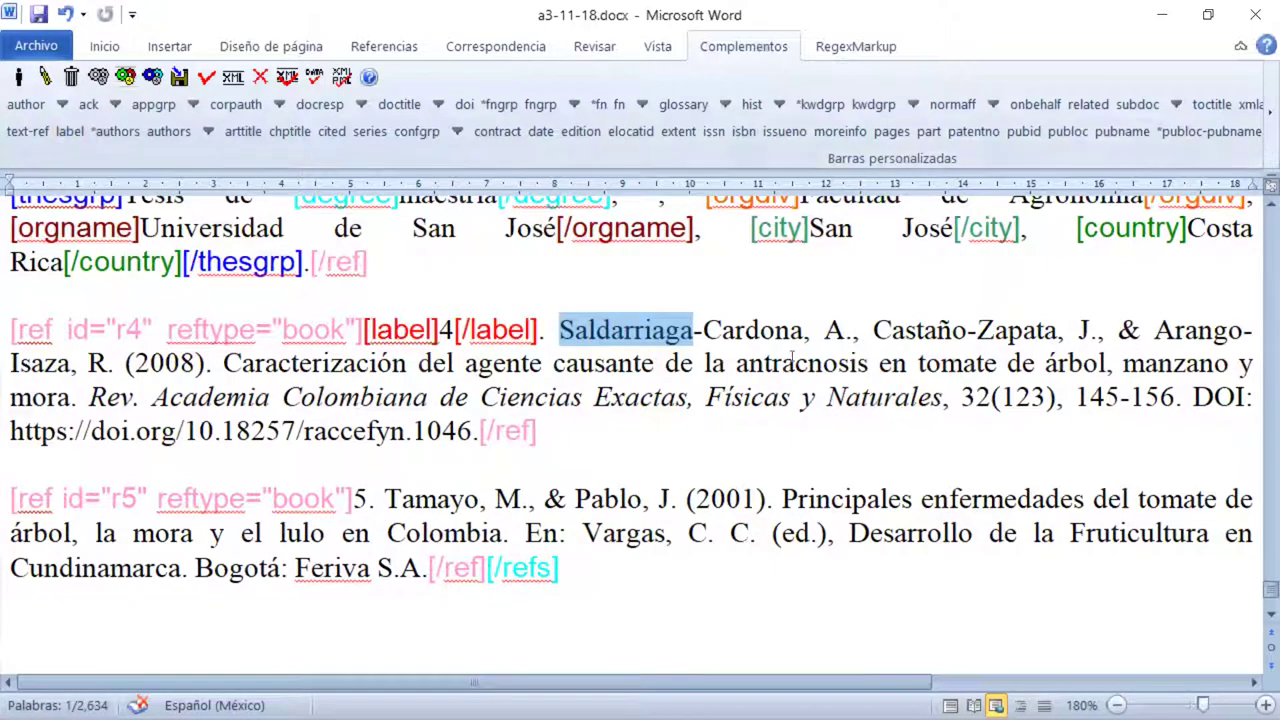
Mark up the three authors' surnames and initials in reference r4 with *authors, keeping the role as "No definido".
click(602, 342)
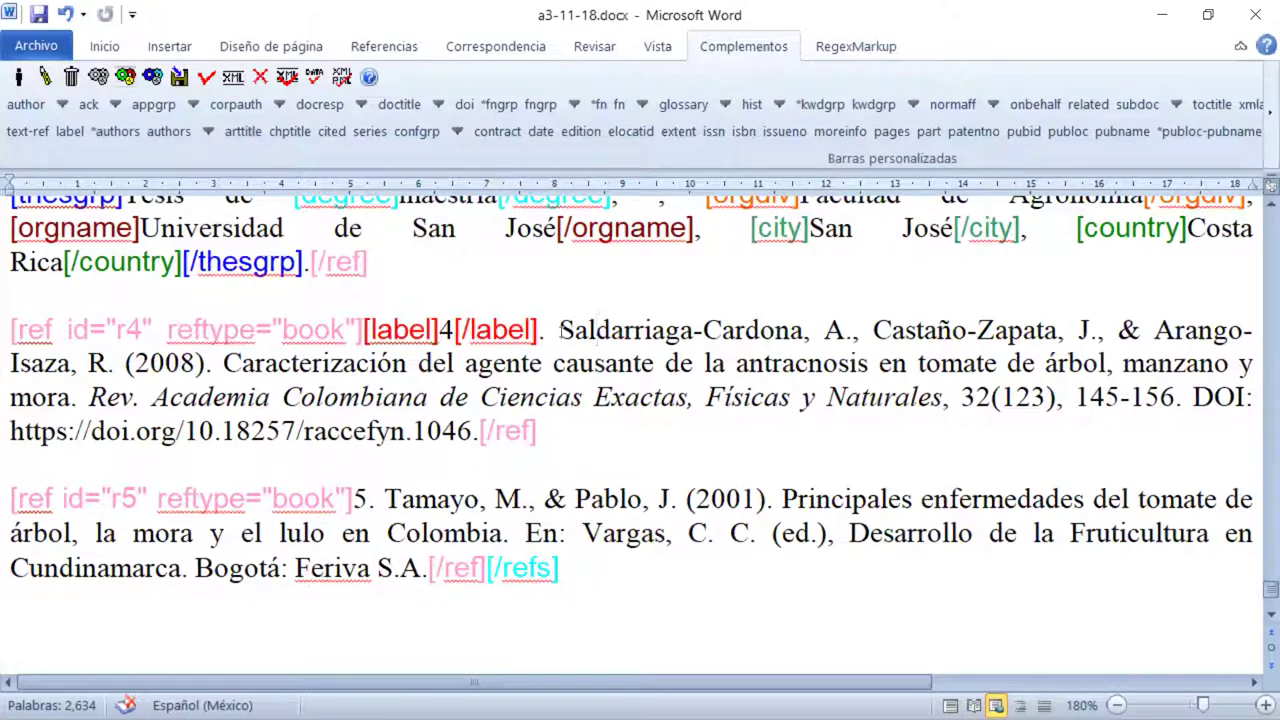
drag(560, 330, 112, 363)
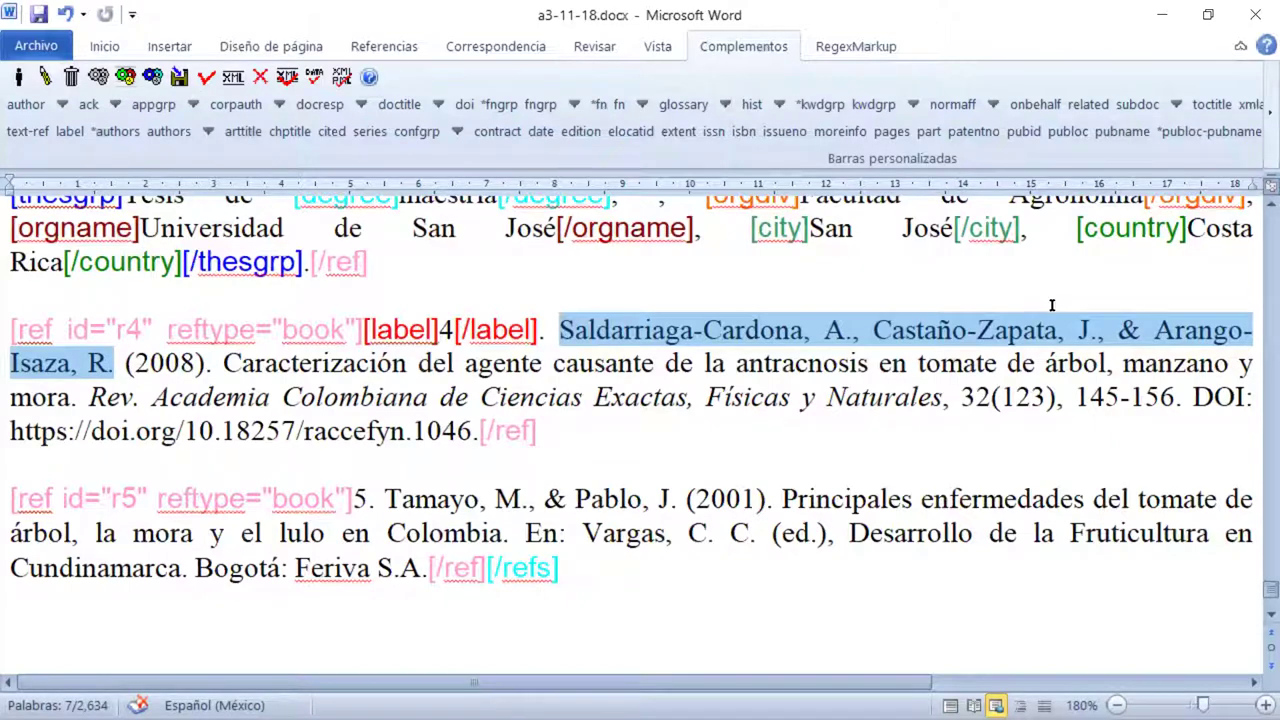
click(117, 131)
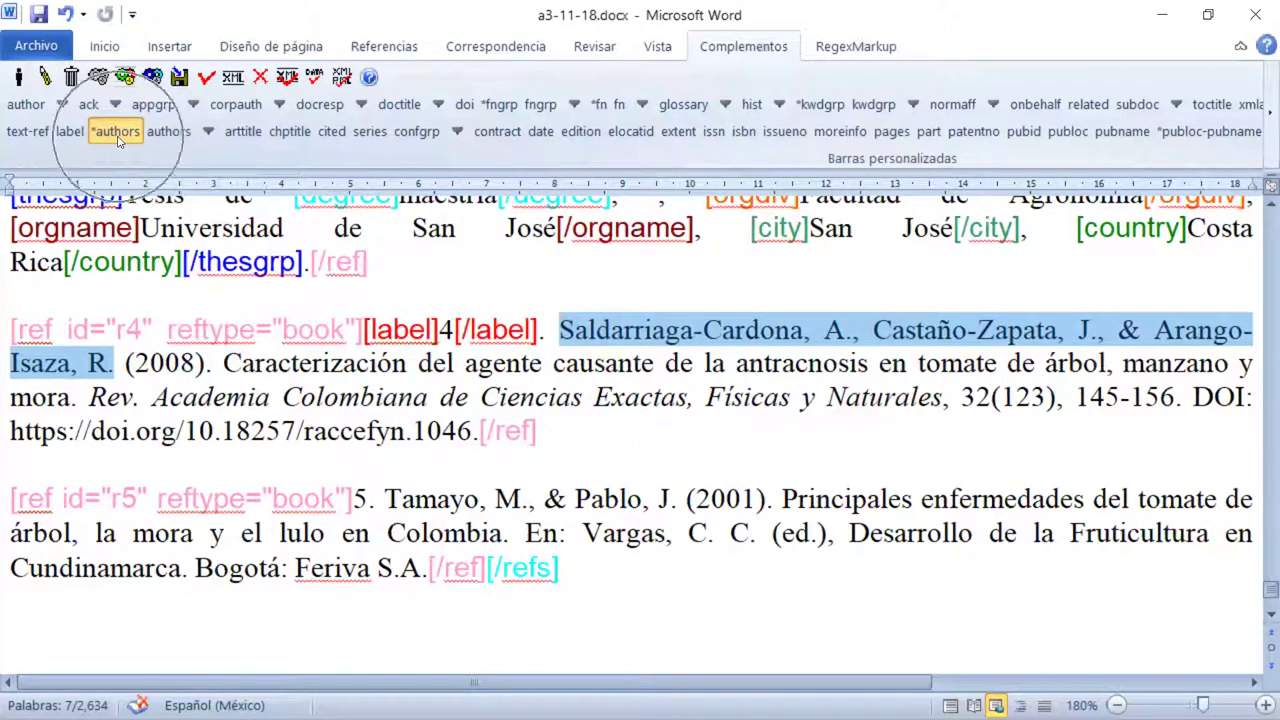
click(117, 139)
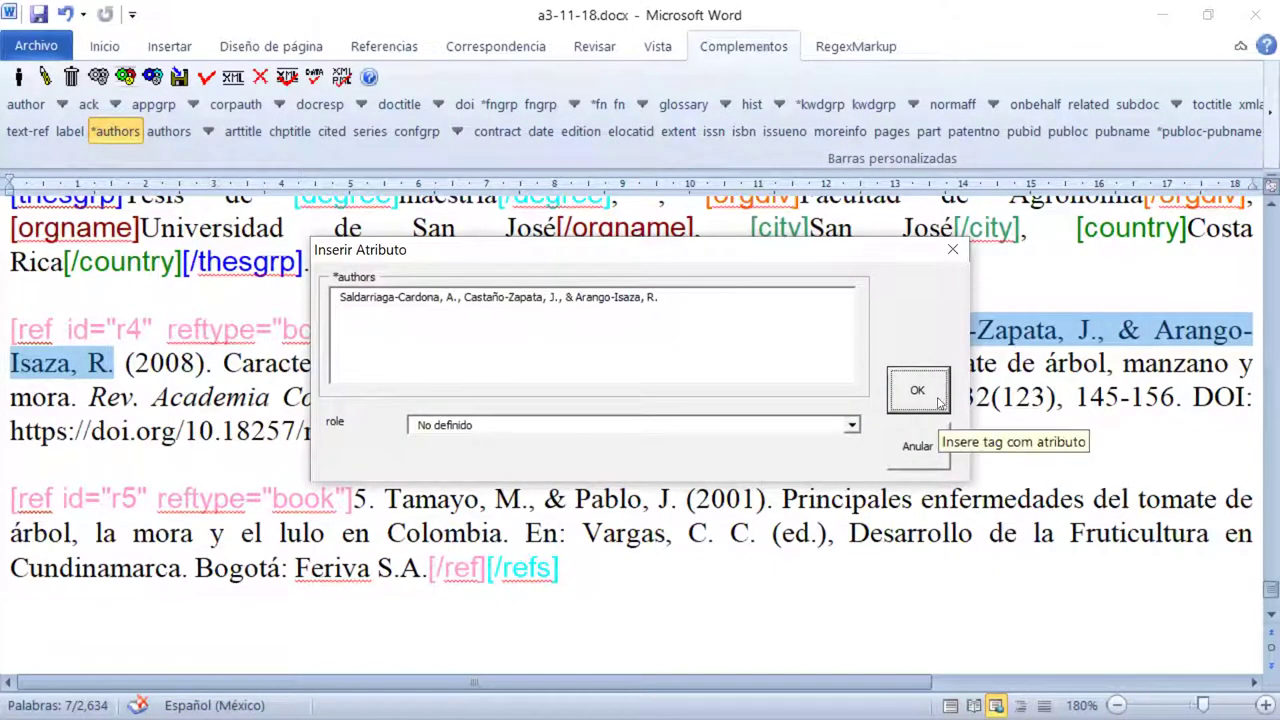
click(917, 391)
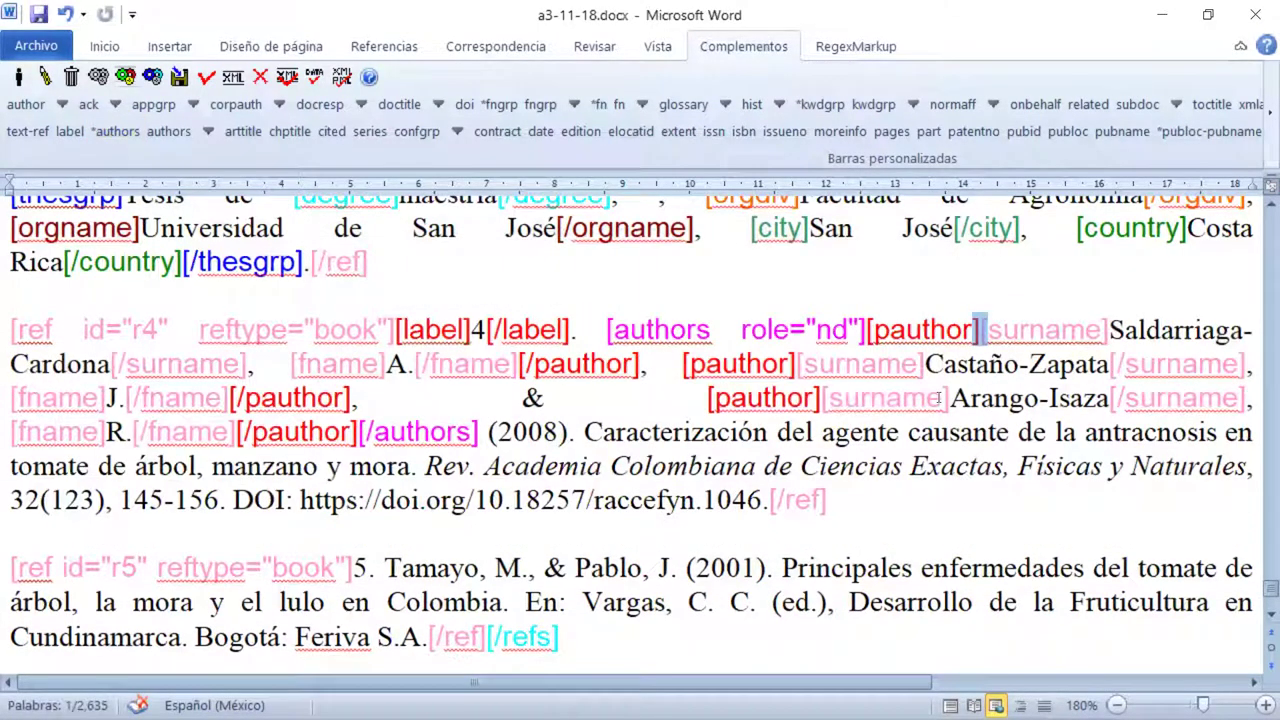
Tag the year 2008 in reference r4 as date, with dateiso 20080000 and specyear 2008.
scroll(938, 398, down, 1)
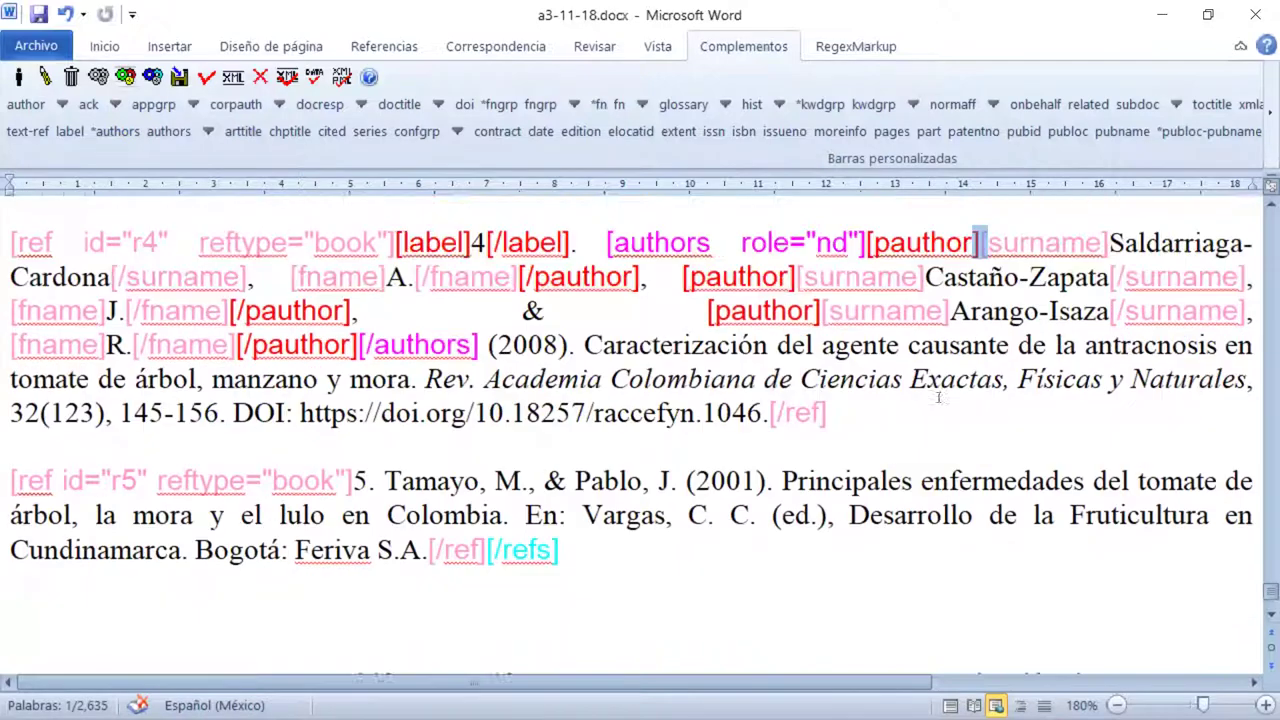
click(887, 429)
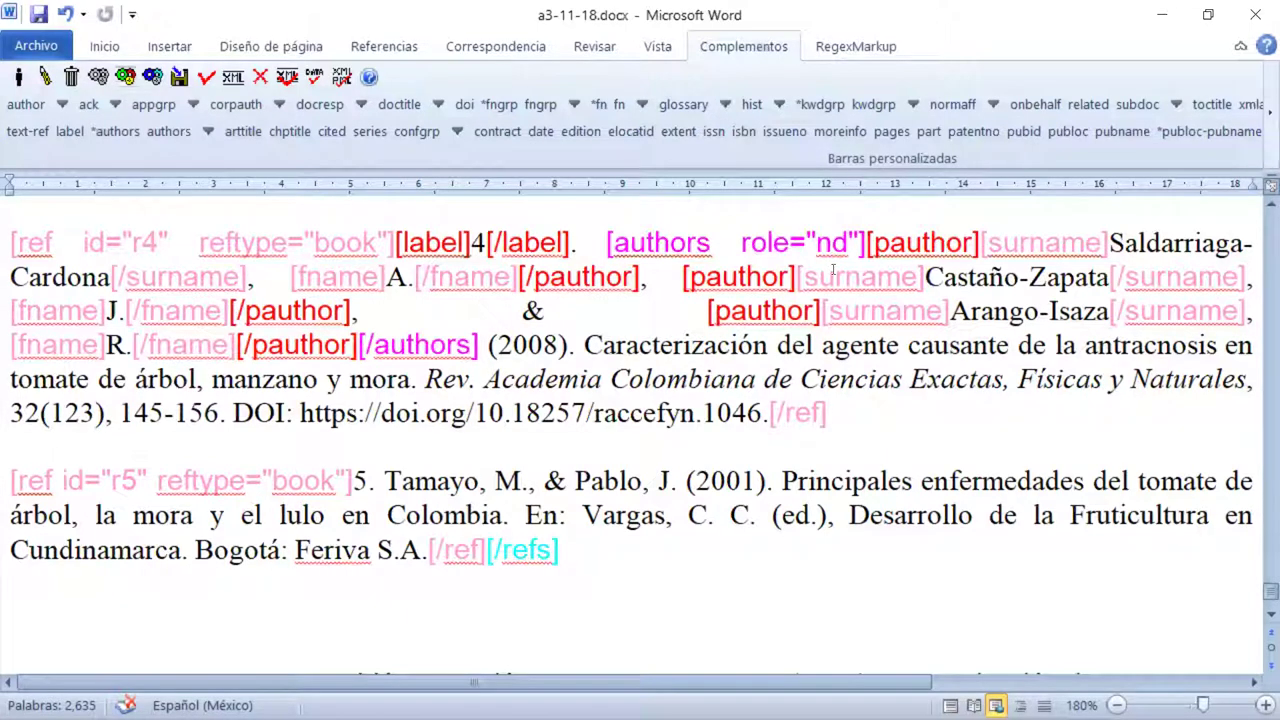
double_click(520, 345)
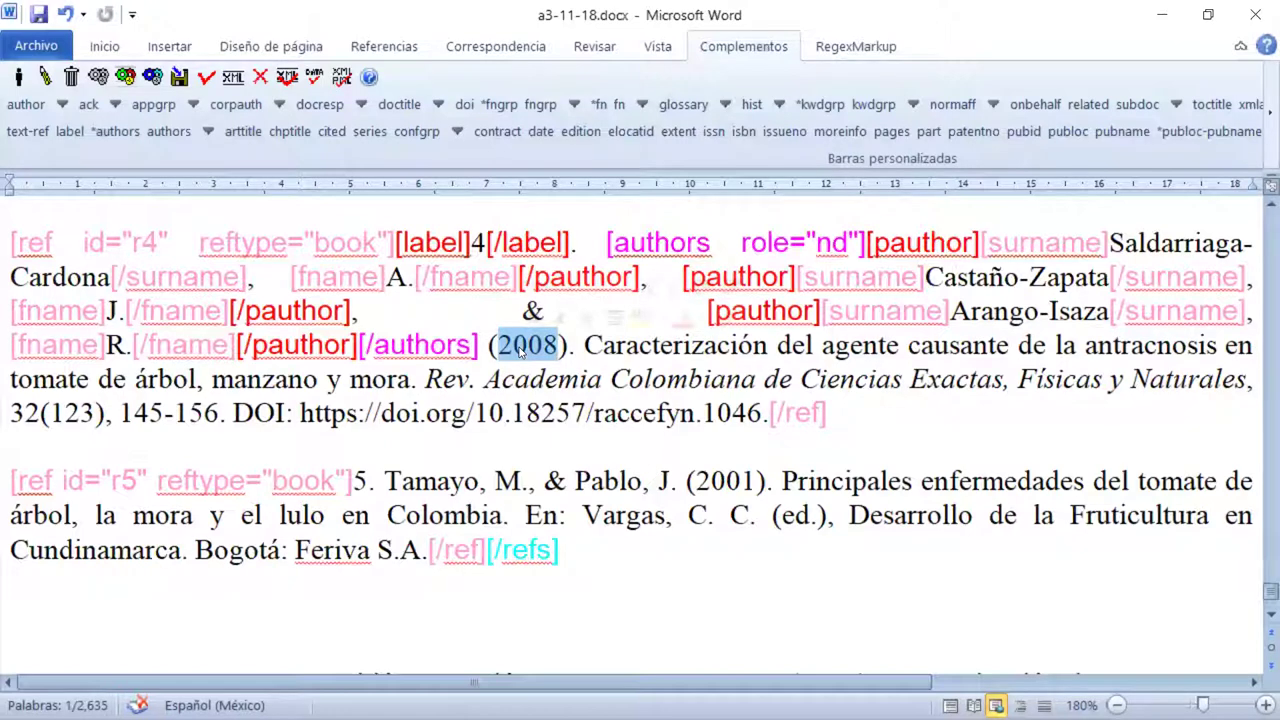
click(540, 132)
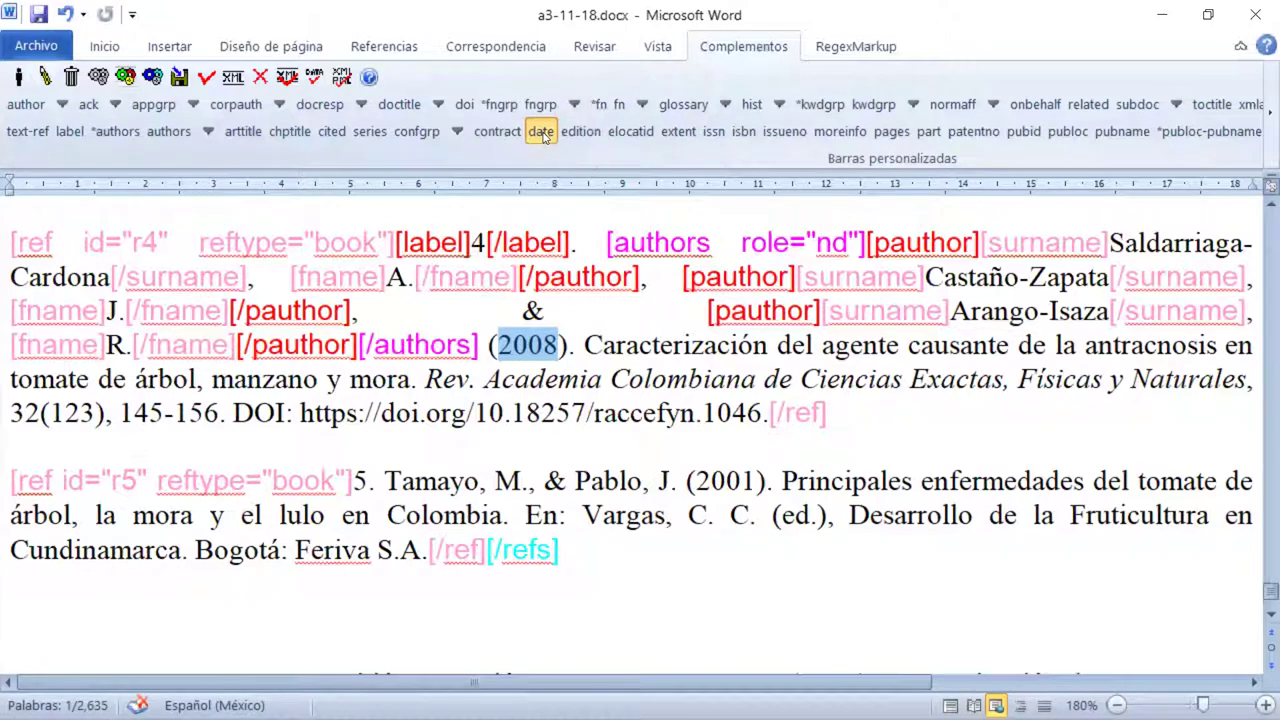
click(541, 132)
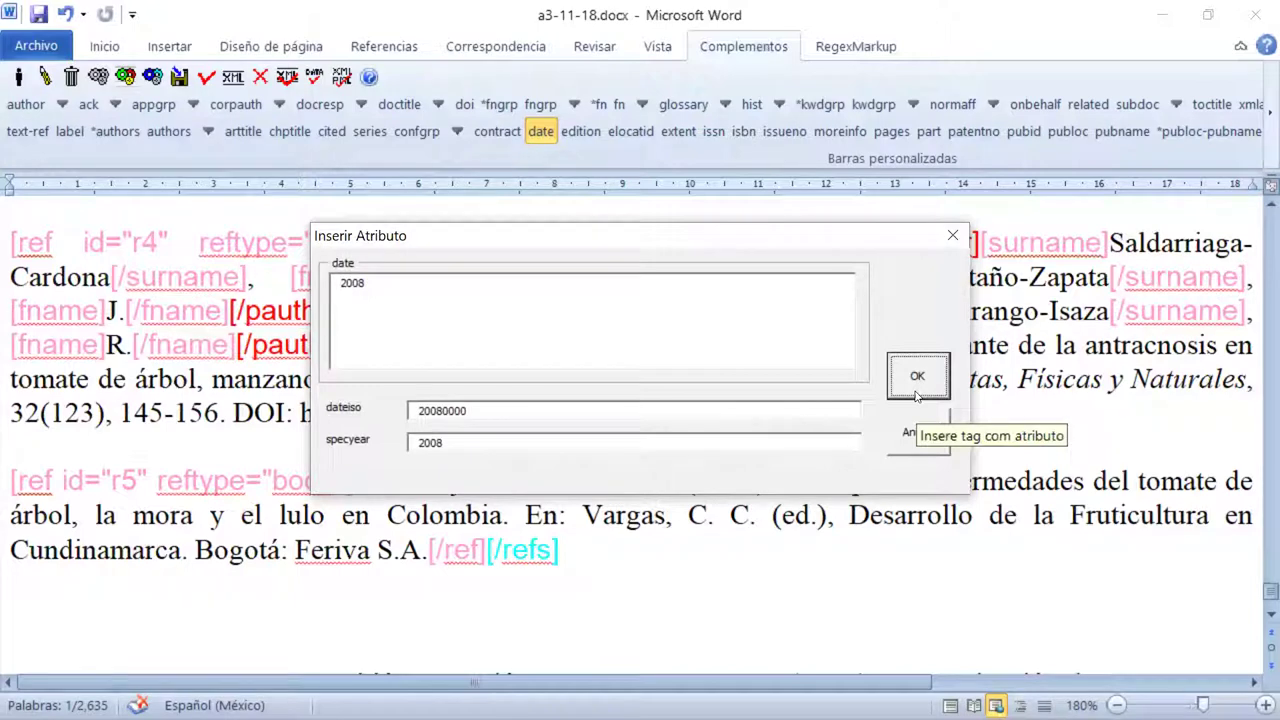
click(917, 386)
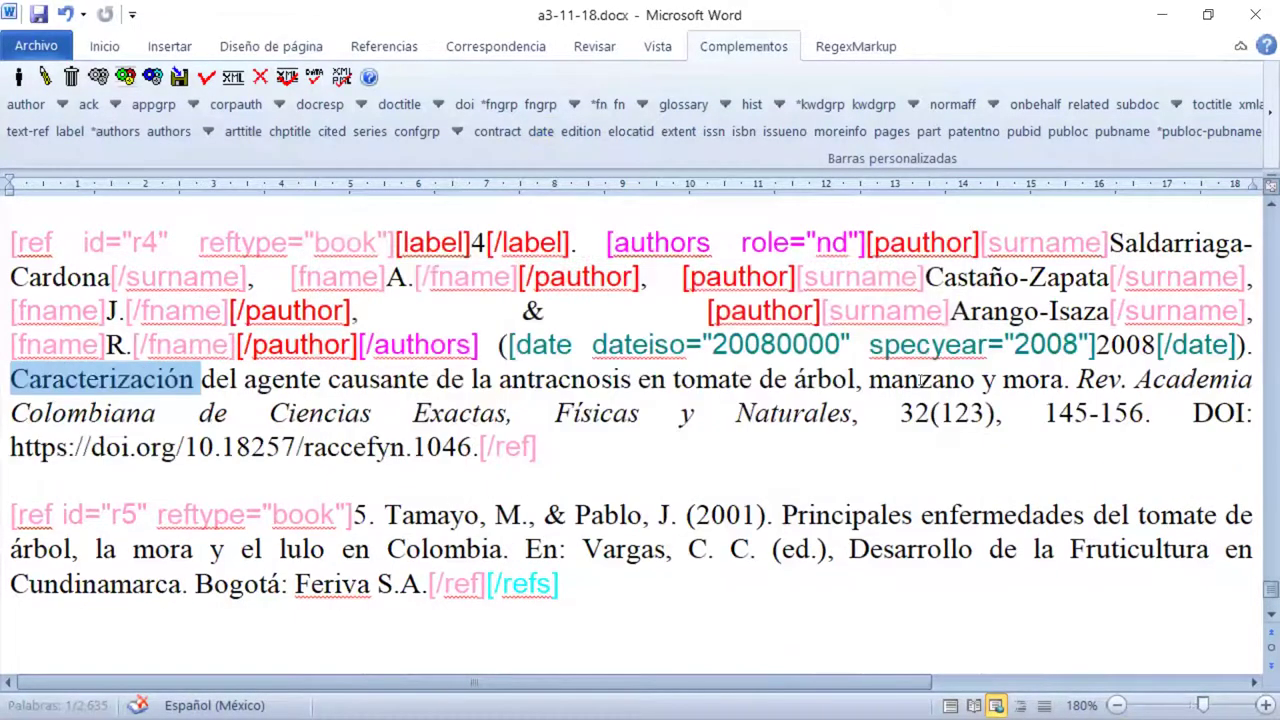
Tag the article title, from "Caracterización del agente causante" through "manzano y mora", in reference r4 as arttitle.
click(42, 383)
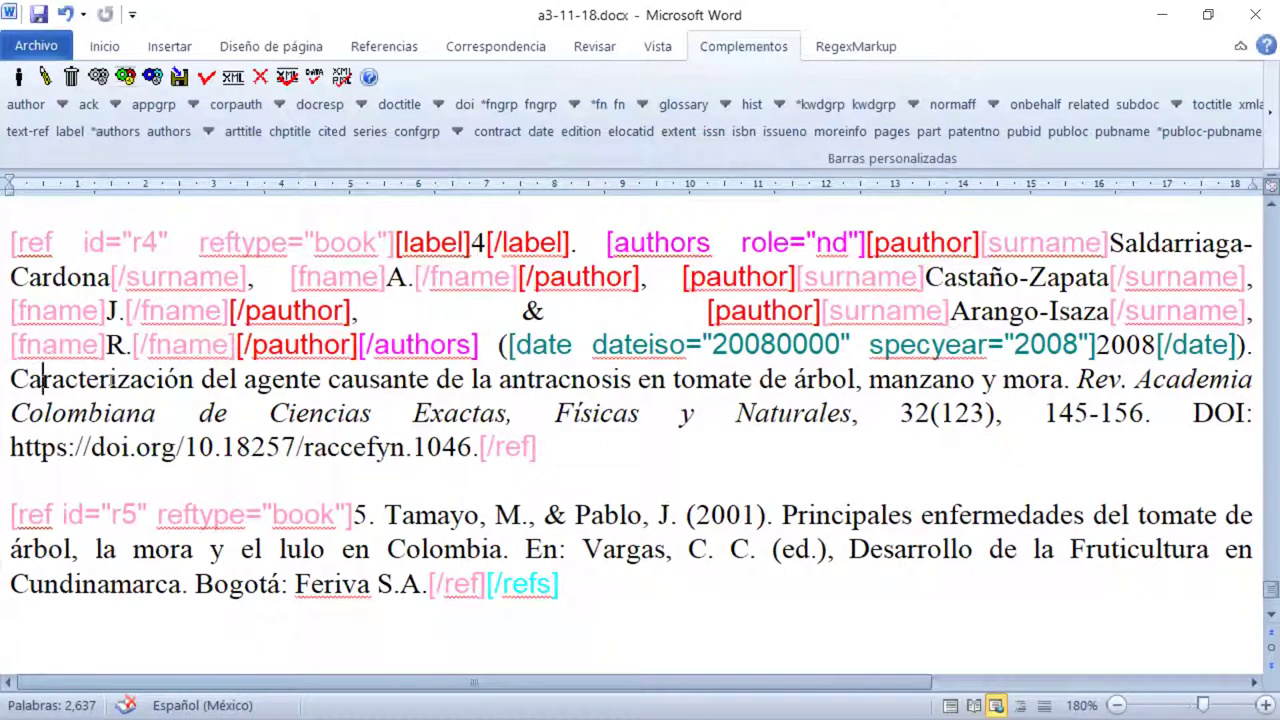
click(12, 379)
drag(12, 379, 1040, 388)
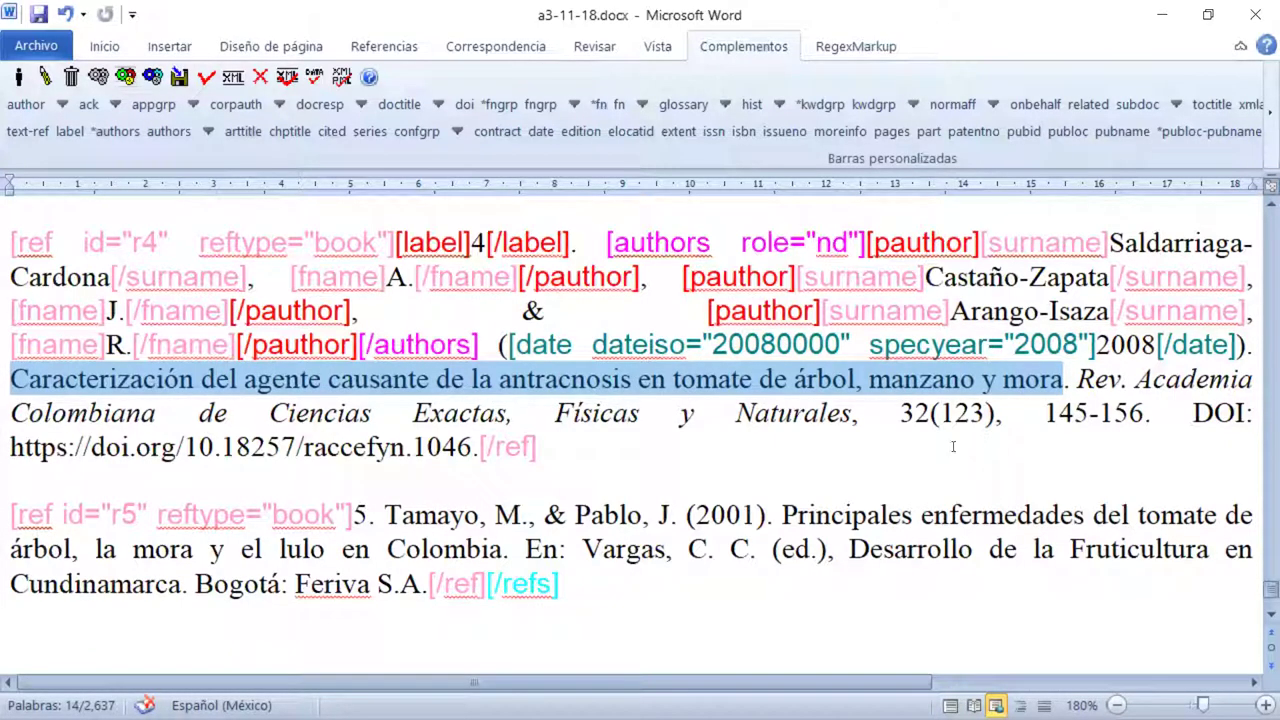
click(243, 132)
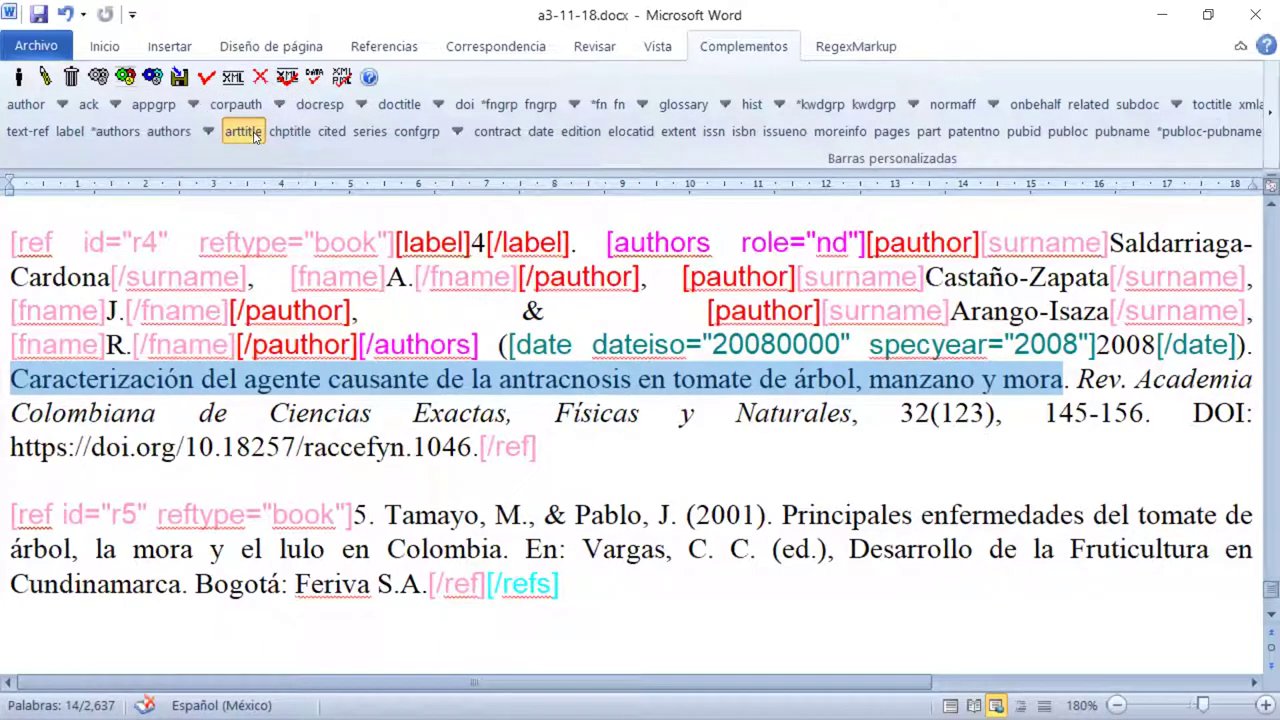
click(255, 137)
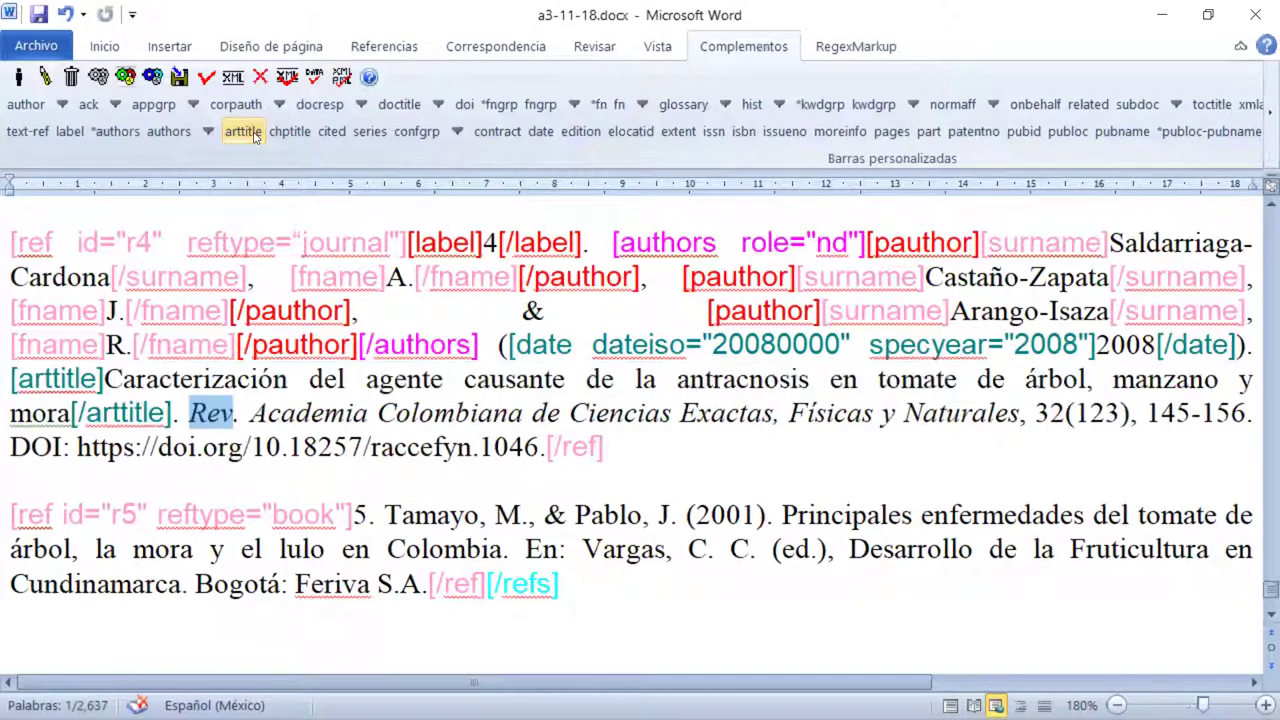
Tag the journal name "Rev. Academia Colombiana de Ciencias Exactas, Físicas y Naturales" in reference r4 as source.
click(256, 413)
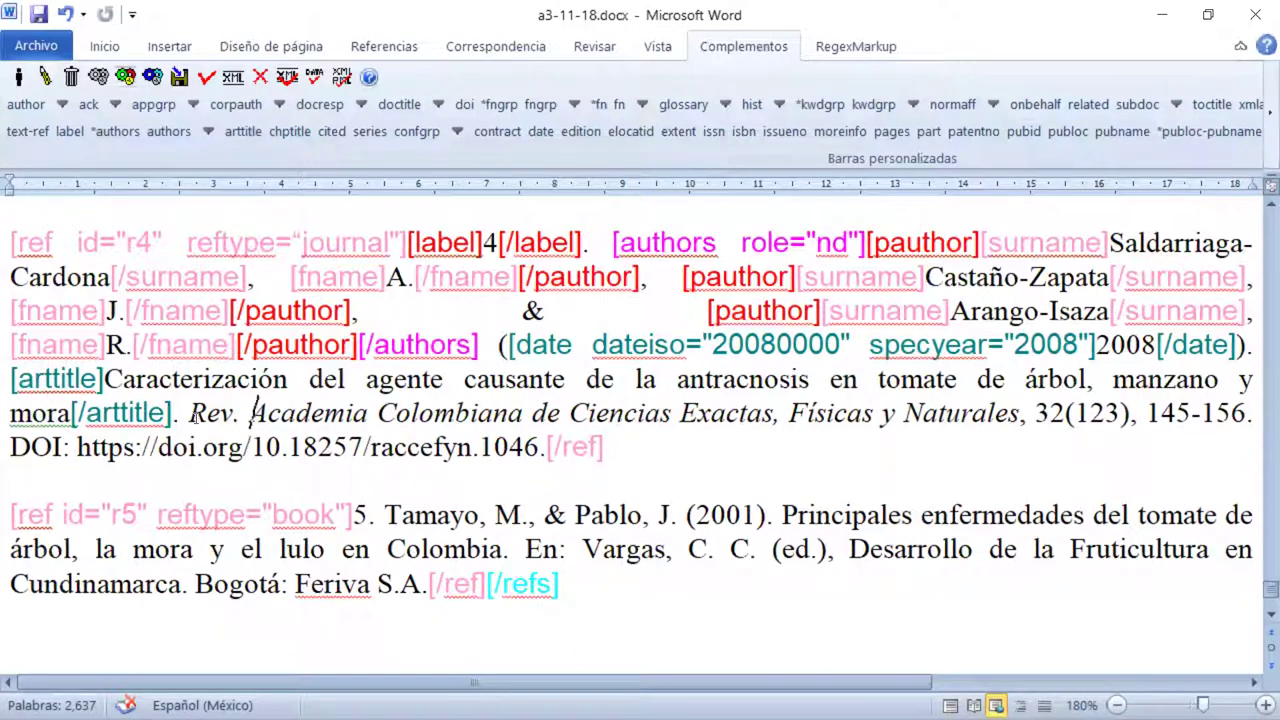
drag(190, 414, 1018, 414)
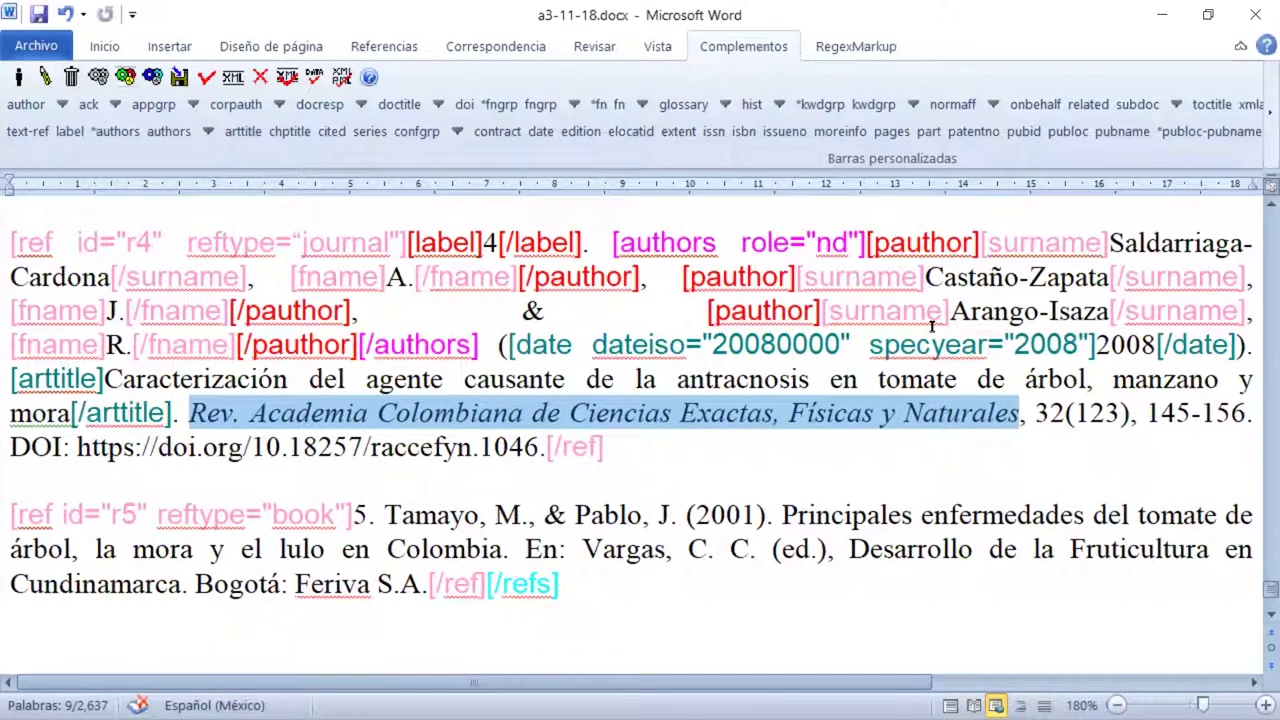
click(1262, 118)
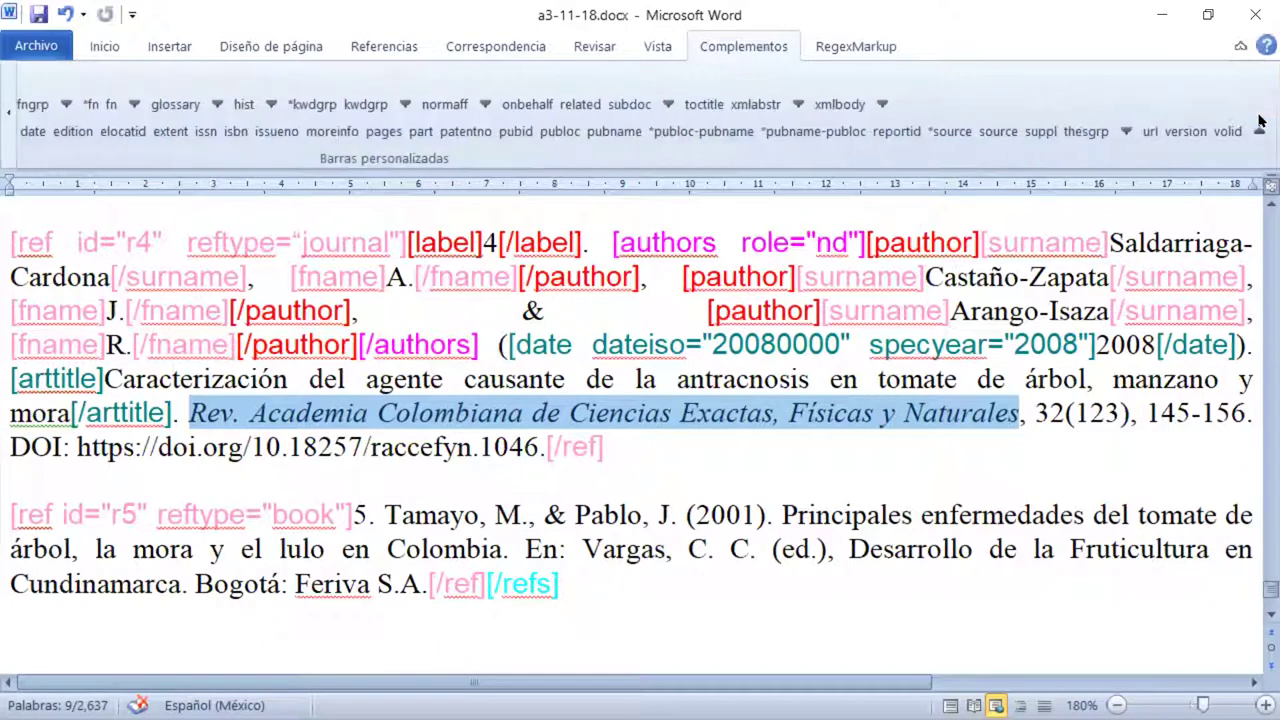
click(951, 132)
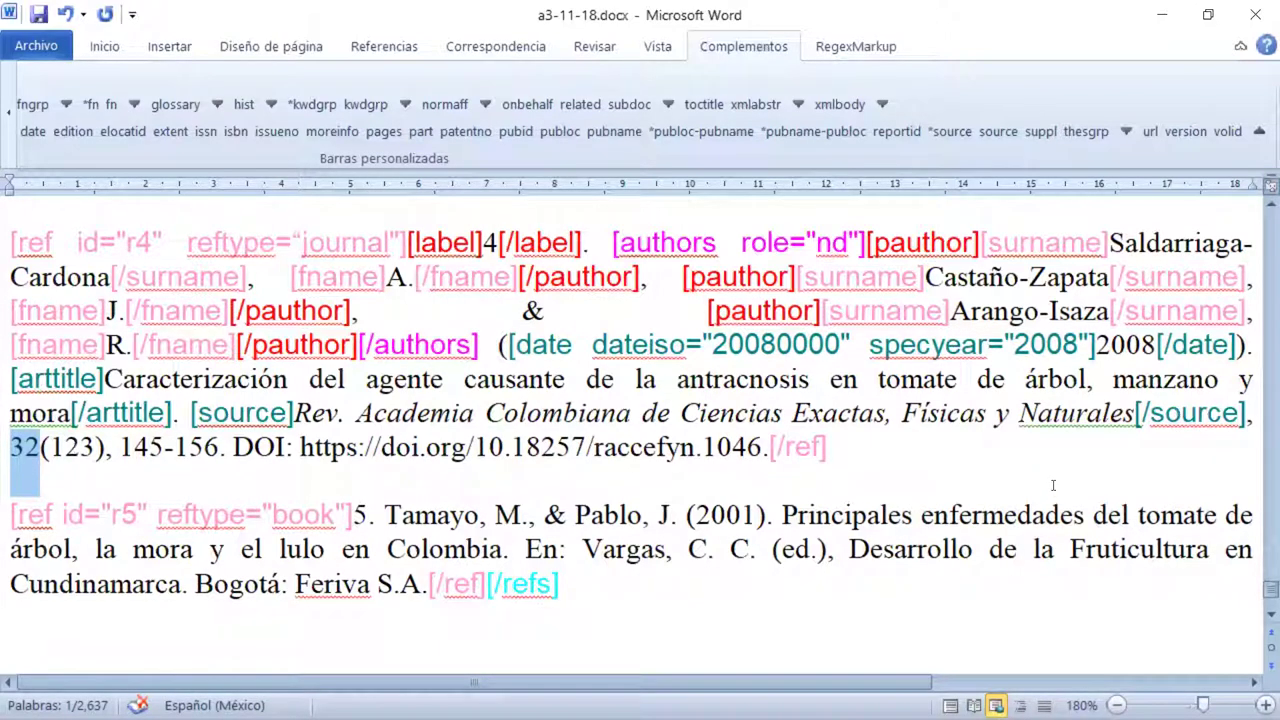
Tag the volume number 32 after the journal name in reference r4 as volid.
click(1228, 131)
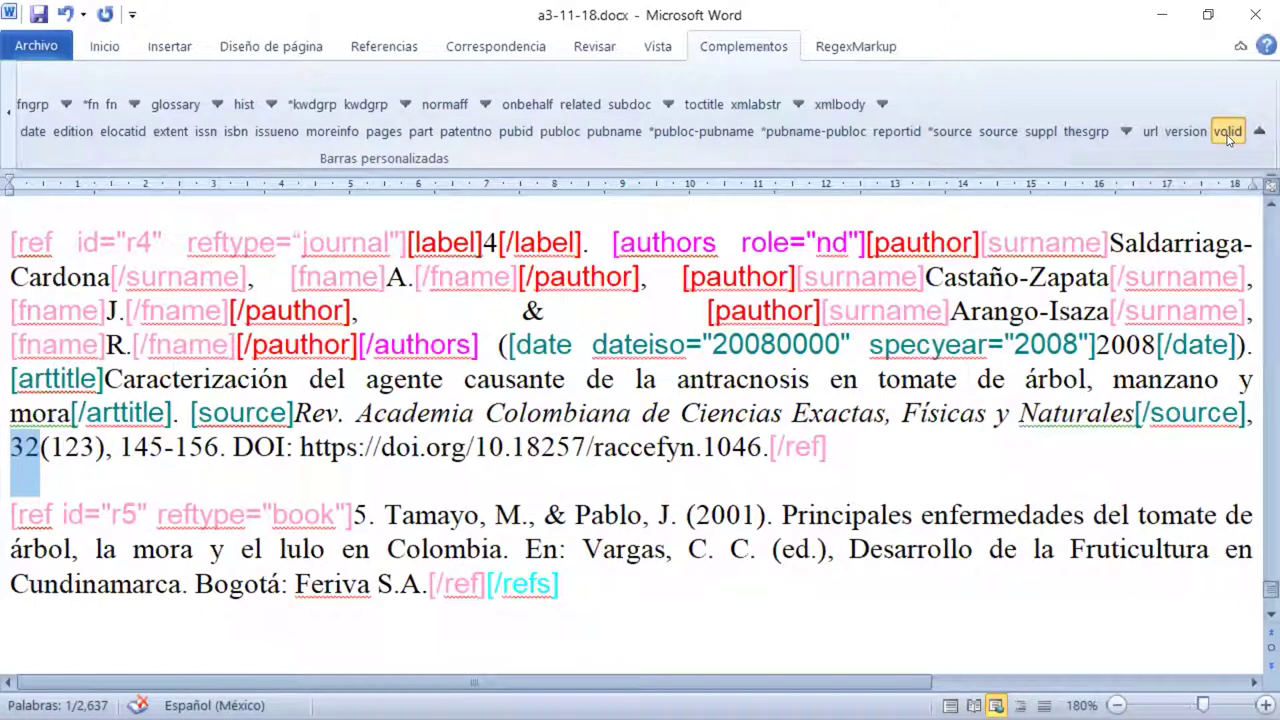
click(1228, 131)
click(1228, 131)
click(1228, 131)
click(1228, 131)
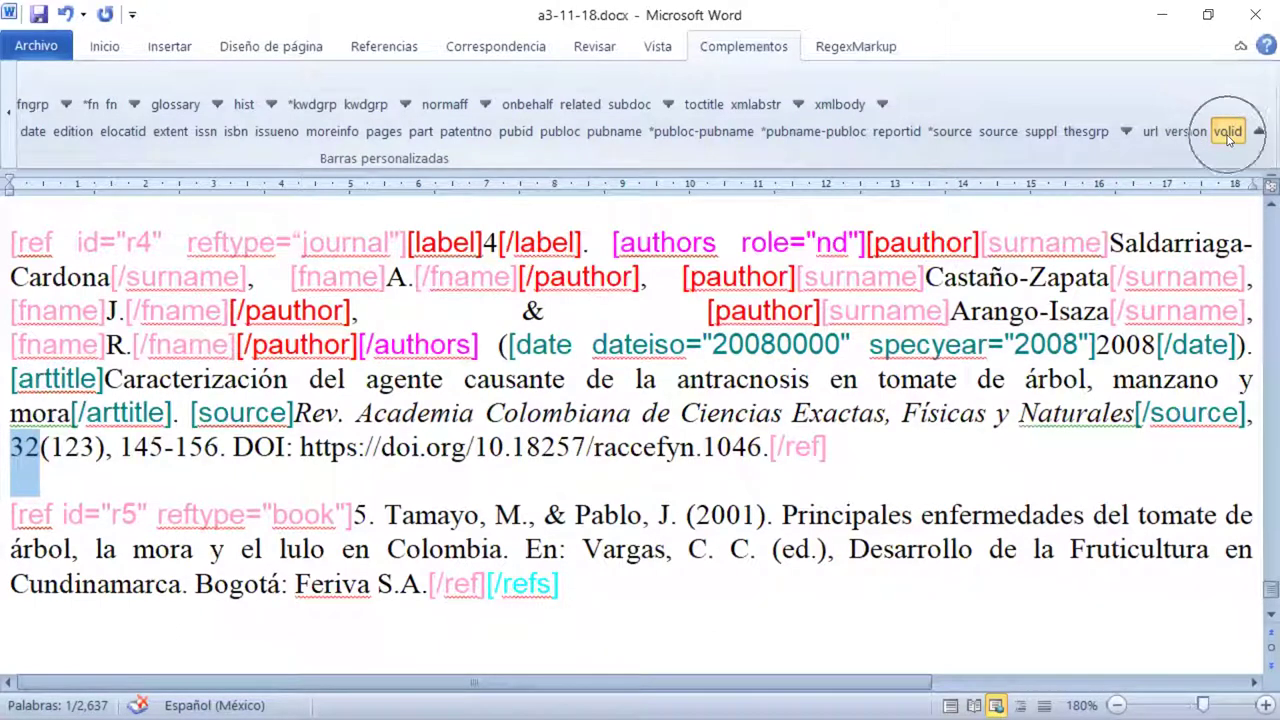
click(1228, 133)
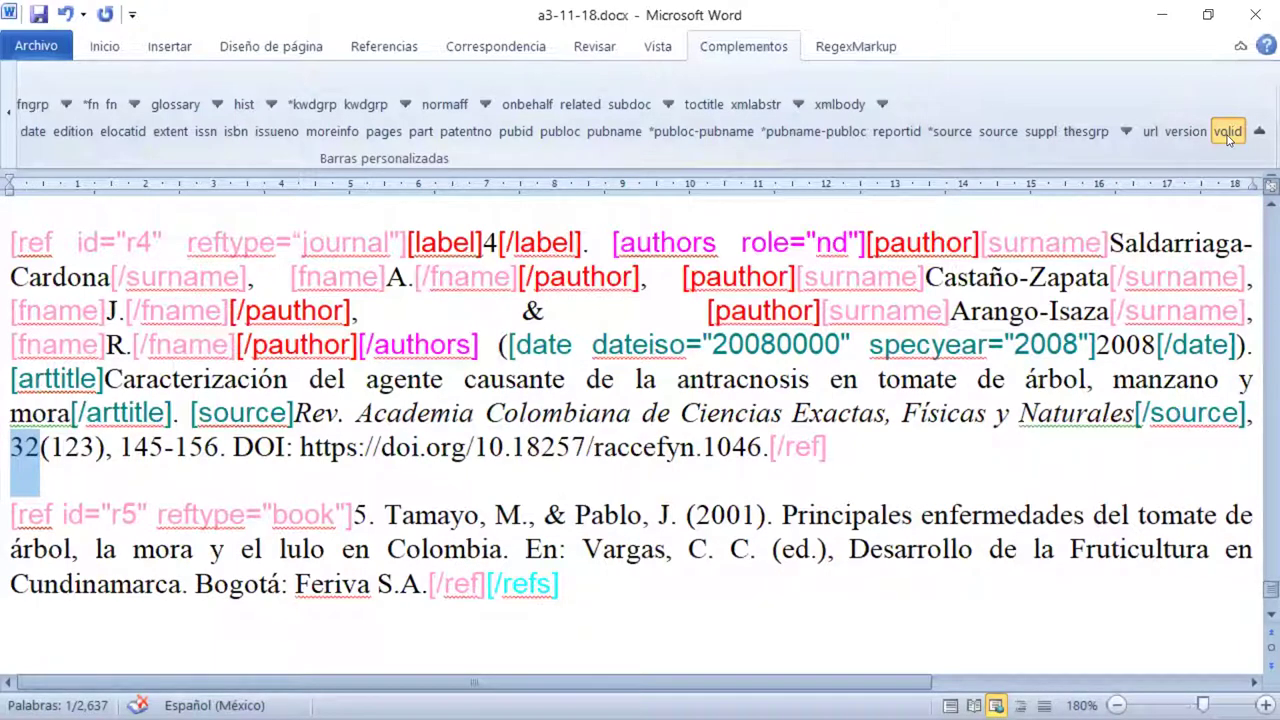
click(1228, 133)
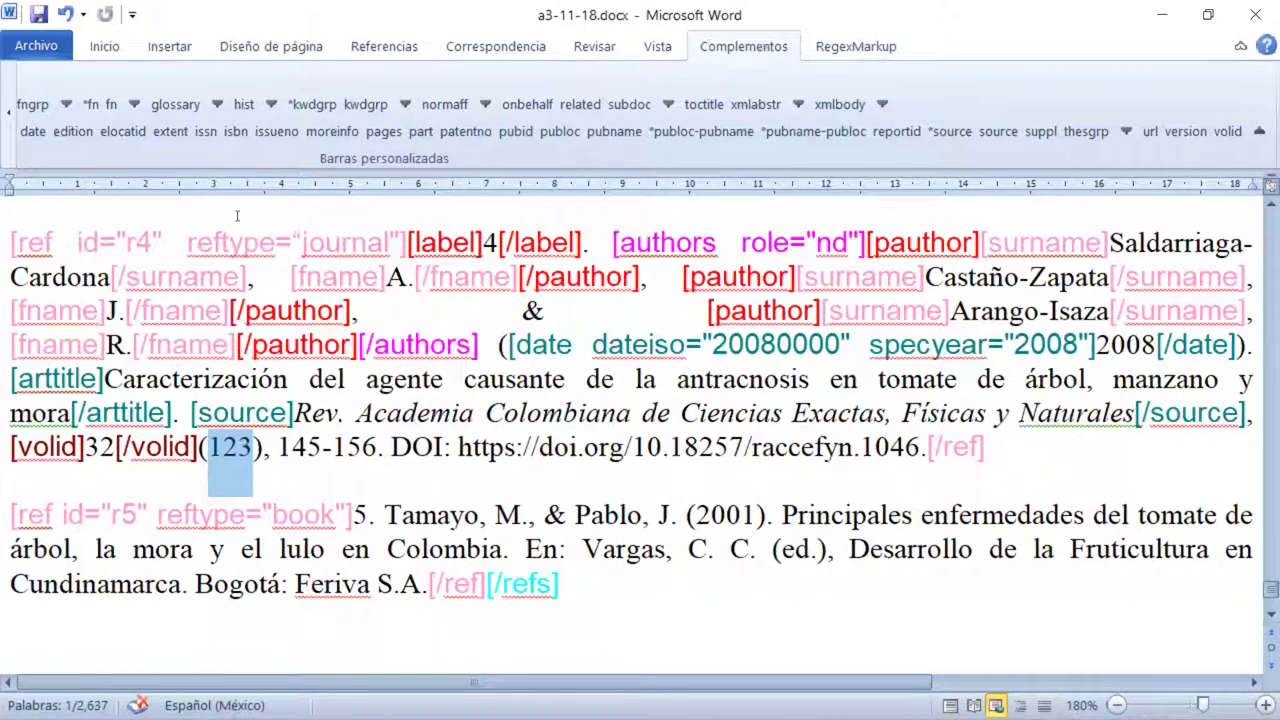
Tag the issue number 123 inside the parentheses in reference r4 as issueno.
click(278, 136)
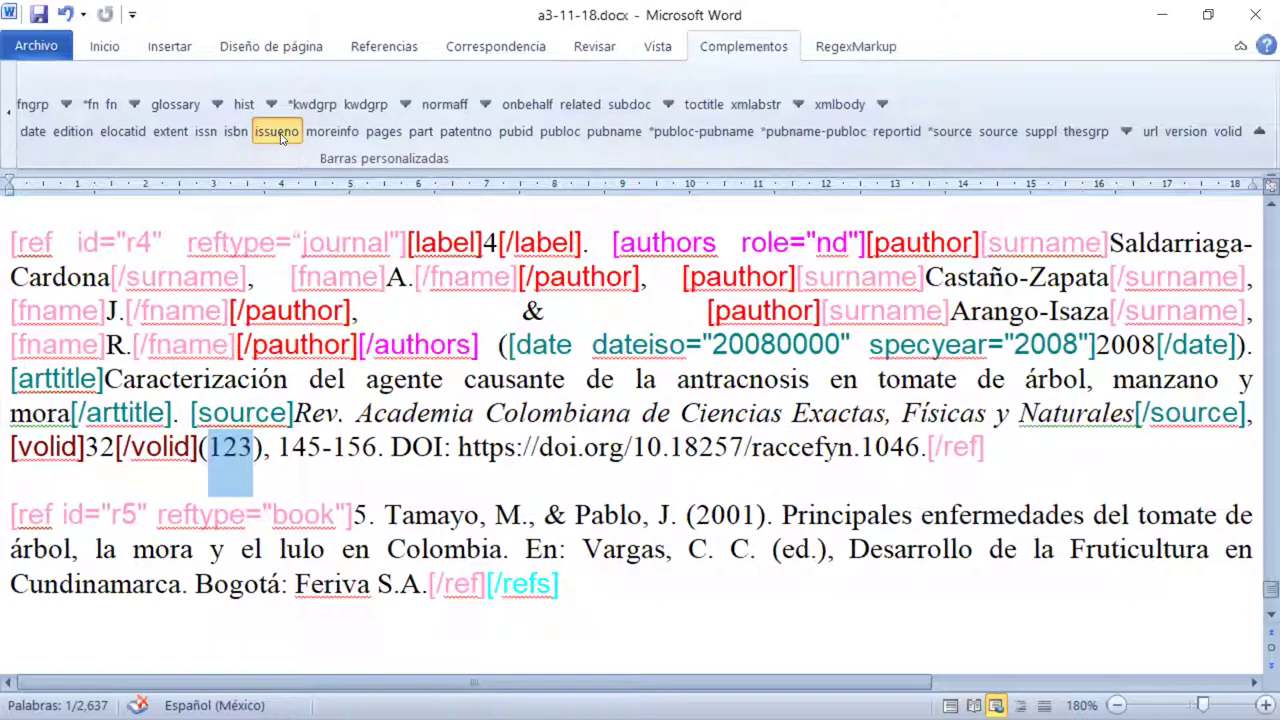
click(281, 138)
click(281, 138)
click(281, 138)
click(281, 138)
click(281, 138)
click(281, 138)
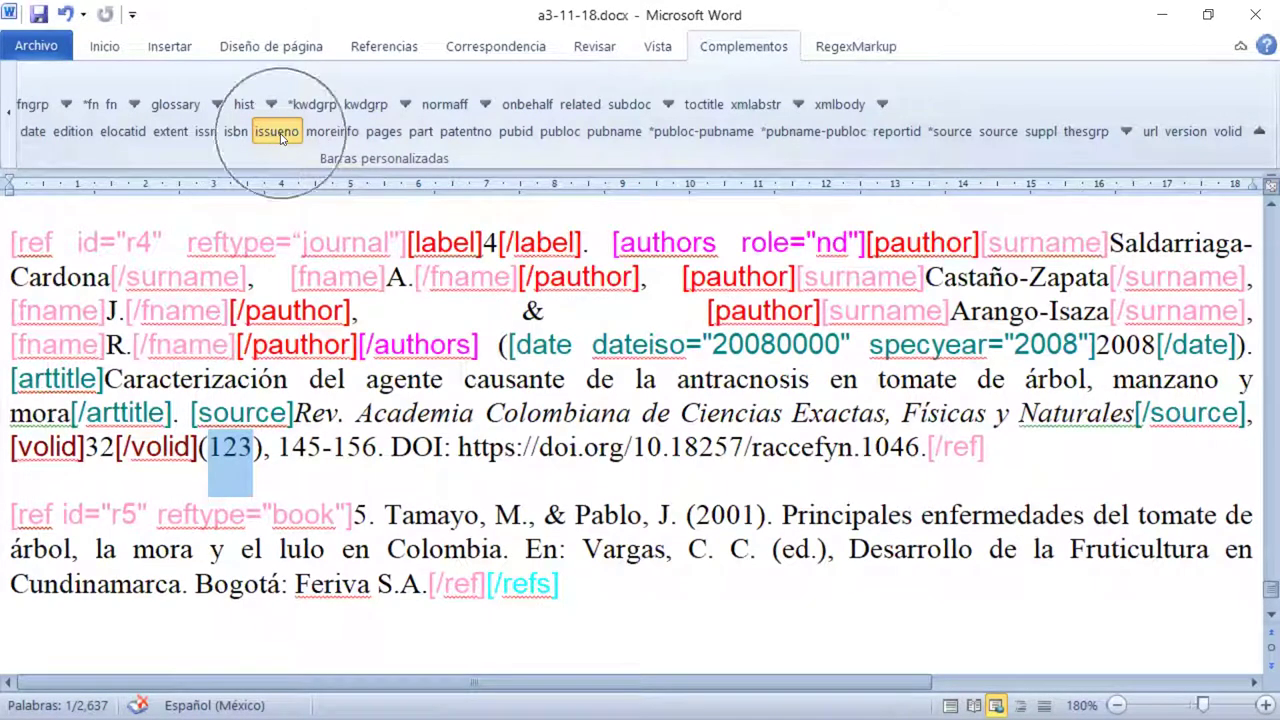
click(281, 138)
click(281, 138)
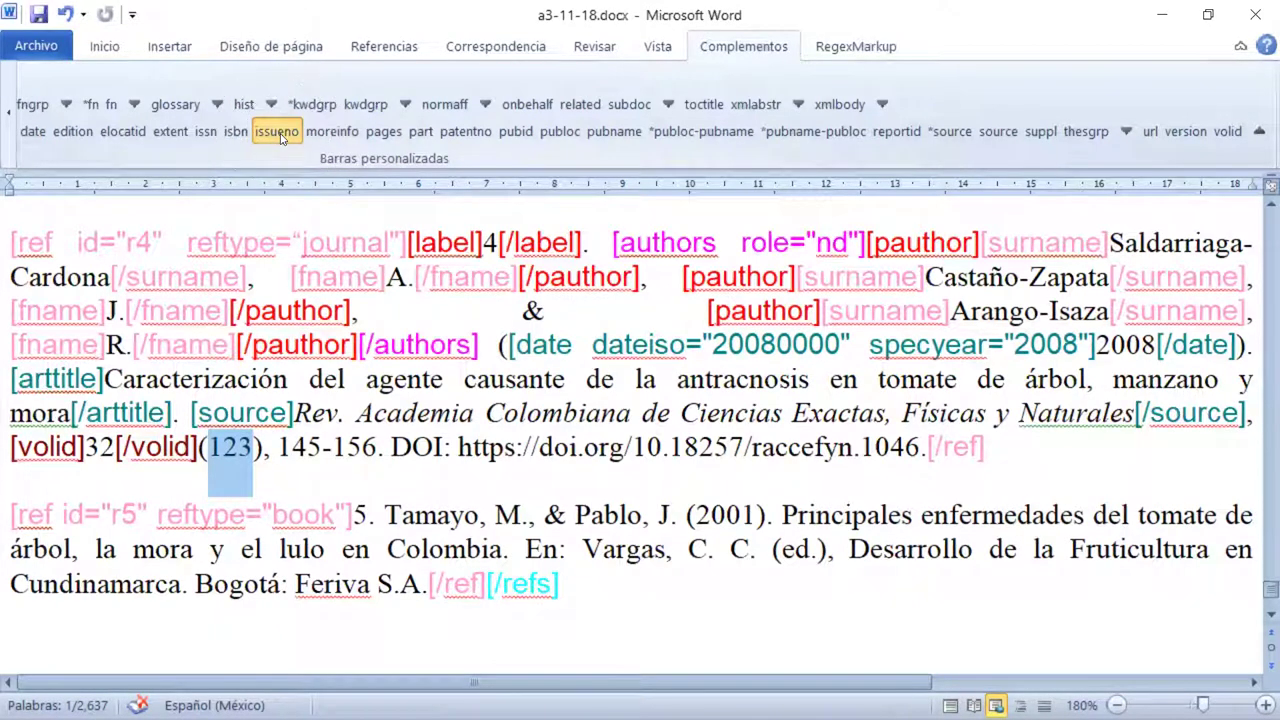
click(281, 138)
click(281, 138)
click(281, 138)
click(281, 138)
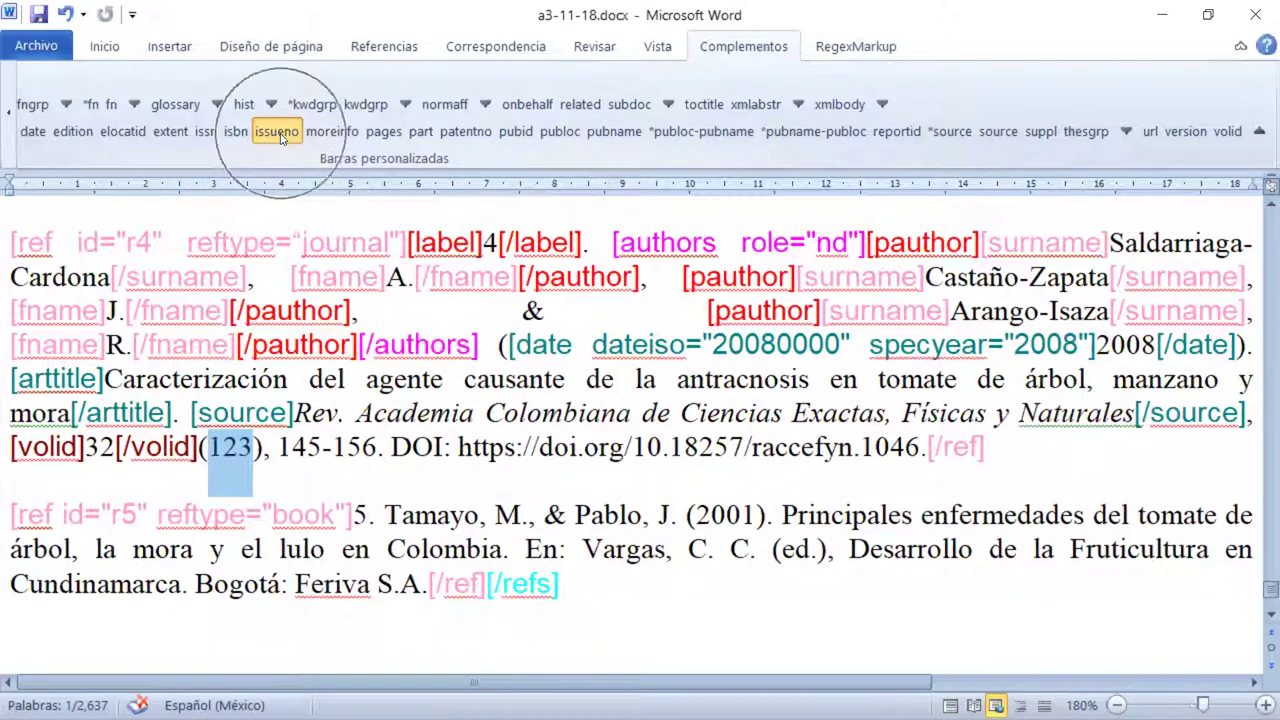
click(281, 138)
click(281, 138)
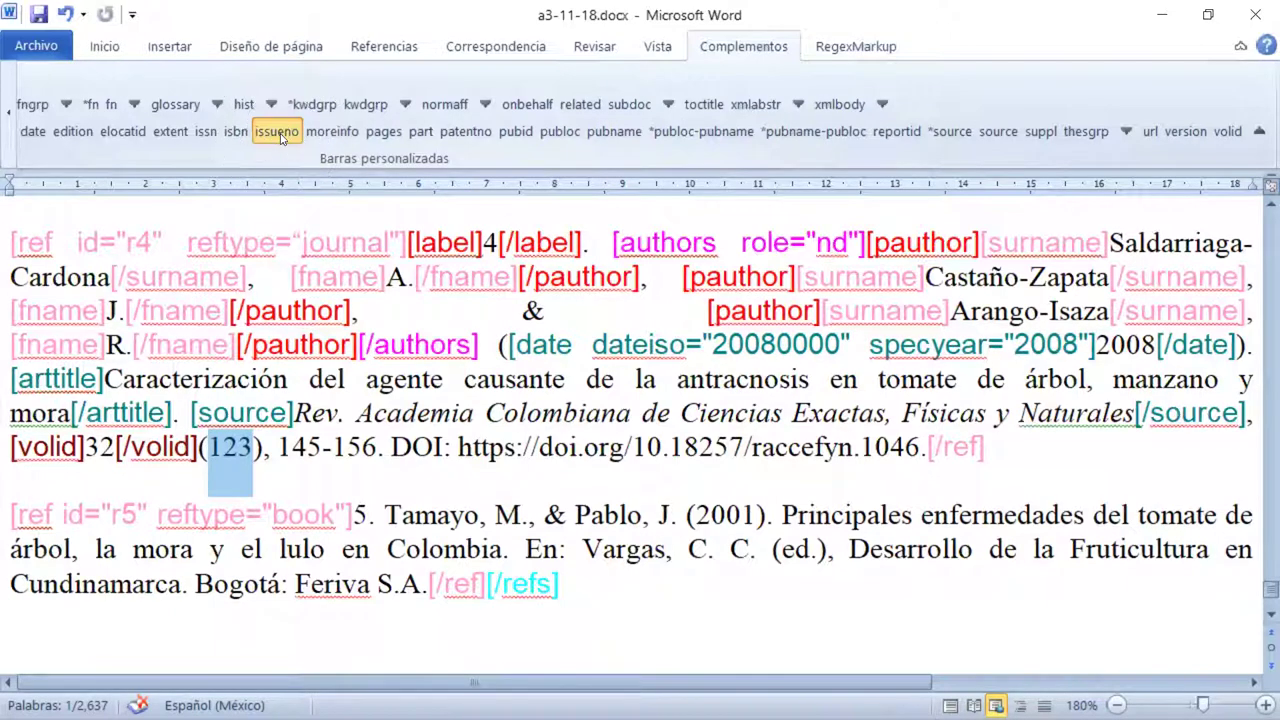
click(281, 138)
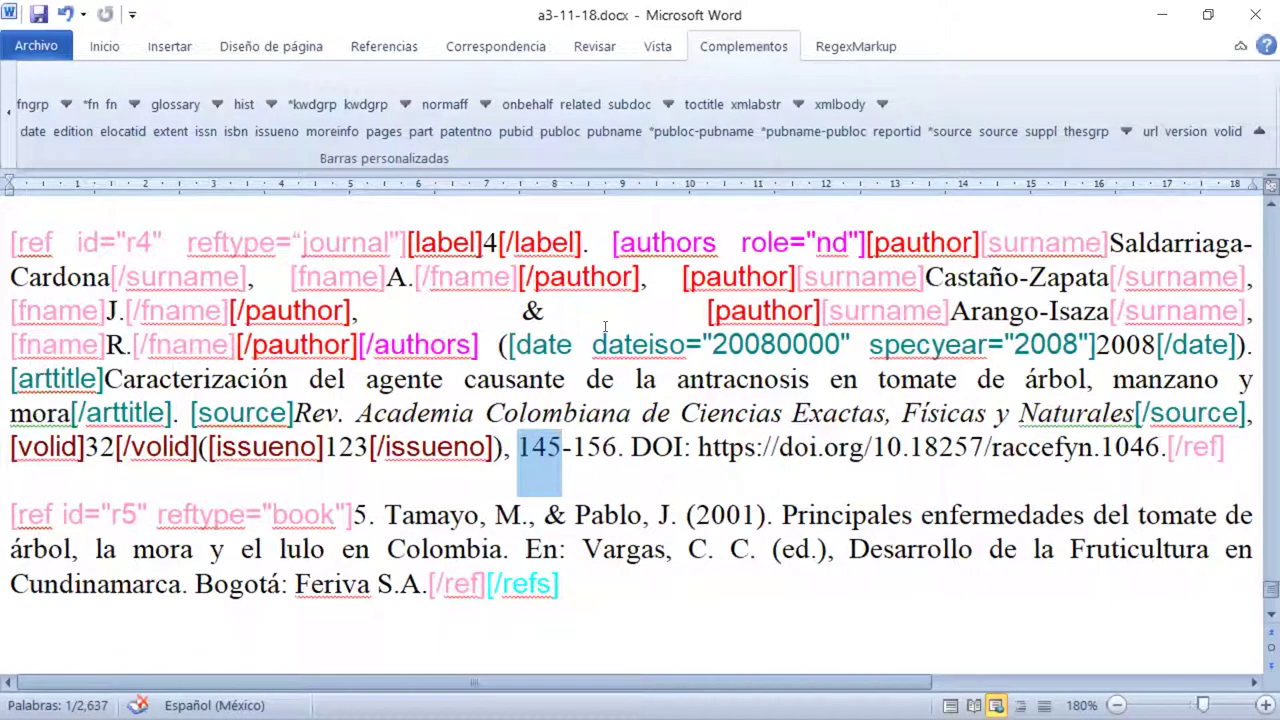
Tag the whole page range 145-156 in reference r4 as pages.
click(537, 459)
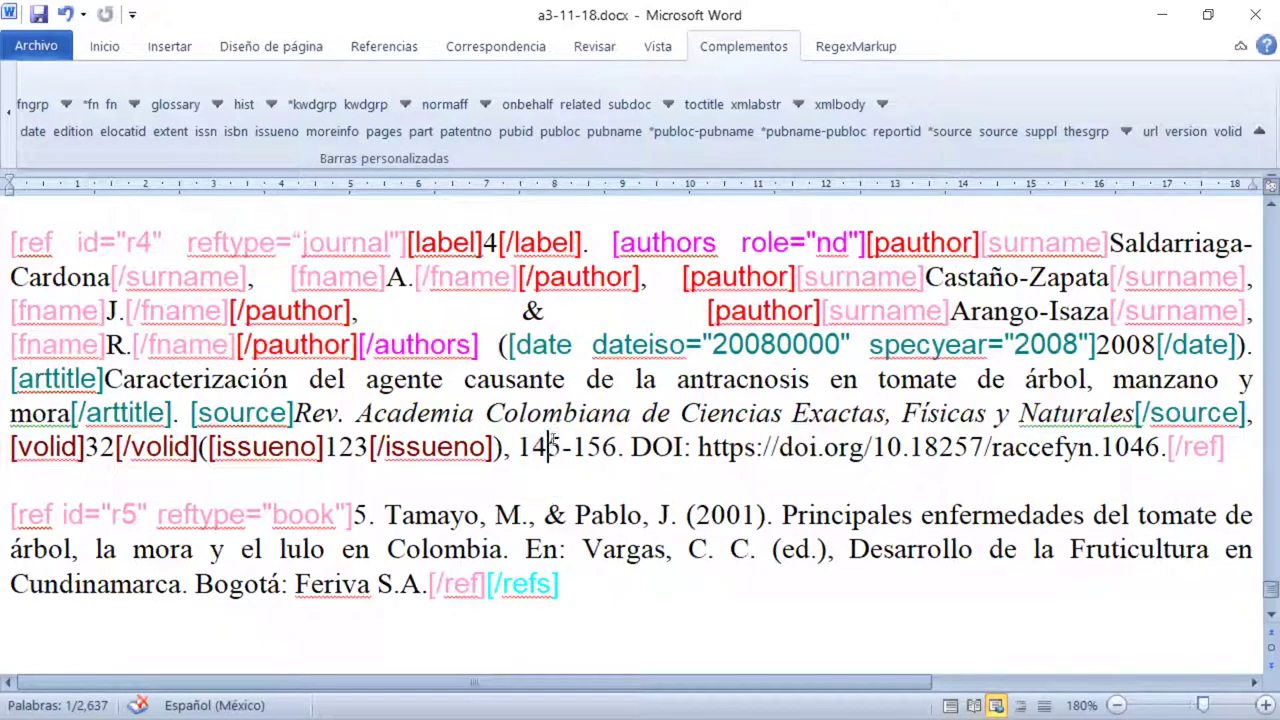
key(ctrl+Left)
key(ctrl+shift+Right)
key(ctrl+shift+Right)
key(ctrl+shift+Right)
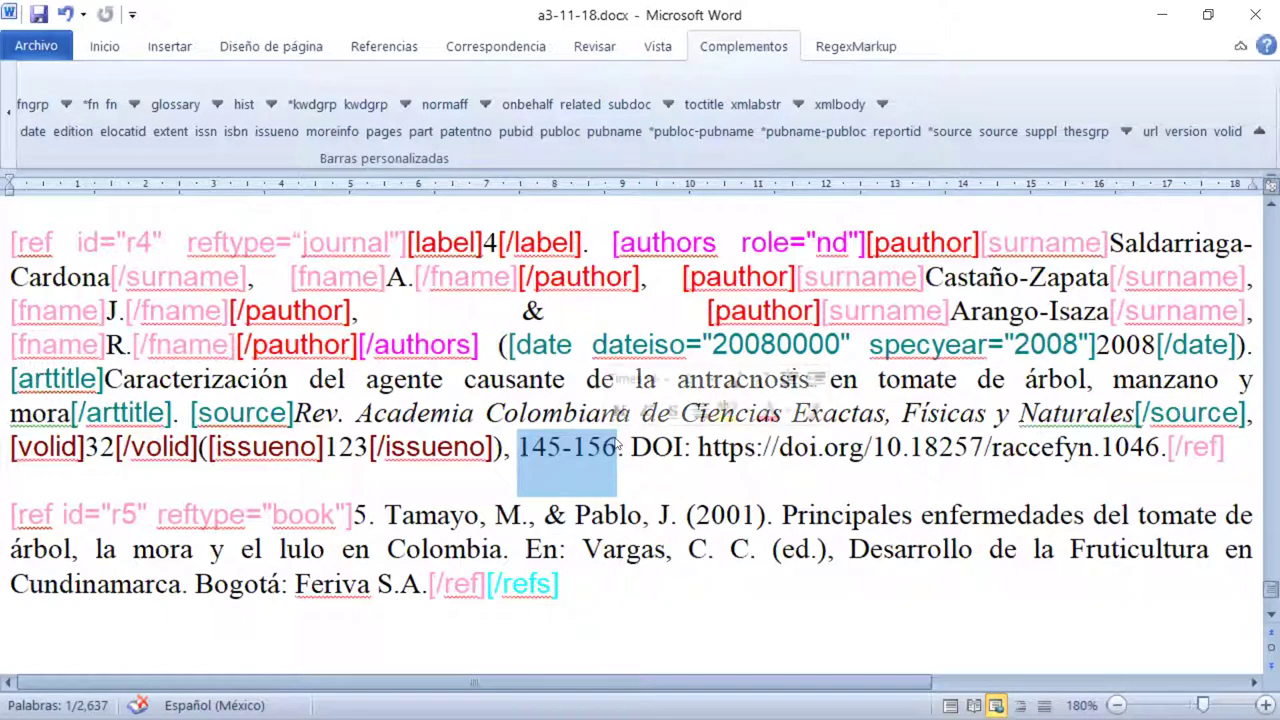
click(386, 133)
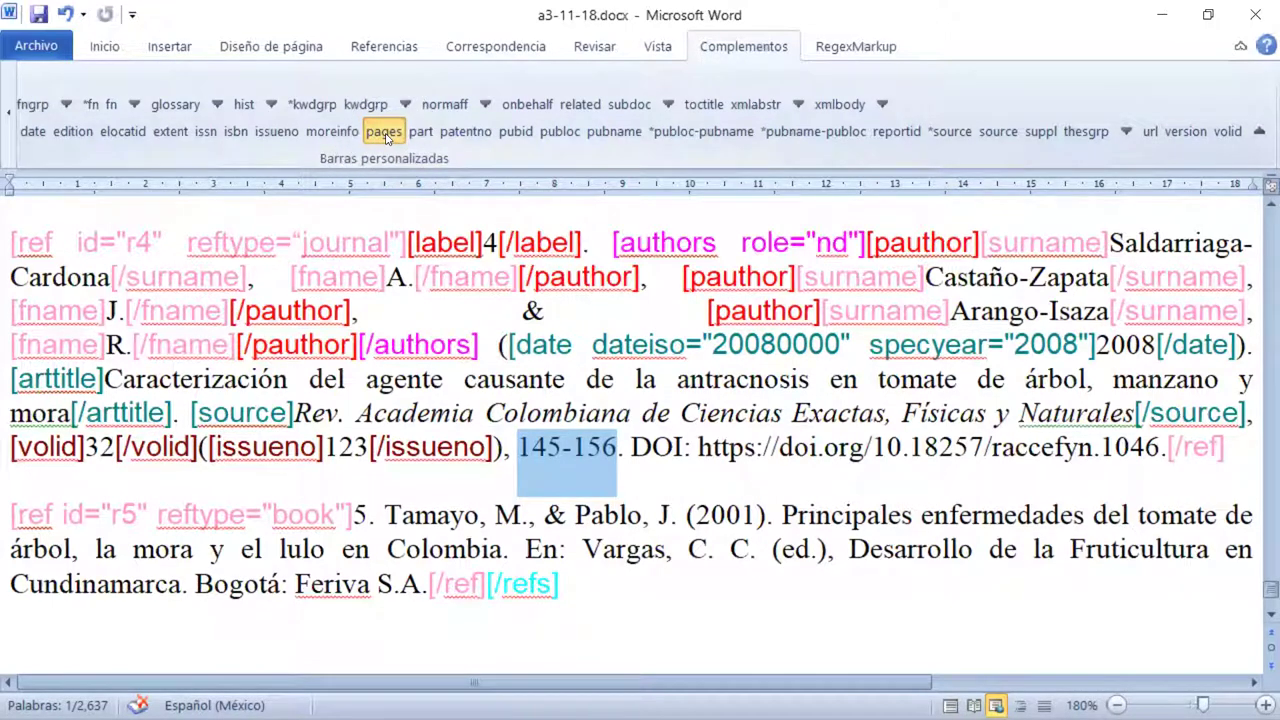
click(386, 137)
click(386, 137)
click(384, 131)
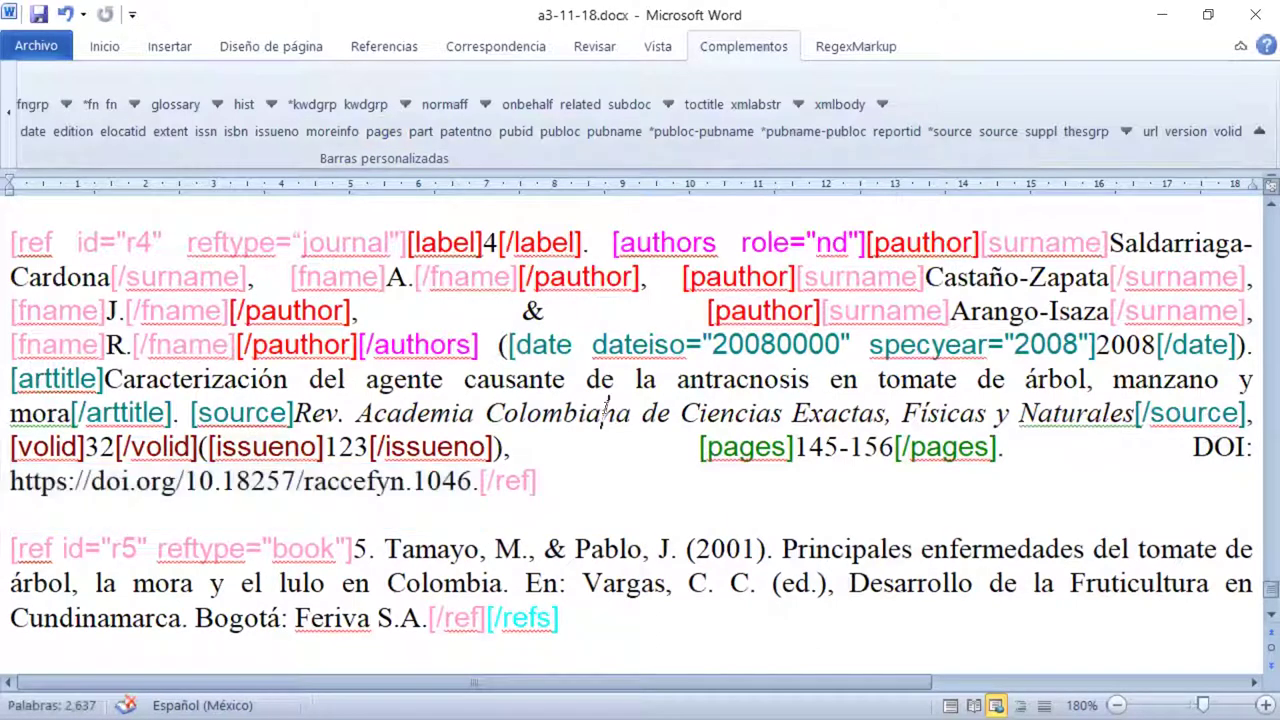
click(848, 469)
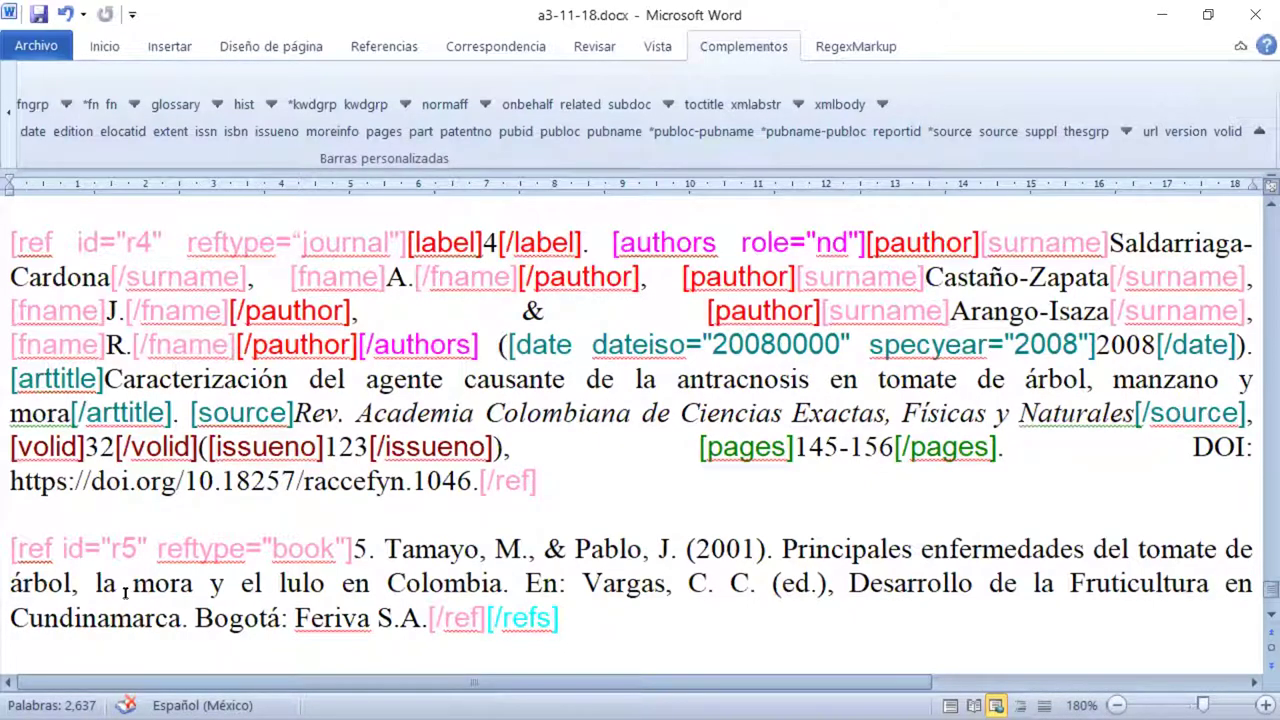
click(186, 482)
drag(186, 482, 472, 484)
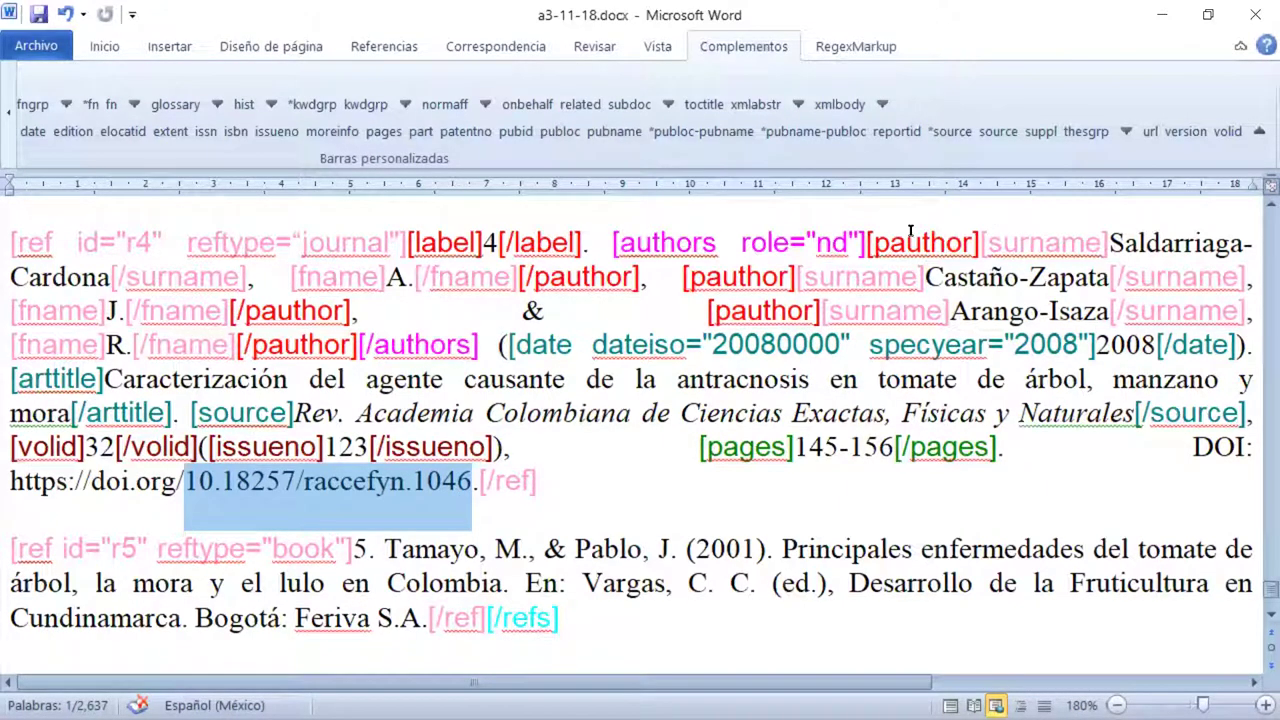
click(515, 134)
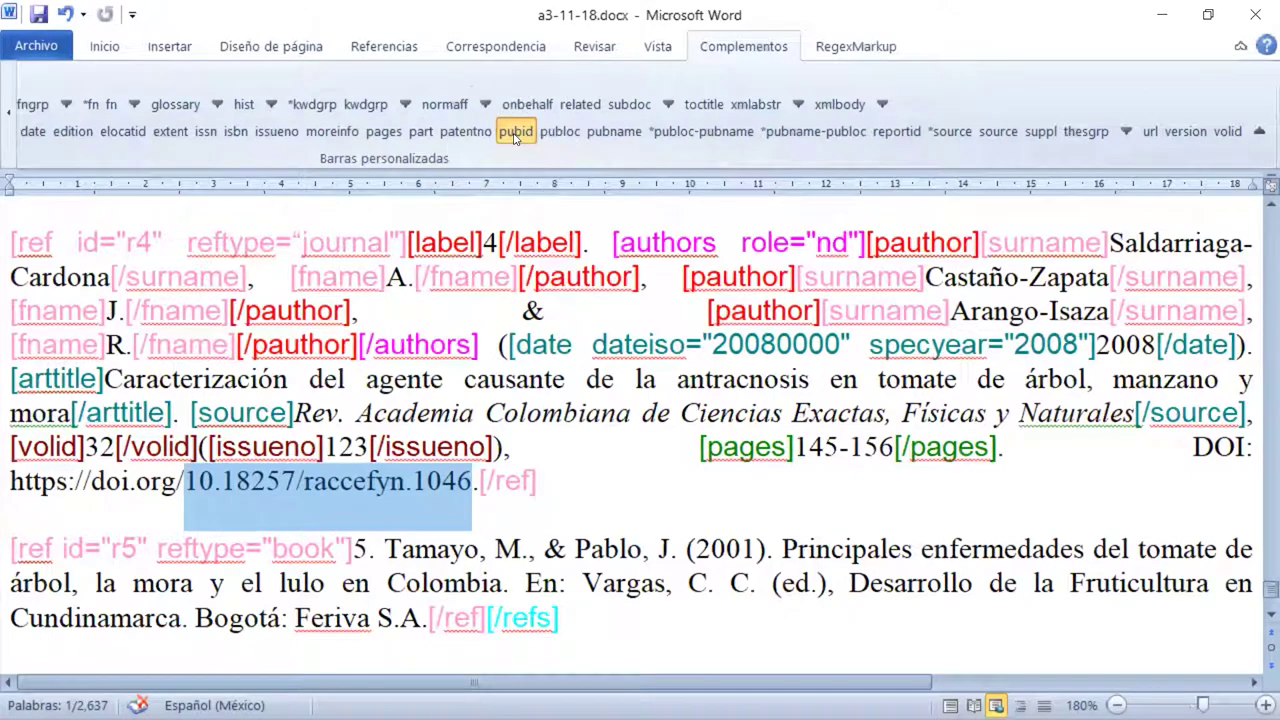
click(515, 134)
click(515, 134)
click(515, 134)
click(516, 132)
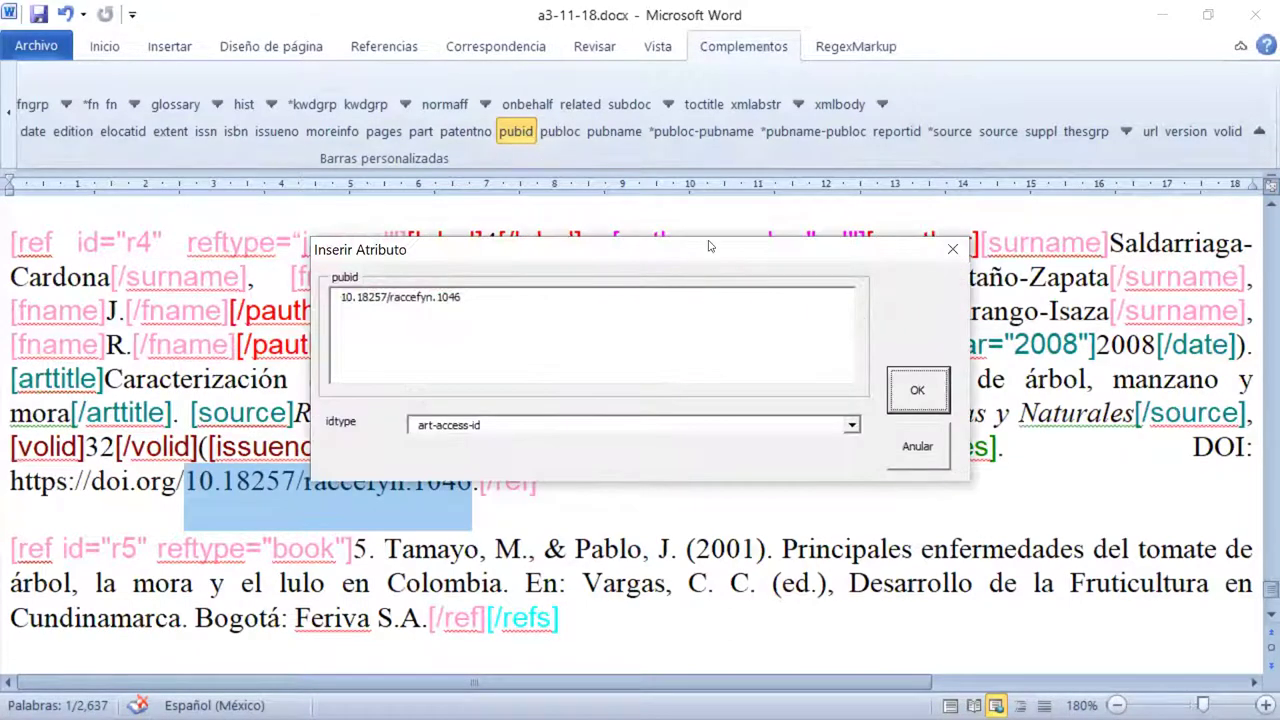
drag(711, 239, 731, 171)
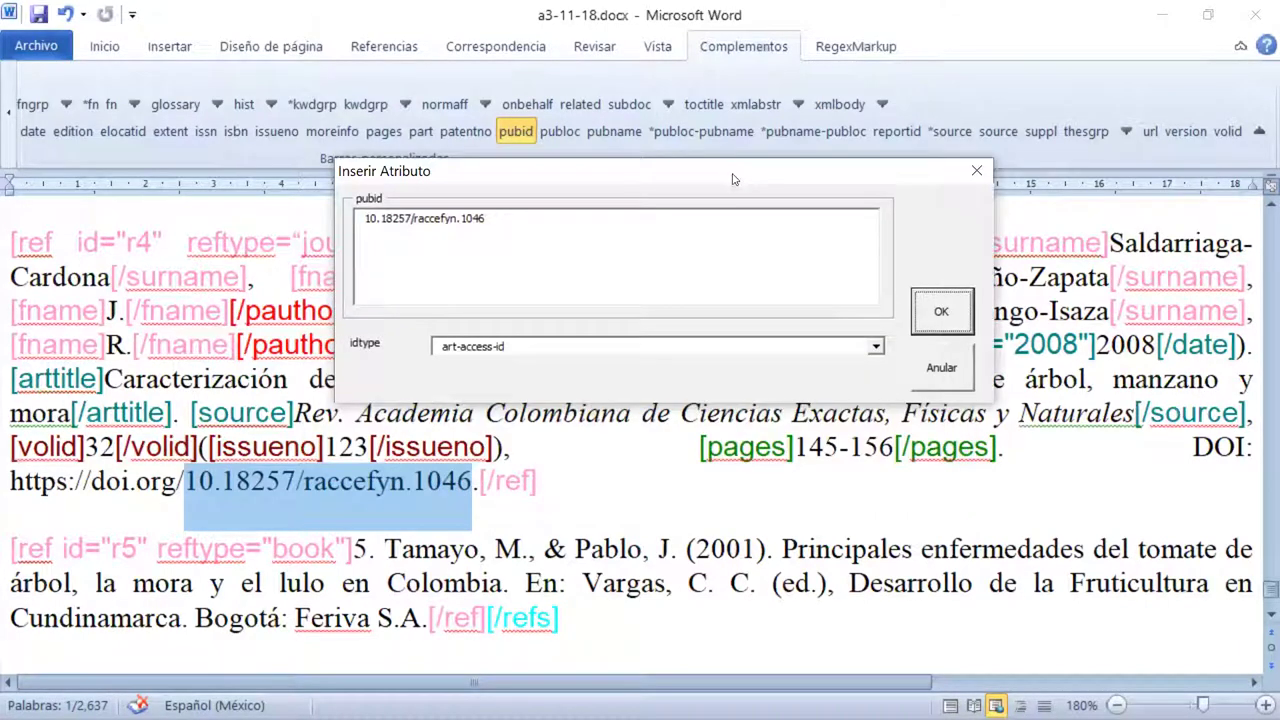
click(876, 348)
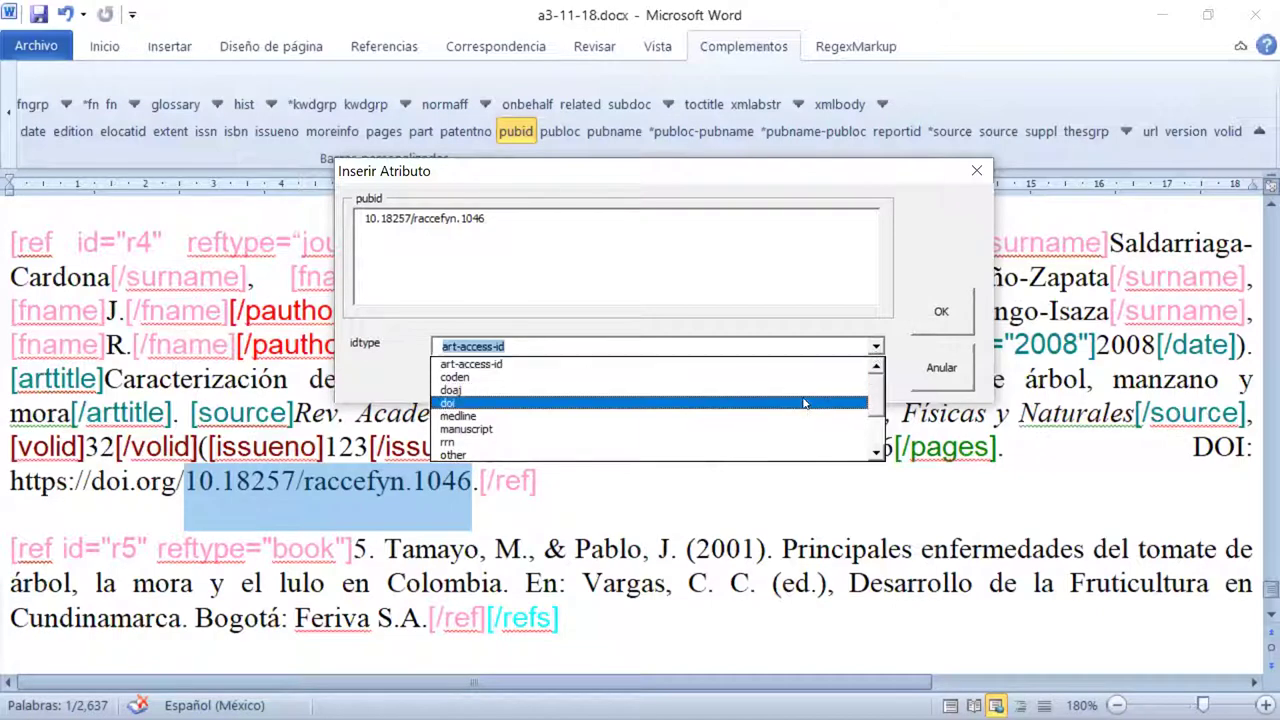
click(444, 403)
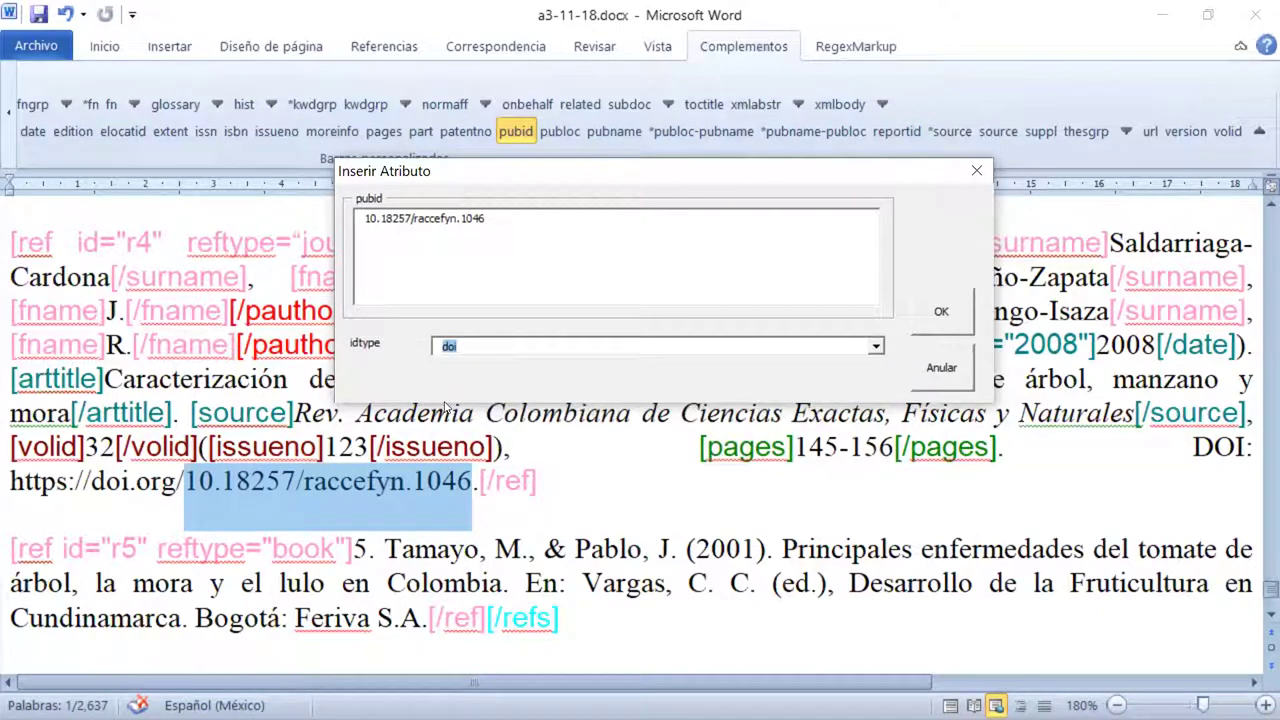
click(520, 388)
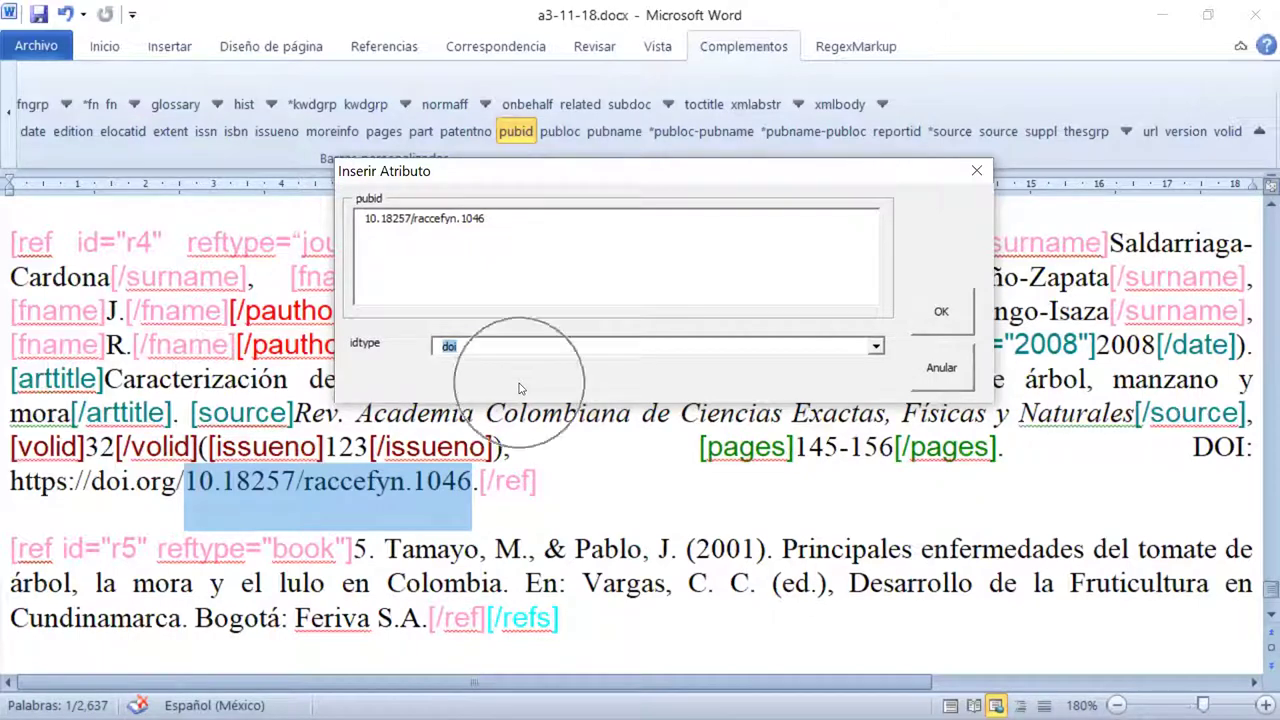
click(465, 347)
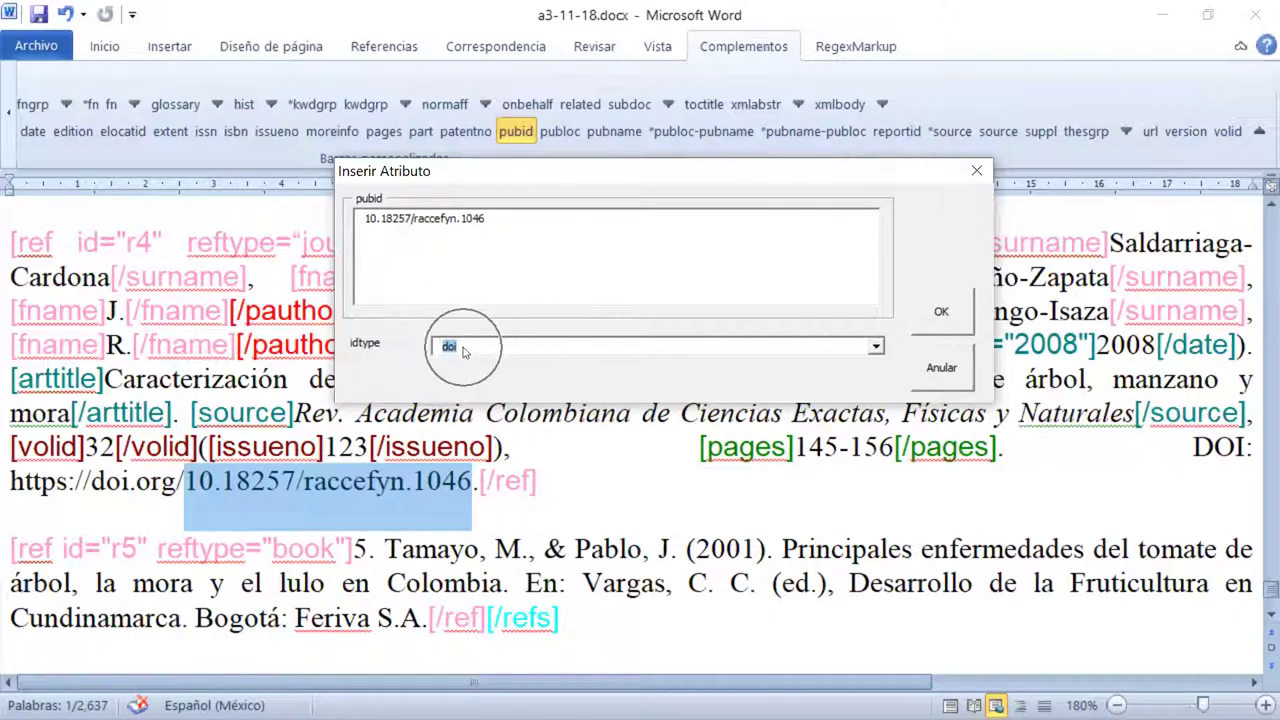
click(957, 311)
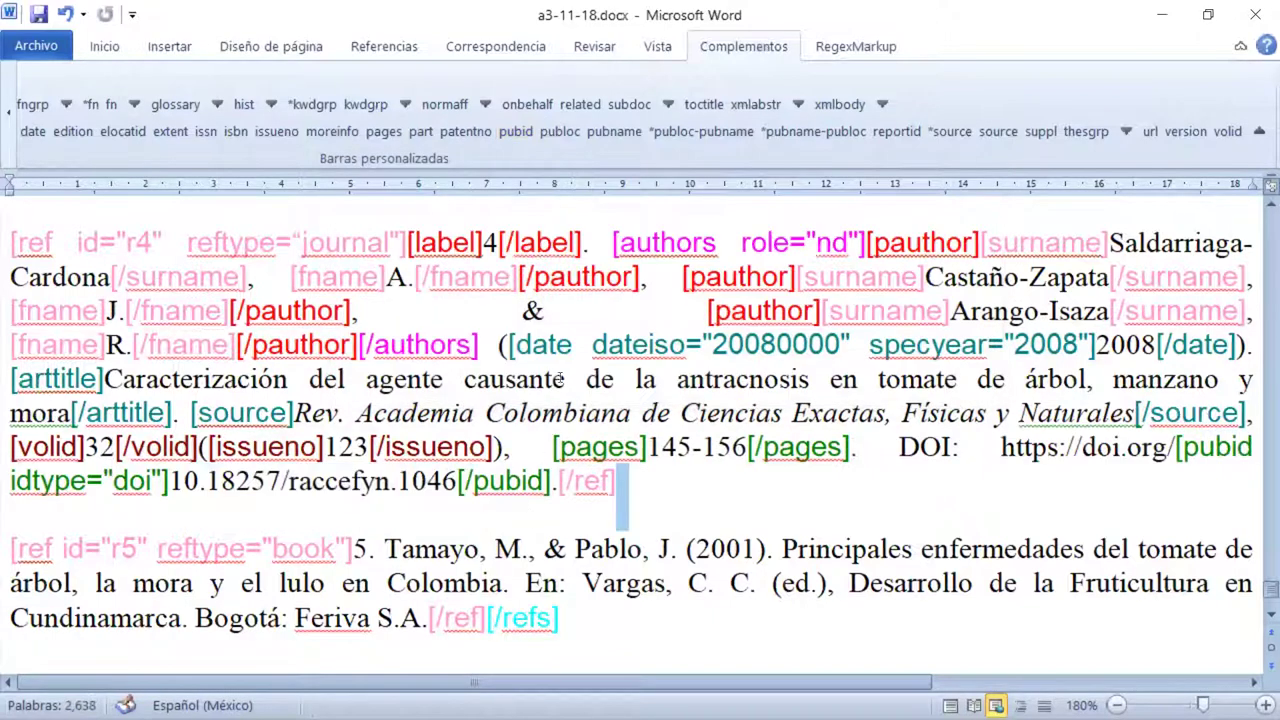
click(510, 350)
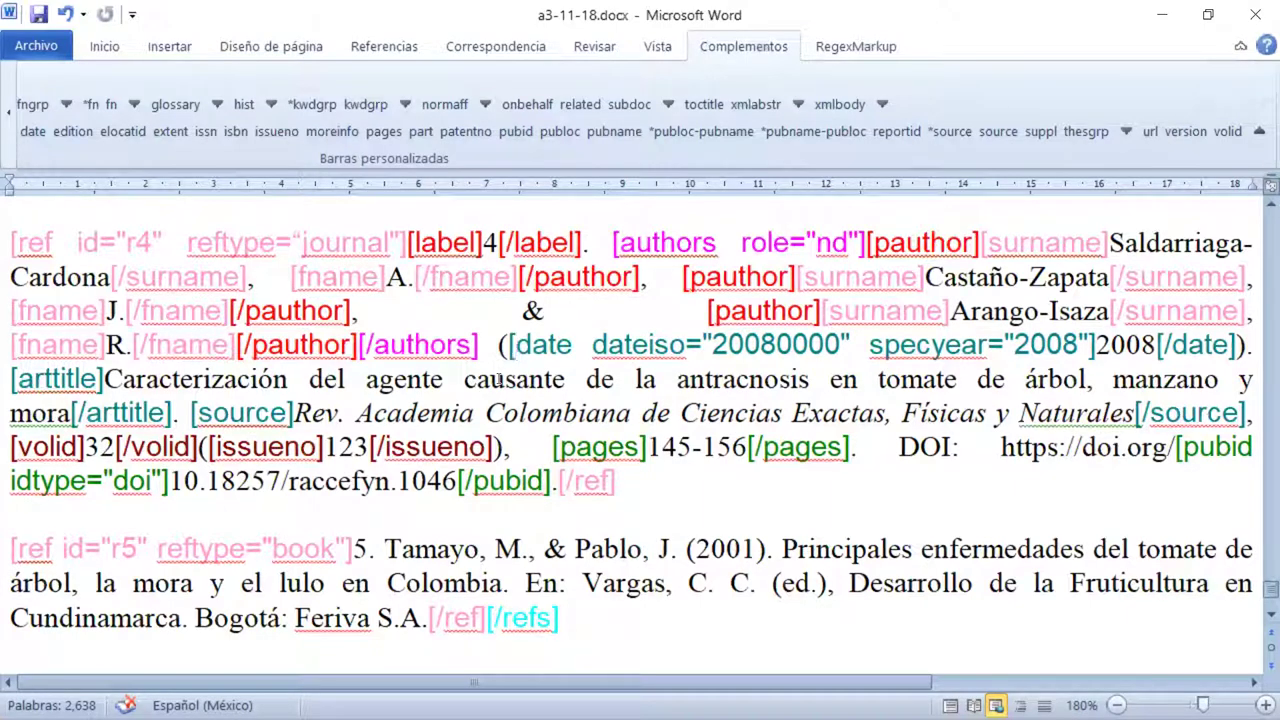
scroll(497, 378, down, 3)
scroll(497, 378, up, 3)
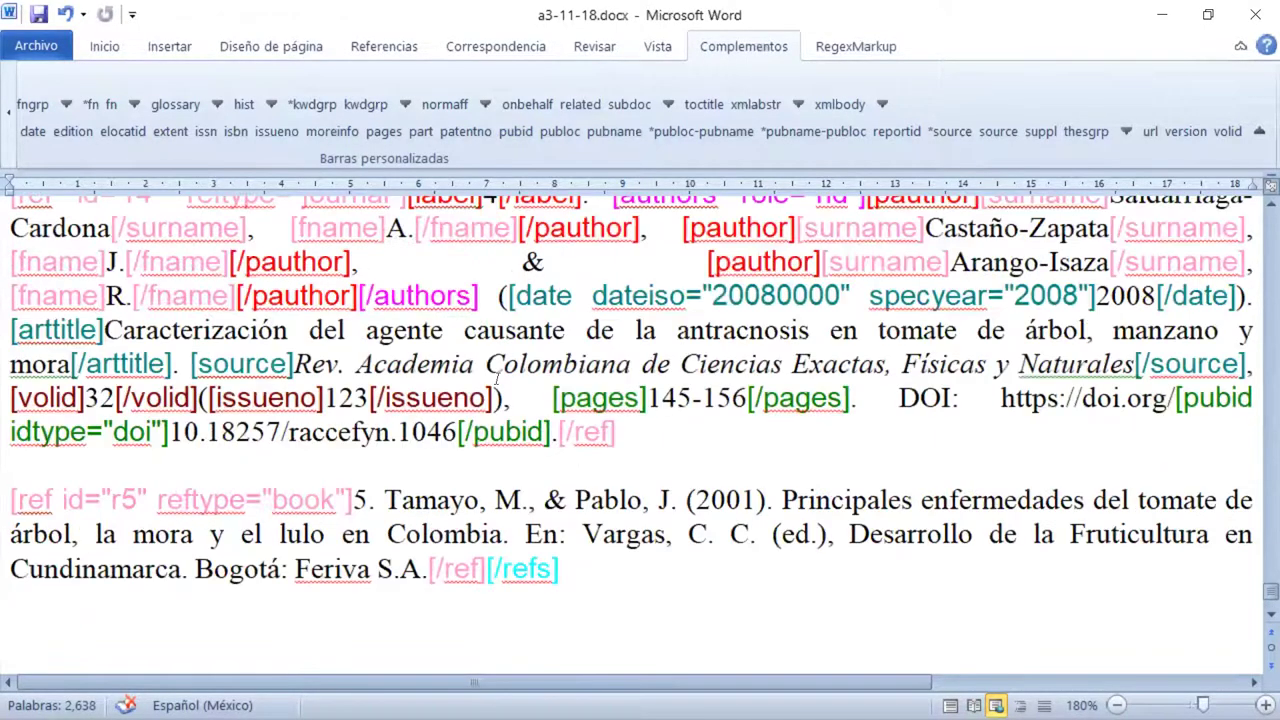
scroll(497, 378, up, 3)
scroll(497, 378, down, 1)
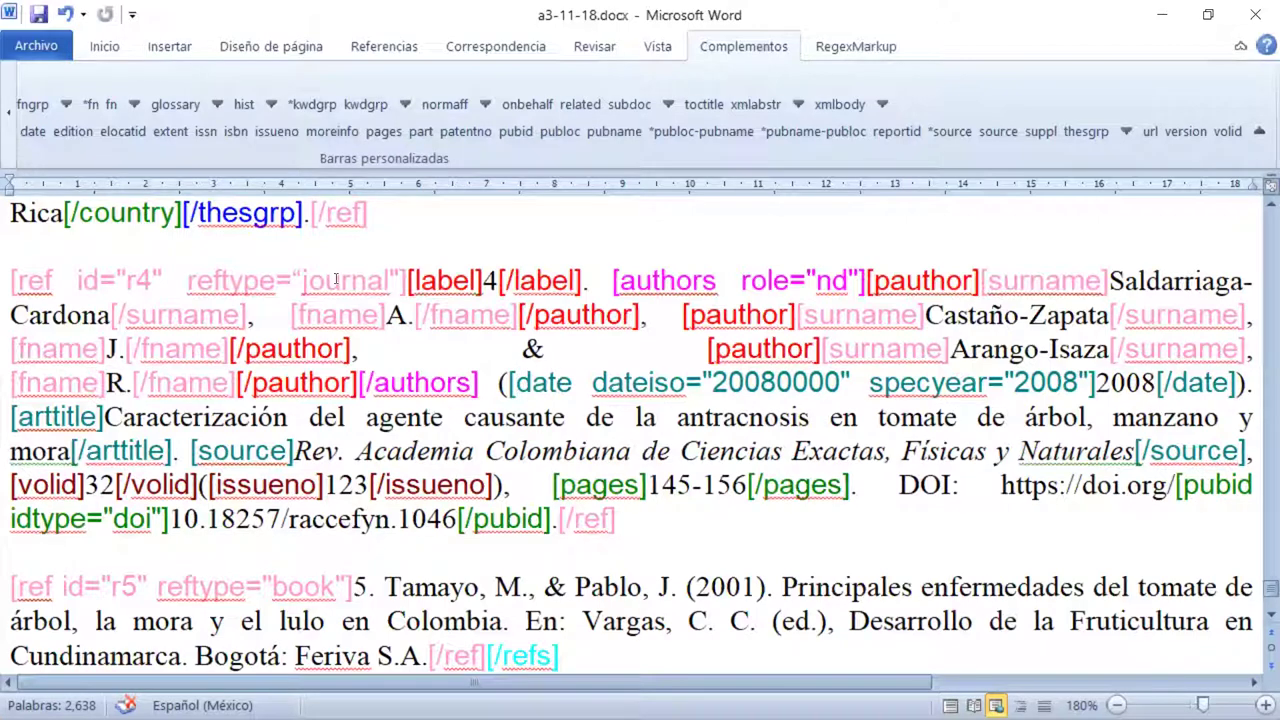
Tag the number 5 at the start of reference r5 as label.
scroll(336, 281, down, 2)
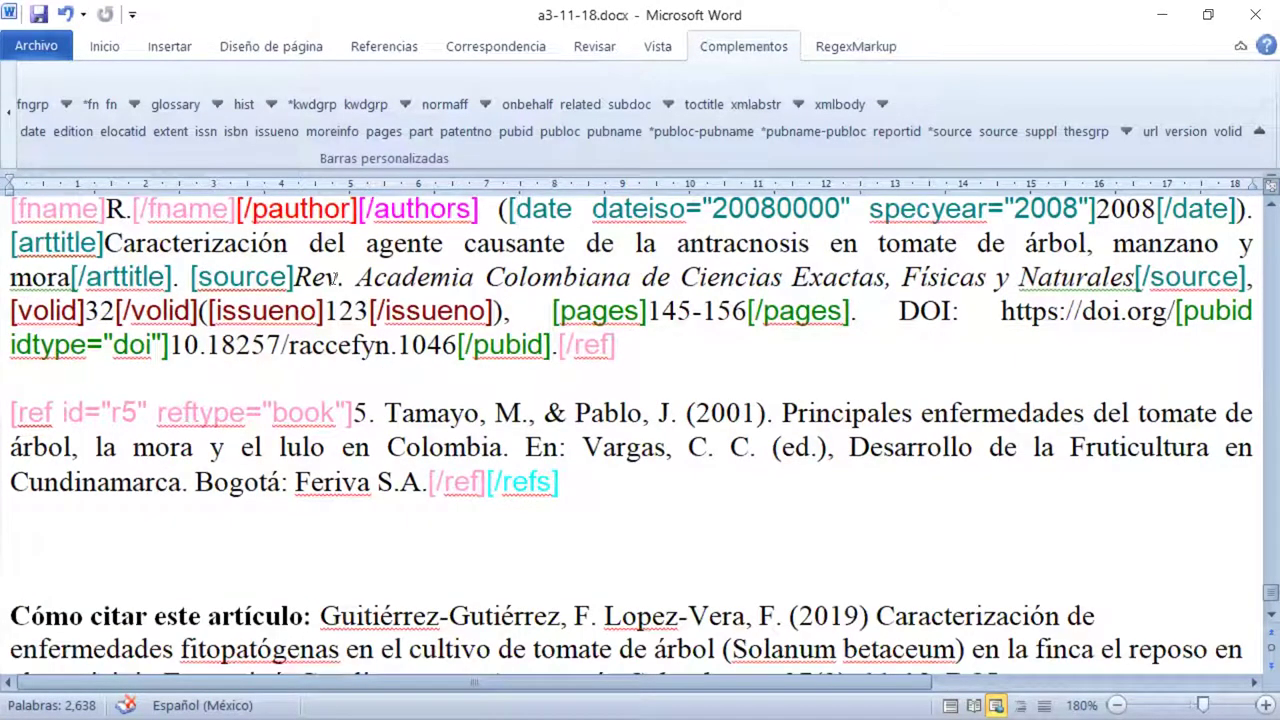
drag(352, 413, 364, 415)
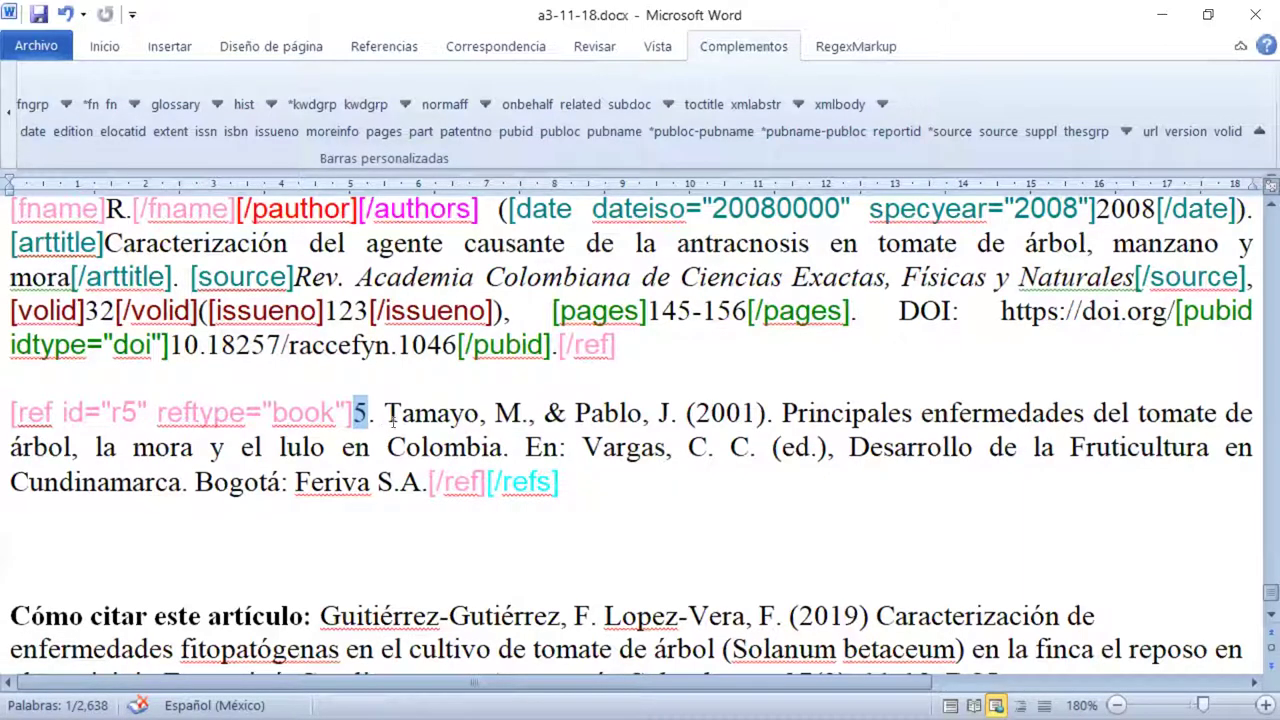
click(8, 131)
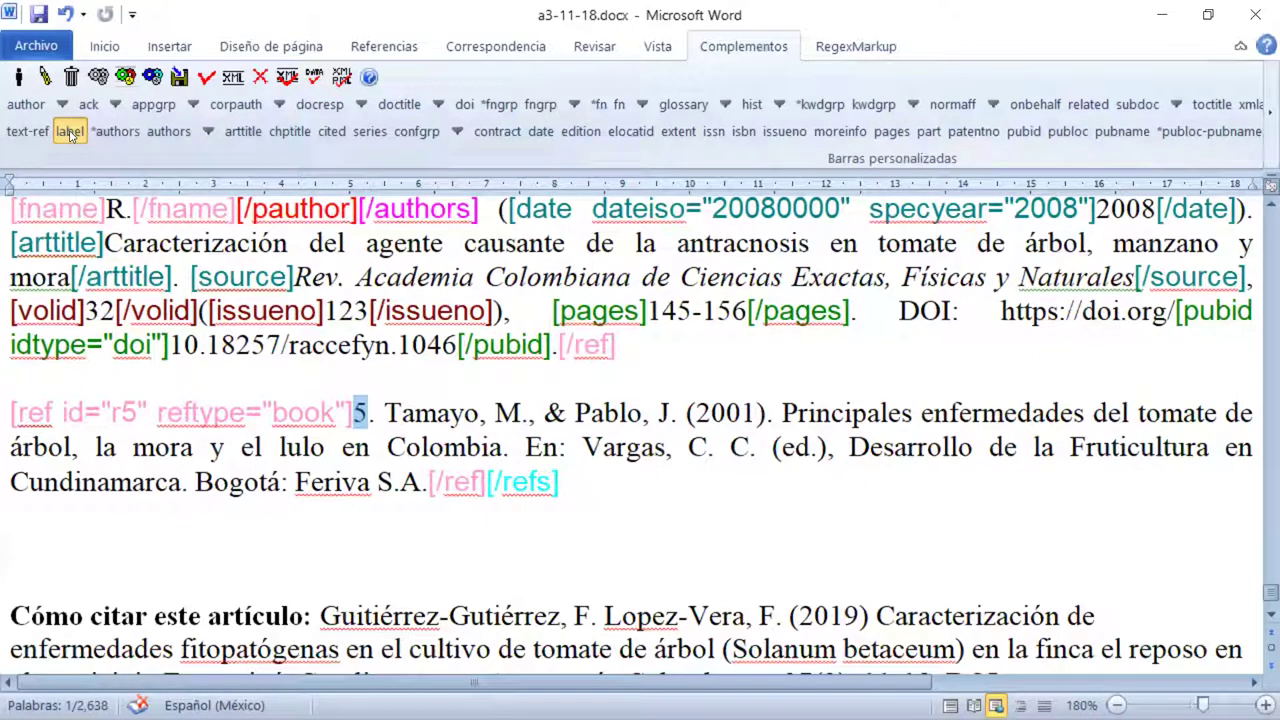
click(69, 131)
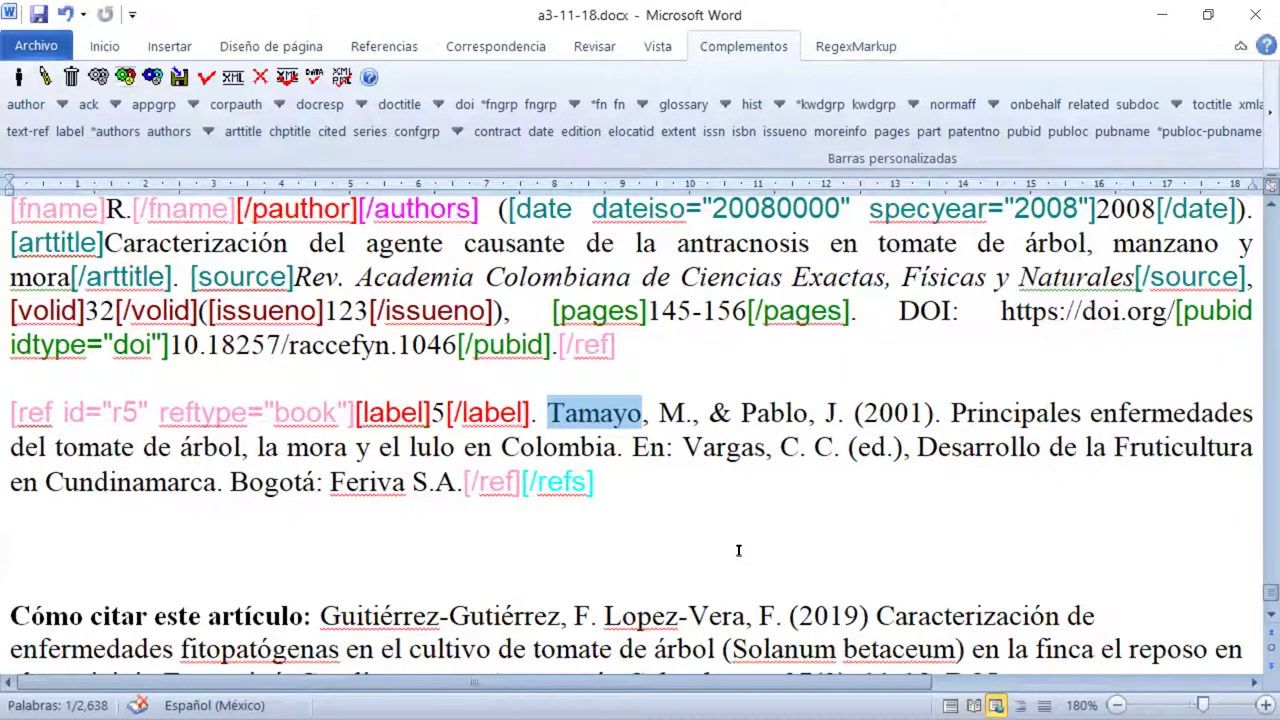
Tag the two authors before the year in reference r5 together with *authors, keeping the role No definido.
click(626, 414)
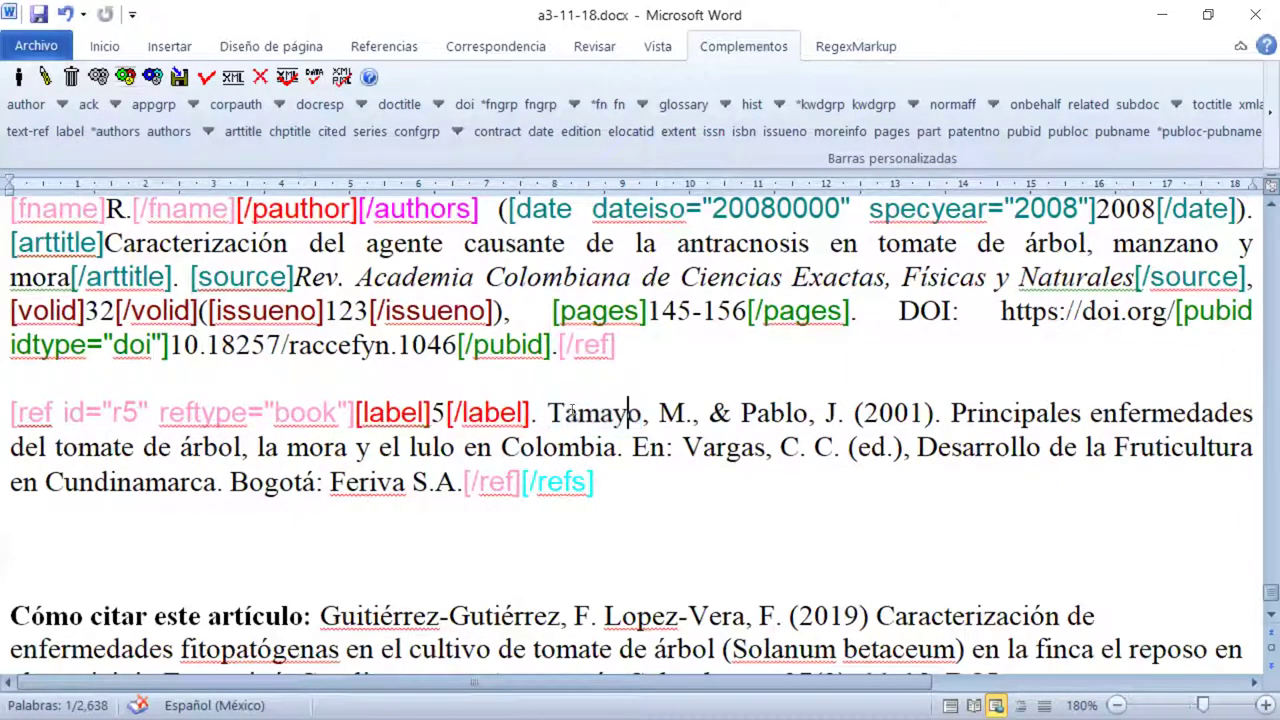
drag(548, 414, 852, 405)
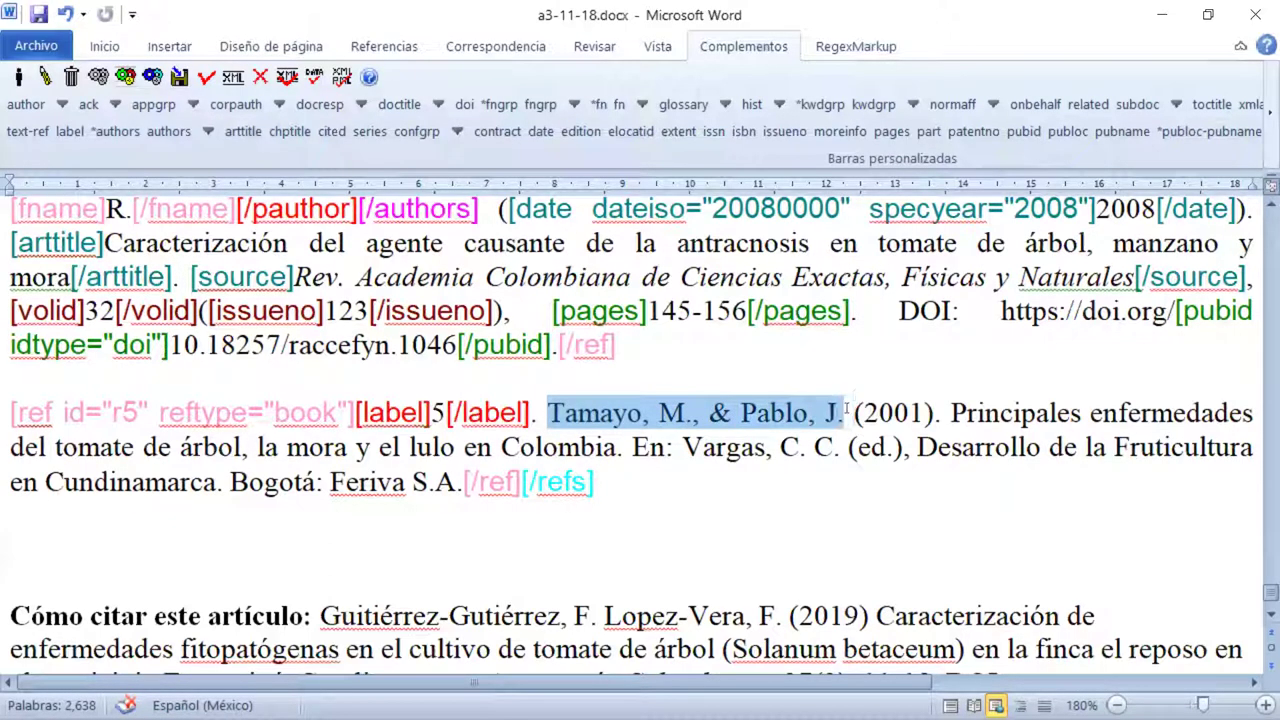
click(116, 132)
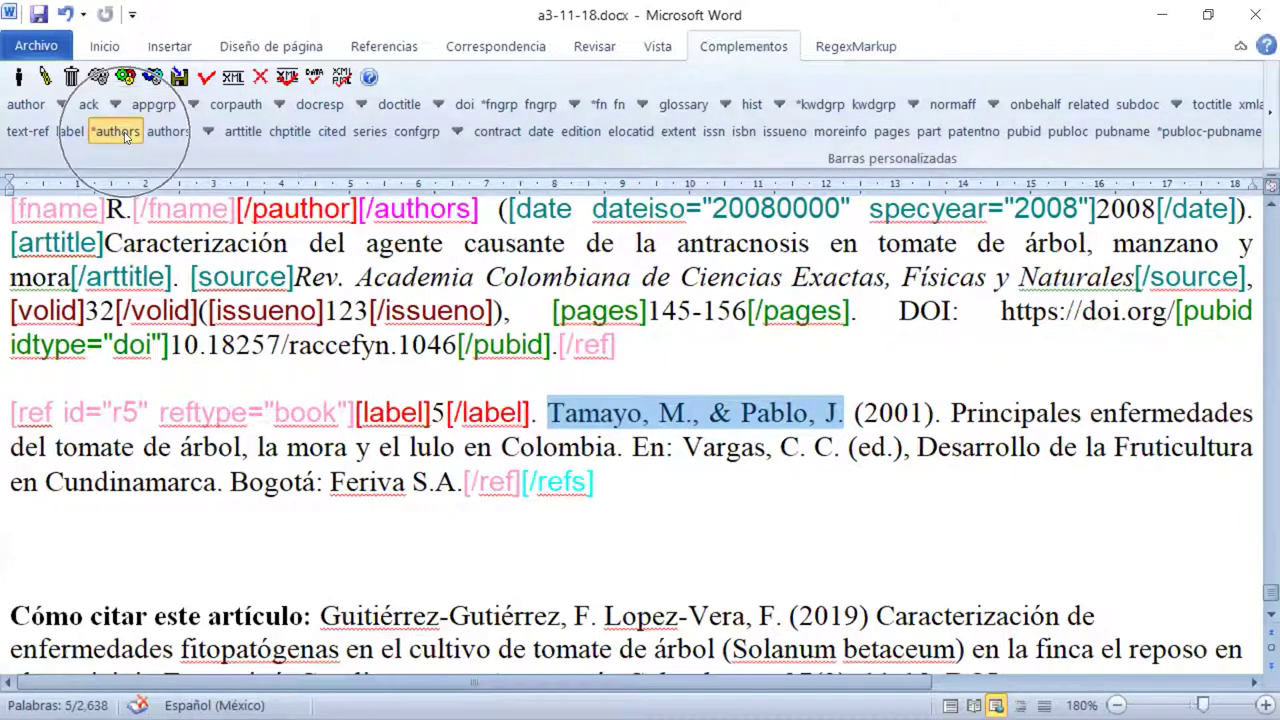
click(126, 135)
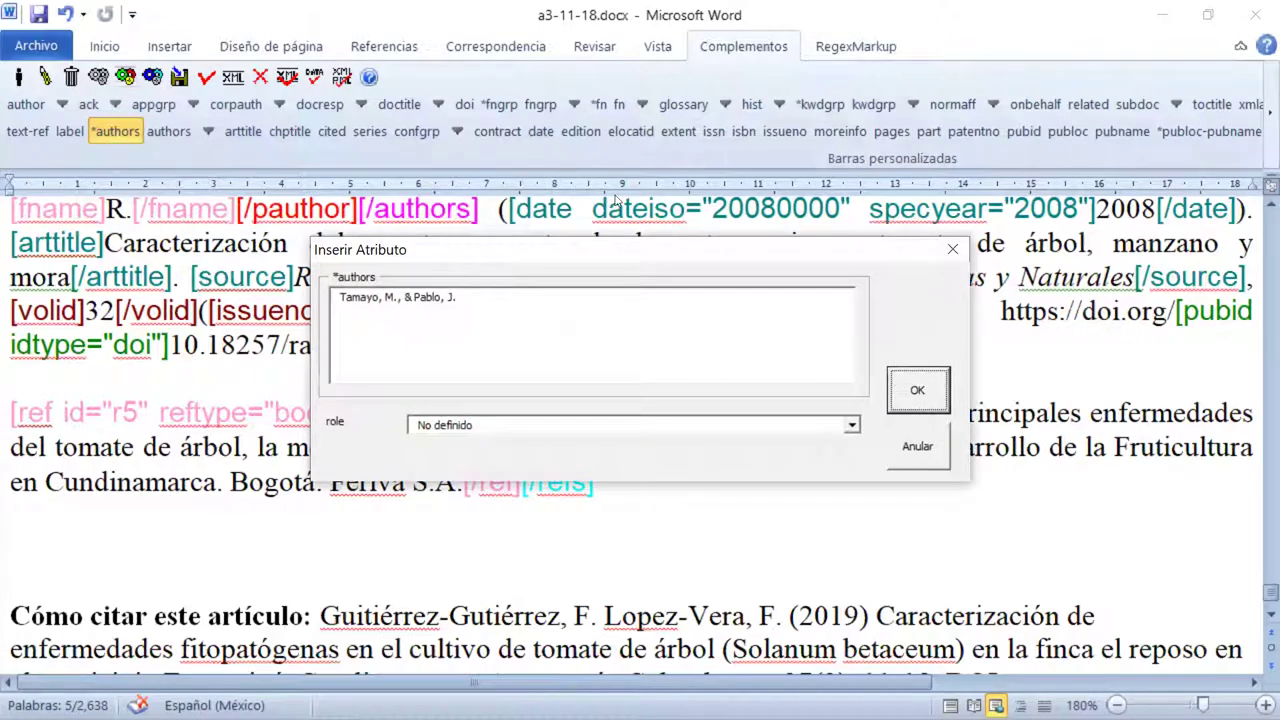
click(914, 391)
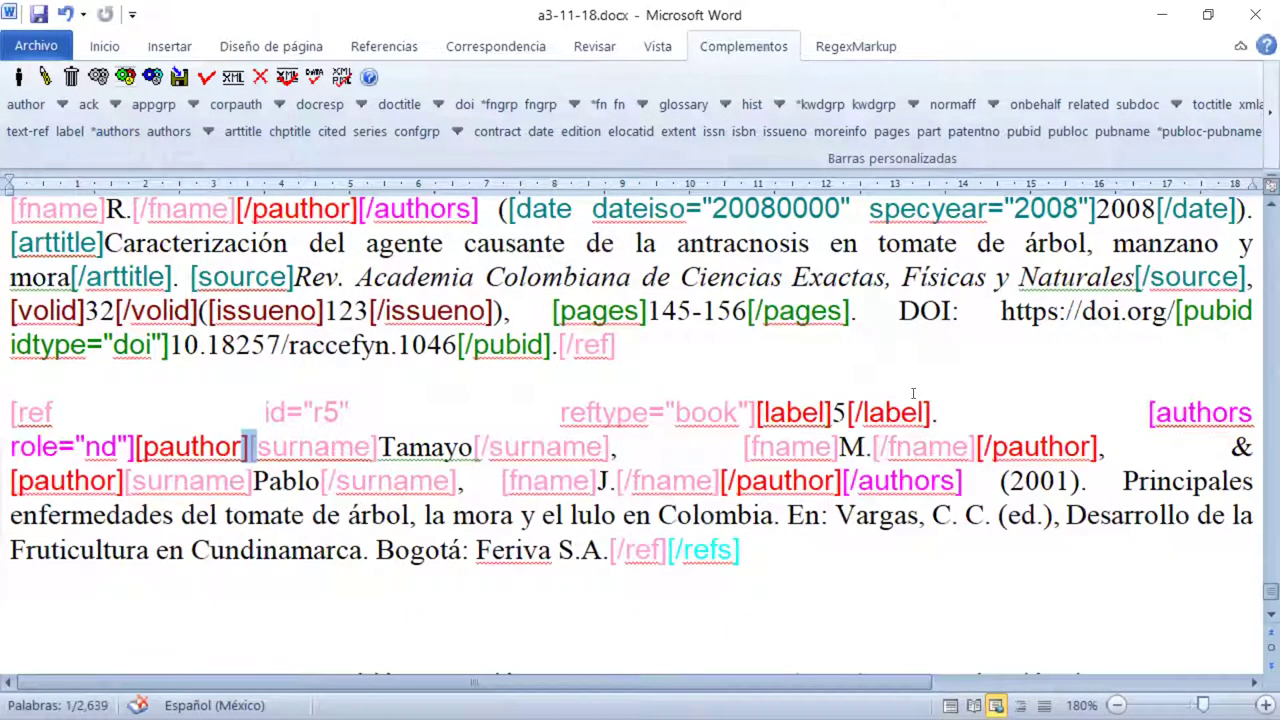
click(874, 365)
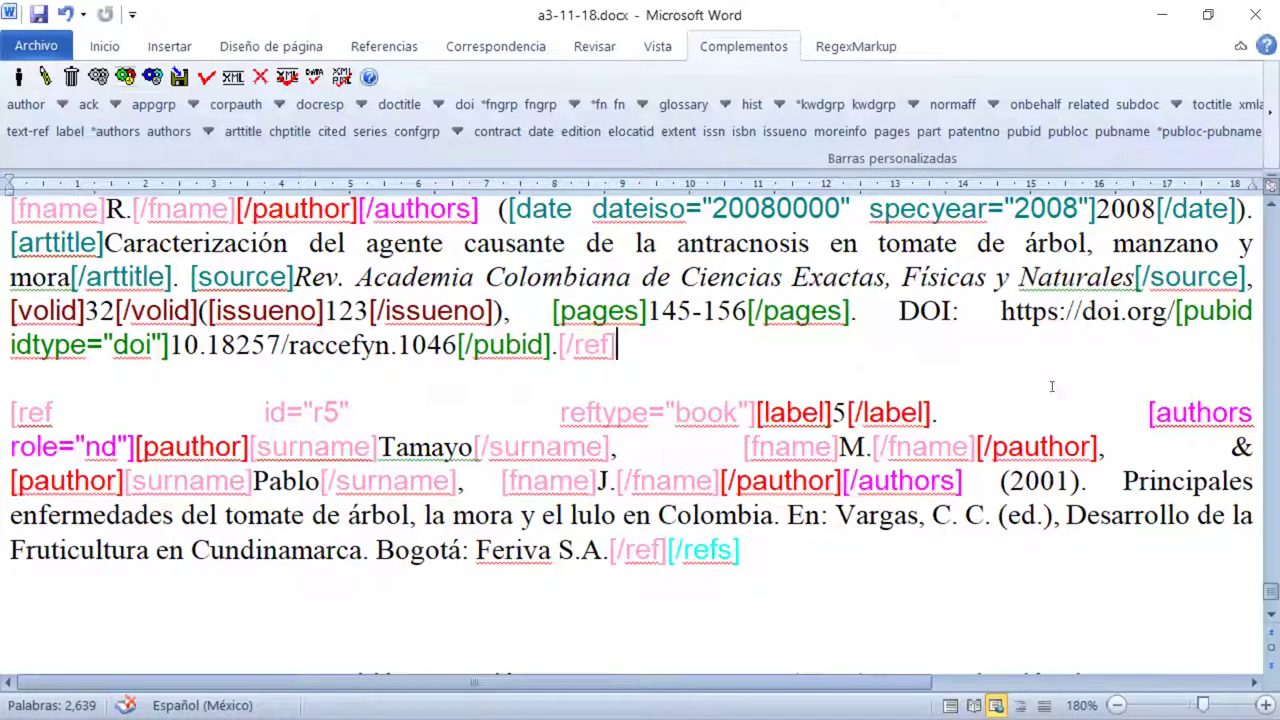
Tag the year 2001 in reference r5 as date, with dateiso 20010000 and specyear 2001.
scroll(1046, 355, down, 1)
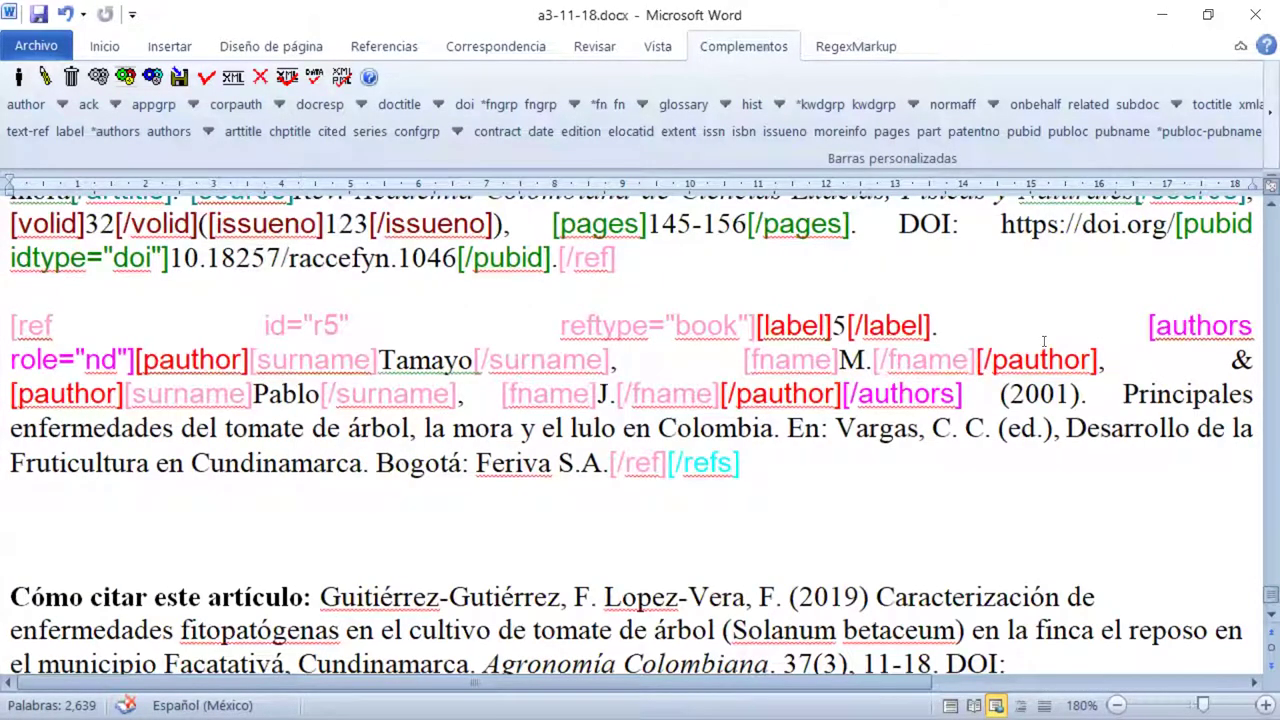
double_click(1050, 395)
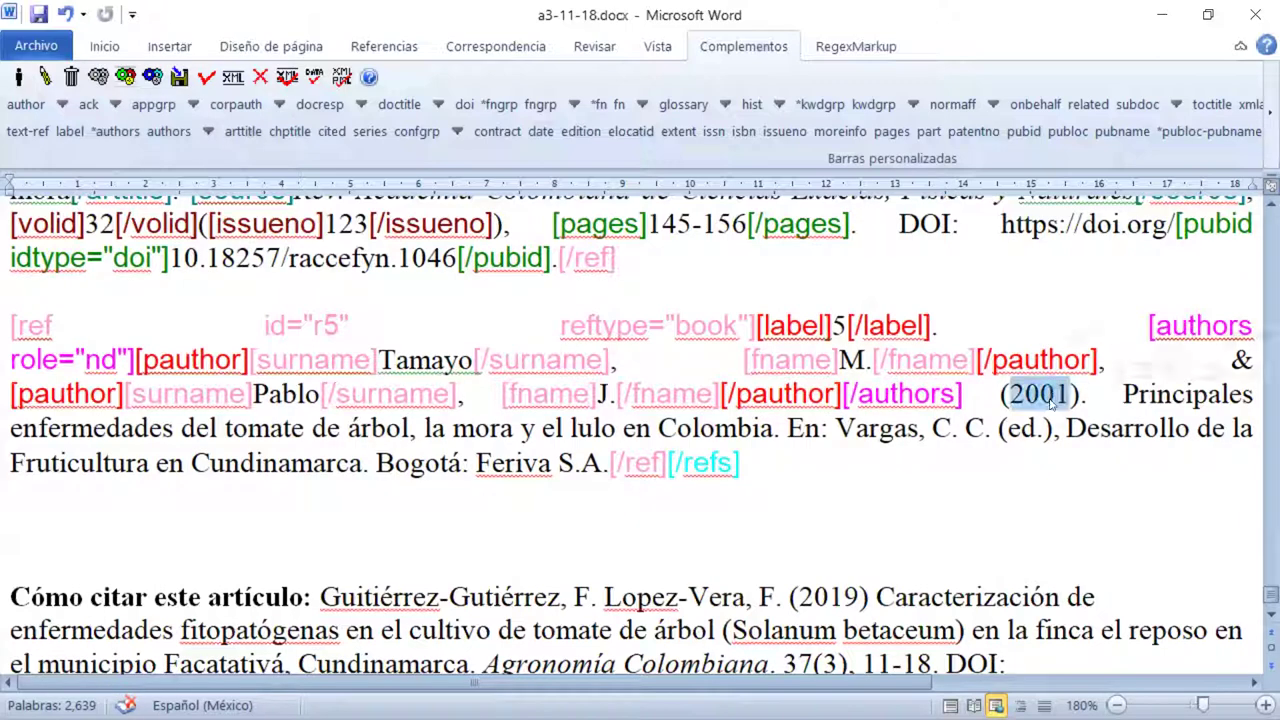
click(538, 134)
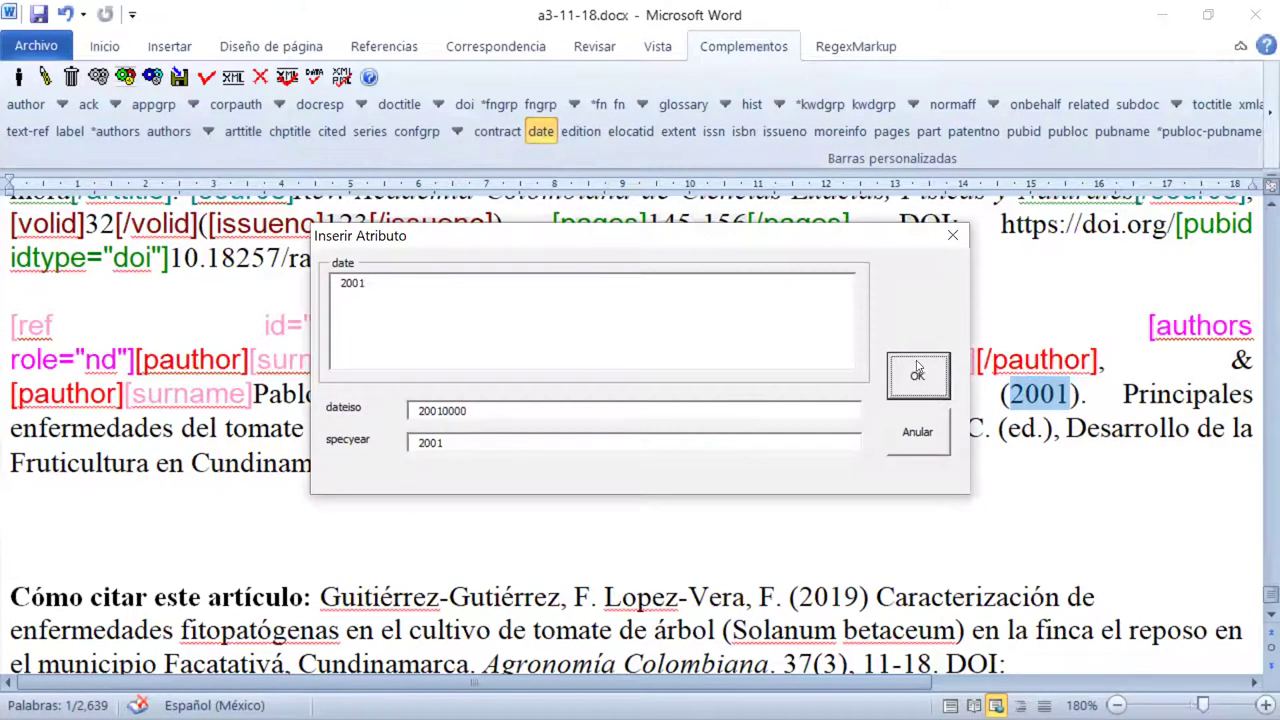
click(921, 380)
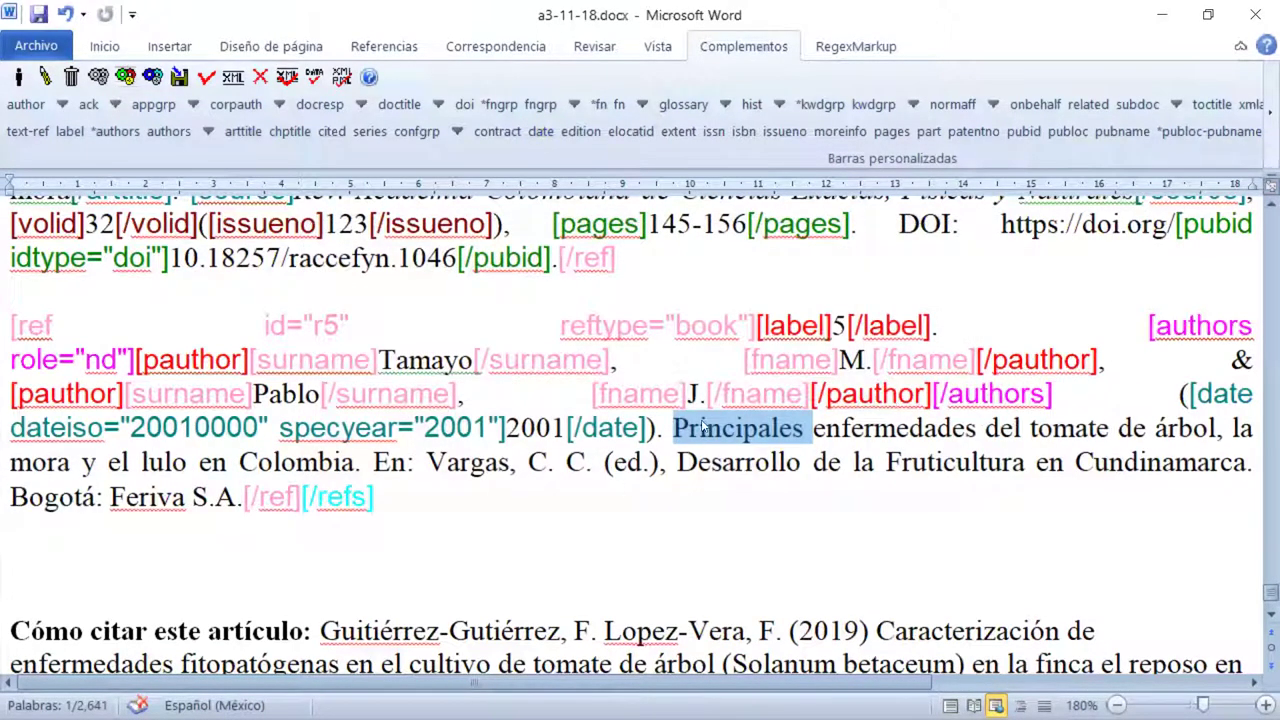
Tag the chapter title "Principales enfermedades del tomate de árbol, la mora y el lulo en Colombia" in reference r5 as chptitle.
click(770, 326)
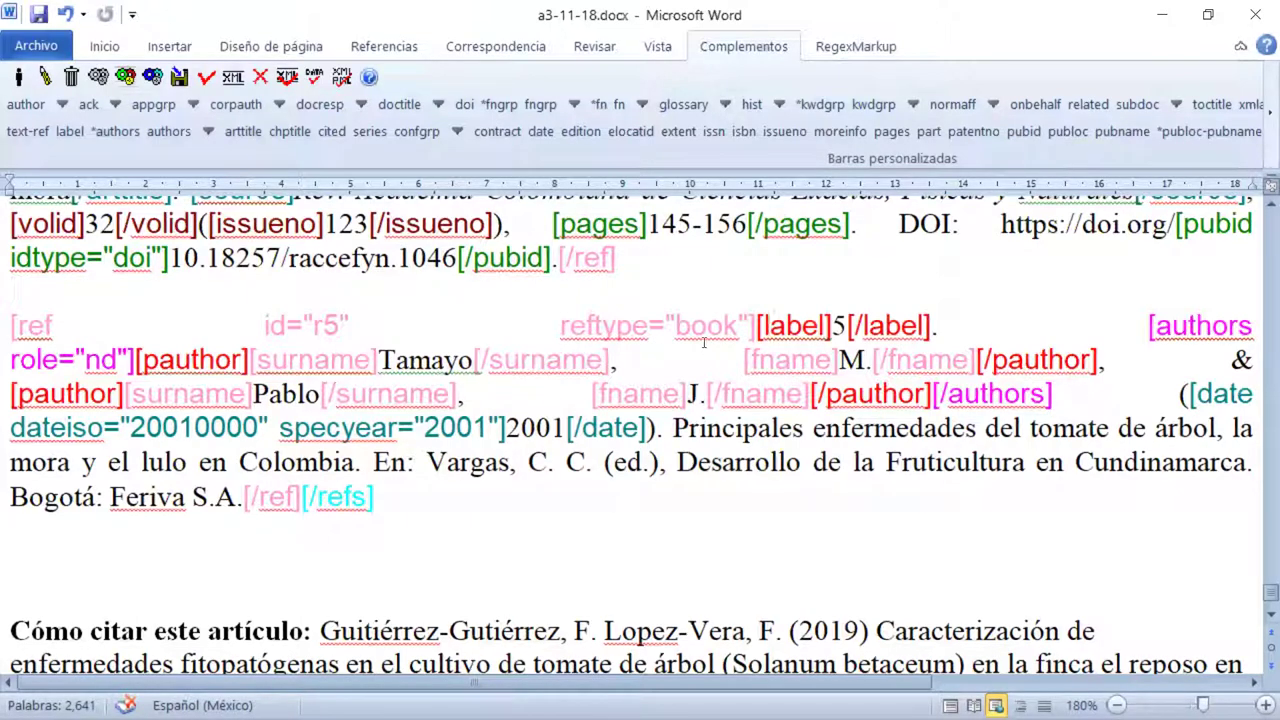
click(671, 428)
drag(675, 428, 352, 470)
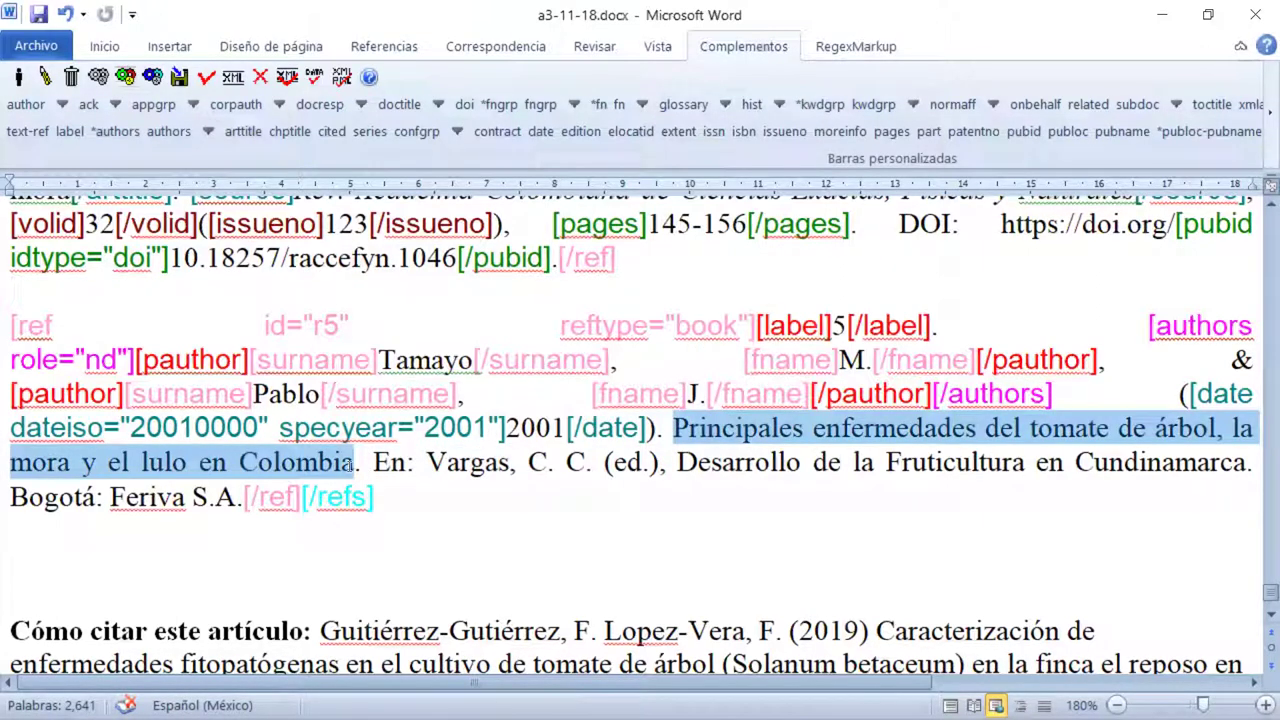
click(669, 244)
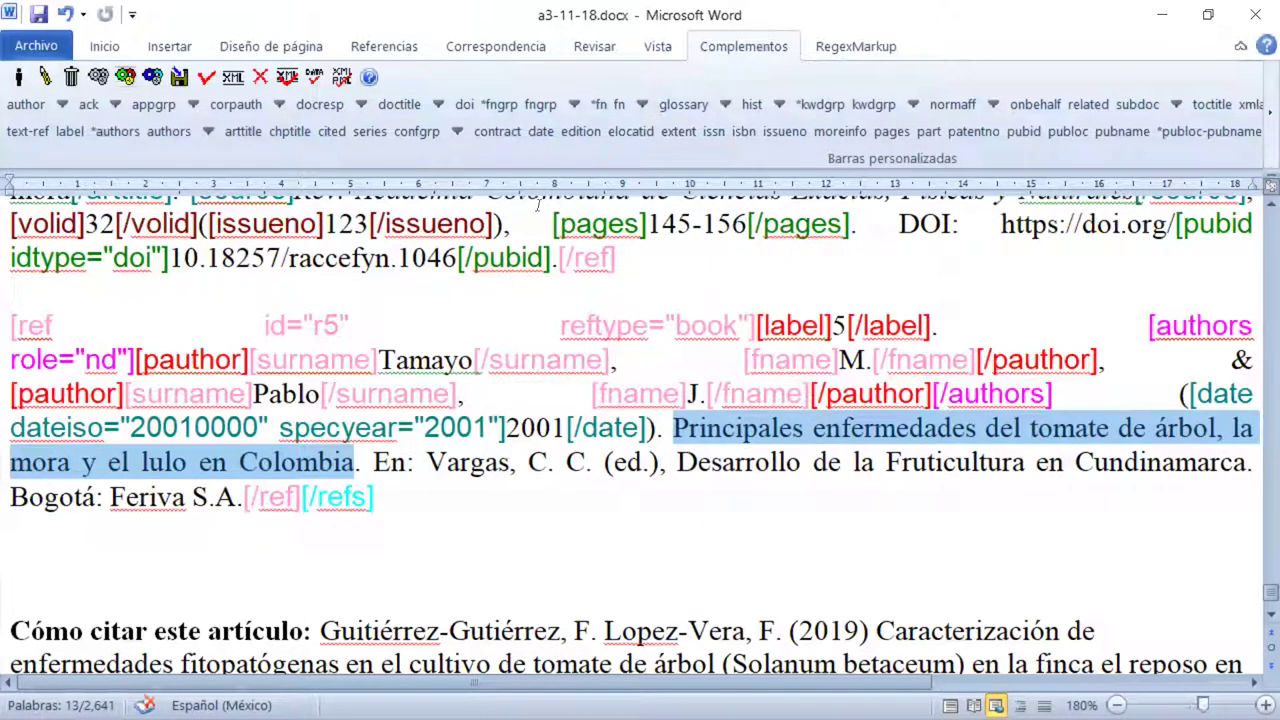
click(286, 136)
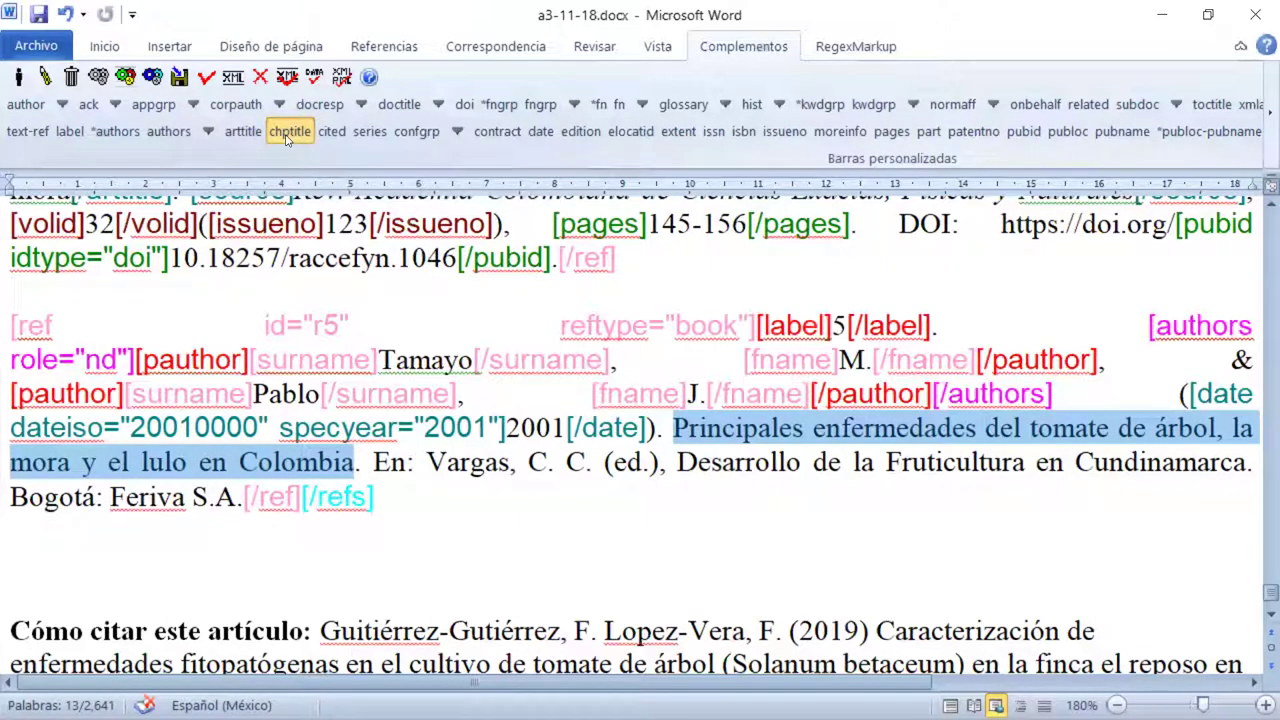
click(288, 137)
click(290, 137)
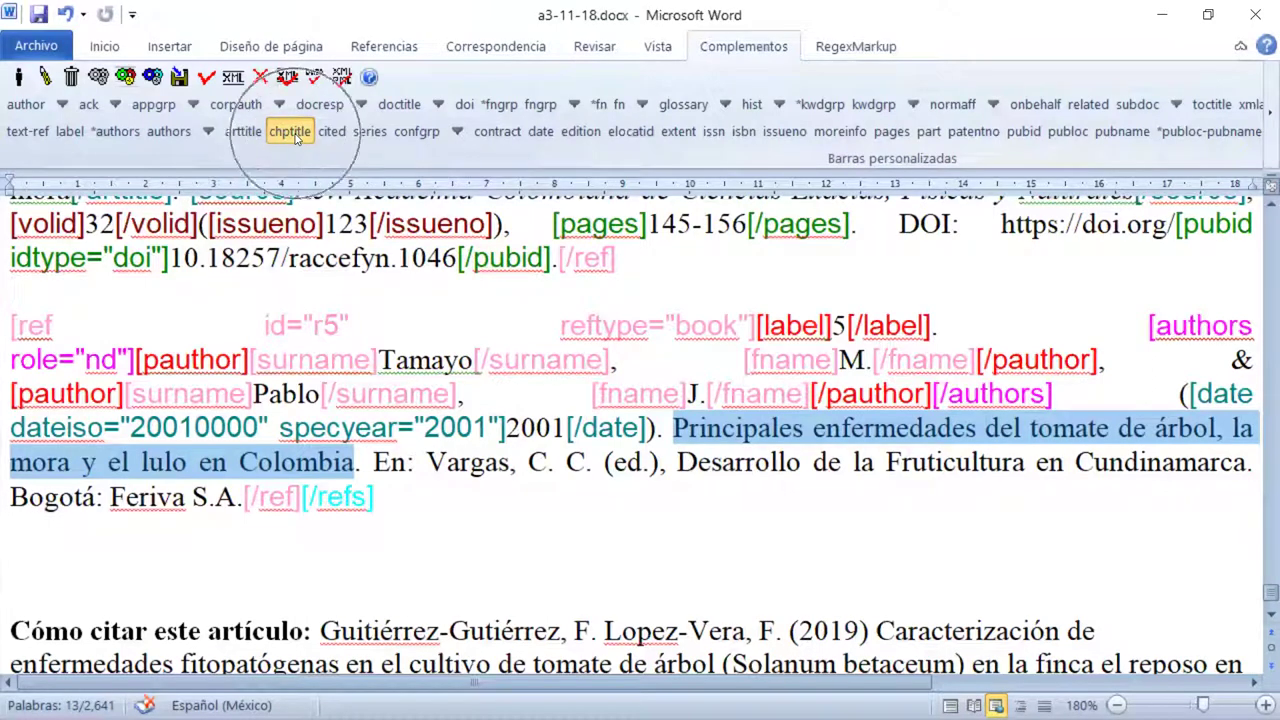
click(293, 137)
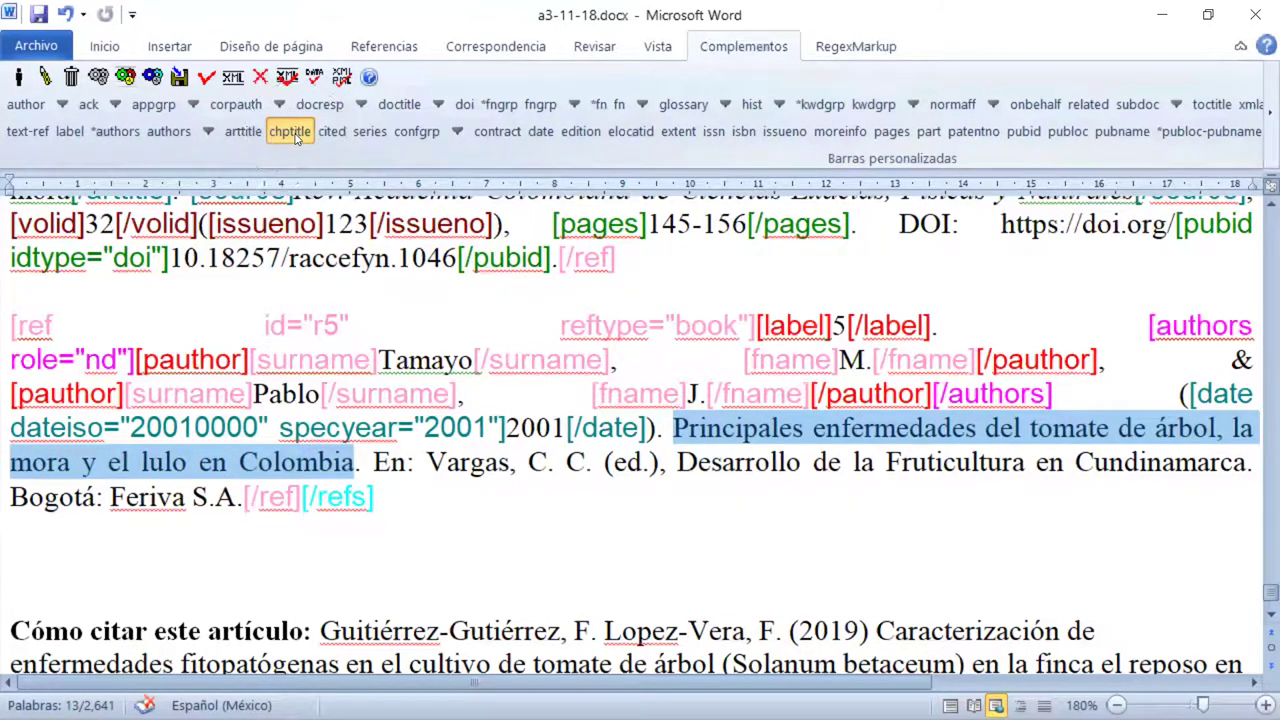
click(295, 137)
click(295, 137)
click(295, 137)
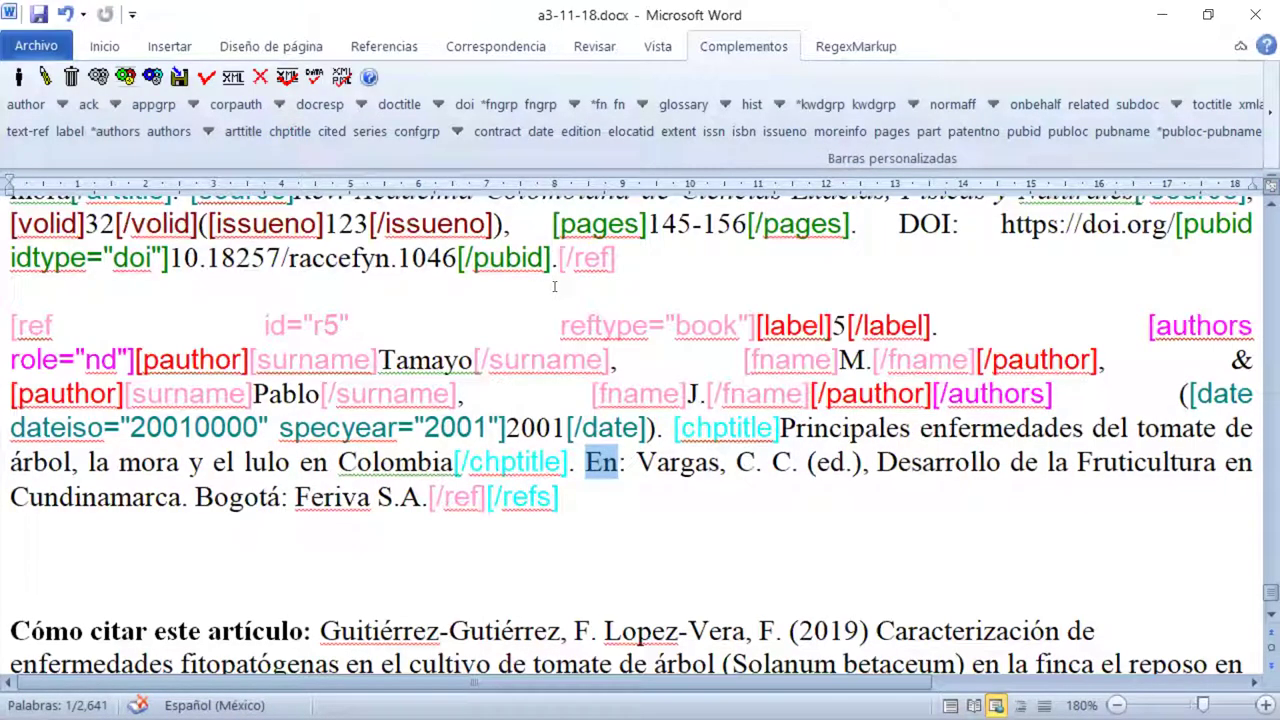
Tag the book editor's name after "En:" in reference r5 with *authors, choosing the role editor.
scroll(554, 287, down, 2)
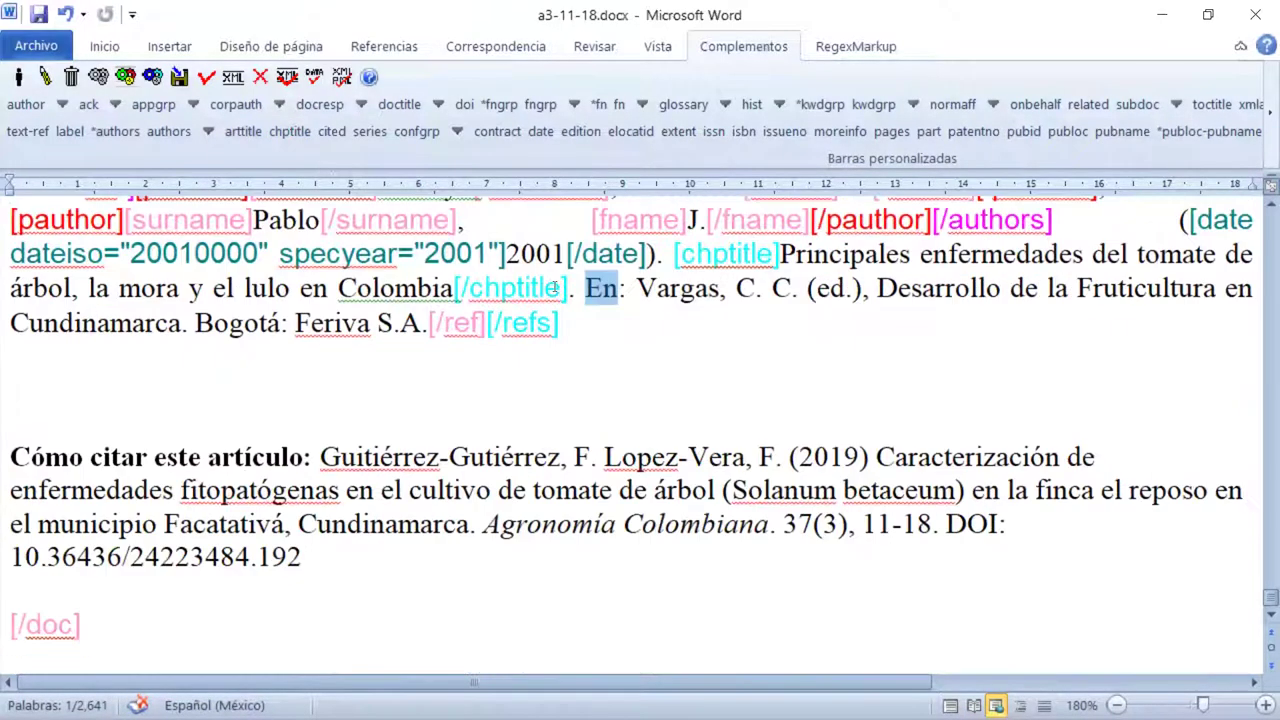
scroll(554, 287, up, 2)
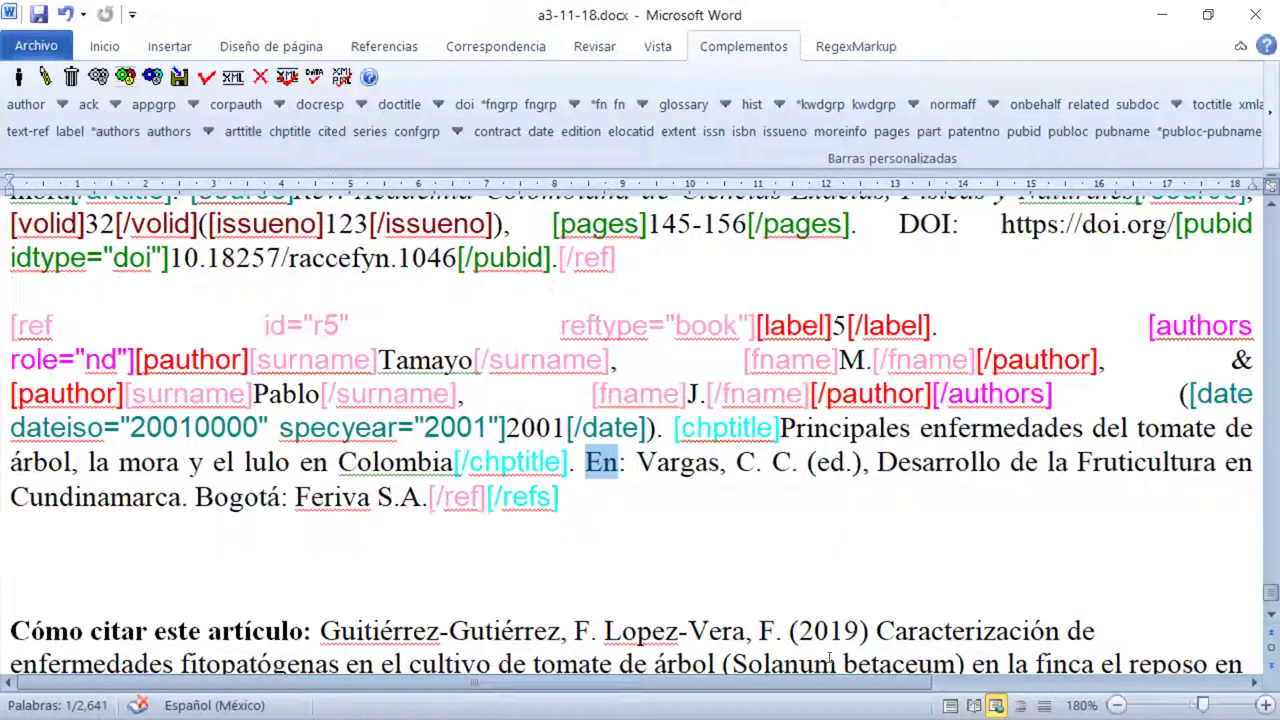
click(671, 462)
drag(638, 462, 805, 468)
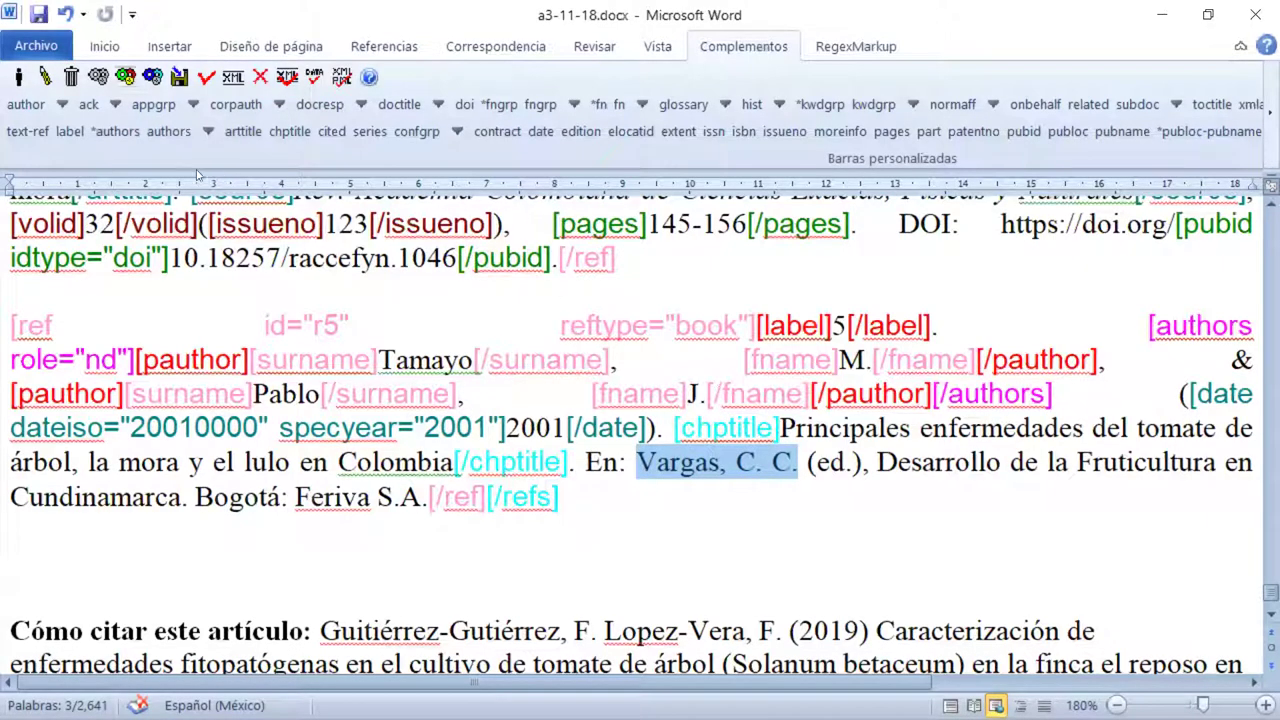
click(124, 137)
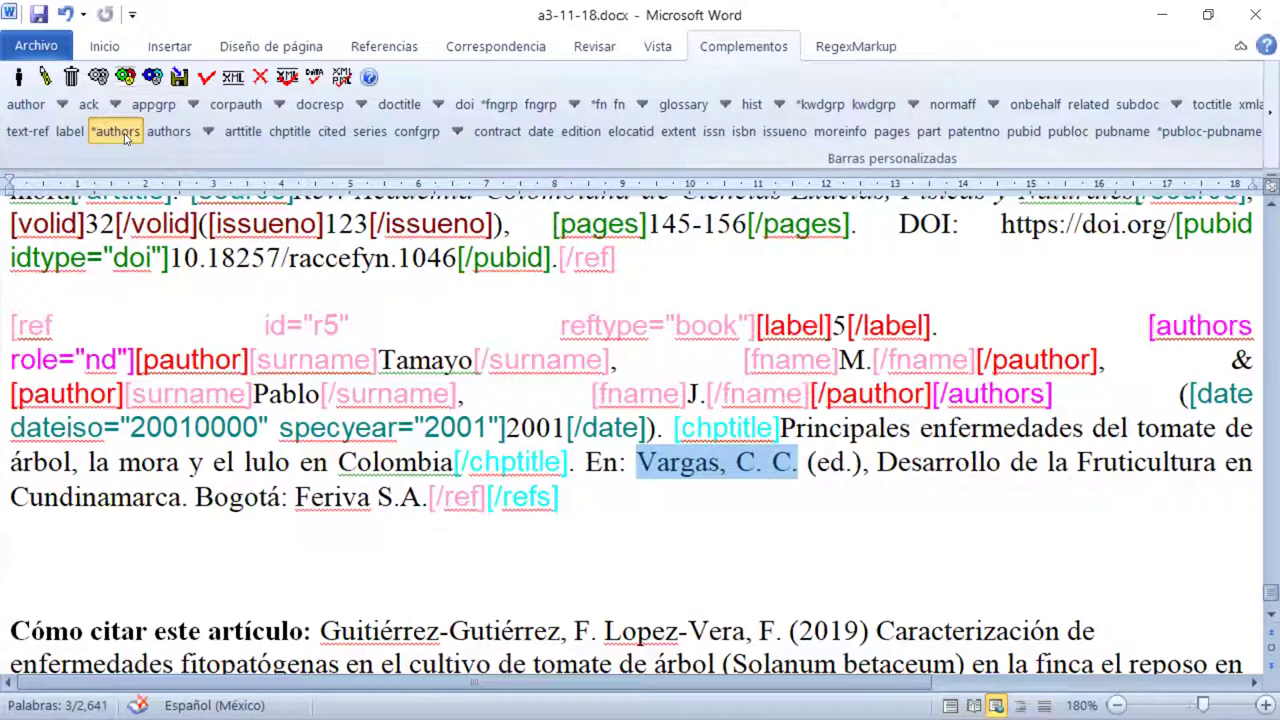
click(124, 137)
click(124, 137)
click(124, 137)
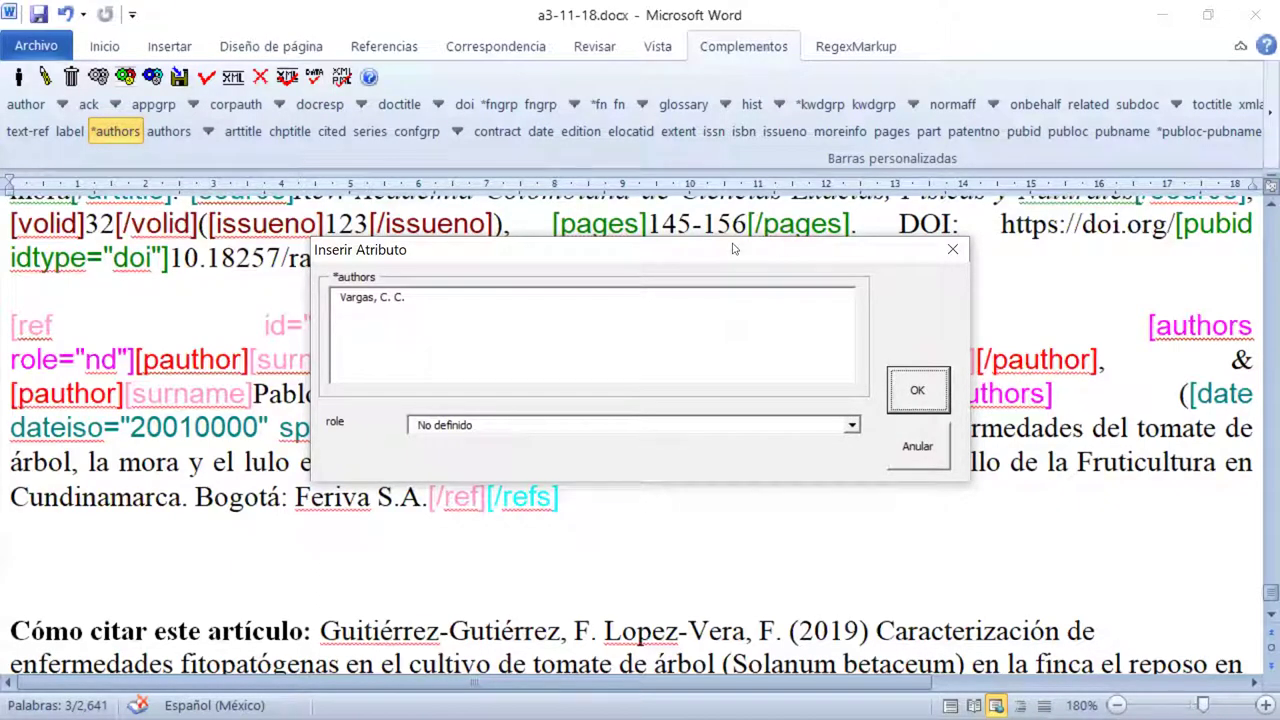
drag(733, 255, 723, 100)
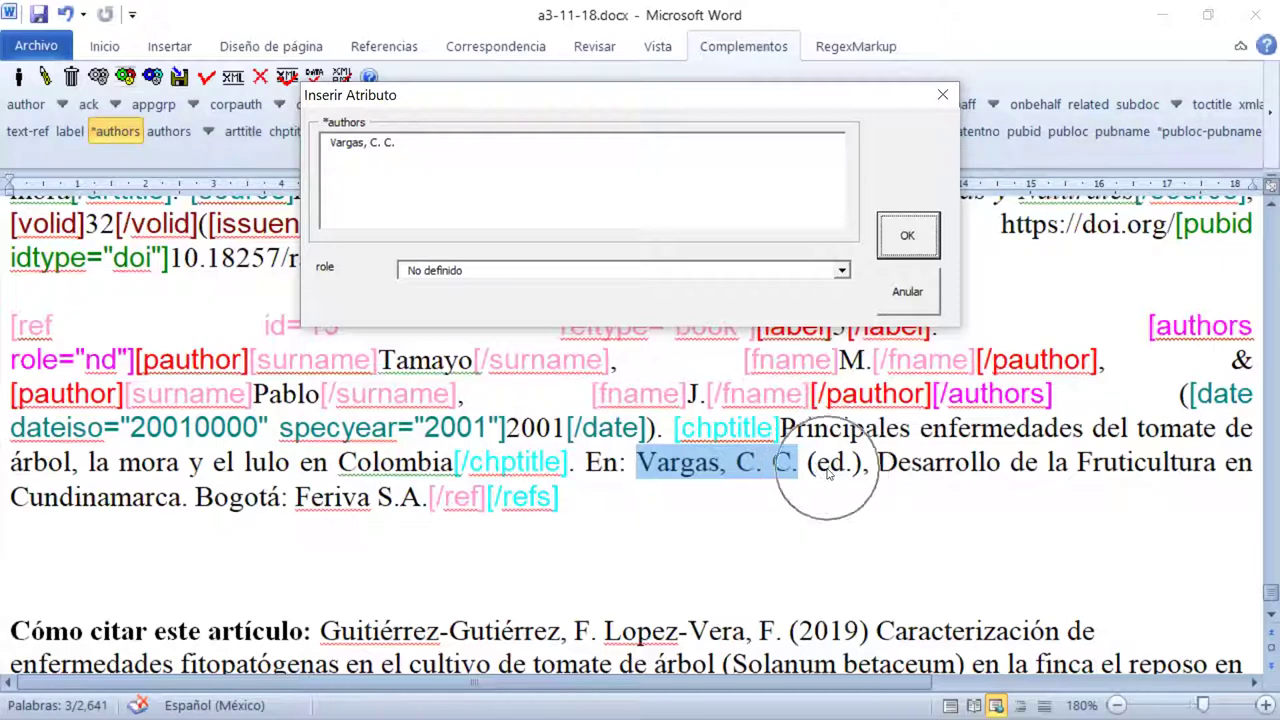
click(842, 270)
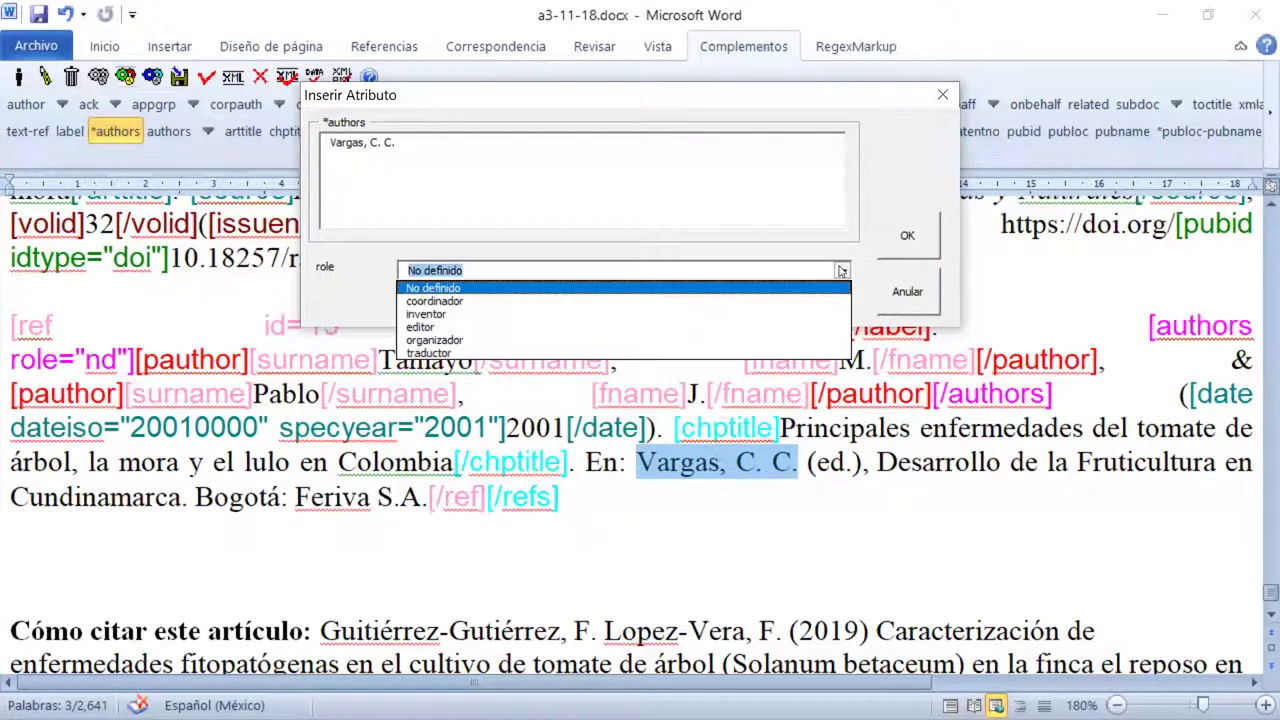
click(784, 327)
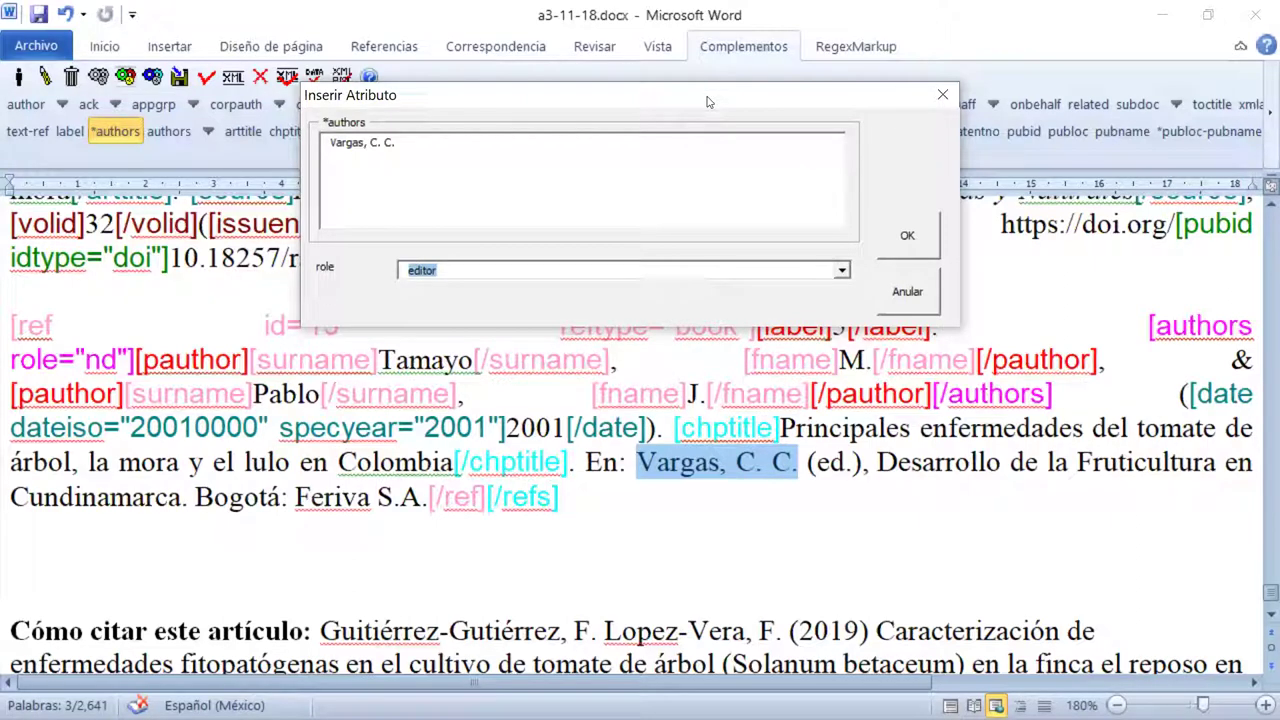
click(906, 235)
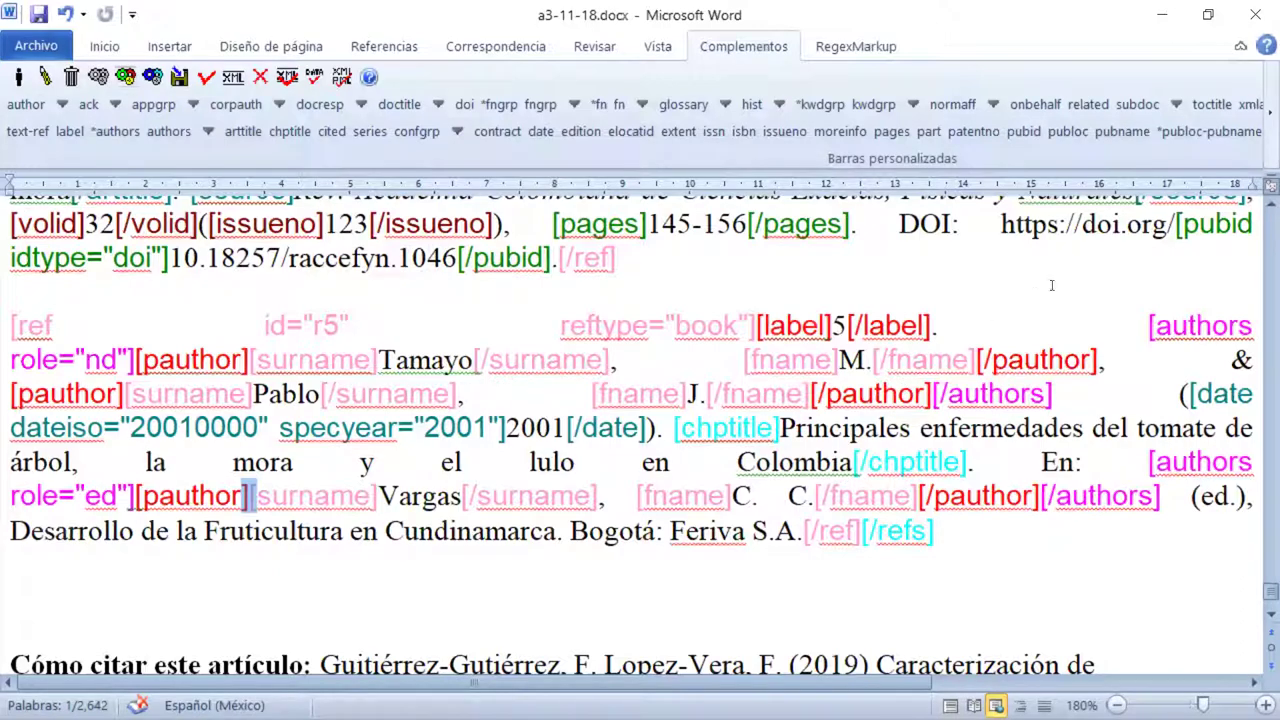
Tag the book title "Desarrollo de la Fruticultura en Cundinamarca" in reference r5 as source.
scroll(1077, 284, down, 2)
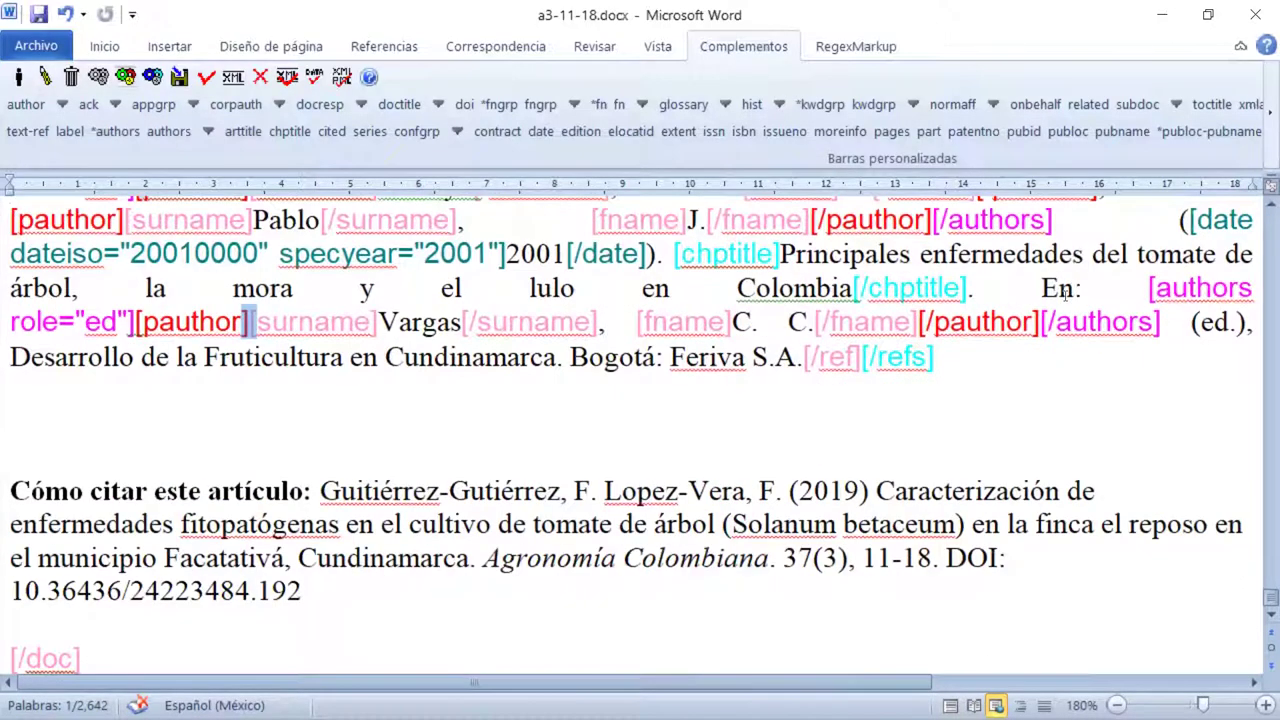
scroll(1068, 292, up, 1)
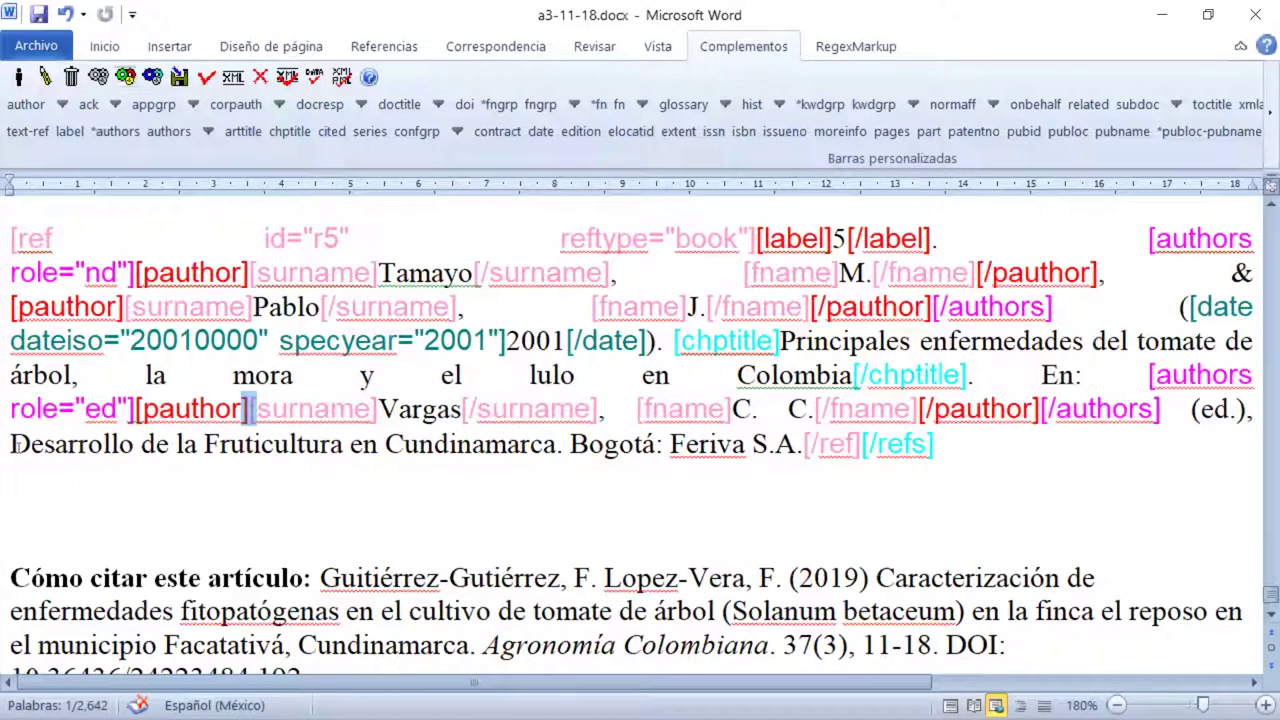
drag(10, 444, 460, 446)
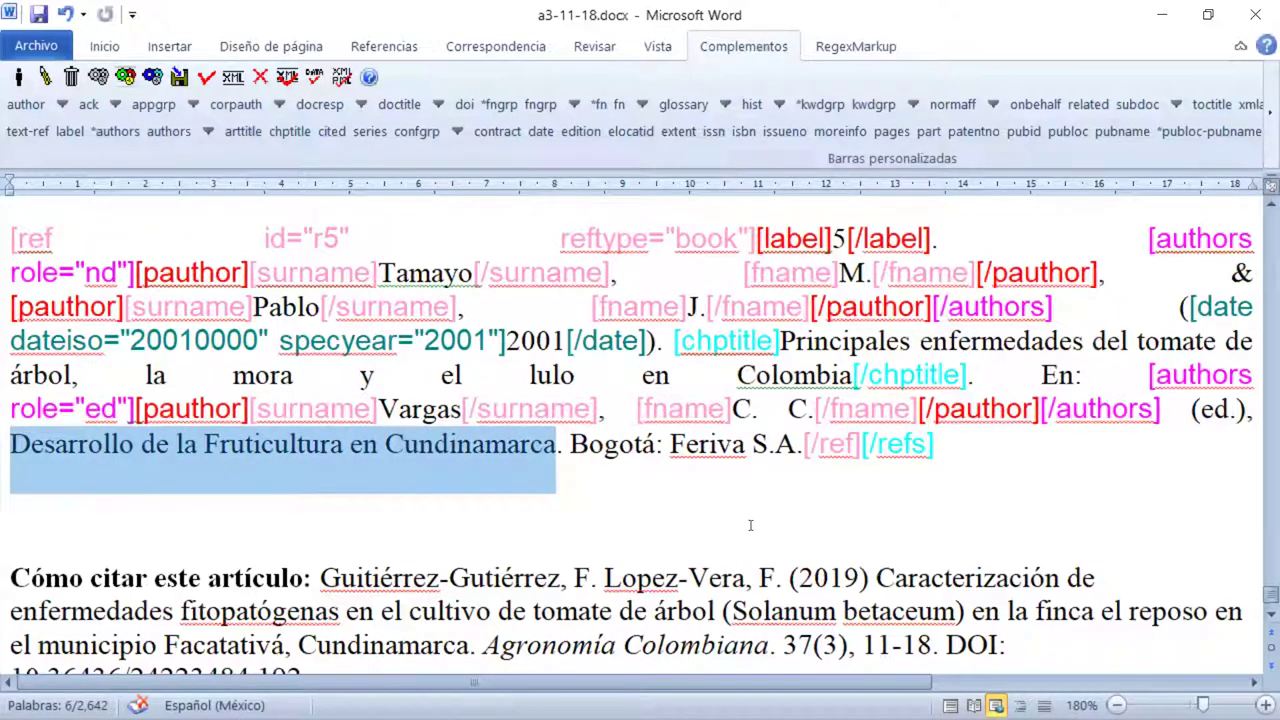
click(1265, 112)
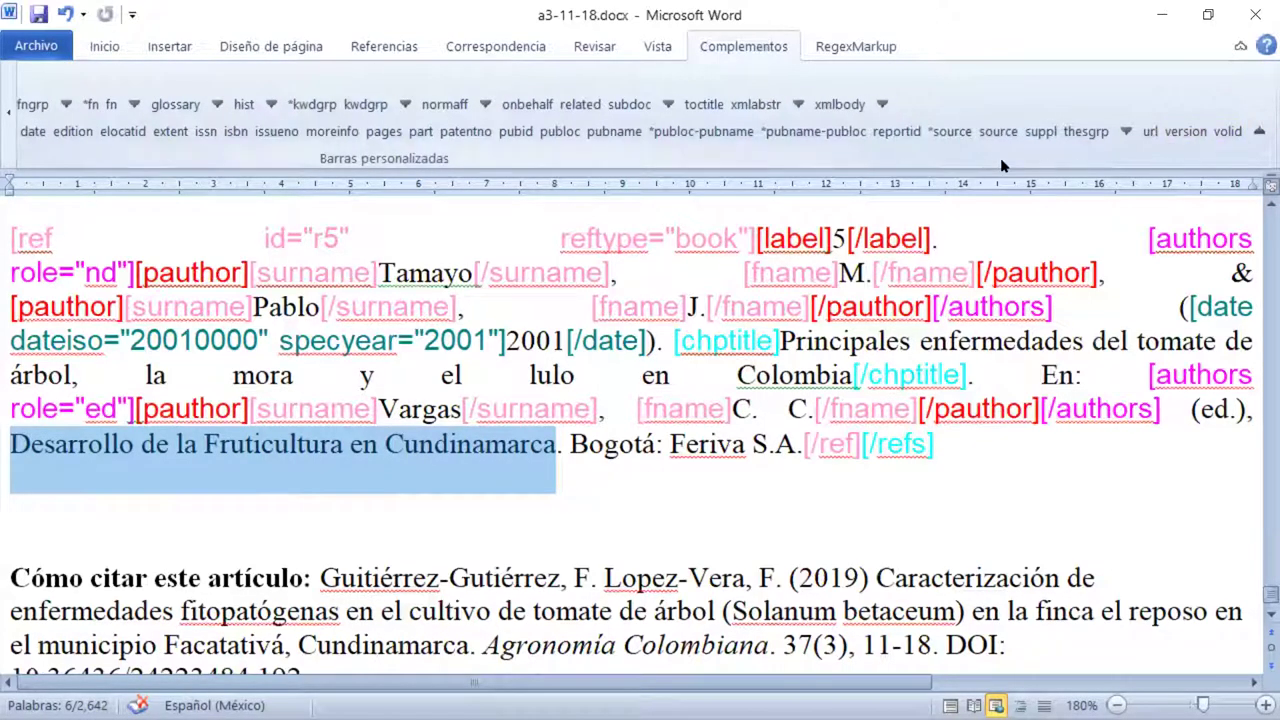
click(965, 136)
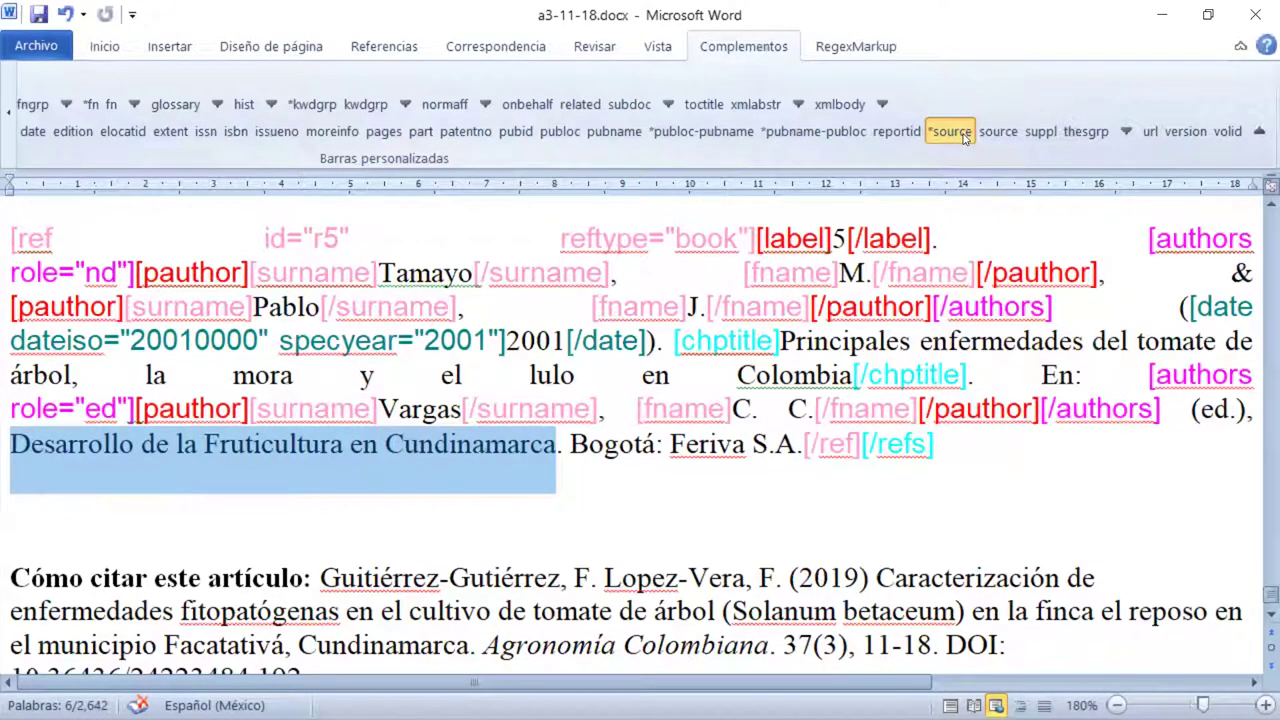
click(965, 136)
click(965, 136)
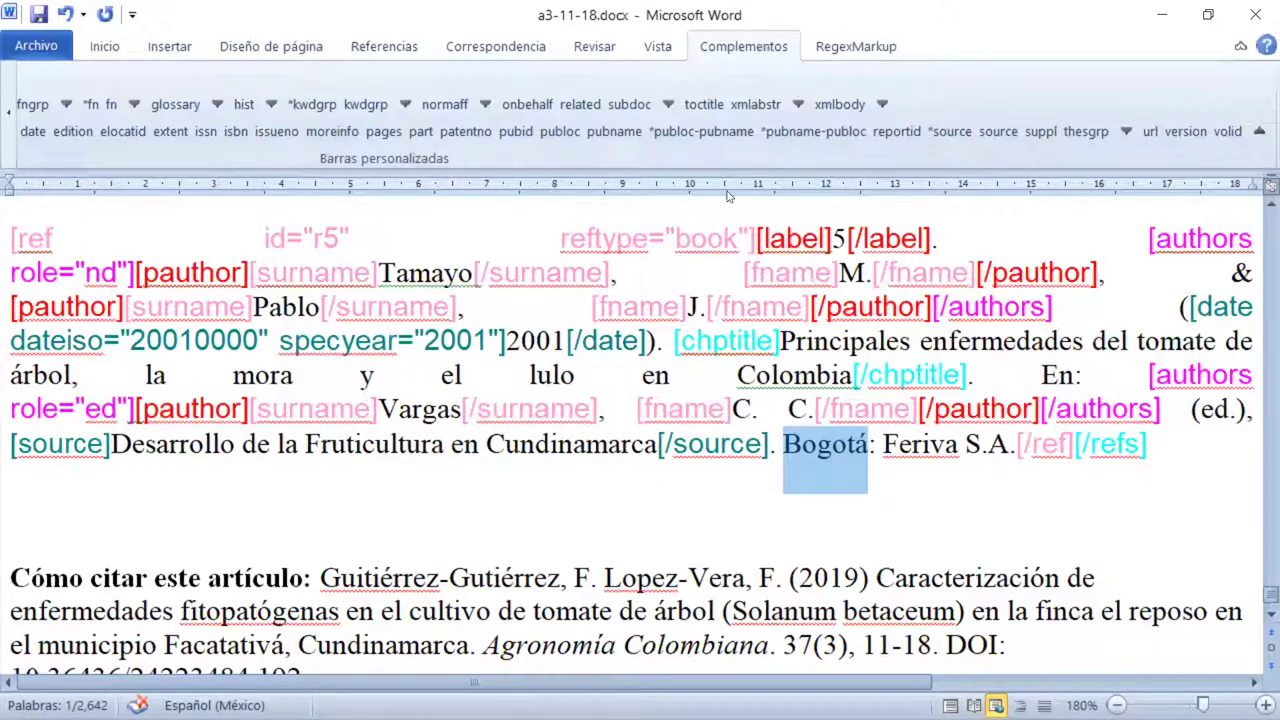
Tag the place of publication "Bogotá" in reference r5 as publoc.
click(560, 134)
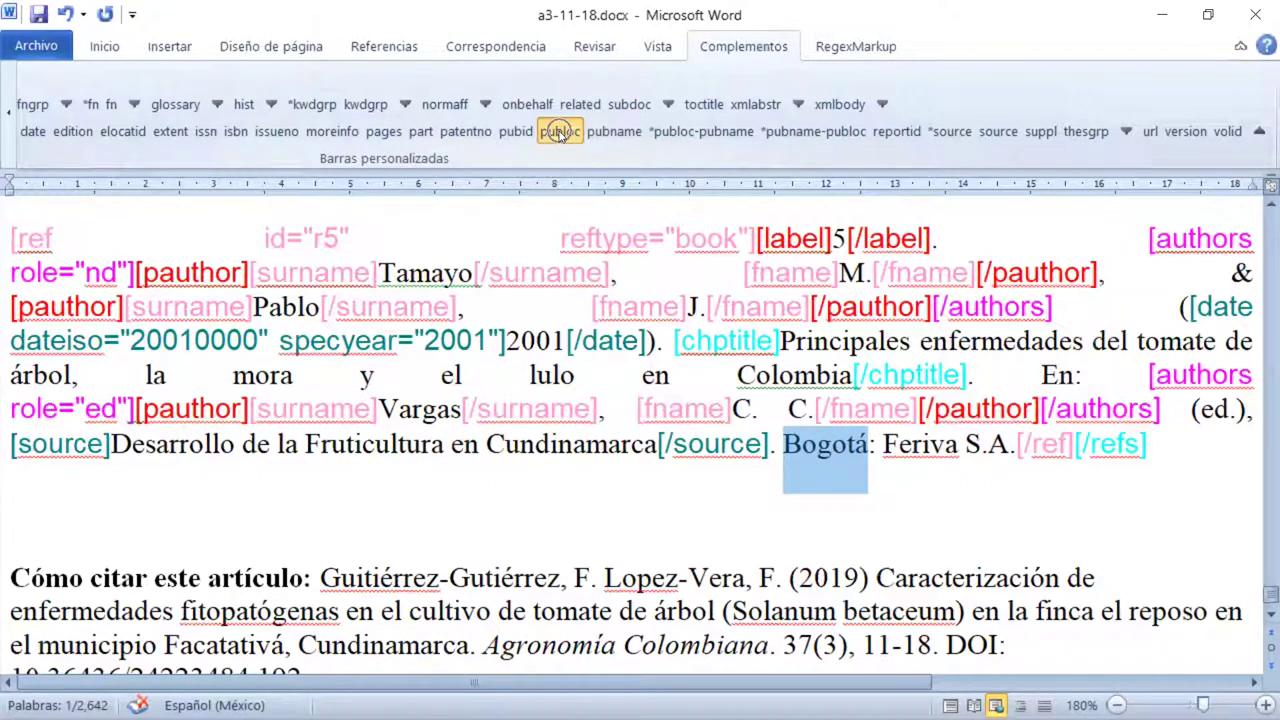
click(560, 134)
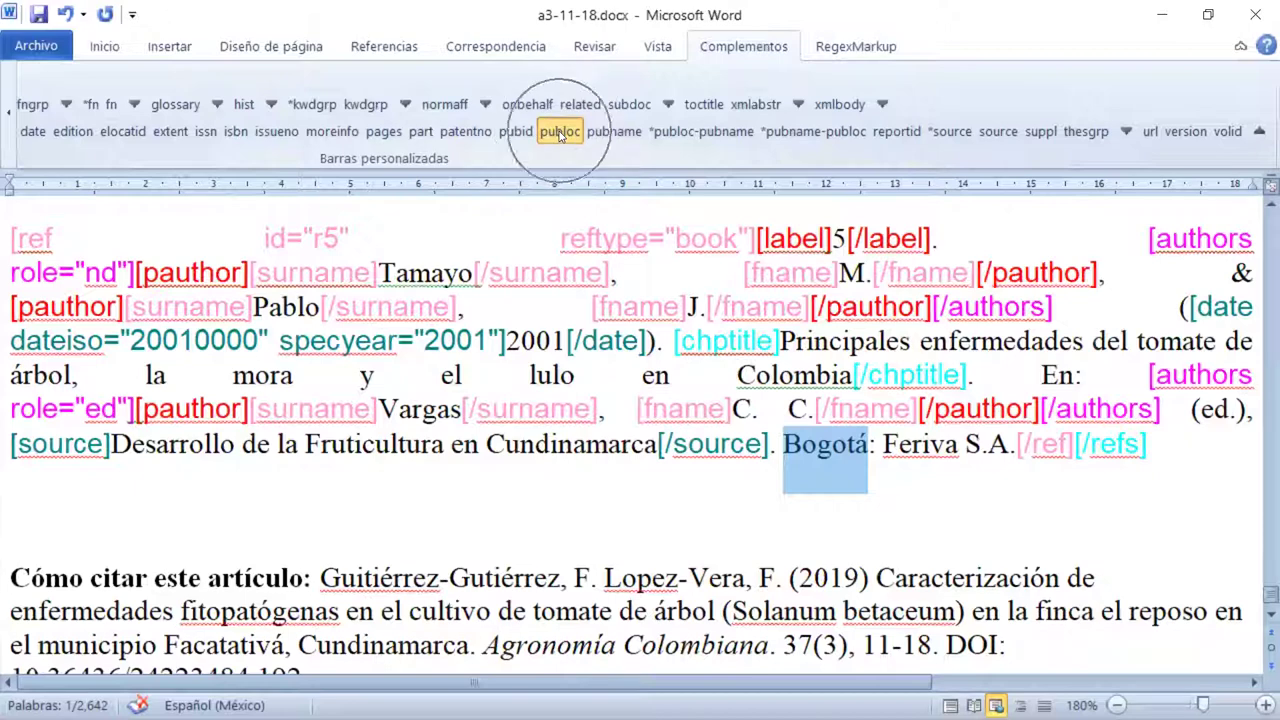
click(560, 134)
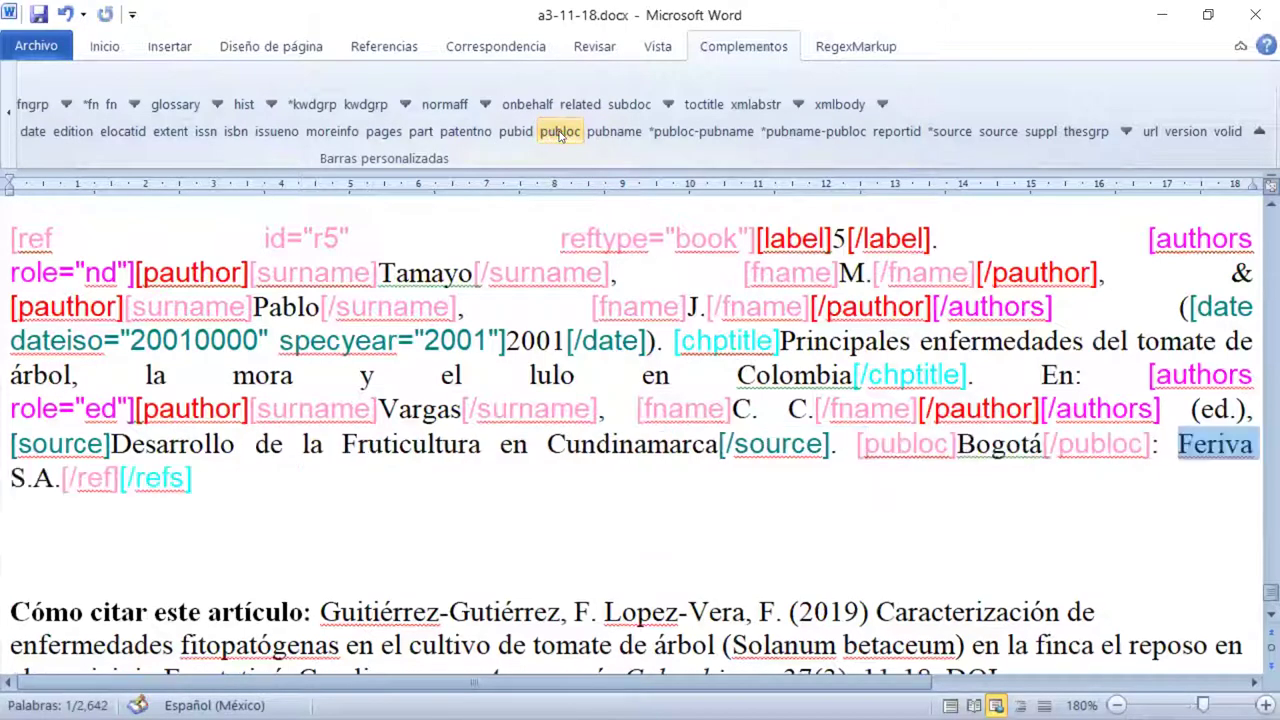
Tag the publisher "Feriva S.A." in reference r5 as pubname.
key(shift+Right)
key(shift+Right)
key(shift+Right)
key(shift+Right)
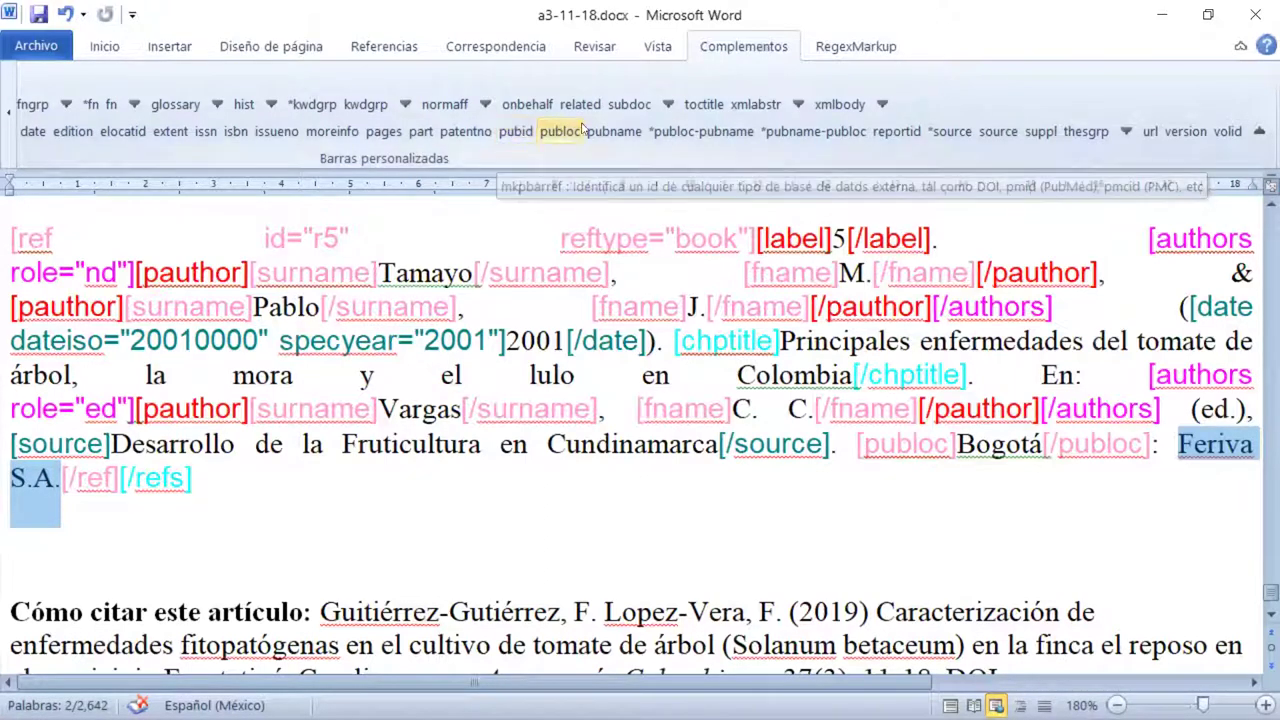
click(610, 131)
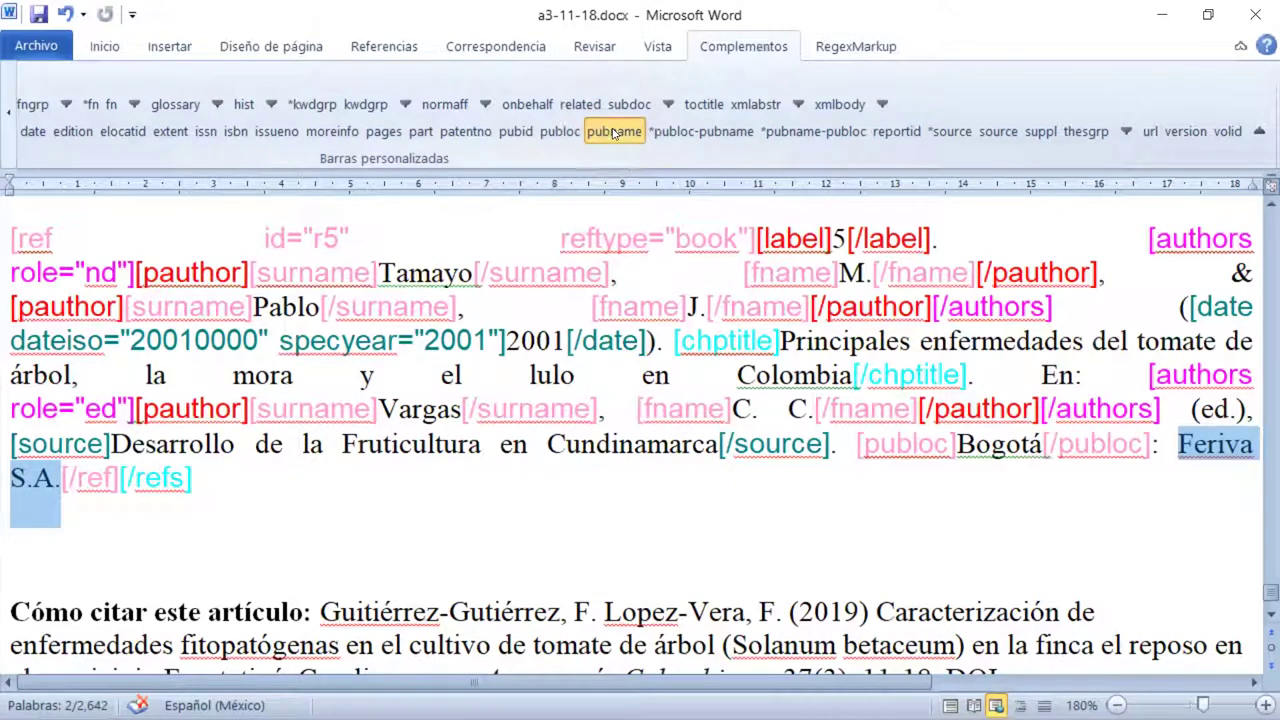
click(613, 133)
click(613, 133)
click(613, 133)
click(613, 133)
click(613, 133)
click(613, 133)
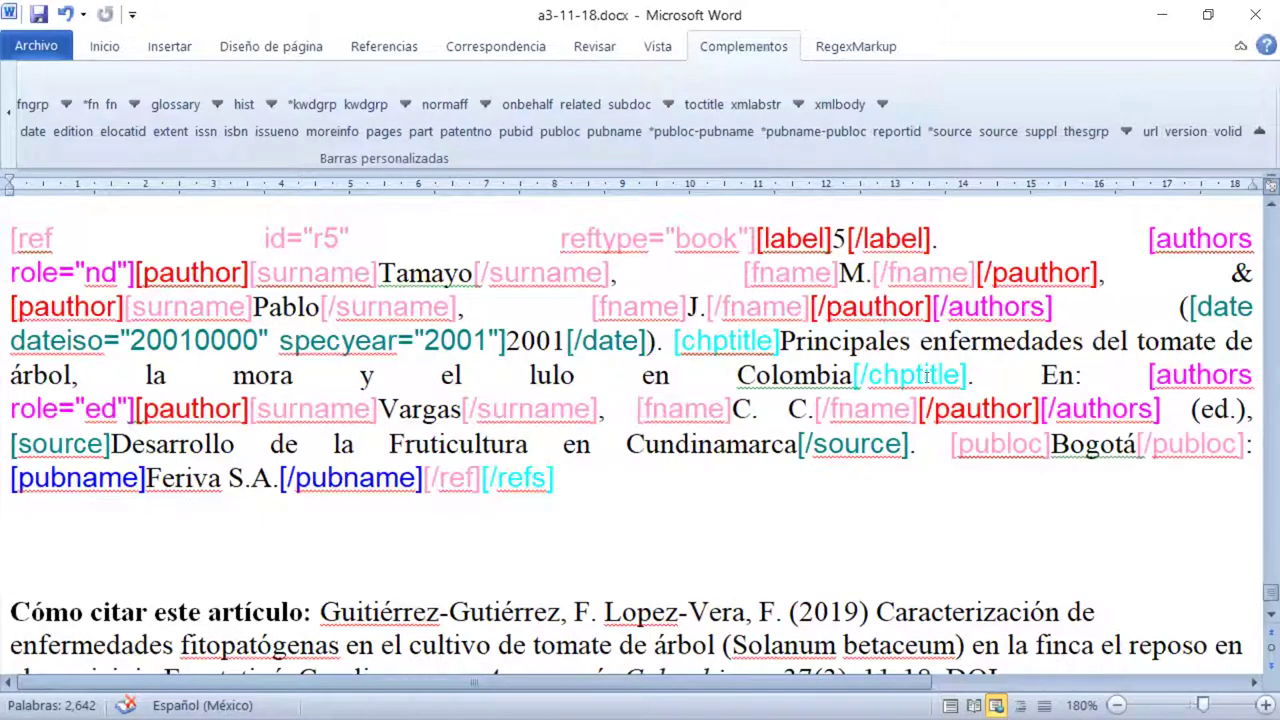
Check the completed markup of reference r5 down to the end of the document, and save the file.
scroll(926, 378, down, 2)
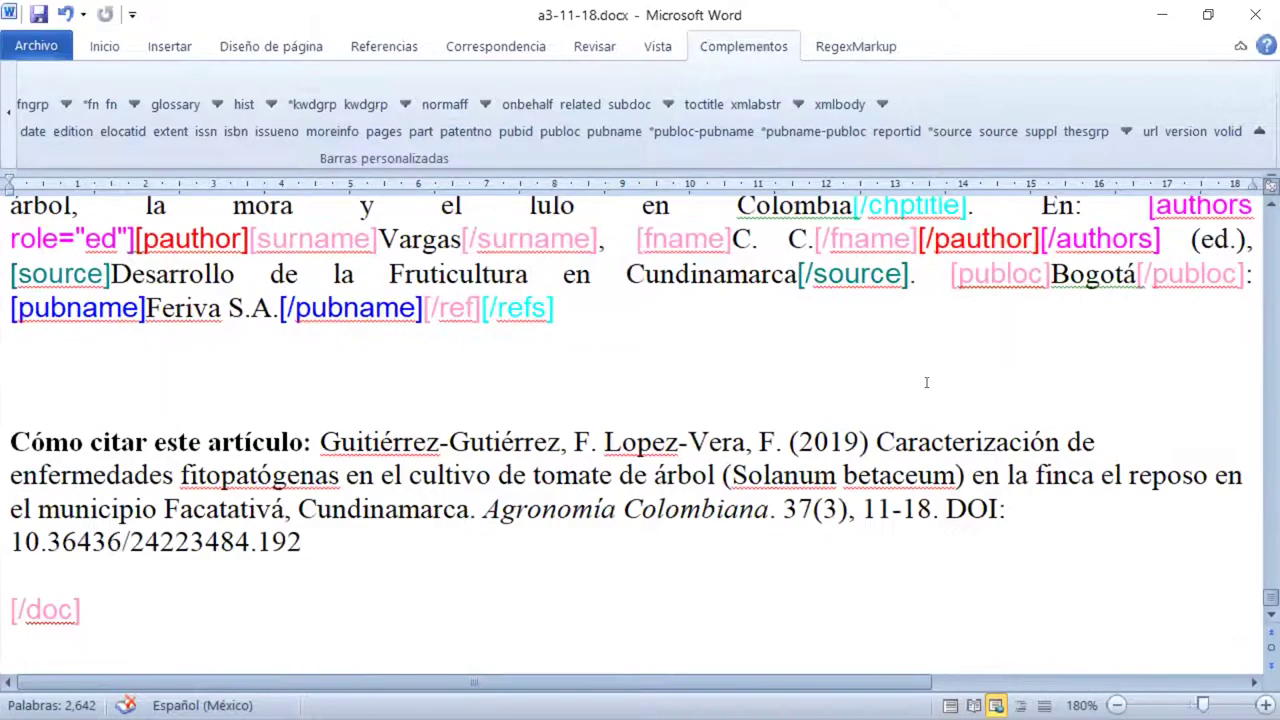
scroll(926, 382, up, 3)
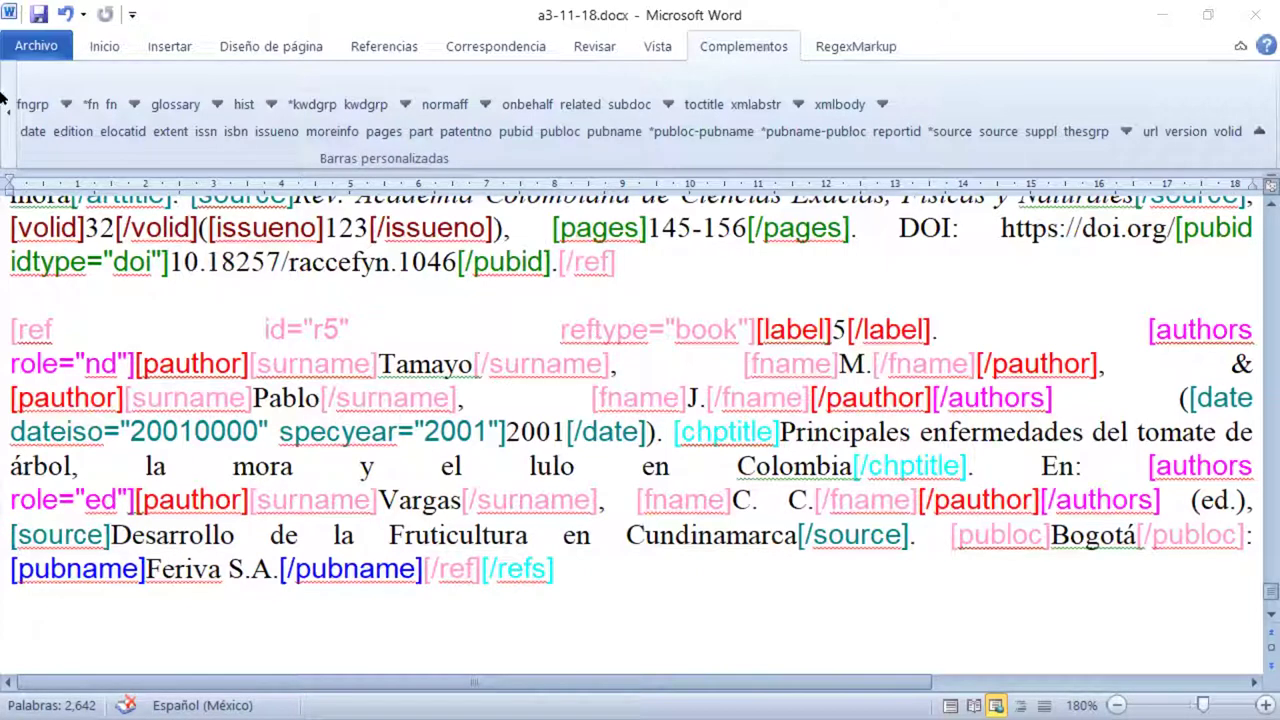
click(40, 14)
Review the tagged reference list and go to the Introducción heading that opens the article body.
scroll(561, 366, down, 3)
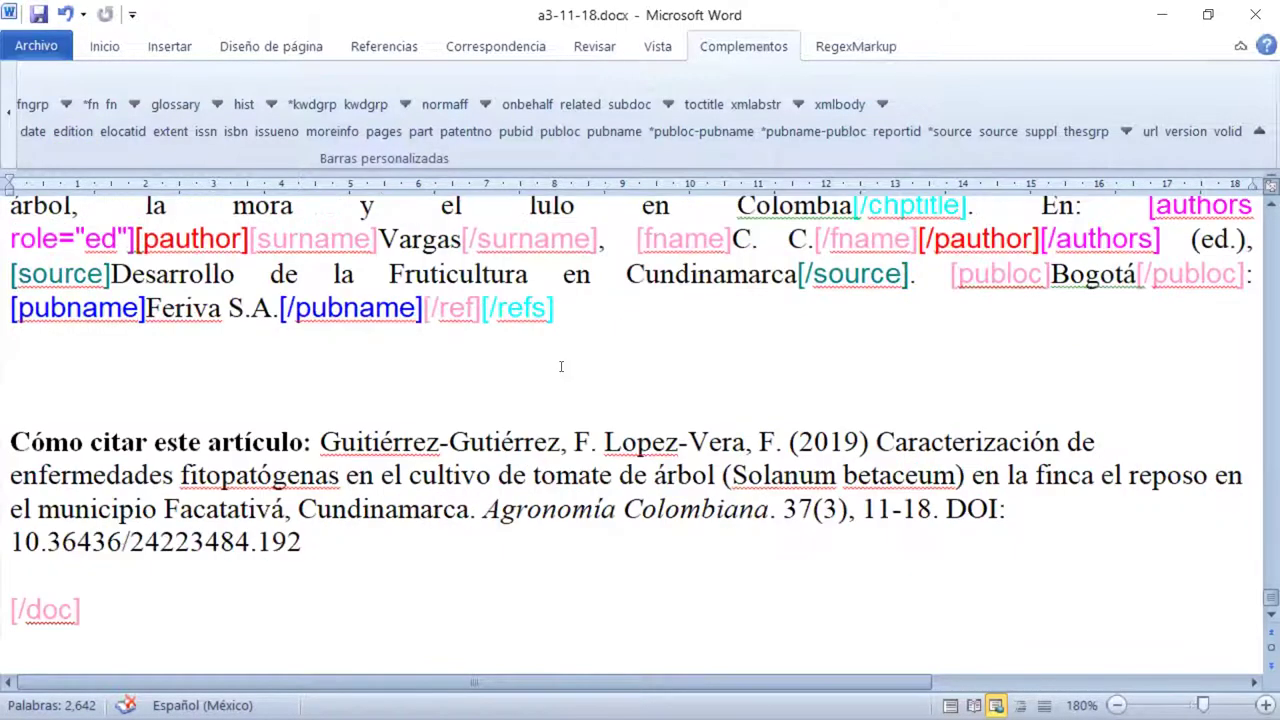
scroll(561, 366, up, 5)
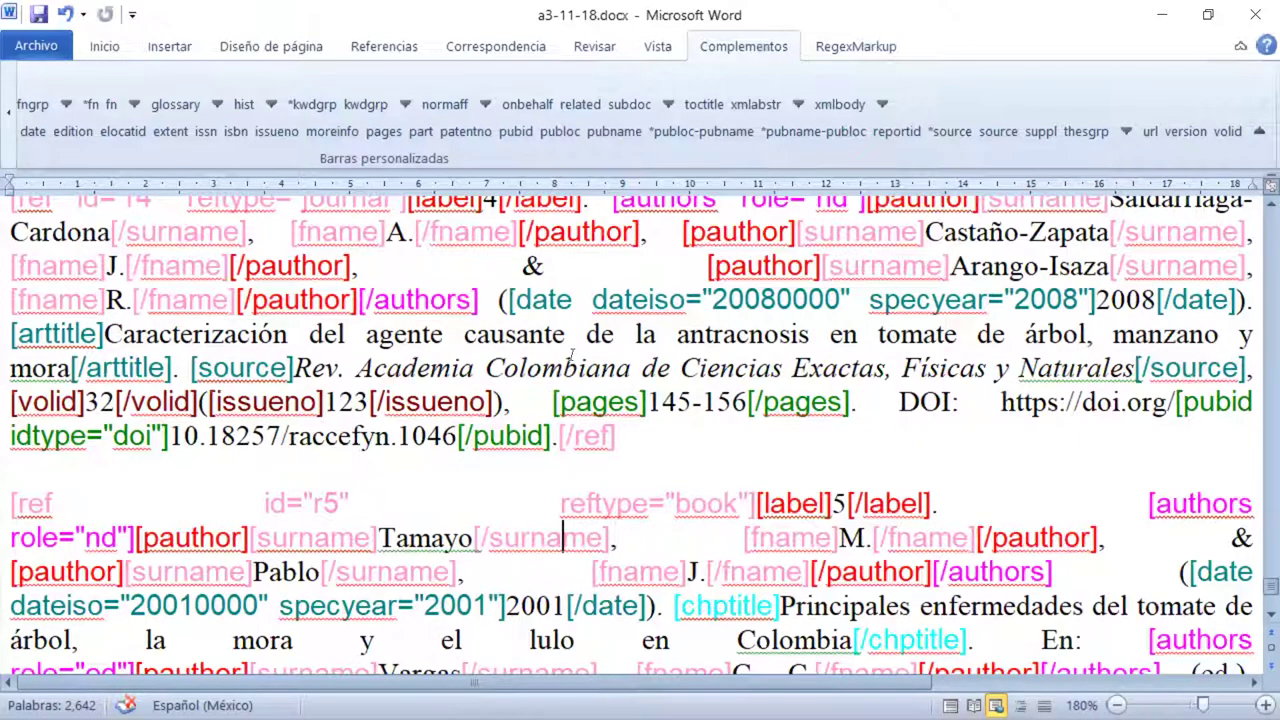
scroll(572, 354, down, 4)
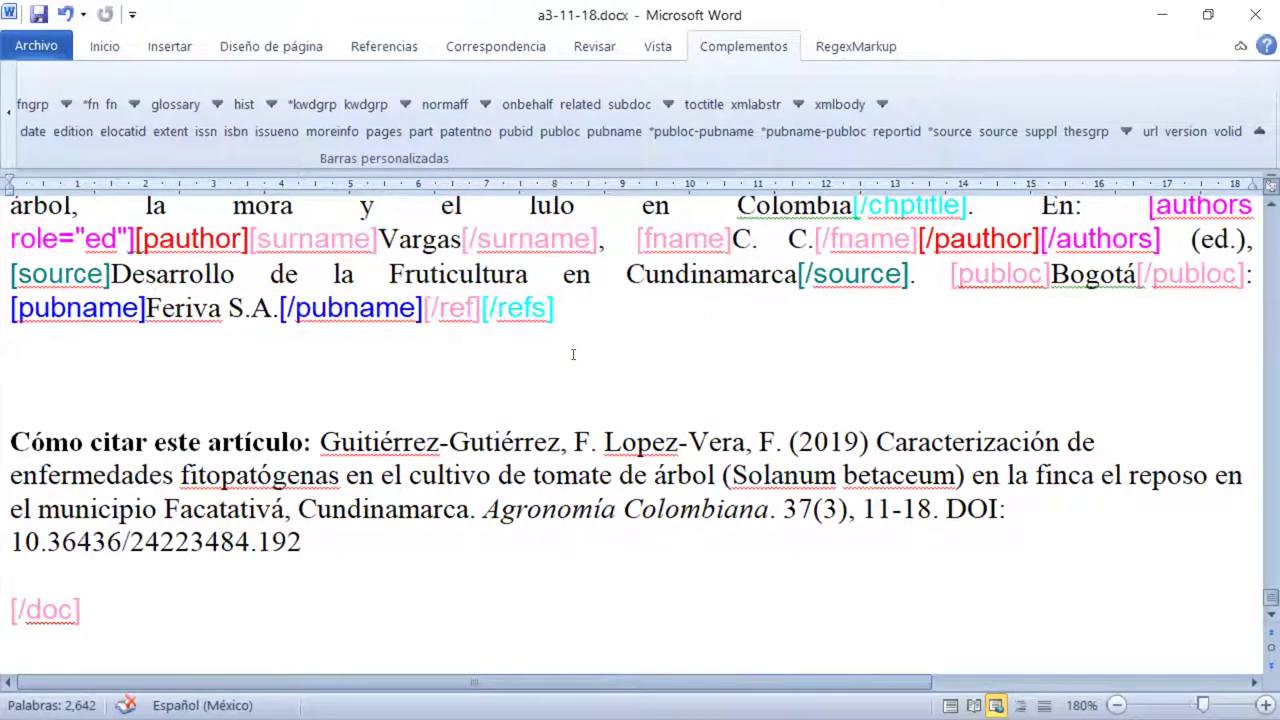
scroll(573, 354, up, 8)
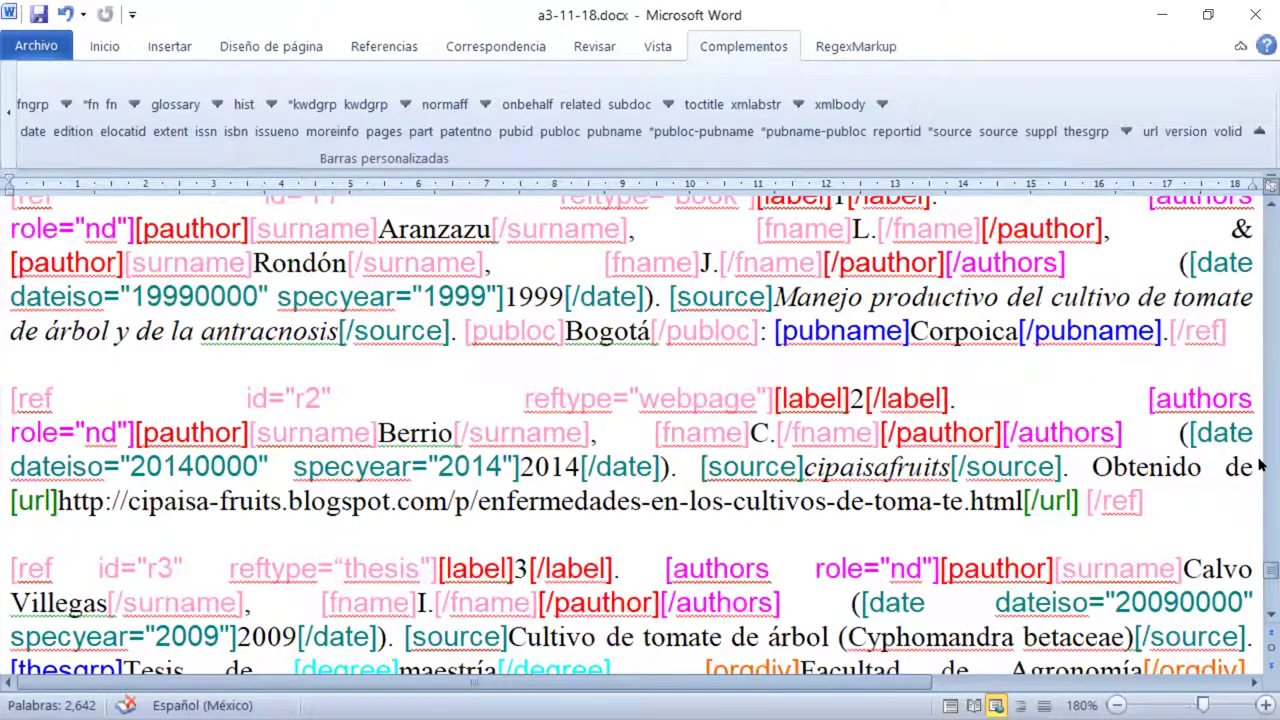
scroll(1262, 563, up, 3)
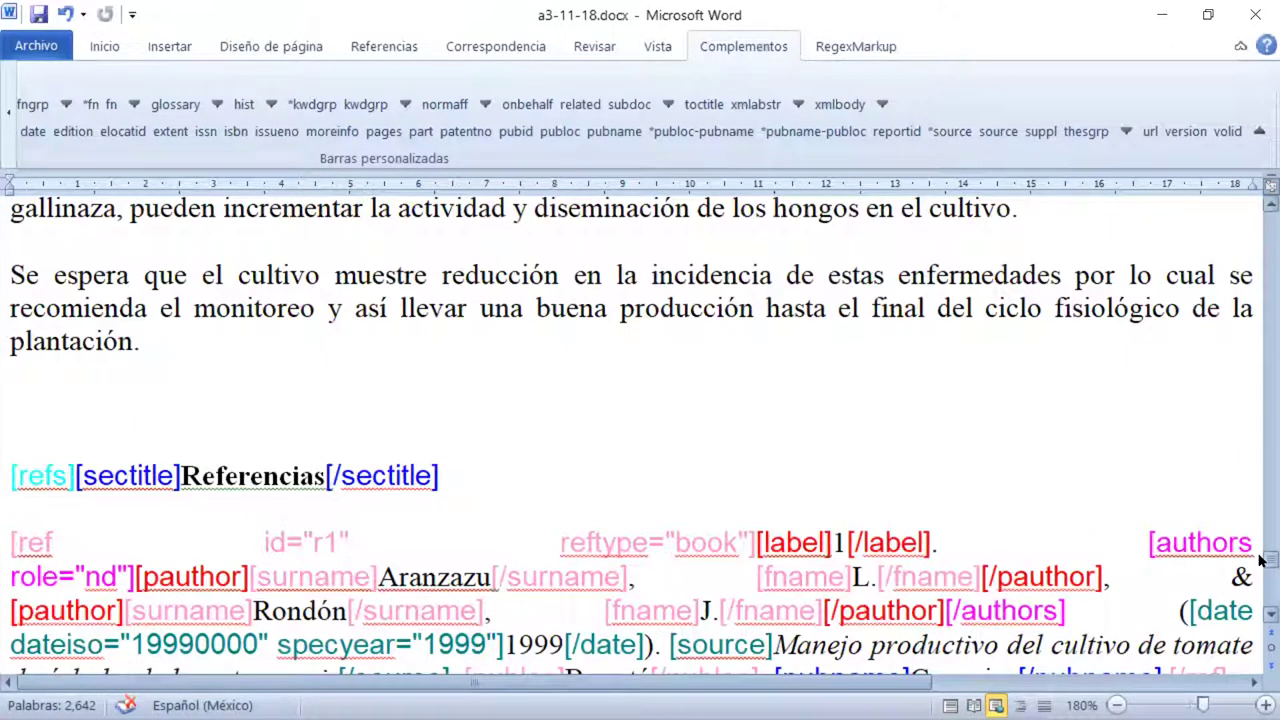
drag(1262, 563, 1262, 280)
scroll(1260, 283, up, 5)
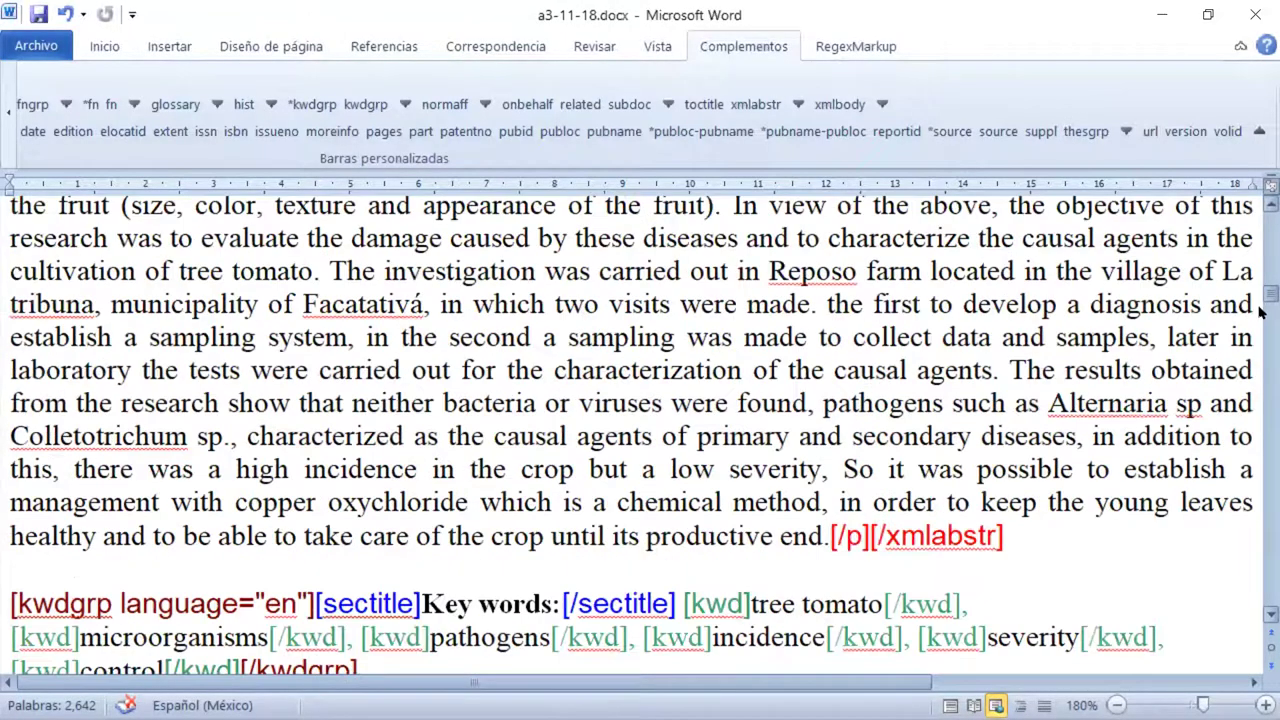
scroll(1255, 310, down, 5)
click(997, 330)
scroll(996, 333, down, 1)
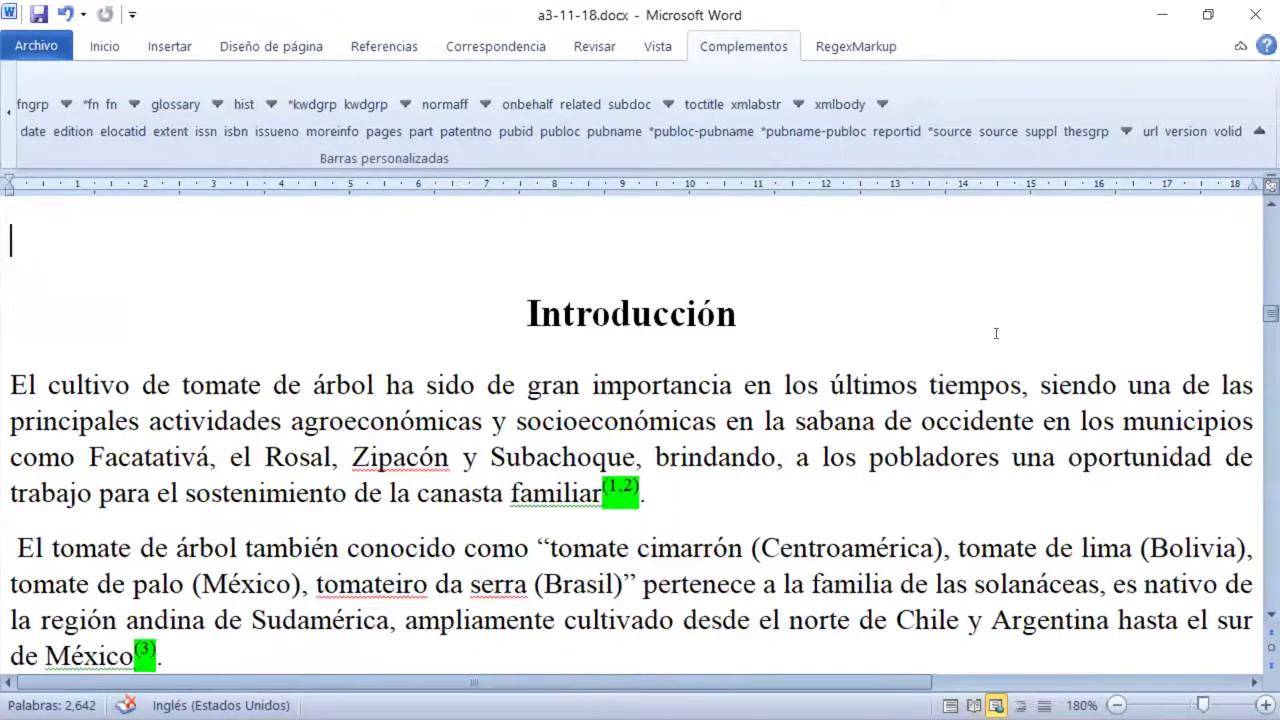
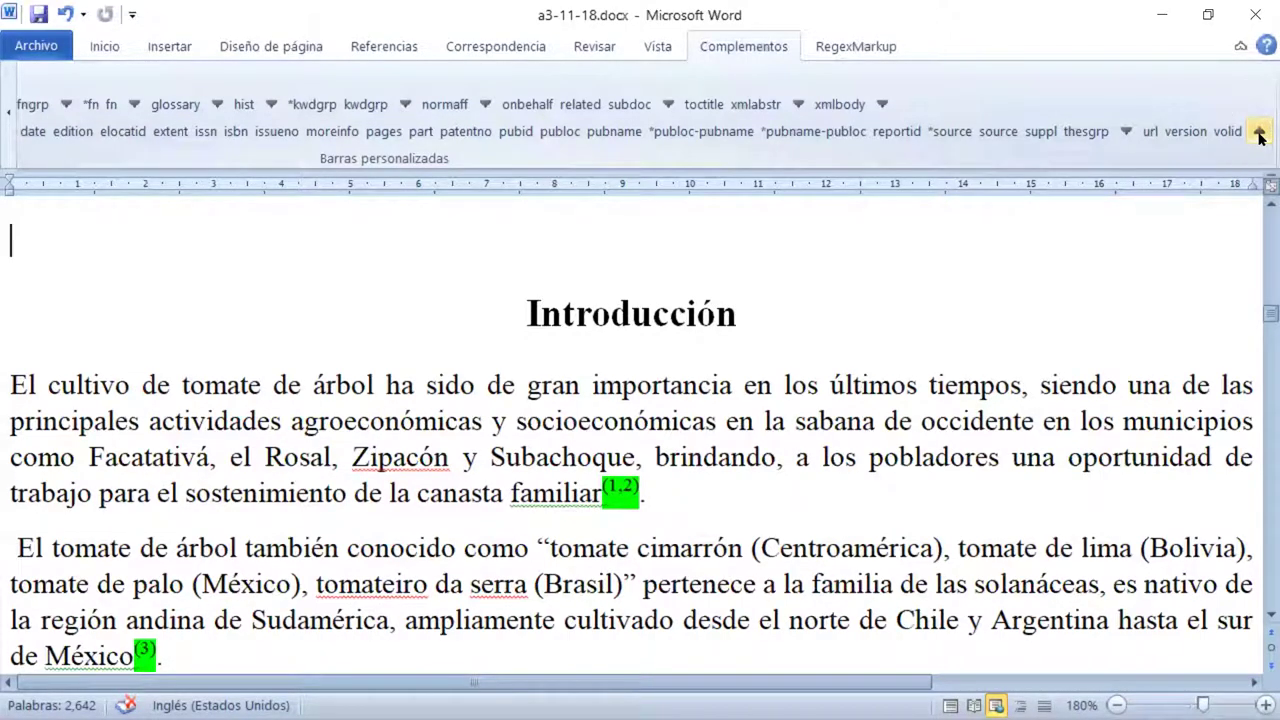
Return from the reference-level tags to the document-level tags and bring the xmlbody tag into view.
click(1259, 134)
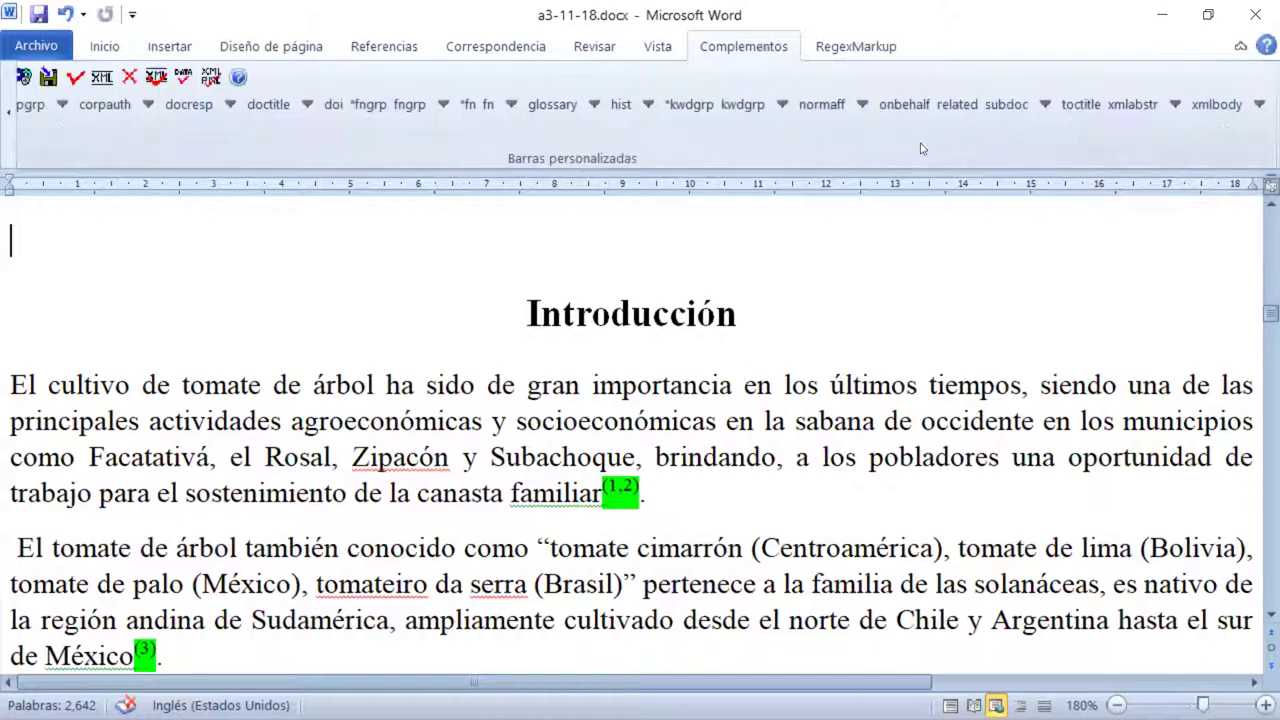
click(12, 143)
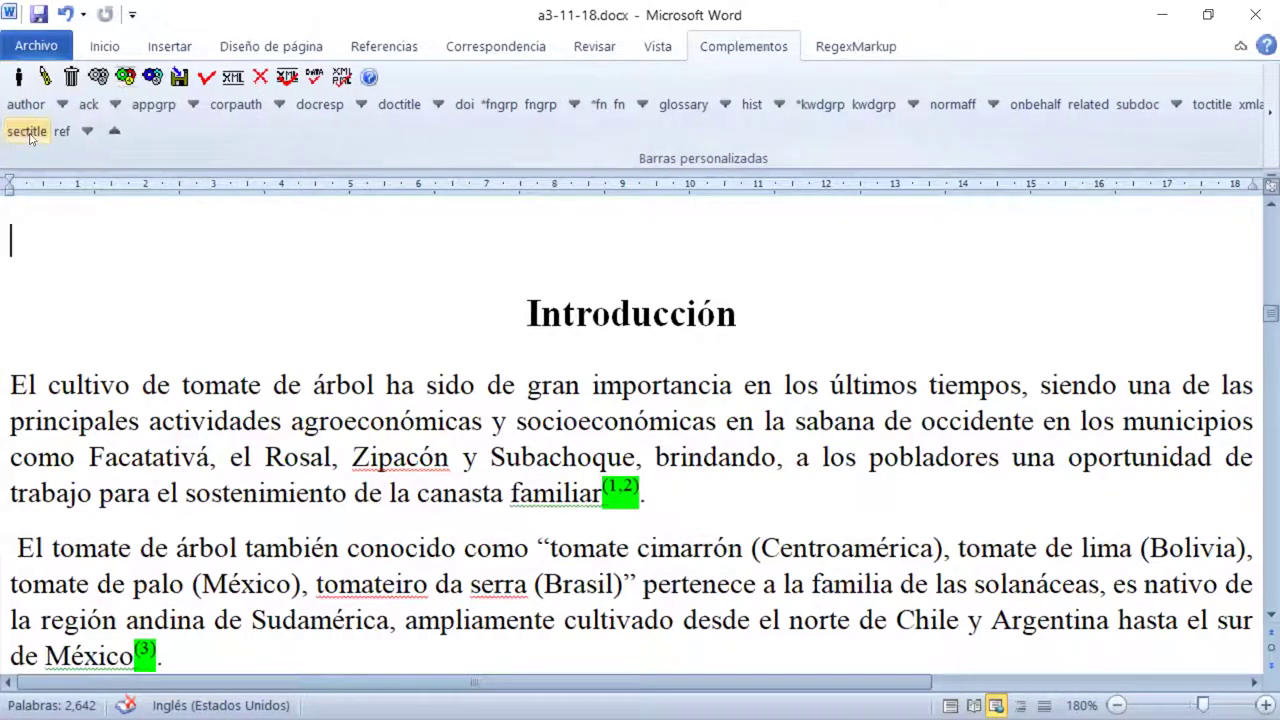
click(116, 134)
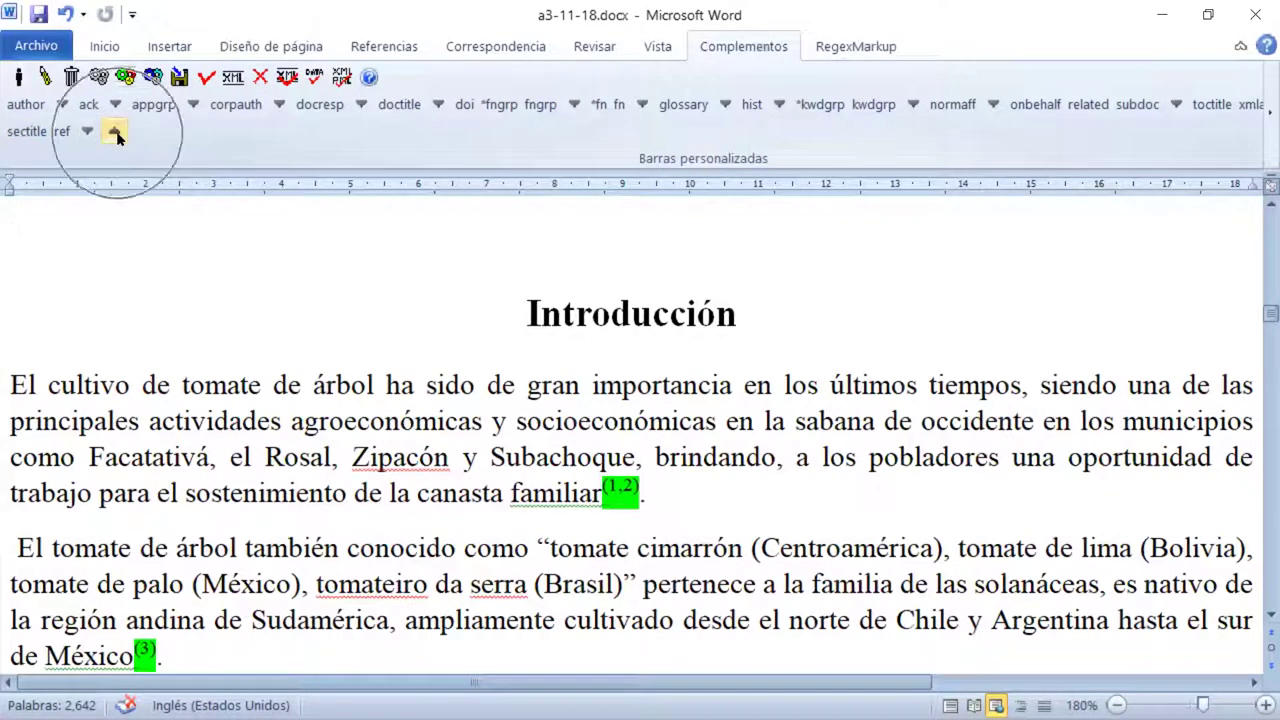
click(116, 134)
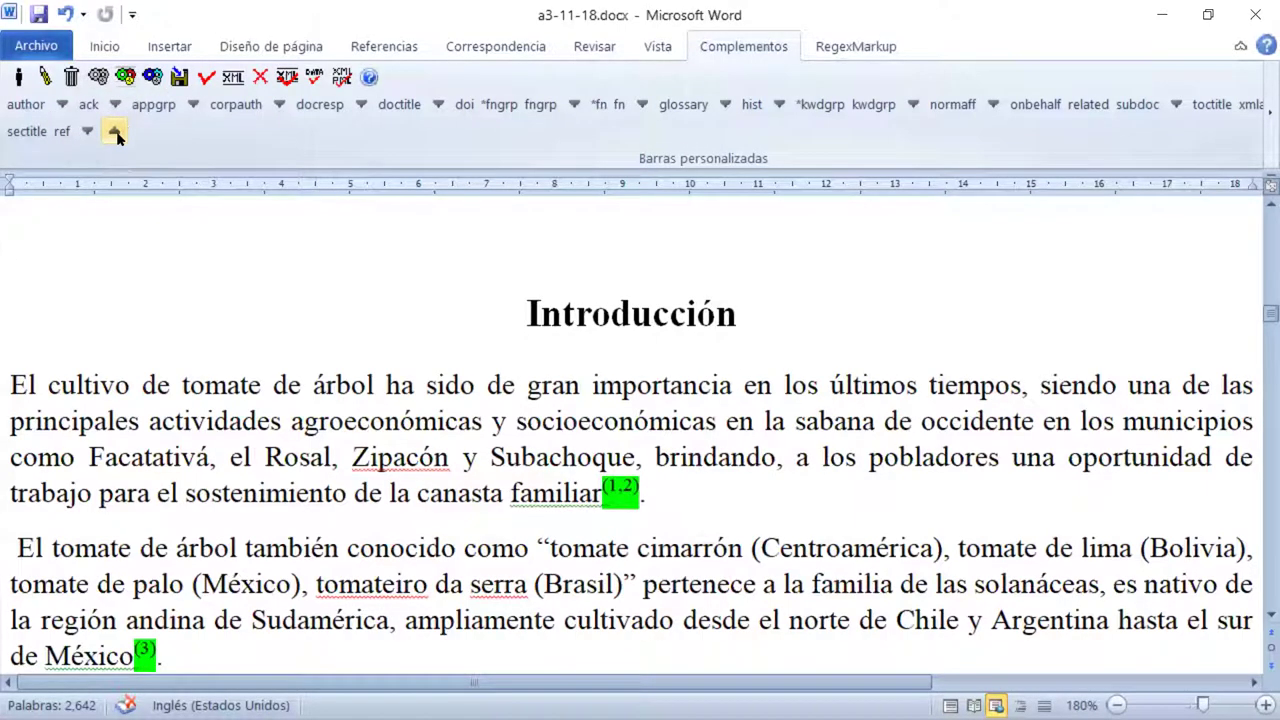
click(116, 134)
click(116, 134)
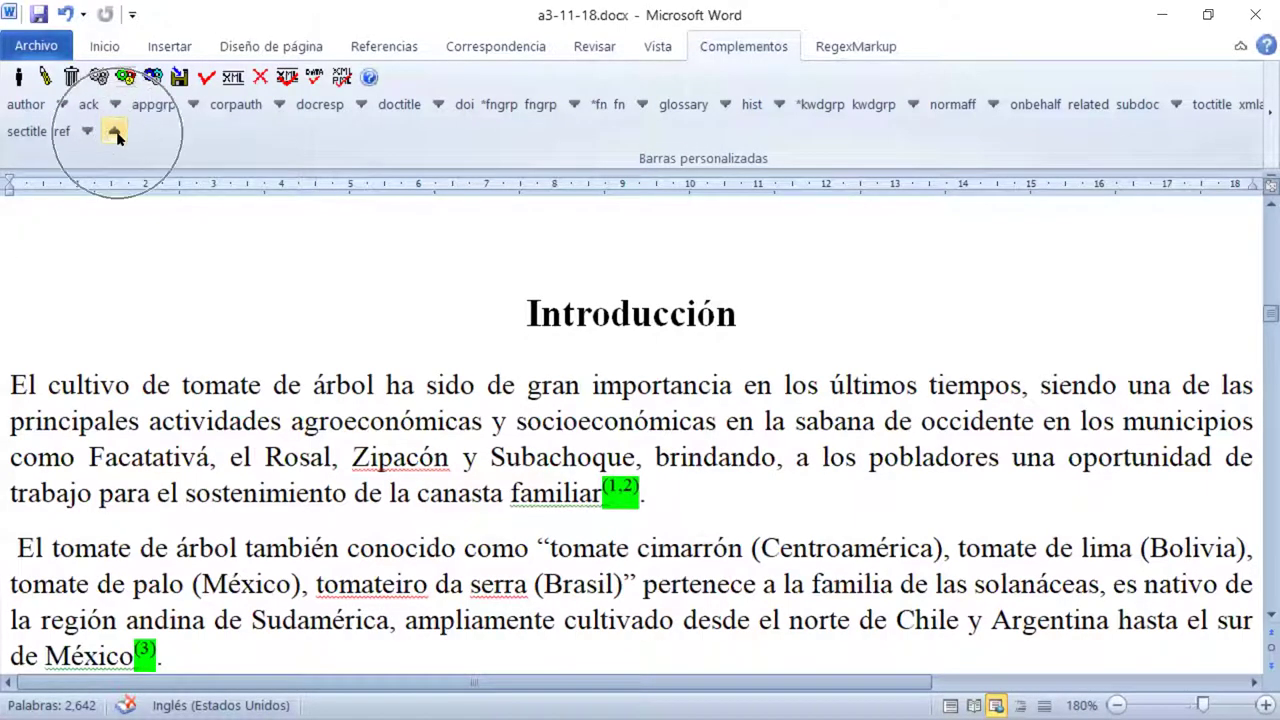
click(116, 134)
click(116, 134)
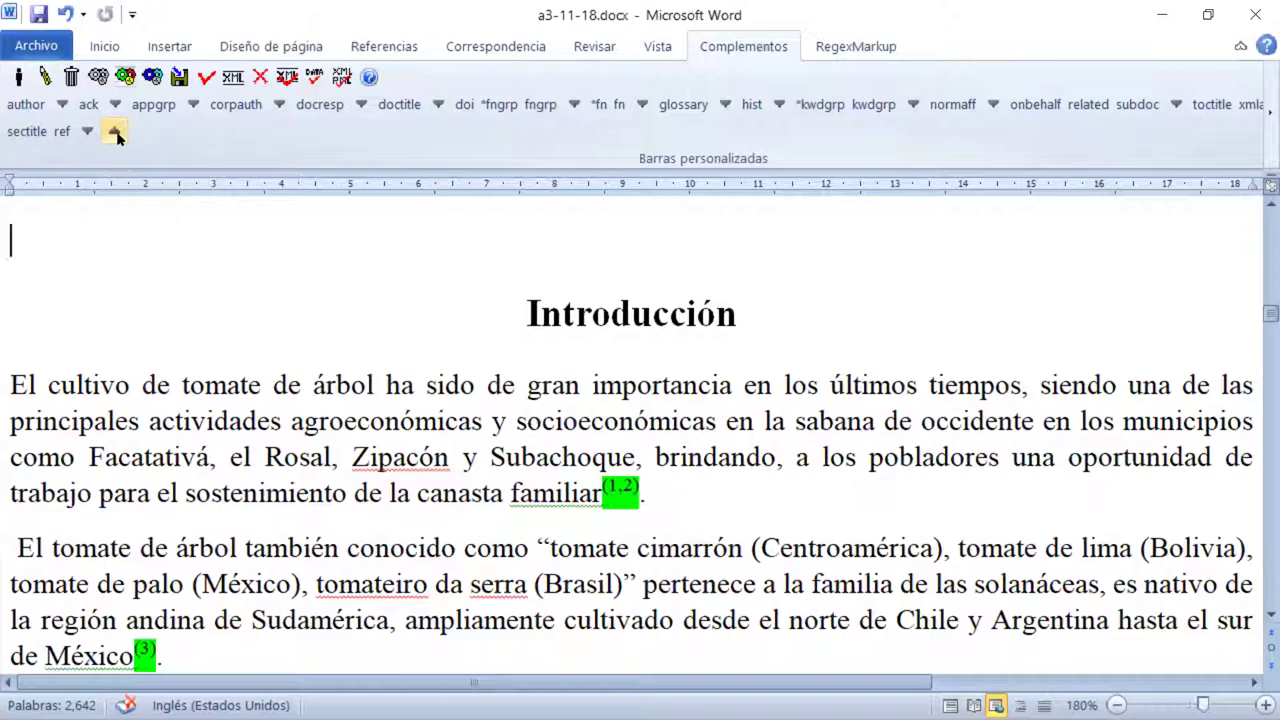
click(116, 134)
click(116, 134)
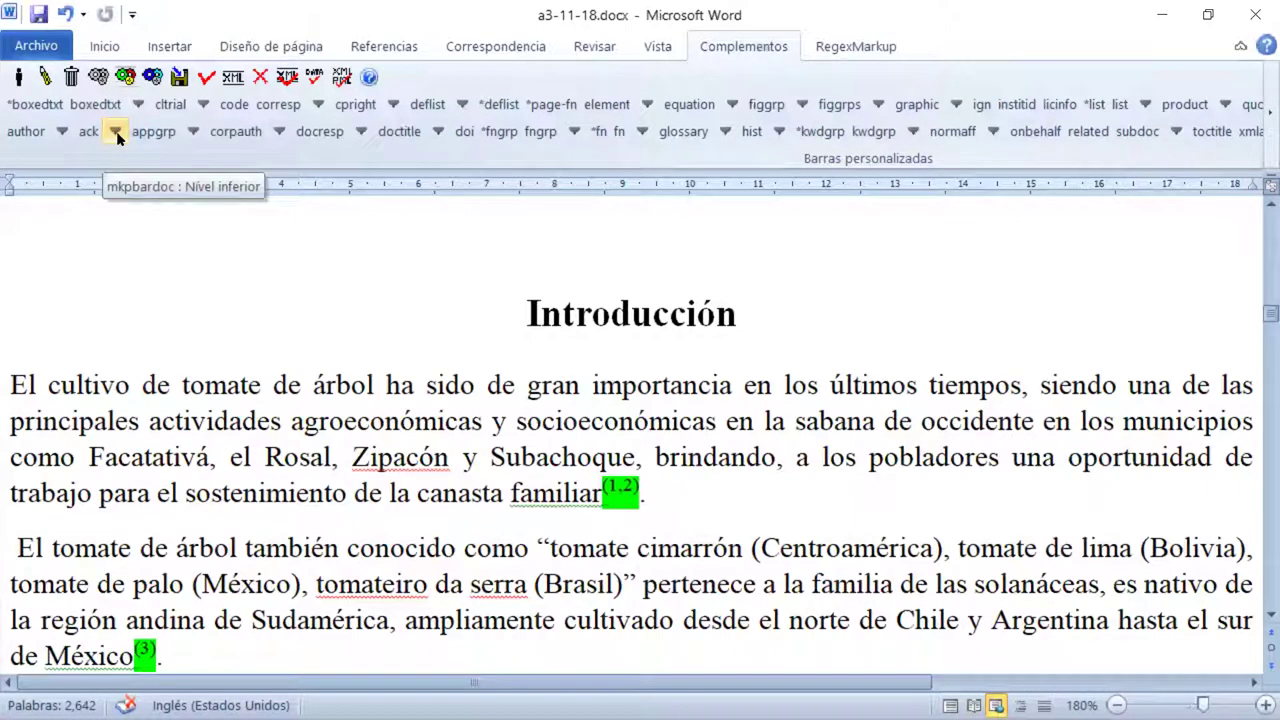
click(1260, 115)
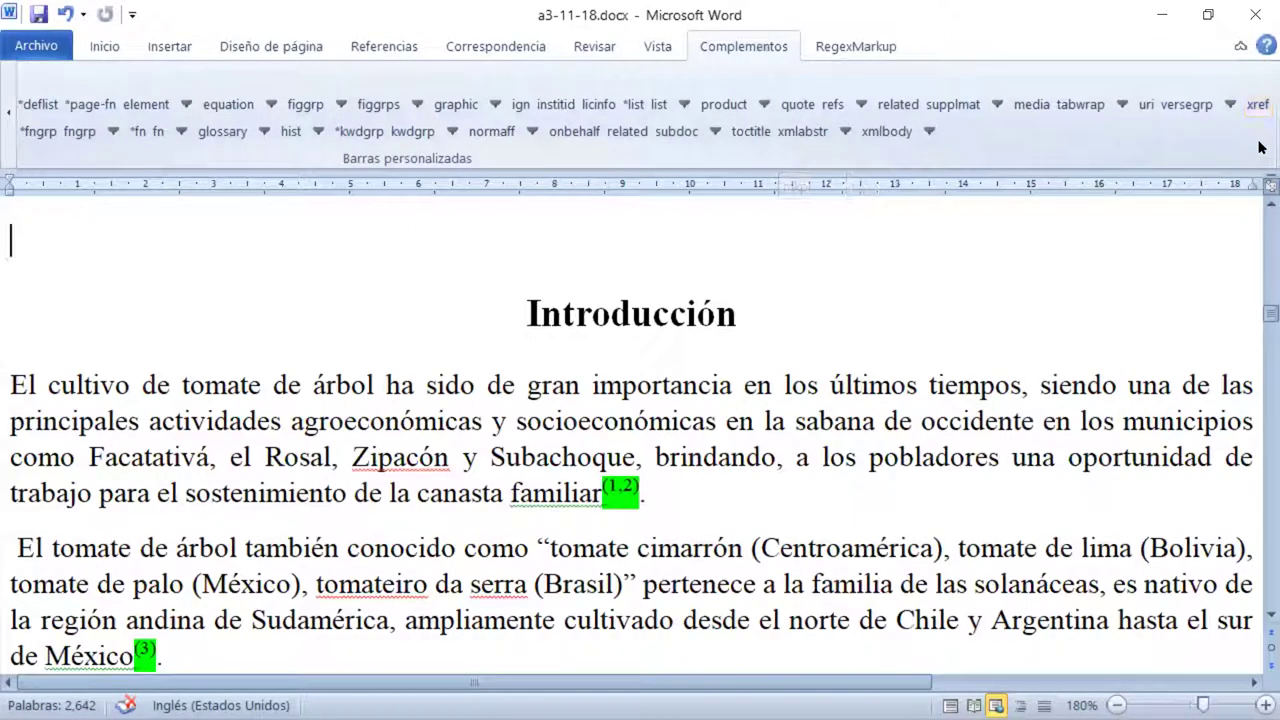
click(1145, 144)
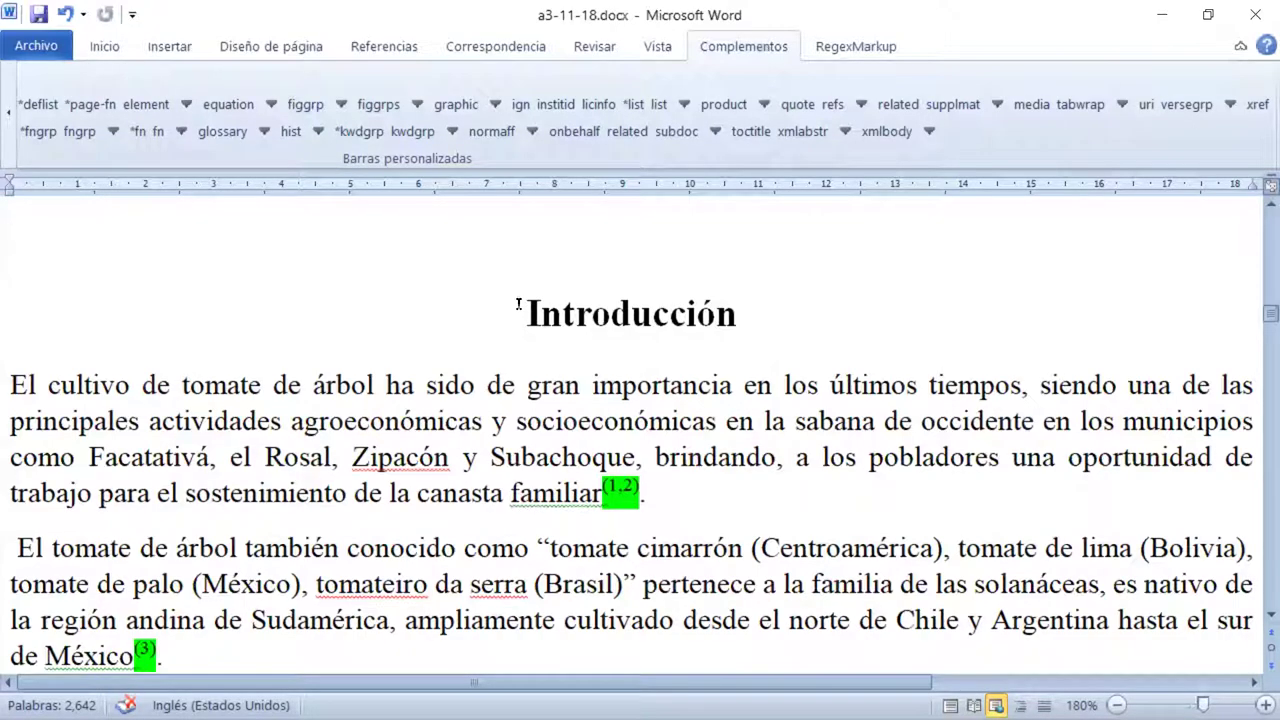
Tag the article body from Introducción through the final paragraph before Referencias as xmlbody, declaring citations not author-date and accepting the proposed section levels.
drag(518, 304, 282, 516)
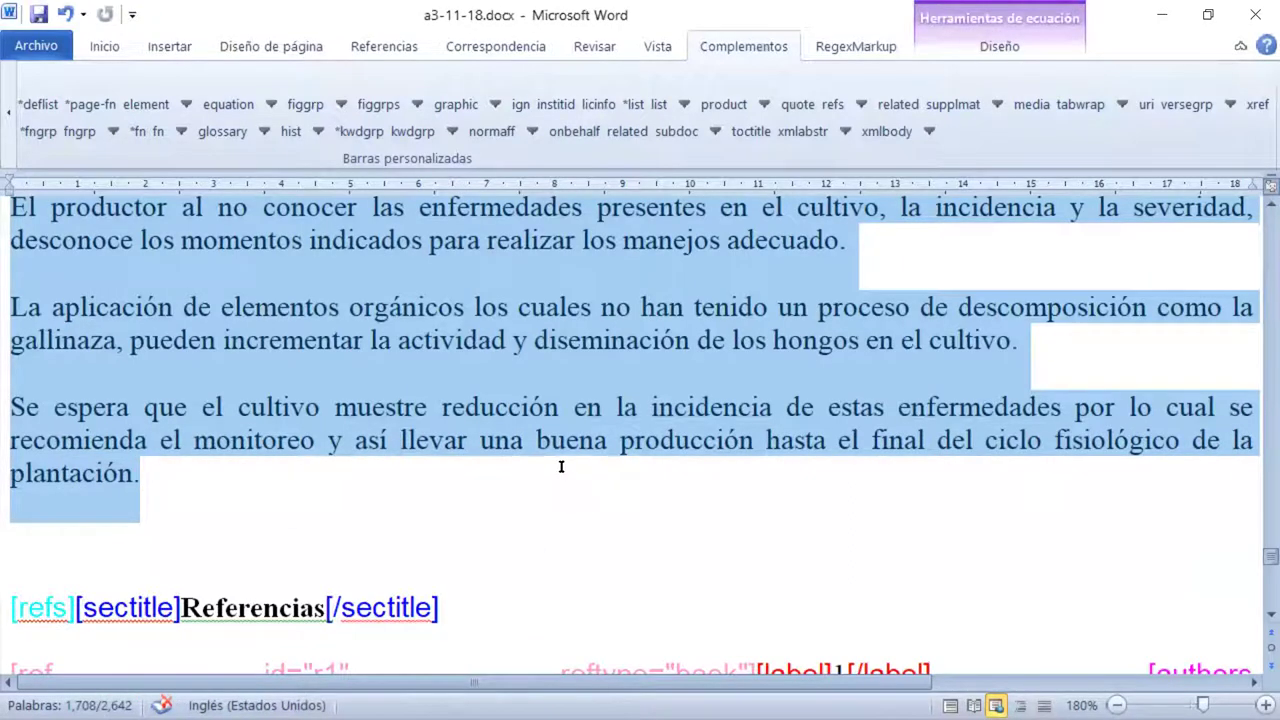
scroll(561, 466, down, 1)
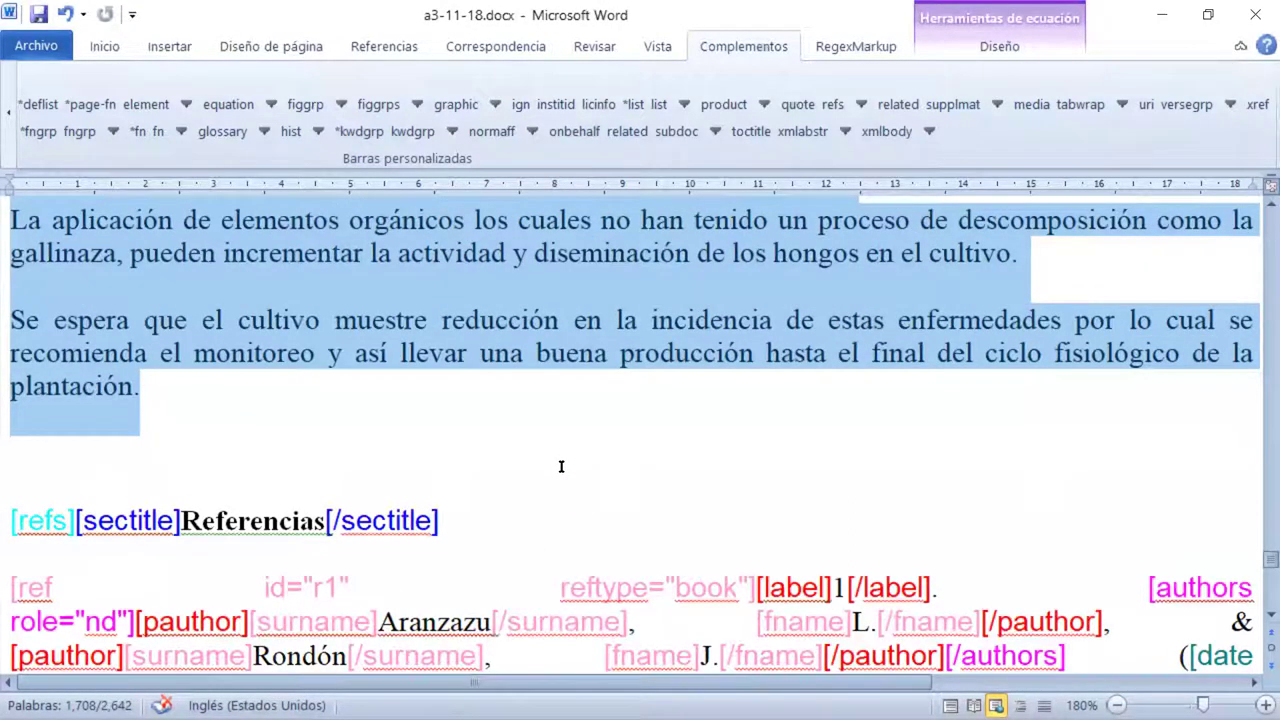
scroll(561, 466, up, 2)
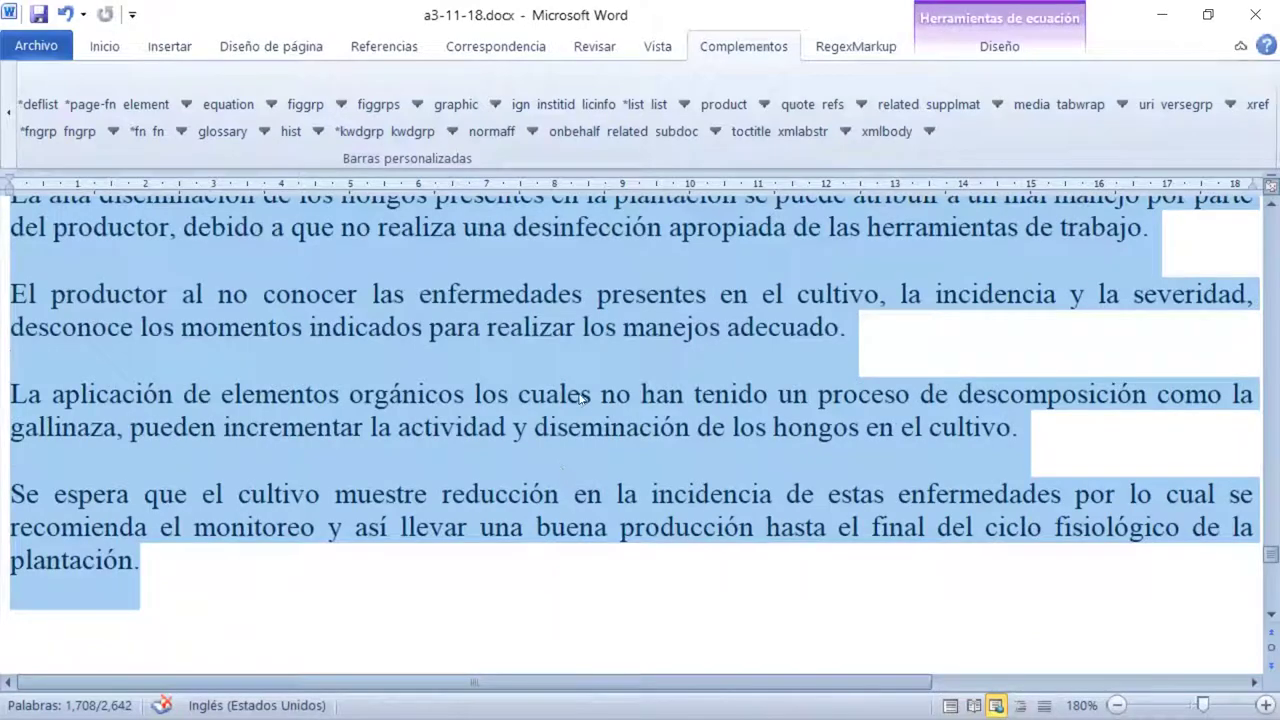
mouse_move(1259, 538)
mouse_down()
mouse_move(1262, 287)
mouse_move(1260, 555)
mouse_up()
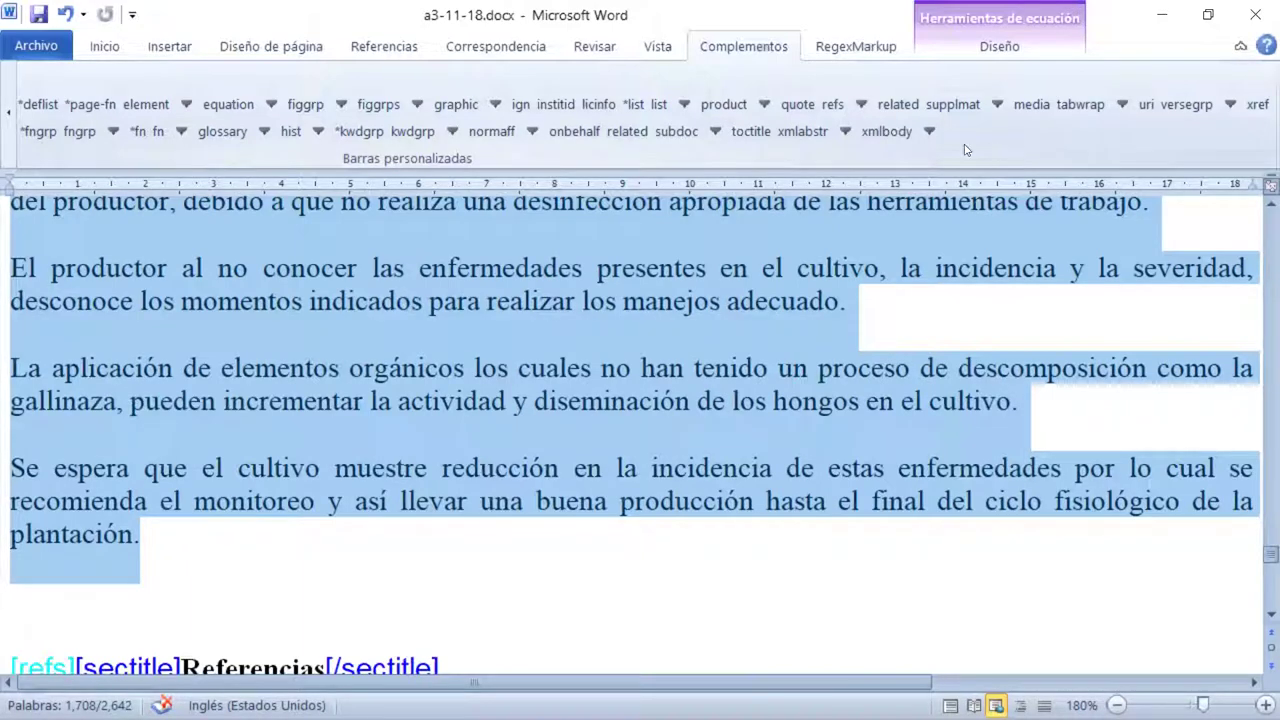
click(889, 132)
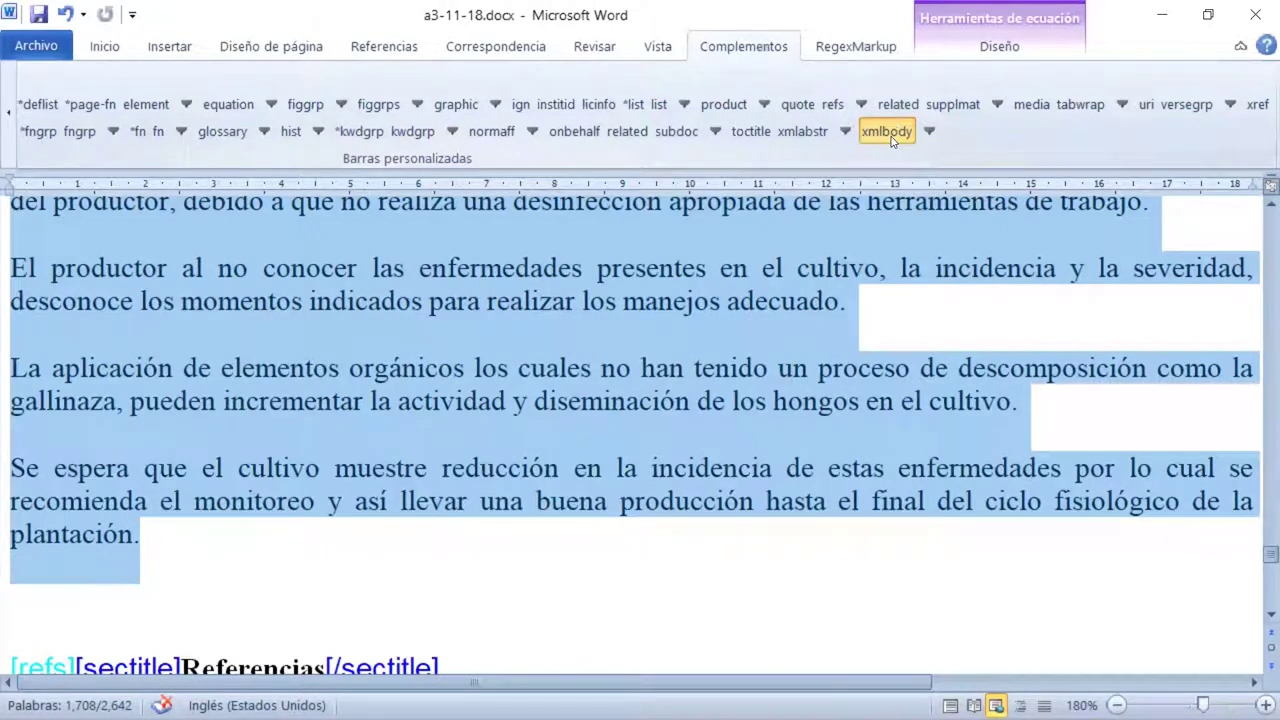
click(891, 137)
click(891, 137)
click(891, 137)
click(891, 137)
click(891, 137)
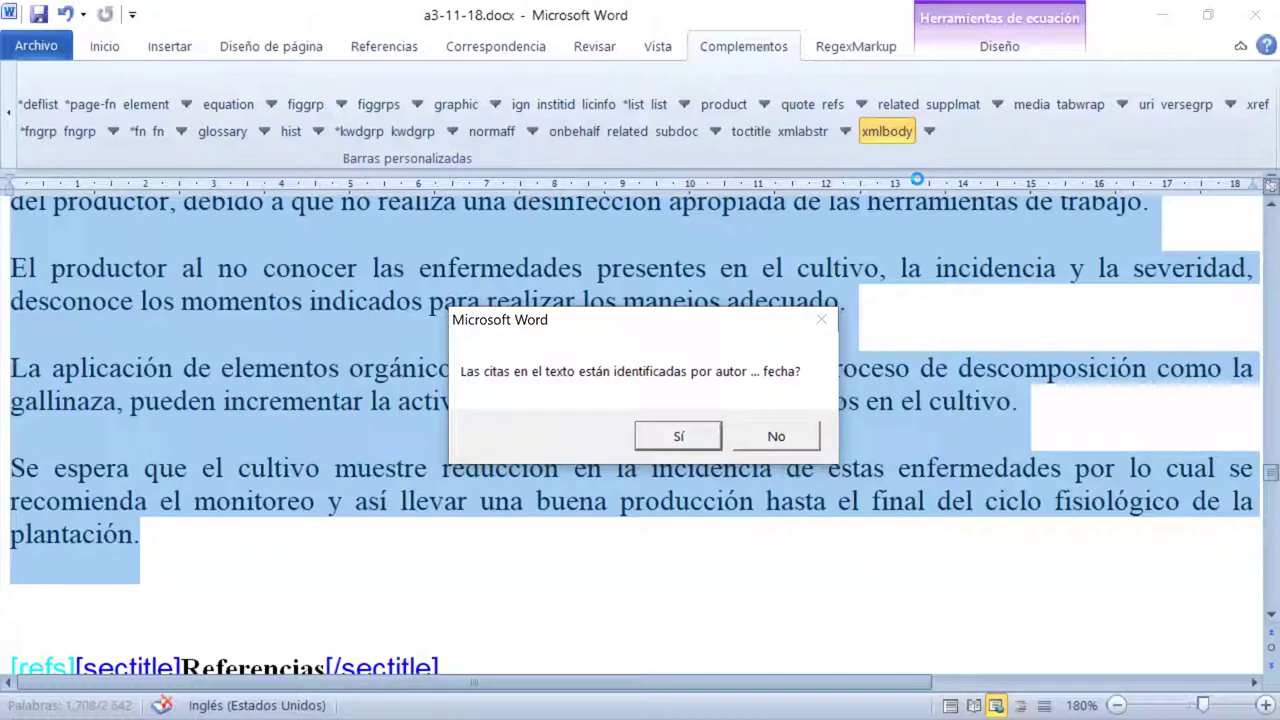
click(777, 437)
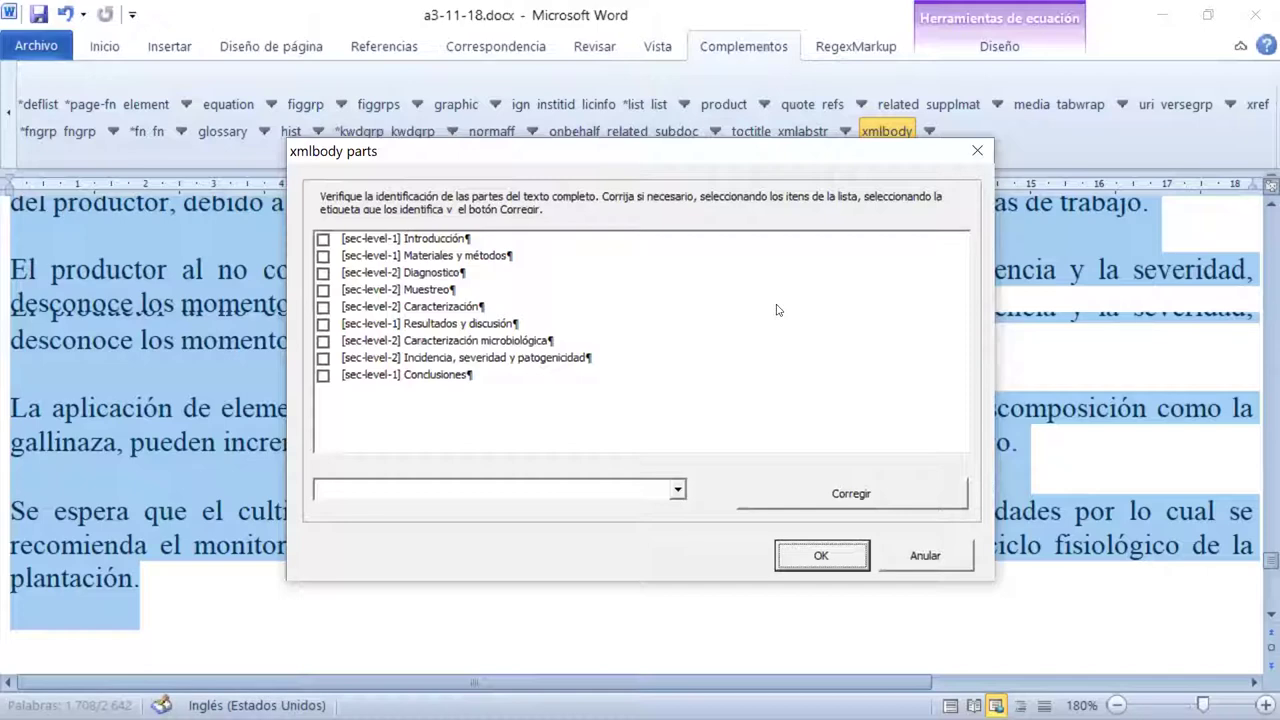
click(826, 558)
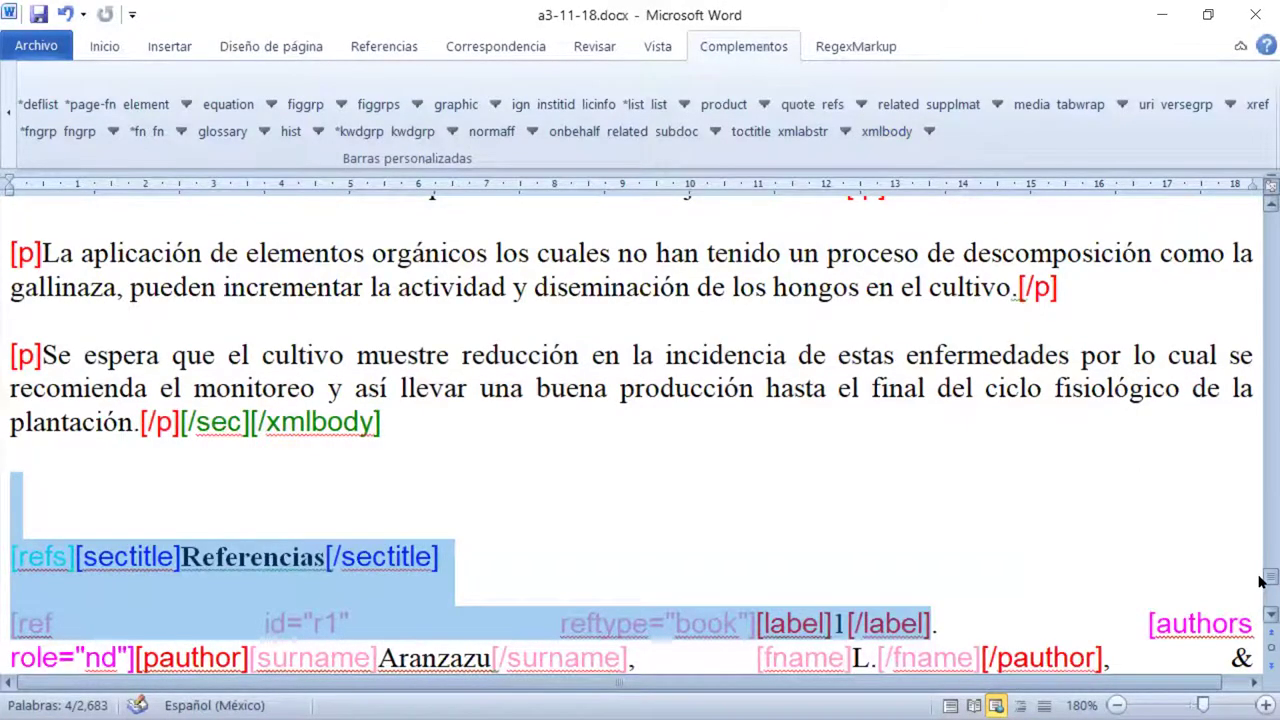
Go back to the start of the body and check the xmlbody, sec-type and sectitle tags around the Introducción heading.
mouse_move(1262, 580)
mouse_down()
mouse_move(1262, 300)
mouse_move(1262, 314)
mouse_up()
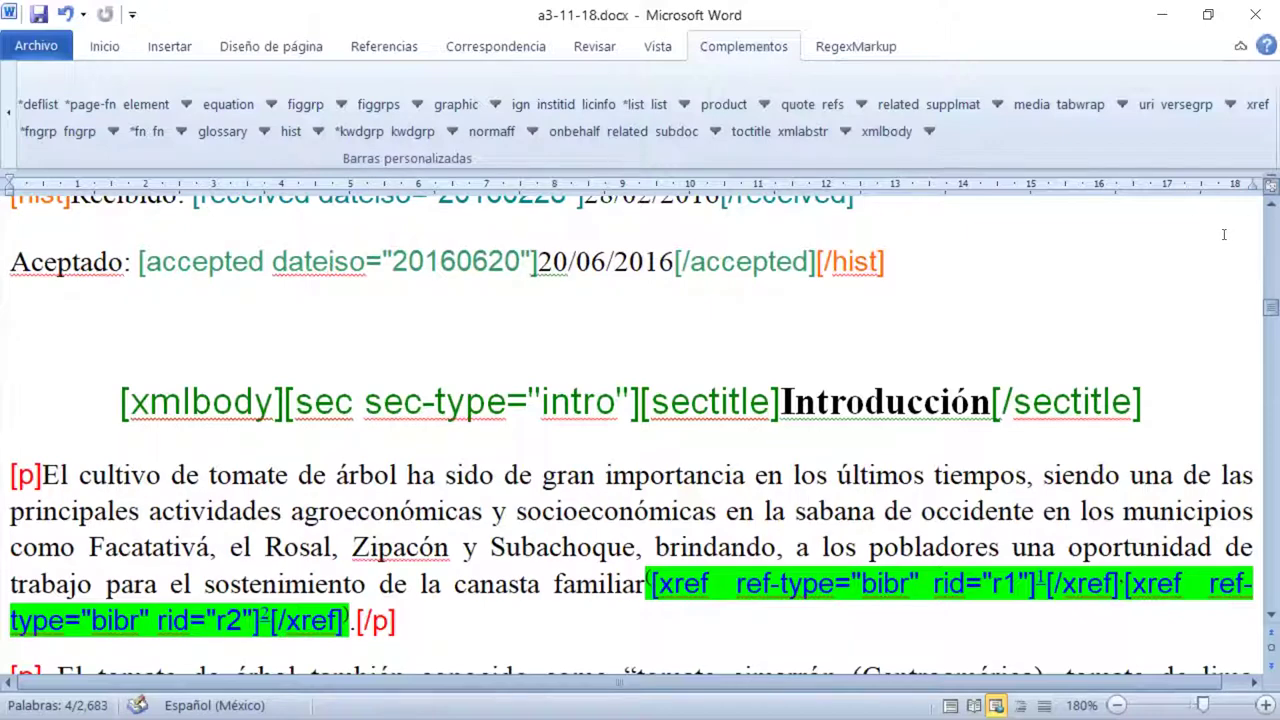
scroll(1223, 234, down, 1)
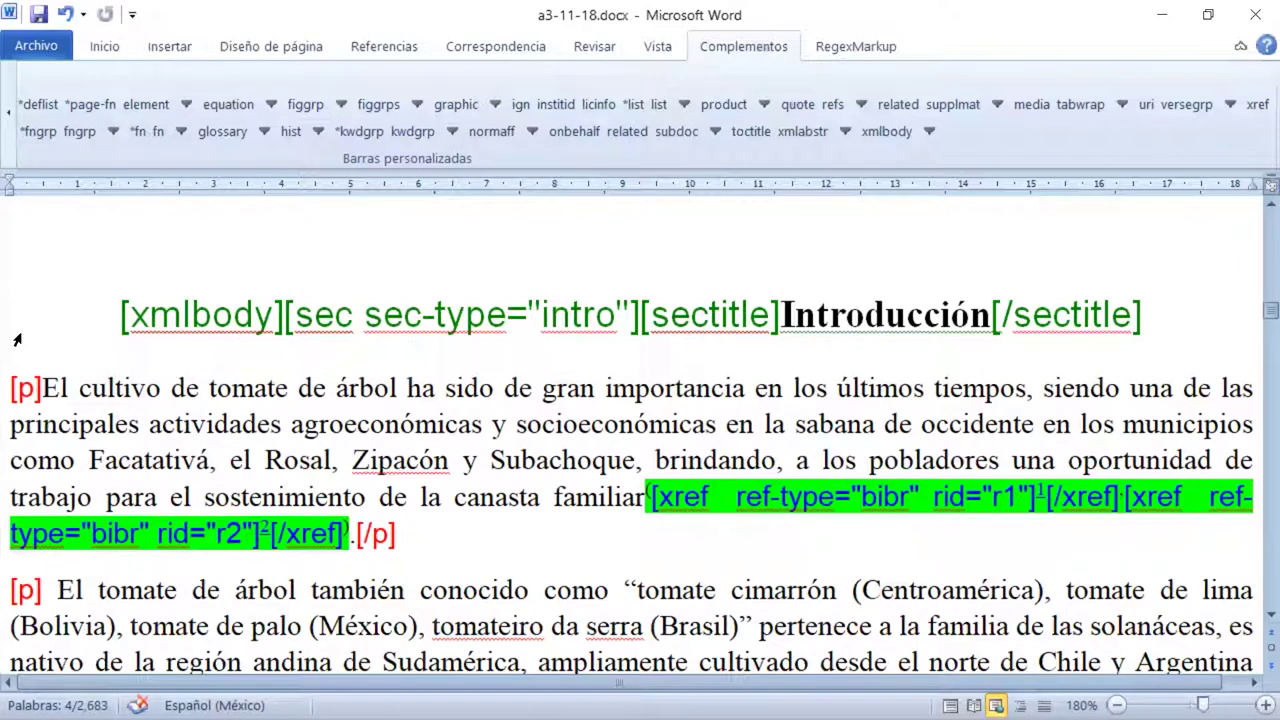
click(183, 334)
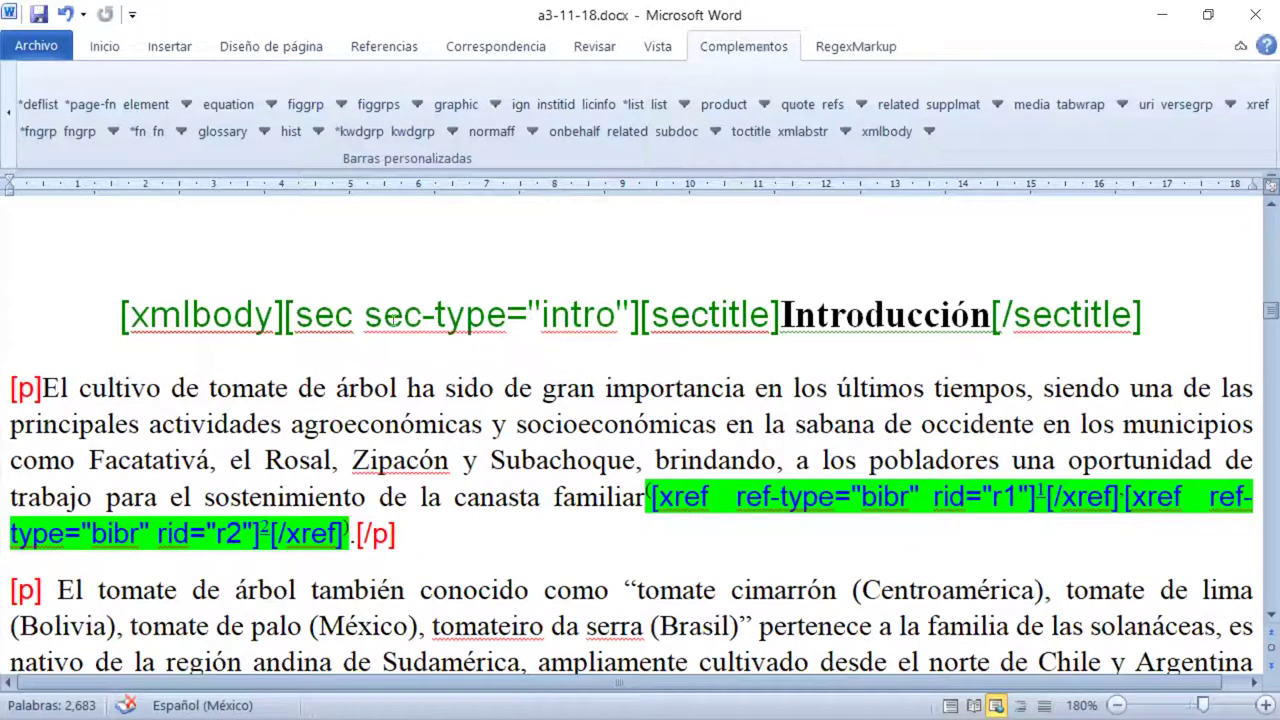
double_click(588, 318)
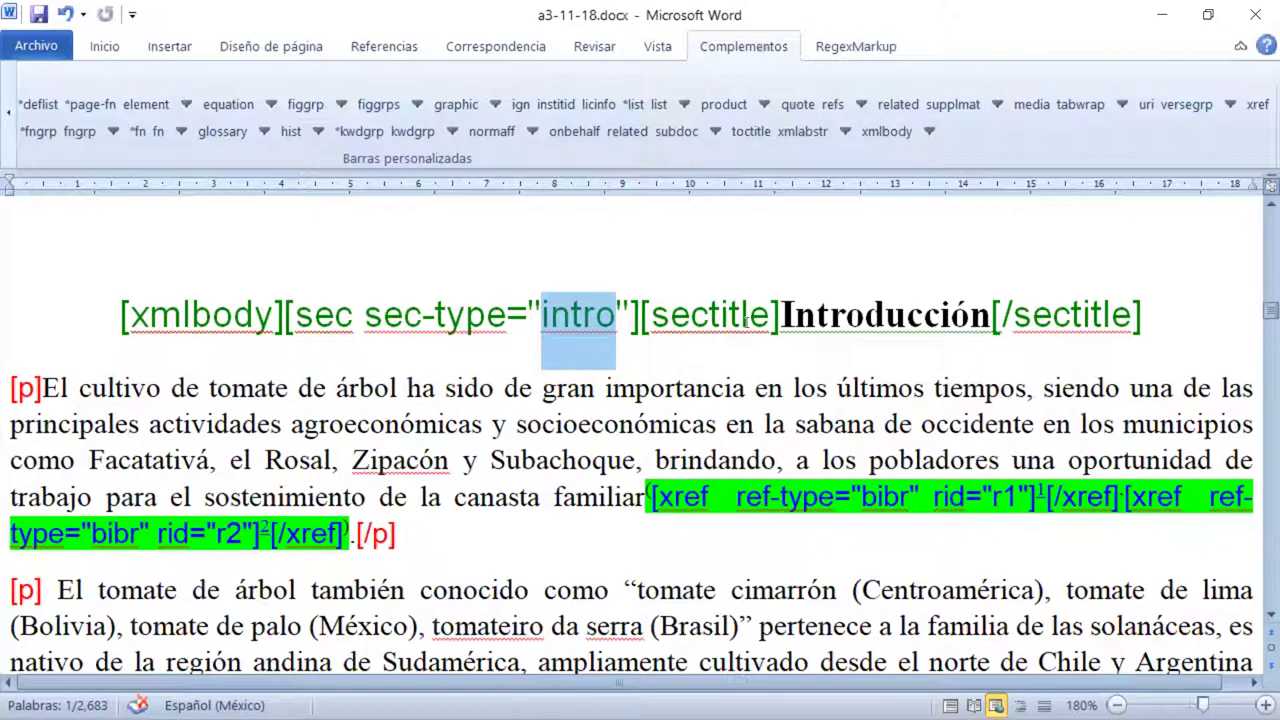
click(957, 237)
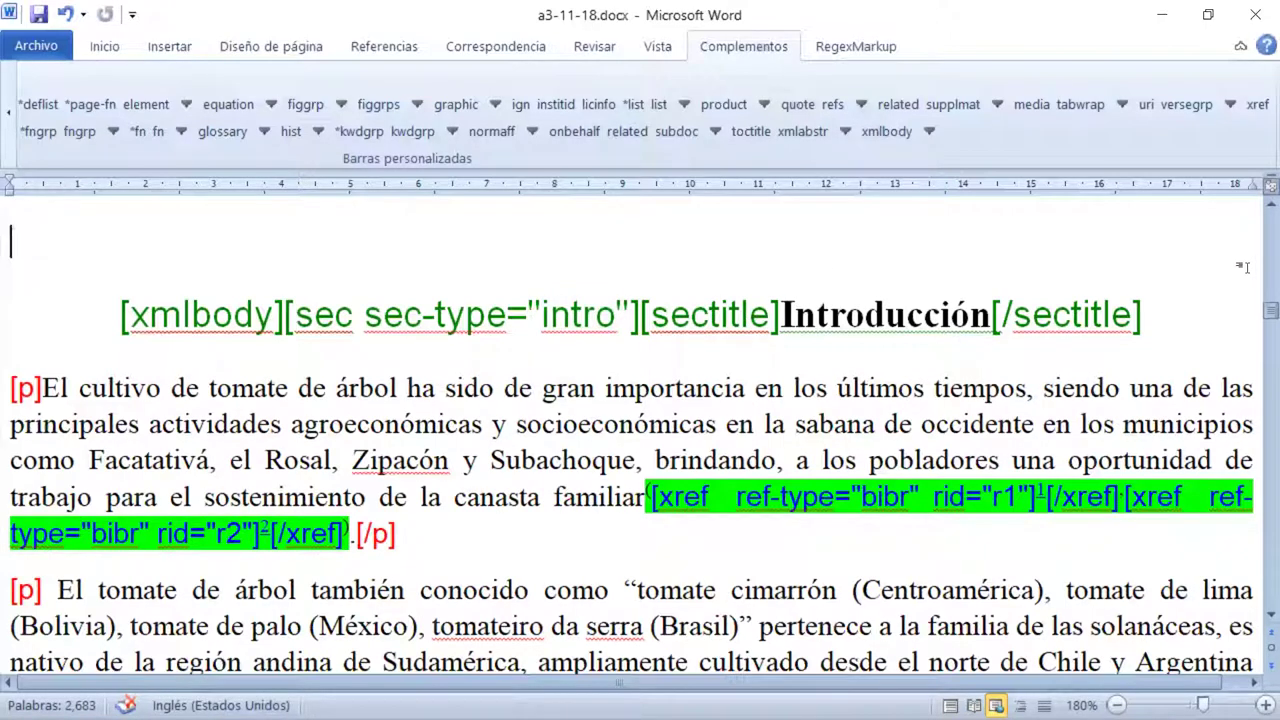
Check the bibliographic xref tags in the first Introducción paragraph, comparing each rid with its superscript citation number.
scroll(1249, 268, down, 1)
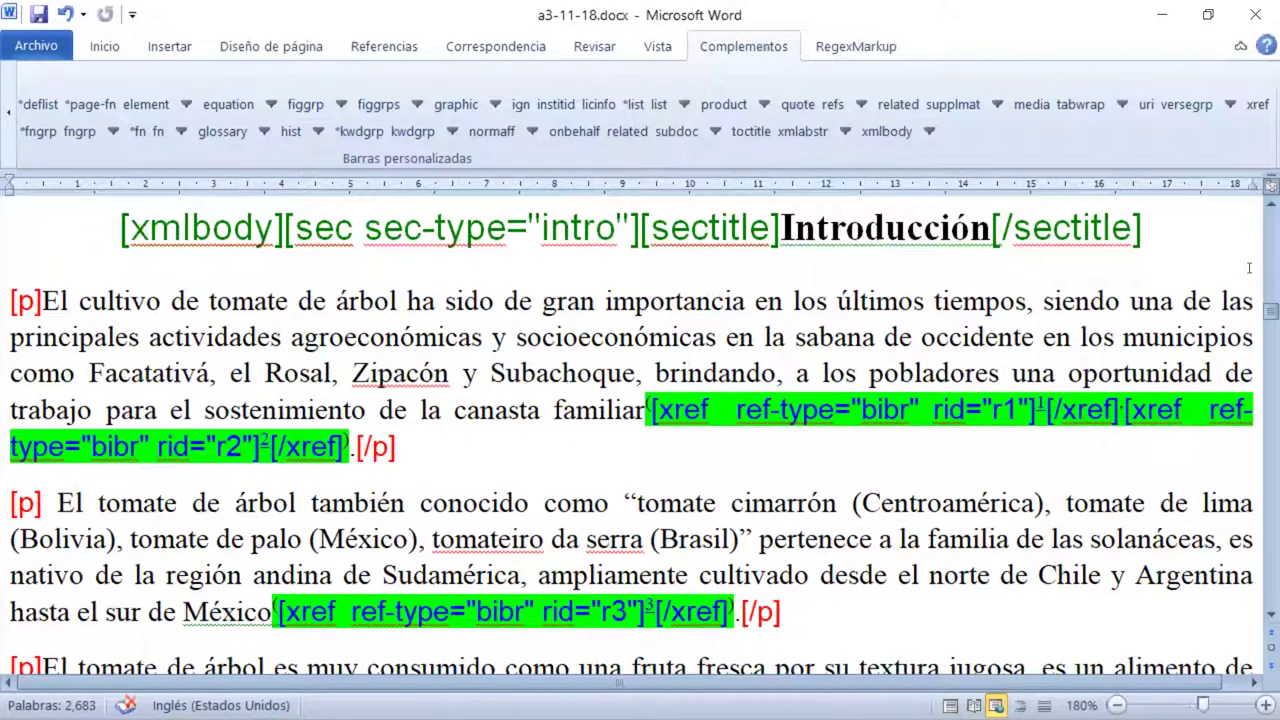
scroll(1249, 268, down, 1)
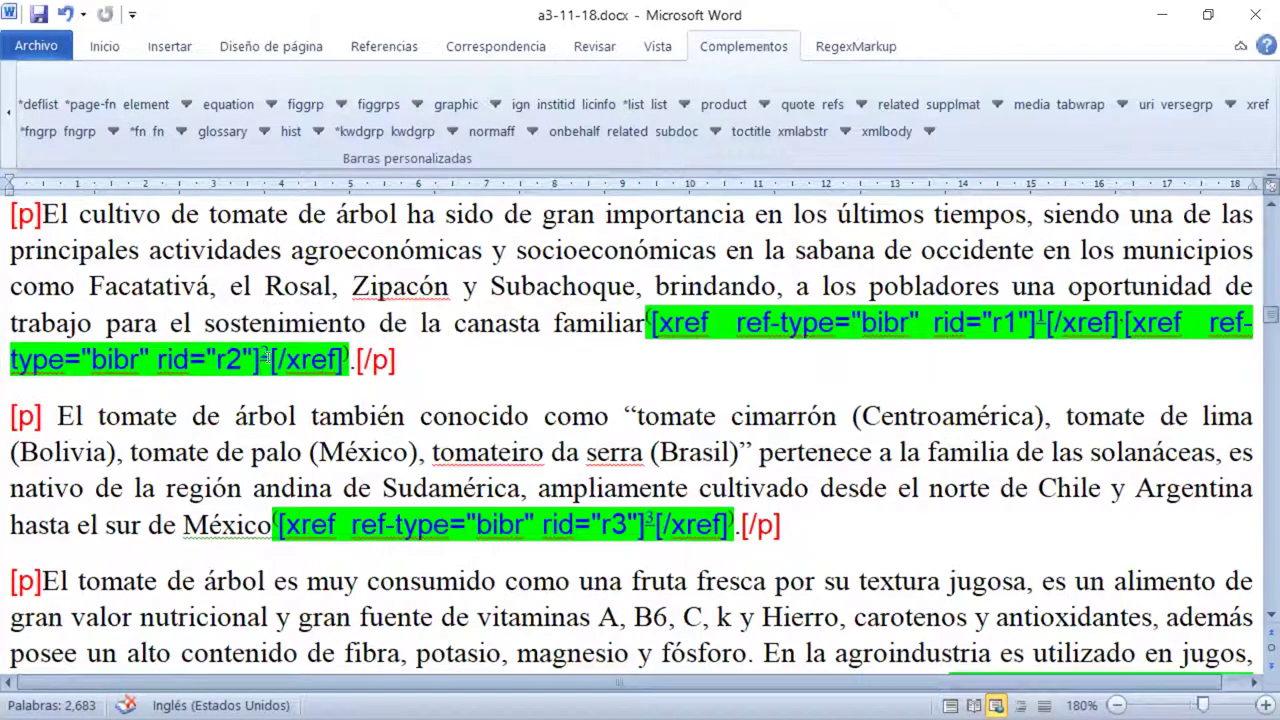
double_click(265, 356)
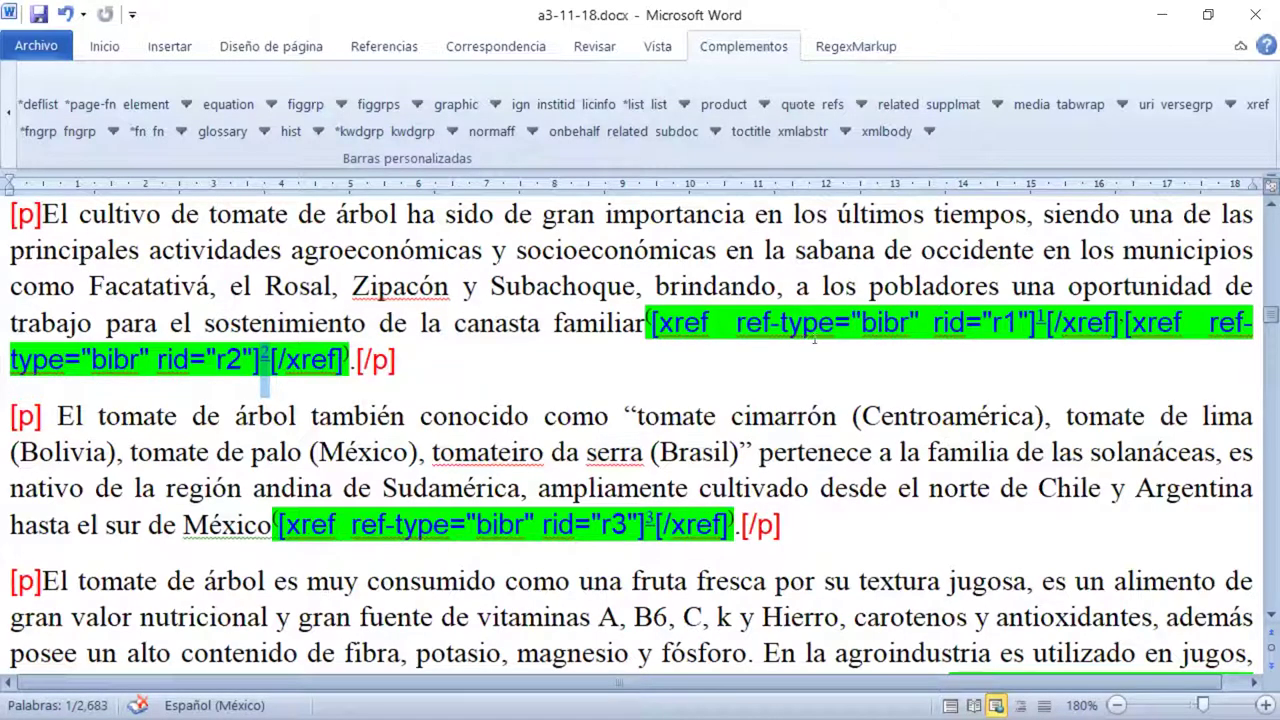
click(1045, 318)
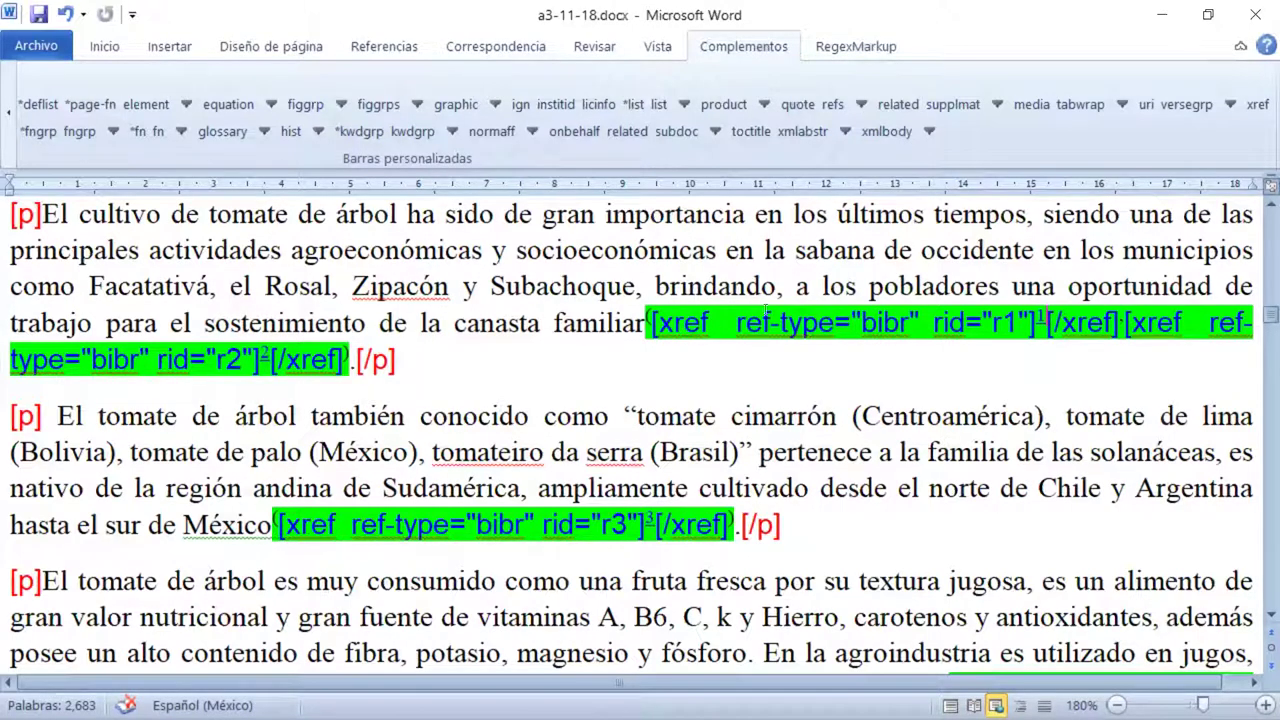
double_click(1003, 322)
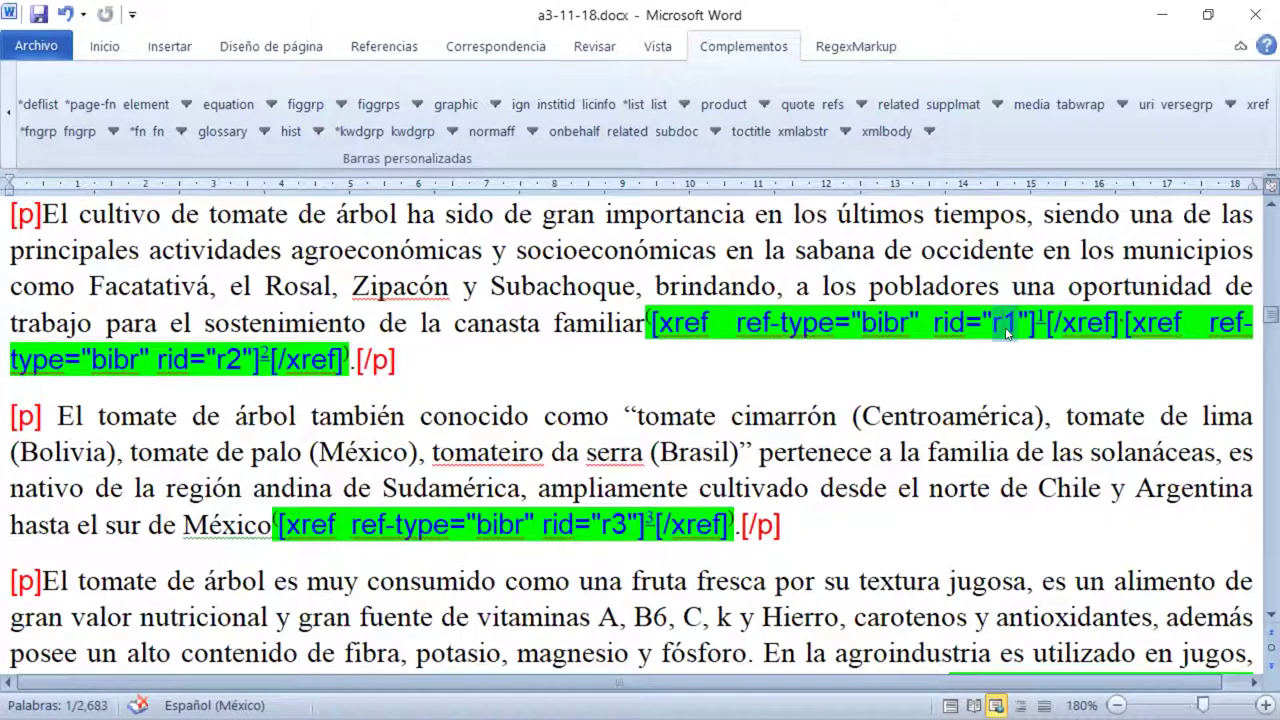
double_click(1006, 330)
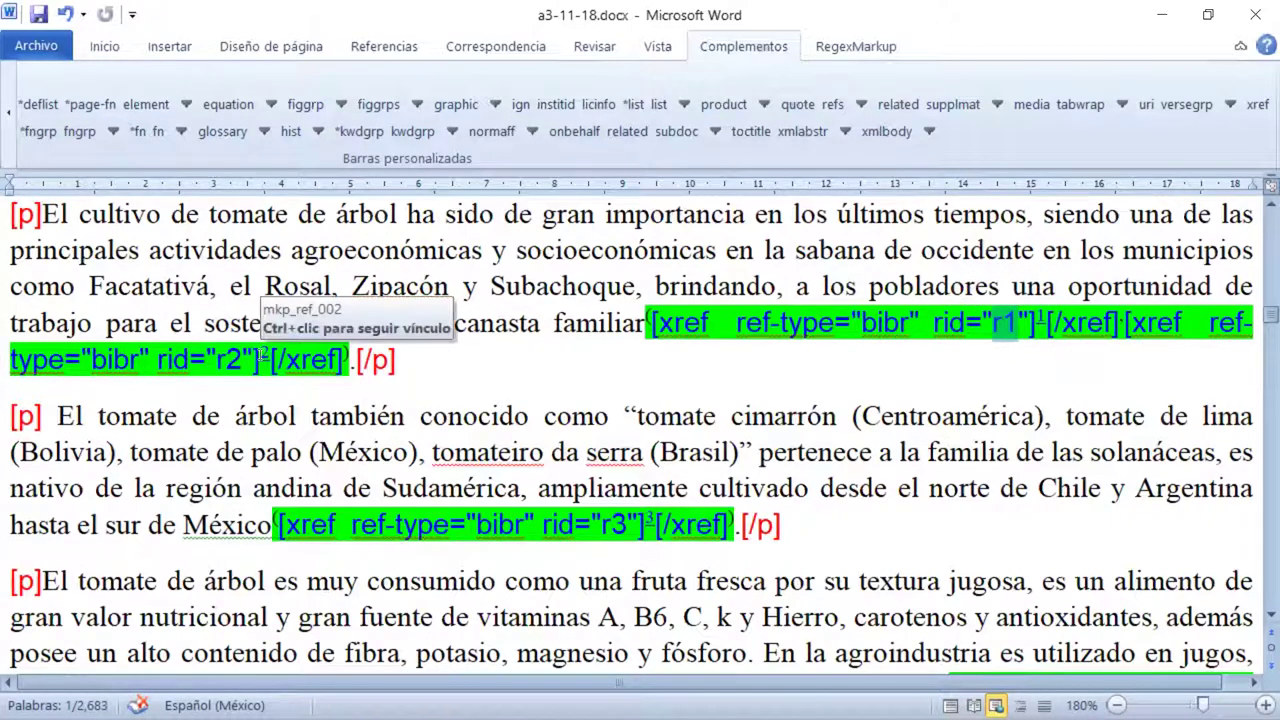
click(262, 355)
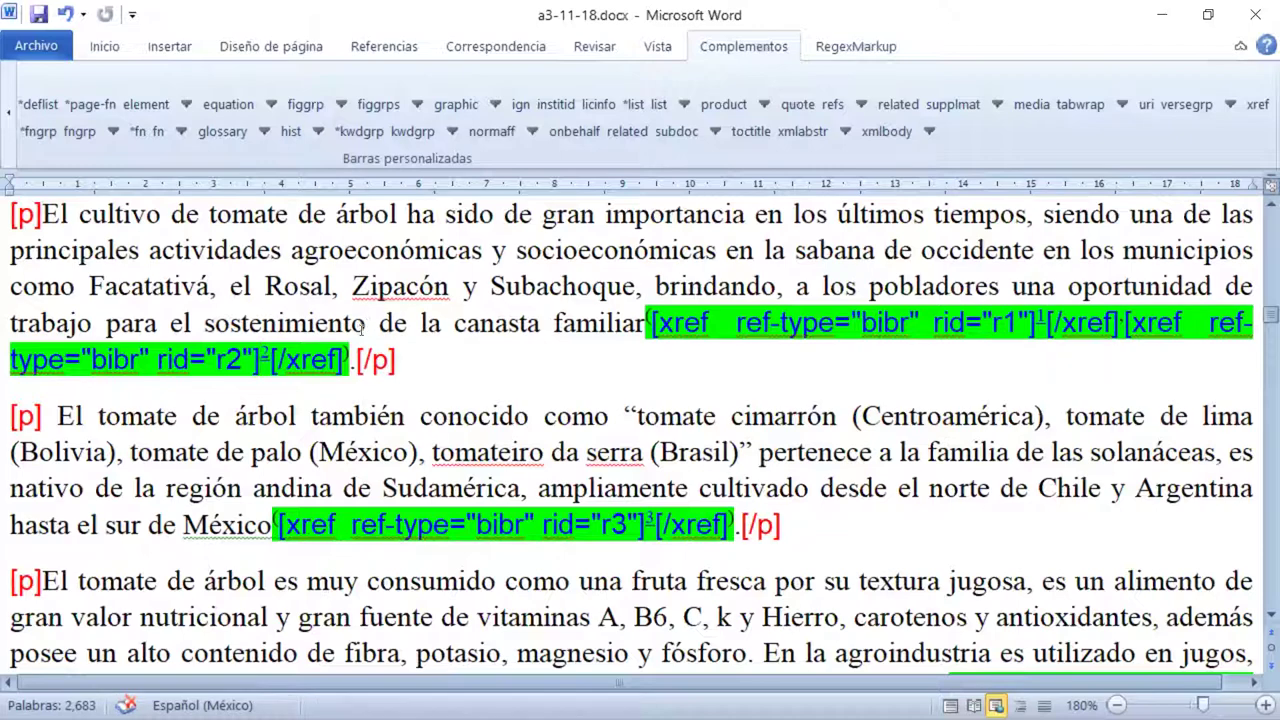
double_click(231, 358)
click(231, 358)
Check the bibliographic xref tags and their rid values in the remaining Introducción paragraphs that contain citations.
scroll(866, 242, down, 3)
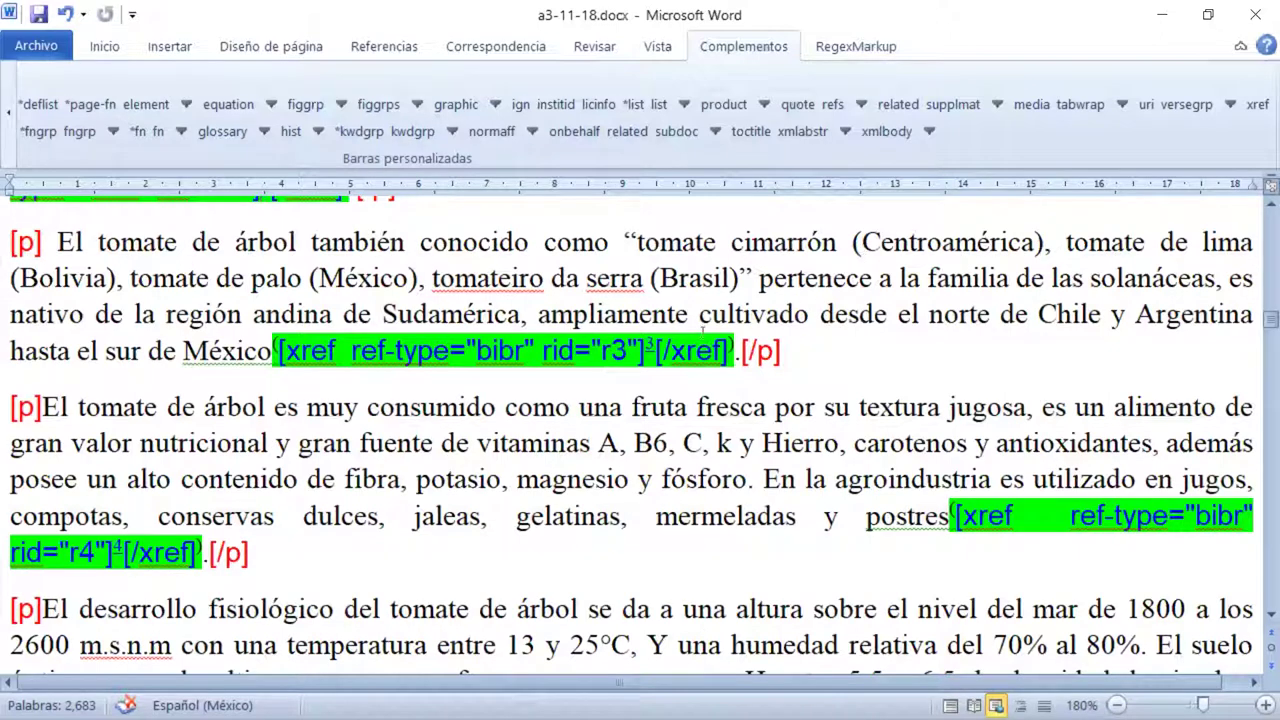
click(657, 350)
click(650, 350)
click(618, 352)
click(618, 352)
scroll(998, 282, down, 2)
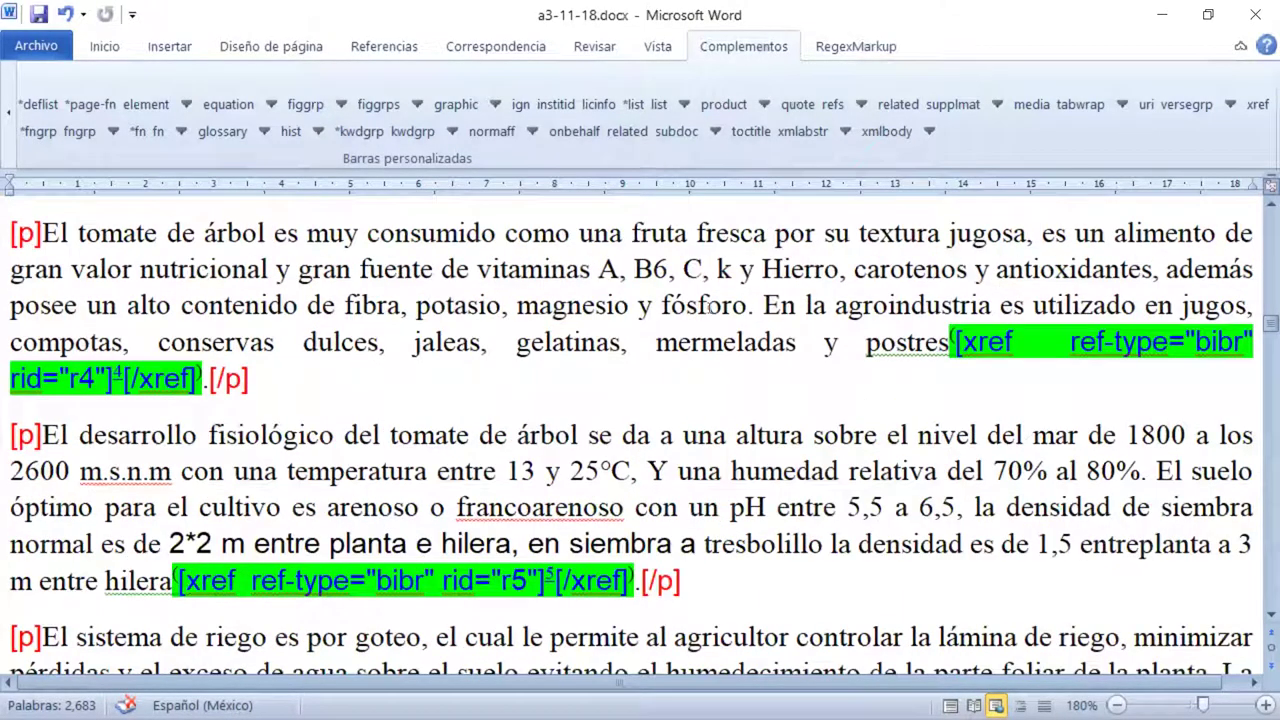
scroll(510, 340, down, 1)
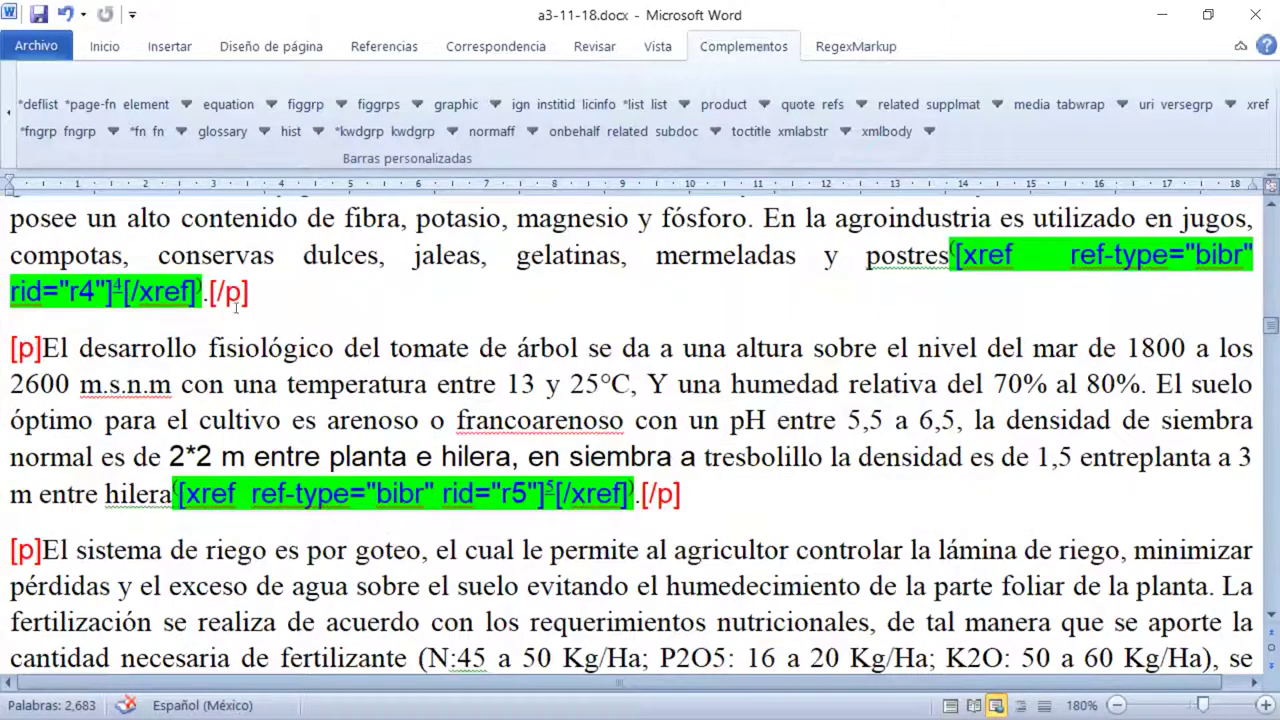
click(117, 291)
click(117, 291)
scroll(820, 254, down, 1)
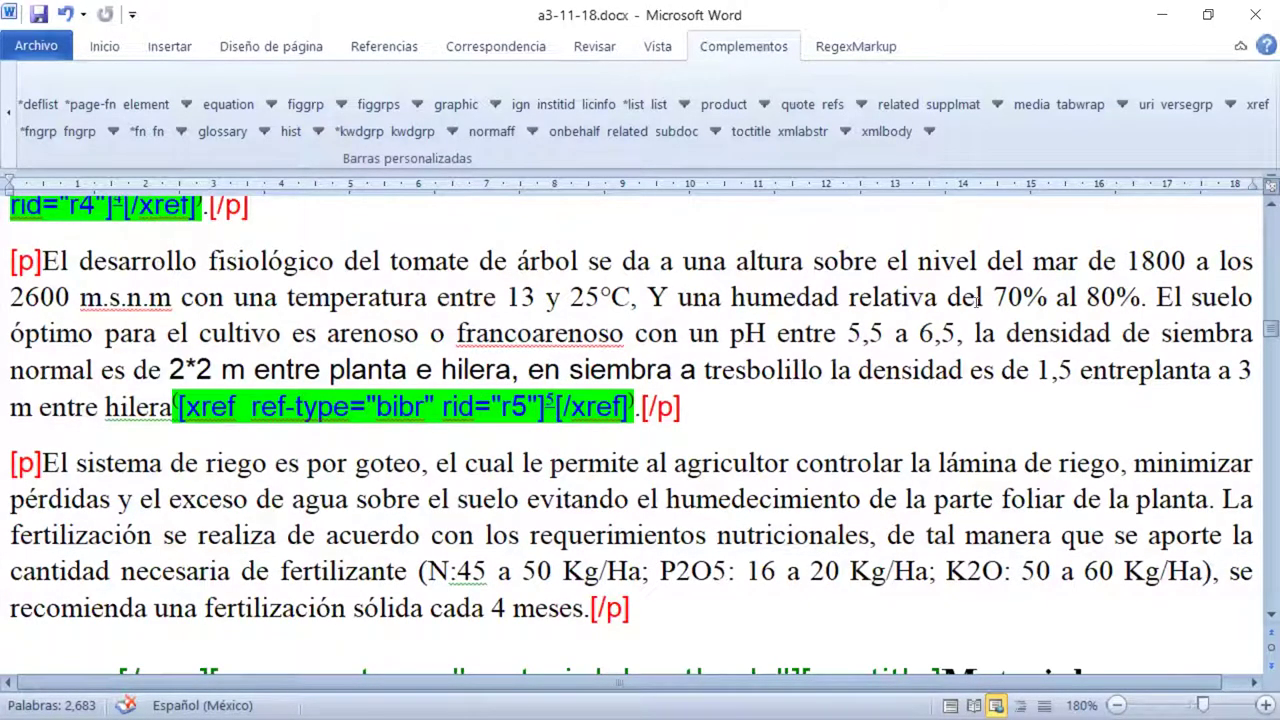
Check the sec tag and its sec-type value on the Materiales y métodos heading.
scroll(975, 301, down, 3)
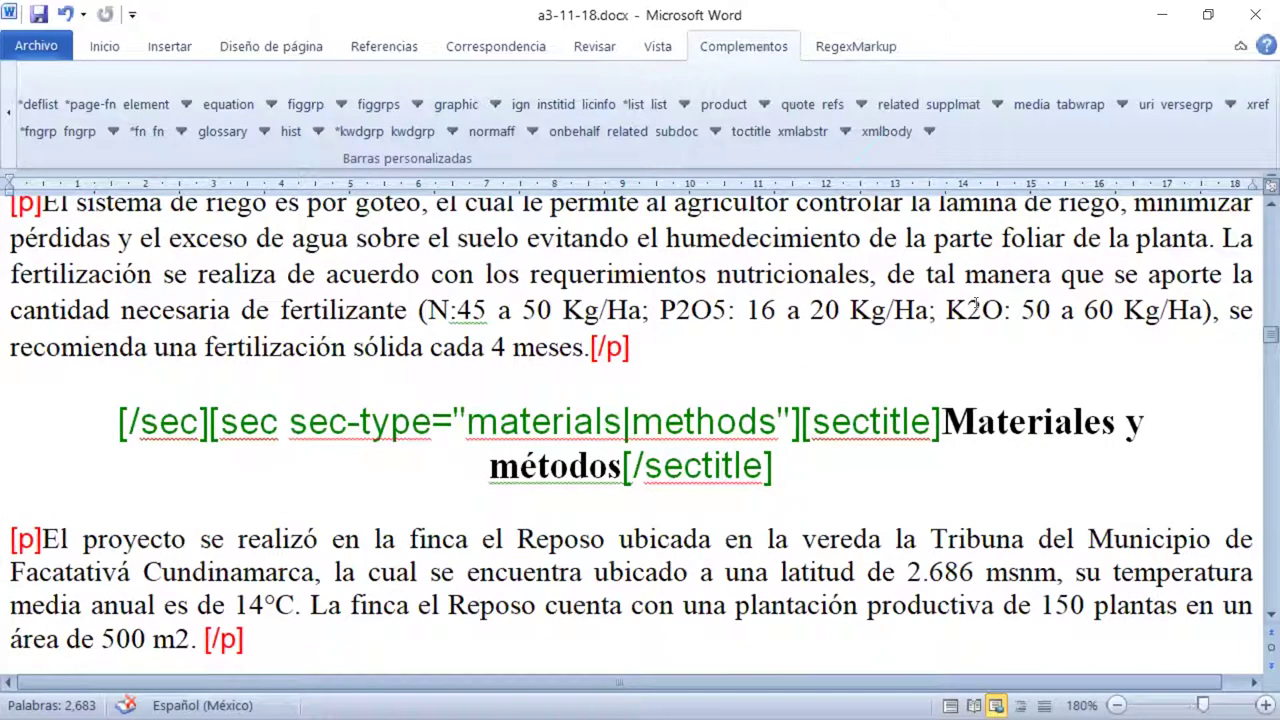
scroll(975, 305, down, 1)
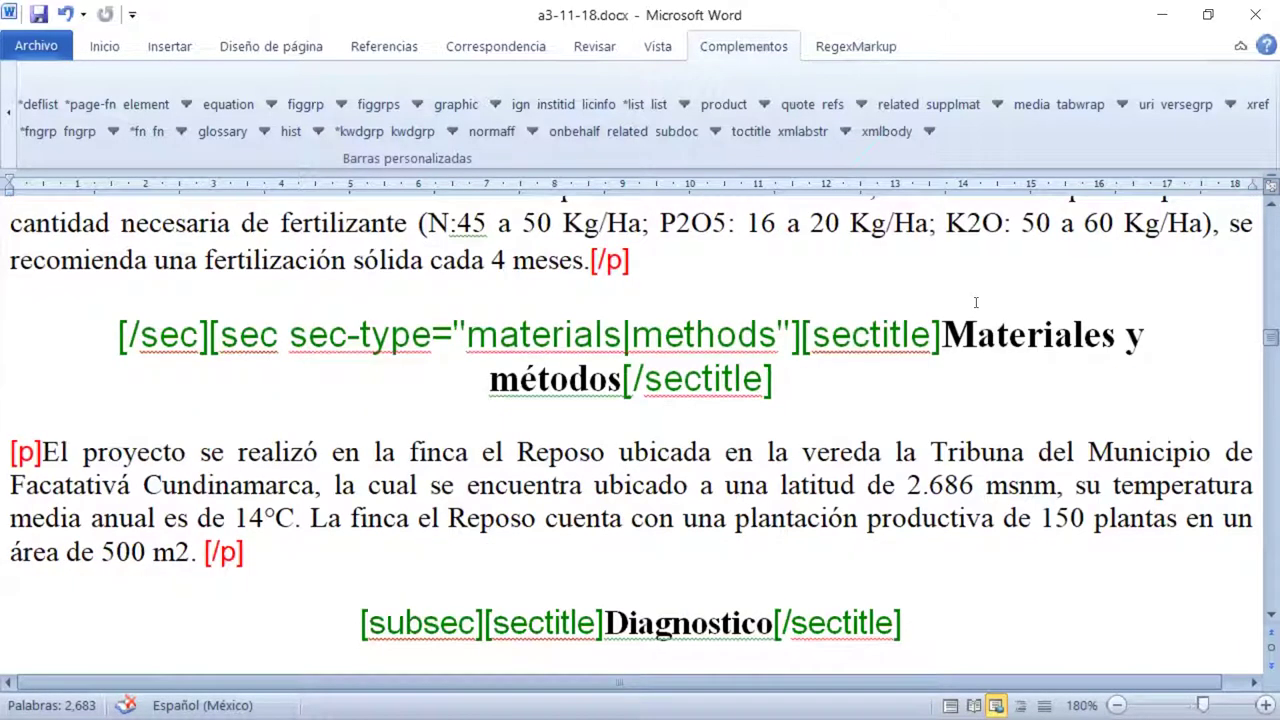
scroll(975, 302, down, 1)
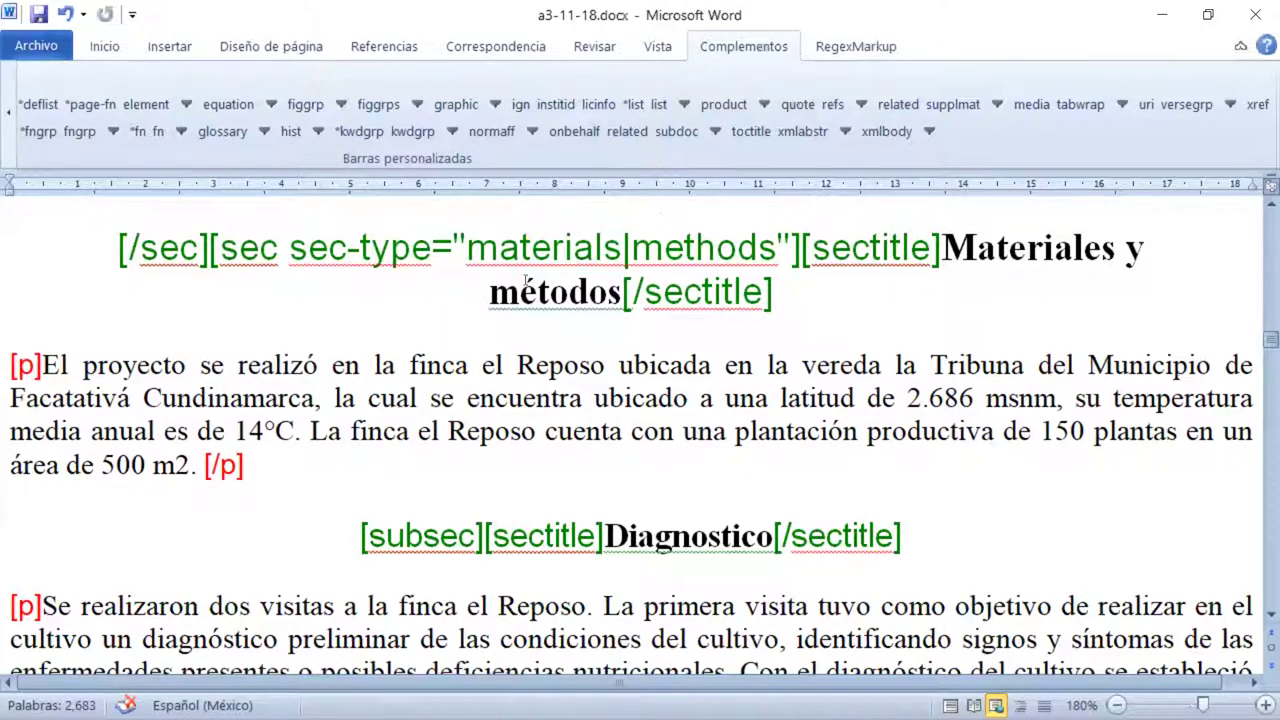
drag(466, 248, 778, 248)
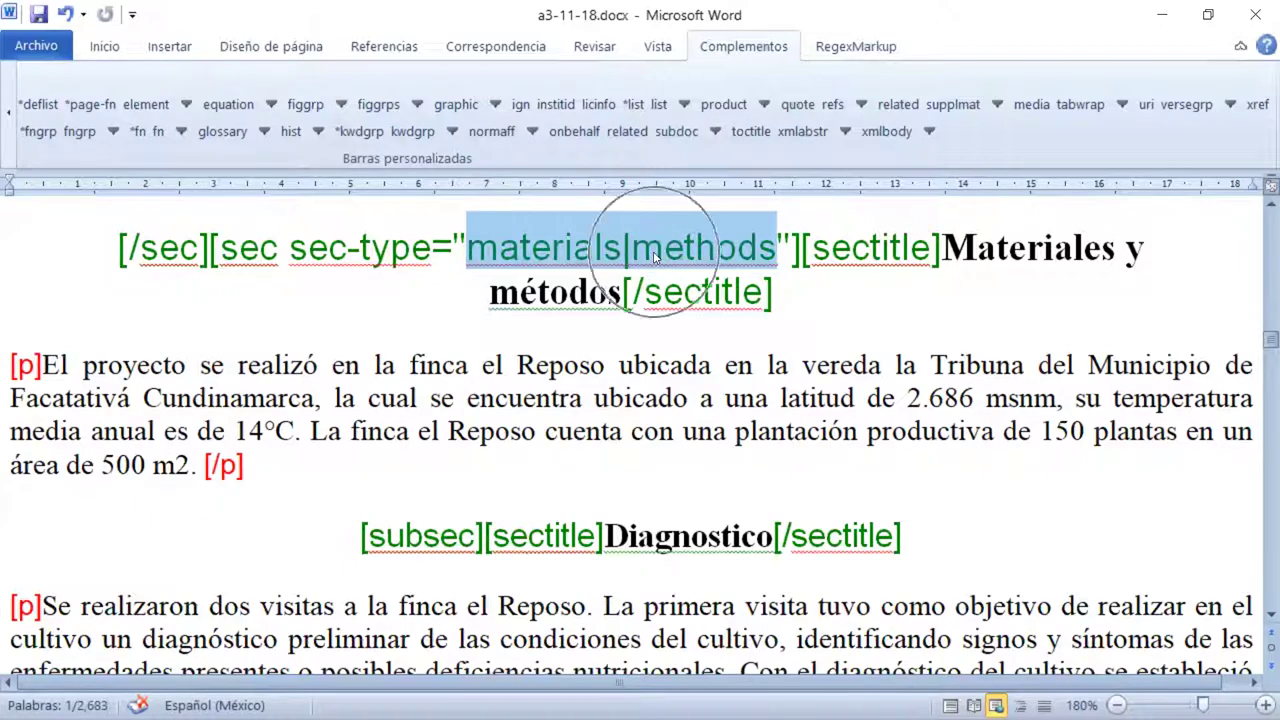
click(1065, 273)
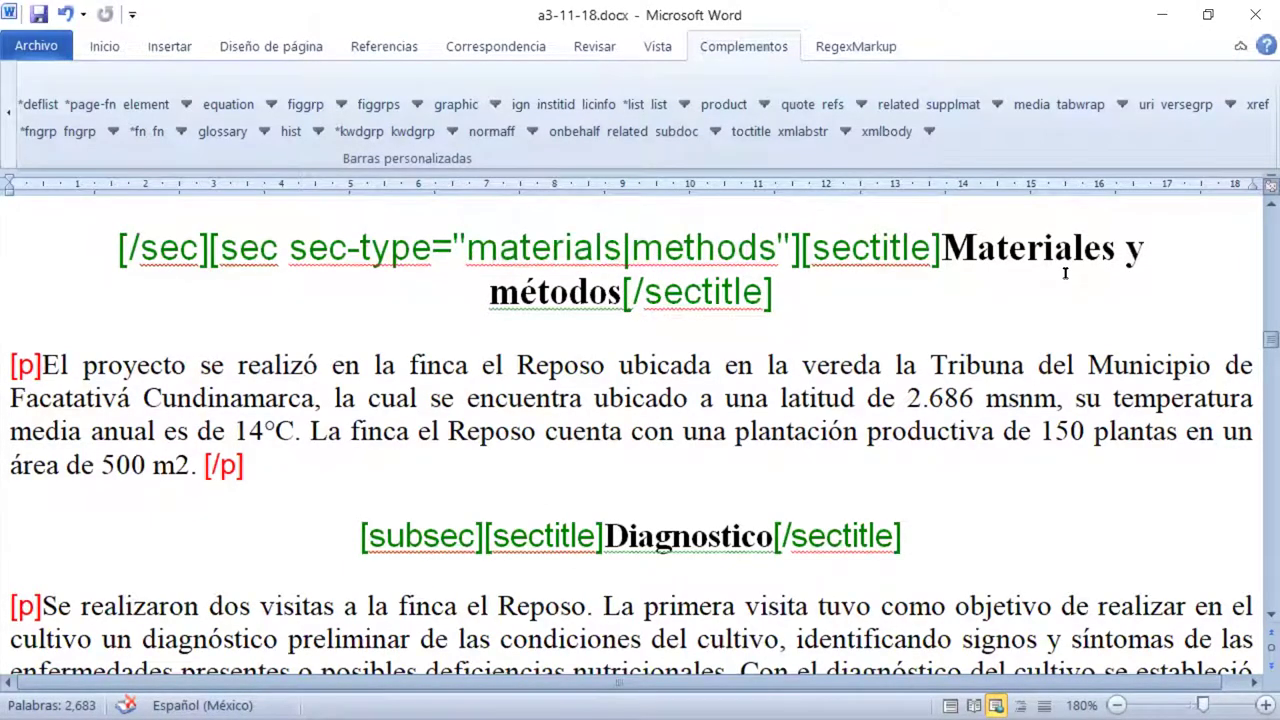
Check the subsec tags on the Diagnostico, Muestreo and Caracterización headings.
scroll(1065, 273, down, 3)
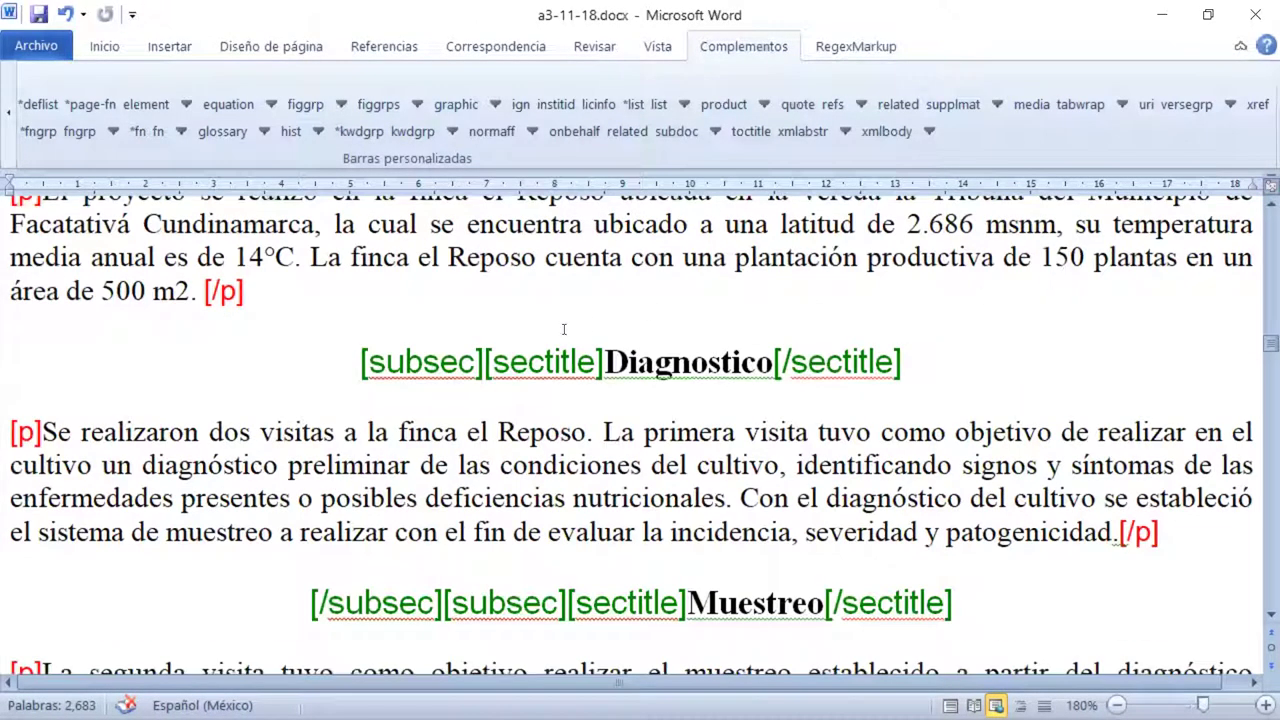
double_click(425, 372)
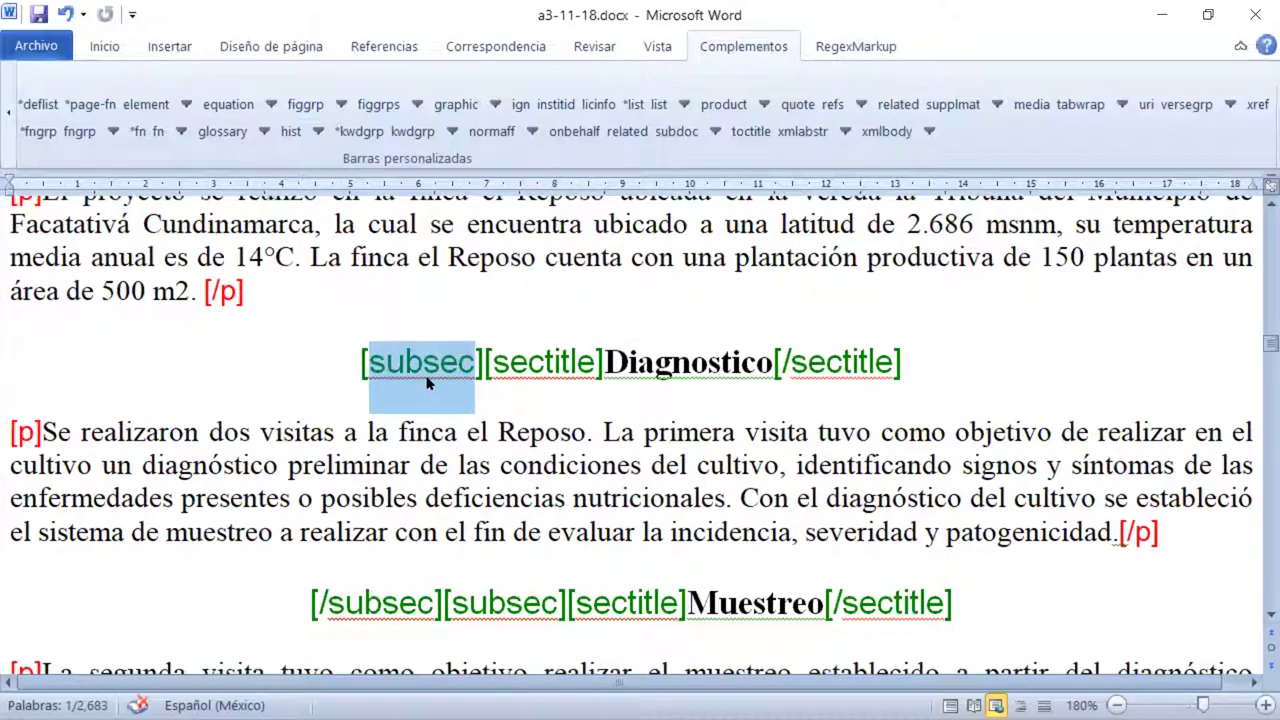
double_click(426, 381)
scroll(427, 382, down, 3)
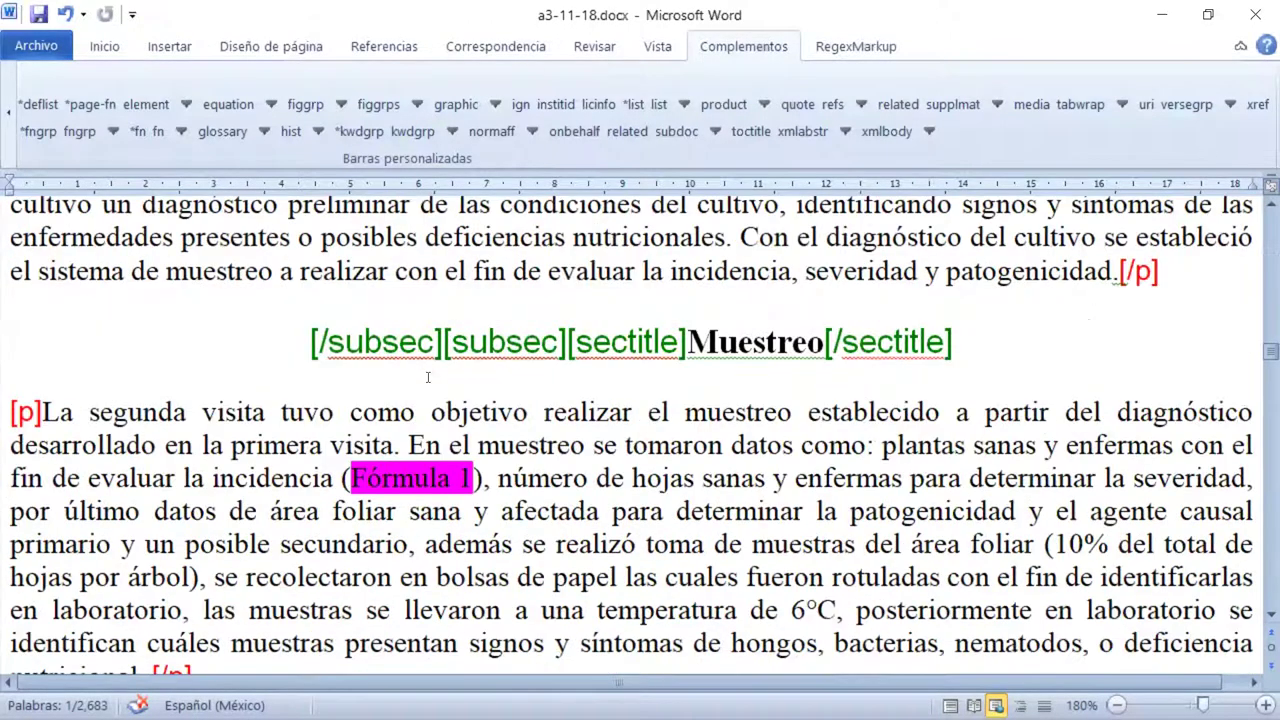
double_click(529, 343)
scroll(529, 343, down, 1)
scroll(529, 350, down, 2)
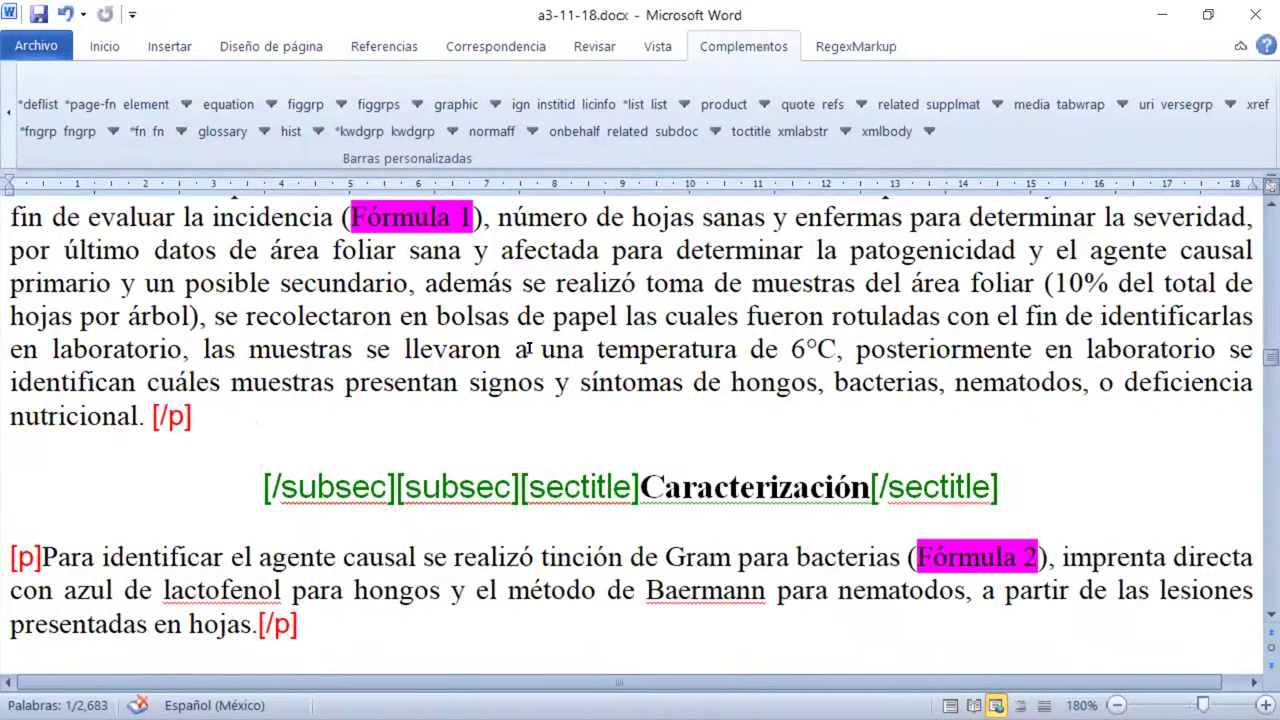
Tag the "Fórmula 1" mention in the Muestreo paragraph as an xref with ref-type Fórmula and rid e1.
scroll(529, 350, up, 1)
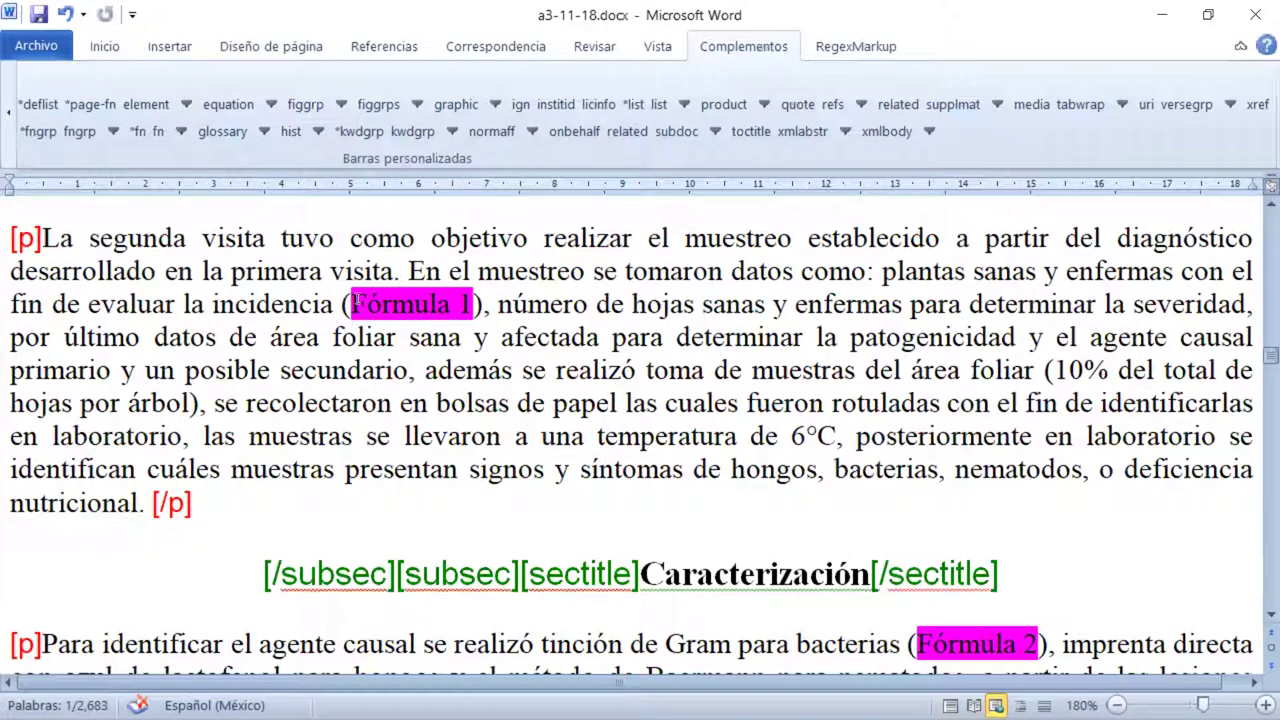
drag(350, 303, 470, 304)
drag(352, 304, 473, 305)
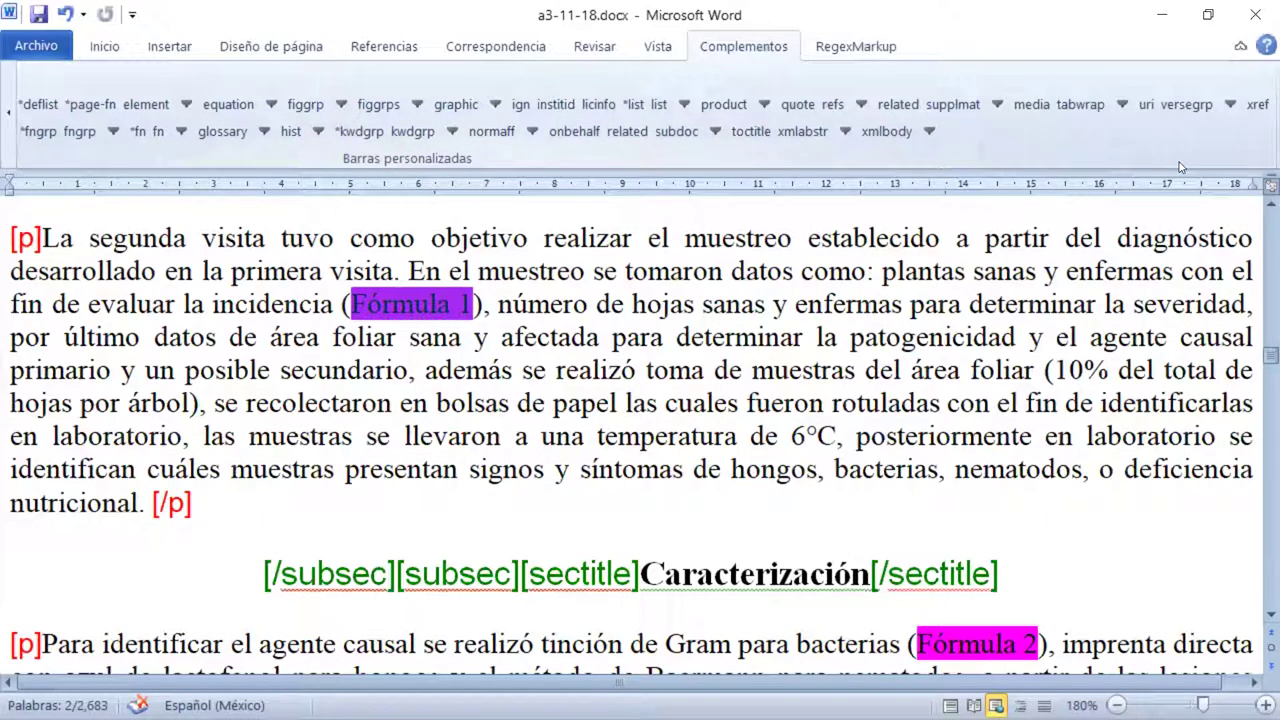
click(1257, 105)
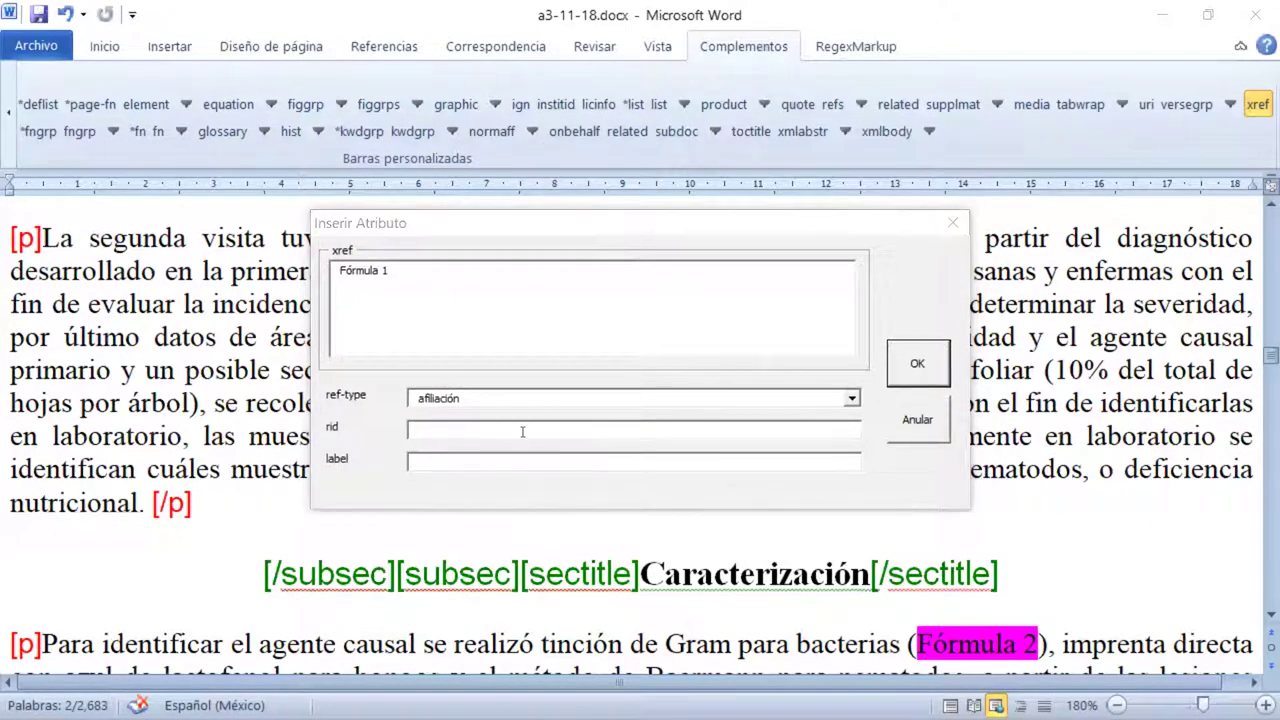
click(834, 397)
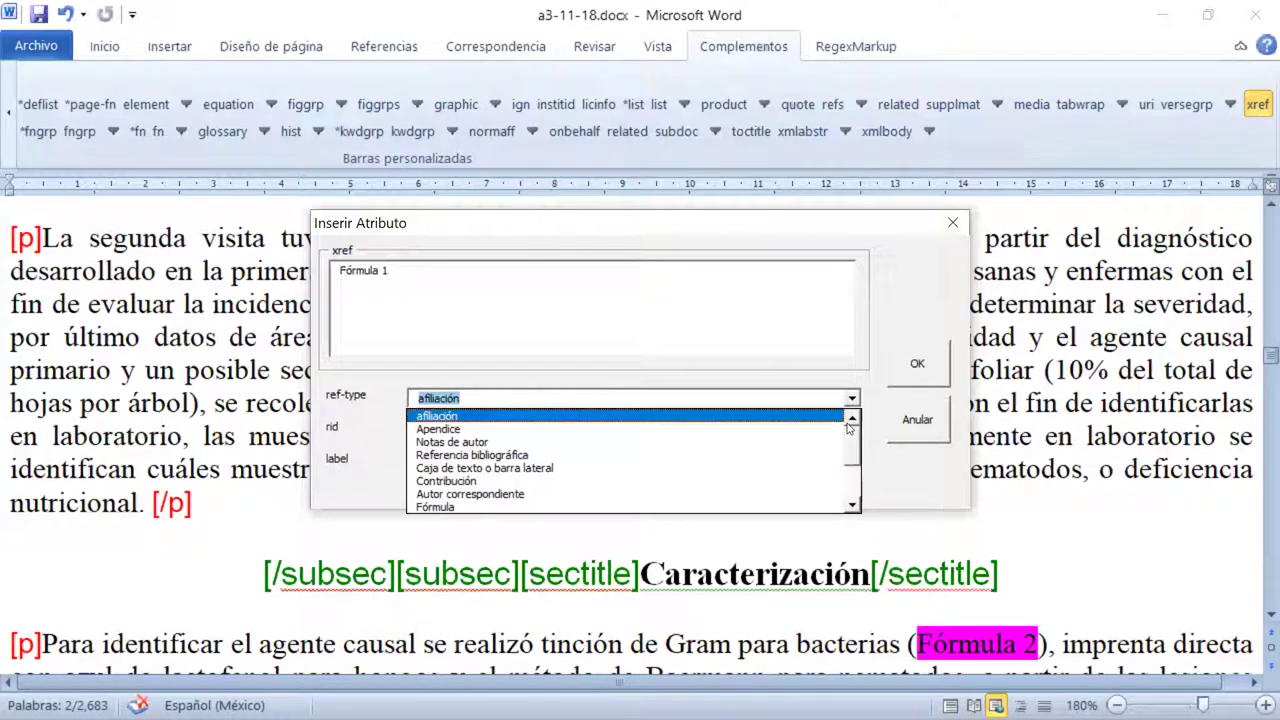
click(632, 507)
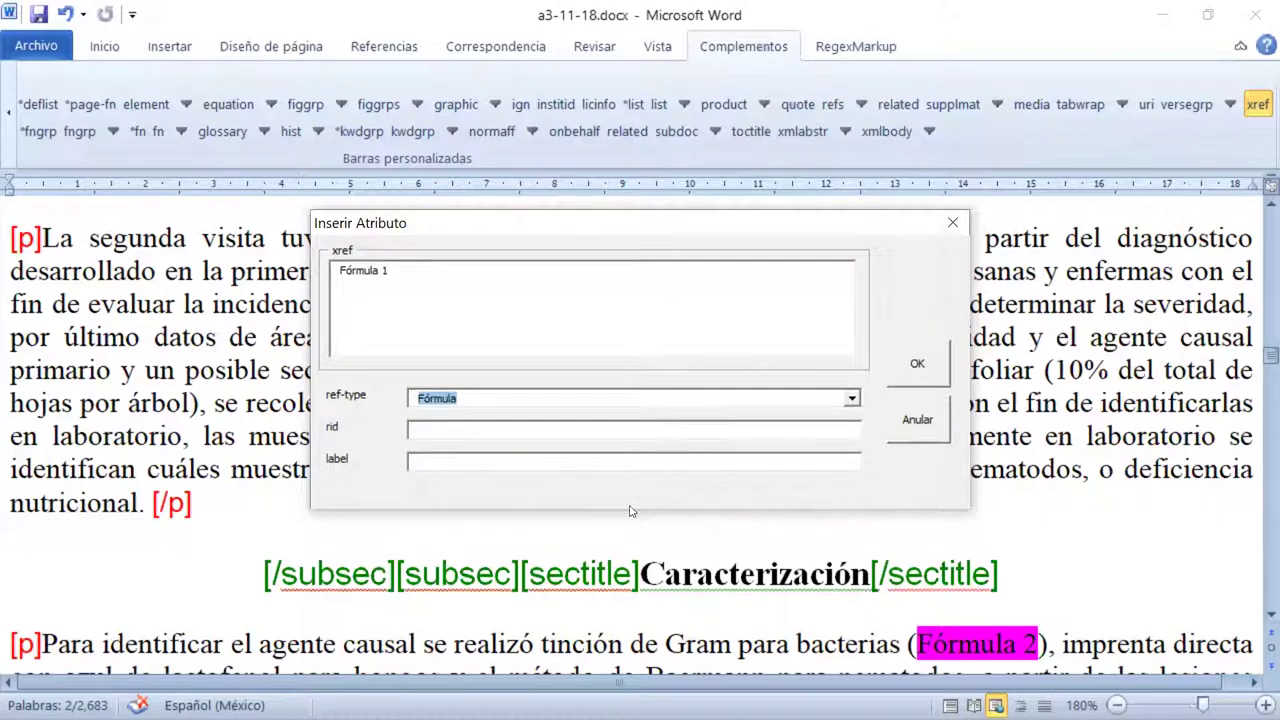
click(455, 428)
text(e1)
click(917, 363)
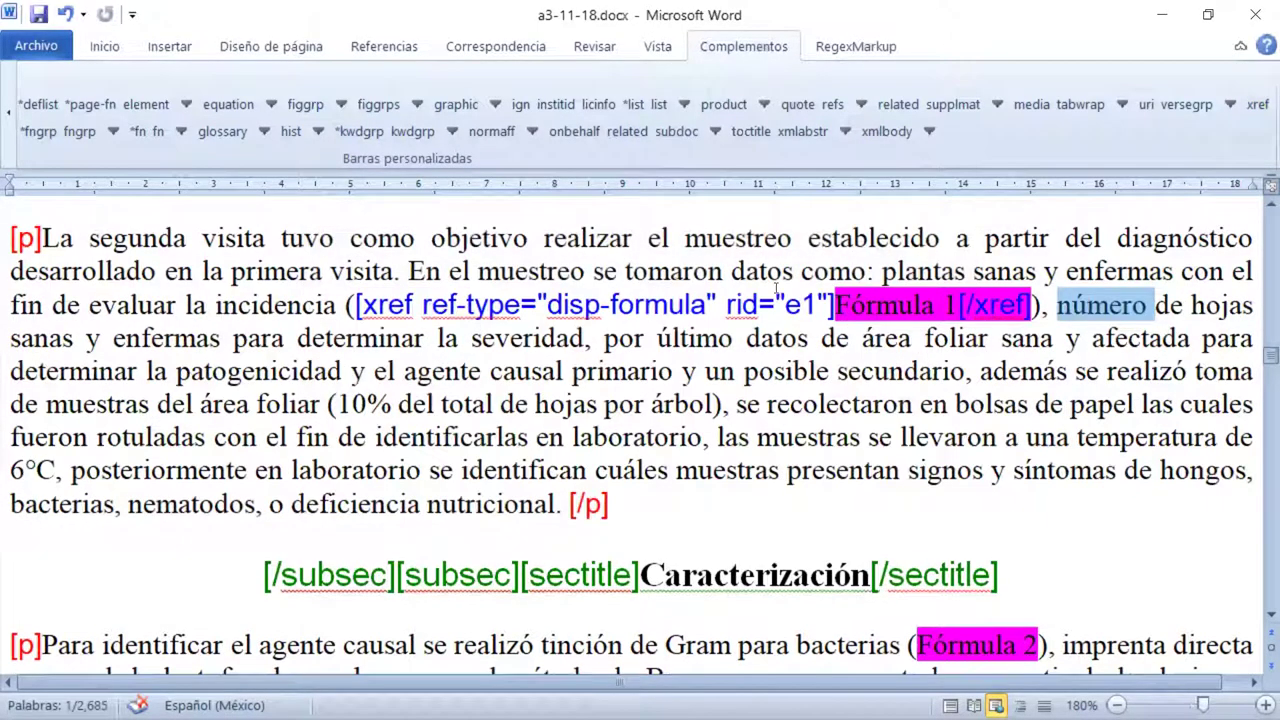
Check the ref-type and rid values in the xref tag around "Fórmula 1".
click(777, 300)
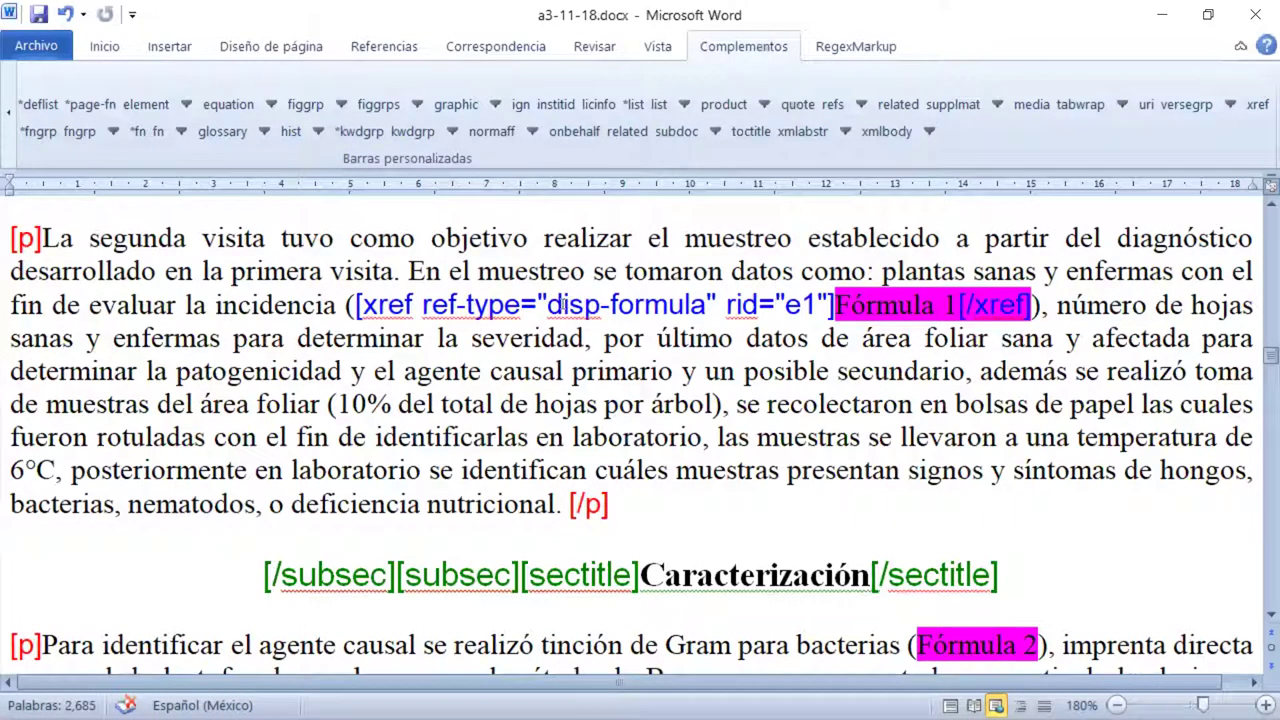
drag(562, 304, 679, 312)
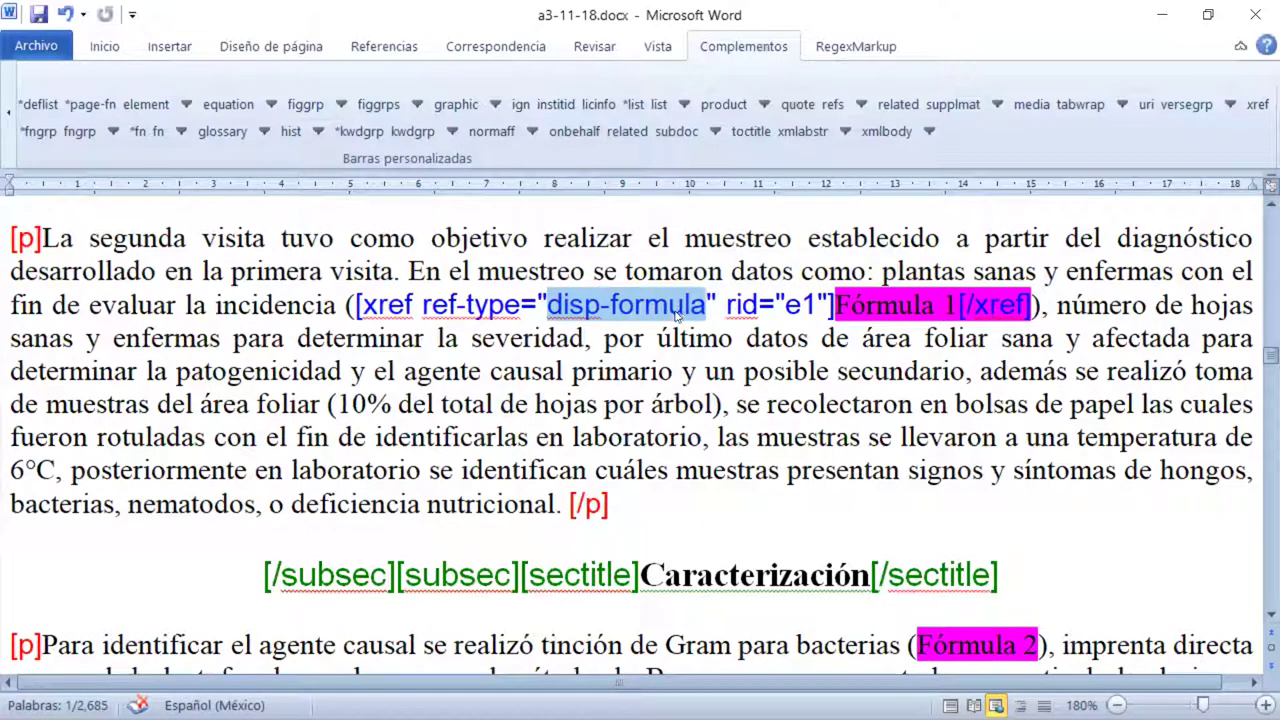
double_click(808, 307)
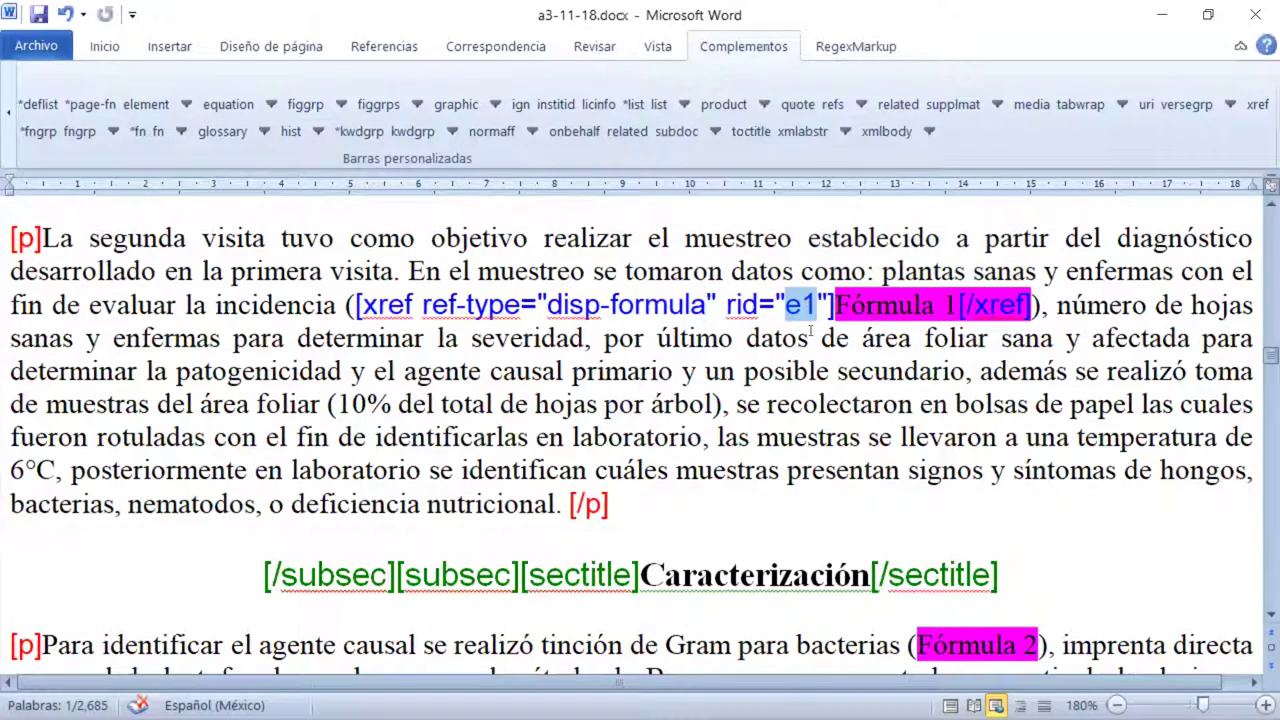
Tag the "Fórmula 2" mention in the Caracterización paragraph as an xref with ref-type Fórmula and rid e2.
scroll(803, 336, down, 3)
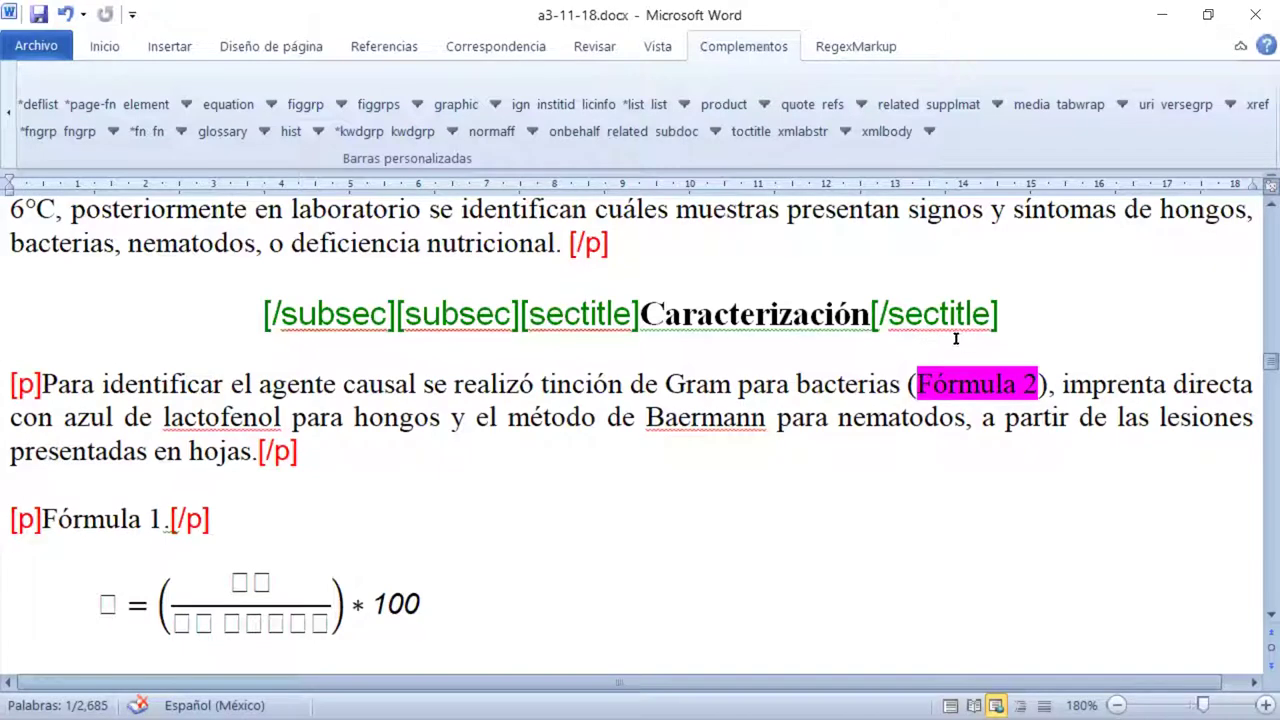
click(918, 384)
drag(918, 384, 1040, 384)
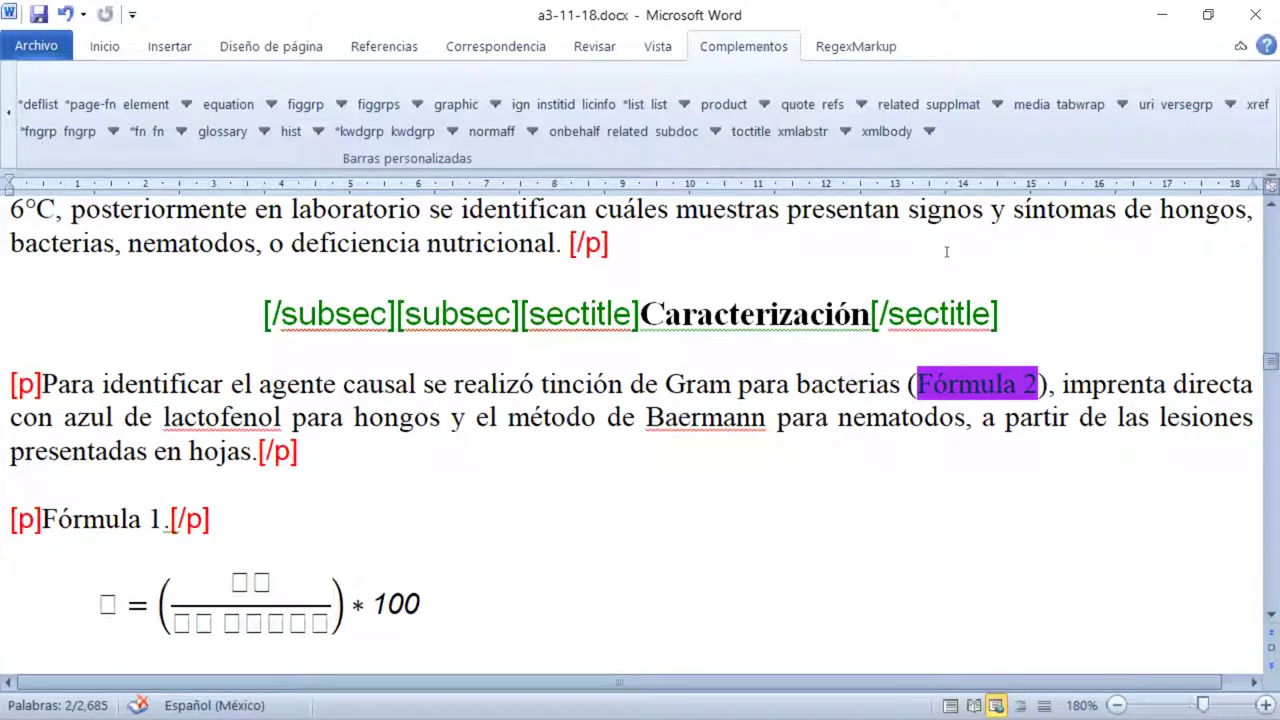
click(1255, 105)
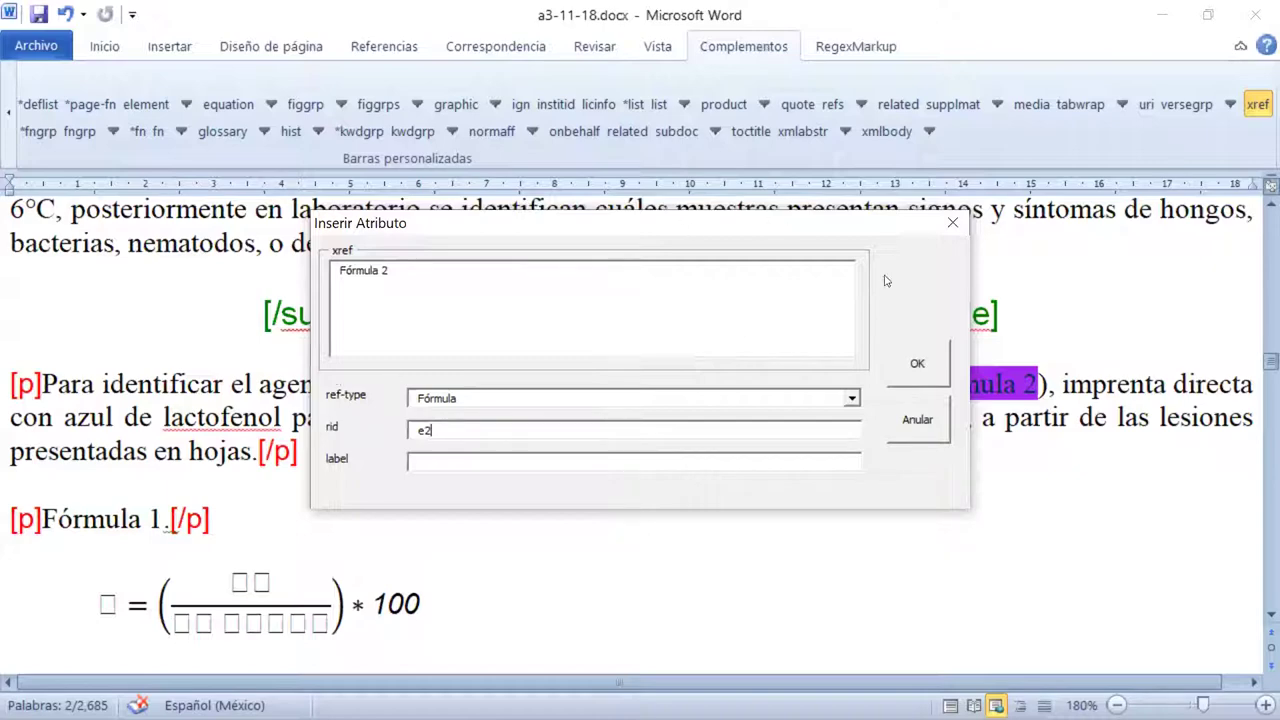
click(918, 364)
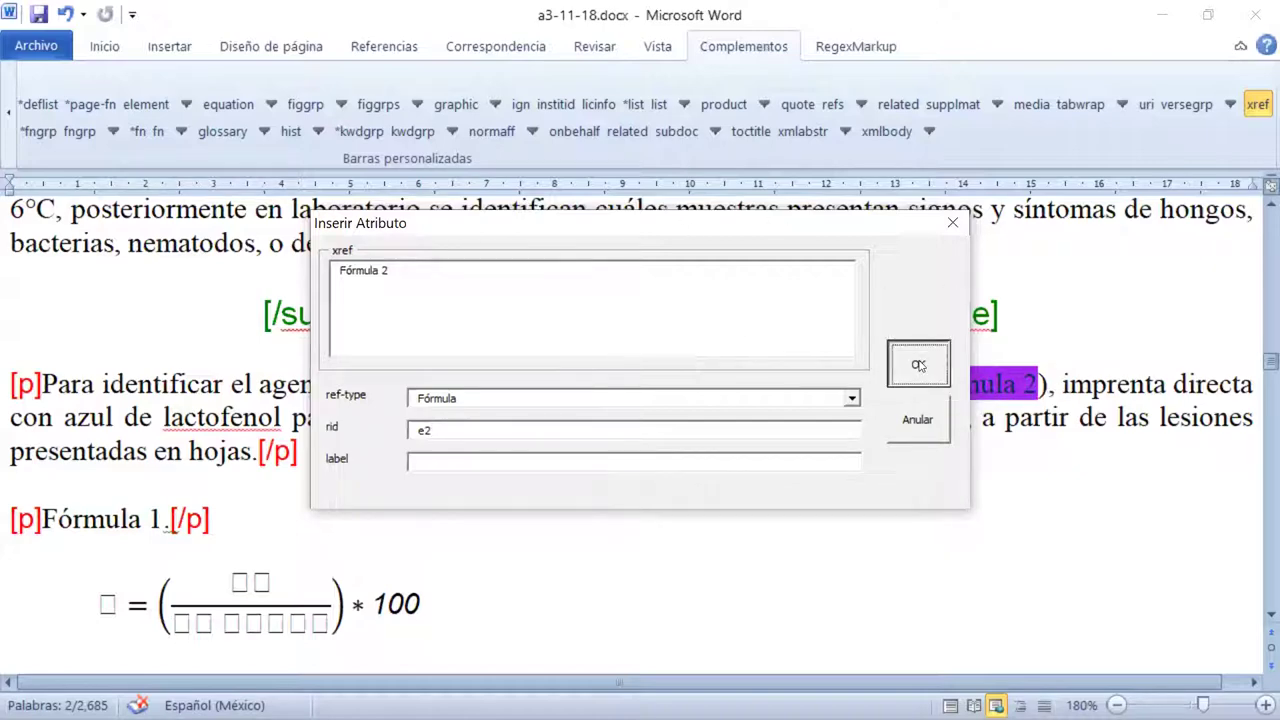
click(855, 385)
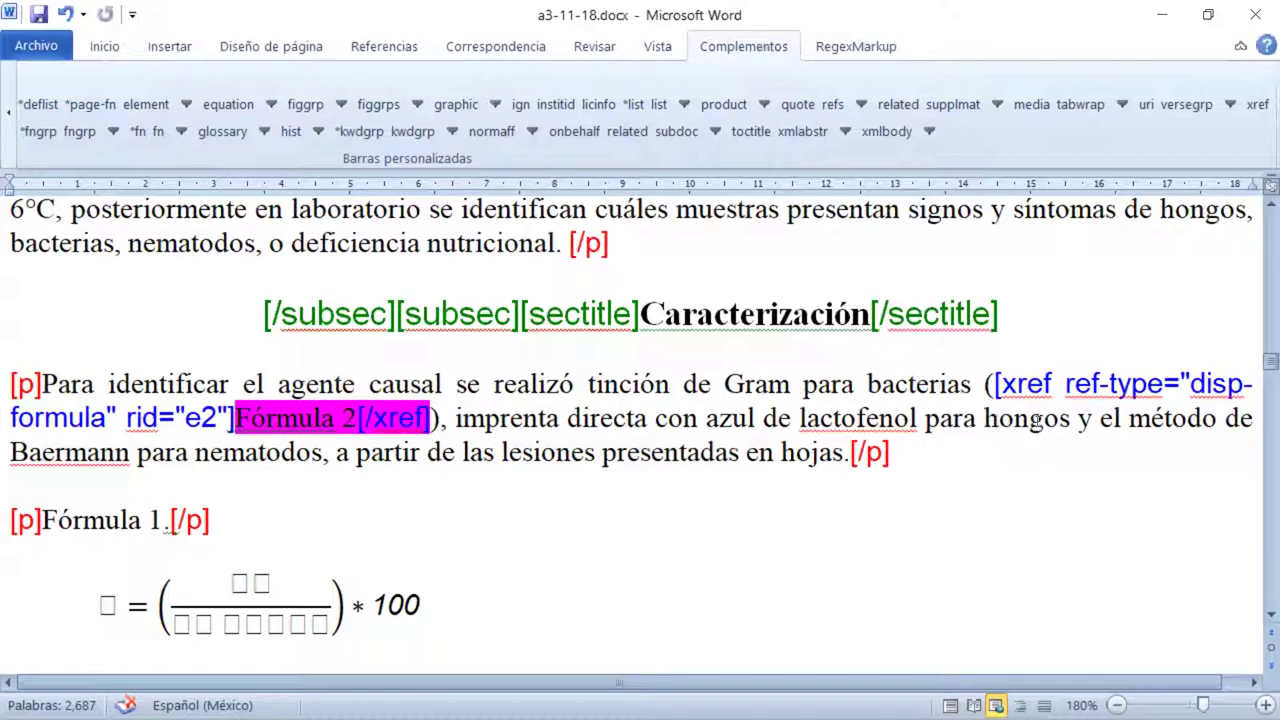
Inspect the numerator, denominator and equals sign of the equation under the Fórmula 1 label.
scroll(986, 390, down, 1)
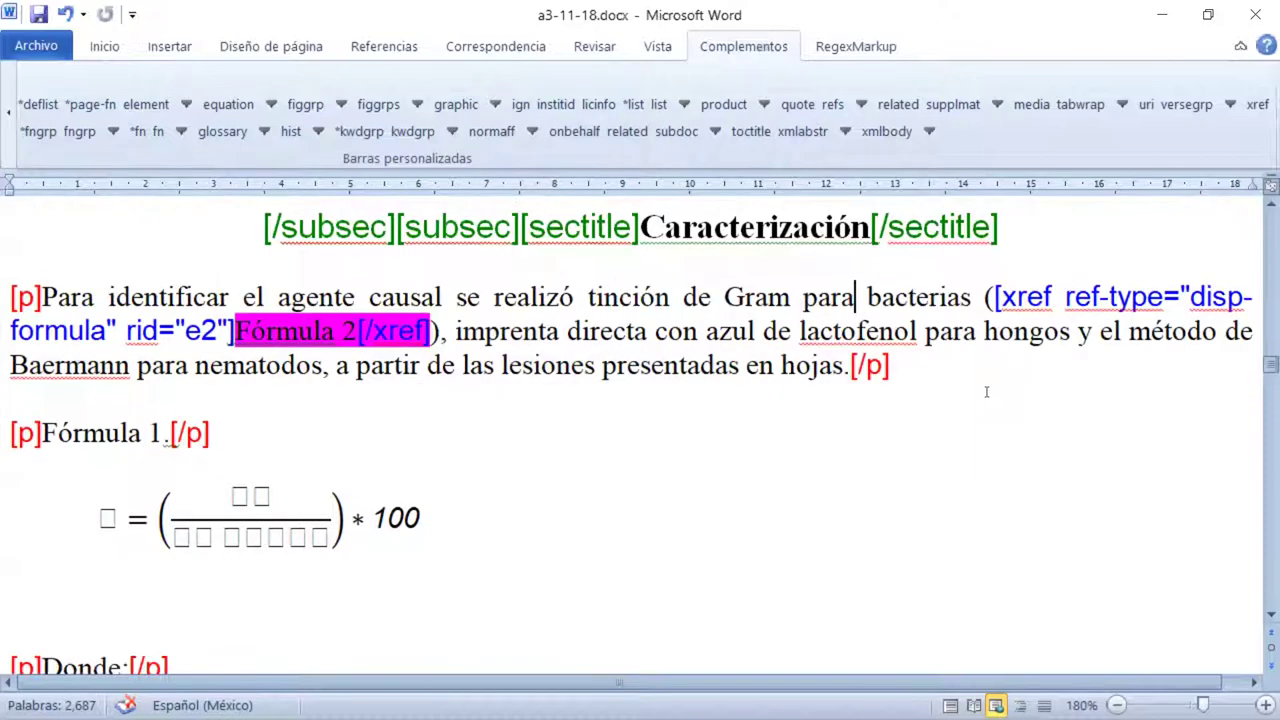
scroll(985, 392, down, 2)
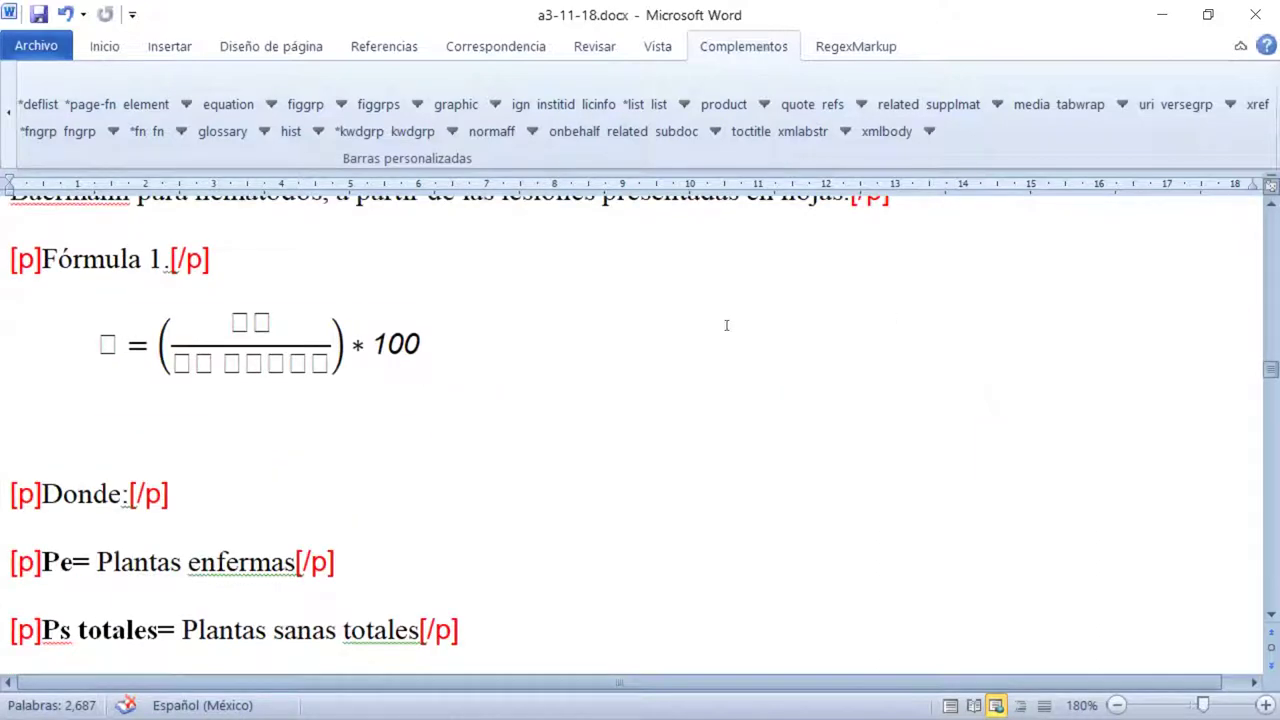
click(246, 326)
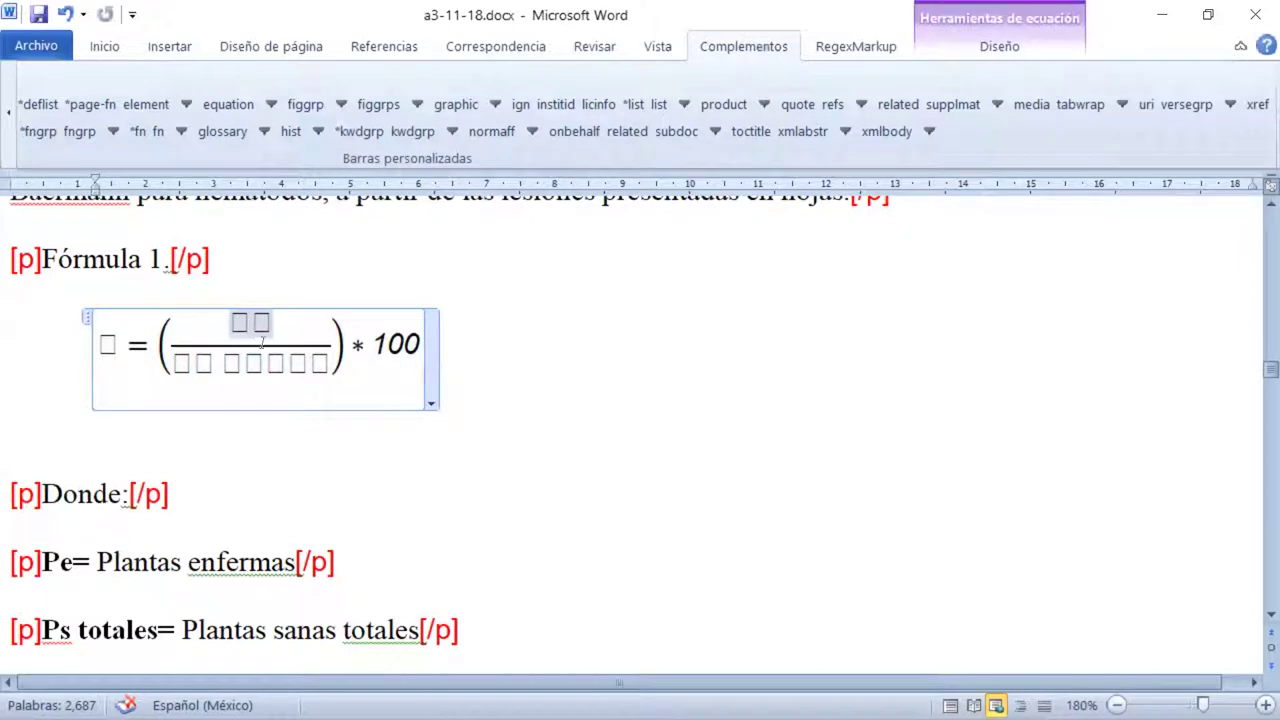
key(Left)
key(Left)
key(Left)
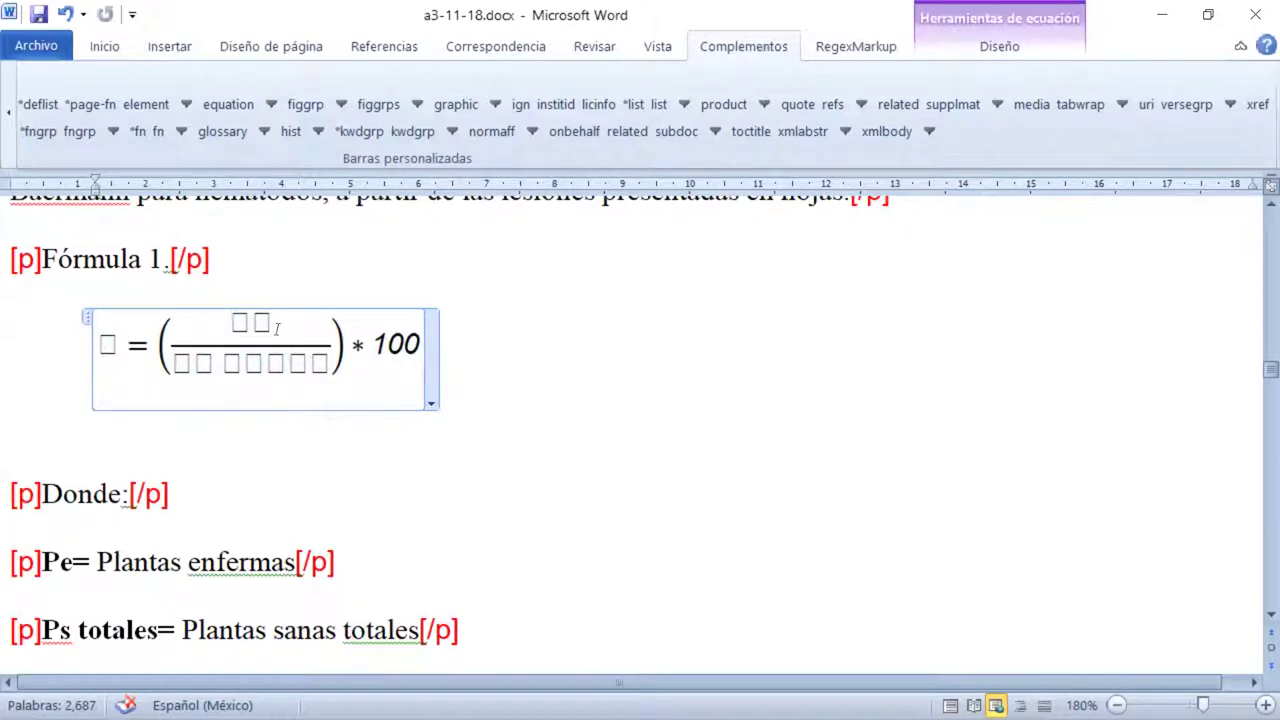
click(238, 326)
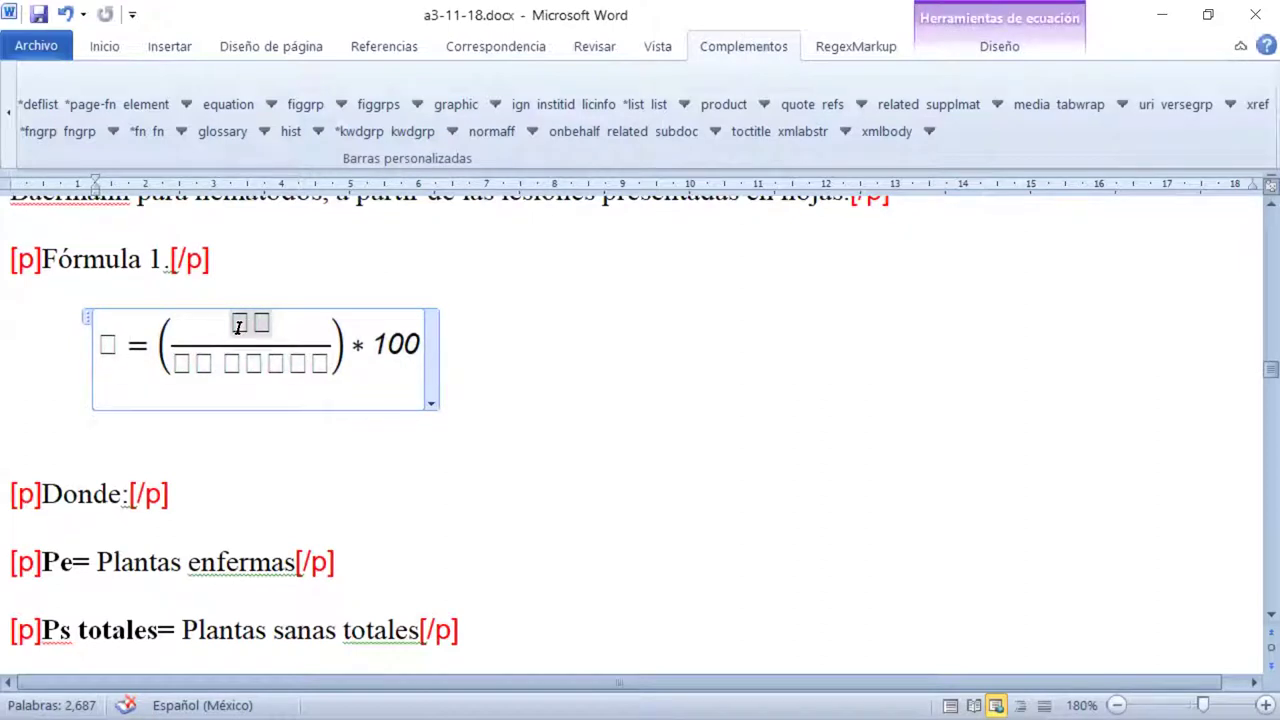
click(178, 364)
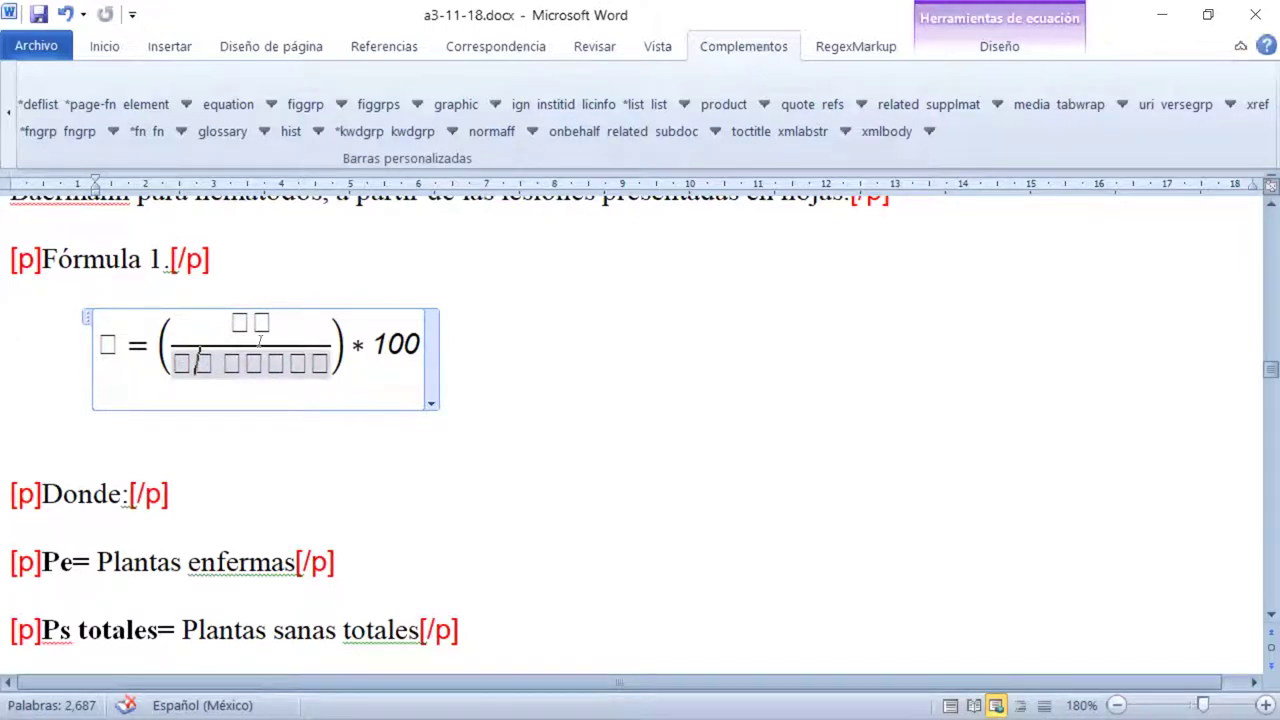
click(122, 345)
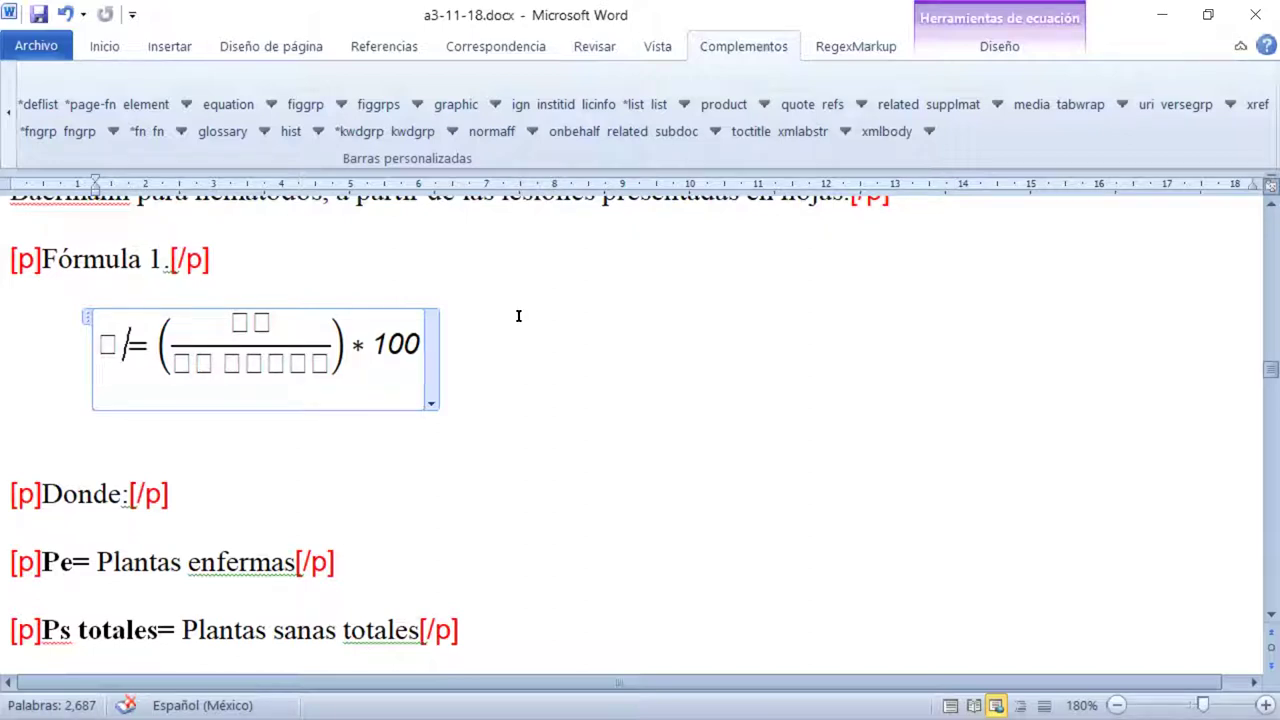
Review the Fórmula 2 equation and the variable definitions that follow both formulas.
scroll(518, 321, down, 4)
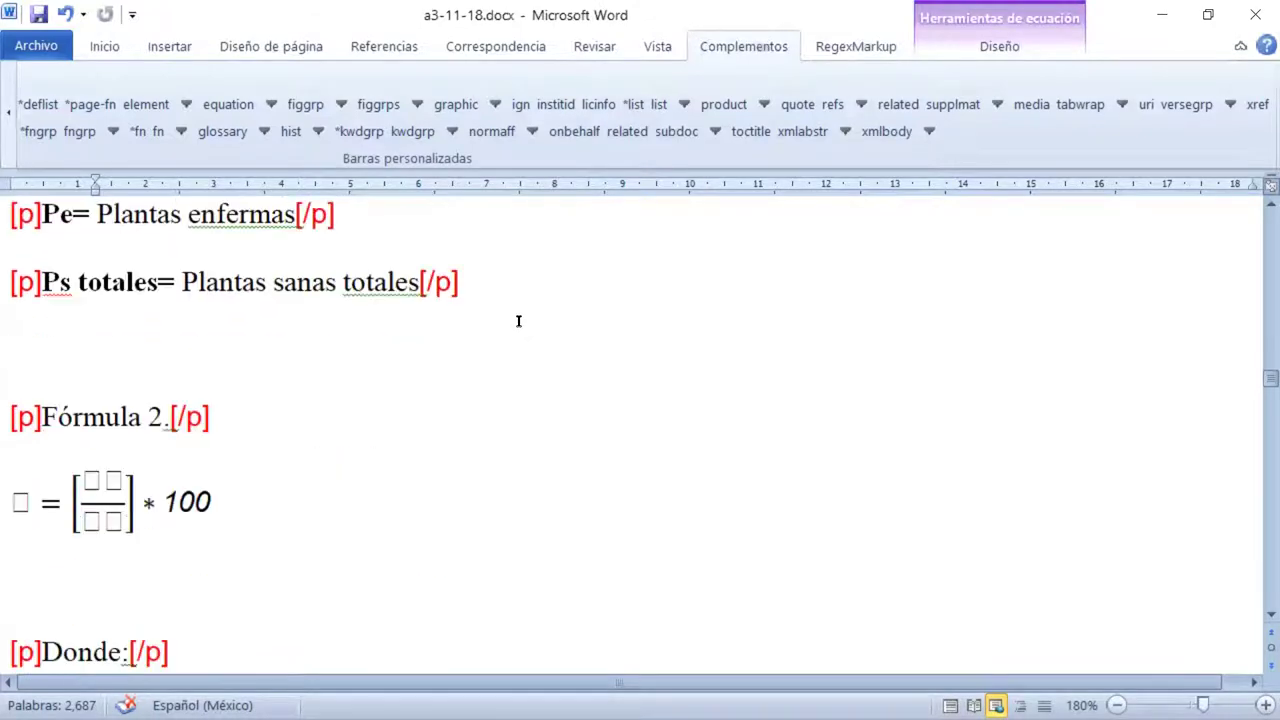
scroll(518, 321, down, 3)
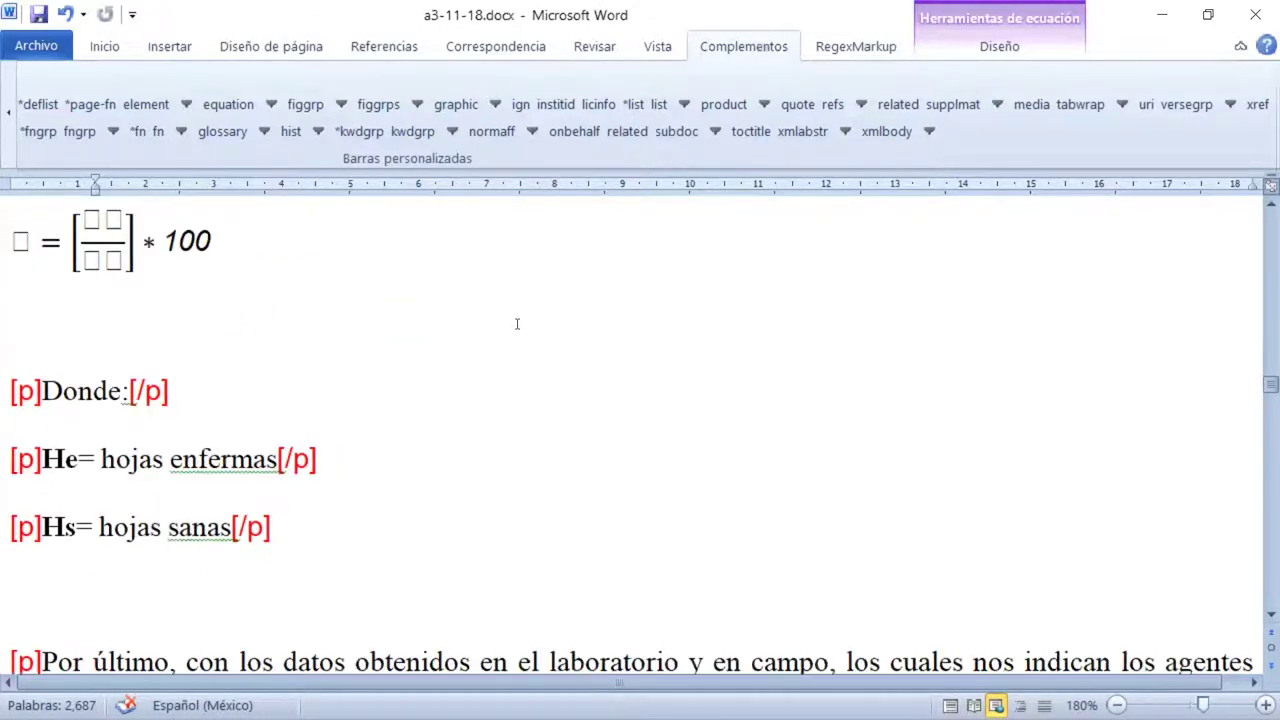
scroll(517, 323, up, 3)
scroll(517, 323, up, 5)
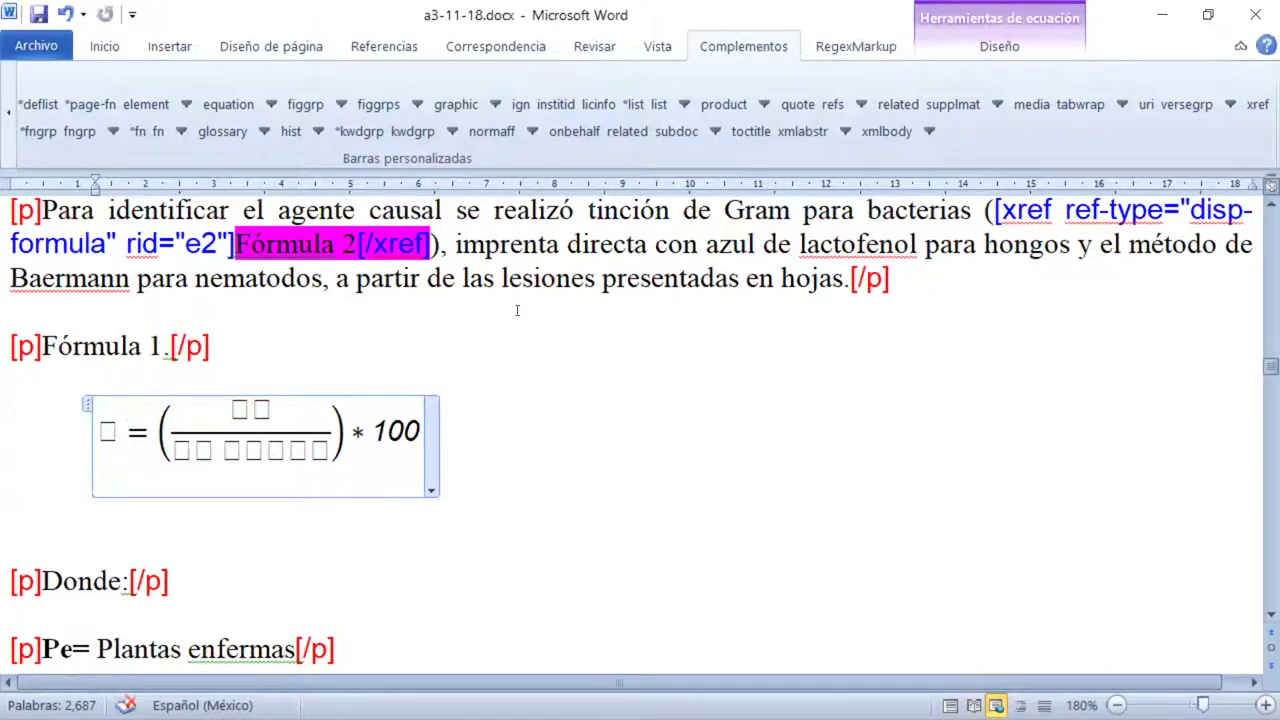
Bring up the RegexMarkup commands for marking up the Fórmula 1 equation.
click(857, 50)
click(857, 50)
click(857, 50)
click(857, 50)
click(857, 50)
click(857, 50)
click(857, 50)
click(857, 50)
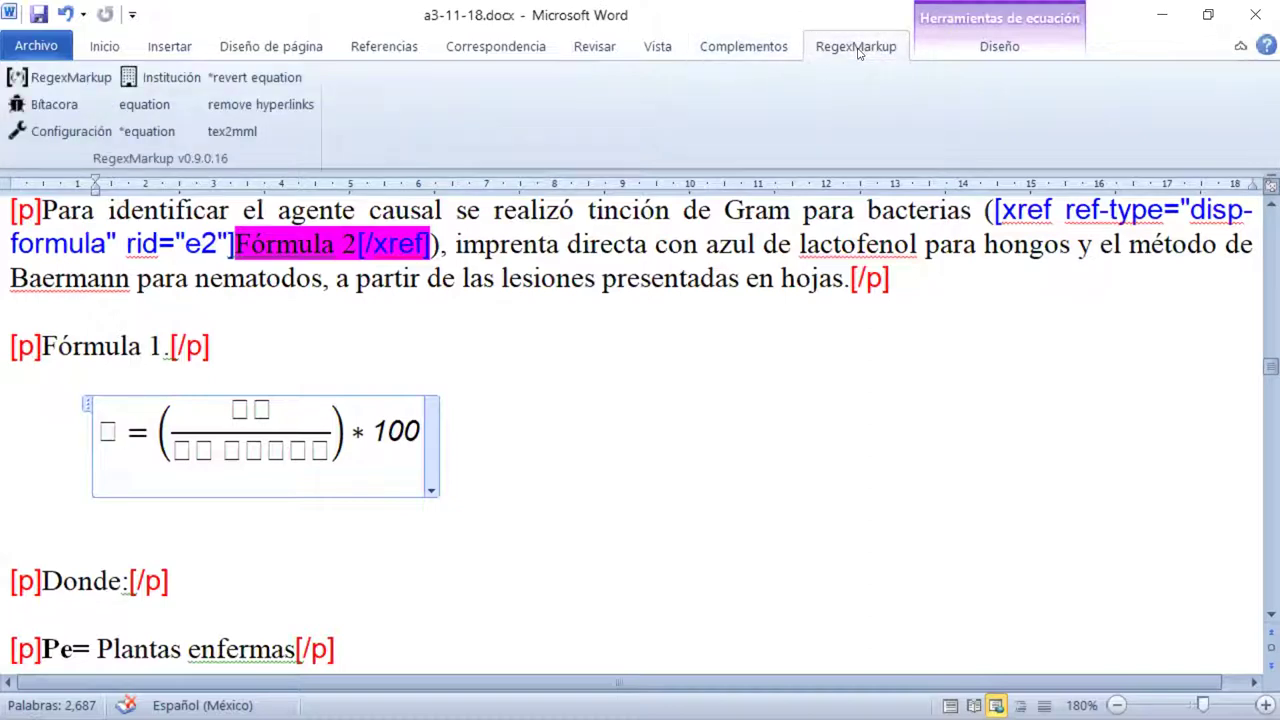
click(857, 50)
click(857, 50)
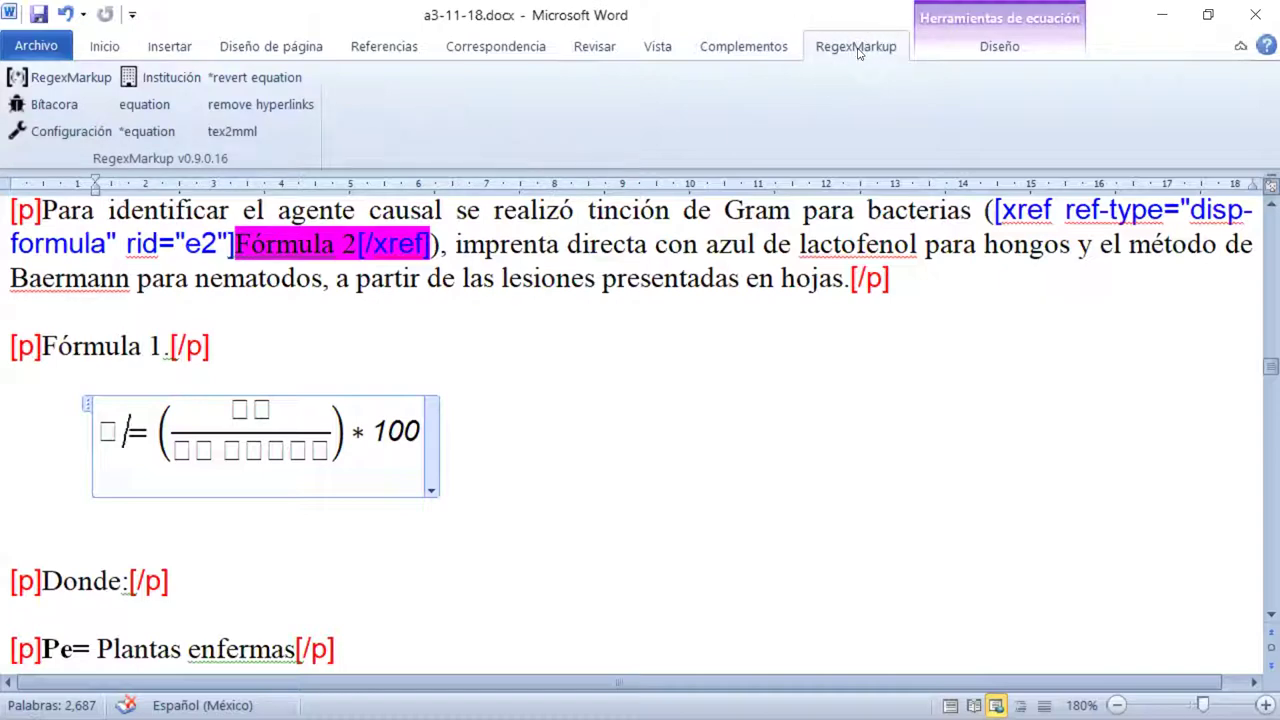